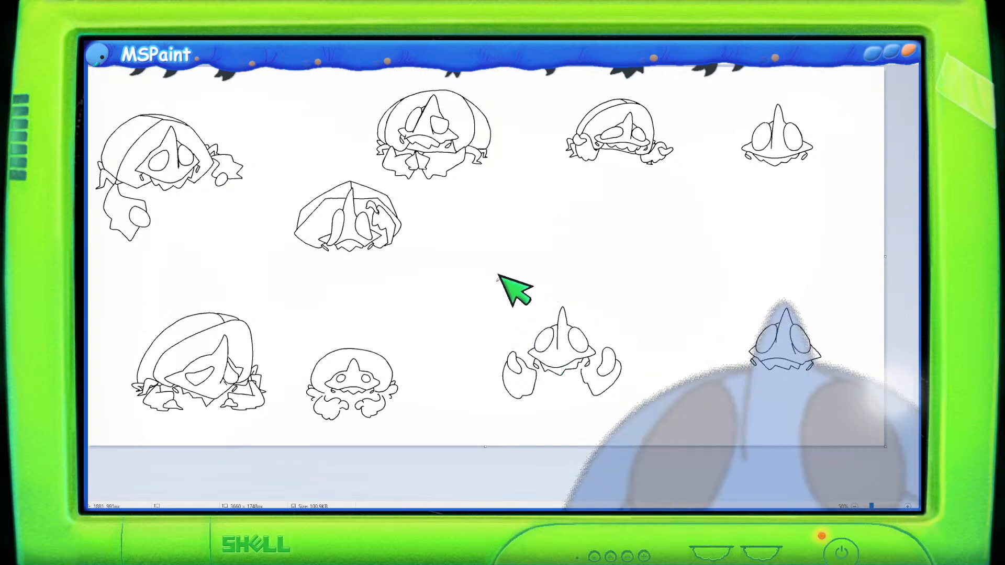
- Sketch a small arrow by the crab drawing and a raised hand above it, then delete the hand
{"action": "left_click_drag", "start_coordinate": [501, 323], "coordinate": [512, 338]}
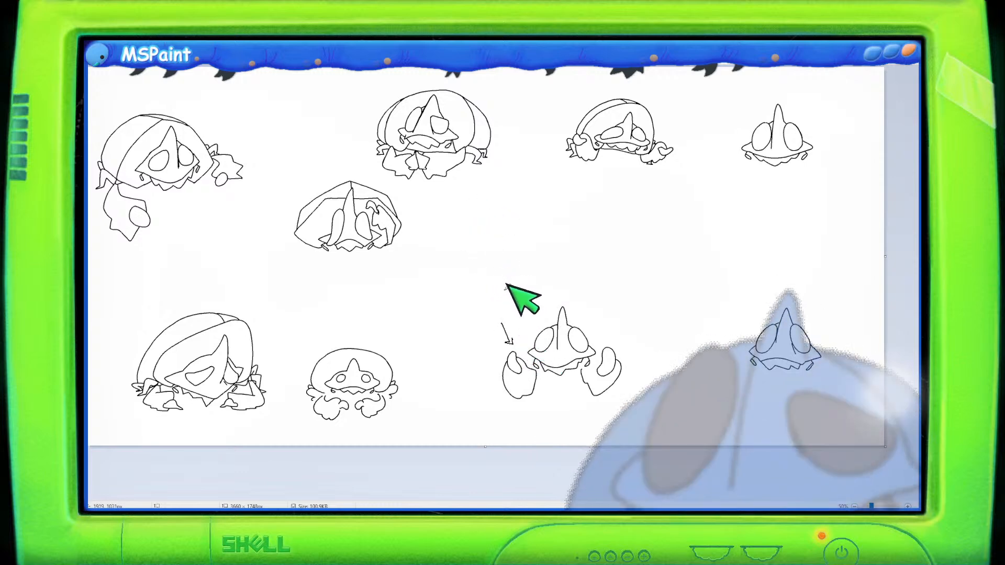
{"action": "mouse_move", "coordinate": [488, 226]}
{"action": "left_mouse_down"}
{"action": "mouse_move", "coordinate": [475, 246]}
{"action": "mouse_move", "coordinate": [469, 178]}
{"action": "mouse_move", "coordinate": [447, 211]}
{"action": "mouse_move", "coordinate": [454, 190]}
{"action": "mouse_move", "coordinate": [455, 233]}
{"action": "mouse_move", "coordinate": [446, 188]}
{"action": "mouse_move", "coordinate": [426, 249]}
{"action": "left_mouse_up"}
{"action": "mouse_move", "coordinate": [437, 193]}
{"action": "left_mouse_down"}
{"action": "mouse_move", "coordinate": [423, 212]}
{"action": "mouse_move", "coordinate": [426, 265]}
{"action": "mouse_move", "coordinate": [468, 312]}
{"action": "left_mouse_up"}
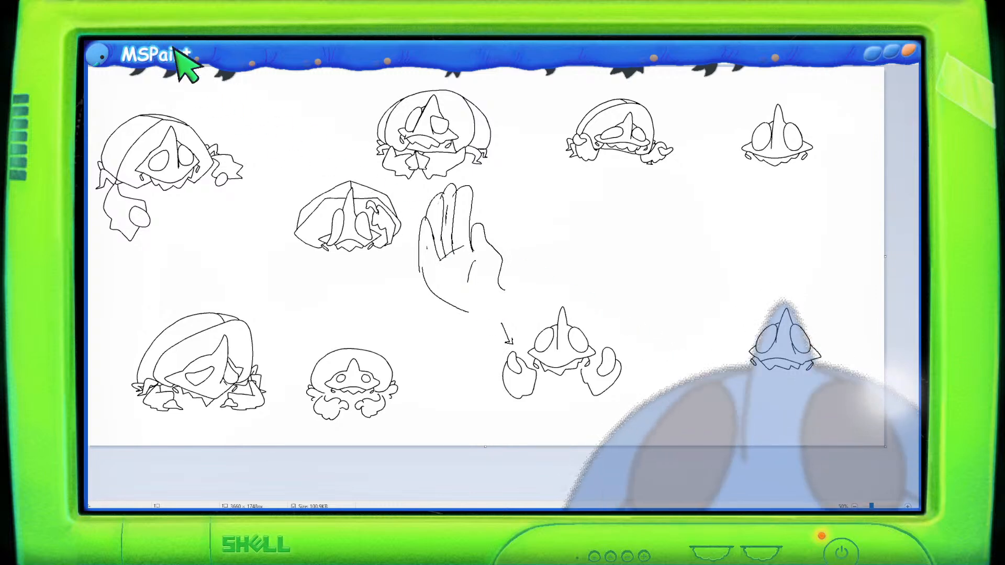
{"action": "left_click_drag", "start_coordinate": [439, 276], "coordinate": [456, 275]}
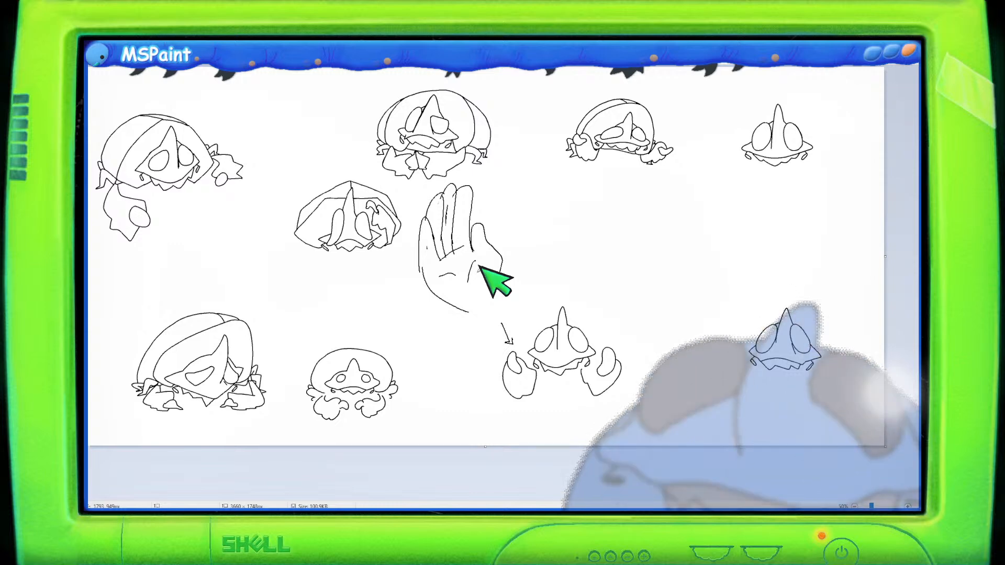
{"action": "mouse_move", "coordinate": [523, 252]}
{"action": "left_mouse_down"}
{"action": "mouse_move", "coordinate": [477, 166]}
{"action": "mouse_move", "coordinate": [460, 168]}
{"action": "mouse_move", "coordinate": [424, 182]}
{"action": "mouse_move", "coordinate": [408, 224]}
{"action": "mouse_move", "coordinate": [409, 292]}
{"action": "mouse_move", "coordinate": [440, 323]}
{"action": "mouse_move", "coordinate": [466, 324]}
{"action": "mouse_move", "coordinate": [509, 295]}
{"action": "mouse_move", "coordinate": [531, 251]}
{"action": "left_mouse_up"}
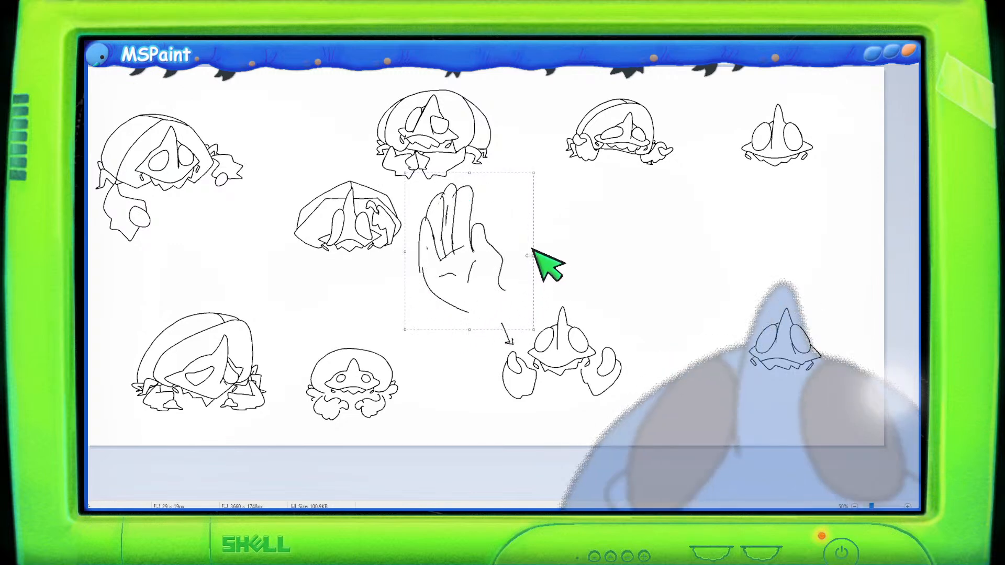
{"action": "key", "text": "Delete"}
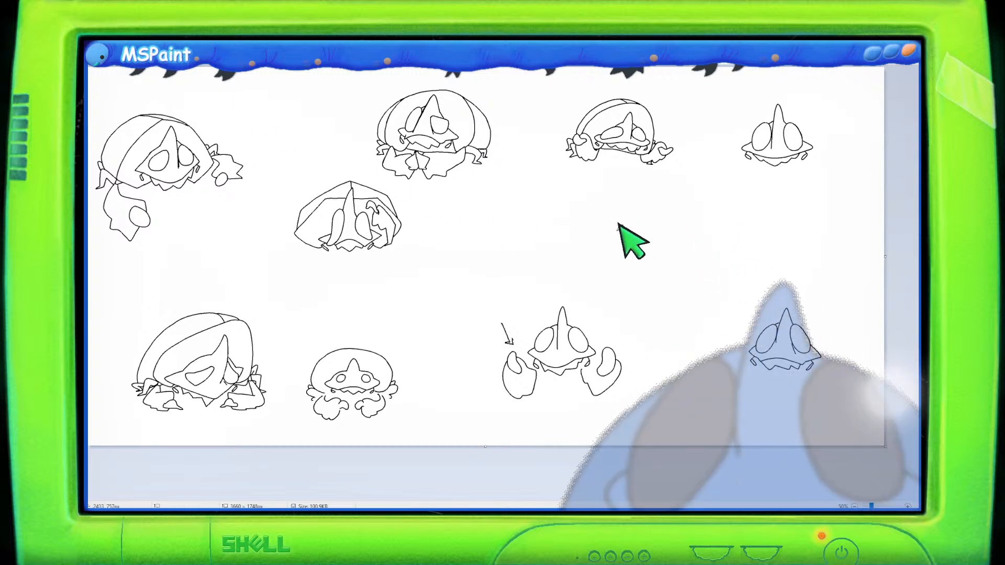
{"action": "mouse_move", "coordinate": [632, 212]}
{"action": "left_mouse_down"}
{"action": "mouse_move", "coordinate": [619, 229]}
{"action": "mouse_move", "coordinate": [636, 229]}
{"action": "left_mouse_up"}
{"action": "left_click_drag", "start_coordinate": [643, 219], "coordinate": [650, 227]}
{"action": "left_click_drag", "start_coordinate": [654, 222], "coordinate": [650, 234]}
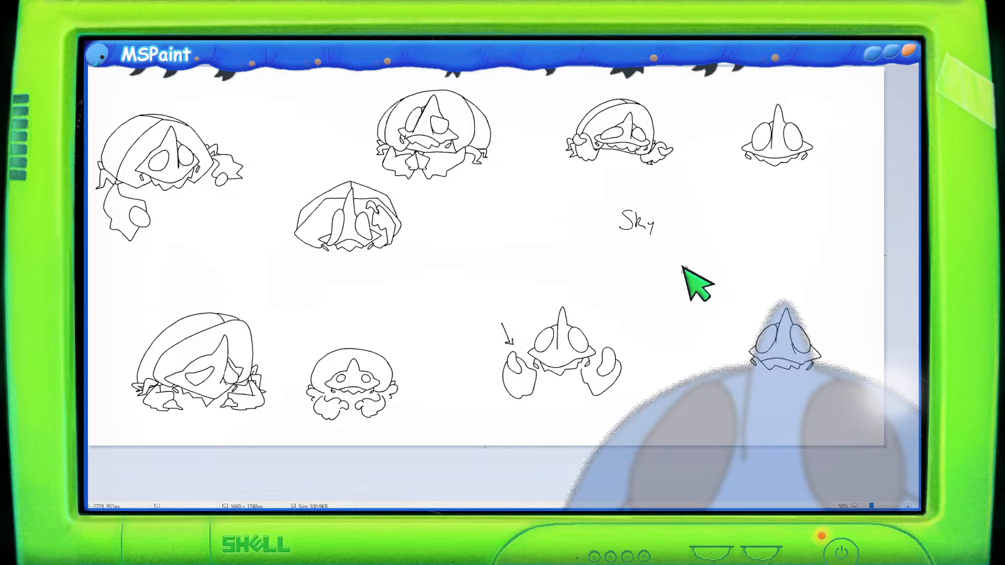
{"action": "key", "text": "ctrl+z"}
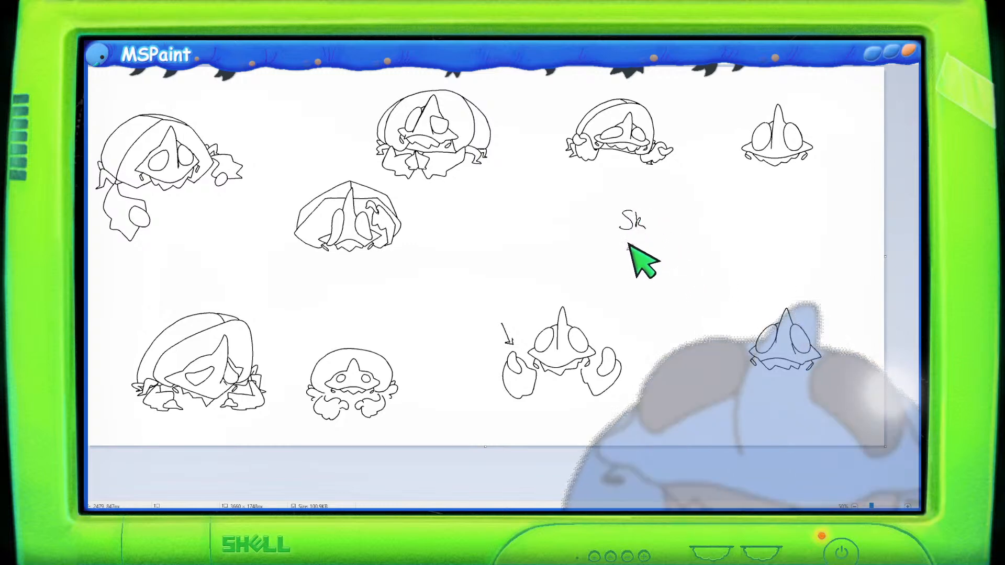
{"action": "key", "text": "ctrl+z"}
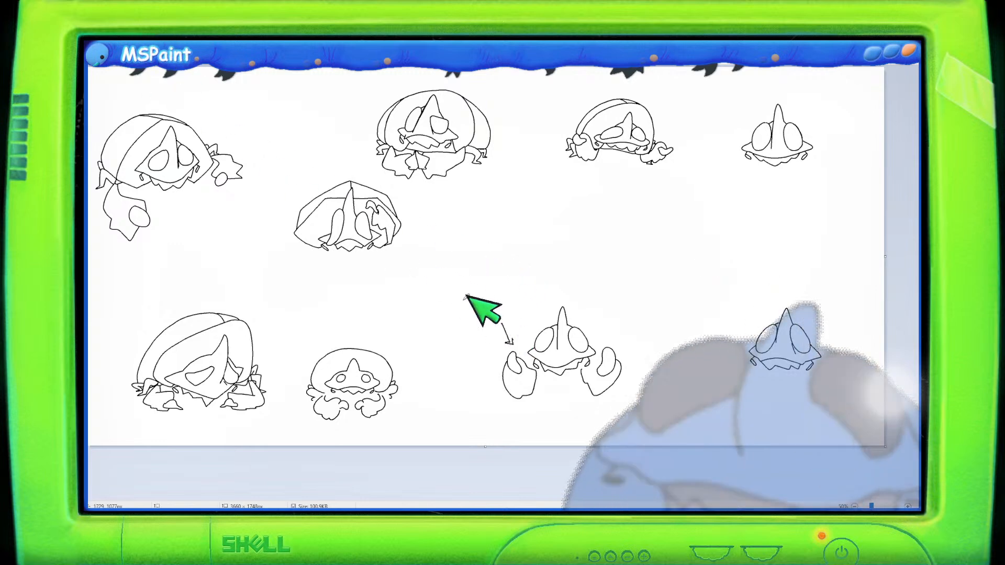
- Erase the small arrow and move the crab sketch slightly upward
{"action": "mouse_move", "coordinate": [513, 335]}
{"action": "left_mouse_down"}
{"action": "mouse_move", "coordinate": [503, 318]}
{"action": "mouse_move", "coordinate": [507, 337]}
{"action": "left_mouse_up"}
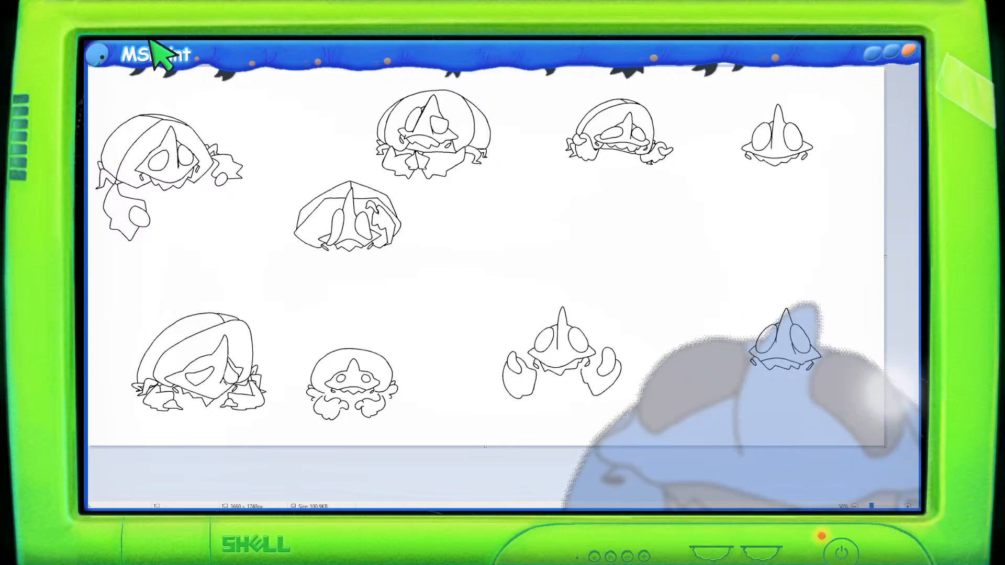
{"action": "mouse_move", "coordinate": [575, 300]}
{"action": "left_mouse_down"}
{"action": "mouse_move", "coordinate": [449, 391]}
{"action": "mouse_move", "coordinate": [589, 436]}
{"action": "mouse_move", "coordinate": [589, 285]}
{"action": "left_mouse_up"}
{"action": "mouse_move", "coordinate": [574, 333]}
{"action": "left_mouse_down"}
{"action": "mouse_move", "coordinate": [551, 318]}
{"action": "mouse_move", "coordinate": [576, 321]}
{"action": "left_mouse_up"}
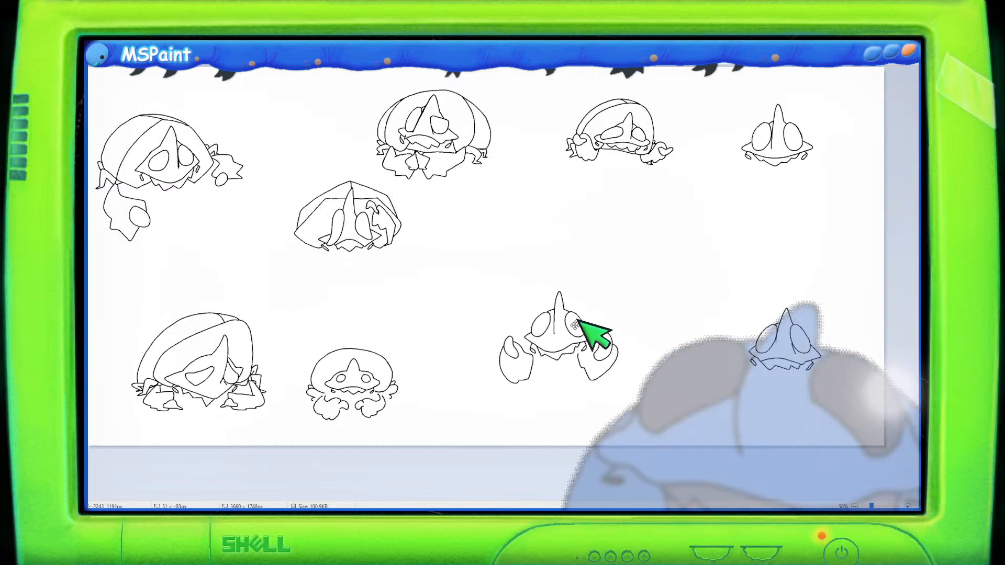
- Select the small jellyfish sketch in the lower row and move it upward
{"action": "mouse_move", "coordinate": [314, 332]}
{"action": "left_mouse_down"}
{"action": "mouse_move", "coordinate": [295, 398]}
{"action": "mouse_move", "coordinate": [317, 429]}
{"action": "mouse_move", "coordinate": [401, 416]}
{"action": "mouse_move", "coordinate": [411, 330]}
{"action": "left_mouse_up"}
{"action": "left_click_drag", "start_coordinate": [361, 366], "coordinate": [367, 324]}
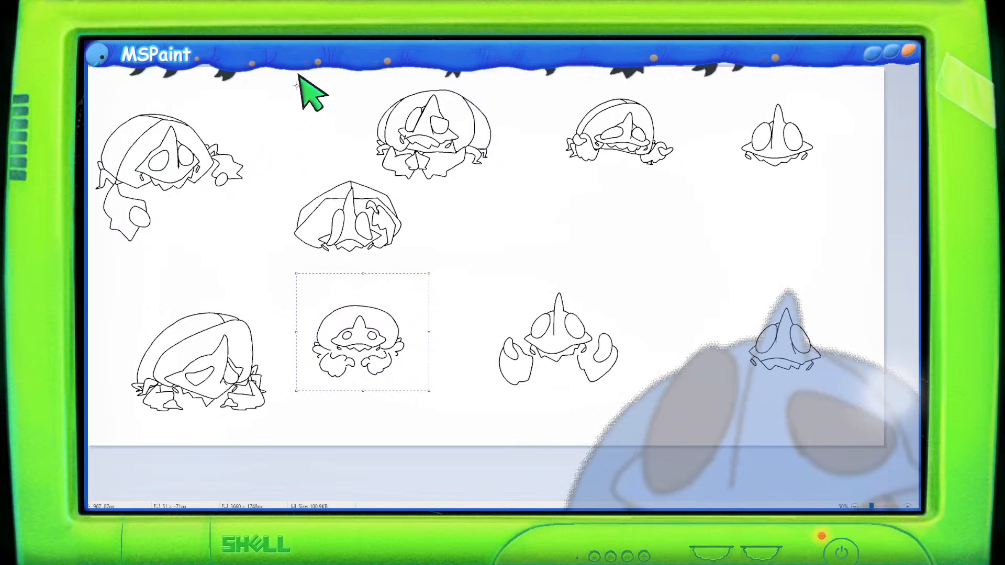
{"action": "left_click", "coordinate": [202, 77]}
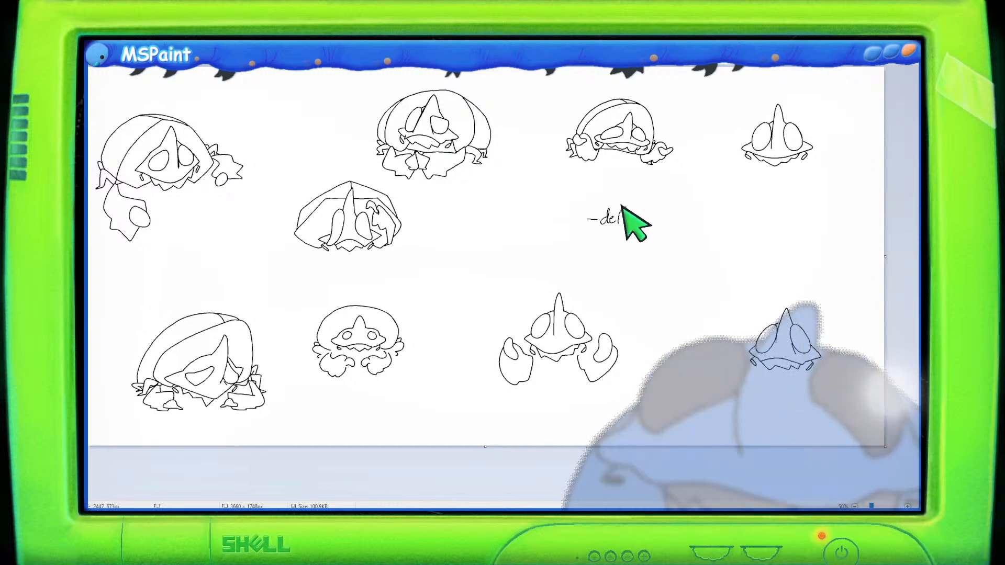
- Handwrite a note list beside the sketches with '-default' and '- Skeptical', starting a third dash
{"action": "left_click_drag", "start_coordinate": [634, 215], "coordinate": [648, 218]}
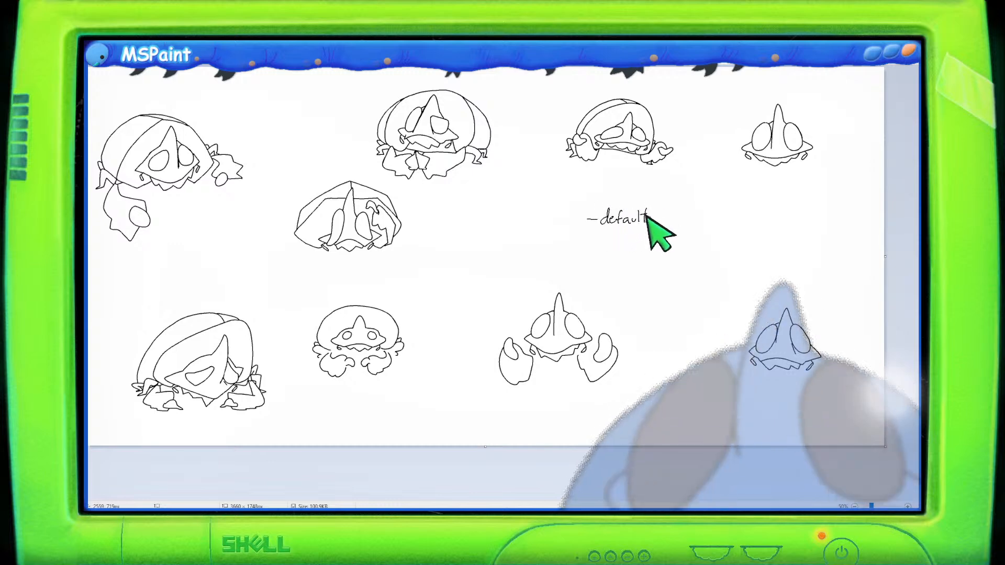
{"action": "mouse_move", "coordinate": [585, 235]}
{"action": "left_mouse_down"}
{"action": "mouse_move", "coordinate": [609, 233]}
{"action": "mouse_move", "coordinate": [601, 243]}
{"action": "left_mouse_up"}
{"action": "key", "text": "ctrl+z"}
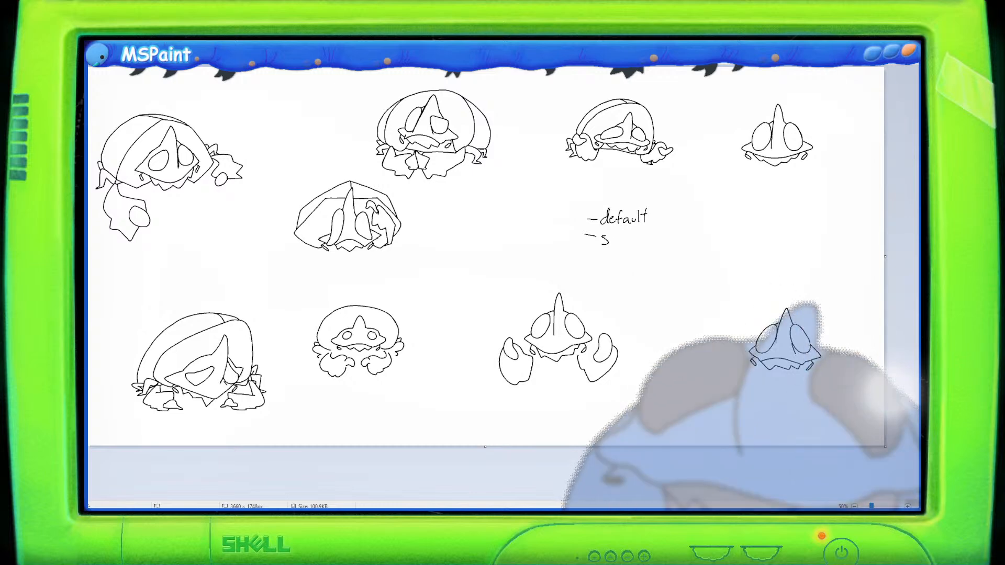
{"action": "left_click_drag", "start_coordinate": [611, 232], "coordinate": [655, 240]}
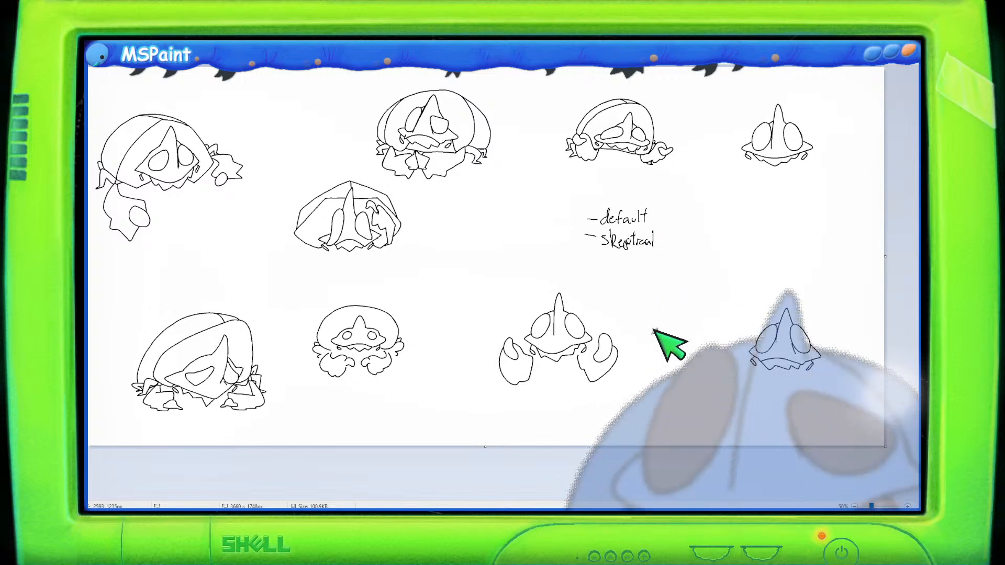
{"action": "left_click_drag", "start_coordinate": [585, 263], "coordinate": [593, 264]}
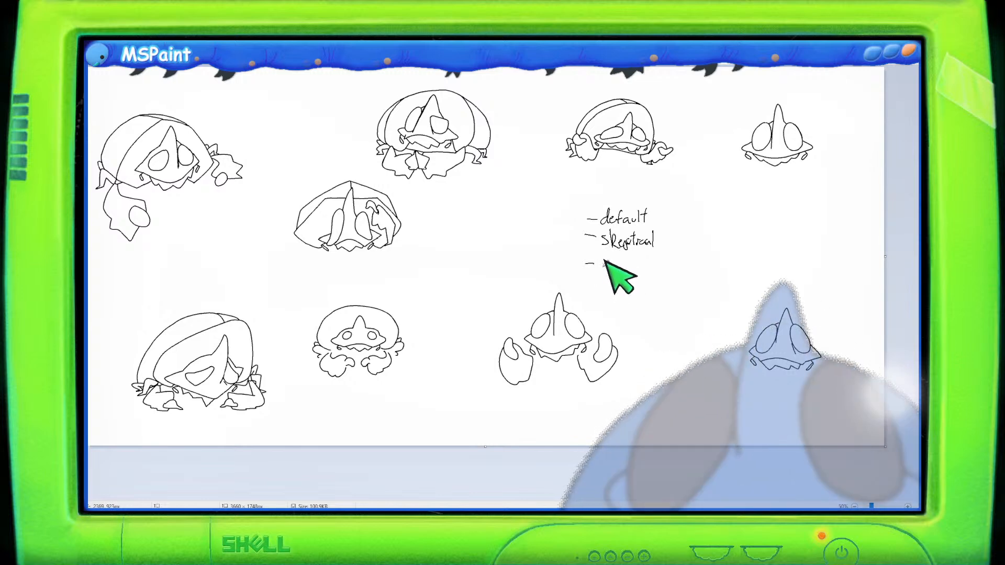
- Write 'eye contact' as the third note line in place of 'forward', and start a fourth dash
{"action": "left_click_drag", "start_coordinate": [604, 263], "coordinate": [655, 256]}
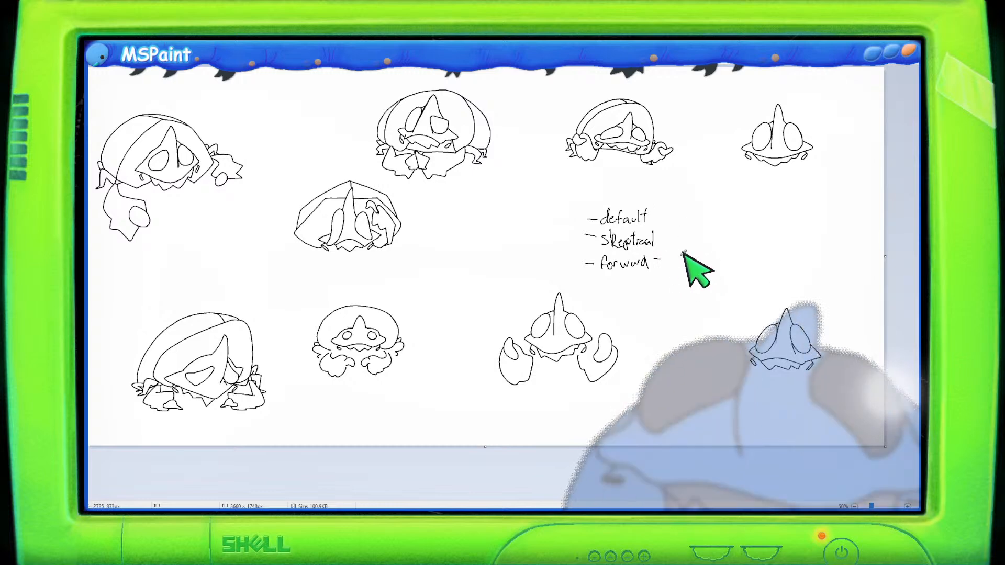
{"action": "key", "text": "ctrl+z"}
{"action": "key", "text": "ctrl+z"}
{"action": "key", "text": "ctrl+z"}
{"action": "key", "text": "ctrl+z"}
{"action": "key", "text": "ctrl+z"}
{"action": "key", "text": "ctrl+z"}
{"action": "key", "text": "ctrl+z"}
{"action": "key", "text": "ctrl+z"}
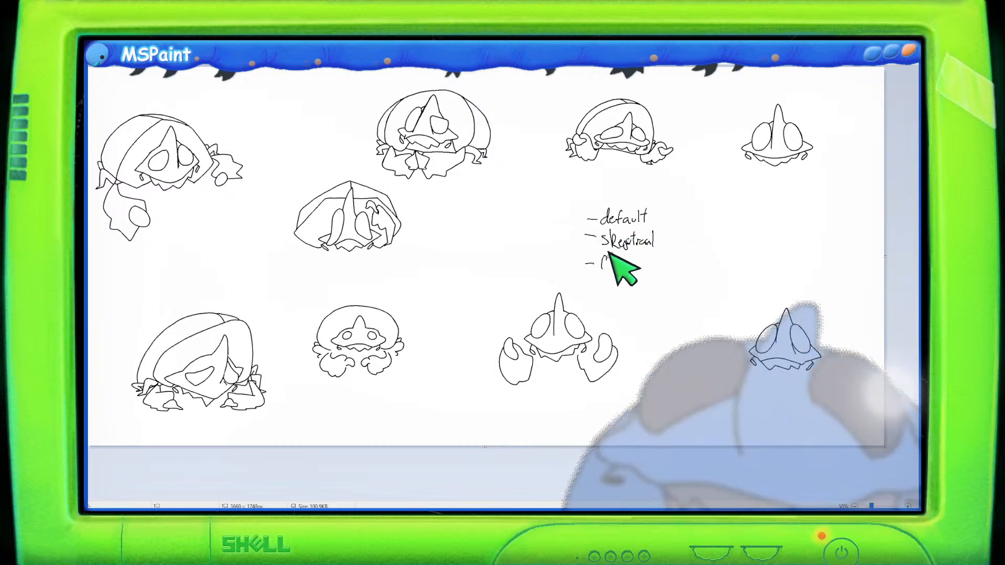
{"action": "mouse_move", "coordinate": [601, 263]}
{"action": "left_mouse_down"}
{"action": "mouse_move", "coordinate": [669, 258]}
{"action": "mouse_move", "coordinate": [673, 250]}
{"action": "mouse_move", "coordinate": [684, 269]}
{"action": "left_mouse_up"}
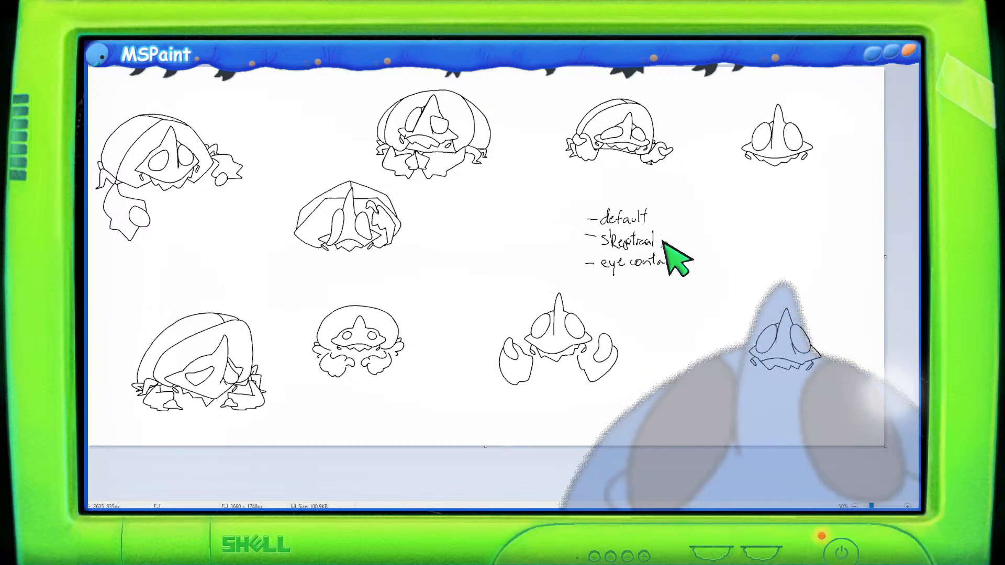
{"action": "left_click_drag", "start_coordinate": [587, 282], "coordinate": [598, 281]}
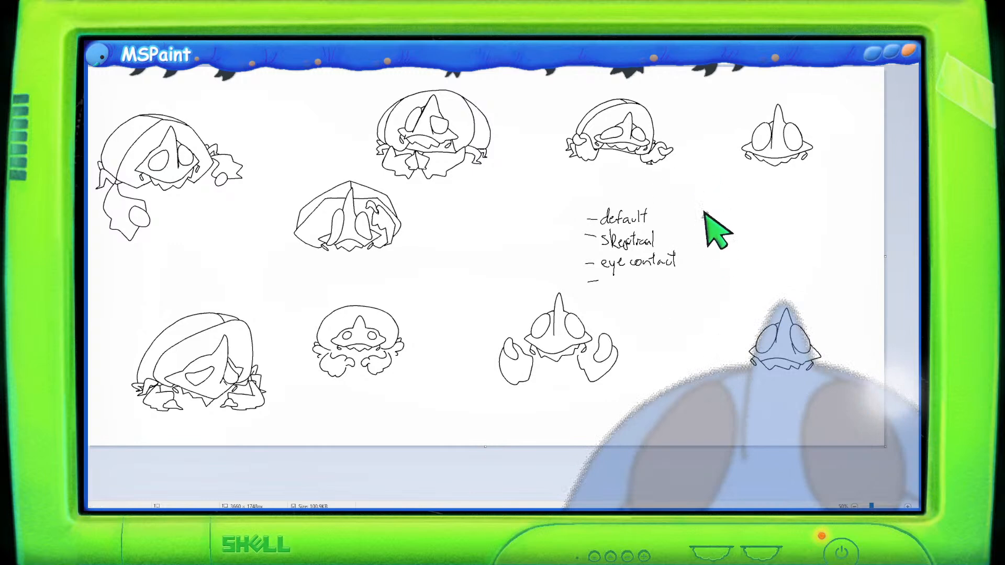
{"action": "mouse_move", "coordinate": [718, 248]}
{"action": "left_mouse_down"}
{"action": "mouse_move", "coordinate": [752, 230]}
{"action": "mouse_move", "coordinate": [737, 232]}
{"action": "mouse_move", "coordinate": [749, 230]}
{"action": "mouse_move", "coordinate": [738, 233]}
{"action": "mouse_move", "coordinate": [744, 259]}
{"action": "left_mouse_up"}
{"action": "mouse_move", "coordinate": [726, 224]}
{"action": "left_mouse_down"}
{"action": "mouse_move", "coordinate": [772, 225]}
{"action": "mouse_move", "coordinate": [758, 229]}
{"action": "left_mouse_up"}
{"action": "key", "text": "ctrl+z"}
{"action": "key", "text": "ctrl+z"}
{"action": "key", "text": "ctrl+z"}
{"action": "key", "text": "ctrl+z"}
{"action": "key", "text": "ctrl+z"}
{"action": "key", "text": "ctrl+z"}
{"action": "key", "text": "ctrl+z"}
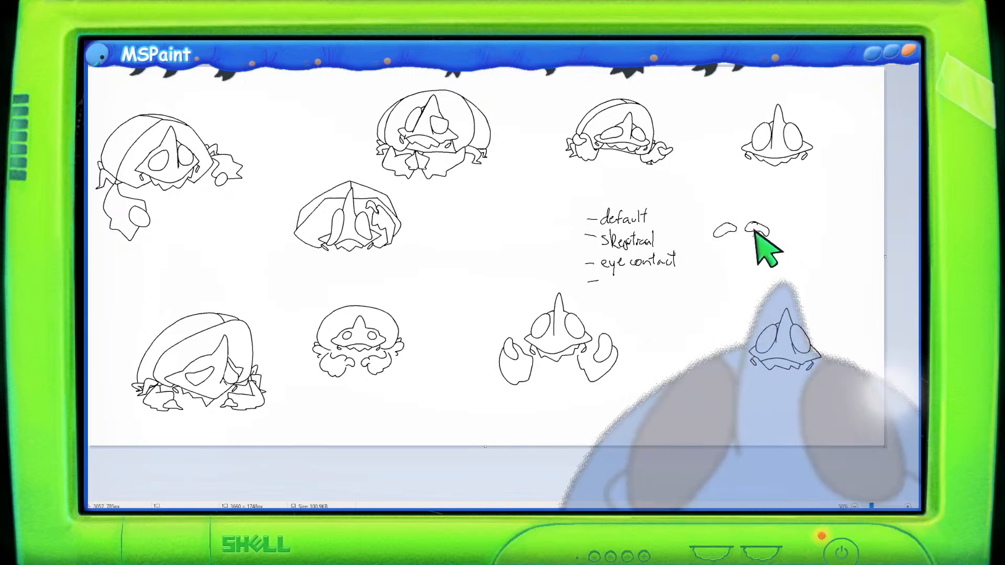
{"action": "key", "text": "ctrl+z"}
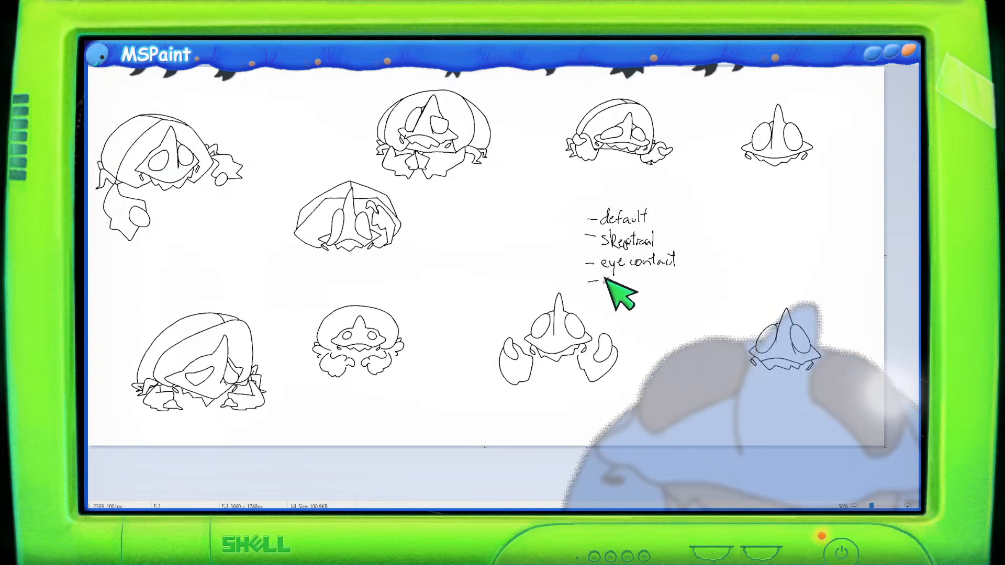
- Add 'cute' as the fourth note line and start a fifth dash
{"action": "mouse_move", "coordinate": [609, 277]}
{"action": "left_mouse_down"}
{"action": "mouse_move", "coordinate": [634, 280]}
{"action": "mouse_move", "coordinate": [653, 268]}
{"action": "left_mouse_up"}
{"action": "left_click_drag", "start_coordinate": [589, 298], "coordinate": [598, 296]}
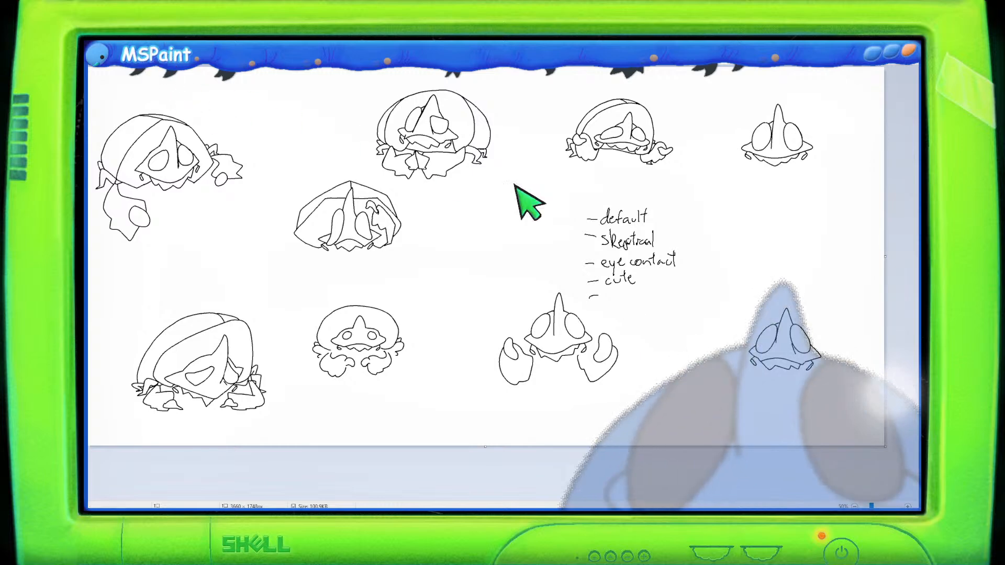
- Move the crab sketch left and the small faint sketch up to the right of the notes
{"action": "left_click_drag", "start_coordinate": [777, 296], "coordinate": [717, 365]}
{"action": "left_click_drag", "start_coordinate": [832, 329], "coordinate": [816, 314]}
{"action": "left_click_drag", "start_coordinate": [811, 367], "coordinate": [847, 258]}
{"action": "mouse_move", "coordinate": [578, 298]}
{"action": "left_mouse_down"}
{"action": "mouse_move", "coordinate": [494, 327]}
{"action": "mouse_move", "coordinate": [480, 337]}
{"action": "mouse_move", "coordinate": [468, 388]}
{"action": "mouse_move", "coordinate": [562, 414]}
{"action": "mouse_move", "coordinate": [589, 405]}
{"action": "mouse_move", "coordinate": [652, 346]}
{"action": "mouse_move", "coordinate": [590, 316]}
{"action": "mouse_move", "coordinate": [597, 329]}
{"action": "mouse_move", "coordinate": [548, 354]}
{"action": "left_mouse_up"}
{"action": "left_click", "coordinate": [150, 40]}
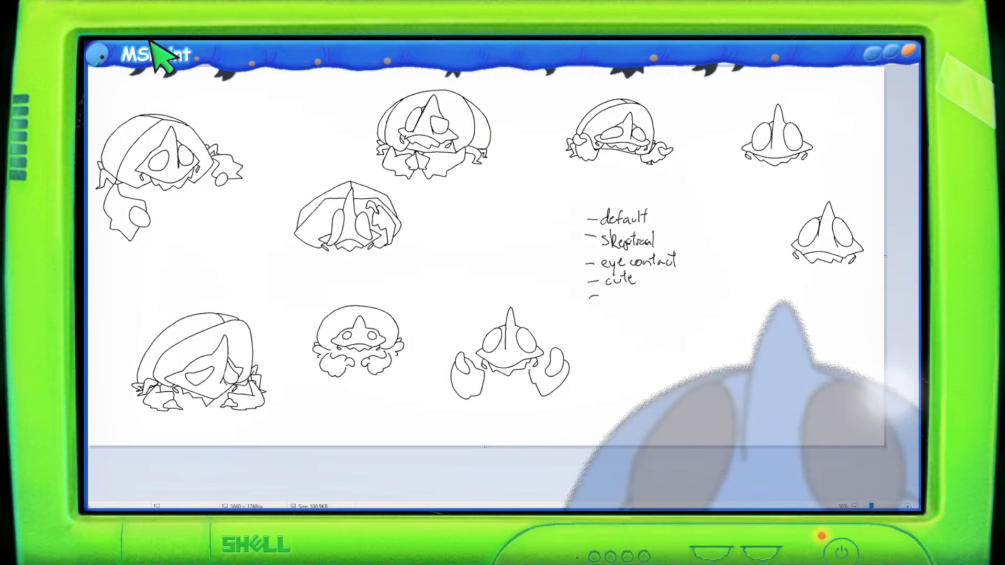
- Add 'embarrassed' as the fifth note line, then select and delete the whole note list
{"action": "mouse_move", "coordinate": [610, 294]}
{"action": "left_mouse_down"}
{"action": "mouse_move", "coordinate": [630, 278]}
{"action": "mouse_move", "coordinate": [642, 294]}
{"action": "mouse_move", "coordinate": [653, 287]}
{"action": "left_mouse_up"}
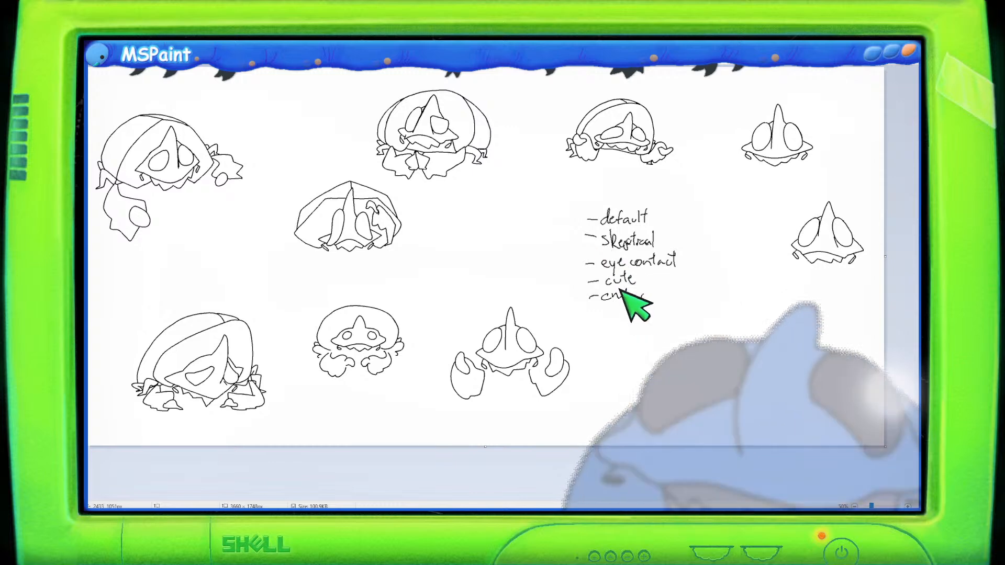
{"action": "left_click_drag", "start_coordinate": [642, 294], "coordinate": [682, 285]}
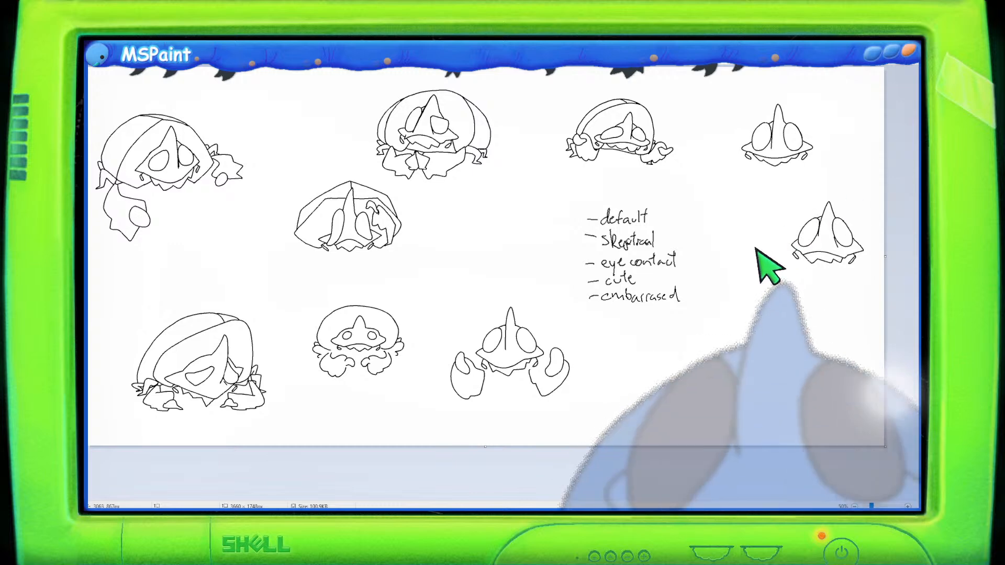
{"action": "mouse_move", "coordinate": [684, 185]}
{"action": "left_mouse_down"}
{"action": "mouse_move", "coordinate": [564, 235]}
{"action": "mouse_move", "coordinate": [707, 247]}
{"action": "mouse_move", "coordinate": [679, 184]}
{"action": "left_mouse_up"}
{"action": "key", "text": "Delete"}
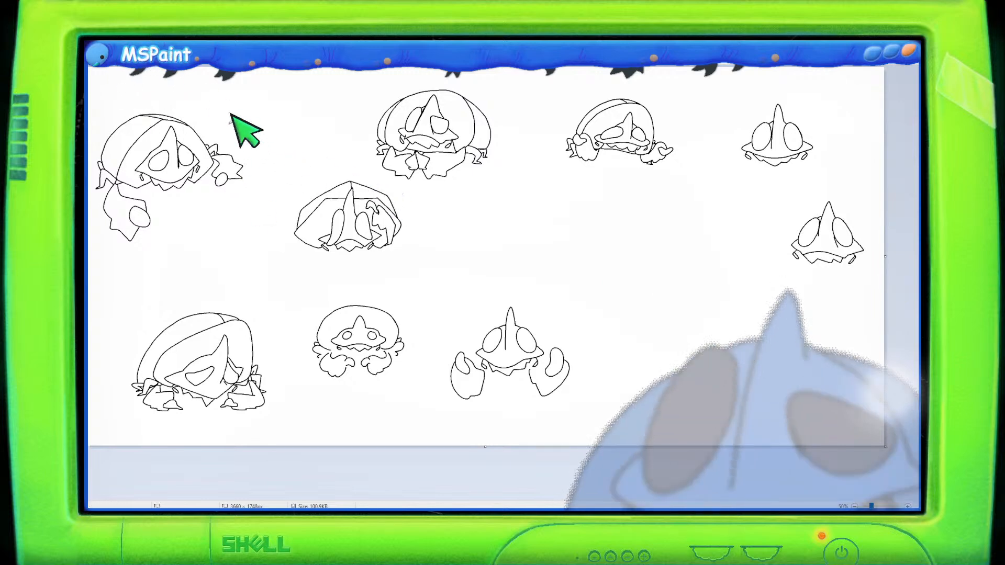
{"action": "left_click_drag", "start_coordinate": [261, 117], "coordinate": [266, 134]}
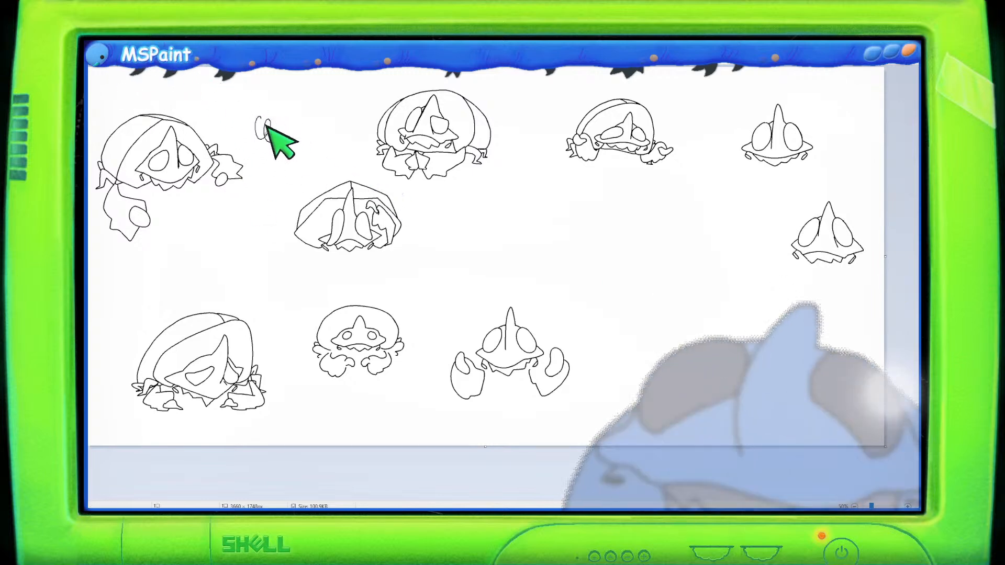
{"action": "mouse_move", "coordinate": [321, 157]}
{"action": "left_mouse_down"}
{"action": "mouse_move", "coordinate": [623, 287]}
{"action": "mouse_move", "coordinate": [655, 288]}
{"action": "left_mouse_up"}
{"action": "key", "text": "ctrl+z"}
{"action": "key", "text": "ctrl+z"}
{"action": "key", "text": "ctrl+z"}
{"action": "left_click_drag", "start_coordinate": [439, 260], "coordinate": [534, 264]}
{"action": "key", "text": "ctrl+z"}
{"action": "key", "text": "ctrl+z"}
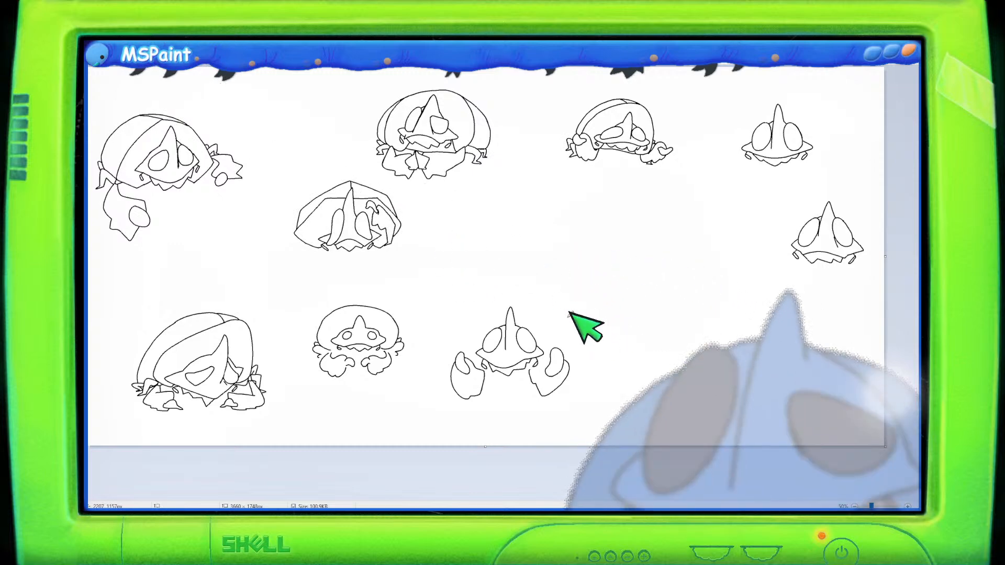
- Zoom in and pan across the character sketches to examine them closely
{"action": "scroll", "coordinate": [576, 321], "scroll_direction": "up", "scroll_amount": 1}
{"action": "scroll", "coordinate": [586, 329], "scroll_direction": "down", "scroll_amount": 5}
{"action": "left_click_drag", "start_coordinate": [484, 503], "coordinate": [559, 497]}
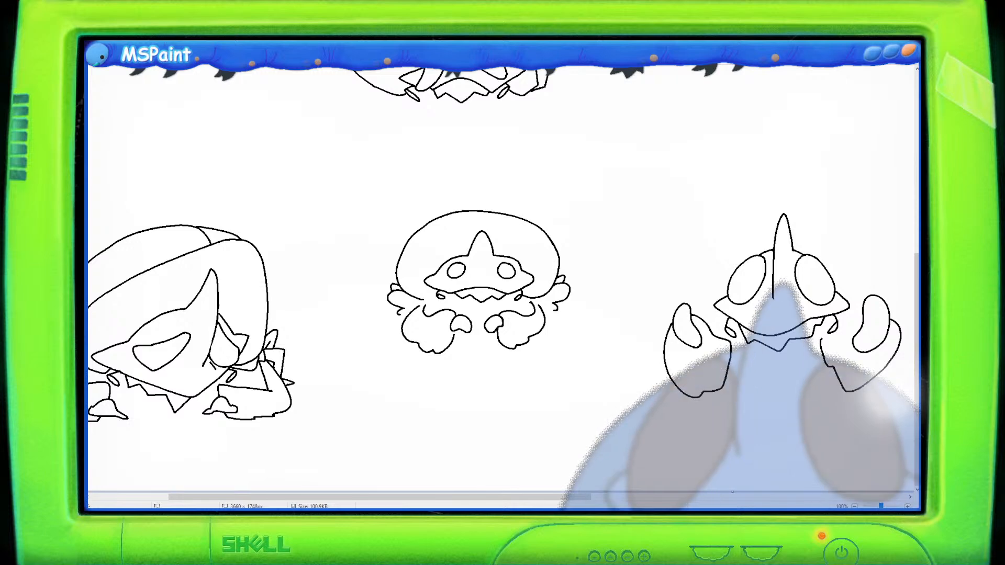
{"action": "scroll", "coordinate": [696, 230], "scroll_direction": "down", "scroll_amount": 2}
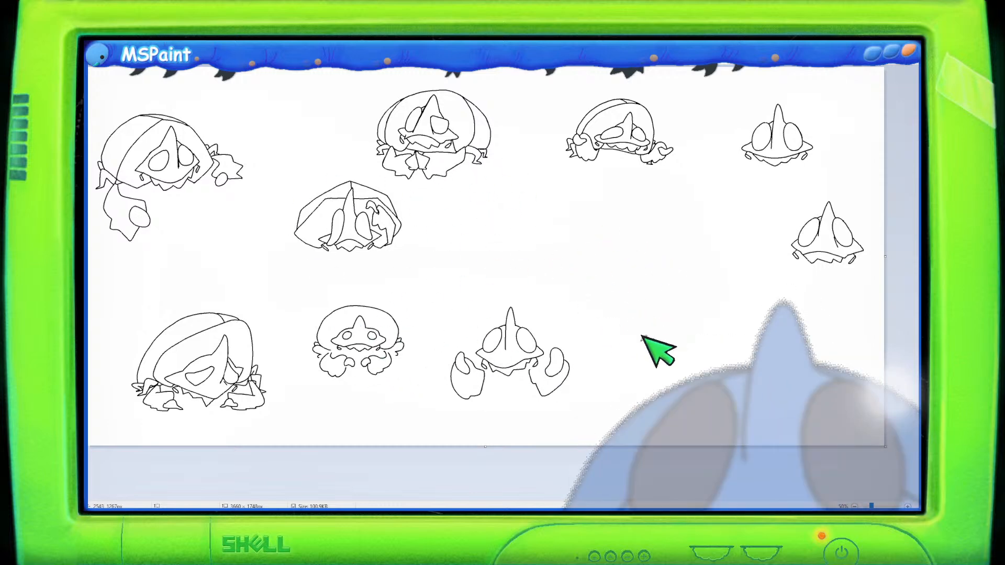
{"action": "scroll", "coordinate": [582, 326], "scroll_direction": "up", "scroll_amount": 1}
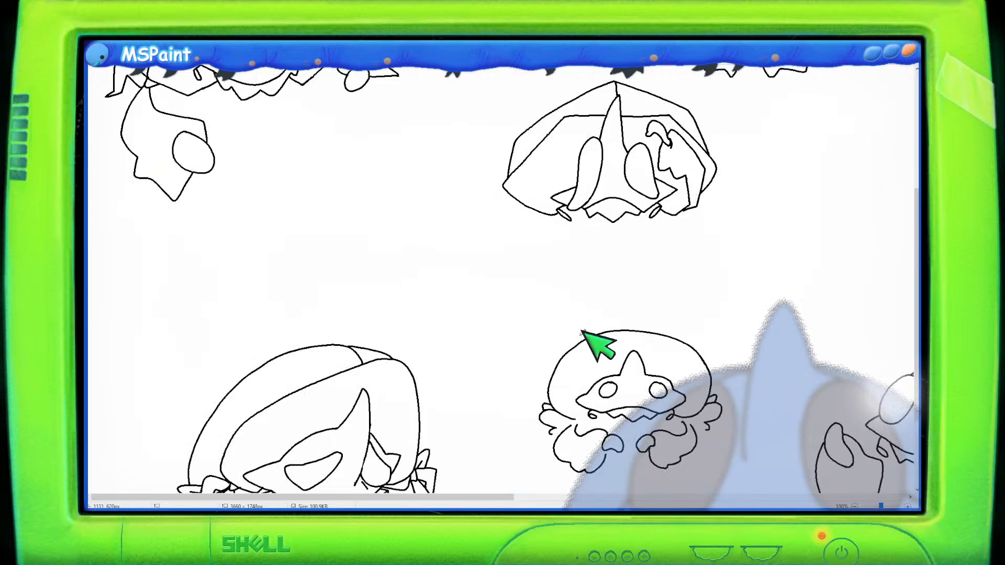
{"action": "scroll", "coordinate": [594, 341], "scroll_direction": "down", "scroll_amount": 3}
{"action": "left_click_drag", "start_coordinate": [520, 498], "coordinate": [729, 493]}
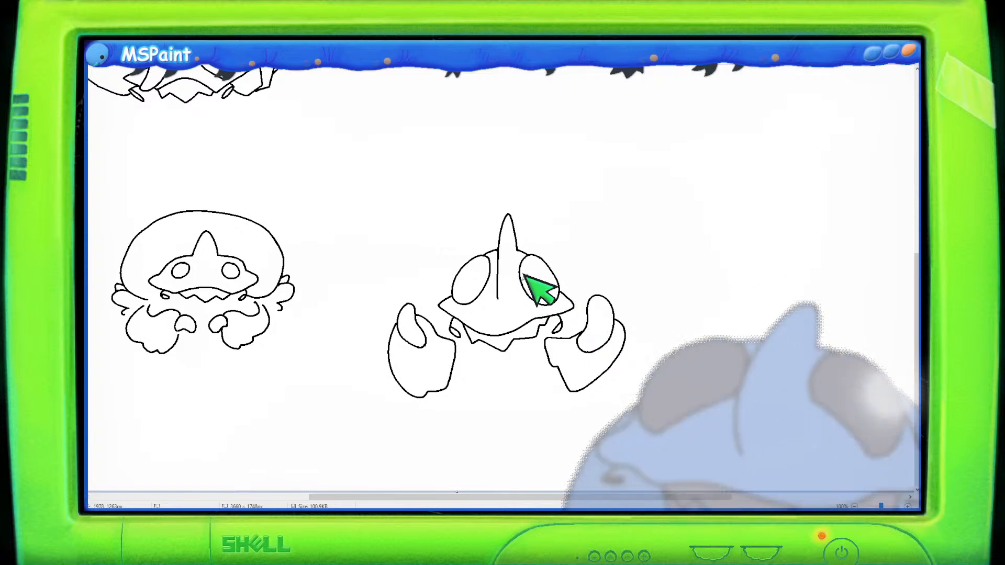
{"action": "scroll", "coordinate": [158, 402], "scroll_direction": "down", "scroll_amount": 1}
{"action": "scroll", "coordinate": [158, 402], "scroll_direction": "up", "scroll_amount": 1}
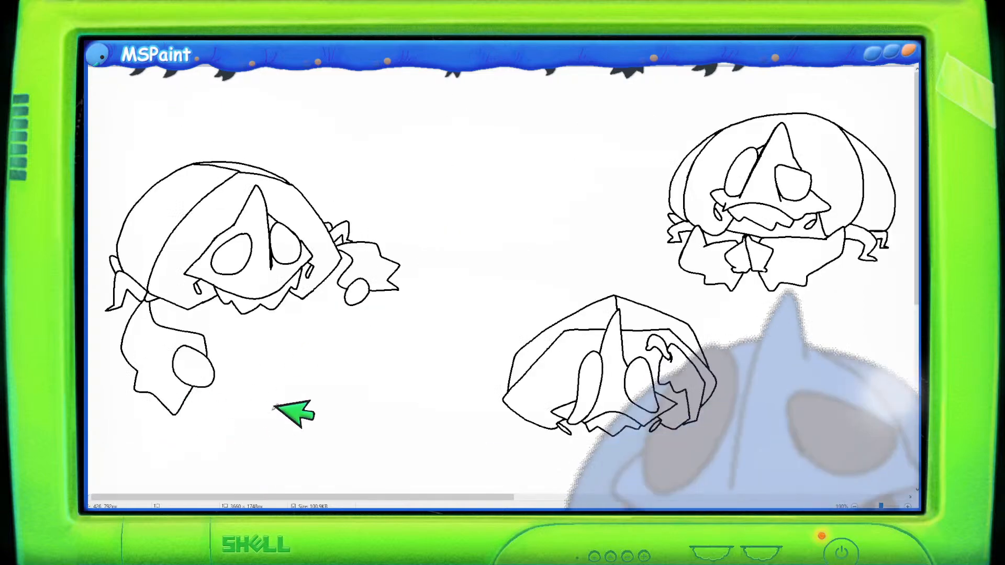
{"action": "scroll", "coordinate": [314, 414], "scroll_direction": "down", "scroll_amount": 5}
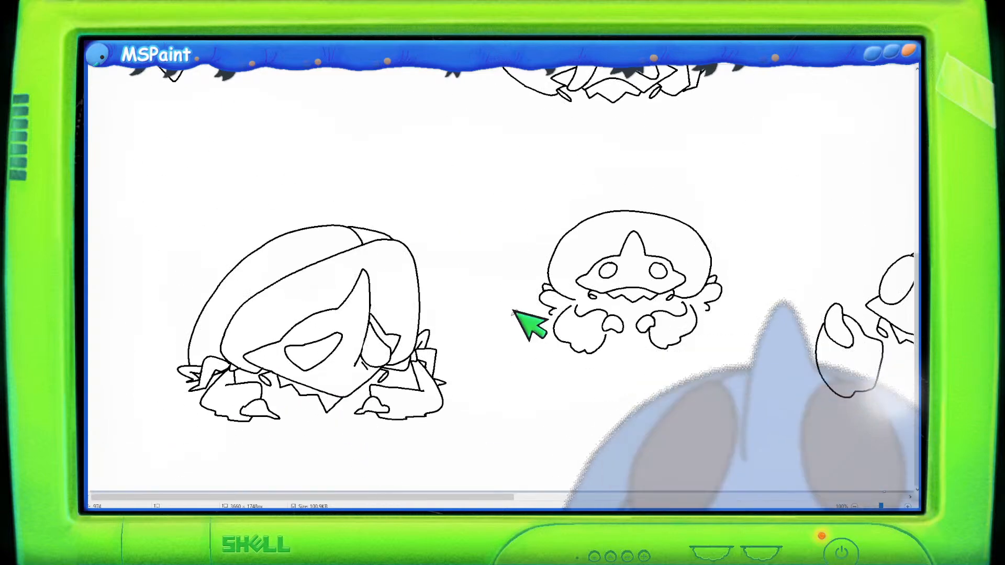
- Draw a rounded jellyfish bell outline over the crab sketch, with a second contour line along its back
{"action": "scroll", "coordinate": [541, 498], "scroll_direction": "right", "scroll_amount": 3}
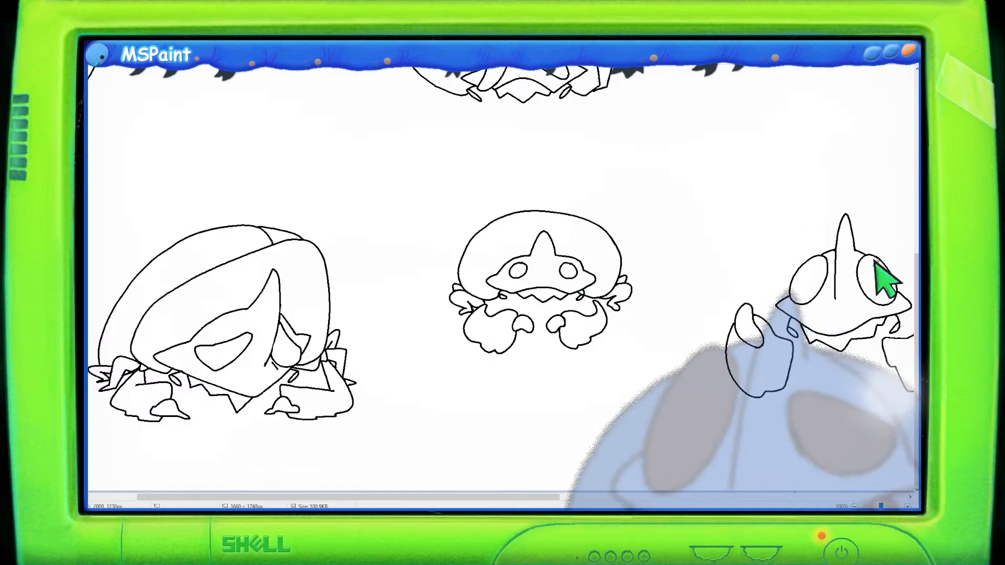
{"action": "scroll", "coordinate": [851, 258], "scroll_direction": "up", "scroll_amount": 5}
{"action": "scroll", "coordinate": [852, 258], "scroll_direction": "down", "scroll_amount": 2}
{"action": "scroll", "coordinate": [502, 283], "scroll_direction": "down", "scroll_amount": 2}
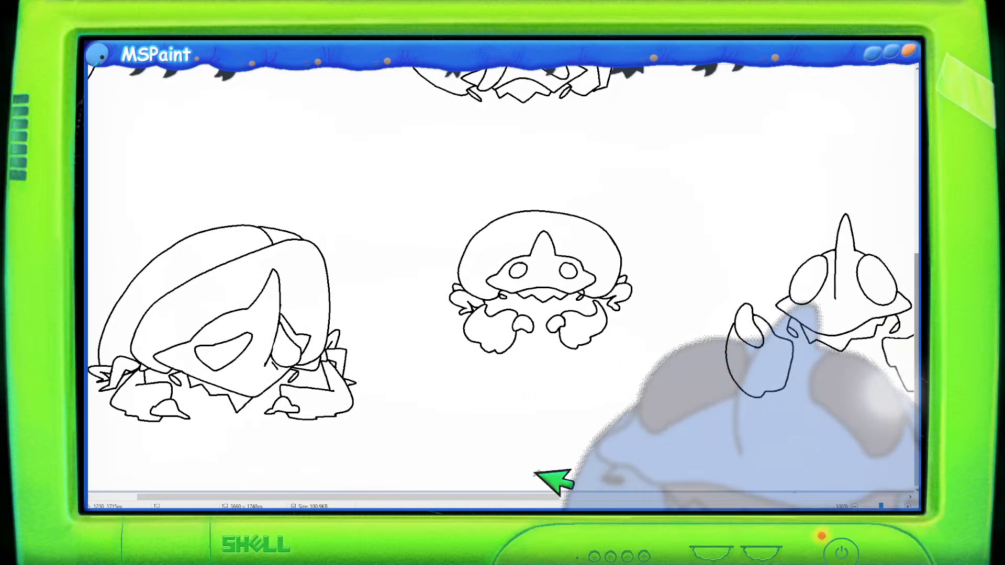
{"action": "left_click_drag", "start_coordinate": [553, 497], "coordinate": [723, 498]}
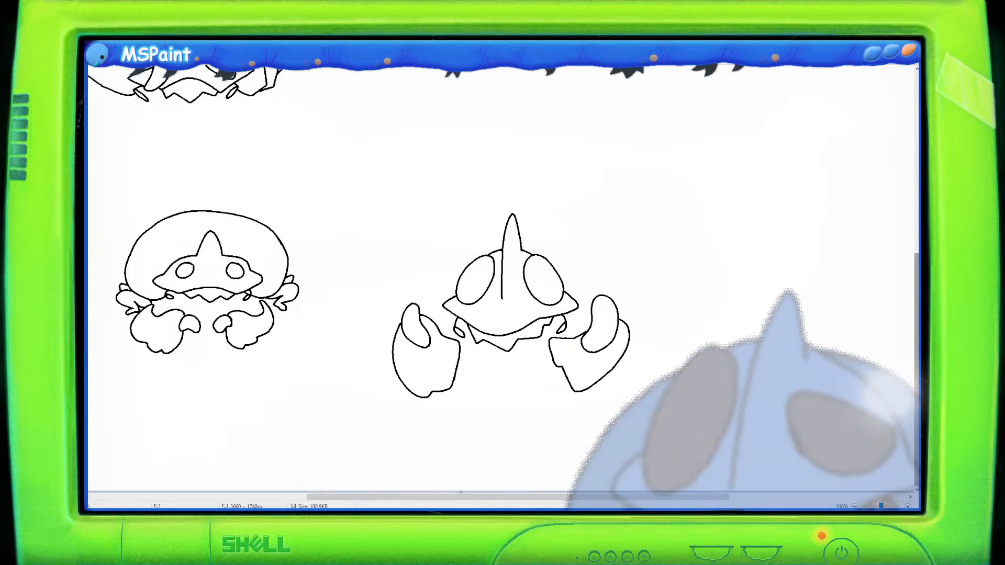
{"action": "mouse_move", "coordinate": [403, 314]}
{"action": "left_mouse_down"}
{"action": "mouse_move", "coordinate": [411, 266]}
{"action": "mouse_move", "coordinate": [449, 227]}
{"action": "mouse_move", "coordinate": [517, 202]}
{"action": "mouse_move", "coordinate": [563, 205]}
{"action": "mouse_move", "coordinate": [621, 238]}
{"action": "mouse_move", "coordinate": [631, 313]}
{"action": "left_mouse_up"}
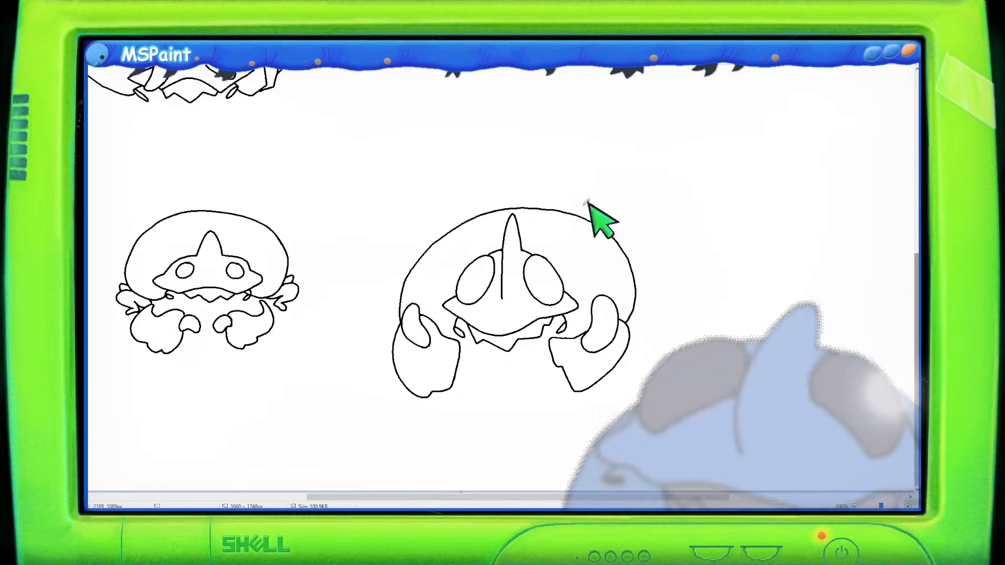
{"action": "mouse_move", "coordinate": [543, 201]}
{"action": "left_mouse_down"}
{"action": "mouse_move", "coordinate": [581, 204]}
{"action": "mouse_move", "coordinate": [637, 240]}
{"action": "mouse_move", "coordinate": [657, 302]}
{"action": "left_mouse_up"}
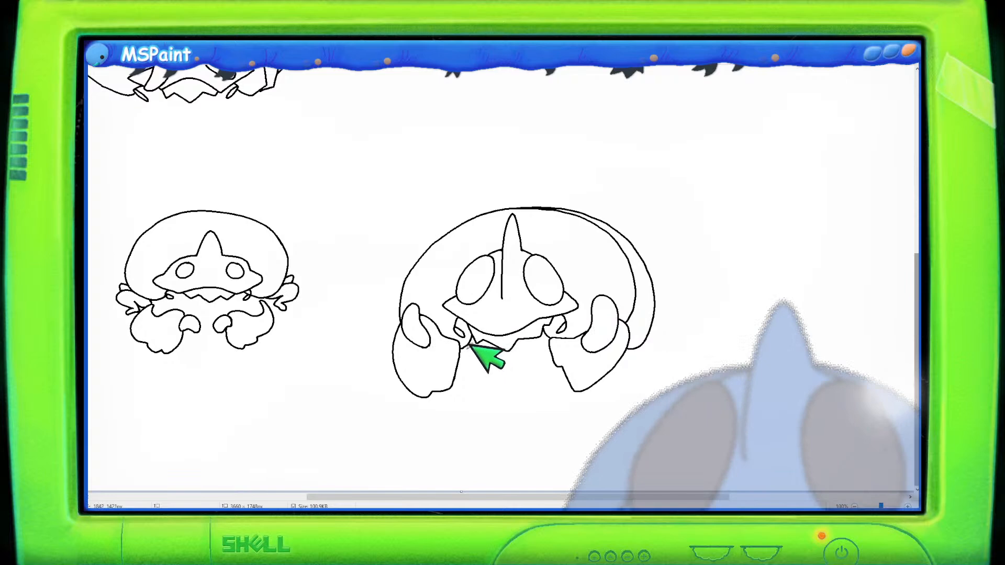
- Add a lower mouth line and small tentacle strokes beneath the crab jellyfish's bell on both sides
{"action": "left_click_drag", "start_coordinate": [474, 346], "coordinate": [546, 351]}
{"action": "mouse_move", "coordinate": [617, 343]}
{"action": "left_mouse_down"}
{"action": "mouse_move", "coordinate": [635, 324]}
{"action": "mouse_move", "coordinate": [652, 323]}
{"action": "mouse_move", "coordinate": [644, 351]}
{"action": "mouse_move", "coordinate": [654, 361]}
{"action": "mouse_move", "coordinate": [634, 339]}
{"action": "left_mouse_up"}
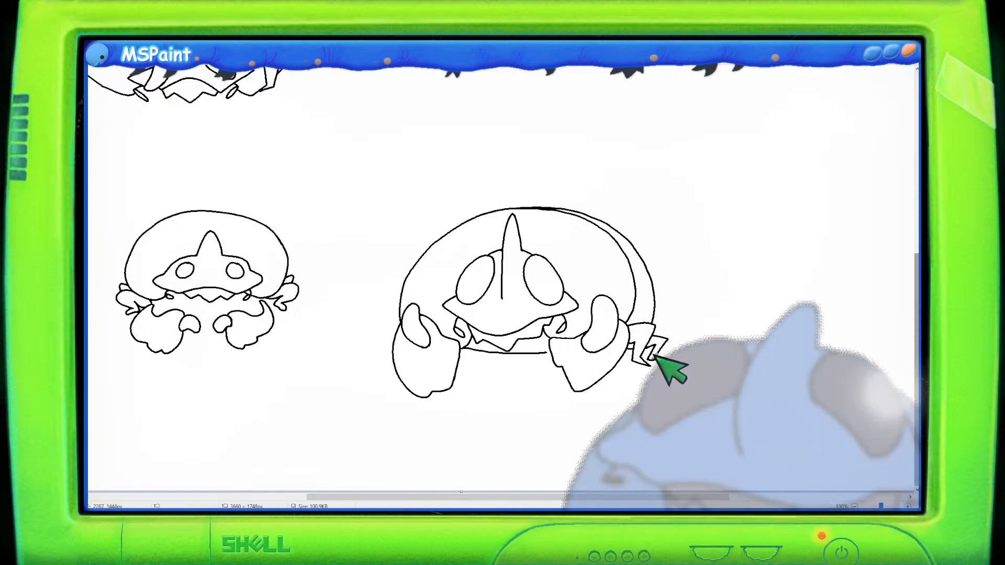
{"action": "mouse_move", "coordinate": [406, 314]}
{"action": "left_mouse_down"}
{"action": "mouse_move", "coordinate": [389, 318]}
{"action": "mouse_move", "coordinate": [396, 337]}
{"action": "left_mouse_up"}
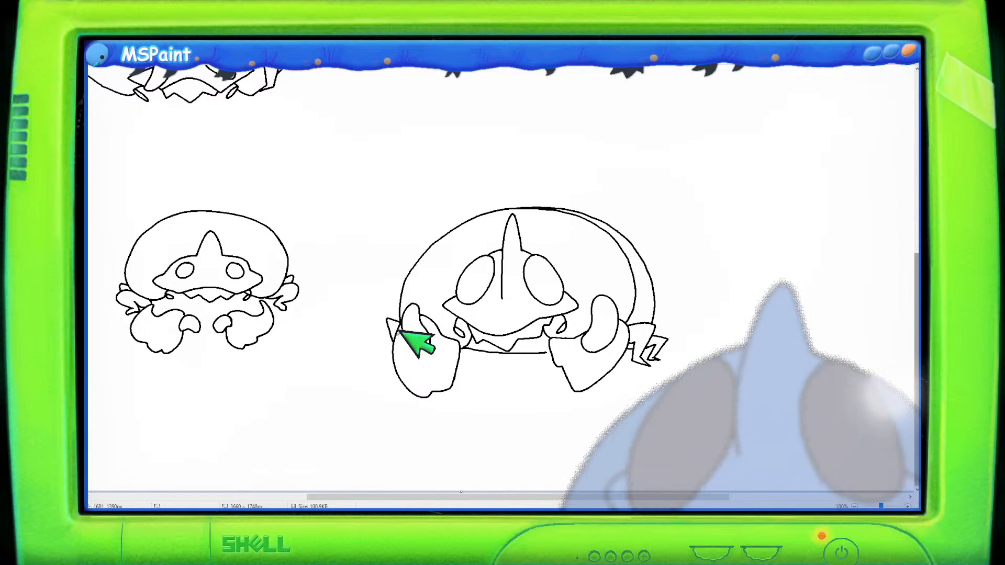
- Zoom out and pan around the canvas to review the overall layout of the sketches
{"action": "scroll", "coordinate": [396, 294], "scroll_direction": "down", "scroll_amount": 1}
{"action": "scroll", "coordinate": [610, 292], "scroll_direction": "up", "scroll_amount": 1}
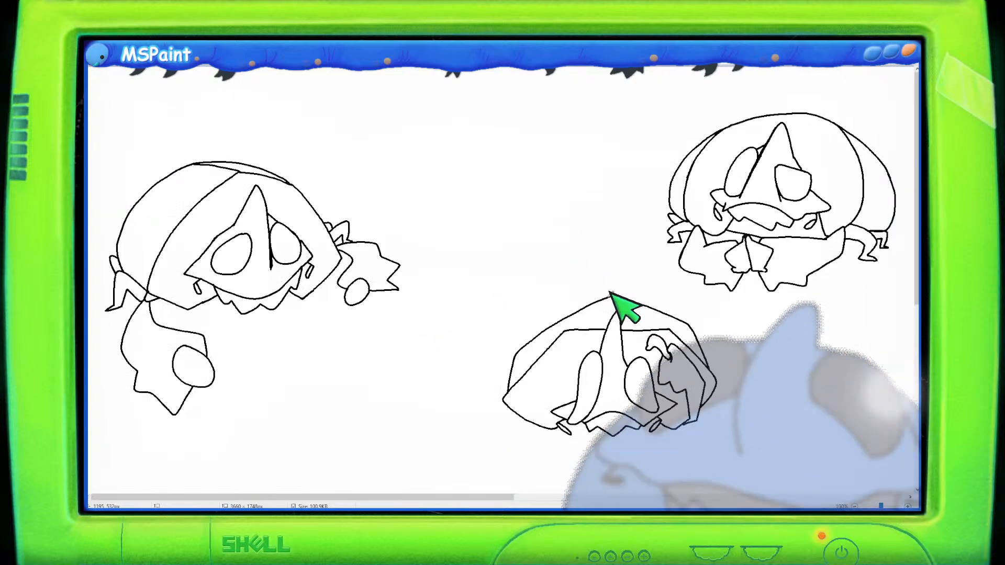
{"action": "scroll", "coordinate": [601, 324], "scroll_direction": "down", "scroll_amount": 5}
{"action": "left_click_drag", "start_coordinate": [496, 496], "coordinate": [676, 497]}
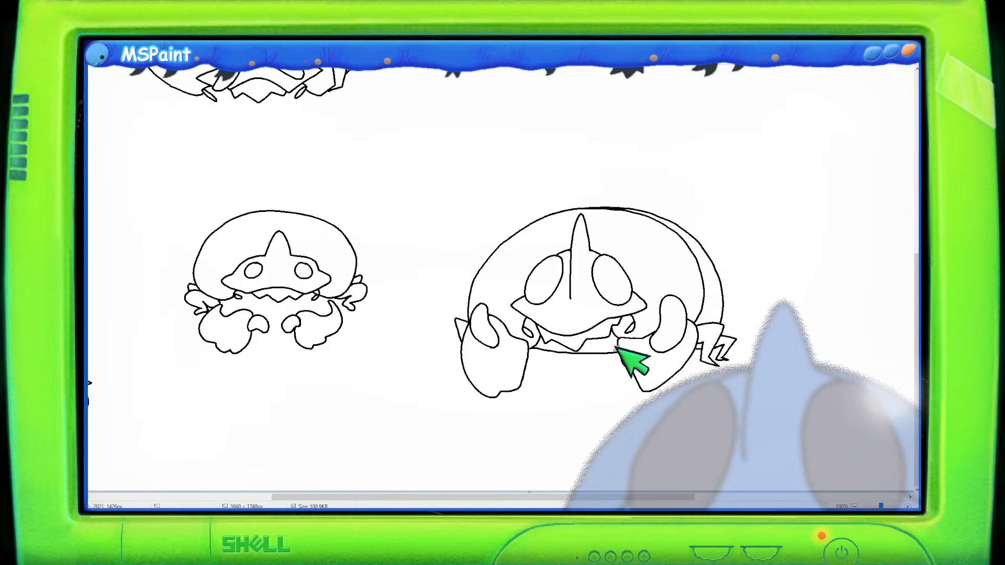
{"action": "scroll", "coordinate": [616, 298], "scroll_direction": "up", "scroll_amount": 6}
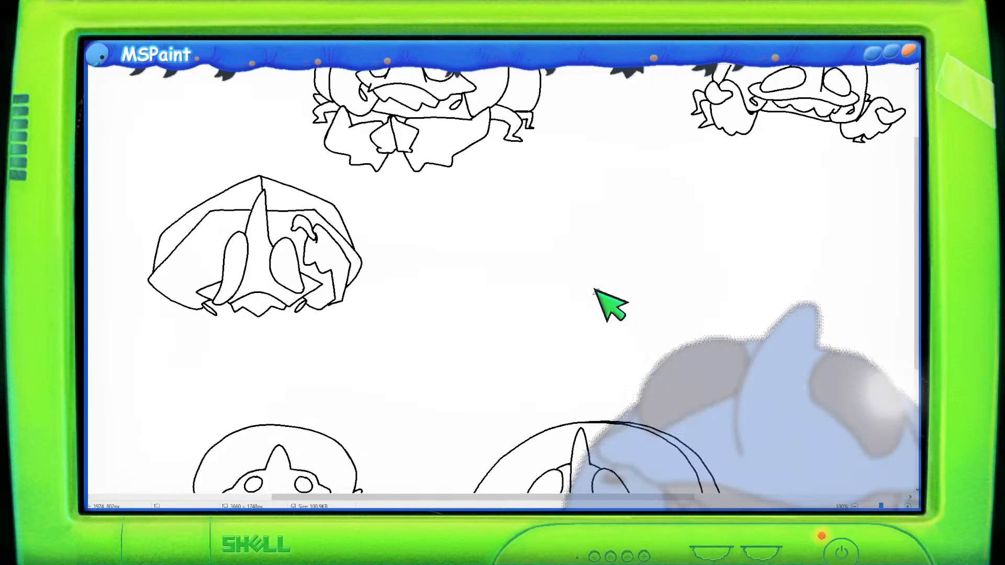
{"action": "scroll", "coordinate": [574, 293], "scroll_direction": "down", "scroll_amount": 1, "text": "ctrl"}
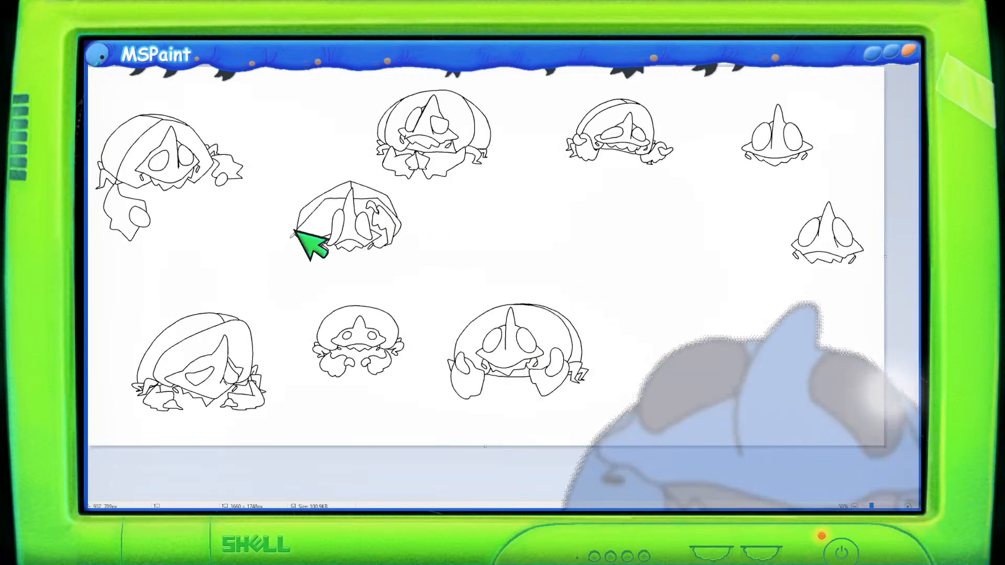
{"action": "mouse_move", "coordinate": [261, 295]}
{"action": "left_mouse_down"}
{"action": "mouse_move", "coordinate": [120, 325]}
{"action": "mouse_move", "coordinate": [102, 424]}
{"action": "mouse_move", "coordinate": [280, 427]}
{"action": "mouse_move", "coordinate": [263, 296]}
{"action": "left_mouse_up"}
{"action": "left_click_drag", "start_coordinate": [226, 337], "coordinate": [193, 338]}
{"action": "mouse_move", "coordinate": [410, 294]}
{"action": "left_mouse_down"}
{"action": "mouse_move", "coordinate": [325, 386]}
{"action": "mouse_move", "coordinate": [406, 374]}
{"action": "mouse_move", "coordinate": [385, 298]}
{"action": "mouse_move", "coordinate": [294, 402]}
{"action": "mouse_move", "coordinate": [411, 294]}
{"action": "left_mouse_up"}
{"action": "left_click", "coordinate": [380, 286]}
{"action": "left_click_drag", "start_coordinate": [367, 328], "coordinate": [317, 366]}
{"action": "left_click", "coordinate": [417, 343]}
{"action": "scroll", "coordinate": [417, 343], "scroll_direction": "up", "scroll_amount": 1}
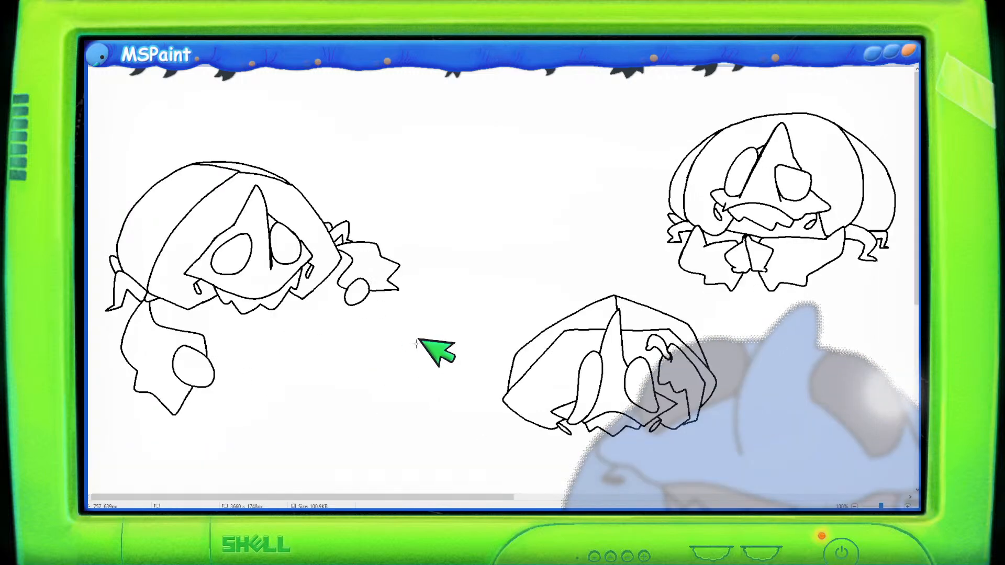
{"action": "scroll", "coordinate": [417, 344], "scroll_direction": "down", "scroll_amount": 5}
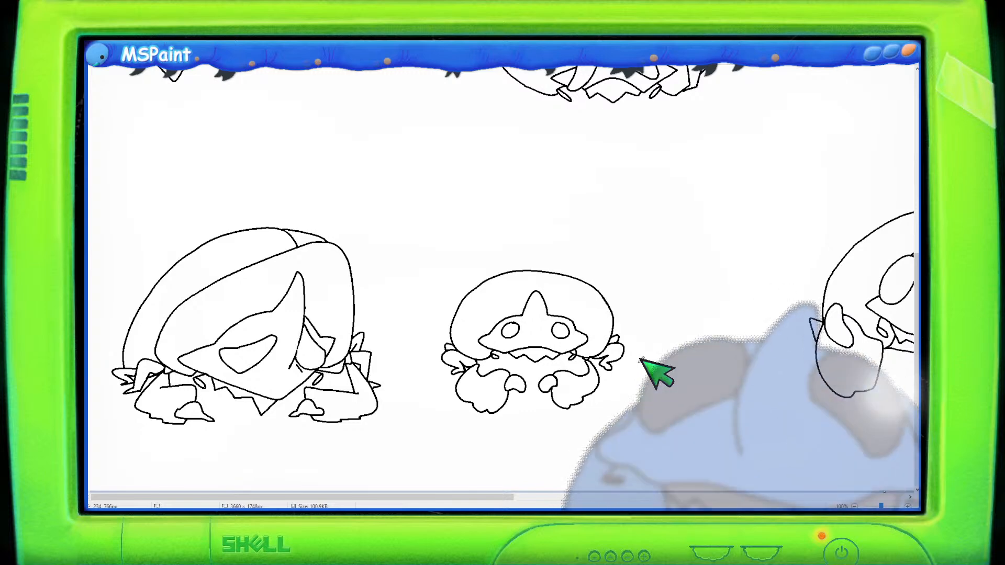
- Draw spiky tentacle legs under both sides of the angular jellyfish sketch
{"action": "scroll", "coordinate": [704, 243], "scroll_direction": "up", "scroll_amount": 6}
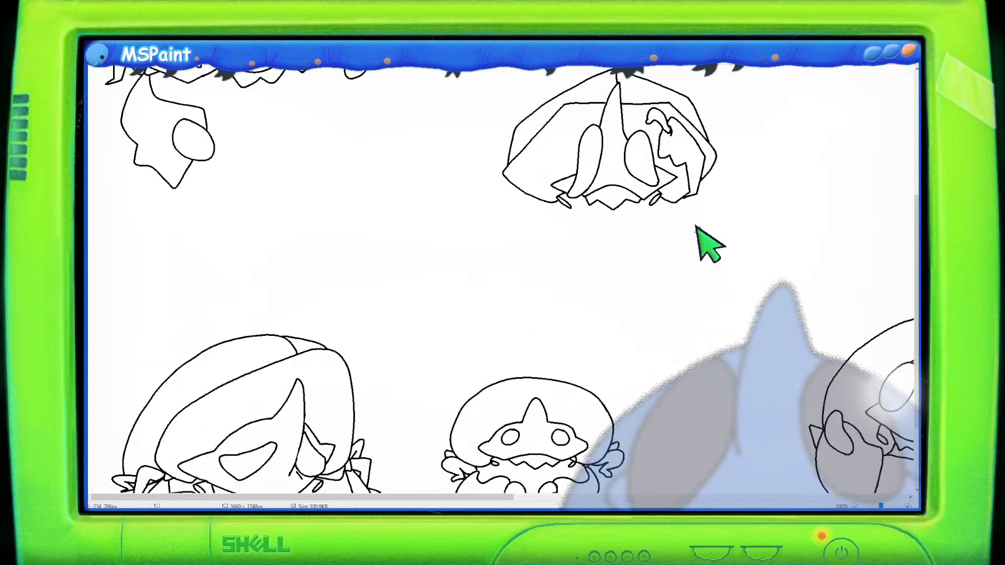
{"action": "scroll", "coordinate": [655, 294], "scroll_direction": "down", "scroll_amount": 2}
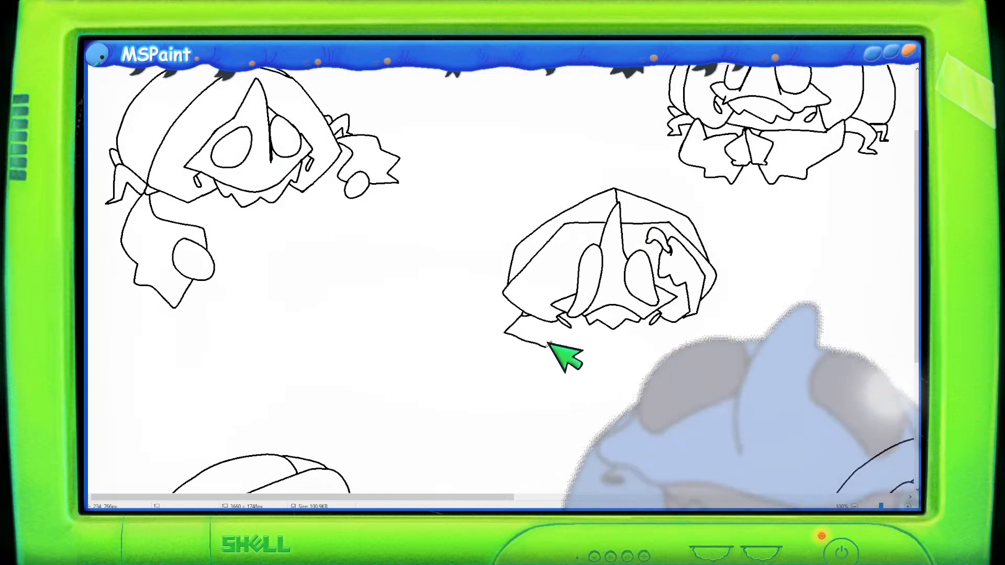
{"action": "mouse_move", "coordinate": [523, 313]}
{"action": "left_mouse_down"}
{"action": "mouse_move", "coordinate": [506, 330]}
{"action": "mouse_move", "coordinate": [560, 363]}
{"action": "mouse_move", "coordinate": [581, 349]}
{"action": "left_mouse_up"}
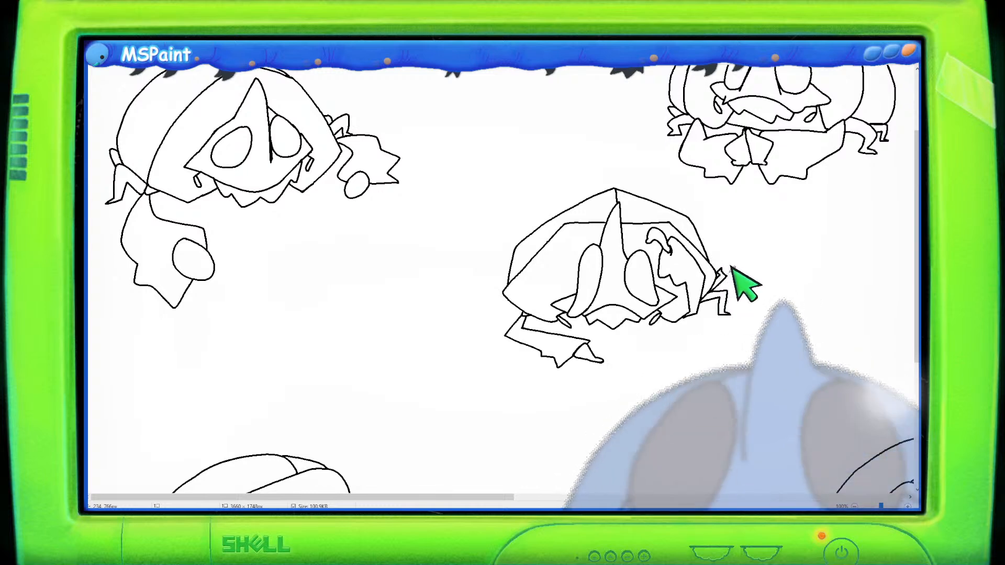
{"action": "left_click_drag", "start_coordinate": [711, 291], "coordinate": [733, 277]}
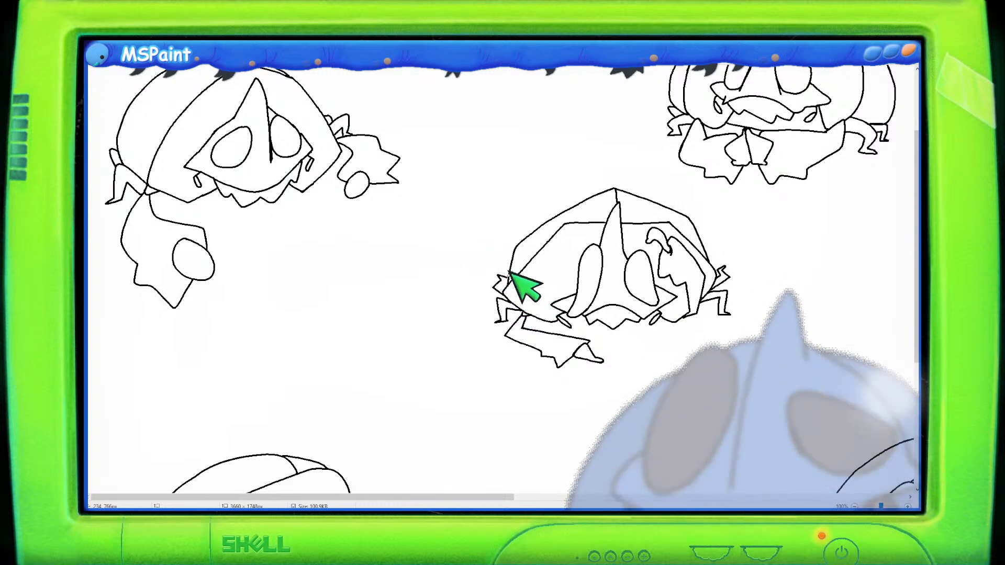
- Zoom in and pan across the sad and angular jellyfish sketches to inspect them up close
{"action": "scroll", "coordinate": [577, 233], "scroll_direction": "down", "scroll_amount": 1}
{"action": "scroll", "coordinate": [520, 242], "scroll_direction": "up", "scroll_amount": 1}
{"action": "scroll", "coordinate": [703, 253], "scroll_direction": "up", "scroll_amount": 1}
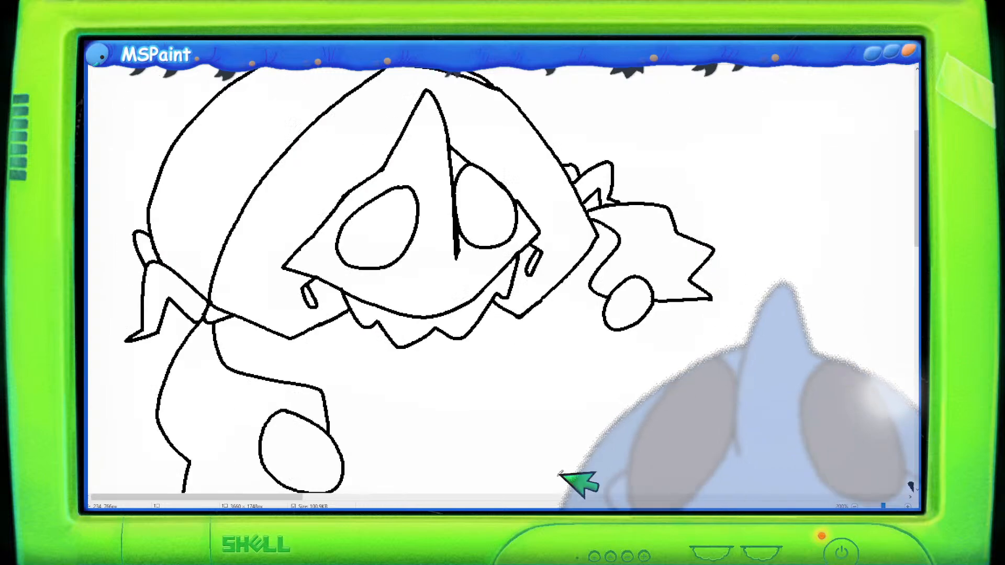
{"action": "scroll", "coordinate": [340, 484], "scroll_direction": "down", "scroll_amount": 2}
{"action": "left_click_drag", "start_coordinate": [314, 495], "coordinate": [510, 496]}
{"action": "scroll", "coordinate": [524, 435], "scroll_direction": "down", "scroll_amount": 2}
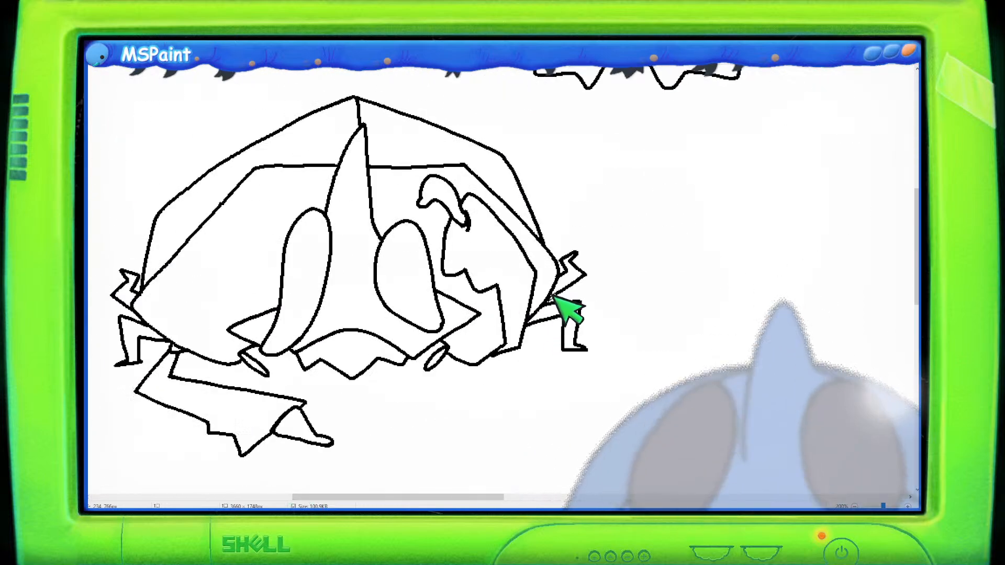
{"action": "scroll", "coordinate": [607, 253], "scroll_direction": "down", "scroll_amount": 1}
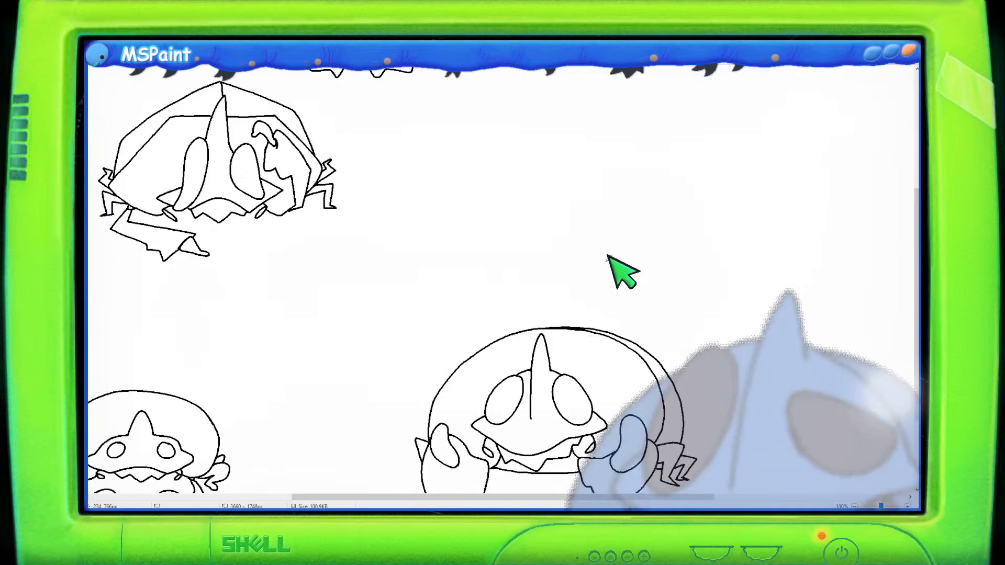
{"action": "scroll", "coordinate": [453, 177], "scroll_direction": "down", "scroll_amount": 1}
{"action": "scroll", "coordinate": [453, 190], "scroll_direction": "up", "scroll_amount": 1}
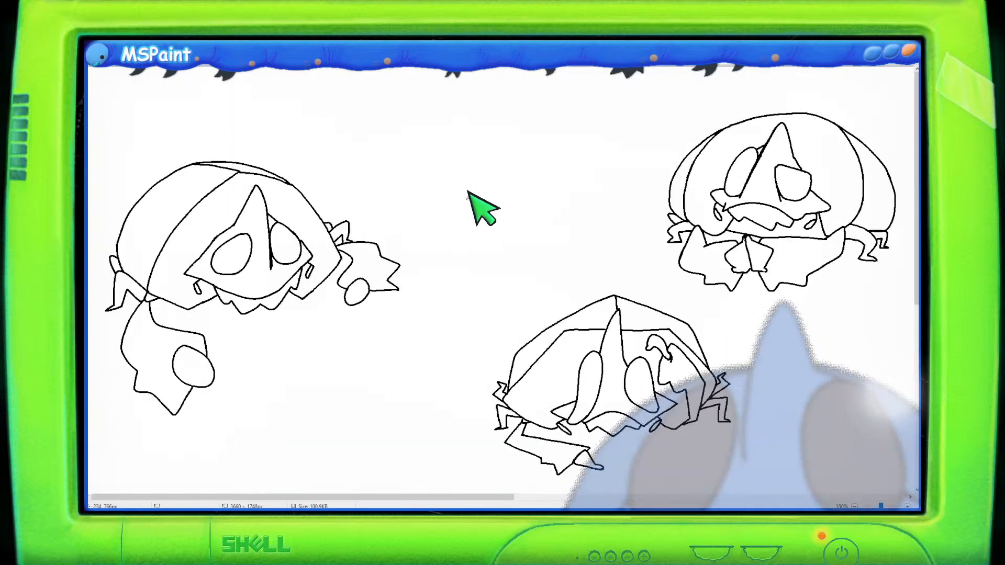
{"action": "scroll", "coordinate": [468, 192], "scroll_direction": "down", "scroll_amount": 4}
{"action": "scroll", "coordinate": [467, 191], "scroll_direction": "up", "scroll_amount": 2}
{"action": "scroll", "coordinate": [450, 183], "scroll_direction": "down", "scroll_amount": 1}
{"action": "scroll", "coordinate": [450, 188], "scroll_direction": "up", "scroll_amount": 1}
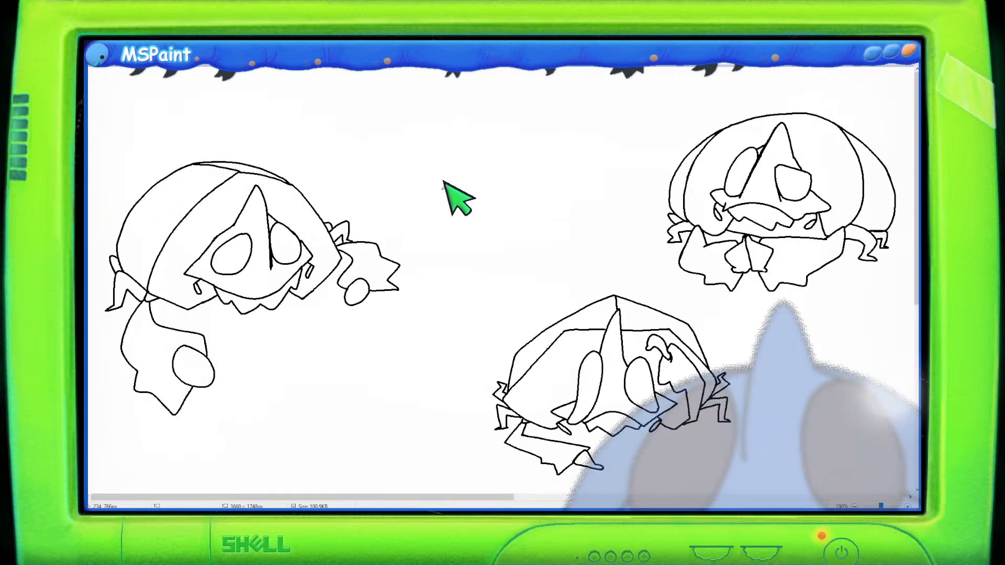
{"action": "scroll", "coordinate": [251, 74], "scroll_direction": "down", "scroll_amount": 2}
- Move the angular jellyfish sketch left and slightly down, next to the sad sketch
{"action": "mouse_move", "coordinate": [727, 226]}
{"action": "left_mouse_down"}
{"action": "mouse_move", "coordinate": [678, 189]}
{"action": "mouse_move", "coordinate": [554, 170]}
{"action": "mouse_move", "coordinate": [441, 334]}
{"action": "left_mouse_up"}
{"action": "left_click_drag", "start_coordinate": [738, 200], "coordinate": [730, 225]}
{"action": "mouse_move", "coordinate": [691, 253]}
{"action": "left_mouse_down"}
{"action": "mouse_move", "coordinate": [578, 276]}
{"action": "mouse_move", "coordinate": [597, 277]}
{"action": "left_mouse_up"}
{"action": "scroll", "coordinate": [780, 234], "scroll_direction": "down", "scroll_amount": 2}
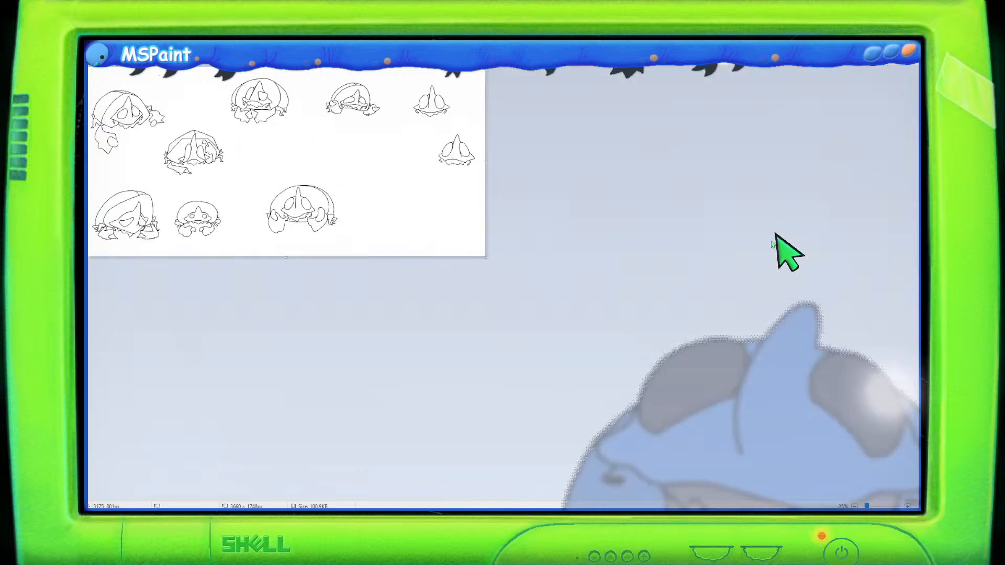
- Select the worried jellyfish sketch and move it left, above the angular sketch
{"action": "scroll", "coordinate": [556, 199], "scroll_direction": "up", "scroll_amount": 1}
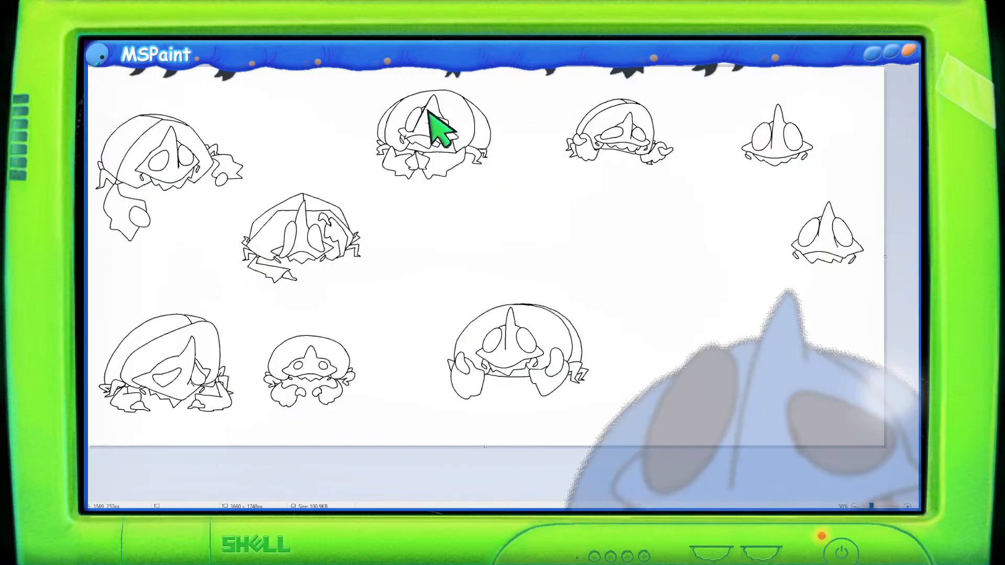
{"action": "scroll", "coordinate": [504, 129], "scroll_direction": "up", "scroll_amount": 1}
{"action": "mouse_move", "coordinate": [794, 98]}
{"action": "left_mouse_down"}
{"action": "mouse_move", "coordinate": [624, 235]}
{"action": "mouse_move", "coordinate": [640, 278]}
{"action": "mouse_move", "coordinate": [832, 325]}
{"action": "left_mouse_up"}
{"action": "mouse_move", "coordinate": [895, 105]}
{"action": "left_mouse_down"}
{"action": "mouse_move", "coordinate": [780, 98]}
{"action": "mouse_move", "coordinate": [628, 166]}
{"action": "mouse_move", "coordinate": [547, 150]}
{"action": "left_mouse_up"}
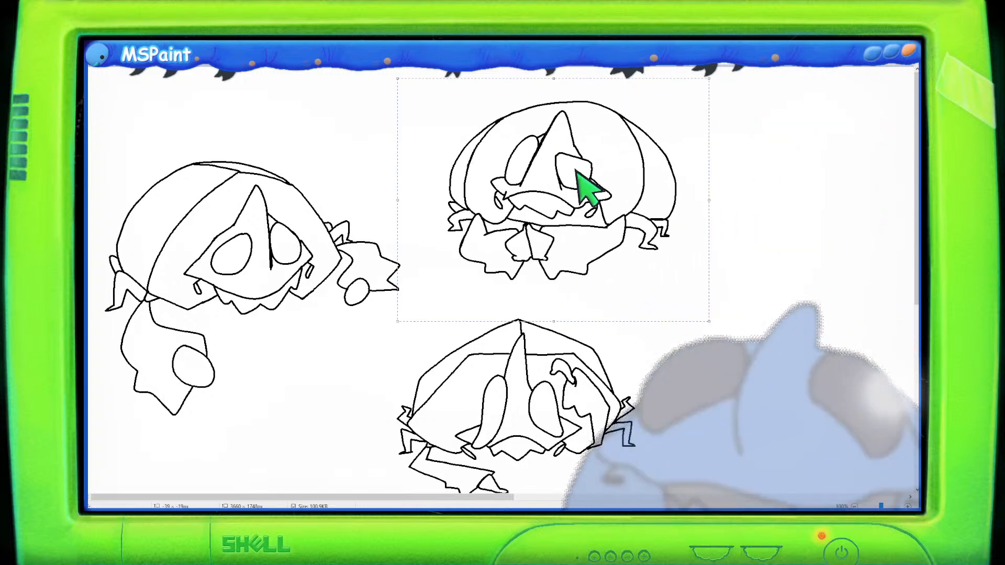
{"action": "left_click", "coordinate": [797, 295]}
- Move the next top-row jellyfish sketch left beside the worried sketch
{"action": "scroll", "coordinate": [792, 294], "scroll_direction": "down", "scroll_amount": 1}
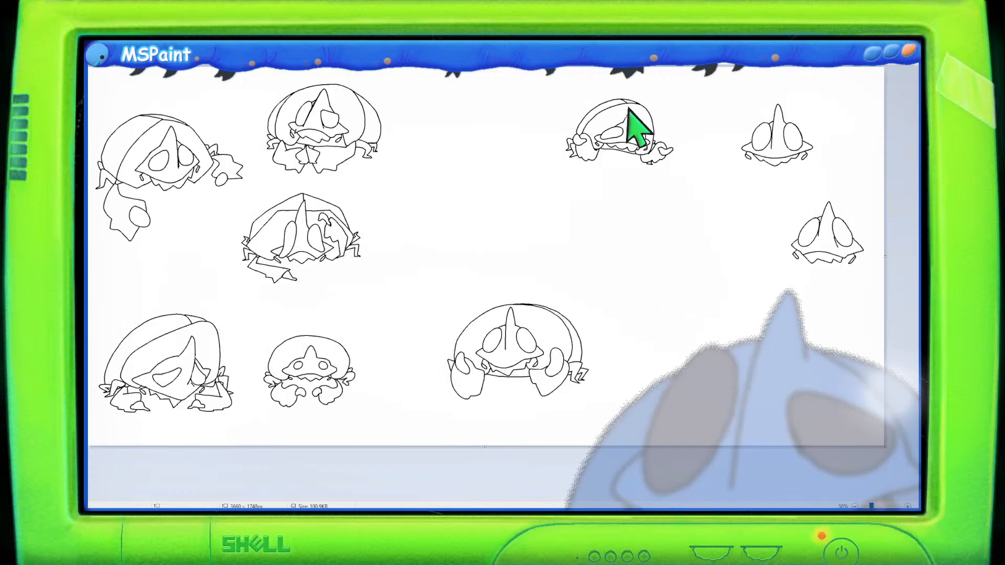
{"action": "mouse_move", "coordinate": [684, 97]}
{"action": "left_mouse_down"}
{"action": "mouse_move", "coordinate": [565, 68]}
{"action": "mouse_move", "coordinate": [535, 166]}
{"action": "mouse_move", "coordinate": [676, 189]}
{"action": "mouse_move", "coordinate": [682, 94]}
{"action": "mouse_move", "coordinate": [579, 146]}
{"action": "mouse_move", "coordinate": [473, 152]}
{"action": "left_mouse_up"}
{"action": "left_click", "coordinate": [544, 266]}
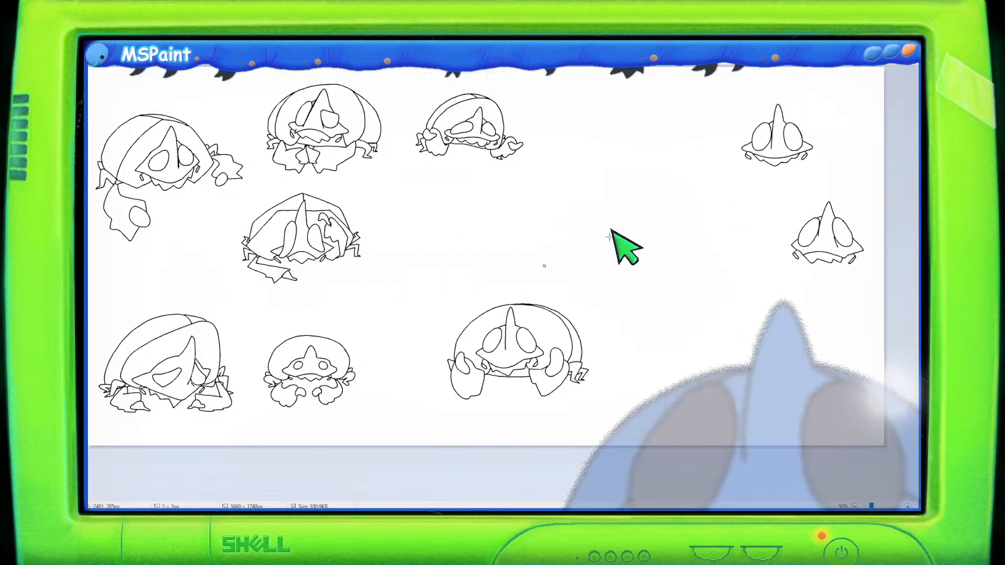
- Move the crab jellyfish sketch left and slightly down, next to the small jellyfish
{"action": "mouse_move", "coordinate": [591, 286]}
{"action": "left_mouse_down"}
{"action": "mouse_move", "coordinate": [429, 417]}
{"action": "mouse_move", "coordinate": [588, 419]}
{"action": "mouse_move", "coordinate": [602, 291]}
{"action": "left_mouse_up"}
{"action": "left_click_drag", "start_coordinate": [544, 335], "coordinate": [469, 358]}
{"action": "left_click", "coordinate": [551, 244]}
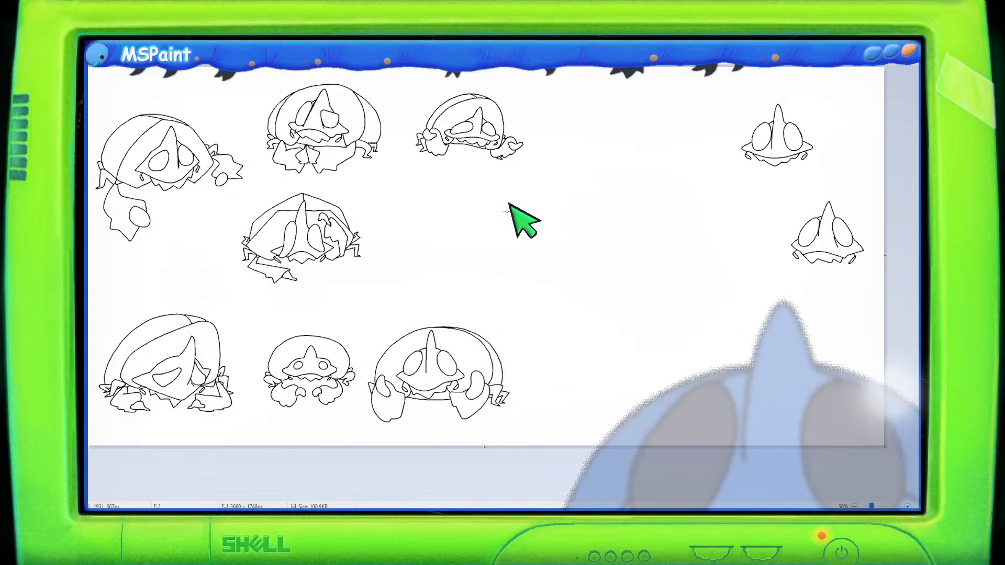
- Nudge the third top-row jellyfish sketch slightly further left
{"action": "mouse_move", "coordinate": [556, 68]}
{"action": "left_mouse_down"}
{"action": "mouse_move", "coordinate": [498, 74]}
{"action": "mouse_move", "coordinate": [422, 164]}
{"action": "left_mouse_up"}
{"action": "left_click", "coordinate": [523, 196]}
{"action": "mouse_move", "coordinate": [532, 184]}
{"action": "left_mouse_down"}
{"action": "mouse_move", "coordinate": [477, 67]}
{"action": "mouse_move", "coordinate": [409, 151]}
{"action": "mouse_move", "coordinate": [534, 180]}
{"action": "left_mouse_up"}
{"action": "left_click_drag", "start_coordinate": [492, 149], "coordinate": [489, 149]}
{"action": "left_click", "coordinate": [636, 225]}
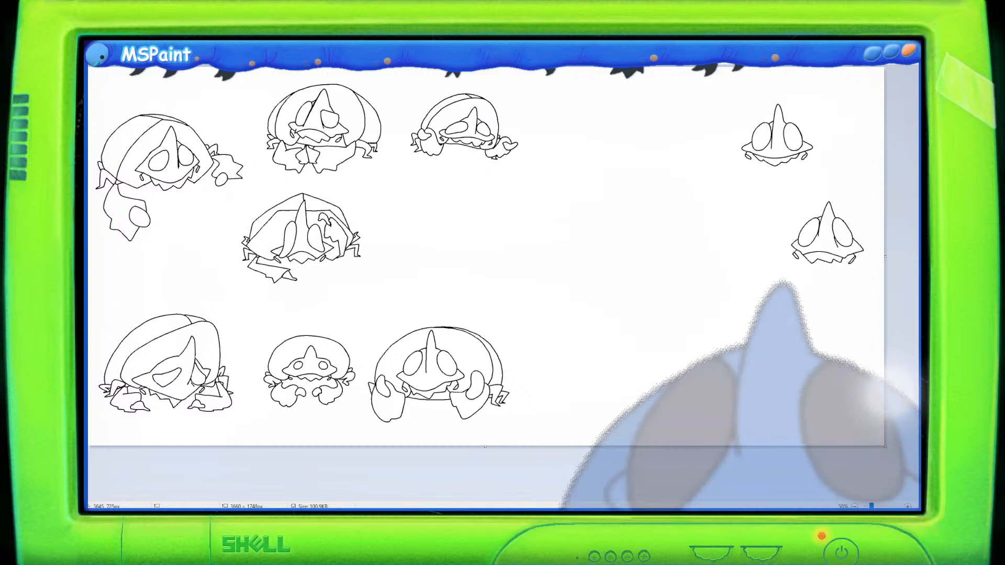
- Zoom in on the empty area right of the angular sketch and draw the pointed horn of a new jellyfish head
{"action": "scroll", "coordinate": [620, 272], "scroll_direction": "up", "scroll_amount": 1}
{"action": "scroll", "coordinate": [575, 377], "scroll_direction": "down", "scroll_amount": 3}
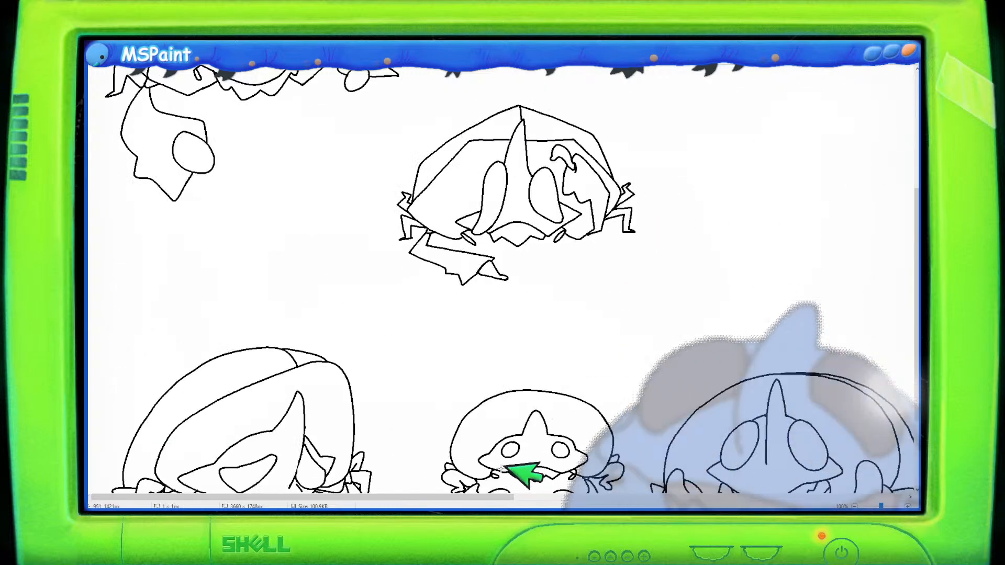
{"action": "left_click_drag", "start_coordinate": [481, 498], "coordinate": [695, 493]}
{"action": "scroll", "coordinate": [715, 424], "scroll_direction": "up", "scroll_amount": 2}
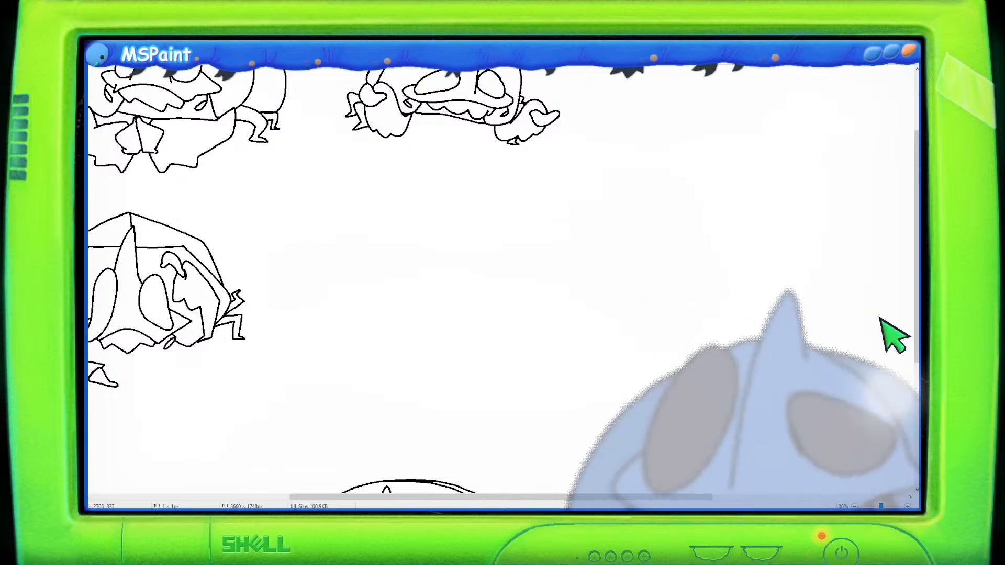
{"action": "scroll", "coordinate": [834, 337], "scroll_direction": "down", "scroll_amount": 2}
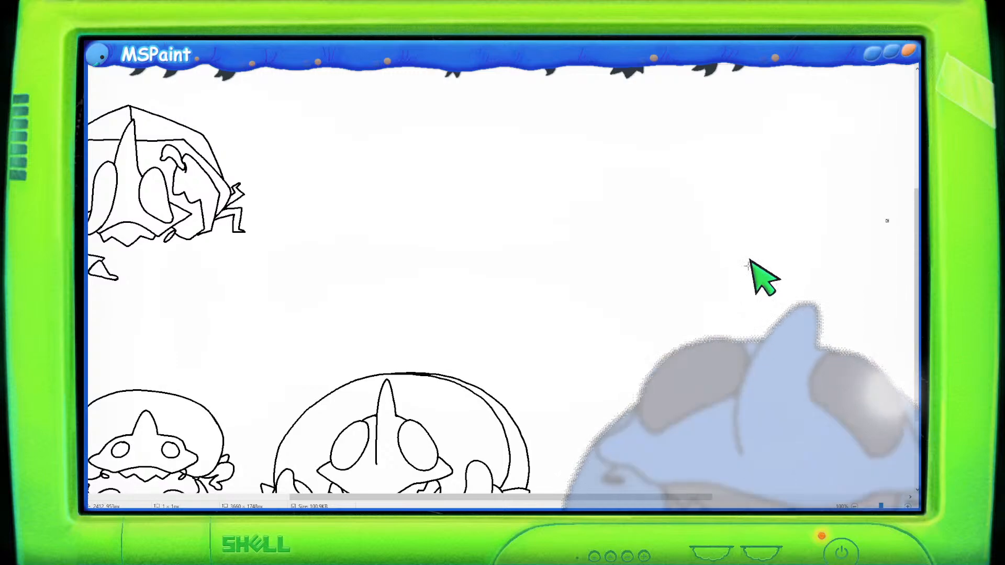
{"action": "scroll", "coordinate": [198, 162], "scroll_direction": "down", "scroll_amount": 3}
{"action": "scroll", "coordinate": [254, 184], "scroll_direction": "up", "scroll_amount": 4}
{"action": "scroll", "coordinate": [369, 204], "scroll_direction": "down", "scroll_amount": 2}
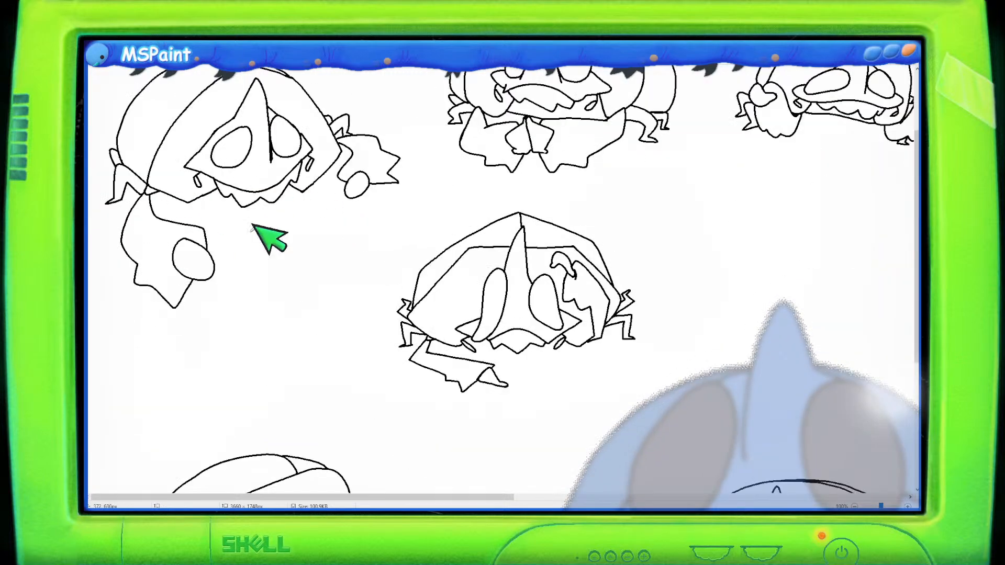
{"action": "scroll", "coordinate": [493, 385], "scroll_direction": "down", "scroll_amount": 2}
{"action": "scroll", "coordinate": [448, 463], "scroll_direction": "down", "scroll_amount": 2}
{"action": "left_click_drag", "start_coordinate": [457, 496], "coordinate": [685, 460]}
{"action": "scroll", "coordinate": [675, 455], "scroll_direction": "up", "scroll_amount": 2}
{"action": "scroll", "coordinate": [671, 448], "scroll_direction": "up", "scroll_amount": 2}
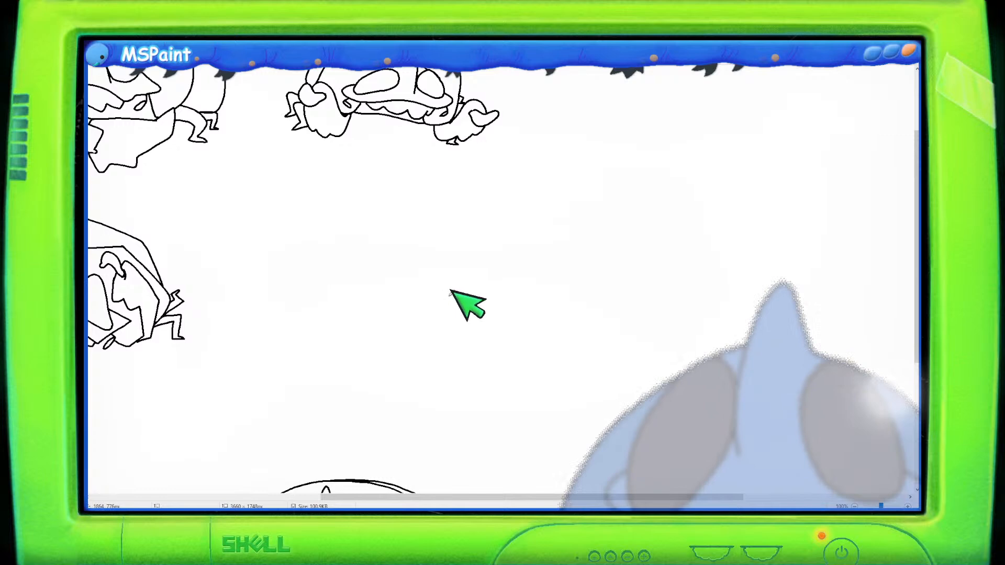
{"action": "mouse_move", "coordinate": [445, 313]}
{"action": "left_mouse_down"}
{"action": "mouse_move", "coordinate": [487, 224]}
{"action": "mouse_move", "coordinate": [493, 269]}
{"action": "left_mouse_up"}
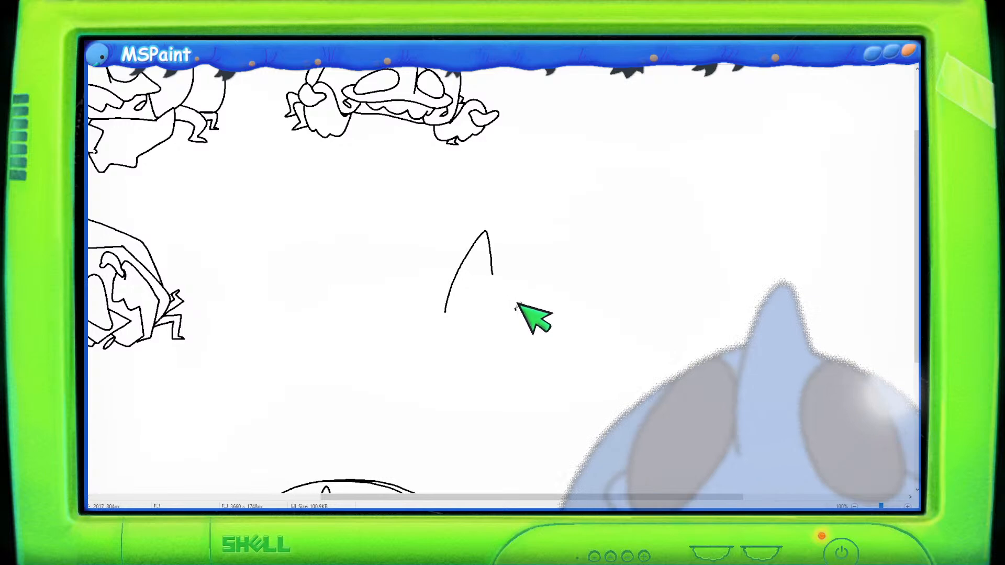
- Draw the head's right eye as a tall oval beside the horn
{"action": "left_click_drag", "start_coordinate": [515, 309], "coordinate": [491, 343]}
{"action": "key", "text": "ctrl+z"}
{"action": "key", "text": "ctrl+z"}
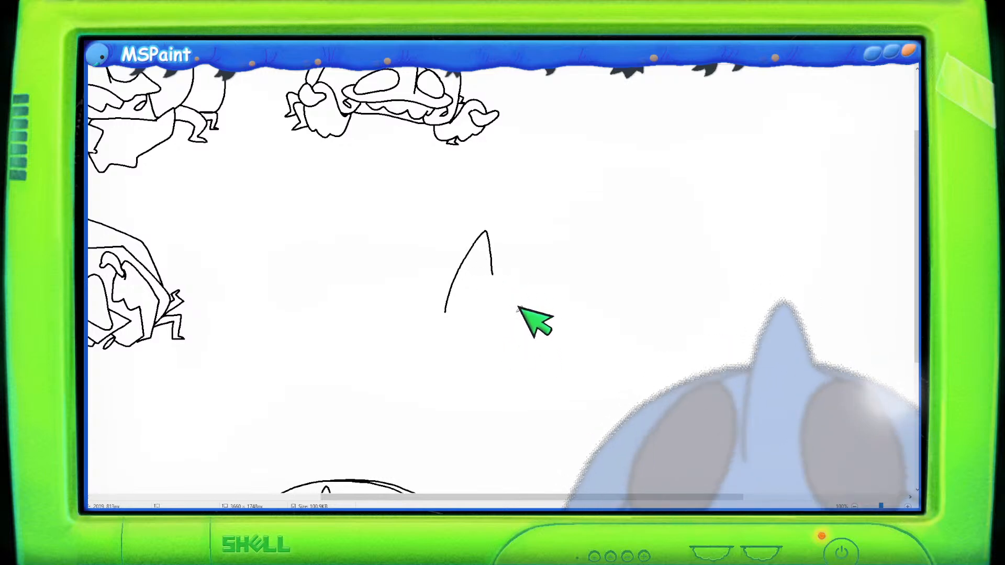
{"action": "mouse_move", "coordinate": [515, 310]}
{"action": "left_mouse_down"}
{"action": "mouse_move", "coordinate": [489, 342]}
{"action": "mouse_move", "coordinate": [518, 350]}
{"action": "mouse_move", "coordinate": [515, 297]}
{"action": "mouse_move", "coordinate": [476, 312]}
{"action": "mouse_move", "coordinate": [501, 357]}
{"action": "mouse_move", "coordinate": [520, 327]}
{"action": "mouse_move", "coordinate": [516, 301]}
{"action": "mouse_move", "coordinate": [478, 307]}
{"action": "mouse_move", "coordinate": [503, 360]}
{"action": "mouse_move", "coordinate": [526, 327]}
{"action": "left_mouse_up"}
{"action": "key", "text": "ctrl+z"}
{"action": "key", "text": "ctrl+z"}
{"action": "key", "text": "ctrl+z"}
{"action": "mouse_move", "coordinate": [508, 286]}
{"action": "left_mouse_down"}
{"action": "mouse_move", "coordinate": [502, 355]}
{"action": "mouse_move", "coordinate": [513, 296]}
{"action": "mouse_move", "coordinate": [474, 308]}
{"action": "mouse_move", "coordinate": [520, 303]}
{"action": "left_mouse_up"}
{"action": "key", "text": "ctrl+z"}
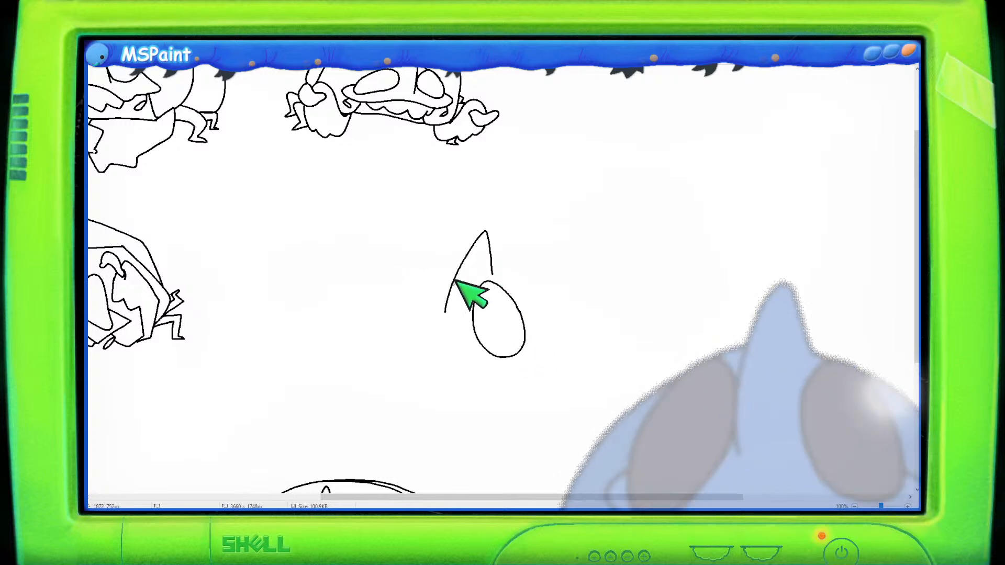
- Add the left eye and outline the lower face around both eyes up to the horn
{"action": "mouse_move", "coordinate": [457, 272]}
{"action": "left_mouse_down"}
{"action": "mouse_move", "coordinate": [433, 284]}
{"action": "mouse_move", "coordinate": [421, 333]}
{"action": "left_mouse_up"}
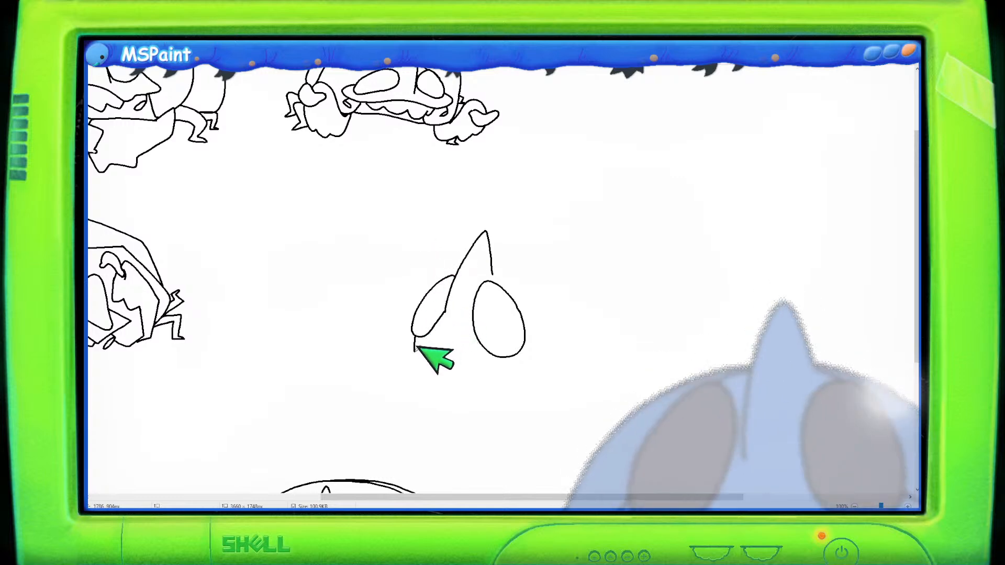
{"action": "mouse_move", "coordinate": [437, 360]}
{"action": "left_mouse_down"}
{"action": "mouse_move", "coordinate": [479, 370]}
{"action": "mouse_move", "coordinate": [544, 355]}
{"action": "mouse_move", "coordinate": [532, 333]}
{"action": "left_mouse_up"}
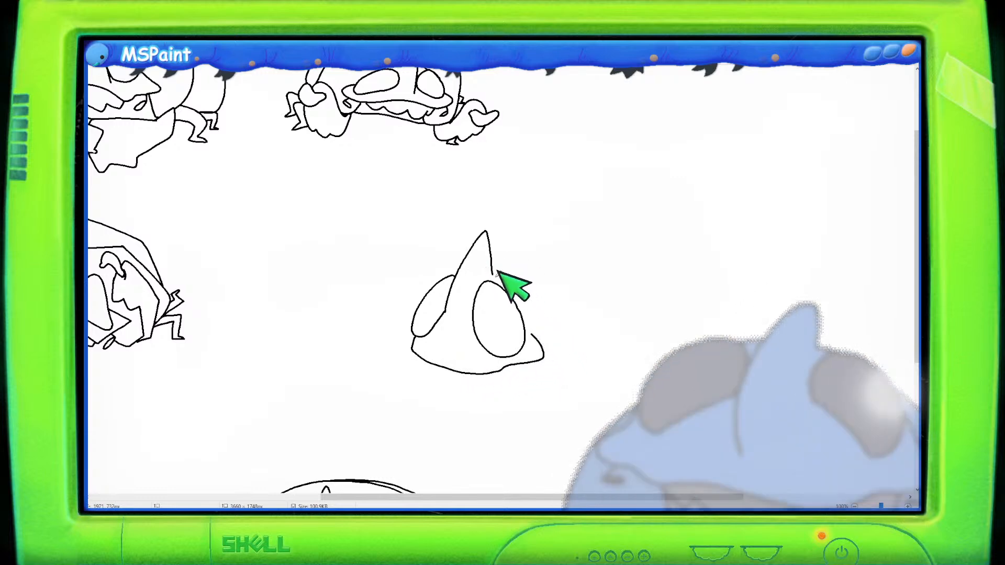
{"action": "left_click_drag", "start_coordinate": [497, 270], "coordinate": [528, 307]}
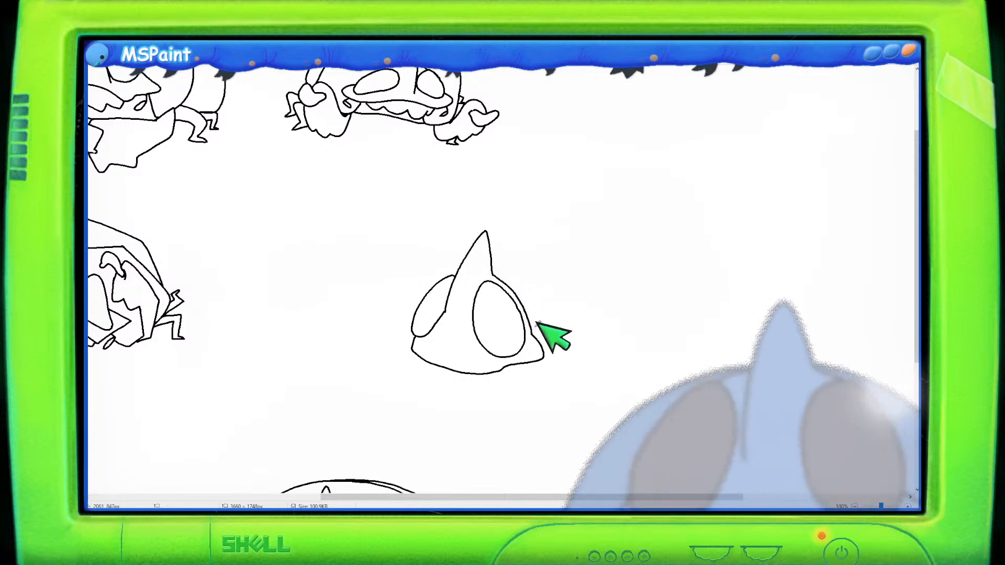
- Draw a jagged fringe under the face and add small tentacle stubs at its edges
{"action": "mouse_move", "coordinate": [413, 346]}
{"action": "left_mouse_down"}
{"action": "mouse_move", "coordinate": [426, 374]}
{"action": "mouse_move", "coordinate": [487, 383]}
{"action": "mouse_move", "coordinate": [502, 372]}
{"action": "left_mouse_up"}
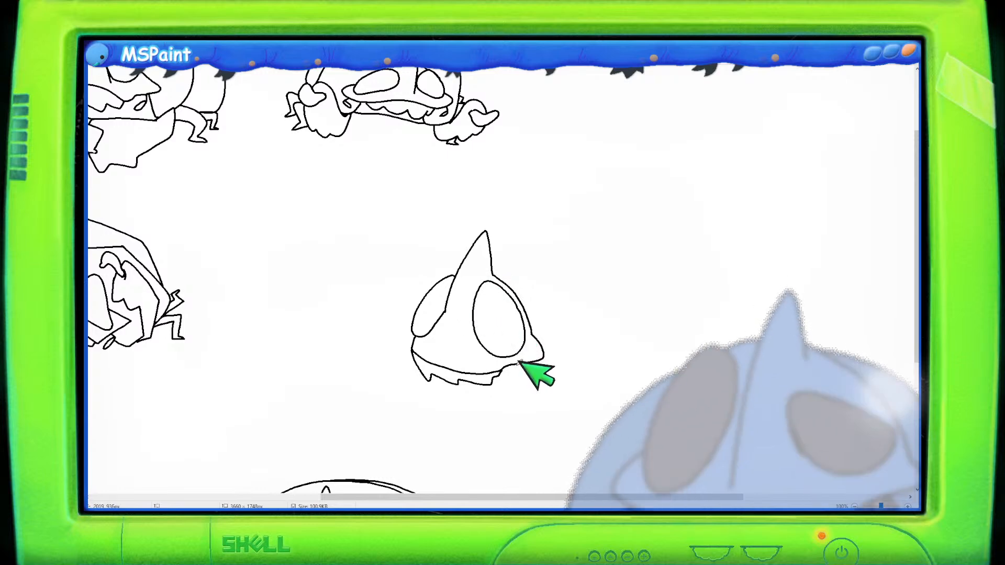
{"action": "left_click_drag", "start_coordinate": [521, 367], "coordinate": [517, 368]}
{"action": "left_click_drag", "start_coordinate": [388, 320], "coordinate": [399, 311]}
{"action": "left_click_drag", "start_coordinate": [403, 350], "coordinate": [402, 357]}
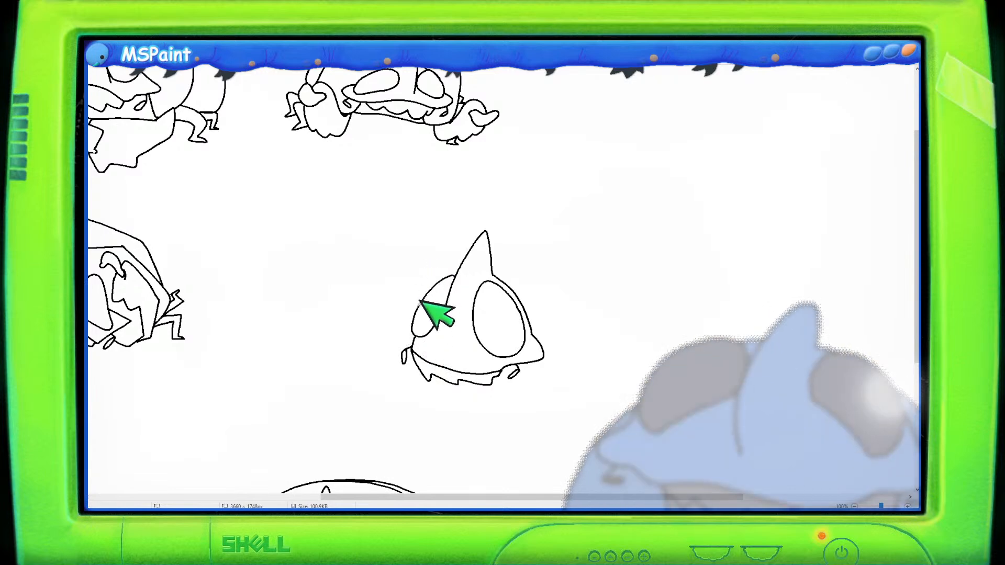
{"action": "left_click_drag", "start_coordinate": [417, 319], "coordinate": [450, 222]}
{"action": "key", "text": "ctrl+z"}
{"action": "mouse_move", "coordinate": [416, 314]}
{"action": "left_mouse_down"}
{"action": "mouse_move", "coordinate": [432, 261]}
{"action": "mouse_move", "coordinate": [484, 205]}
{"action": "mouse_move", "coordinate": [513, 193]}
{"action": "left_mouse_up"}
{"action": "key", "text": "ctrl+z"}
{"action": "mouse_move", "coordinate": [421, 309]}
{"action": "left_mouse_down"}
{"action": "mouse_move", "coordinate": [453, 217]}
{"action": "mouse_move", "coordinate": [476, 202]}
{"action": "left_mouse_up"}
{"action": "key", "text": "ctrl+z"}
{"action": "left_click_drag", "start_coordinate": [418, 306], "coordinate": [465, 227]}
{"action": "key", "text": "ctrl+z"}
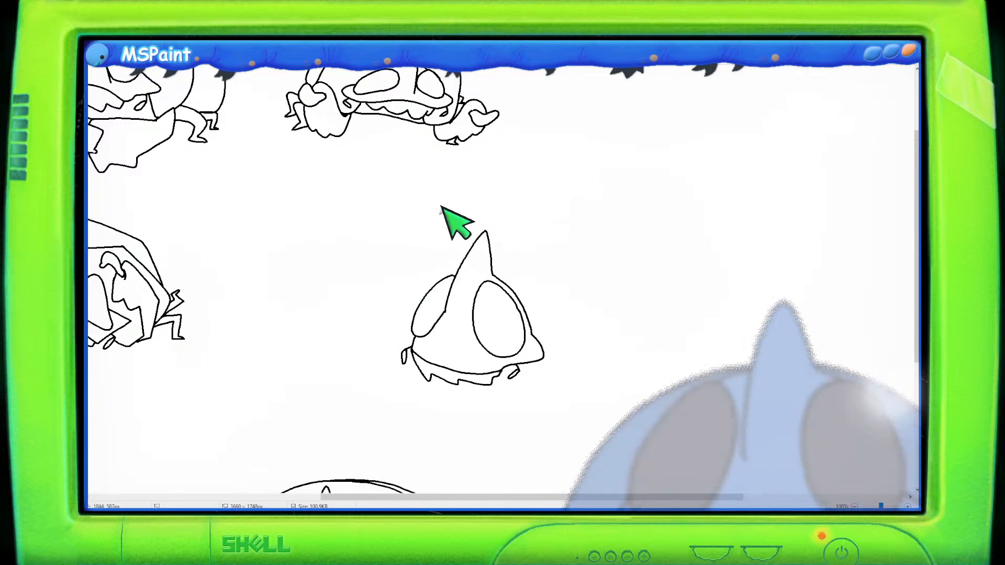
- Sketch a curved back outline sweeping out from the face's lower right
{"action": "mouse_move", "coordinate": [417, 292]}
{"action": "left_mouse_down"}
{"action": "mouse_move", "coordinate": [438, 239]}
{"action": "mouse_move", "coordinate": [475, 204]}
{"action": "mouse_move", "coordinate": [551, 207]}
{"action": "mouse_move", "coordinate": [577, 228]}
{"action": "mouse_move", "coordinate": [597, 324]}
{"action": "left_mouse_up"}
{"action": "key", "text": "ctrl+z"}
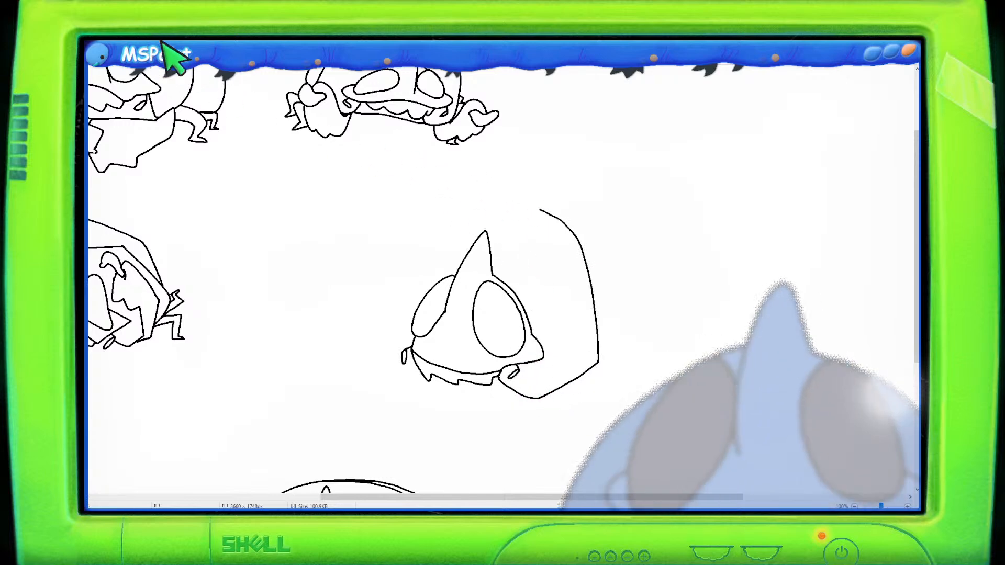
{"action": "mouse_move", "coordinate": [538, 207]}
{"action": "left_mouse_down"}
{"action": "mouse_move", "coordinate": [554, 206]}
{"action": "mouse_move", "coordinate": [538, 198]}
{"action": "mouse_move", "coordinate": [564, 212]}
{"action": "mouse_move", "coordinate": [611, 354]}
{"action": "left_mouse_up"}
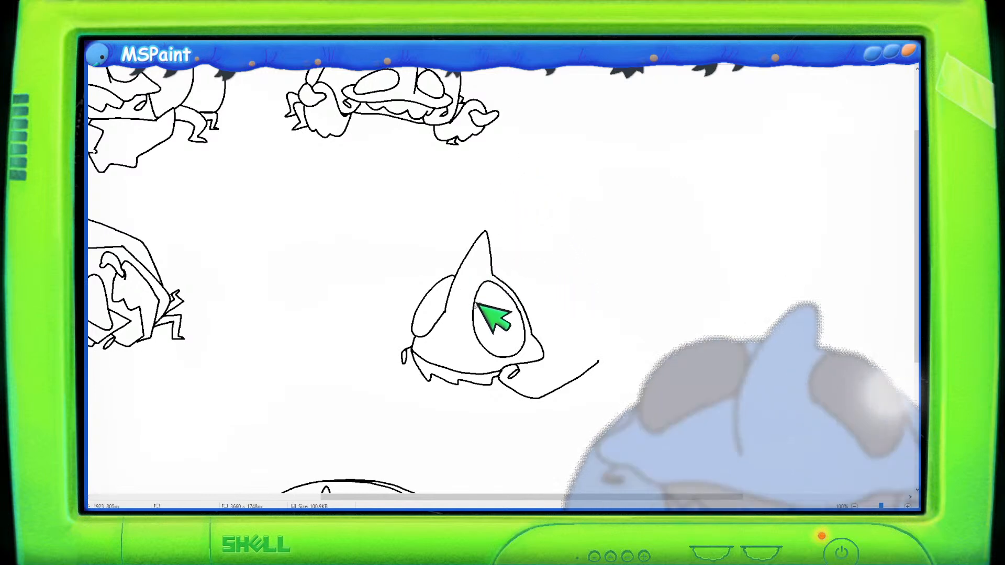
{"action": "mouse_move", "coordinate": [474, 298]}
{"action": "left_mouse_down"}
{"action": "mouse_move", "coordinate": [494, 288]}
{"action": "mouse_move", "coordinate": [528, 324]}
{"action": "mouse_move", "coordinate": [516, 327]}
{"action": "mouse_move", "coordinate": [530, 329]}
{"action": "mouse_move", "coordinate": [473, 324]}
{"action": "mouse_move", "coordinate": [483, 296]}
{"action": "mouse_move", "coordinate": [520, 315]}
{"action": "left_mouse_up"}
{"action": "key", "text": "ctrl+z"}
{"action": "key", "text": "ctrl+z"}
{"action": "key", "text": "ctrl+z"}
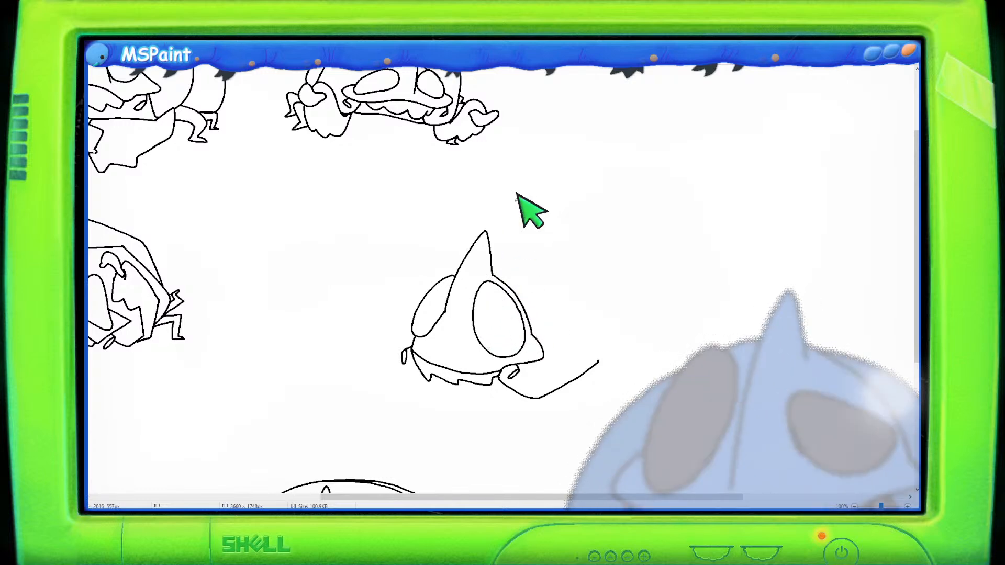
- Draw a small wavy tuft sketch and move it to the lower right of the canvas
{"action": "mouse_move", "coordinate": [623, 217]}
{"action": "left_mouse_down"}
{"action": "mouse_move", "coordinate": [666, 210]}
{"action": "mouse_move", "coordinate": [624, 216]}
{"action": "mouse_move", "coordinate": [646, 244]}
{"action": "mouse_move", "coordinate": [673, 217]}
{"action": "left_mouse_up"}
{"action": "key", "text": "ctrl+z"}
{"action": "mouse_move", "coordinate": [607, 234]}
{"action": "left_mouse_down"}
{"action": "mouse_move", "coordinate": [634, 252]}
{"action": "mouse_move", "coordinate": [638, 228]}
{"action": "mouse_move", "coordinate": [604, 254]}
{"action": "mouse_move", "coordinate": [629, 236]}
{"action": "mouse_move", "coordinate": [600, 225]}
{"action": "mouse_move", "coordinate": [644, 213]}
{"action": "mouse_move", "coordinate": [669, 235]}
{"action": "left_mouse_up"}
{"action": "key", "text": "ctrl+z"}
{"action": "key", "text": "ctrl+z"}
{"action": "left_click_drag", "start_coordinate": [601, 226], "coordinate": [666, 230]}
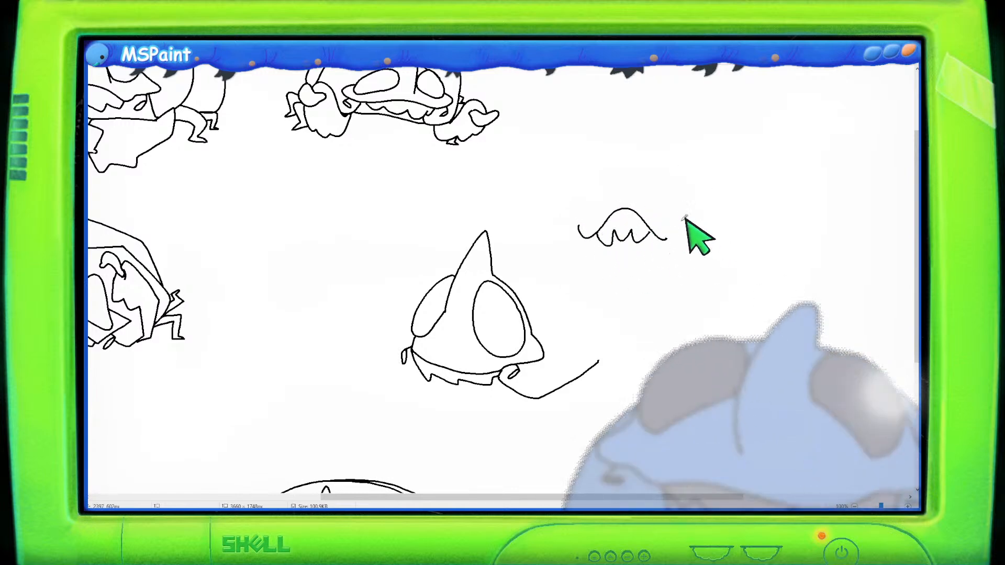
{"action": "mouse_move", "coordinate": [652, 178]}
{"action": "left_mouse_down"}
{"action": "mouse_move", "coordinate": [552, 180]}
{"action": "mouse_move", "coordinate": [578, 263]}
{"action": "mouse_move", "coordinate": [693, 206]}
{"action": "mouse_move", "coordinate": [747, 399]}
{"action": "mouse_move", "coordinate": [777, 433]}
{"action": "mouse_move", "coordinate": [841, 455]}
{"action": "left_mouse_up"}
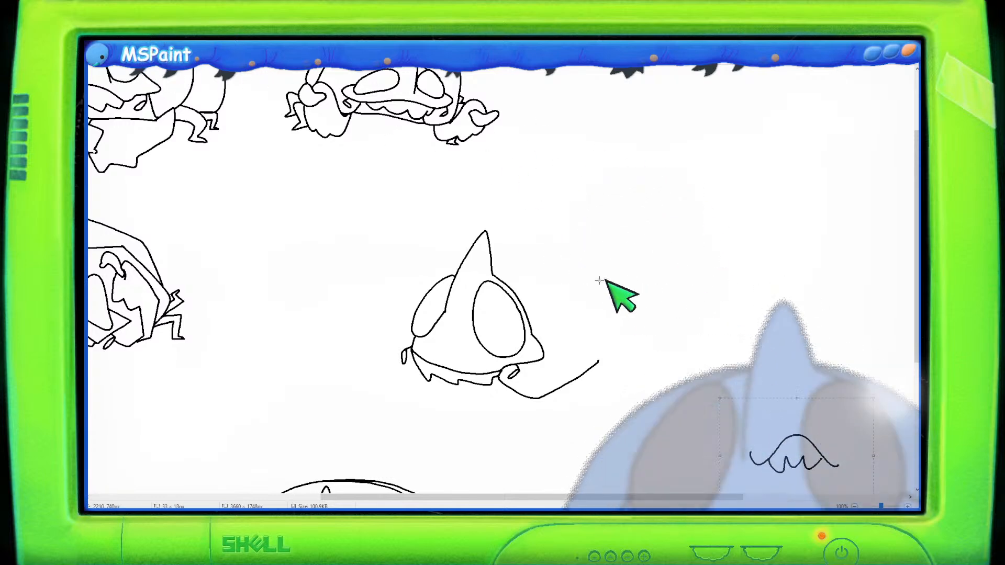
{"action": "left_click", "coordinate": [579, 240]}
{"action": "left_click", "coordinate": [155, 41]}
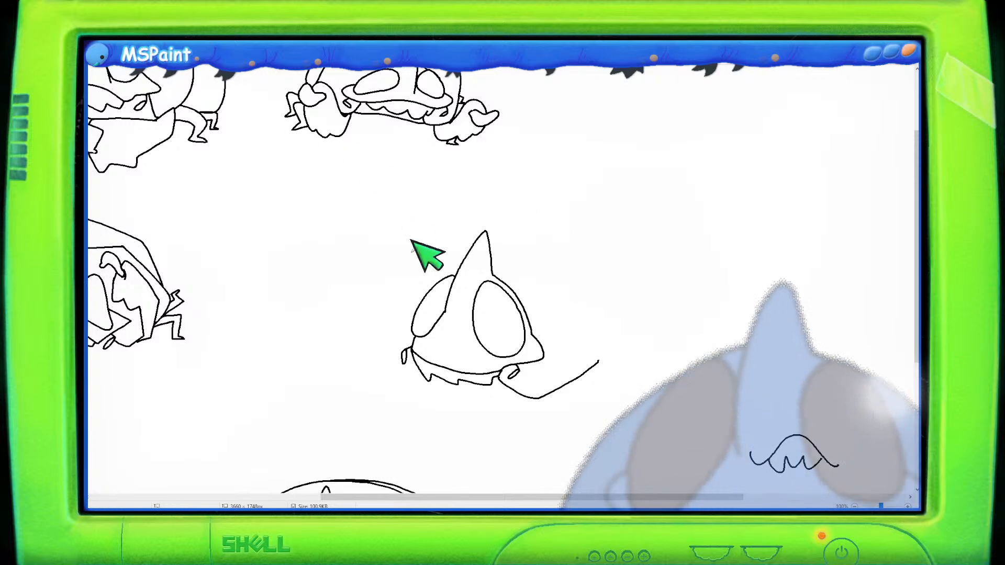
- Draw the rounded bell dome over the head and a second rear lobe behind it
{"action": "left_click_drag", "start_coordinate": [412, 336], "coordinate": [410, 286]}
{"action": "mouse_move", "coordinate": [407, 340]}
{"action": "left_mouse_down"}
{"action": "mouse_move", "coordinate": [427, 250]}
{"action": "mouse_move", "coordinate": [467, 209]}
{"action": "mouse_move", "coordinate": [539, 192]}
{"action": "mouse_move", "coordinate": [581, 218]}
{"action": "mouse_move", "coordinate": [605, 254]}
{"action": "mouse_move", "coordinate": [607, 327]}
{"action": "mouse_move", "coordinate": [593, 368]}
{"action": "left_mouse_up"}
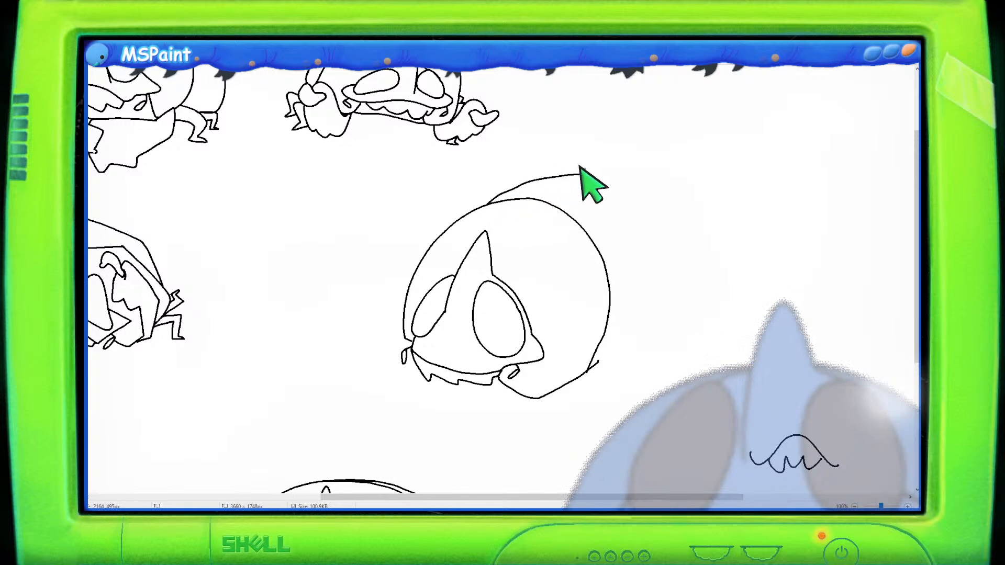
{"action": "mouse_move", "coordinate": [504, 193]}
{"action": "left_mouse_down"}
{"action": "mouse_move", "coordinate": [595, 189]}
{"action": "mouse_move", "coordinate": [646, 212]}
{"action": "mouse_move", "coordinate": [687, 272]}
{"action": "mouse_move", "coordinate": [678, 332]}
{"action": "mouse_move", "coordinate": [634, 368]}
{"action": "mouse_move", "coordinate": [569, 363]}
{"action": "mouse_move", "coordinate": [649, 377]}
{"action": "mouse_move", "coordinate": [685, 358]}
{"action": "mouse_move", "coordinate": [700, 293]}
{"action": "mouse_move", "coordinate": [647, 228]}
{"action": "mouse_move", "coordinate": [571, 192]}
{"action": "mouse_move", "coordinate": [537, 190]}
{"action": "mouse_move", "coordinate": [575, 195]}
{"action": "mouse_move", "coordinate": [646, 234]}
{"action": "mouse_move", "coordinate": [680, 293]}
{"action": "mouse_move", "coordinate": [684, 359]}
{"action": "left_mouse_up"}
{"action": "key", "text": "ctrl+z"}
{"action": "key", "text": "ctrl+z"}
{"action": "key", "text": "ctrl+z"}
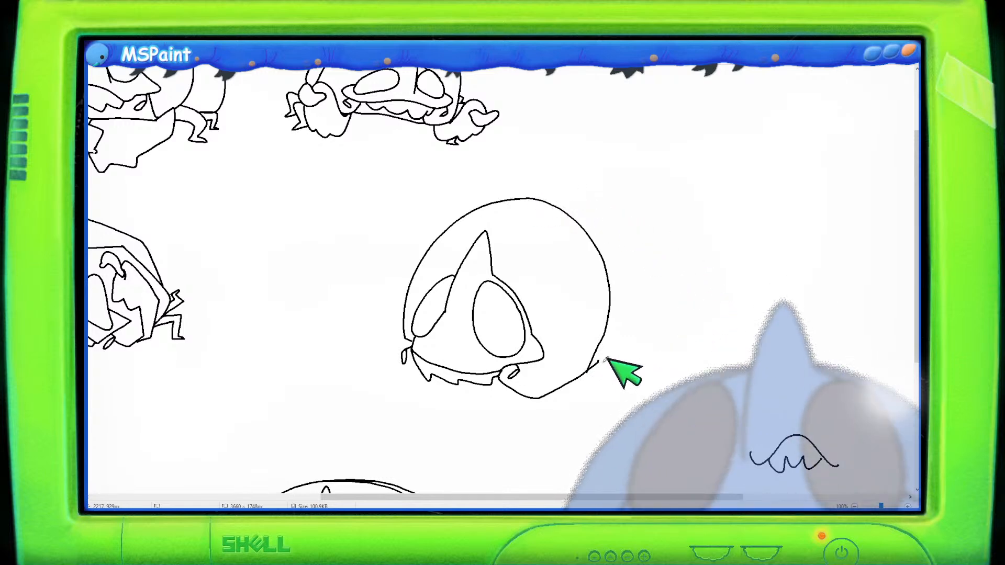
{"action": "mouse_move", "coordinate": [585, 370]}
{"action": "left_mouse_down"}
{"action": "mouse_move", "coordinate": [668, 365]}
{"action": "mouse_move", "coordinate": [699, 302]}
{"action": "mouse_move", "coordinate": [672, 235]}
{"action": "mouse_move", "coordinate": [592, 195]}
{"action": "mouse_move", "coordinate": [538, 188]}
{"action": "mouse_move", "coordinate": [616, 211]}
{"action": "mouse_move", "coordinate": [658, 252]}
{"action": "mouse_move", "coordinate": [680, 308]}
{"action": "mouse_move", "coordinate": [670, 362]}
{"action": "mouse_move", "coordinate": [636, 379]}
{"action": "mouse_move", "coordinate": [592, 367]}
{"action": "left_mouse_up"}
{"action": "key", "text": "ctrl+z"}
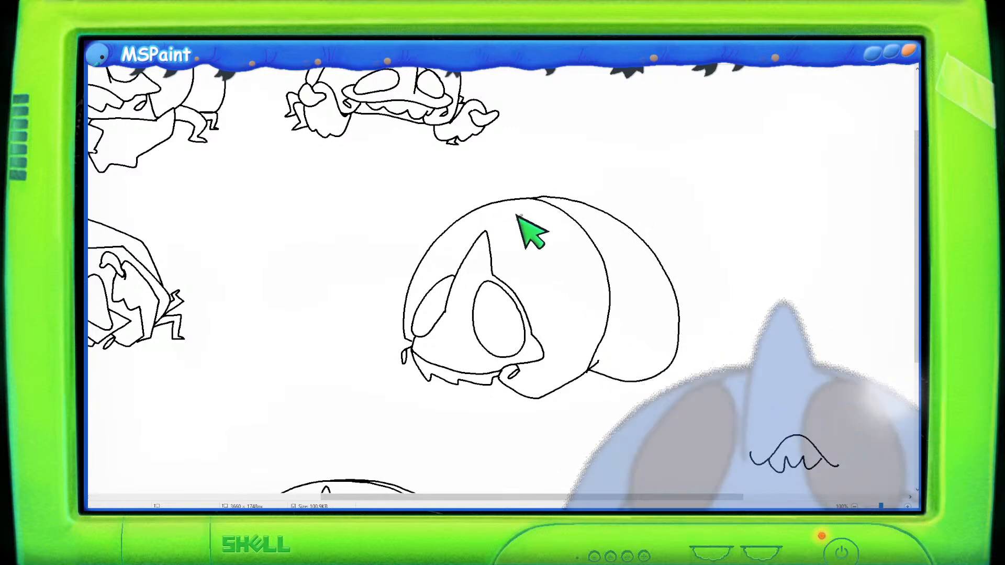
- Erase and reshape the rear lobe and parts of the dome's front outline
{"action": "left_click", "coordinate": [170, 42]}
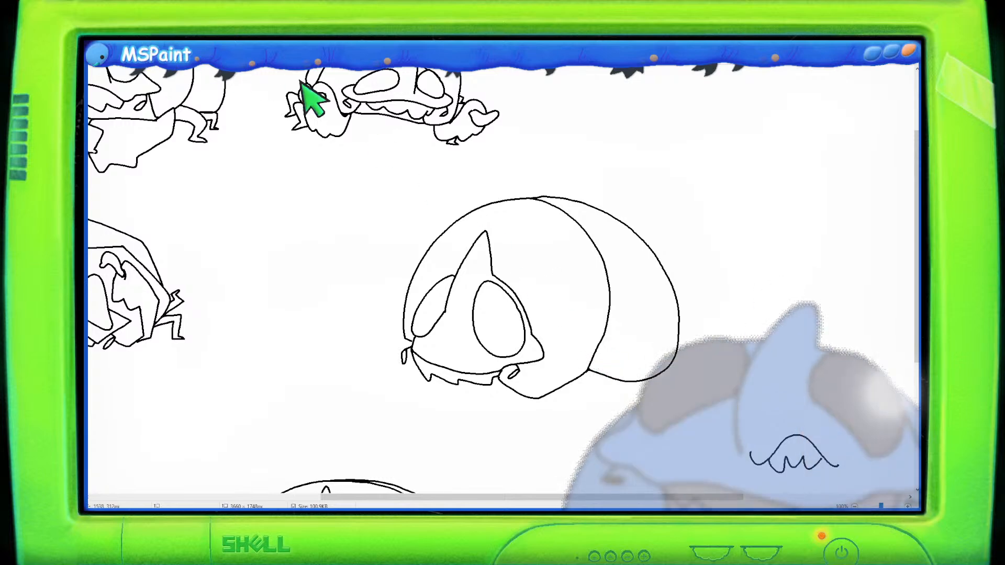
{"action": "mouse_move", "coordinate": [515, 178]}
{"action": "left_mouse_down"}
{"action": "mouse_move", "coordinate": [457, 192]}
{"action": "mouse_move", "coordinate": [557, 246]}
{"action": "mouse_move", "coordinate": [571, 414]}
{"action": "mouse_move", "coordinate": [735, 380]}
{"action": "mouse_move", "coordinate": [718, 184]}
{"action": "mouse_move", "coordinate": [515, 136]}
{"action": "mouse_move", "coordinate": [511, 162]}
{"action": "left_mouse_up"}
{"action": "left_click_drag", "start_coordinate": [613, 280], "coordinate": [593, 292]}
{"action": "left_click", "coordinate": [710, 108]}
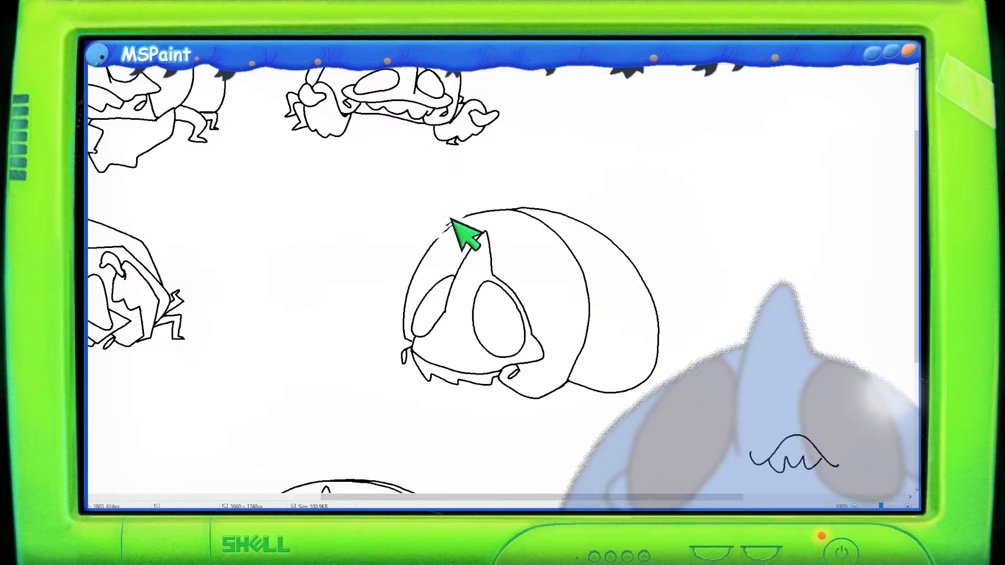
{"action": "mouse_move", "coordinate": [461, 204]}
{"action": "left_mouse_down"}
{"action": "mouse_move", "coordinate": [428, 234]}
{"action": "mouse_move", "coordinate": [487, 202]}
{"action": "mouse_move", "coordinate": [422, 250]}
{"action": "mouse_move", "coordinate": [498, 203]}
{"action": "mouse_move", "coordinate": [428, 102]}
{"action": "mouse_move", "coordinate": [485, 204]}
{"action": "mouse_move", "coordinate": [556, 271]}
{"action": "mouse_move", "coordinate": [569, 314]}
{"action": "mouse_move", "coordinate": [668, 345]}
{"action": "left_mouse_up"}
{"action": "mouse_move", "coordinate": [644, 280]}
{"action": "left_mouse_down"}
{"action": "mouse_move", "coordinate": [656, 287]}
{"action": "mouse_move", "coordinate": [650, 283]}
{"action": "left_mouse_up"}
{"action": "mouse_move", "coordinate": [505, 188]}
{"action": "left_mouse_down"}
{"action": "mouse_move", "coordinate": [575, 326]}
{"action": "mouse_move", "coordinate": [708, 341]}
{"action": "mouse_move", "coordinate": [565, 157]}
{"action": "mouse_move", "coordinate": [523, 173]}
{"action": "left_mouse_up"}
{"action": "mouse_move", "coordinate": [635, 262]}
{"action": "left_mouse_down"}
{"action": "mouse_move", "coordinate": [626, 271]}
{"action": "mouse_move", "coordinate": [634, 270]}
{"action": "left_mouse_up"}
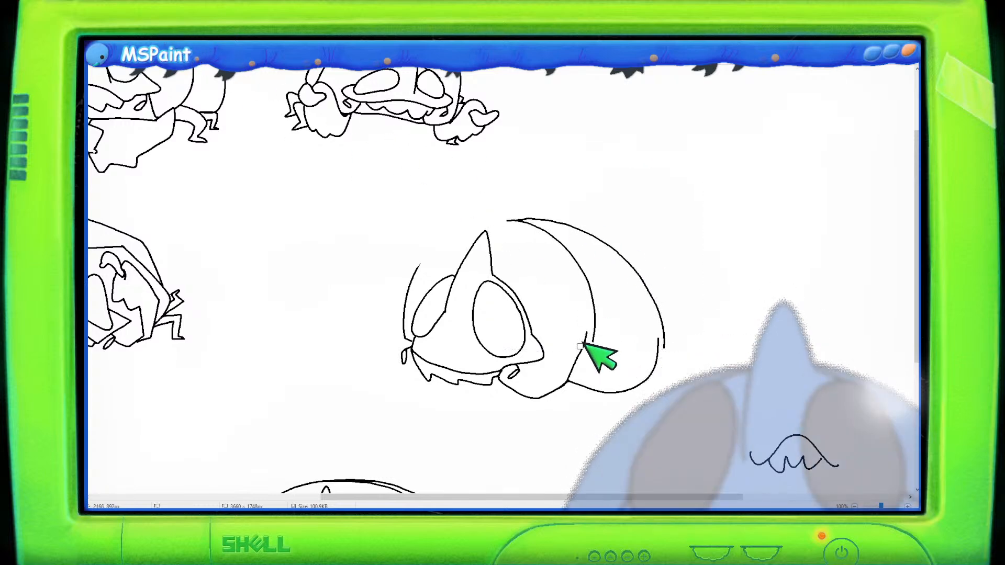
{"action": "left_click", "coordinate": [570, 369]}
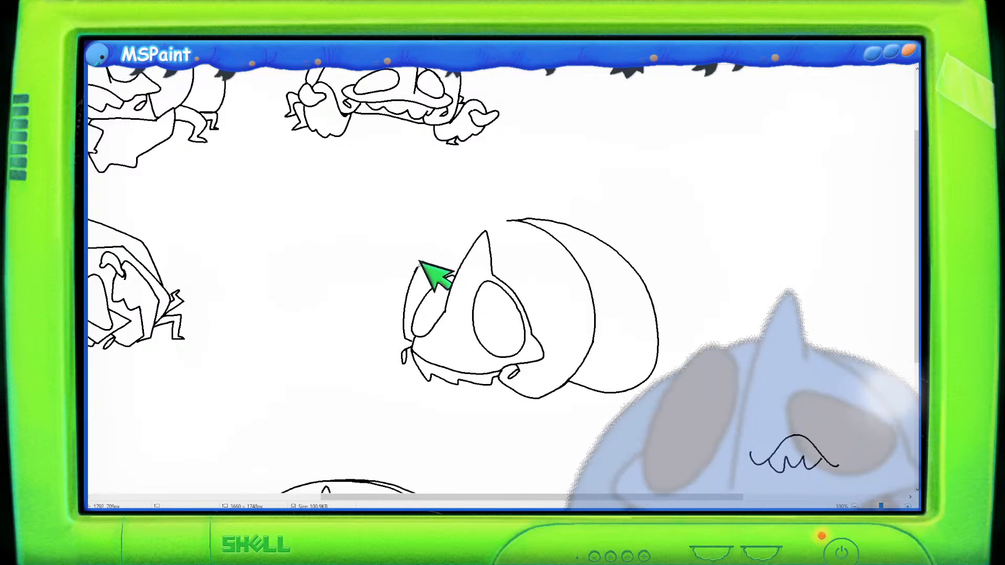
- Redraw the front curve of the dome above the horn
{"action": "mouse_move", "coordinate": [418, 265]}
{"action": "left_mouse_down"}
{"action": "mouse_move", "coordinate": [438, 235]}
{"action": "mouse_move", "coordinate": [417, 267]}
{"action": "mouse_move", "coordinate": [461, 225]}
{"action": "left_mouse_up"}
{"action": "key", "text": "ctrl+z"}
{"action": "key", "text": "ctrl+z"}
{"action": "left_click_drag", "start_coordinate": [419, 262], "coordinate": [480, 217]}
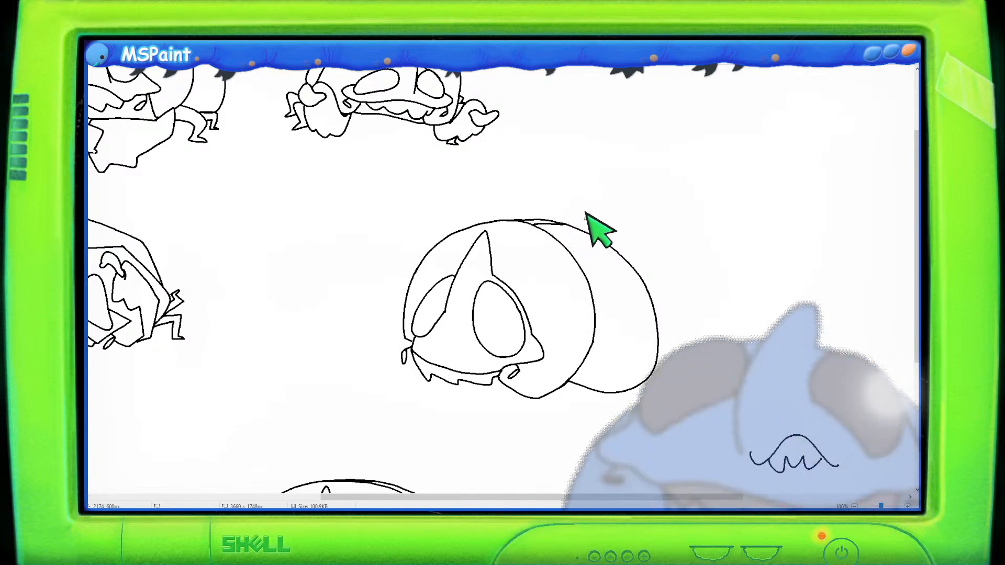
- Zoom out to review the new sketch among the others, then zoom back in on it
{"action": "scroll", "coordinate": [601, 258], "scroll_direction": "down", "scroll_amount": 3}
{"action": "scroll", "coordinate": [590, 259], "scroll_direction": "up", "scroll_amount": 3}
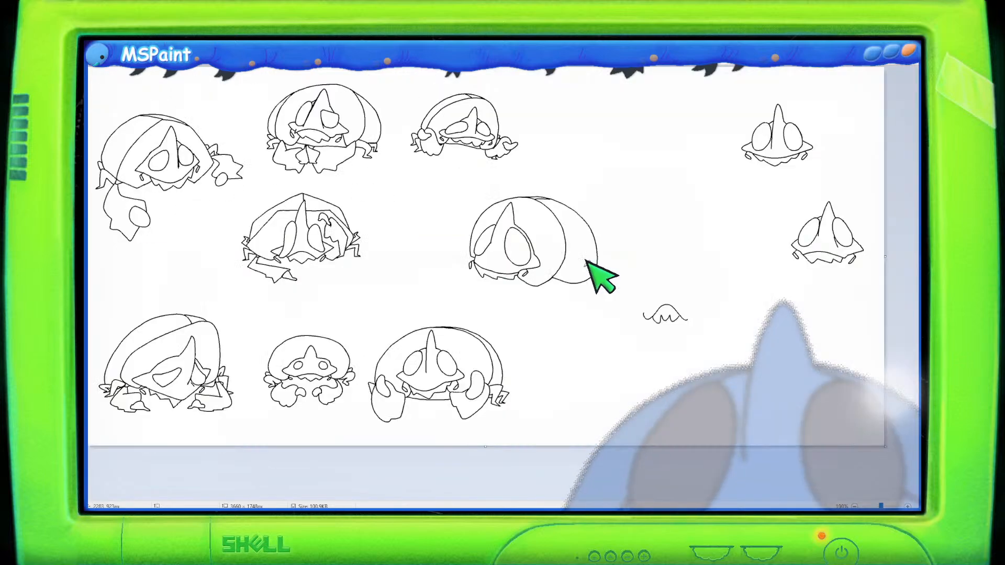
{"action": "mouse_move", "coordinate": [516, 498]}
{"action": "left_mouse_down"}
{"action": "mouse_move", "coordinate": [753, 497]}
{"action": "mouse_move", "coordinate": [696, 498]}
{"action": "left_mouse_up"}
{"action": "scroll", "coordinate": [700, 421], "scroll_direction": "down", "scroll_amount": 2}
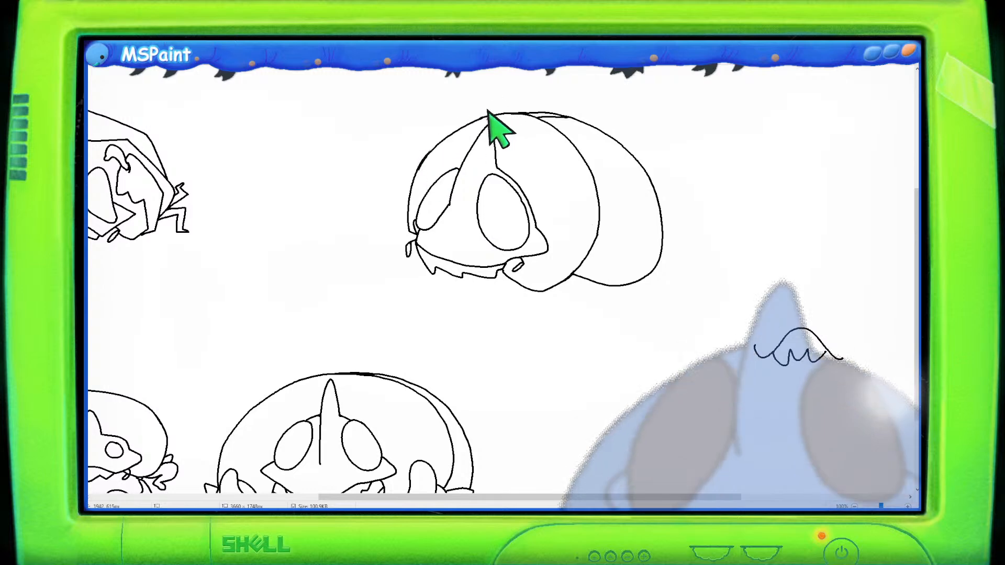
{"action": "left_click_drag", "start_coordinate": [426, 175], "coordinate": [518, 111]}
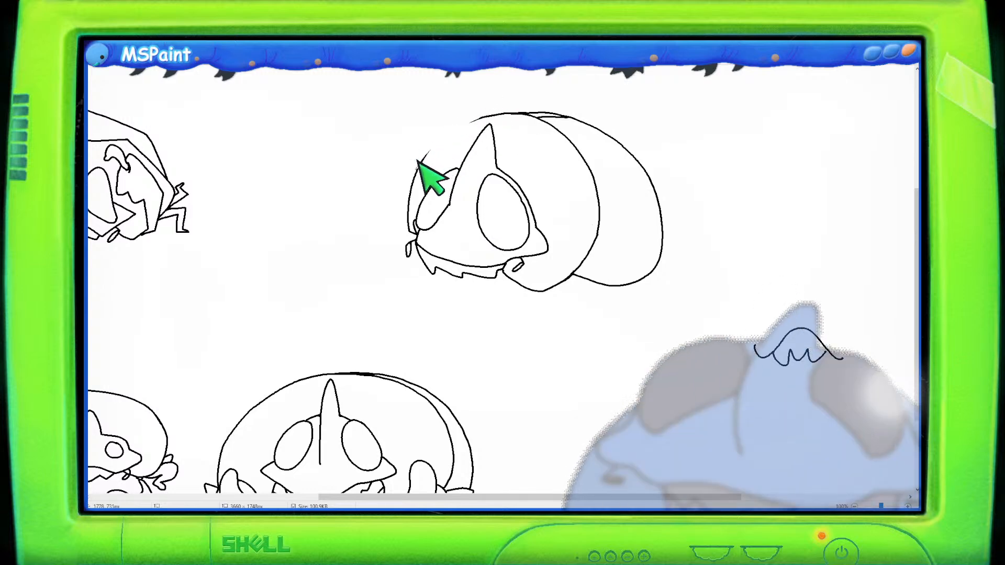
{"action": "key", "text": "ctrl+z"}
{"action": "left_click_drag", "start_coordinate": [418, 163], "coordinate": [496, 103]}
{"action": "key", "text": "ctrl+z"}
{"action": "left_click_drag", "start_coordinate": [421, 158], "coordinate": [477, 118]}
{"action": "key", "text": "ctrl+z"}
{"action": "mouse_move", "coordinate": [418, 163]}
{"action": "left_mouse_down"}
{"action": "mouse_move", "coordinate": [499, 100]}
{"action": "mouse_move", "coordinate": [426, 154]}
{"action": "mouse_move", "coordinate": [433, 140]}
{"action": "mouse_move", "coordinate": [491, 116]}
{"action": "mouse_move", "coordinate": [421, 158]}
{"action": "mouse_move", "coordinate": [439, 134]}
{"action": "mouse_move", "coordinate": [482, 112]}
{"action": "mouse_move", "coordinate": [420, 155]}
{"action": "mouse_move", "coordinate": [442, 131]}
{"action": "mouse_move", "coordinate": [497, 112]}
{"action": "left_mouse_up"}
{"action": "key", "text": "ctrl+z"}
{"action": "key", "text": "ctrl+z"}
{"action": "key", "text": "ctrl+z"}
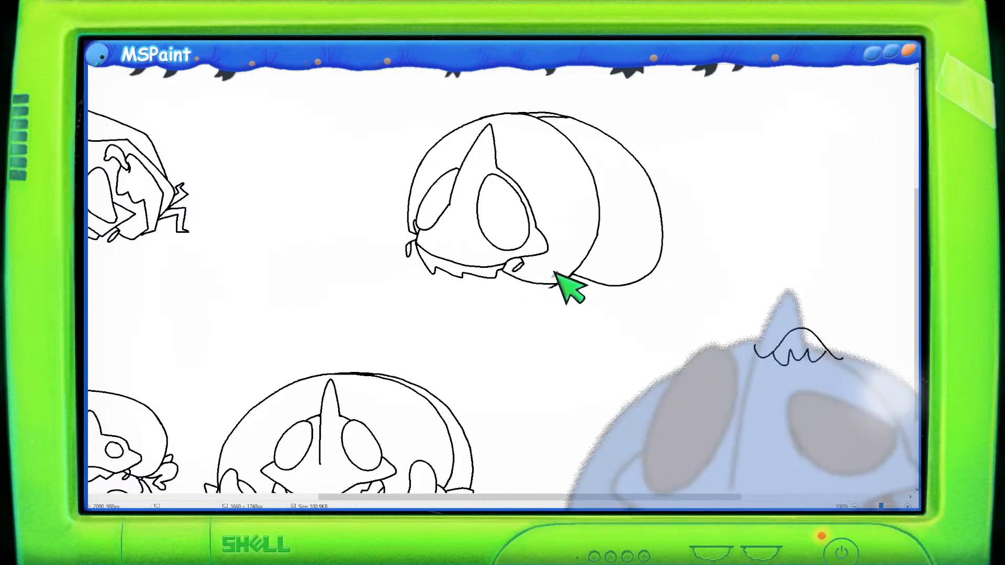
- Undo the last bottom strokes and reconnect the outline between the fringe and the rear lobe
{"action": "key", "text": "ctrl+z"}
{"action": "key", "text": "ctrl+z"}
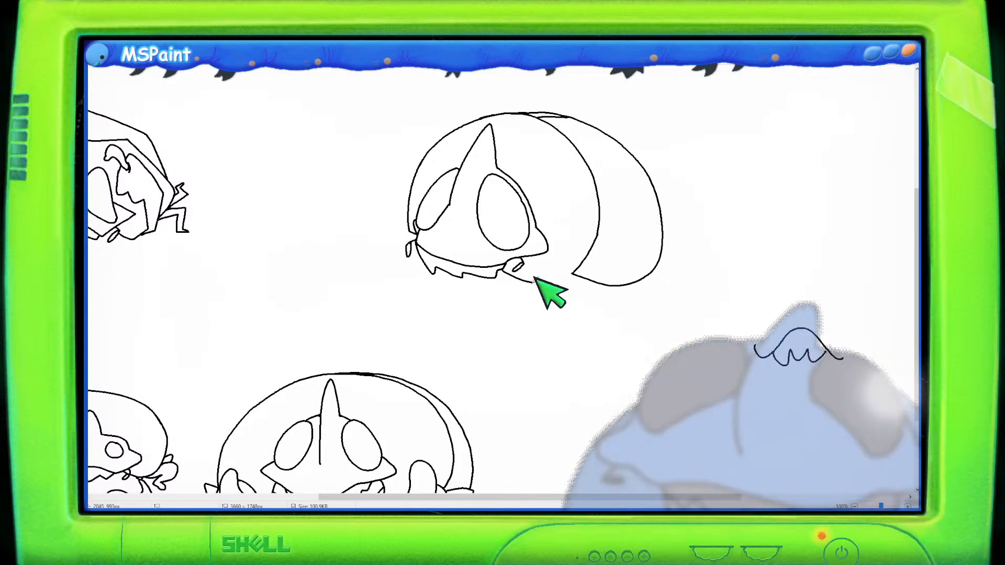
{"action": "left_click_drag", "start_coordinate": [533, 279], "coordinate": [554, 273]}
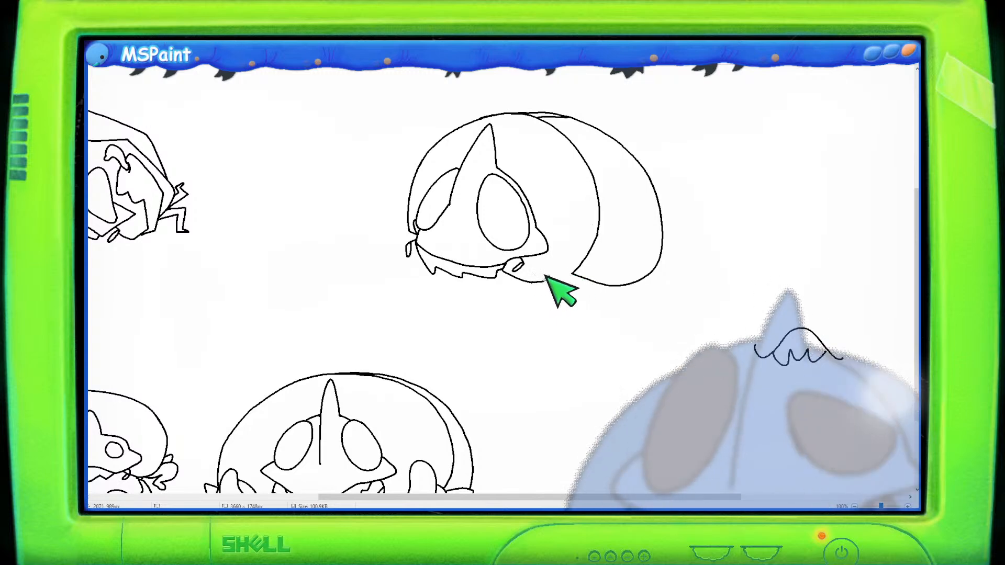
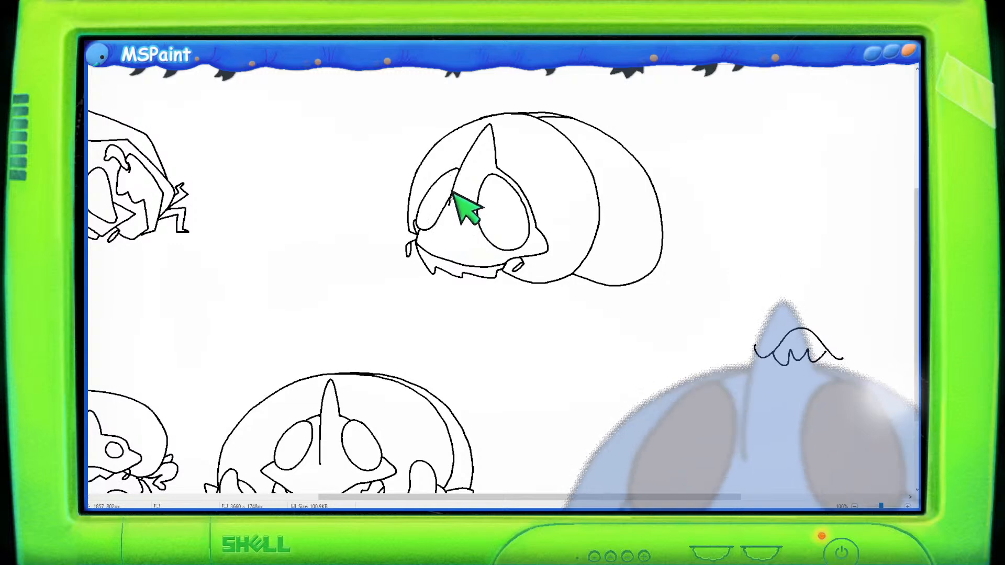
- Survey the whole sheet of expression sketches and navigate back to the newest one
{"action": "scroll", "coordinate": [524, 134], "scroll_direction": "down", "scroll_amount": 1}
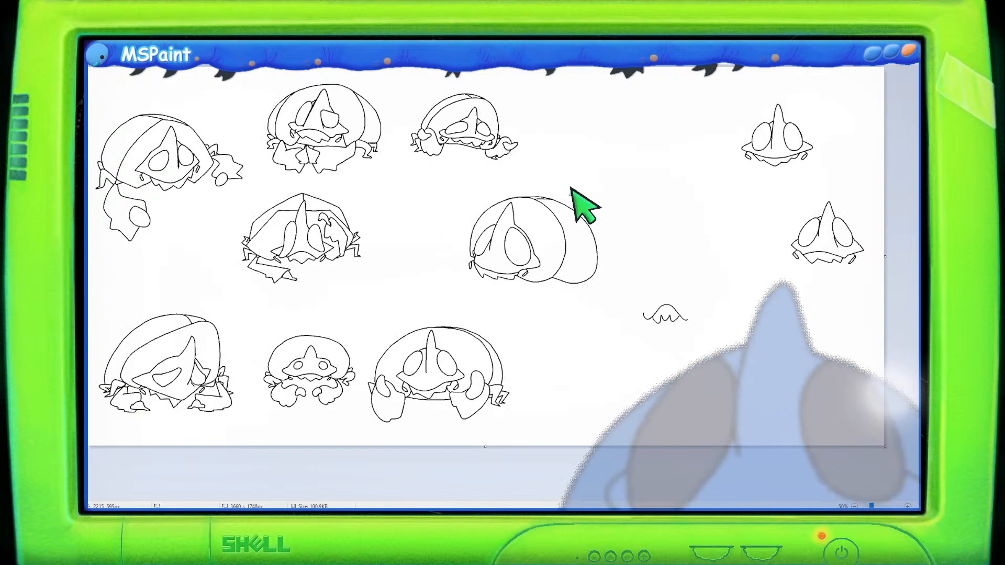
{"action": "scroll", "coordinate": [581, 209], "scroll_direction": "up", "scroll_amount": 1}
{"action": "scroll", "coordinate": [539, 256], "scroll_direction": "down", "scroll_amount": 3}
{"action": "left_click_drag", "start_coordinate": [413, 498], "coordinate": [698, 500]}
{"action": "scroll", "coordinate": [549, 244], "scroll_direction": "down", "scroll_amount": 1}
{"action": "scroll", "coordinate": [547, 246], "scroll_direction": "up", "scroll_amount": 1}
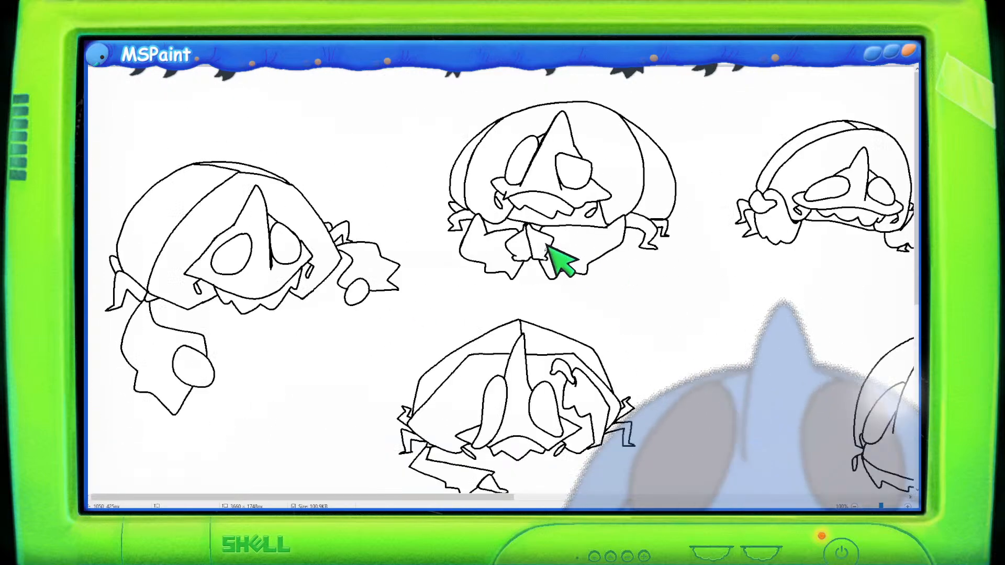
{"action": "scroll", "coordinate": [541, 293], "scroll_direction": "down", "scroll_amount": 5}
{"action": "left_click_drag", "start_coordinate": [501, 496], "coordinate": [727, 491]}
{"action": "scroll", "coordinate": [644, 380], "scroll_direction": "up", "scroll_amount": 2}
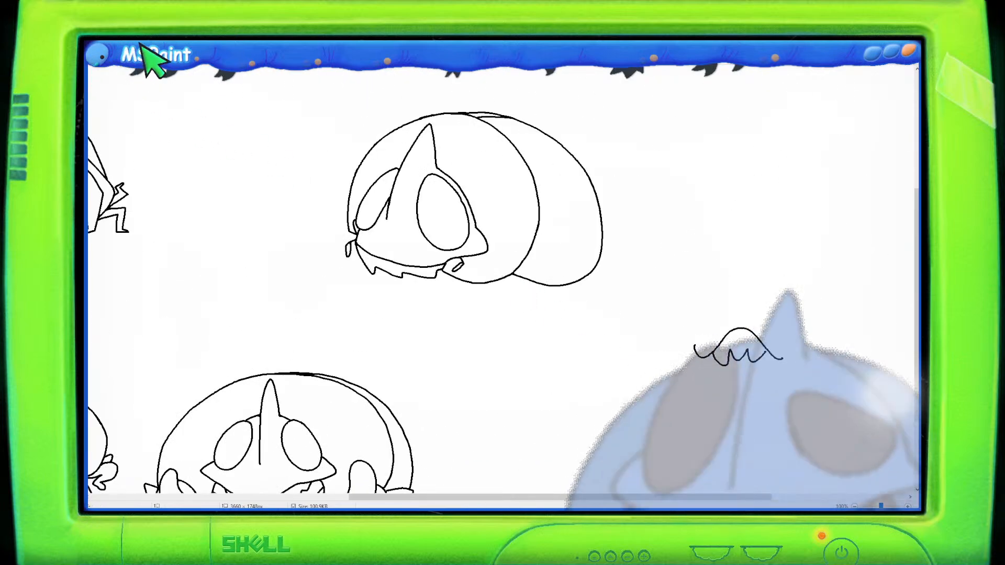
- Shift the newest sketch's dome and face slightly upward, removing the fringe beneath the face
{"action": "mouse_move", "coordinate": [555, 94]}
{"action": "left_mouse_down"}
{"action": "mouse_move", "coordinate": [477, 78]}
{"action": "mouse_move", "coordinate": [314, 107]}
{"action": "mouse_move", "coordinate": [294, 240]}
{"action": "mouse_move", "coordinate": [329, 279]}
{"action": "mouse_move", "coordinate": [534, 327]}
{"action": "mouse_move", "coordinate": [623, 327]}
{"action": "mouse_move", "coordinate": [654, 170]}
{"action": "mouse_move", "coordinate": [620, 102]}
{"action": "mouse_move", "coordinate": [539, 81]}
{"action": "mouse_move", "coordinate": [555, 97]}
{"action": "left_mouse_up"}
{"action": "left_click_drag", "start_coordinate": [529, 157], "coordinate": [525, 131]}
{"action": "left_click", "coordinate": [262, 119]}
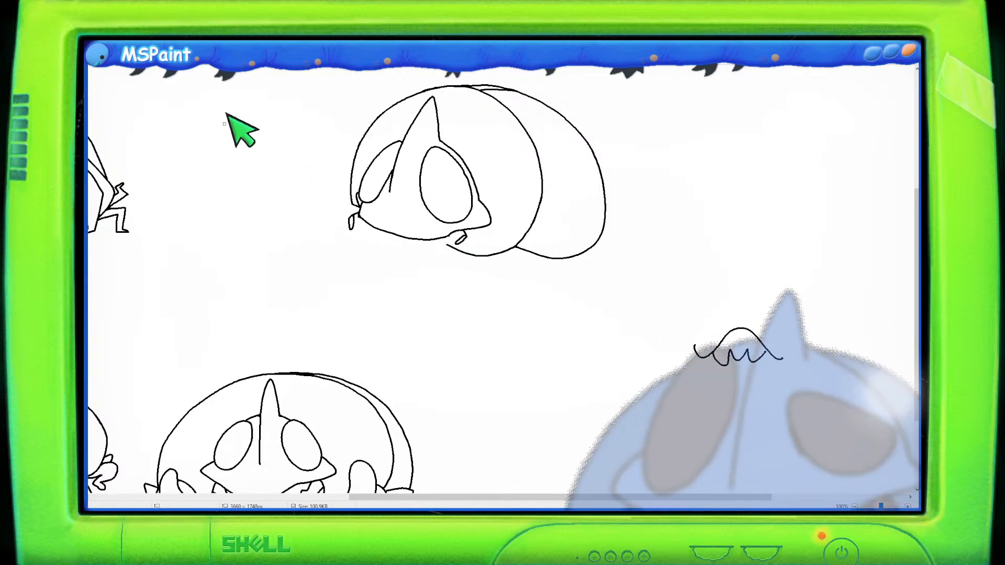
- Redraw the jagged fringe under the face, running from the front edge to the mouth
{"action": "mouse_move", "coordinate": [360, 209]}
{"action": "left_mouse_down"}
{"action": "mouse_move", "coordinate": [377, 236]}
{"action": "mouse_move", "coordinate": [407, 241]}
{"action": "left_mouse_up"}
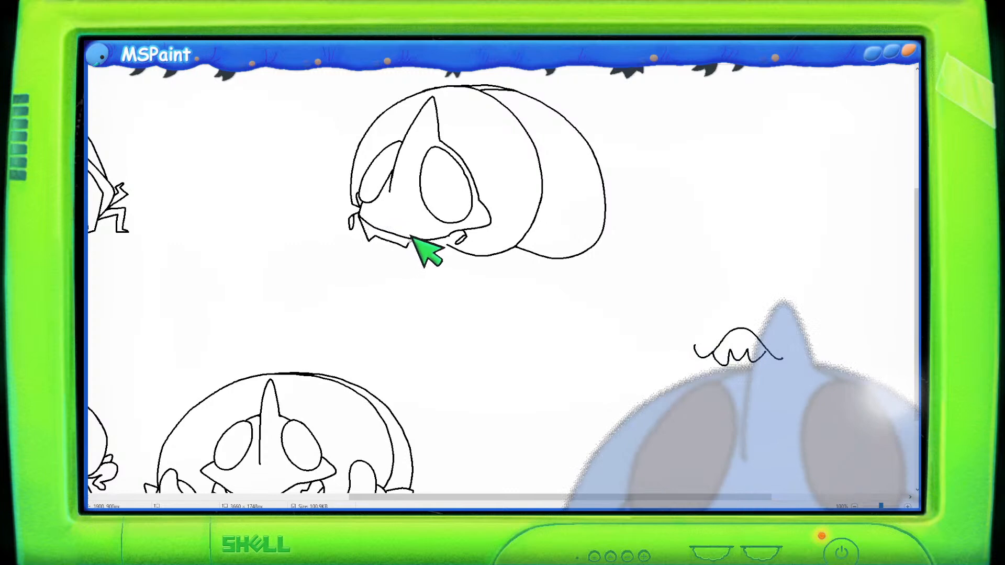
{"action": "key", "text": "ctrl+z"}
{"action": "mouse_move", "coordinate": [360, 209]}
{"action": "left_mouse_down"}
{"action": "mouse_move", "coordinate": [368, 228]}
{"action": "mouse_move", "coordinate": [402, 242]}
{"action": "mouse_move", "coordinate": [449, 239]}
{"action": "left_mouse_up"}
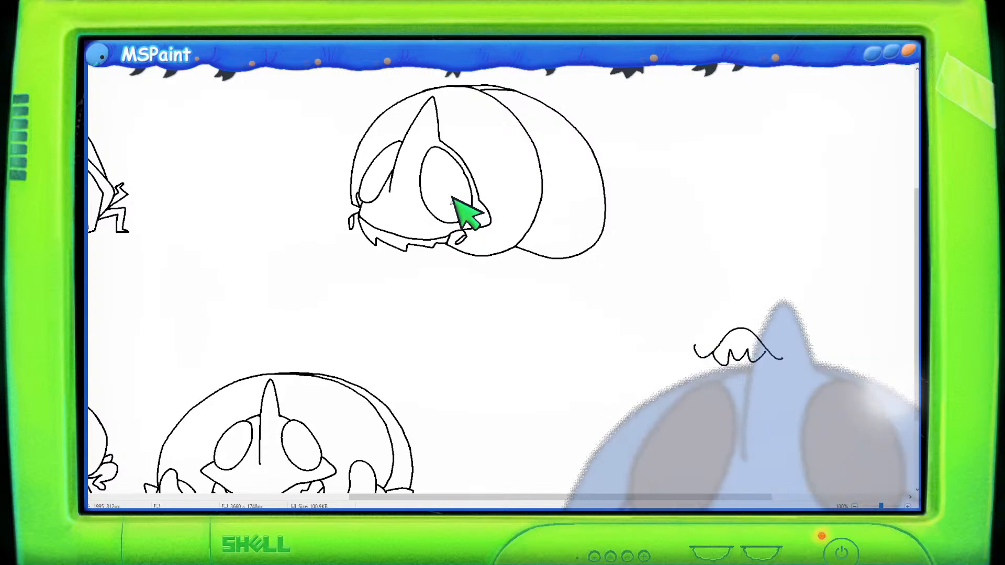
{"action": "mouse_move", "coordinate": [607, 335]}
{"action": "left_mouse_down"}
{"action": "mouse_move", "coordinate": [595, 302]}
{"action": "mouse_move", "coordinate": [634, 295]}
{"action": "mouse_move", "coordinate": [630, 308]}
{"action": "mouse_move", "coordinate": [646, 288]}
{"action": "mouse_move", "coordinate": [663, 309]}
{"action": "left_mouse_up"}
{"action": "left_click_drag", "start_coordinate": [560, 366], "coordinate": [596, 332]}
{"action": "left_click_drag", "start_coordinate": [579, 366], "coordinate": [595, 366]}
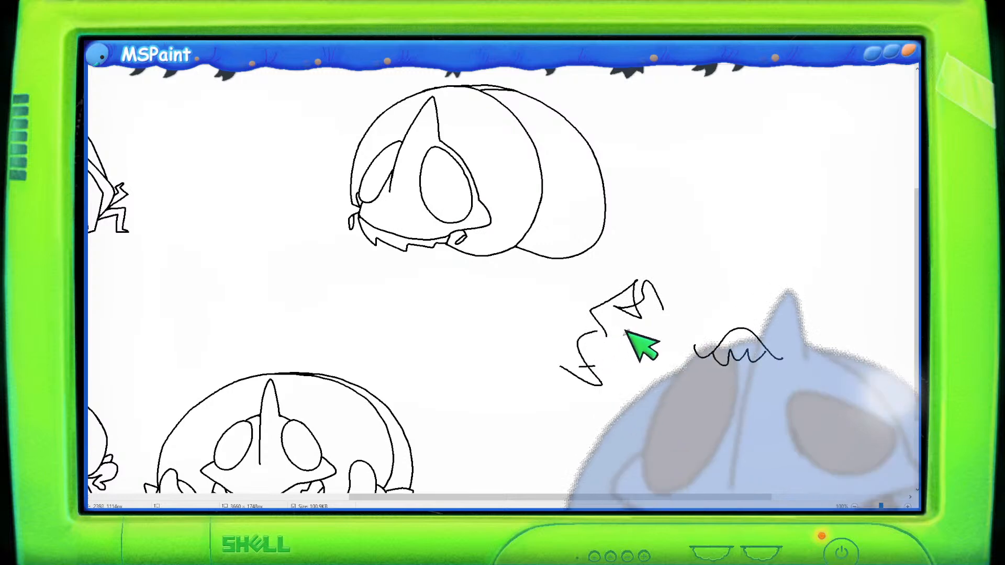
{"action": "key", "text": "ctrl+z"}
{"action": "key", "text": "ctrl+z"}
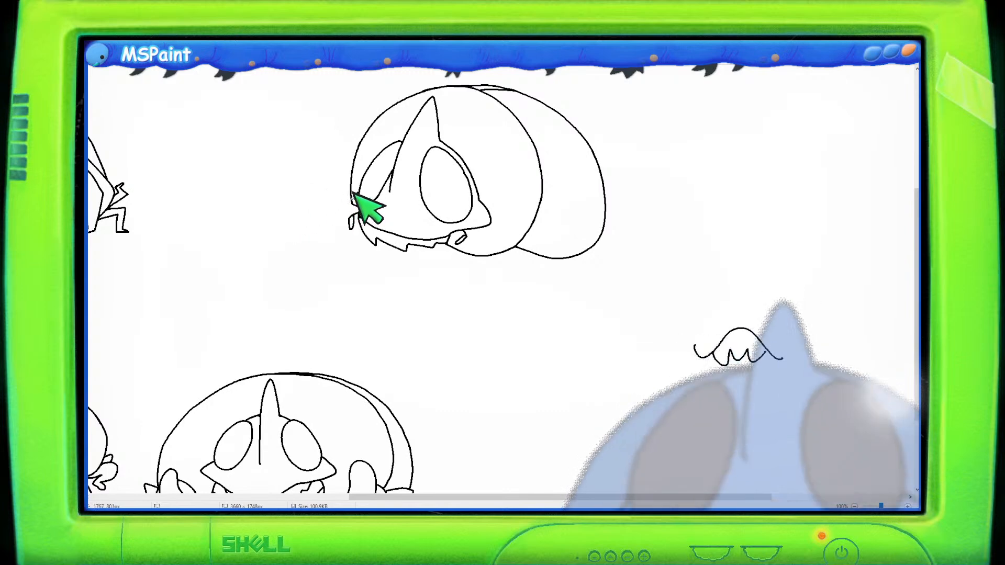
{"action": "mouse_move", "coordinate": [350, 193]}
{"action": "left_mouse_down"}
{"action": "mouse_move", "coordinate": [310, 204]}
{"action": "mouse_move", "coordinate": [308, 250]}
{"action": "left_mouse_up"}
{"action": "key", "text": "ctrl+z"}
{"action": "key", "text": "ctrl+z"}
{"action": "mouse_move", "coordinate": [352, 194]}
{"action": "left_mouse_down"}
{"action": "mouse_move", "coordinate": [324, 194]}
{"action": "mouse_move", "coordinate": [316, 260]}
{"action": "left_mouse_up"}
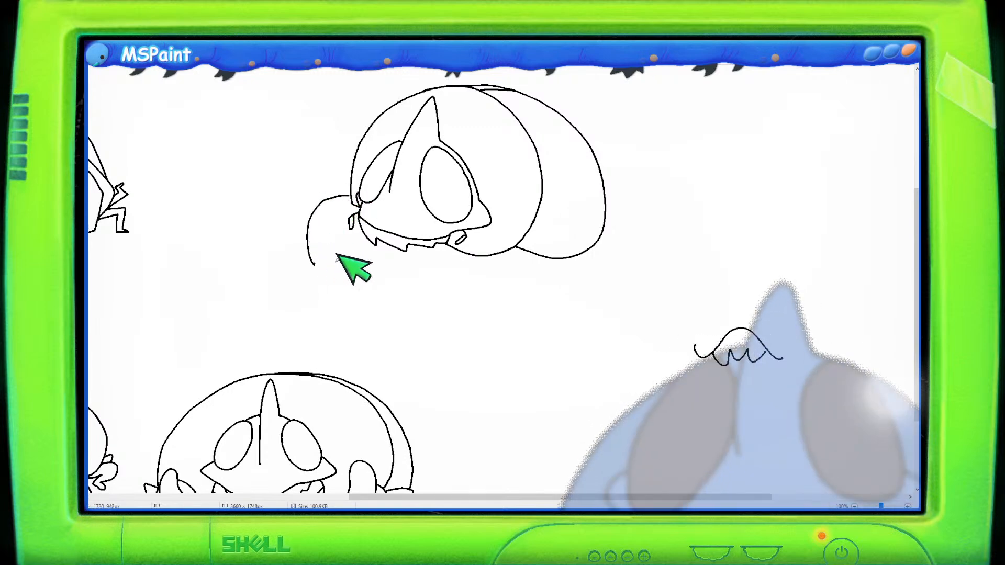
{"action": "key", "text": "ctrl+z"}
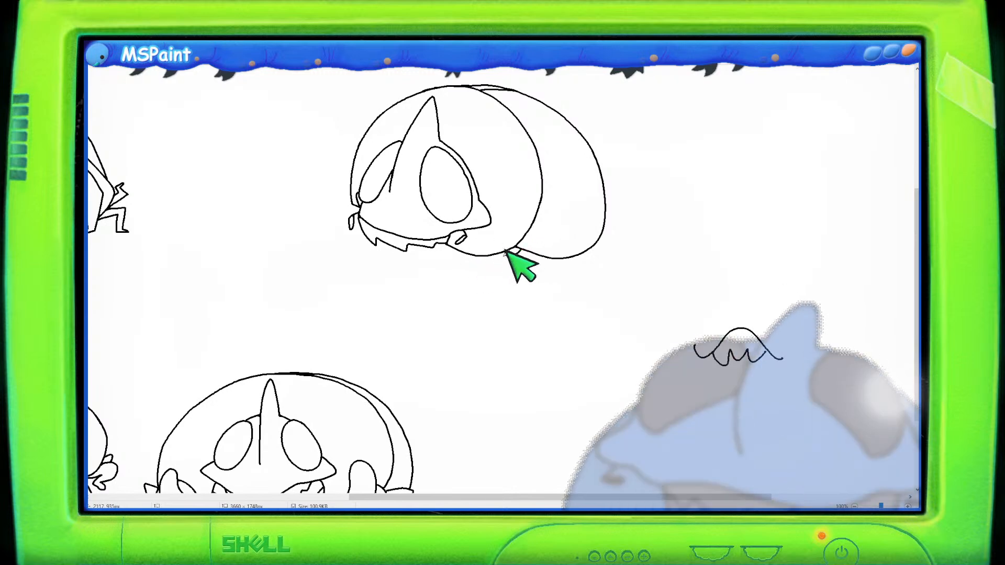
- Draw a drooping arm hanging beneath the face of the newest sketch
{"action": "mouse_move", "coordinate": [505, 254]}
{"action": "left_mouse_down"}
{"action": "mouse_move", "coordinate": [437, 261]}
{"action": "mouse_move", "coordinate": [410, 281]}
{"action": "mouse_move", "coordinate": [411, 307]}
{"action": "mouse_move", "coordinate": [424, 299]}
{"action": "mouse_move", "coordinate": [439, 311]}
{"action": "mouse_move", "coordinate": [449, 296]}
{"action": "mouse_move", "coordinate": [504, 293]}
{"action": "mouse_move", "coordinate": [519, 255]}
{"action": "left_mouse_up"}
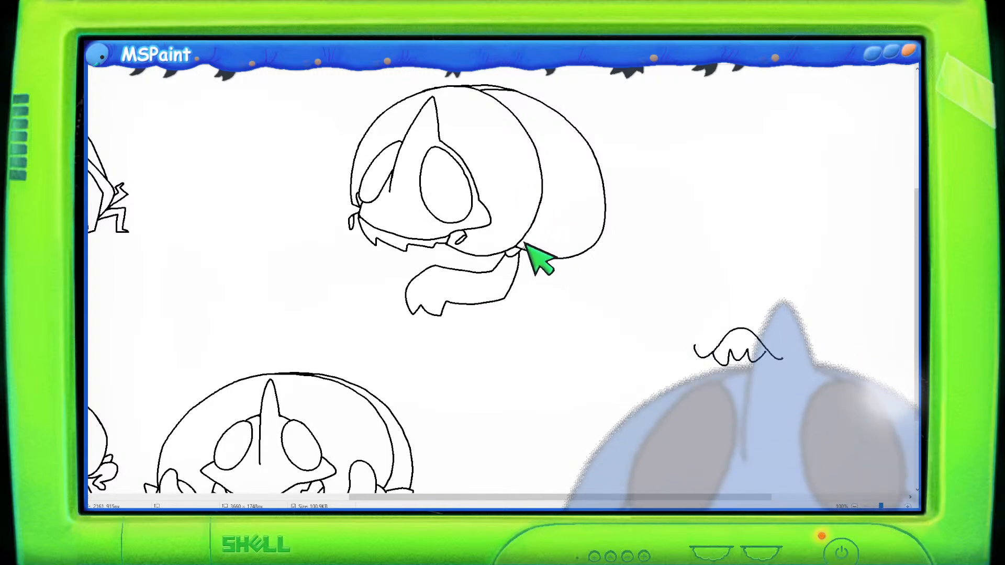
- Try drawing a thin jointed leg under the rear lobe, then undo its strokes
{"action": "left_click_drag", "start_coordinate": [561, 239], "coordinate": [564, 270]}
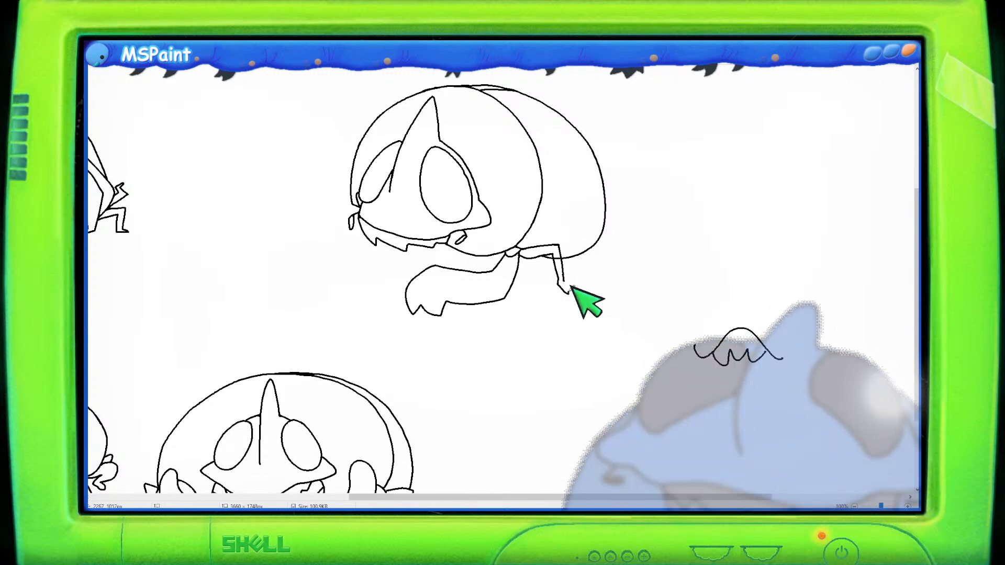
{"action": "mouse_move", "coordinate": [559, 274]}
{"action": "left_mouse_down"}
{"action": "mouse_move", "coordinate": [571, 284]}
{"action": "mouse_move", "coordinate": [564, 275]}
{"action": "left_mouse_up"}
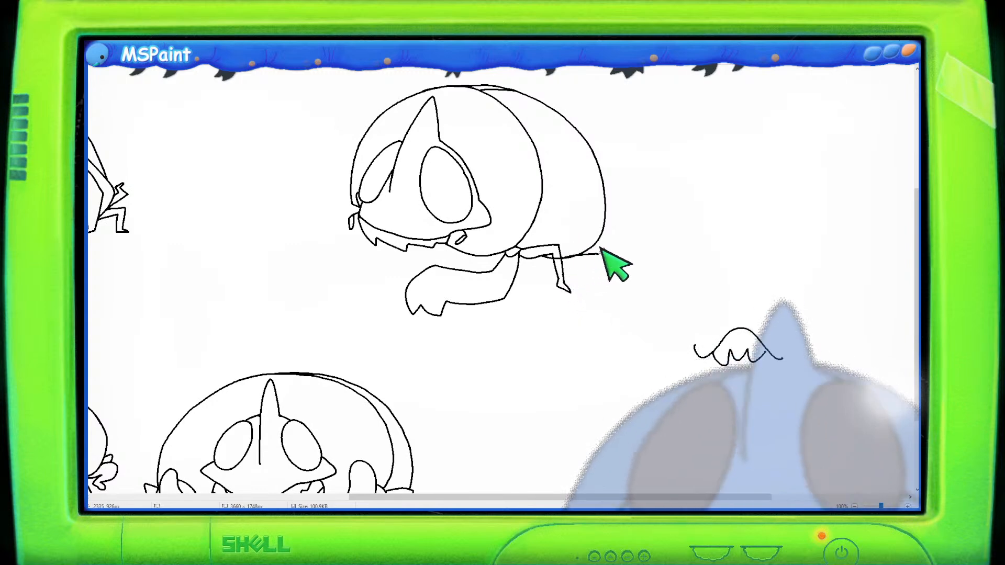
{"action": "mouse_move", "coordinate": [565, 252]}
{"action": "left_mouse_down"}
{"action": "mouse_move", "coordinate": [606, 244]}
{"action": "mouse_move", "coordinate": [601, 267]}
{"action": "left_mouse_up"}
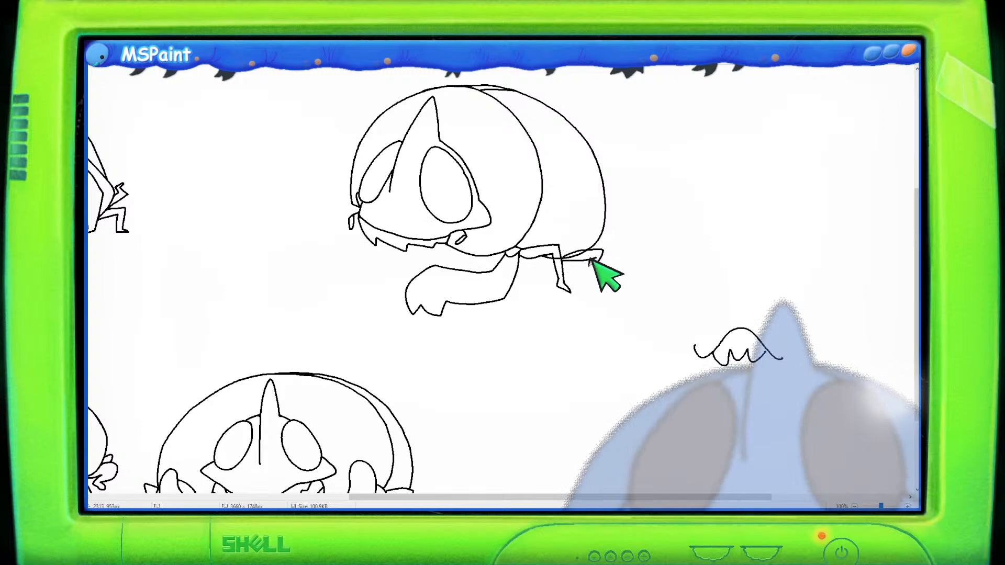
{"action": "scroll", "coordinate": [587, 202], "scroll_direction": "down", "scroll_amount": 3}
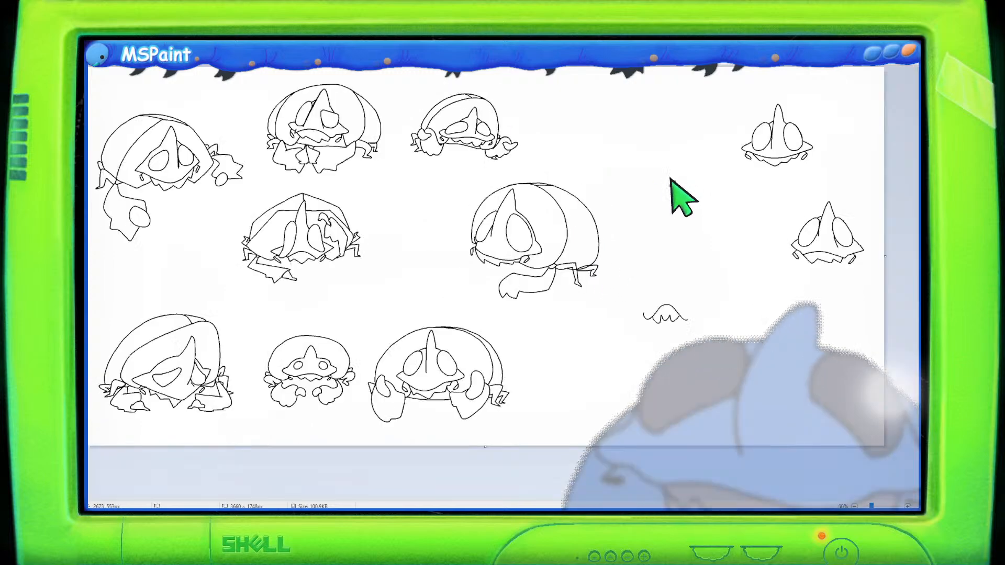
{"action": "scroll", "coordinate": [651, 246], "scroll_direction": "up", "scroll_amount": 2}
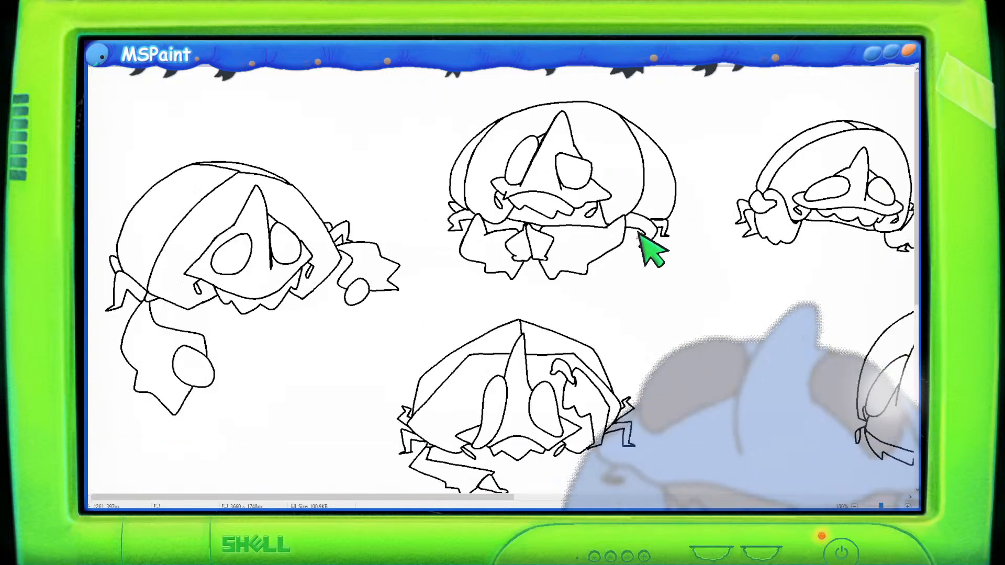
{"action": "scroll", "coordinate": [651, 246], "scroll_direction": "down", "scroll_amount": 4}
{"action": "left_click_drag", "start_coordinate": [498, 497], "coordinate": [707, 477]}
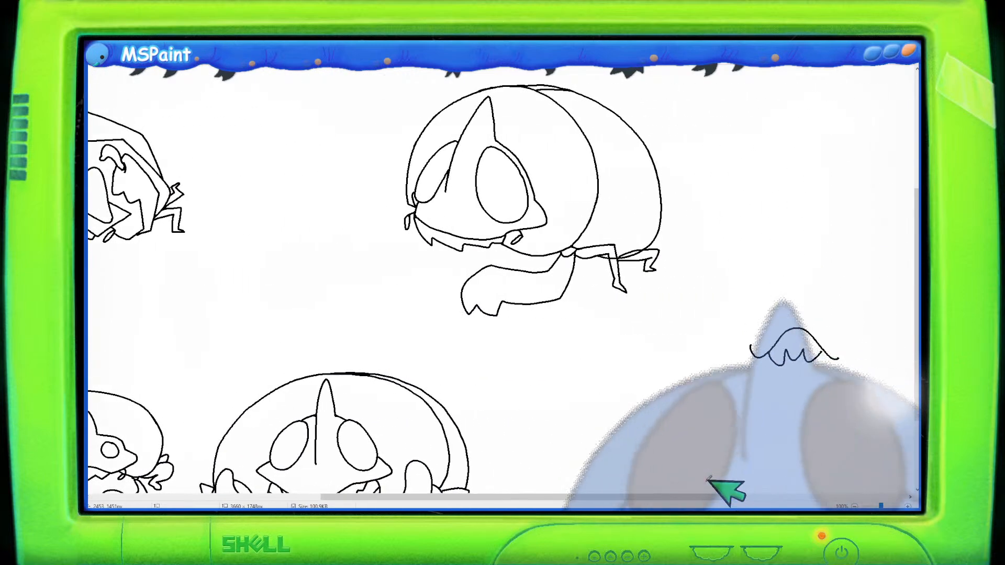
{"action": "key", "text": "ctrl+z"}
{"action": "key", "text": "ctrl+z"}
{"action": "key", "text": "ctrl+z"}
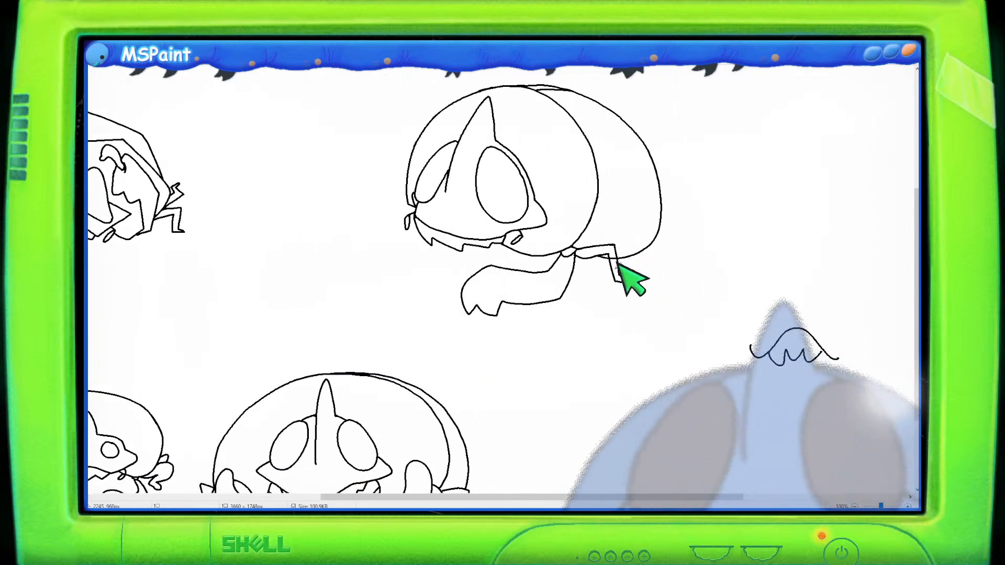
{"action": "key", "text": "ctrl+z"}
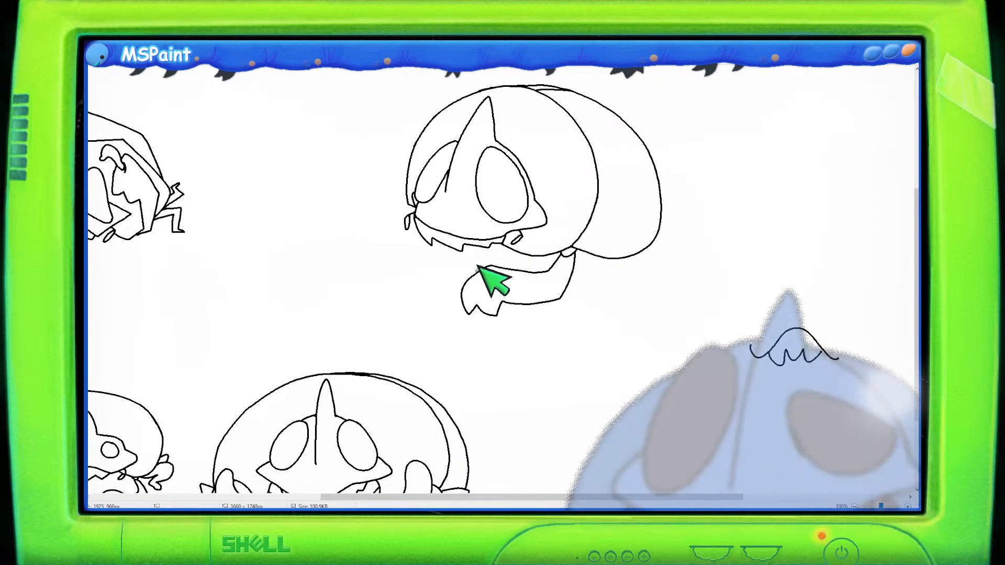
- Add a small hand on the arm's upper edge and redraw the arm's lower outline
{"action": "mouse_move", "coordinate": [476, 272]}
{"action": "left_mouse_down"}
{"action": "mouse_move", "coordinate": [453, 261]}
{"action": "mouse_move", "coordinate": [449, 272]}
{"action": "mouse_move", "coordinate": [466, 276]}
{"action": "left_mouse_up"}
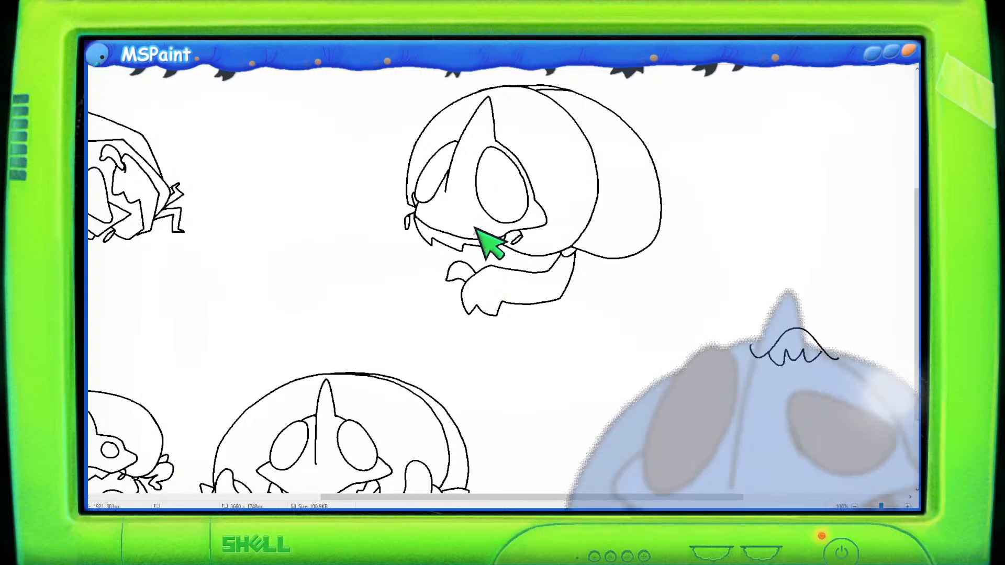
{"action": "key", "text": "ctrl+z"}
{"action": "key", "text": "ctrl+z"}
{"action": "mouse_move", "coordinate": [477, 268]}
{"action": "left_mouse_down"}
{"action": "mouse_move", "coordinate": [460, 260]}
{"action": "mouse_move", "coordinate": [451, 269]}
{"action": "left_mouse_up"}
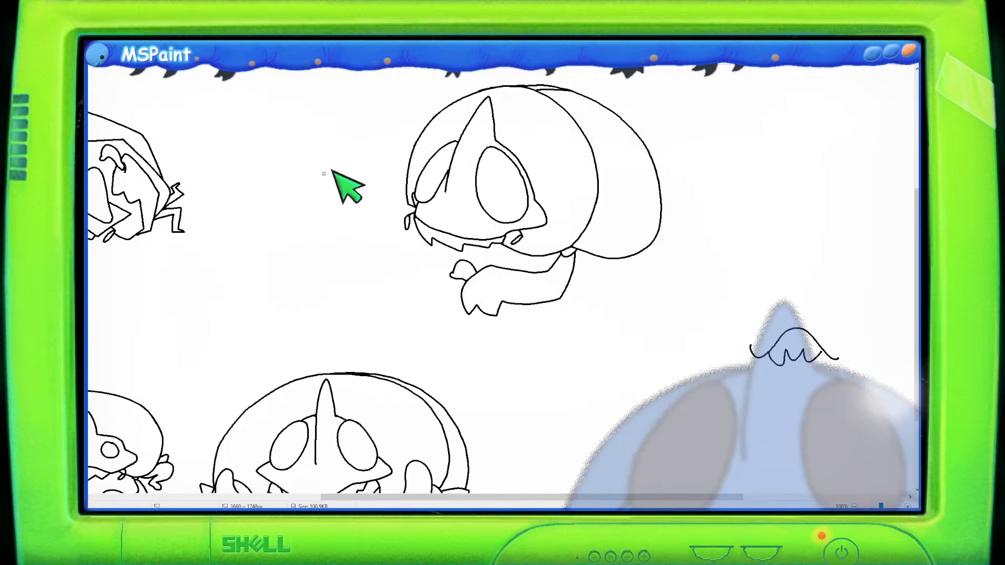
{"action": "mouse_move", "coordinate": [470, 311]}
{"action": "left_mouse_down"}
{"action": "mouse_move", "coordinate": [493, 304]}
{"action": "mouse_move", "coordinate": [499, 315]}
{"action": "mouse_move", "coordinate": [504, 300]}
{"action": "mouse_move", "coordinate": [519, 305]}
{"action": "mouse_move", "coordinate": [467, 287]}
{"action": "mouse_move", "coordinate": [470, 309]}
{"action": "mouse_move", "coordinate": [531, 300]}
{"action": "left_mouse_up"}
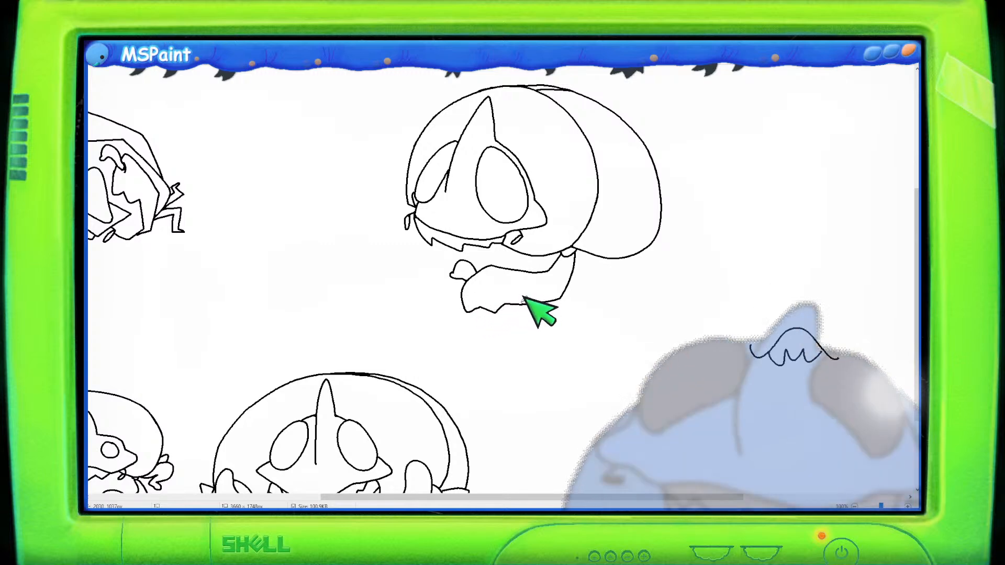
- Try pasting a flower reference image onto the canvas's top-left corner
{"action": "scroll", "coordinate": [554, 292], "scroll_direction": "down", "scroll_amount": 1}
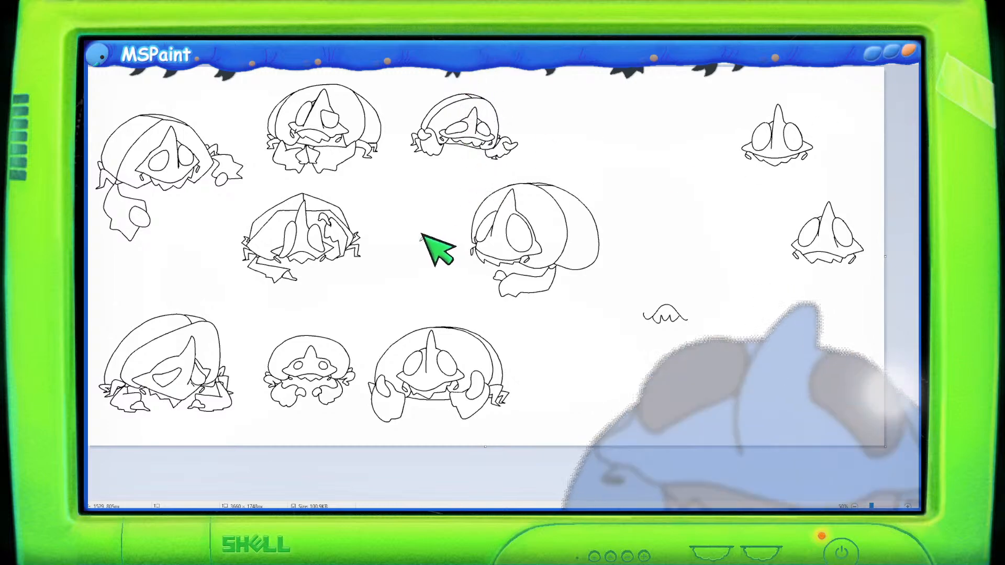
{"action": "scroll", "coordinate": [359, 230], "scroll_direction": "up", "scroll_amount": 4}
{"action": "scroll", "coordinate": [247, 186], "scroll_direction": "down", "scroll_amount": 2}
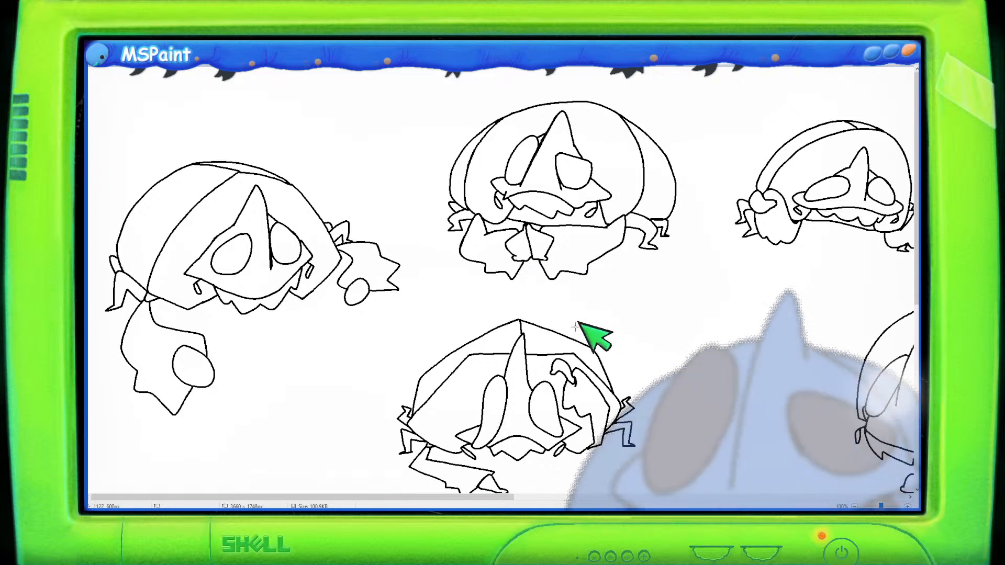
{"action": "key", "text": "ctrl+v"}
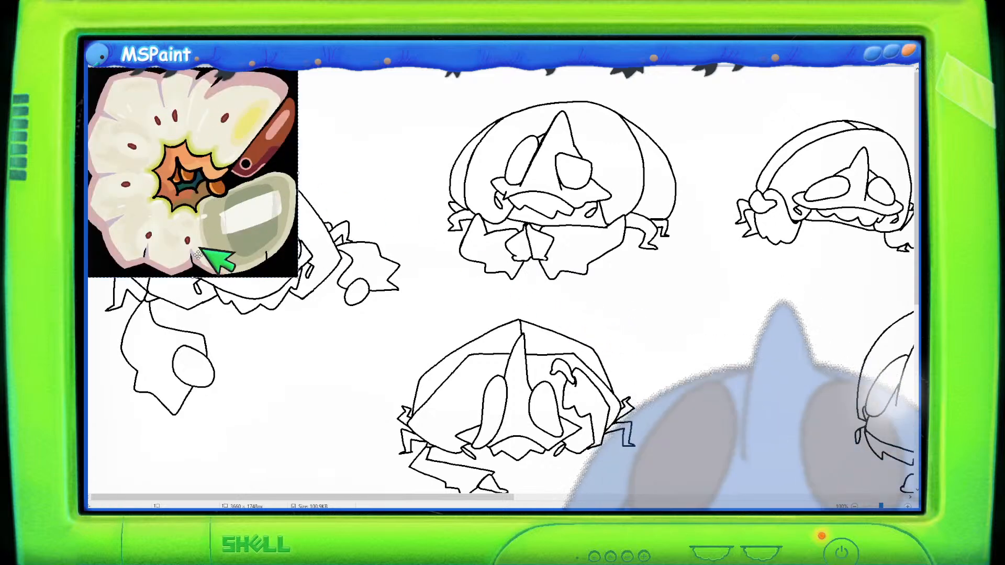
{"action": "scroll", "coordinate": [186, 255], "scroll_direction": "up", "scroll_amount": 1}
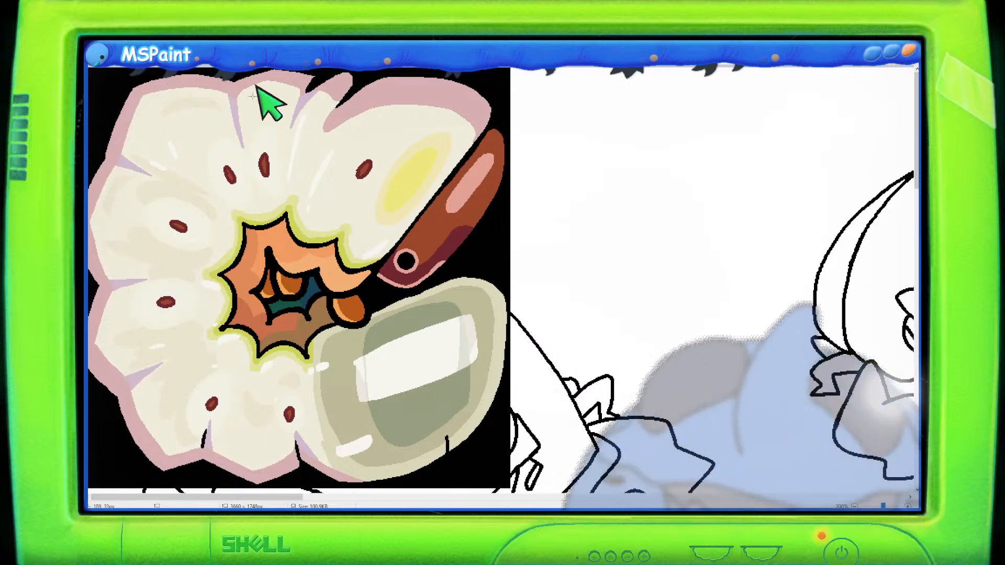
{"action": "key", "text": "ctrl+z"}
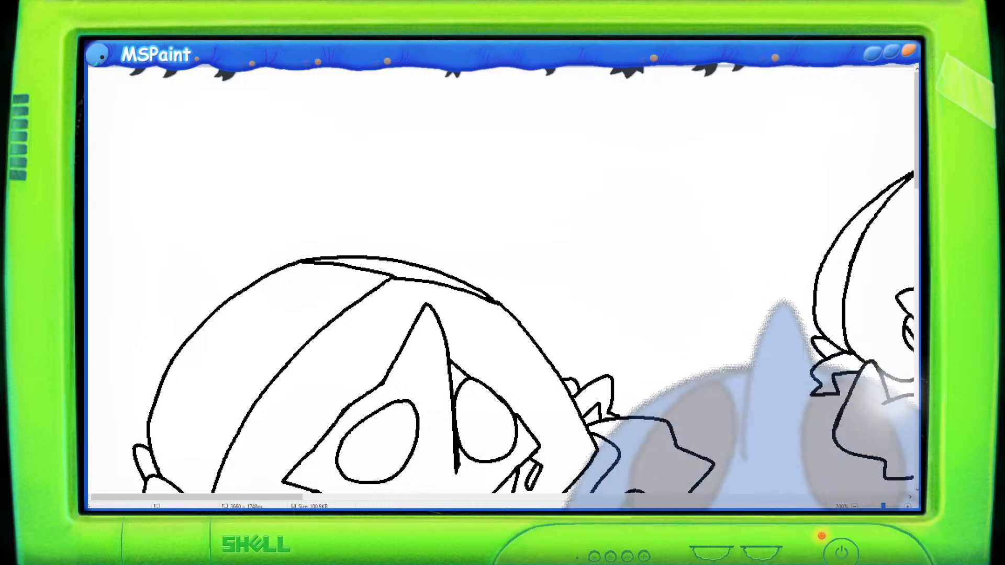
{"action": "scroll", "coordinate": [415, 251], "scroll_direction": "down", "scroll_amount": 6}
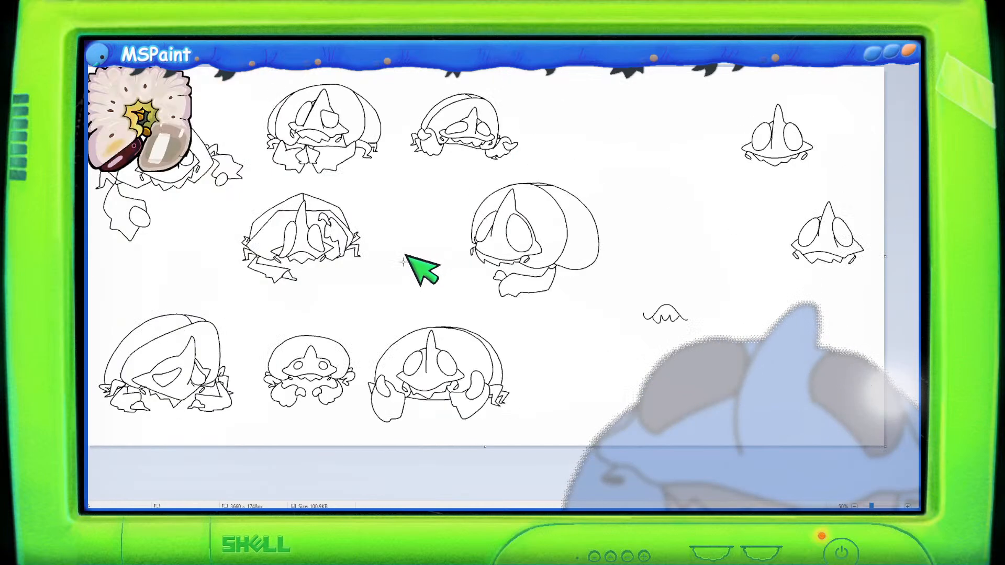
{"action": "scroll", "coordinate": [410, 256], "scroll_direction": "up", "scroll_amount": 2}
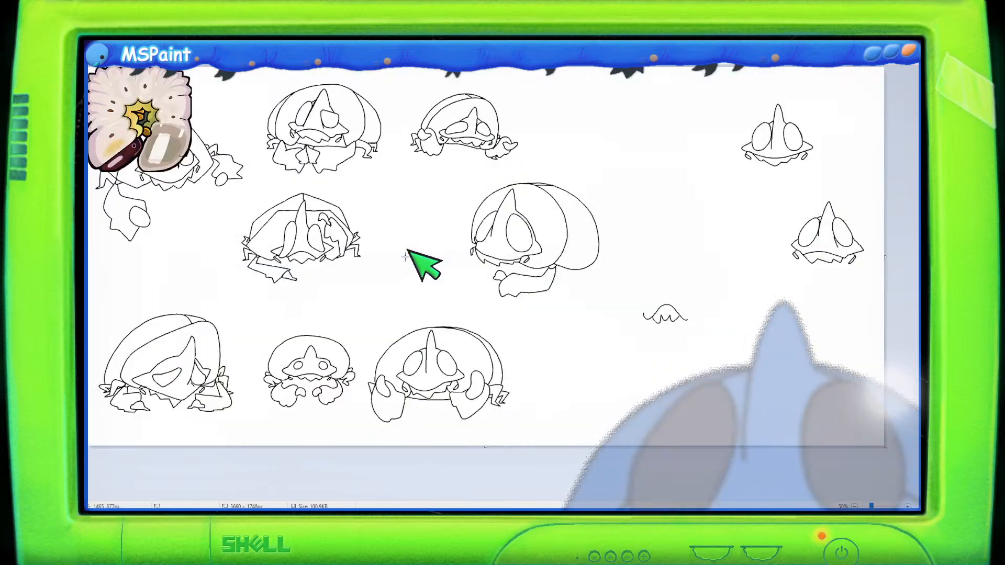
{"action": "scroll", "coordinate": [412, 258], "scroll_direction": "down", "scroll_amount": 2}
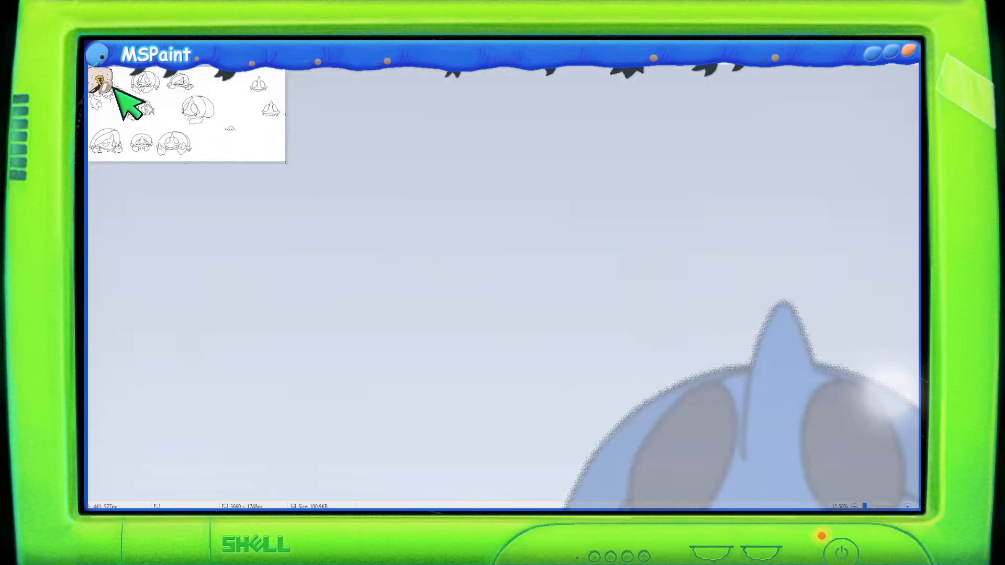
{"action": "scroll", "coordinate": [127, 85], "scroll_direction": "up", "scroll_amount": 1}
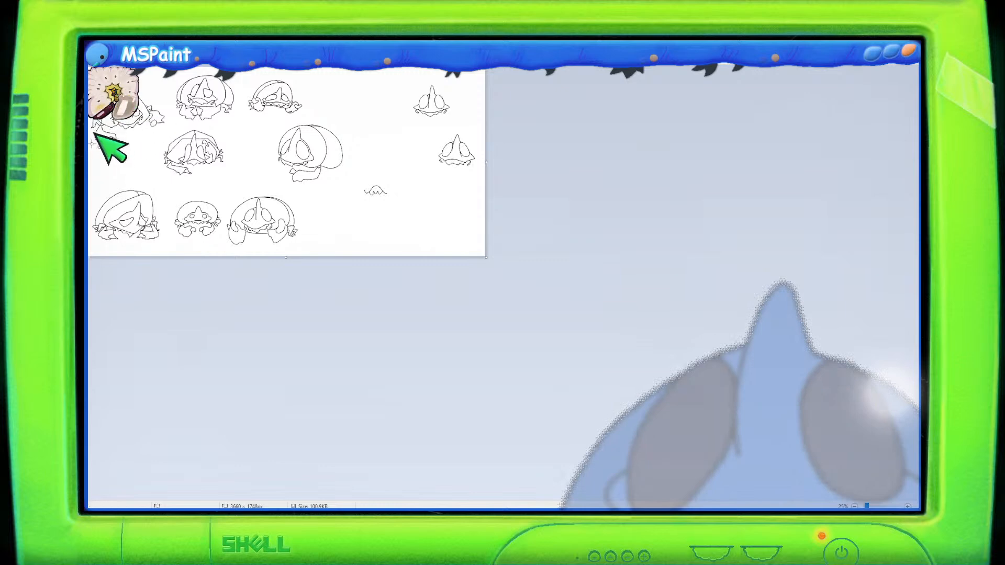
{"action": "scroll", "coordinate": [157, 227], "scroll_direction": "up", "scroll_amount": 2}
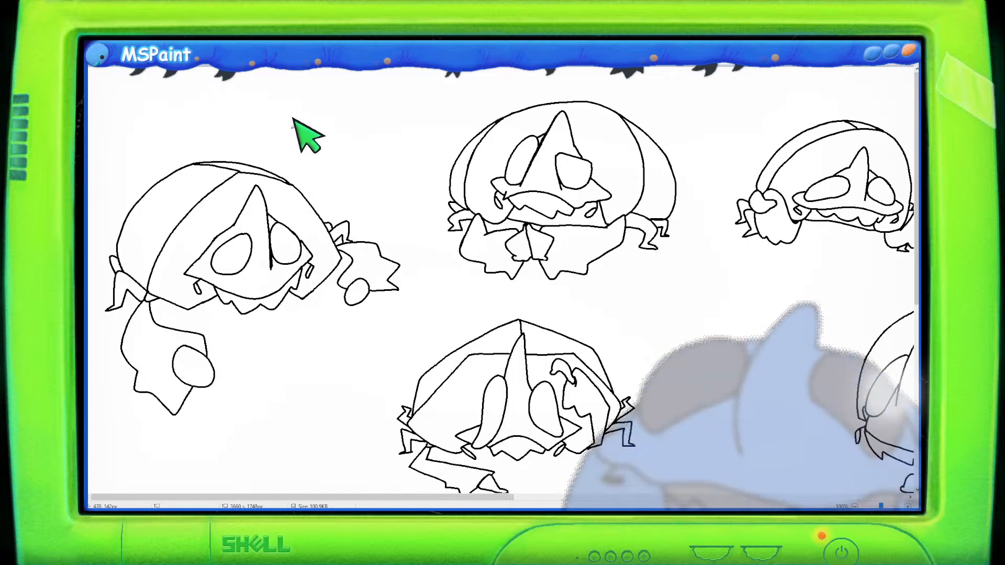
{"action": "mouse_move", "coordinate": [220, 83]}
{"action": "left_mouse_down"}
{"action": "mouse_move", "coordinate": [224, 92]}
{"action": "mouse_move", "coordinate": [270, 95]}
{"action": "left_mouse_up"}
{"action": "mouse_move", "coordinate": [279, 82]}
{"action": "left_mouse_down"}
{"action": "mouse_move", "coordinate": [271, 108]}
{"action": "mouse_move", "coordinate": [283, 105]}
{"action": "left_mouse_up"}
{"action": "left_click_drag", "start_coordinate": [352, 84], "coordinate": [333, 104]}
{"action": "mouse_move", "coordinate": [360, 105]}
{"action": "left_mouse_down"}
{"action": "mouse_move", "coordinate": [361, 88]}
{"action": "mouse_move", "coordinate": [368, 103]}
{"action": "mouse_move", "coordinate": [385, 80]}
{"action": "left_mouse_up"}
{"action": "mouse_move", "coordinate": [406, 82]}
{"action": "left_mouse_down"}
{"action": "mouse_move", "coordinate": [412, 99]}
{"action": "mouse_move", "coordinate": [423, 80]}
{"action": "left_mouse_up"}
{"action": "left_click_drag", "start_coordinate": [412, 91], "coordinate": [422, 90]}
{"action": "left_click_drag", "start_coordinate": [411, 100], "coordinate": [554, 100]}
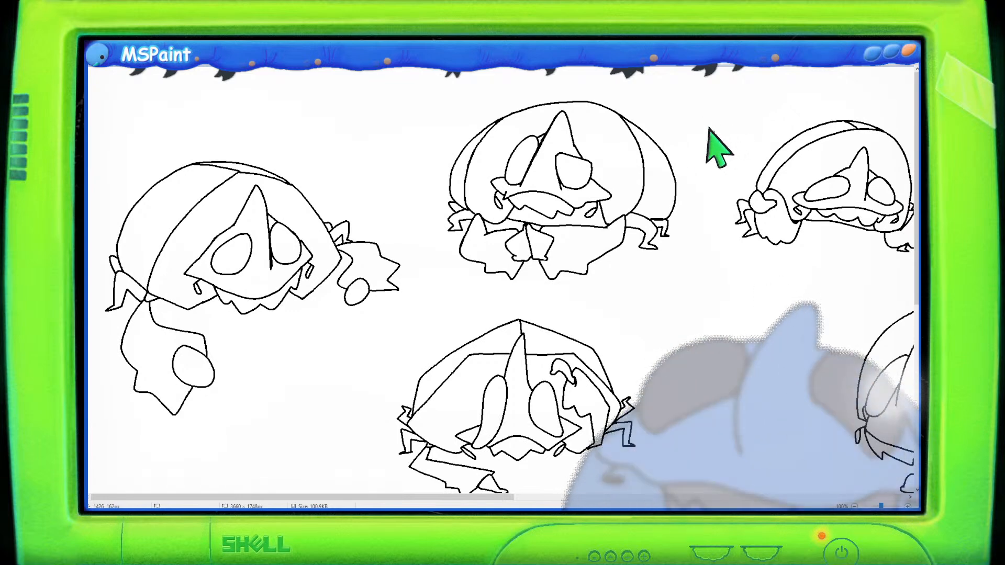
{"action": "scroll", "coordinate": [474, 461], "scroll_direction": "down", "scroll_amount": 3}
{"action": "scroll", "coordinate": [475, 463], "scroll_direction": "down", "scroll_amount": 6}
{"action": "left_click_drag", "start_coordinate": [465, 502], "coordinate": [547, 506]}
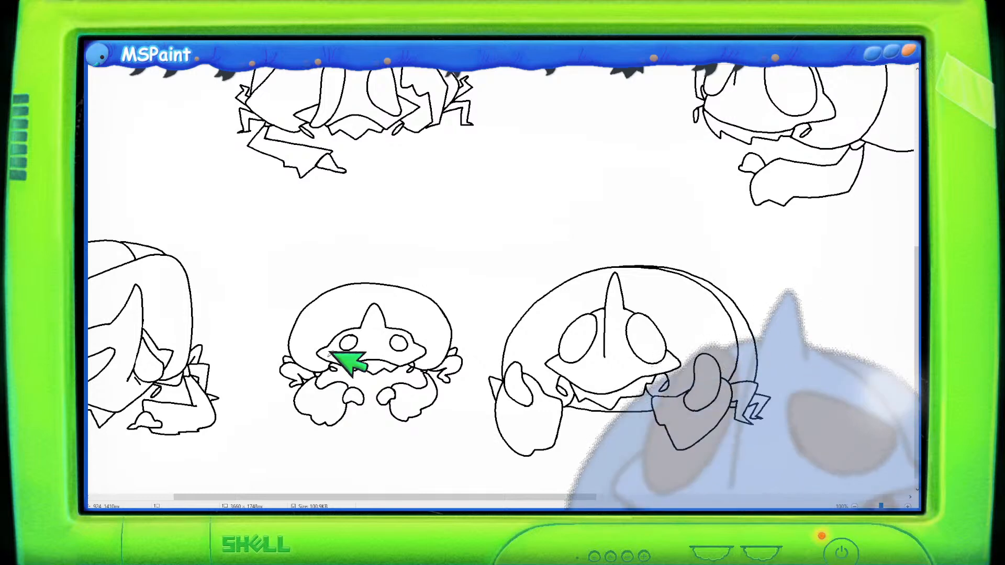
{"action": "scroll", "coordinate": [602, 492], "scroll_direction": "right", "scroll_amount": 10}
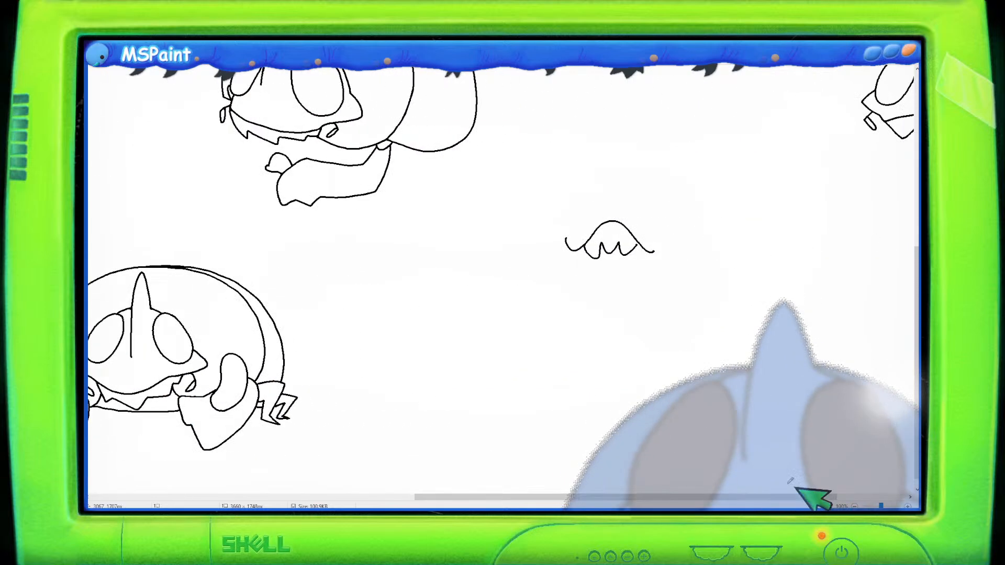
{"action": "left_click_drag", "start_coordinate": [487, 335], "coordinate": [492, 336]}
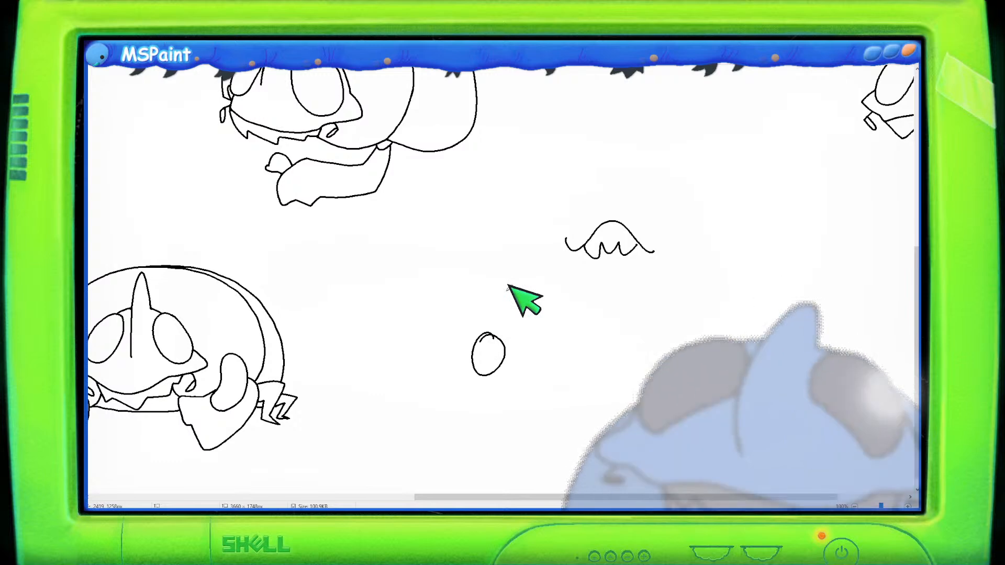
{"action": "mouse_move", "coordinate": [506, 356]}
{"action": "left_mouse_down"}
{"action": "mouse_move", "coordinate": [548, 351]}
{"action": "mouse_move", "coordinate": [547, 371]}
{"action": "mouse_move", "coordinate": [541, 337]}
{"action": "mouse_move", "coordinate": [544, 367]}
{"action": "left_mouse_up"}
{"action": "left_click_drag", "start_coordinate": [559, 327], "coordinate": [560, 380]}
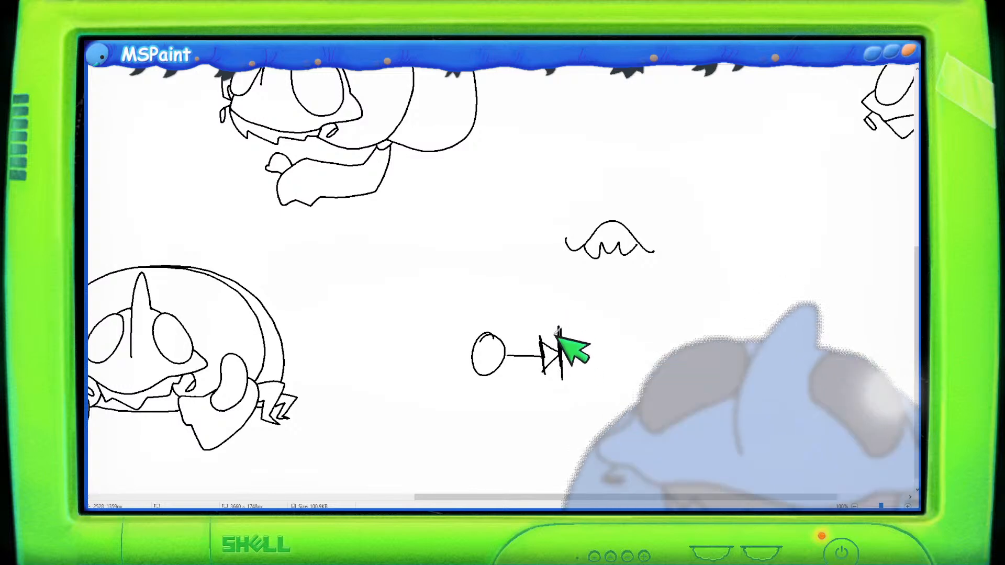
{"action": "mouse_move", "coordinate": [563, 356]}
{"action": "left_mouse_down"}
{"action": "mouse_move", "coordinate": [607, 348]}
{"action": "mouse_move", "coordinate": [663, 296]}
{"action": "left_mouse_up"}
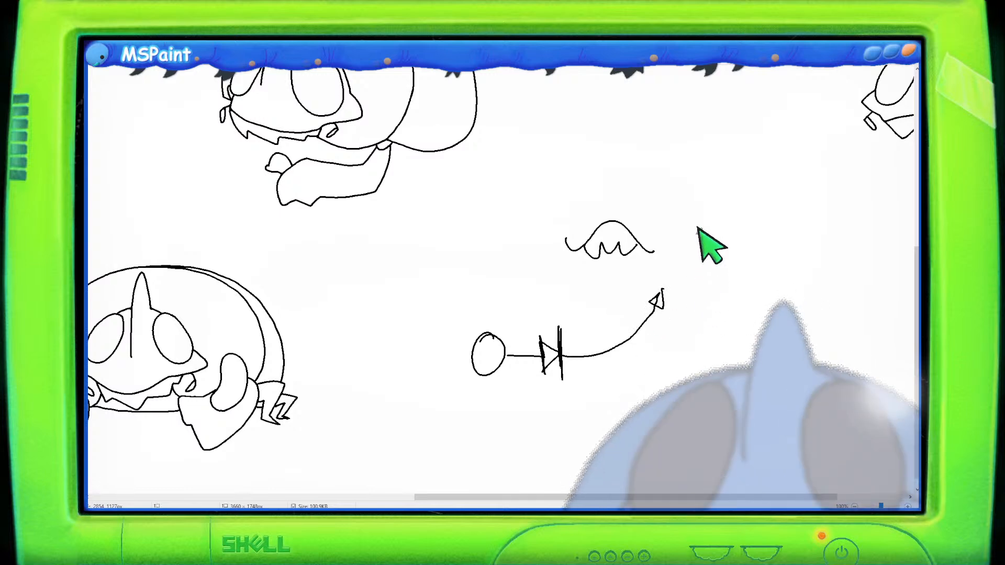
{"action": "key", "text": "ctrl+z"}
{"action": "key", "text": "ctrl+z"}
{"action": "key", "text": "ctrl+z"}
{"action": "key", "text": "ctrl+z"}
{"action": "key", "text": "ctrl+z"}
{"action": "key", "text": "ctrl+z"}
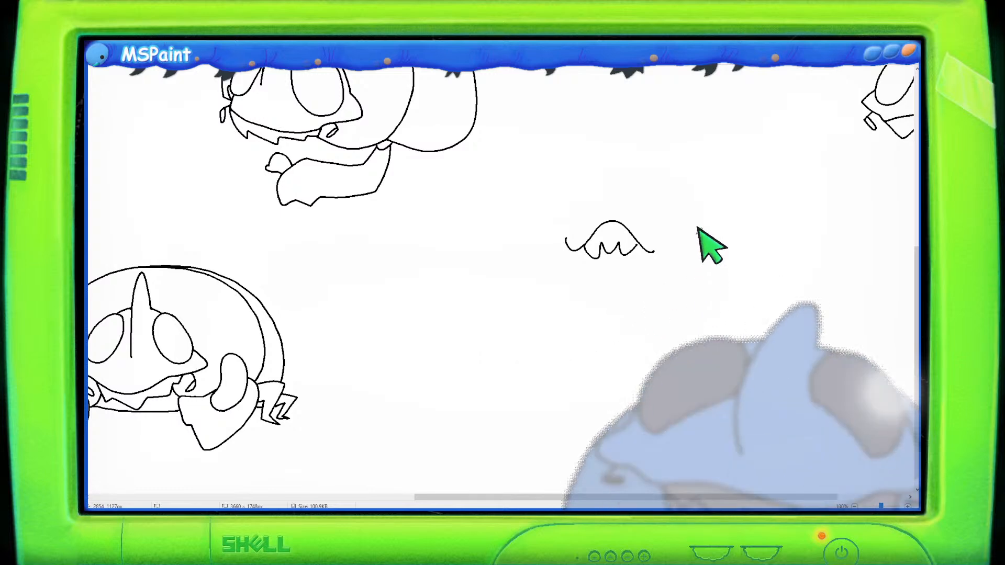
- Draw a second drooping arm with small hand blobs hanging below the left side of the newest sketch's face
{"action": "scroll", "coordinate": [370, 240], "scroll_direction": "up", "scroll_amount": 2}
{"action": "scroll", "coordinate": [327, 289], "scroll_direction": "down", "scroll_amount": 3}
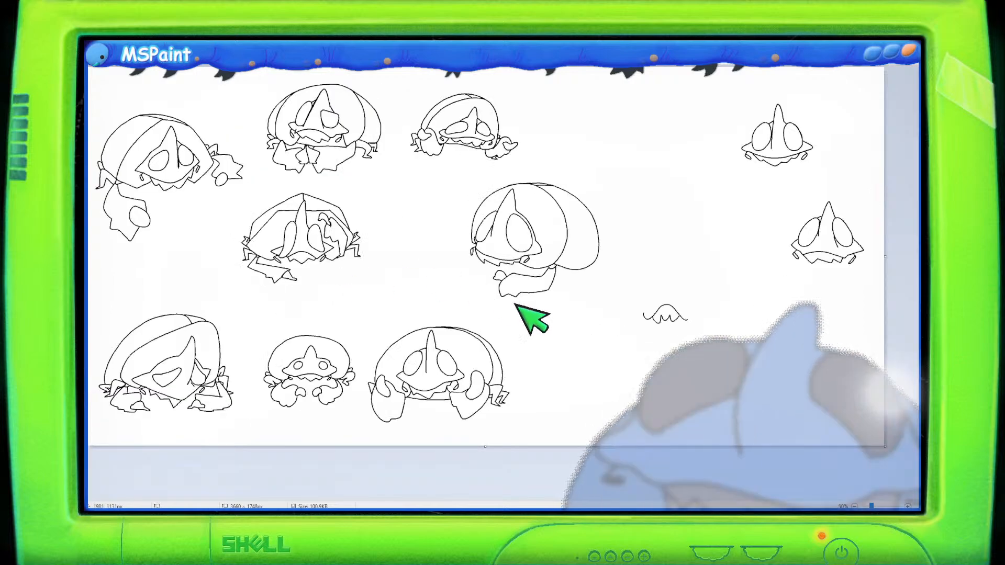
{"action": "scroll", "coordinate": [503, 303], "scroll_direction": "up", "scroll_amount": 3}
{"action": "left_click_drag", "start_coordinate": [468, 501], "coordinate": [706, 502]}
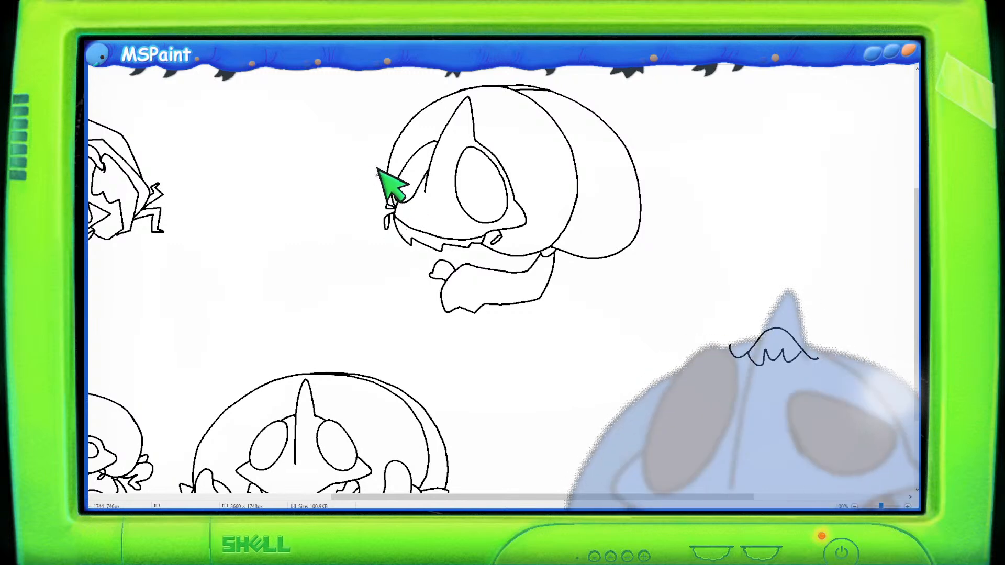
{"action": "mouse_move", "coordinate": [366, 214]}
{"action": "left_mouse_down"}
{"action": "mouse_move", "coordinate": [355, 224]}
{"action": "mouse_move", "coordinate": [369, 244]}
{"action": "left_mouse_up"}
{"action": "key", "text": "ctrl+z"}
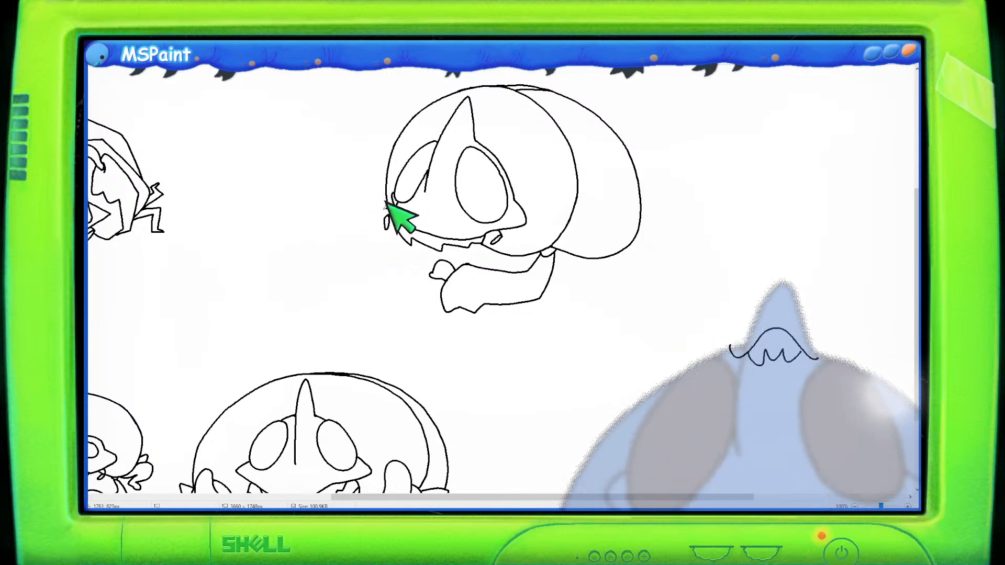
{"action": "mouse_move", "coordinate": [393, 209]}
{"action": "left_mouse_down"}
{"action": "mouse_move", "coordinate": [358, 226]}
{"action": "mouse_move", "coordinate": [366, 251]}
{"action": "mouse_move", "coordinate": [357, 266]}
{"action": "mouse_move", "coordinate": [372, 284]}
{"action": "mouse_move", "coordinate": [409, 260]}
{"action": "left_mouse_up"}
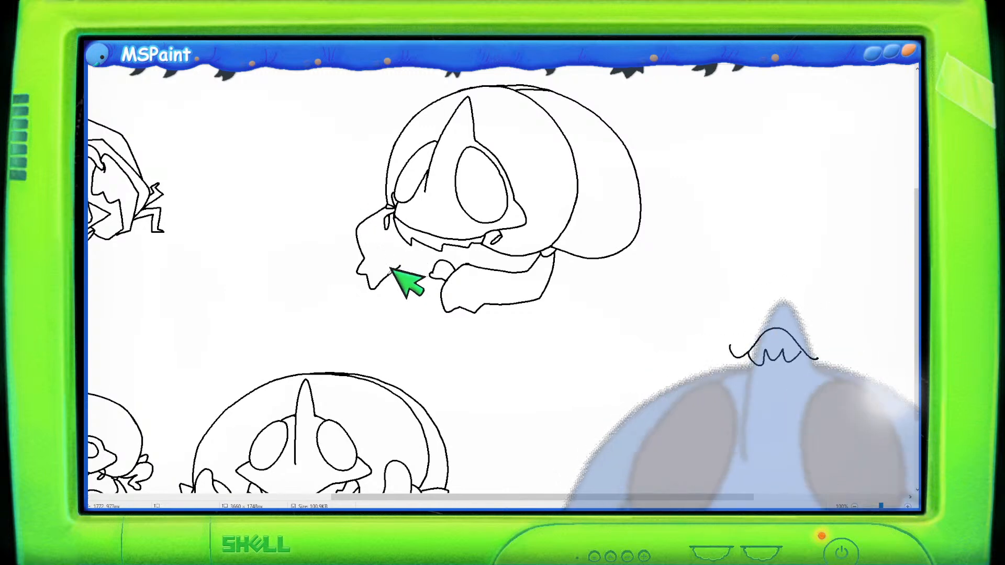
{"action": "left_click_drag", "start_coordinate": [394, 267], "coordinate": [411, 268]}
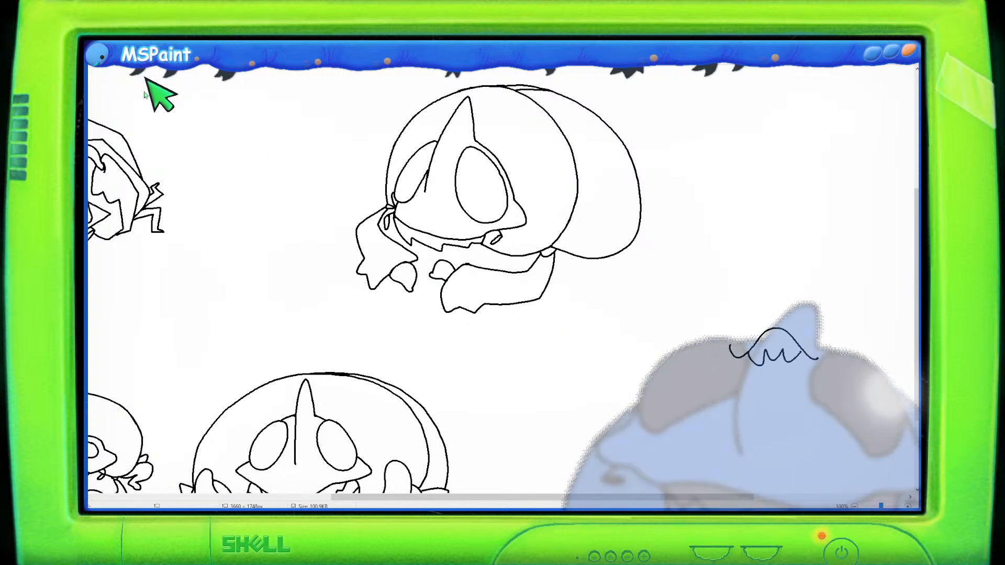
{"action": "mouse_move", "coordinate": [429, 259]}
{"action": "left_mouse_down"}
{"action": "mouse_move", "coordinate": [428, 274]}
{"action": "mouse_move", "coordinate": [444, 280]}
{"action": "mouse_move", "coordinate": [463, 267]}
{"action": "mouse_move", "coordinate": [426, 248]}
{"action": "mouse_move", "coordinate": [441, 260]}
{"action": "left_mouse_up"}
- Erase and redraw the arm's outer edge where it meets the body below the rear lobe
{"action": "left_click", "coordinate": [150, 41]}
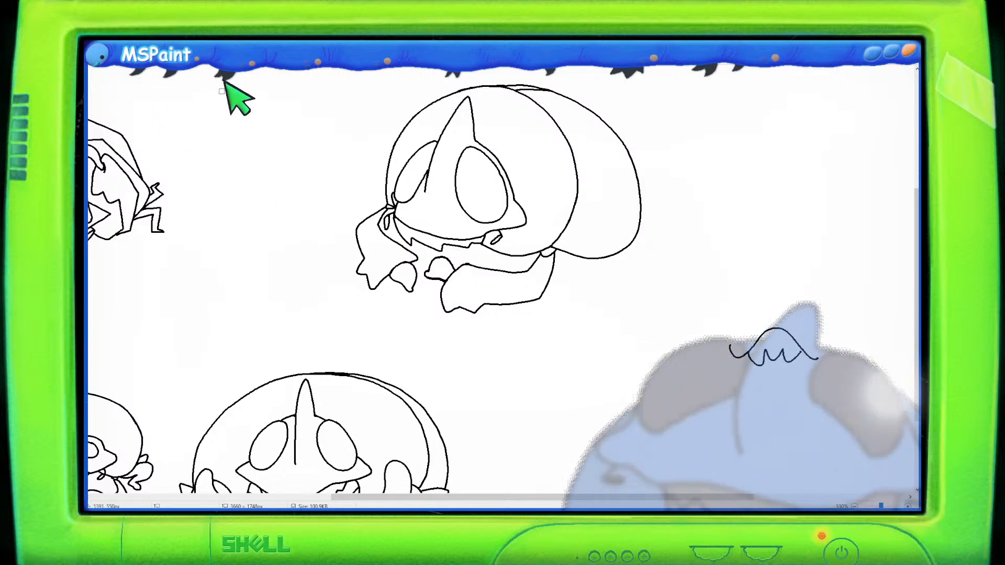
{"action": "left_click_drag", "start_coordinate": [552, 271], "coordinate": [557, 256]}
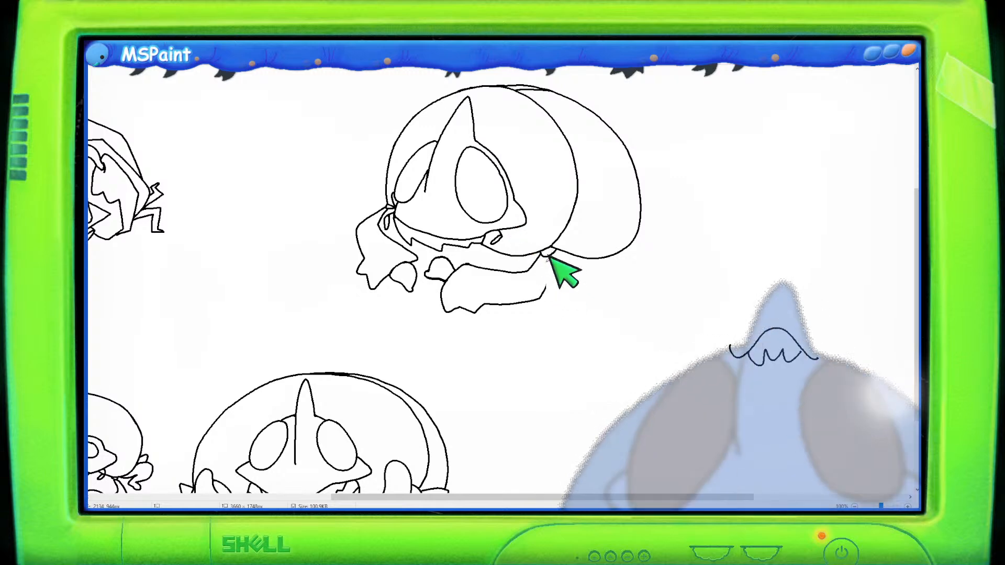
{"action": "left_click_drag", "start_coordinate": [551, 252], "coordinate": [549, 273]}
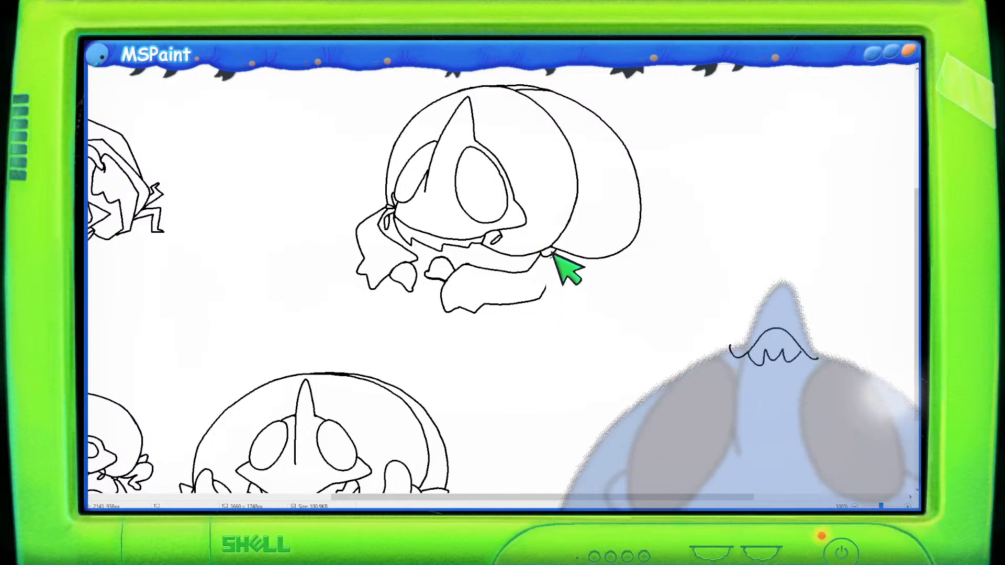
{"action": "key", "text": "ctrl+z"}
{"action": "left_click_drag", "start_coordinate": [552, 250], "coordinate": [546, 288]}
{"action": "key", "text": "ctrl+z"}
{"action": "left_click_drag", "start_coordinate": [553, 250], "coordinate": [547, 288]}
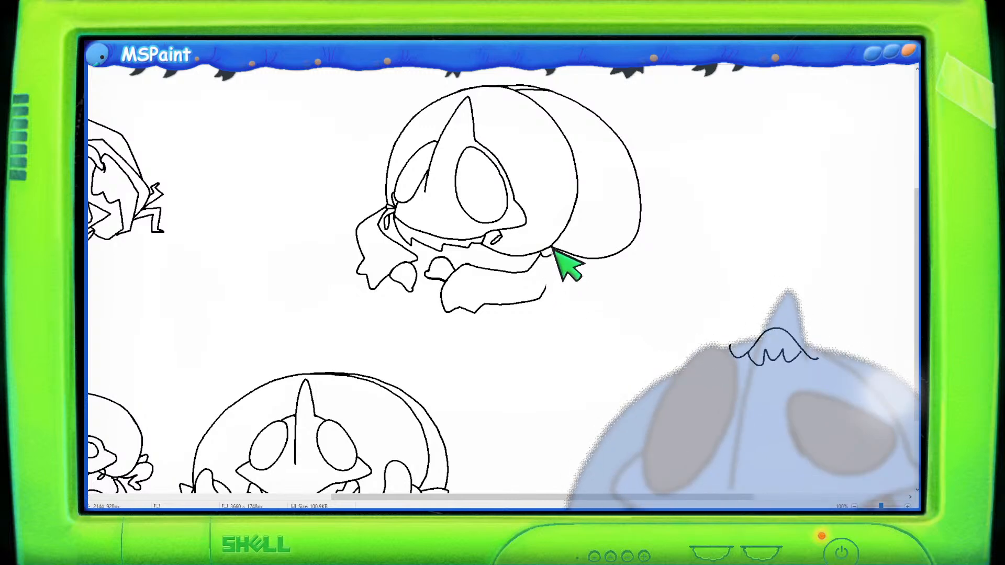
{"action": "left_click_drag", "start_coordinate": [553, 250], "coordinate": [549, 288]}
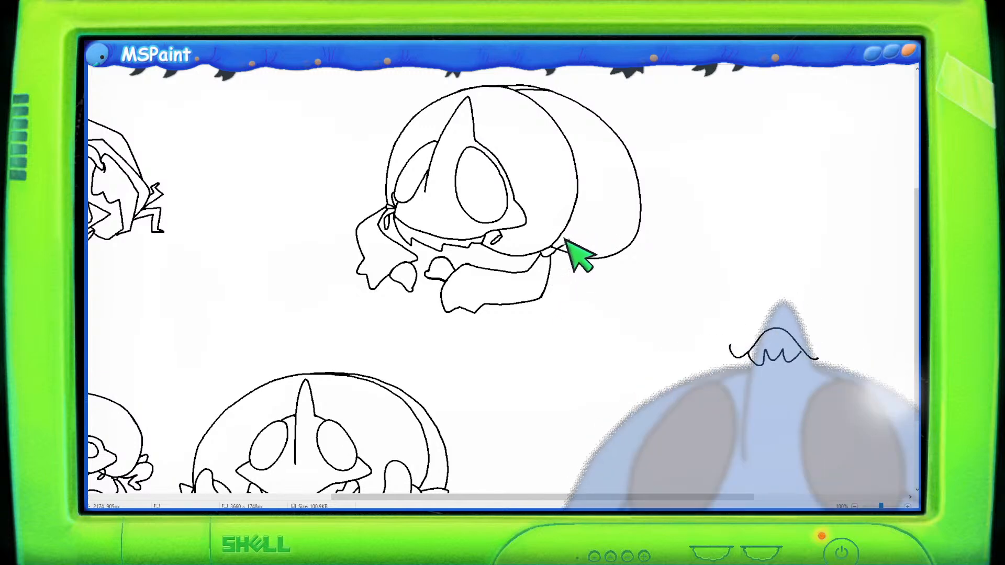
- Draw two thin jointed legs beneath the rear lobe of the newest sketch
{"action": "mouse_move", "coordinate": [558, 250]}
{"action": "left_mouse_down"}
{"action": "mouse_move", "coordinate": [593, 230]}
{"action": "mouse_move", "coordinate": [577, 270]}
{"action": "left_mouse_up"}
{"action": "left_click_drag", "start_coordinate": [572, 271], "coordinate": [584, 276]}
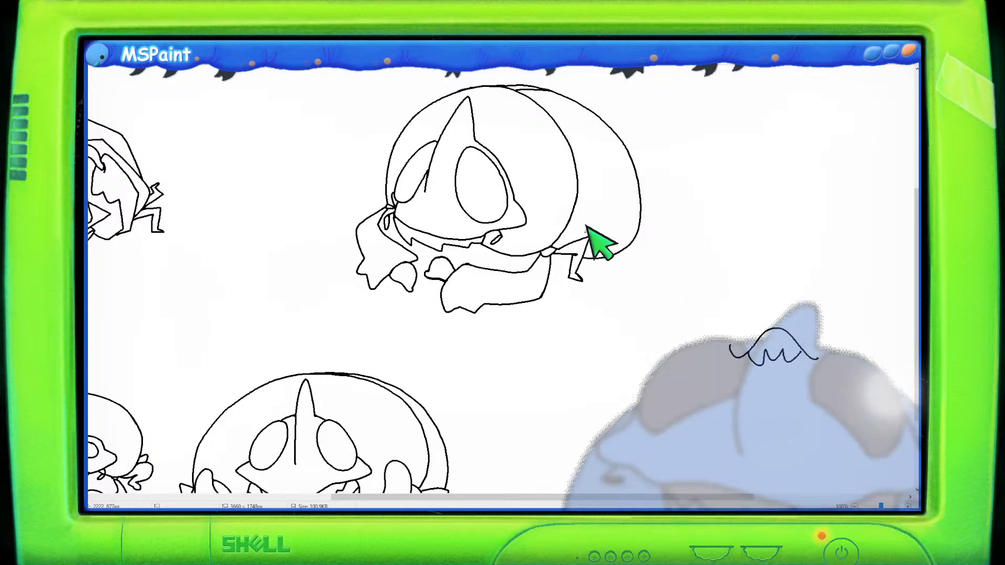
{"action": "scroll", "coordinate": [597, 230], "scroll_direction": "up", "scroll_amount": 5}
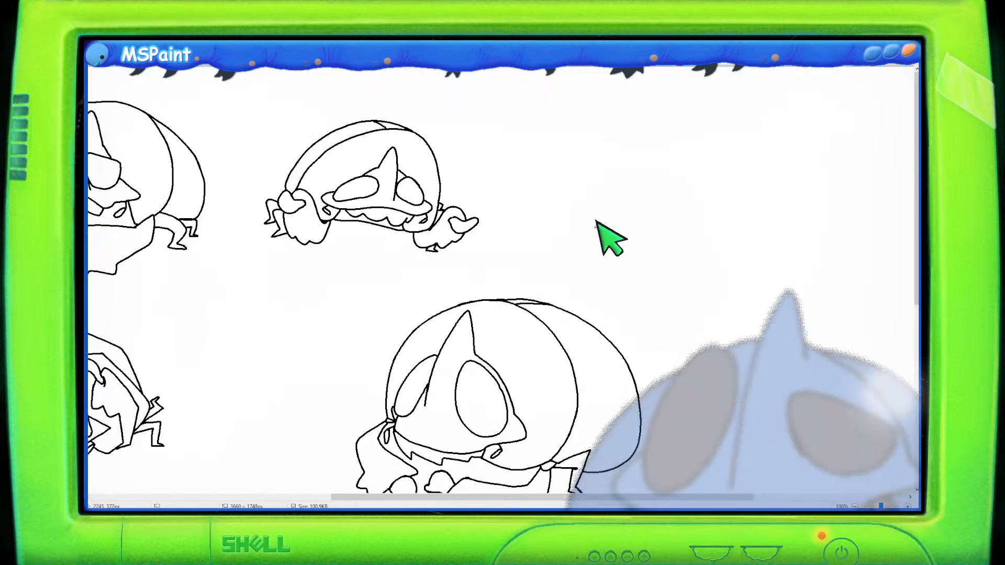
{"action": "scroll", "coordinate": [601, 233], "scroll_direction": "down", "scroll_amount": 3}
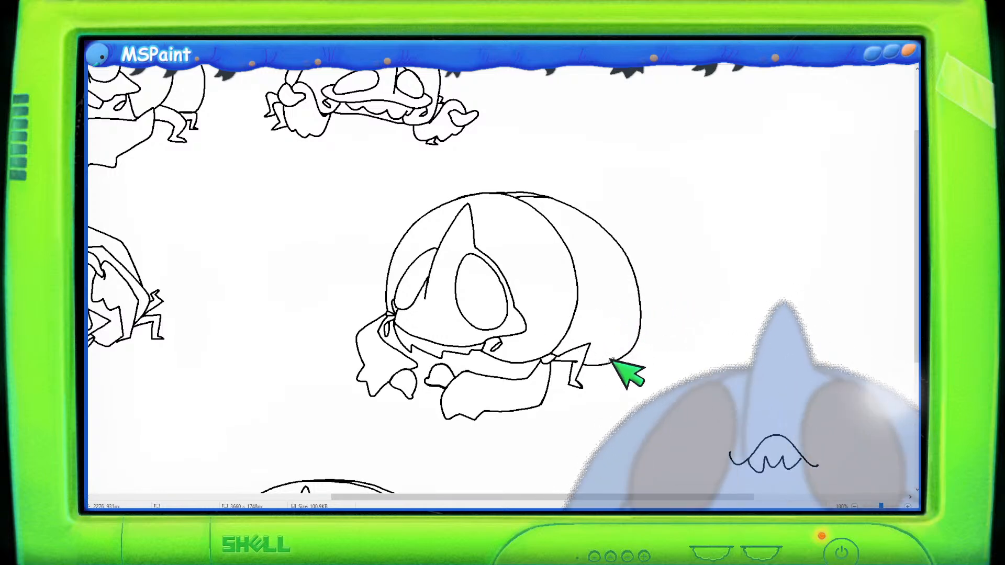
{"action": "mouse_move", "coordinate": [606, 362]}
{"action": "left_mouse_down"}
{"action": "mouse_move", "coordinate": [623, 366]}
{"action": "mouse_move", "coordinate": [611, 385]}
{"action": "mouse_move", "coordinate": [624, 382]}
{"action": "mouse_move", "coordinate": [628, 359]}
{"action": "mouse_move", "coordinate": [639, 360]}
{"action": "mouse_move", "coordinate": [626, 377]}
{"action": "left_mouse_up"}
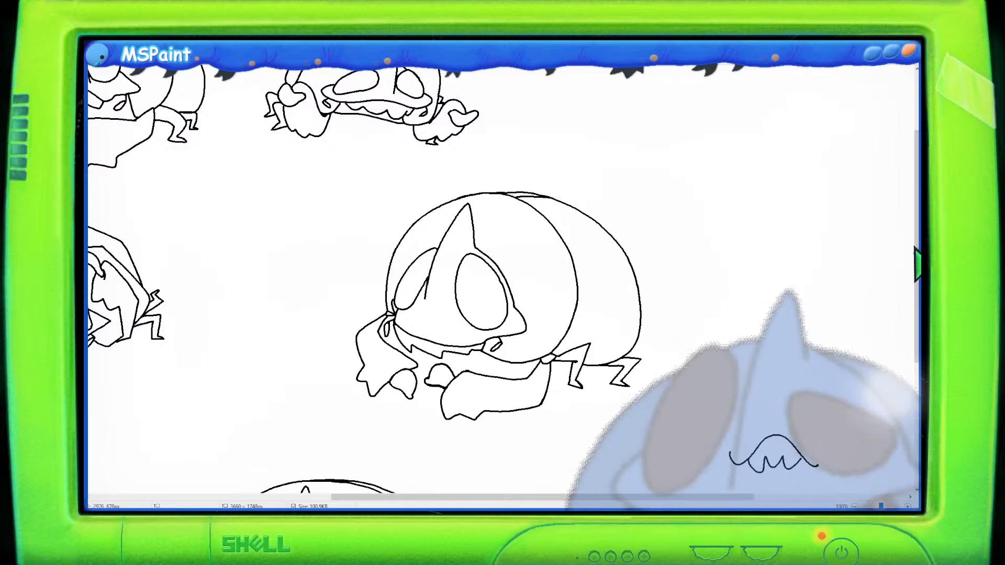
{"action": "scroll", "coordinate": [697, 337], "scroll_direction": "up", "scroll_amount": 3}
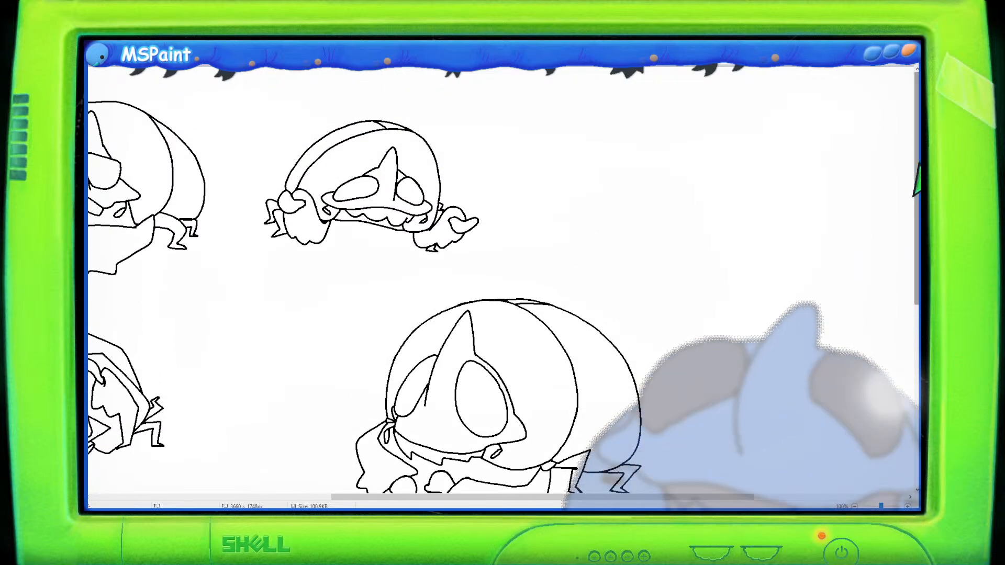
{"action": "mouse_move", "coordinate": [587, 134]}
{"action": "left_mouse_down"}
{"action": "mouse_move", "coordinate": [591, 155]}
{"action": "mouse_move", "coordinate": [586, 122]}
{"action": "mouse_move", "coordinate": [651, 117]}
{"action": "mouse_move", "coordinate": [711, 132]}
{"action": "left_mouse_up"}
{"action": "left_click_drag", "start_coordinate": [584, 201], "coordinate": [704, 197]}
{"action": "left_click_drag", "start_coordinate": [713, 131], "coordinate": [703, 203]}
{"action": "mouse_move", "coordinate": [588, 173]}
{"action": "left_mouse_down"}
{"action": "mouse_move", "coordinate": [614, 137]}
{"action": "mouse_move", "coordinate": [622, 165]}
{"action": "mouse_move", "coordinate": [686, 166]}
{"action": "mouse_move", "coordinate": [717, 154]}
{"action": "left_mouse_up"}
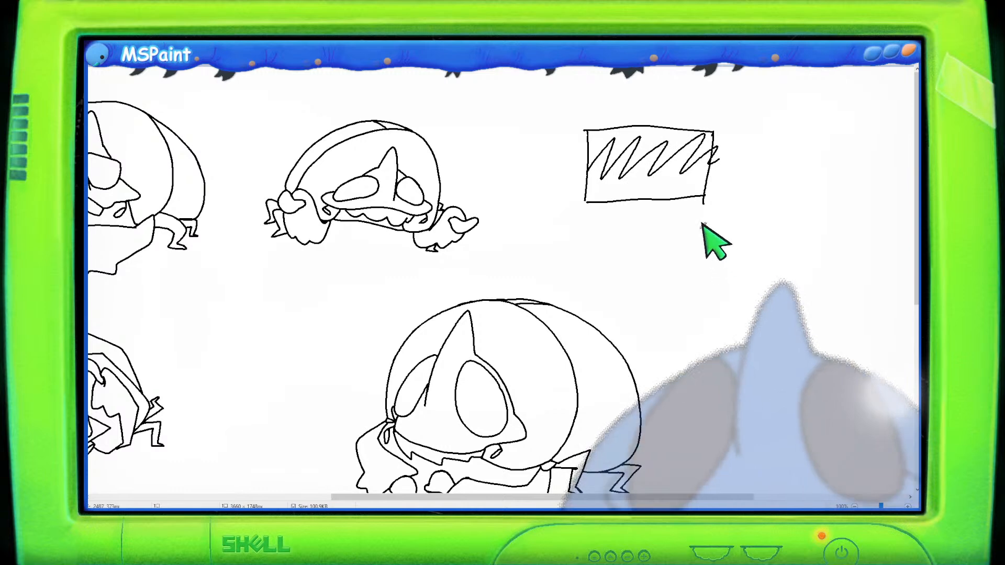
{"action": "mouse_move", "coordinate": [647, 172]}
{"action": "left_mouse_down"}
{"action": "mouse_move", "coordinate": [657, 176]}
{"action": "mouse_move", "coordinate": [645, 172]}
{"action": "left_mouse_up"}
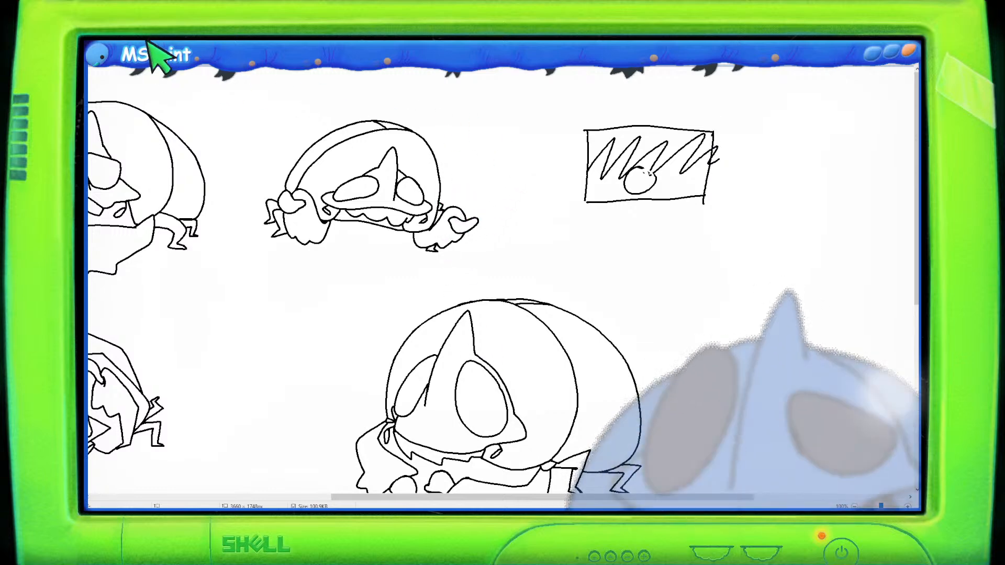
{"action": "mouse_move", "coordinate": [545, 113]}
{"action": "left_mouse_down"}
{"action": "mouse_move", "coordinate": [654, 162]}
{"action": "mouse_move", "coordinate": [769, 235]}
{"action": "left_mouse_up"}
{"action": "key", "text": "Delete"}
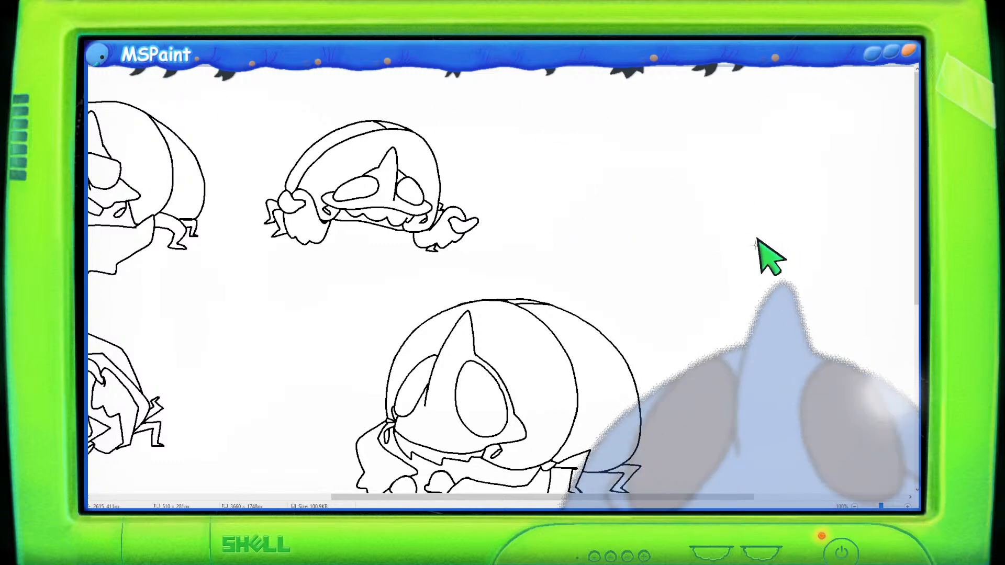
- Move the small wave-shaped doodle up, above and to the right of the newest sketch
{"action": "scroll", "coordinate": [649, 212], "scroll_direction": "down", "scroll_amount": 3}
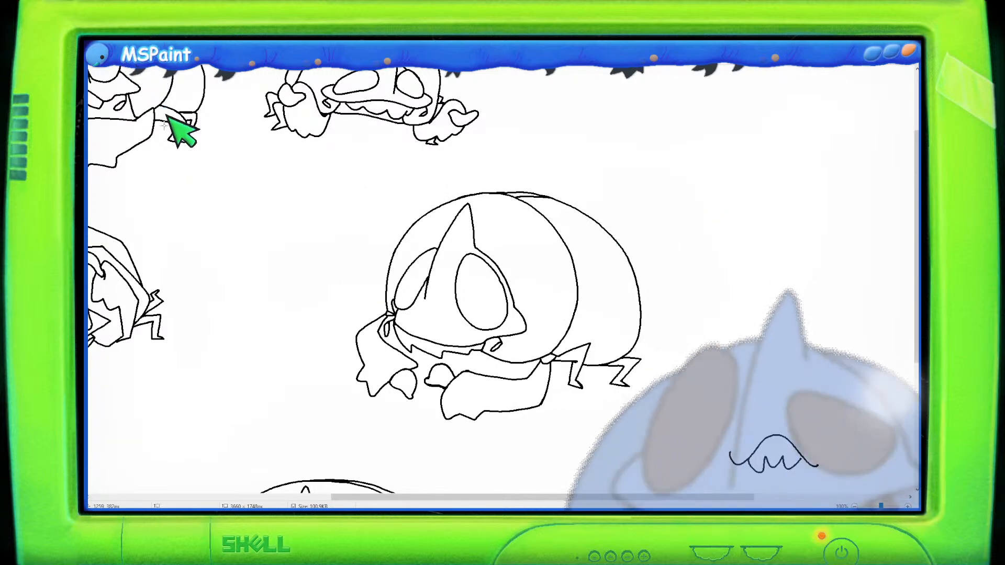
{"action": "mouse_move", "coordinate": [597, 335]}
{"action": "left_mouse_down"}
{"action": "mouse_move", "coordinate": [554, 360]}
{"action": "mouse_move", "coordinate": [576, 398]}
{"action": "mouse_move", "coordinate": [597, 397]}
{"action": "mouse_move", "coordinate": [583, 376]}
{"action": "mouse_move", "coordinate": [598, 332]}
{"action": "mouse_move", "coordinate": [592, 360]}
{"action": "left_mouse_up"}
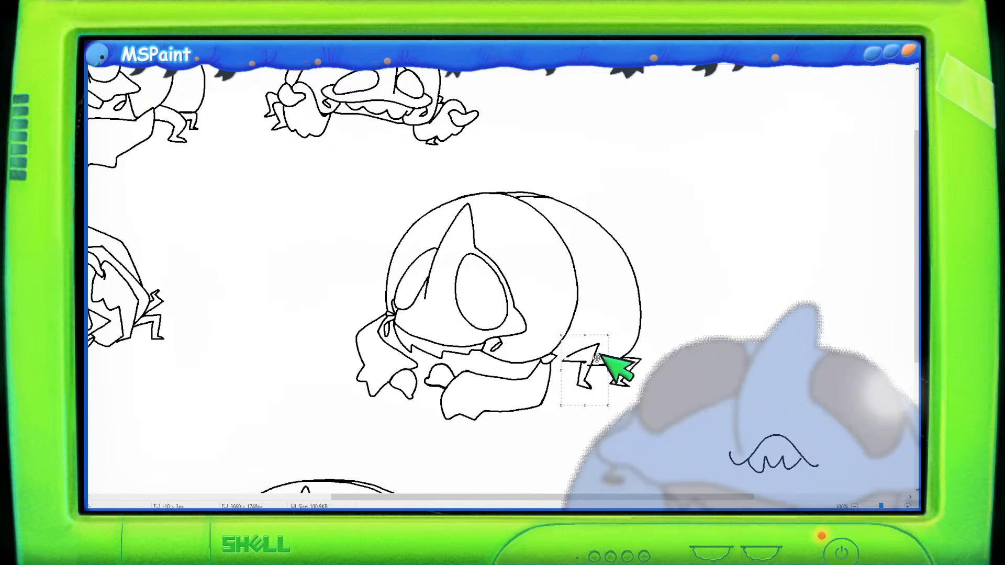
{"action": "left_click", "coordinate": [153, 38]}
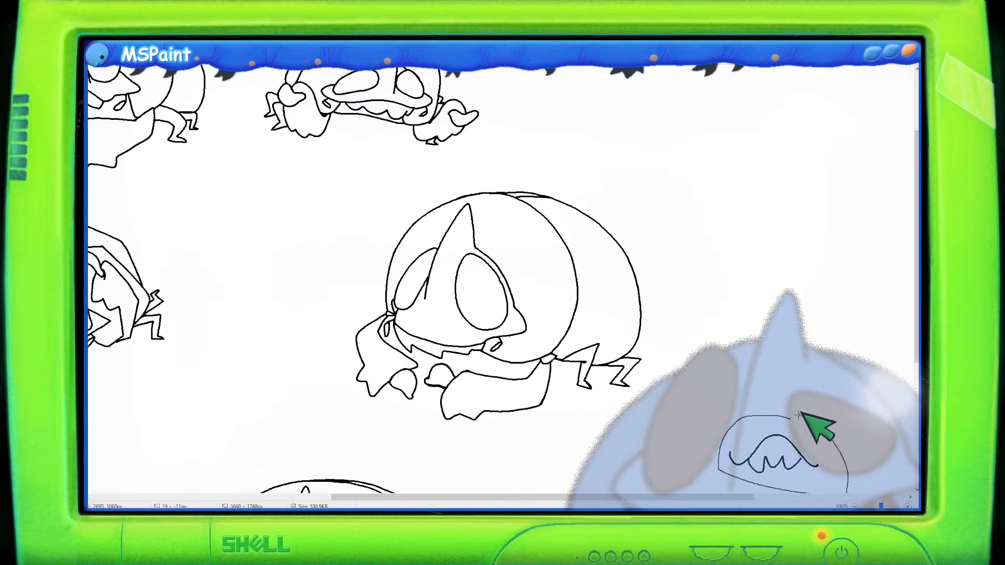
{"action": "left_click_drag", "start_coordinate": [813, 134], "coordinate": [792, 140]}
{"action": "left_click", "coordinate": [764, 243]}
{"action": "mouse_move", "coordinate": [827, 91]}
{"action": "left_mouse_down"}
{"action": "mouse_move", "coordinate": [723, 83]}
{"action": "mouse_move", "coordinate": [861, 171]}
{"action": "mouse_move", "coordinate": [842, 100]}
{"action": "left_mouse_up"}
{"action": "left_click_drag", "start_coordinate": [788, 115], "coordinate": [760, 155]}
{"action": "left_click", "coordinate": [150, 44]}
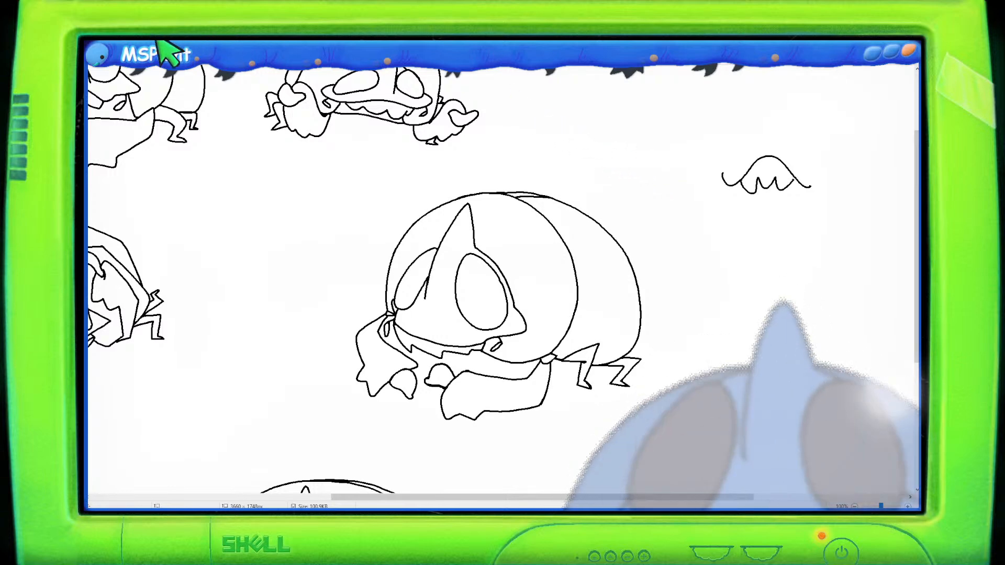
{"action": "mouse_move", "coordinate": [814, 123]}
{"action": "left_mouse_down"}
{"action": "mouse_move", "coordinate": [706, 214]}
{"action": "mouse_move", "coordinate": [819, 98]}
{"action": "left_mouse_up"}
{"action": "mouse_move", "coordinate": [771, 151]}
{"action": "left_mouse_down"}
{"action": "mouse_move", "coordinate": [840, 127]}
{"action": "mouse_move", "coordinate": [864, 144]}
{"action": "left_mouse_up"}
{"action": "left_click", "coordinate": [701, 205]}
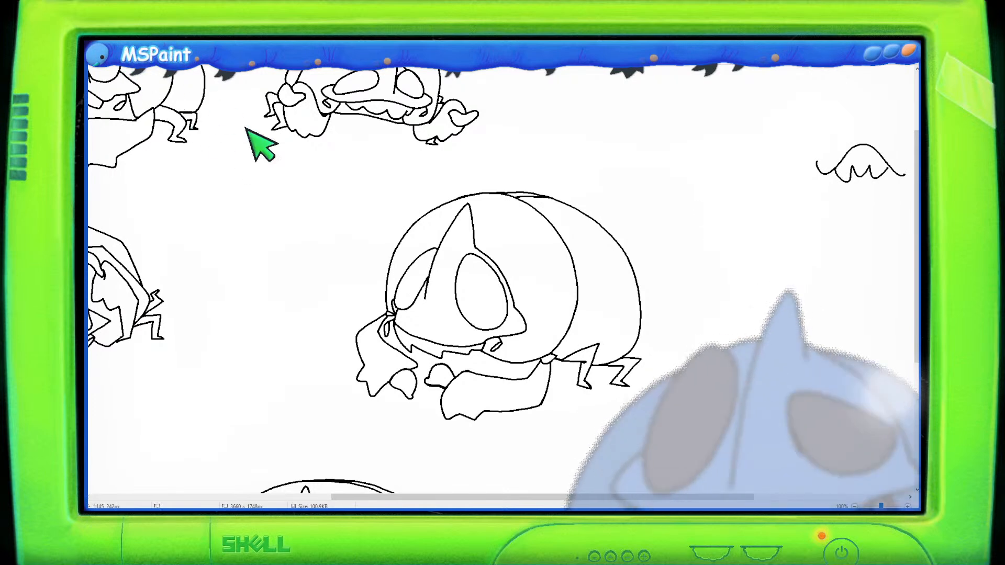
{"action": "mouse_move", "coordinate": [685, 253]}
{"action": "left_mouse_down"}
{"action": "mouse_move", "coordinate": [705, 200]}
{"action": "mouse_move", "coordinate": [714, 203]}
{"action": "mouse_move", "coordinate": [700, 189]}
{"action": "mouse_move", "coordinate": [708, 202]}
{"action": "mouse_move", "coordinate": [712, 193]}
{"action": "mouse_move", "coordinate": [689, 236]}
{"action": "left_mouse_up"}
{"action": "key", "text": "ctrl+z"}
{"action": "key", "text": "ctrl+z"}
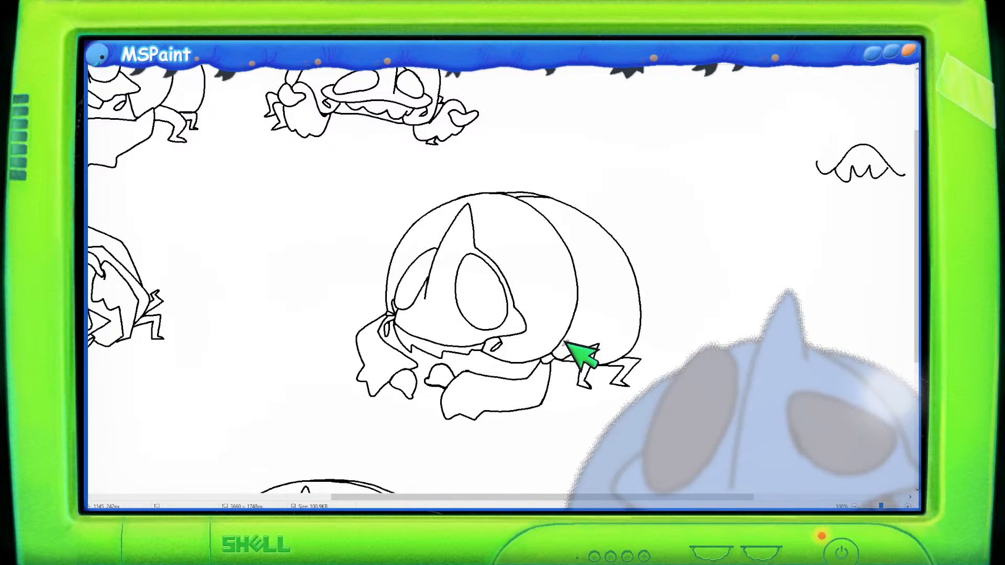
{"action": "scroll", "coordinate": [664, 343], "scroll_direction": "up", "scroll_amount": 2}
{"action": "scroll", "coordinate": [671, 336], "scroll_direction": "down", "scroll_amount": 2}
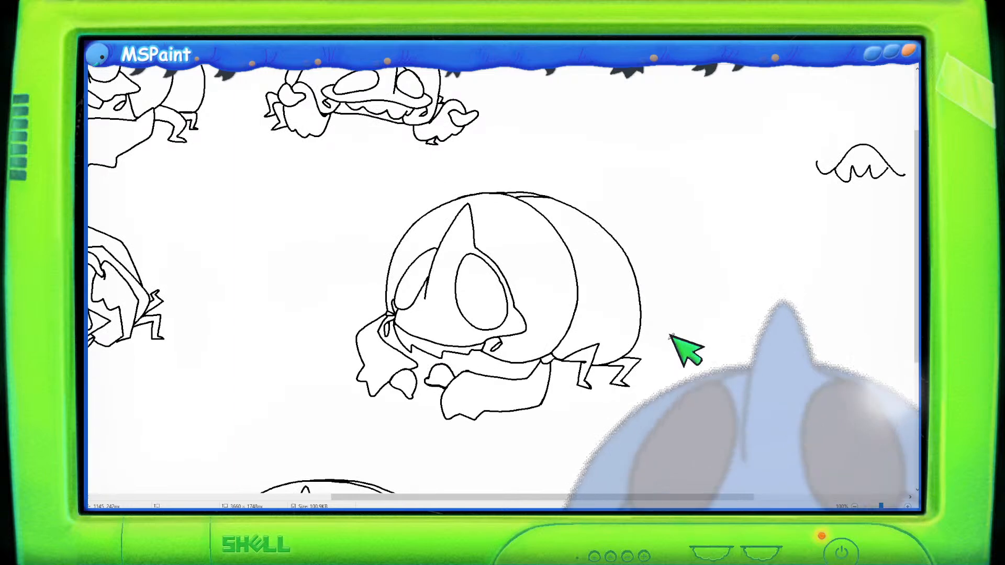
{"action": "mouse_move", "coordinate": [660, 162]}
{"action": "left_mouse_down"}
{"action": "mouse_move", "coordinate": [731, 125]}
{"action": "mouse_move", "coordinate": [736, 142]}
{"action": "left_mouse_up"}
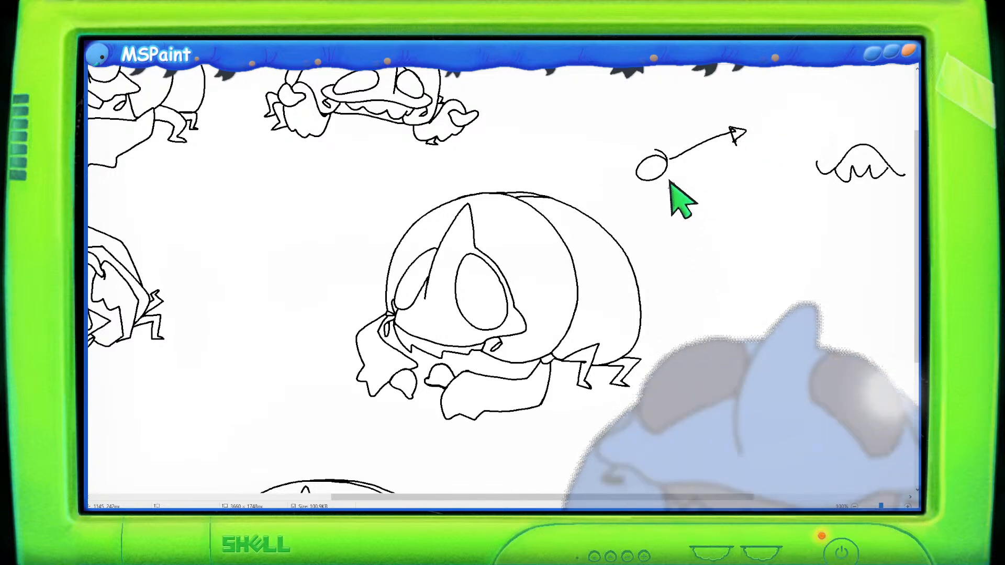
{"action": "left_click_drag", "start_coordinate": [571, 170], "coordinate": [680, 139]}
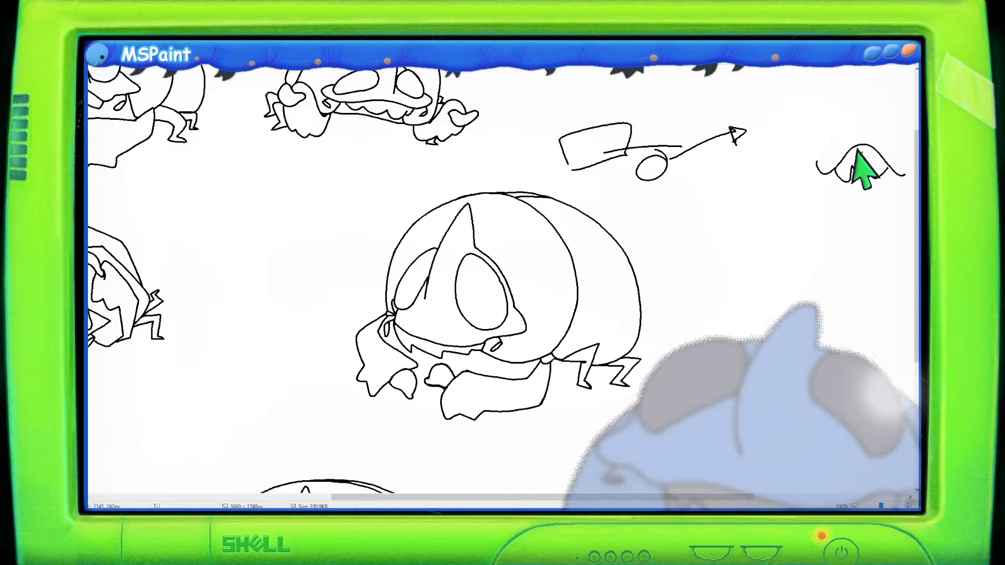
{"action": "mouse_move", "coordinate": [643, 104]}
{"action": "left_mouse_down"}
{"action": "mouse_move", "coordinate": [535, 122]}
{"action": "mouse_move", "coordinate": [540, 178]}
{"action": "mouse_move", "coordinate": [614, 185]}
{"action": "mouse_move", "coordinate": [622, 201]}
{"action": "mouse_move", "coordinate": [694, 194]}
{"action": "mouse_move", "coordinate": [713, 157]}
{"action": "mouse_move", "coordinate": [765, 151]}
{"action": "mouse_move", "coordinate": [731, 111]}
{"action": "mouse_move", "coordinate": [660, 89]}
{"action": "left_mouse_up"}
{"action": "key", "text": "Delete"}
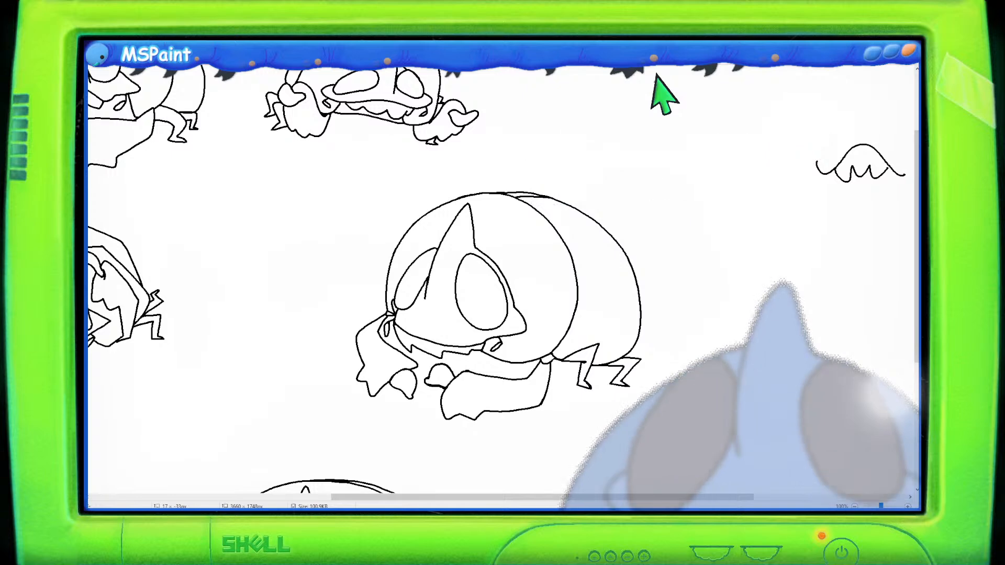
- Move the newest sketch left so it sits closer to the middle row of concept drawings
{"action": "scroll", "coordinate": [635, 178], "scroll_direction": "down", "scroll_amount": 1, "text": "ctrl"}
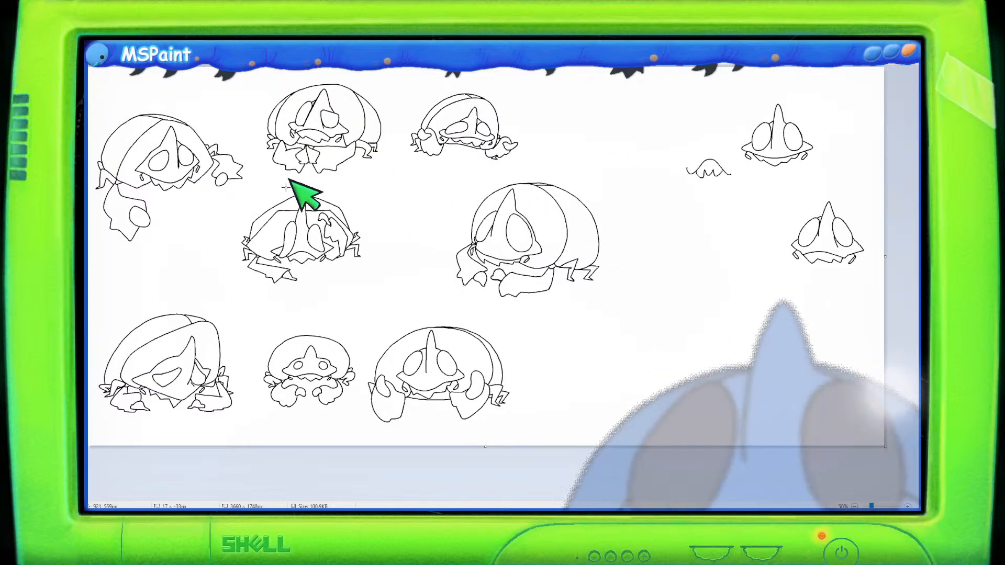
{"action": "mouse_move", "coordinate": [598, 169]}
{"action": "left_mouse_down"}
{"action": "mouse_move", "coordinate": [459, 170]}
{"action": "mouse_move", "coordinate": [449, 283]}
{"action": "mouse_move", "coordinate": [575, 318]}
{"action": "mouse_move", "coordinate": [617, 287]}
{"action": "mouse_move", "coordinate": [611, 178]}
{"action": "mouse_move", "coordinate": [600, 169]}
{"action": "left_mouse_up"}
{"action": "mouse_move", "coordinate": [549, 224]}
{"action": "left_mouse_down"}
{"action": "mouse_move", "coordinate": [482, 224]}
{"action": "mouse_move", "coordinate": [471, 209]}
{"action": "left_mouse_up"}
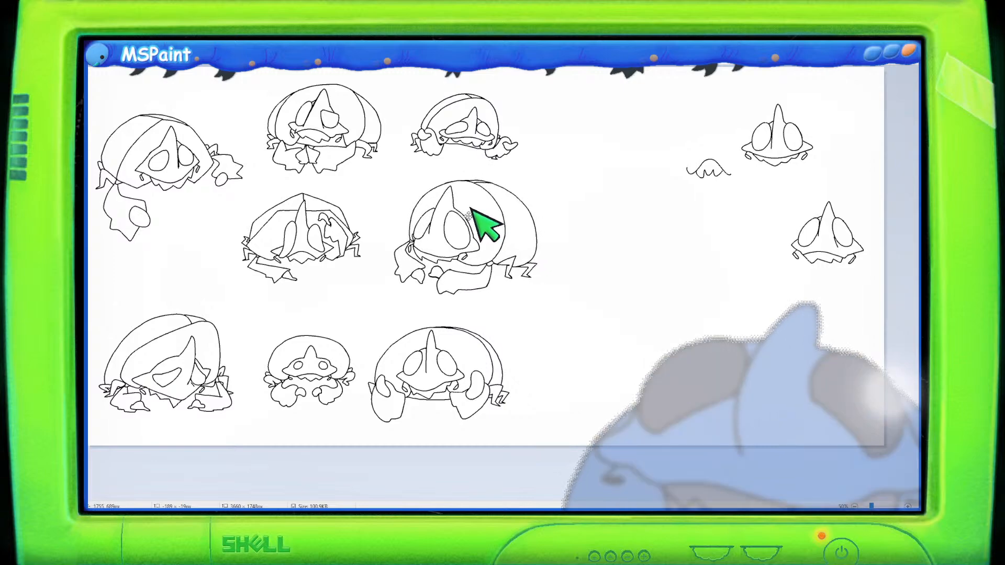
{"action": "left_click", "coordinate": [697, 253]}
{"action": "scroll", "coordinate": [698, 254], "scroll_direction": "up", "scroll_amount": 1}
{"action": "scroll", "coordinate": [697, 253], "scroll_direction": "down", "scroll_amount": 3}
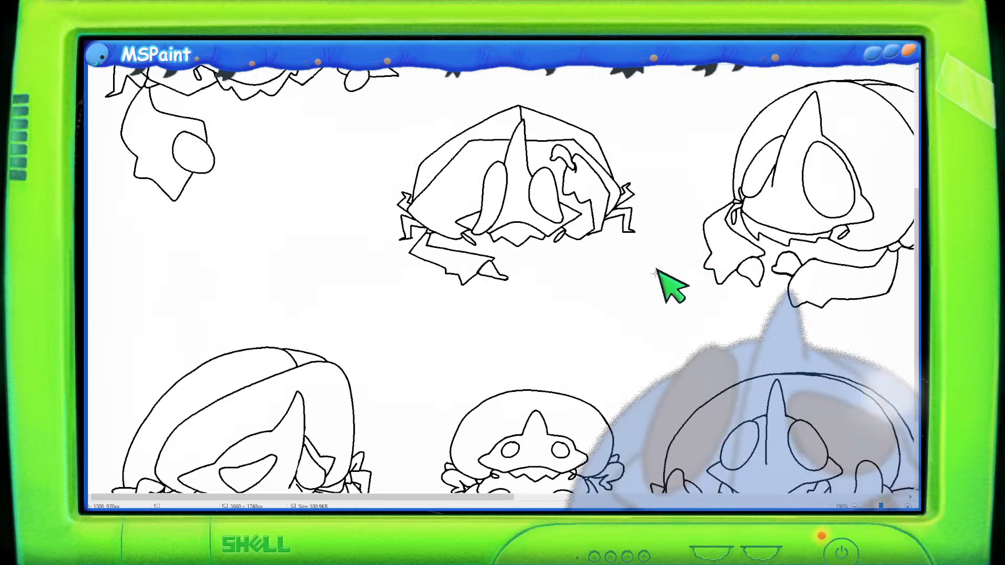
- Move the newest sketch and the angular sketch beside it further left within the middle row of concept drawings
{"action": "left_click_drag", "start_coordinate": [510, 496], "coordinate": [665, 502]}
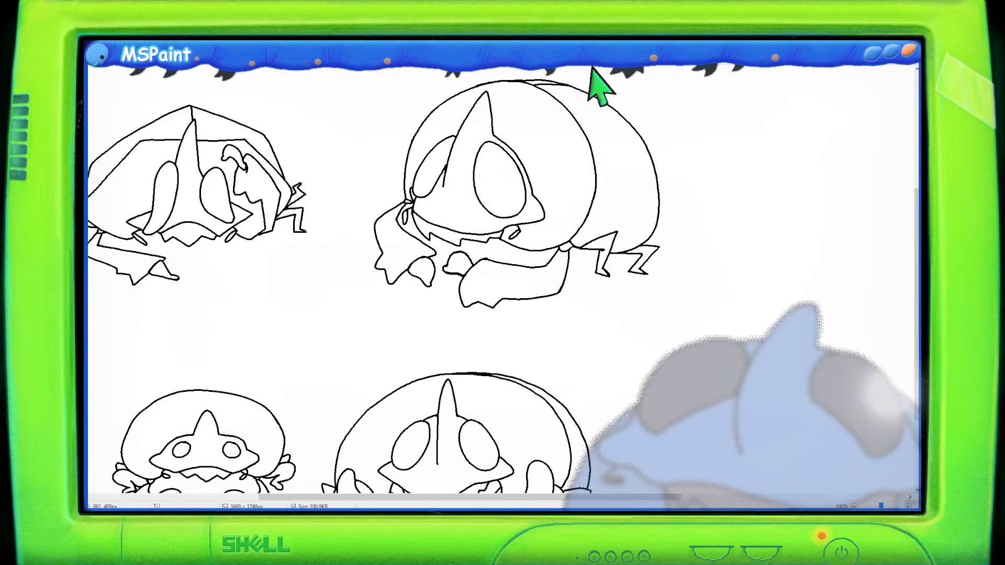
{"action": "scroll", "coordinate": [583, 86], "scroll_direction": "down", "scroll_amount": 2}
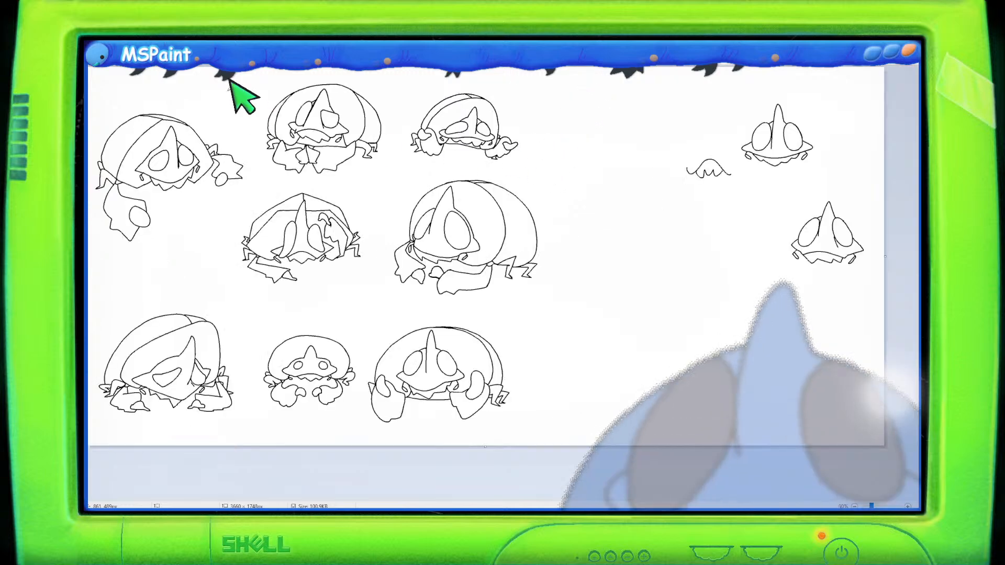
{"action": "left_click_drag", "start_coordinate": [554, 168], "coordinate": [394, 177]}
{"action": "key", "text": "ctrl+z"}
{"action": "mouse_move", "coordinate": [571, 210]}
{"action": "left_mouse_down"}
{"action": "mouse_move", "coordinate": [542, 184]}
{"action": "mouse_move", "coordinate": [413, 177]}
{"action": "left_mouse_up"}
{"action": "mouse_move", "coordinate": [597, 288]}
{"action": "left_mouse_down"}
{"action": "mouse_move", "coordinate": [553, 173]}
{"action": "mouse_move", "coordinate": [420, 180]}
{"action": "left_mouse_up"}
{"action": "mouse_move", "coordinate": [568, 307]}
{"action": "left_mouse_down"}
{"action": "mouse_move", "coordinate": [540, 196]}
{"action": "mouse_move", "coordinate": [491, 174]}
{"action": "mouse_move", "coordinate": [414, 170]}
{"action": "mouse_move", "coordinate": [390, 184]}
{"action": "mouse_move", "coordinate": [382, 298]}
{"action": "mouse_move", "coordinate": [545, 313]}
{"action": "mouse_move", "coordinate": [552, 290]}
{"action": "mouse_move", "coordinate": [507, 274]}
{"action": "left_mouse_up"}
{"action": "mouse_move", "coordinate": [338, 189]}
{"action": "left_mouse_down"}
{"action": "mouse_move", "coordinate": [253, 187]}
{"action": "mouse_move", "coordinate": [228, 270]}
{"action": "mouse_move", "coordinate": [285, 298]}
{"action": "mouse_move", "coordinate": [338, 292]}
{"action": "mouse_move", "coordinate": [483, 309]}
{"action": "mouse_move", "coordinate": [571, 272]}
{"action": "mouse_move", "coordinate": [554, 183]}
{"action": "mouse_move", "coordinate": [485, 173]}
{"action": "mouse_move", "coordinate": [490, 164]}
{"action": "mouse_move", "coordinate": [414, 167]}
{"action": "mouse_move", "coordinate": [380, 188]}
{"action": "mouse_move", "coordinate": [354, 186]}
{"action": "mouse_move", "coordinate": [314, 226]}
{"action": "left_mouse_up"}
{"action": "left_click", "coordinate": [531, 209]}
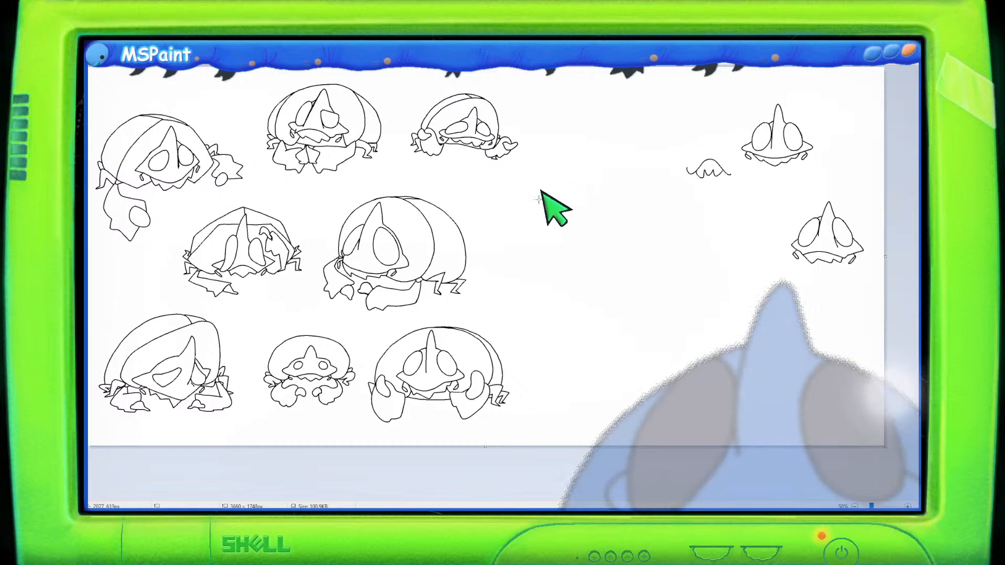
- Zoom and pan around the canvas to review the arrangement of the concept drawings
{"action": "scroll", "coordinate": [538, 207], "scroll_direction": "up", "scroll_amount": 2}
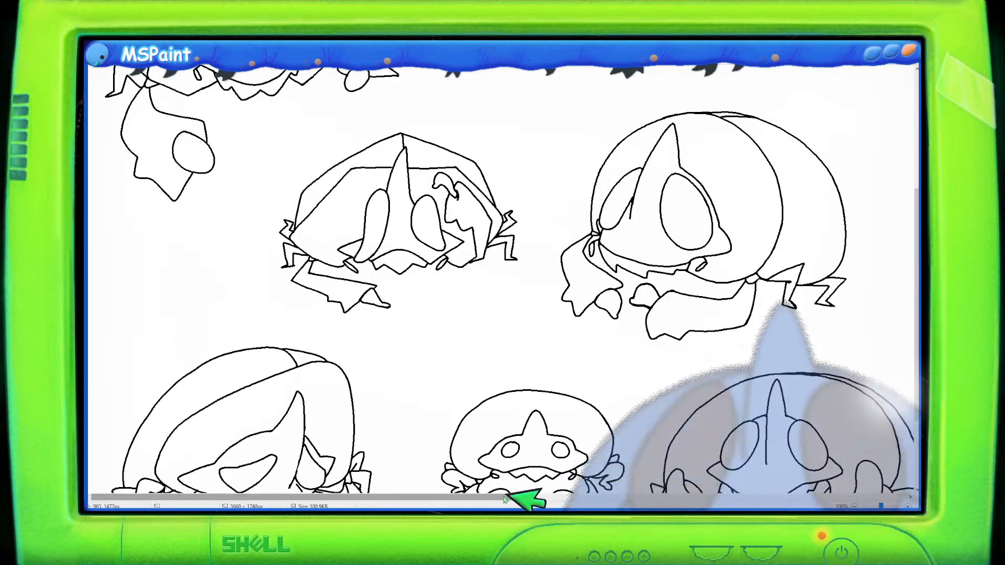
{"action": "left_click_drag", "start_coordinate": [516, 495], "coordinate": [596, 494]}
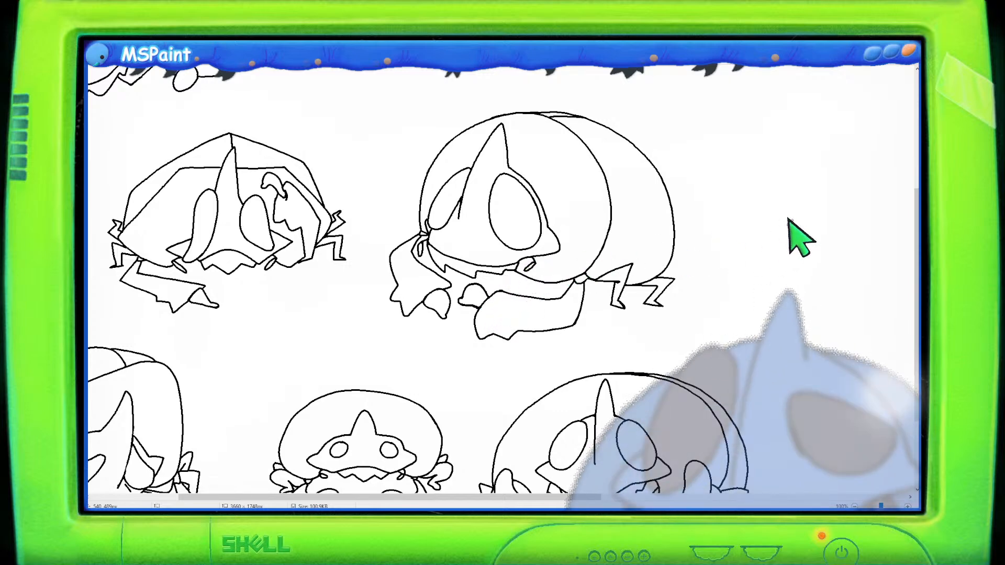
{"action": "scroll", "coordinate": [789, 223], "scroll_direction": "up", "scroll_amount": 4}
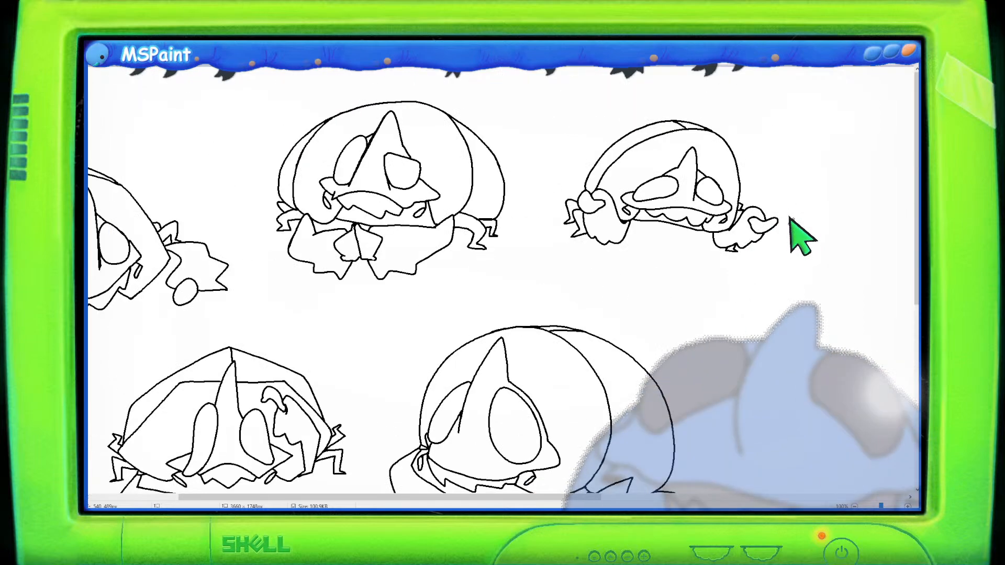
{"action": "left_click_drag", "start_coordinate": [597, 498], "coordinate": [715, 463]}
{"action": "scroll", "coordinate": [715, 463], "scroll_direction": "down", "scroll_amount": 2}
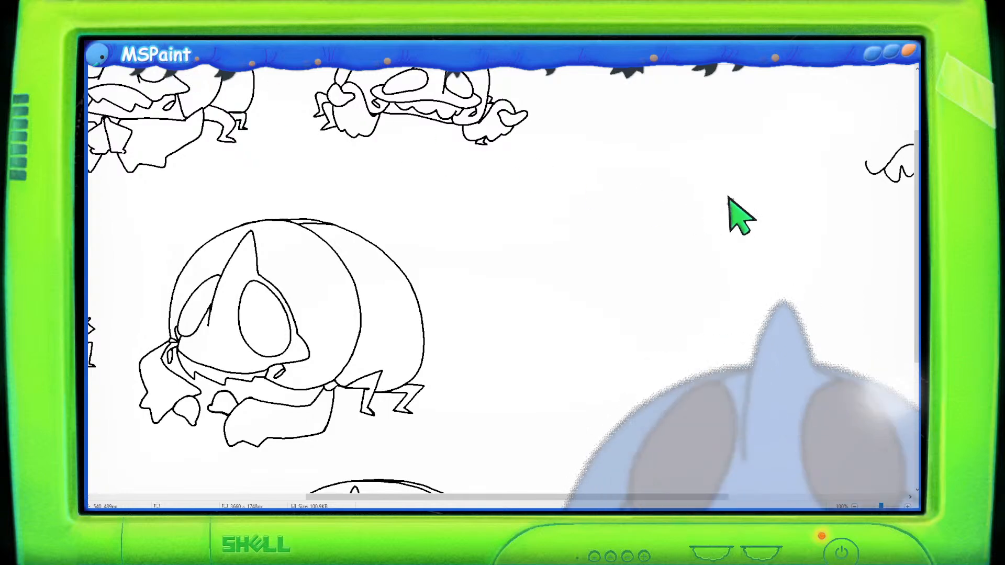
{"action": "mouse_move", "coordinate": [917, 281]}
{"action": "left_mouse_down"}
{"action": "mouse_move", "coordinate": [919, 217]}
{"action": "mouse_move", "coordinate": [916, 362]}
{"action": "mouse_move", "coordinate": [916, 313]}
{"action": "left_mouse_up"}
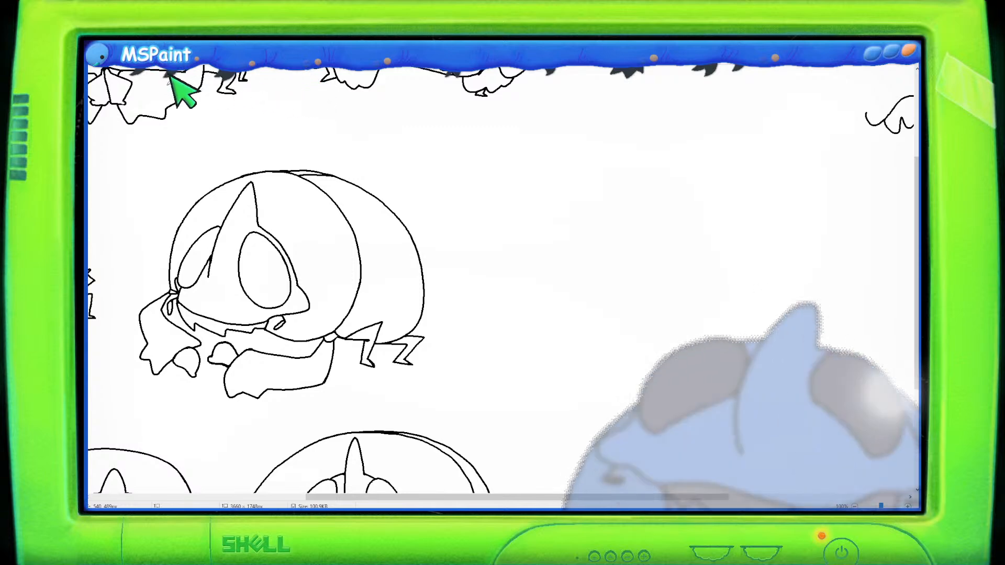
{"action": "scroll", "coordinate": [186, 128], "scroll_direction": "up", "scroll_amount": 3}
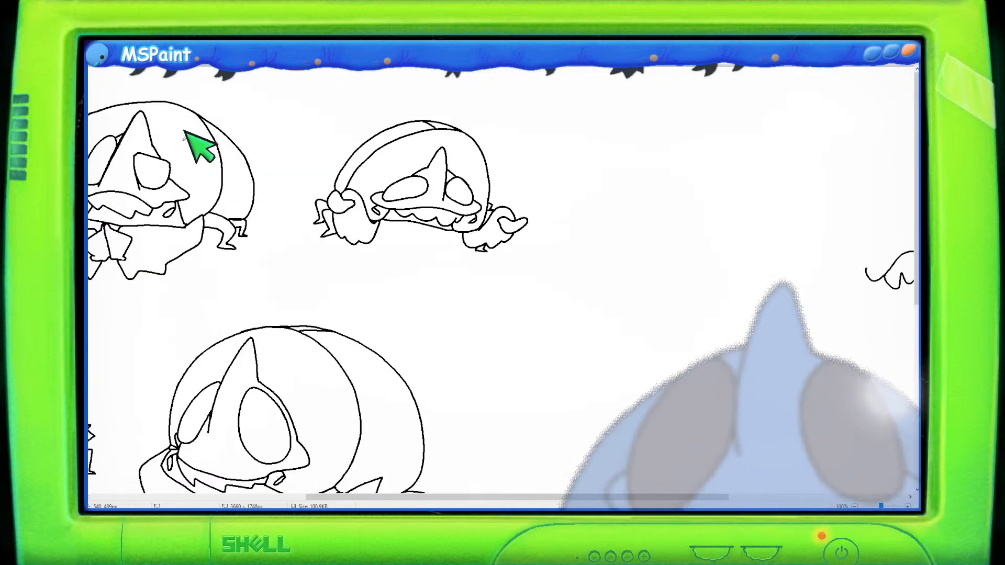
{"action": "left_click_drag", "start_coordinate": [702, 503], "coordinate": [722, 477]}
{"action": "scroll", "coordinate": [660, 427], "scroll_direction": "down", "scroll_amount": 4}
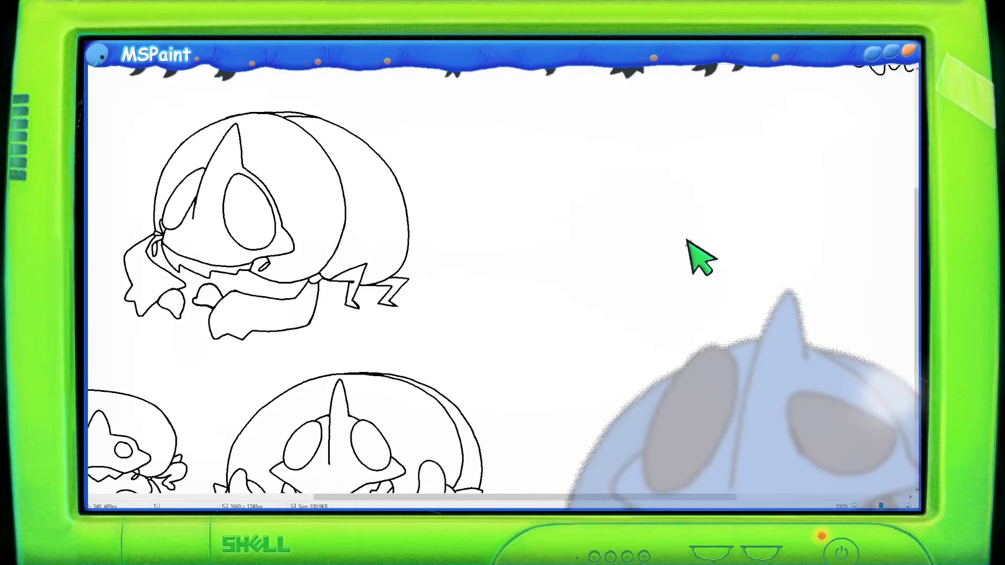
{"action": "scroll", "coordinate": [911, 259], "scroll_direction": "up", "scroll_amount": 2}
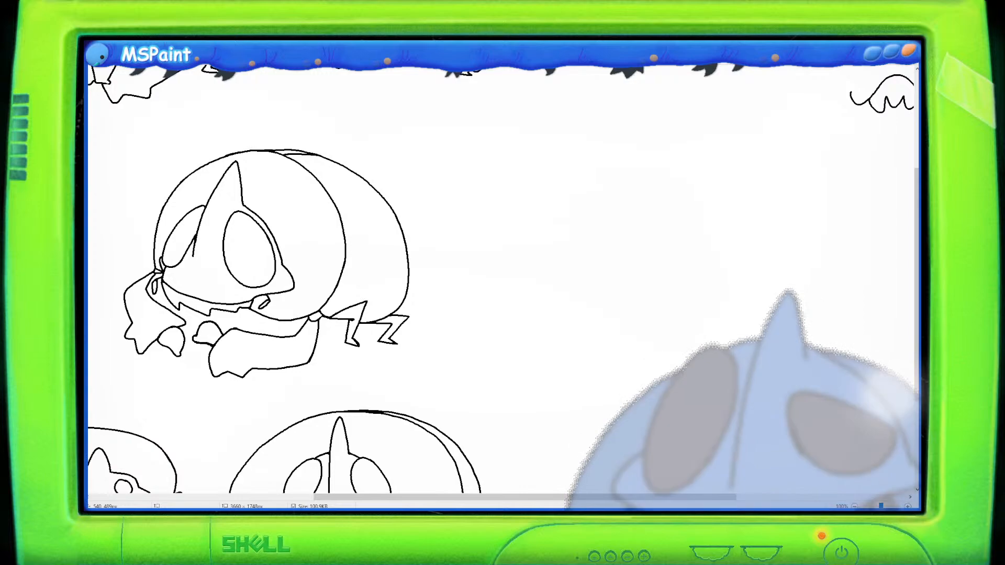
{"action": "left_click_drag", "start_coordinate": [660, 497], "coordinate": [432, 494]}
{"action": "scroll", "coordinate": [422, 366], "scroll_direction": "down", "scroll_amount": 2}
{"action": "scroll", "coordinate": [421, 367], "scroll_direction": "down", "scroll_amount": 1}
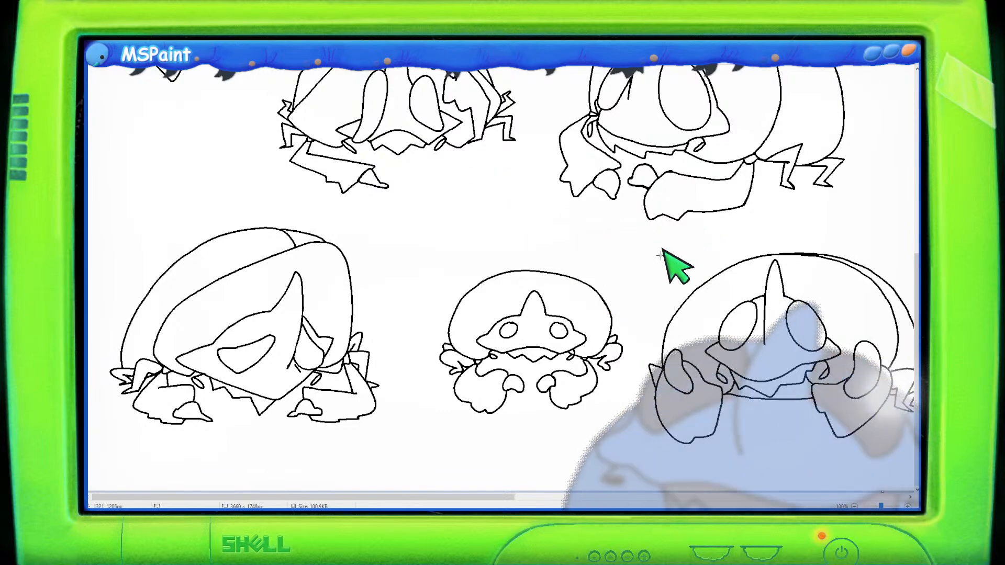
{"action": "left_click_drag", "start_coordinate": [511, 497], "coordinate": [740, 498]}
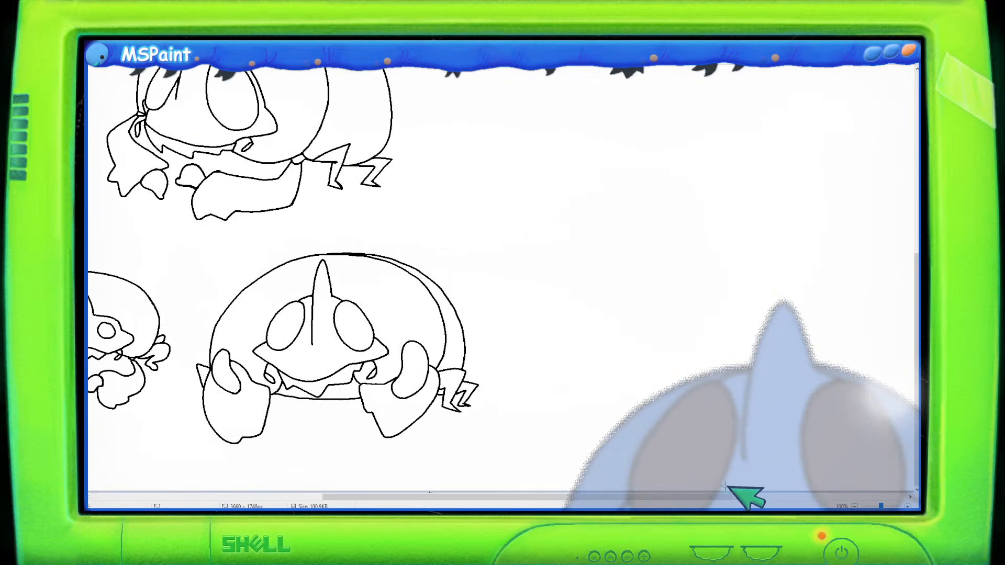
{"action": "scroll", "coordinate": [678, 390], "scroll_direction": "up", "scroll_amount": 3}
{"action": "left_click_drag", "start_coordinate": [614, 497], "coordinate": [673, 498]}
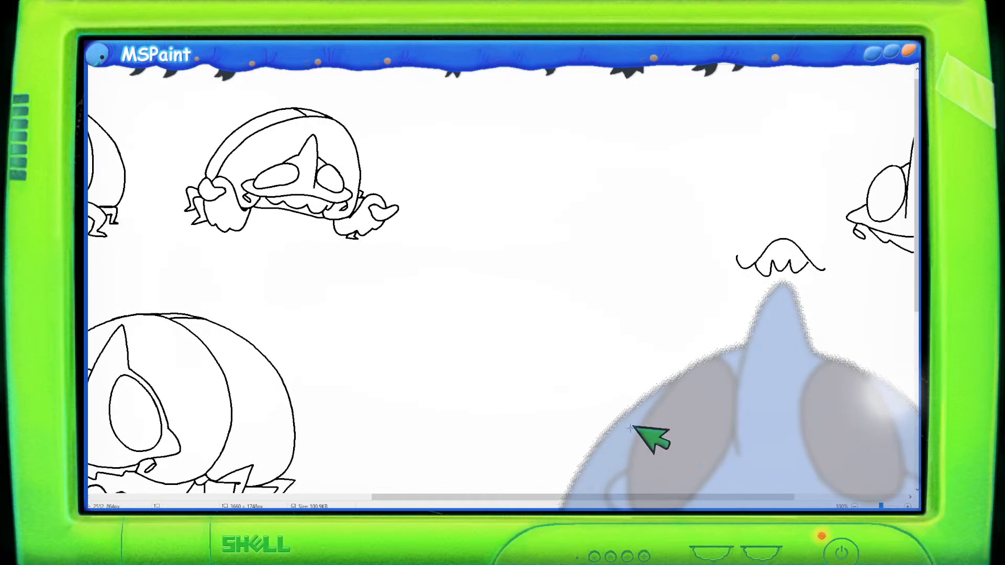
{"action": "scroll", "coordinate": [657, 448], "scroll_direction": "down", "scroll_amount": 3}
- Paste the blue character reference image and place it to the left of the wave-shaped doodle
{"action": "key", "text": "ctrl+v"}
{"action": "left_click_drag", "start_coordinate": [125, 100], "coordinate": [531, 135]}
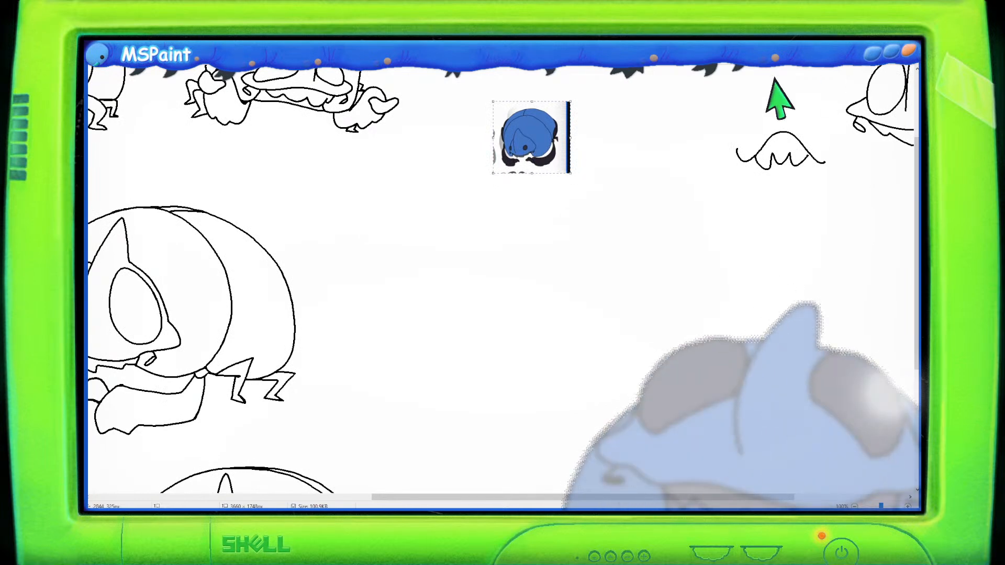
{"action": "left_click", "coordinate": [149, 39]}
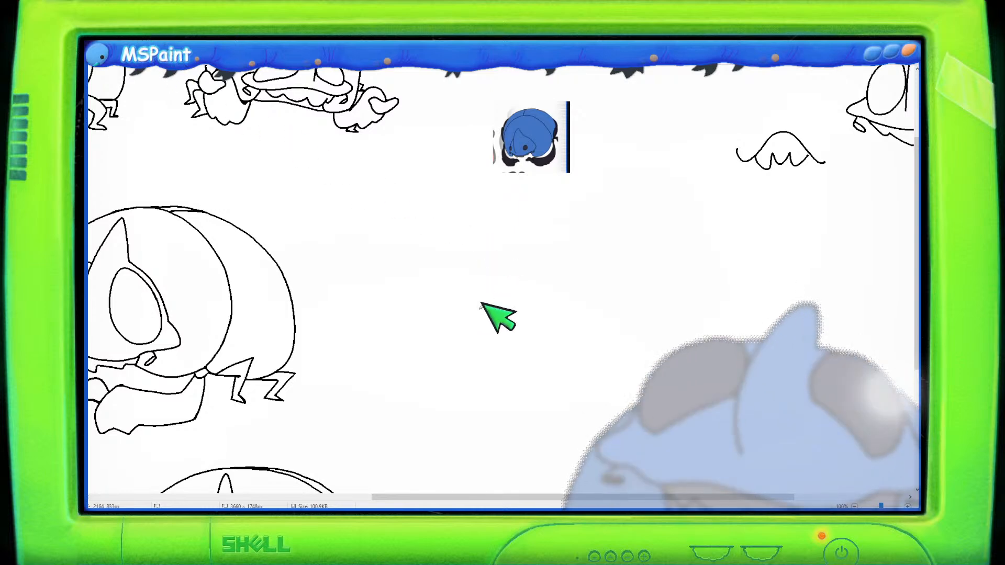
- Draw a tall pointed spike for a new small sketch below the pasted reference image
{"action": "mouse_move", "coordinate": [518, 381]}
{"action": "left_mouse_down"}
{"action": "mouse_move", "coordinate": [528, 296]}
{"action": "mouse_move", "coordinate": [515, 320]}
{"action": "mouse_move", "coordinate": [539, 319]}
{"action": "left_mouse_up"}
{"action": "key", "text": "ctrl+z"}
{"action": "key", "text": "ctrl+z"}
{"action": "mouse_move", "coordinate": [525, 384]}
{"action": "left_mouse_down"}
{"action": "mouse_move", "coordinate": [531, 283]}
{"action": "mouse_move", "coordinate": [545, 318]}
{"action": "left_mouse_up"}
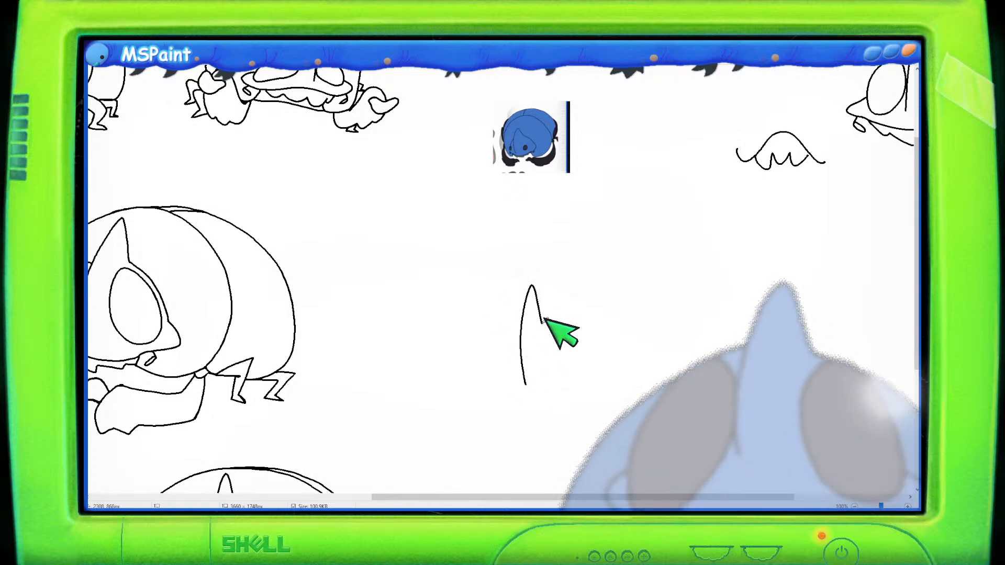
{"action": "key", "text": "ctrl+z"}
{"action": "left_click_drag", "start_coordinate": [518, 389], "coordinate": [555, 325]}
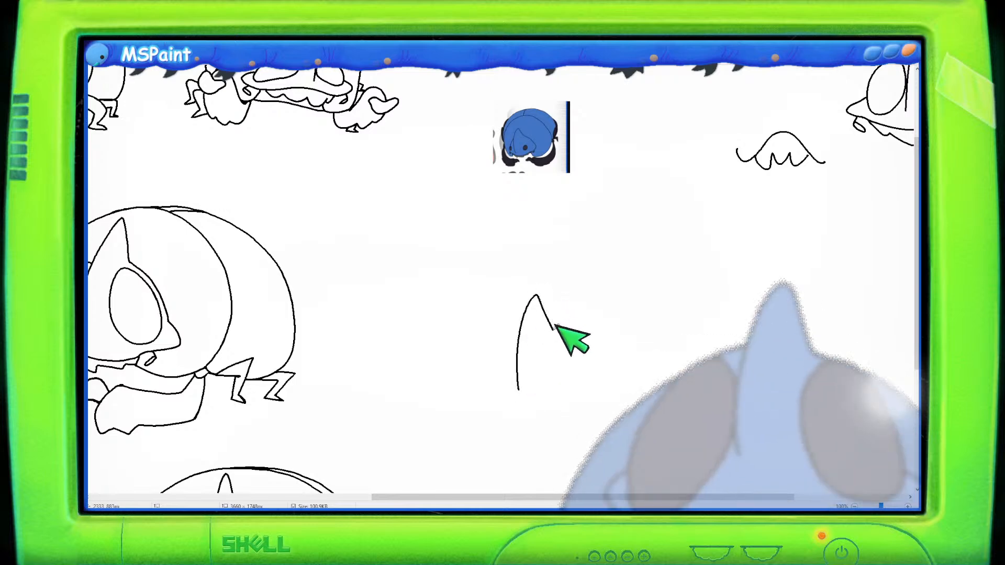
{"action": "key", "text": "ctrl+z"}
{"action": "mouse_move", "coordinate": [521, 402]}
{"action": "left_mouse_down"}
{"action": "mouse_move", "coordinate": [546, 311]}
{"action": "mouse_move", "coordinate": [556, 346]}
{"action": "left_mouse_up"}
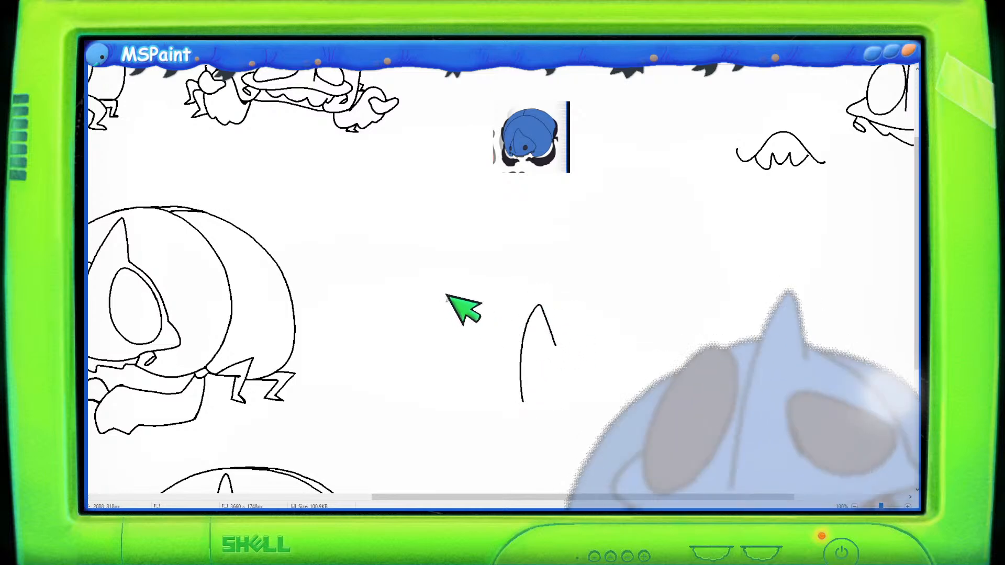
{"action": "left_click_drag", "start_coordinate": [506, 380], "coordinate": [525, 346]}
{"action": "key", "text": "ctrl+z"}
{"action": "key", "text": "ctrl+z"}
{"action": "left_click_drag", "start_coordinate": [508, 380], "coordinate": [523, 348]}
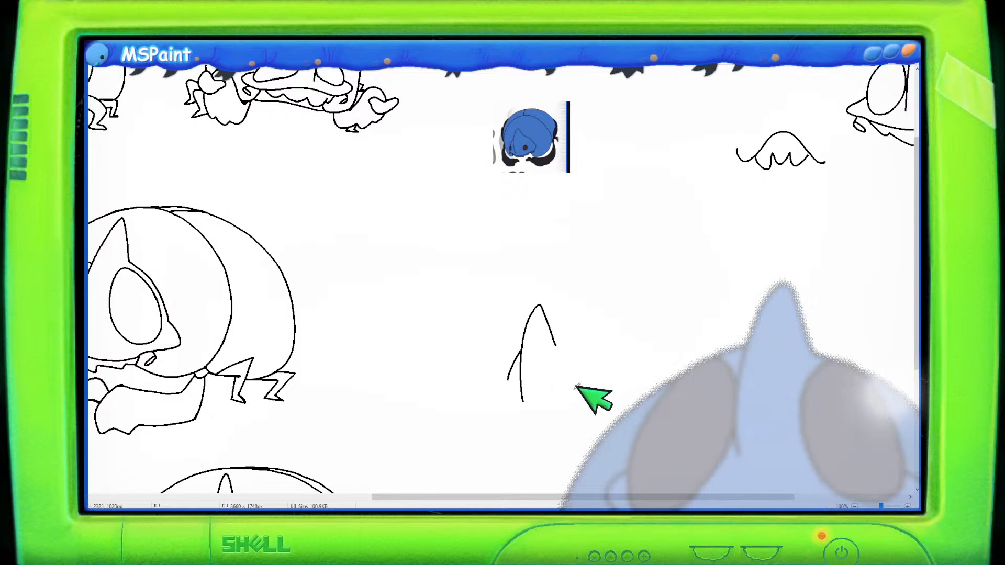
- Add two small round eyes and outline the head's sides and rounded bottom around the spike
{"action": "left_click_drag", "start_coordinate": [571, 386], "coordinate": [570, 387]}
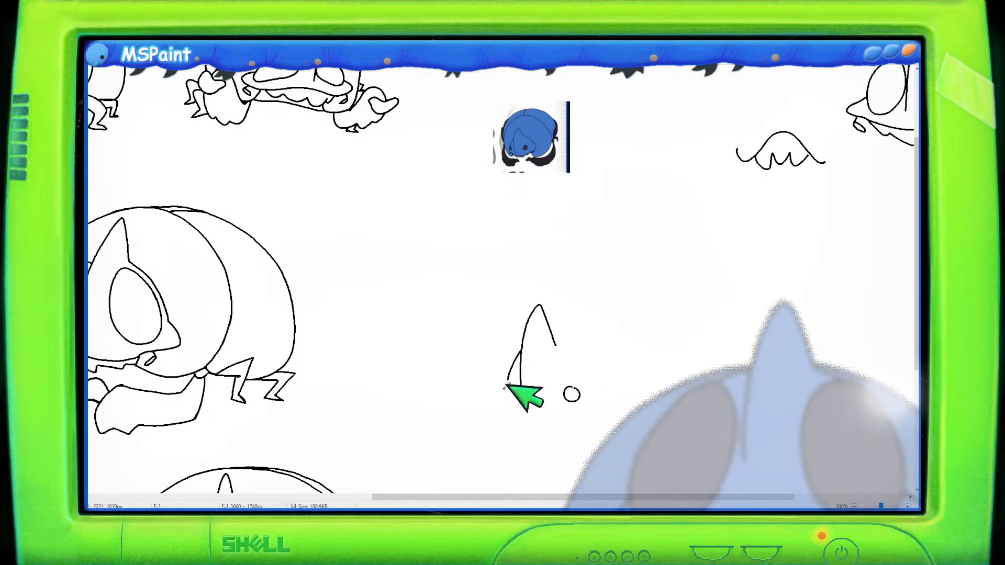
{"action": "left_click_drag", "start_coordinate": [506, 387], "coordinate": [509, 386]}
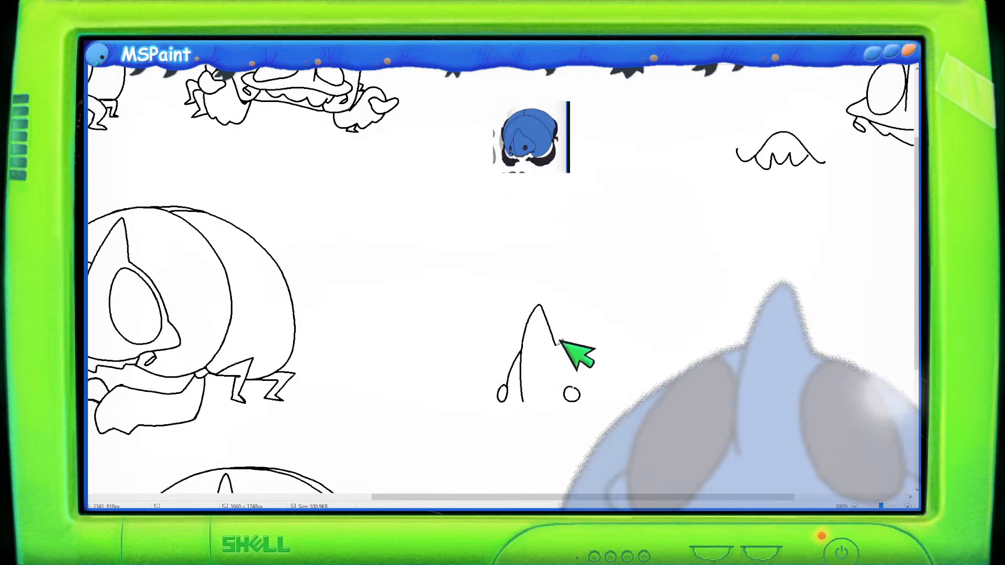
{"action": "left_click_drag", "start_coordinate": [571, 348], "coordinate": [607, 386]}
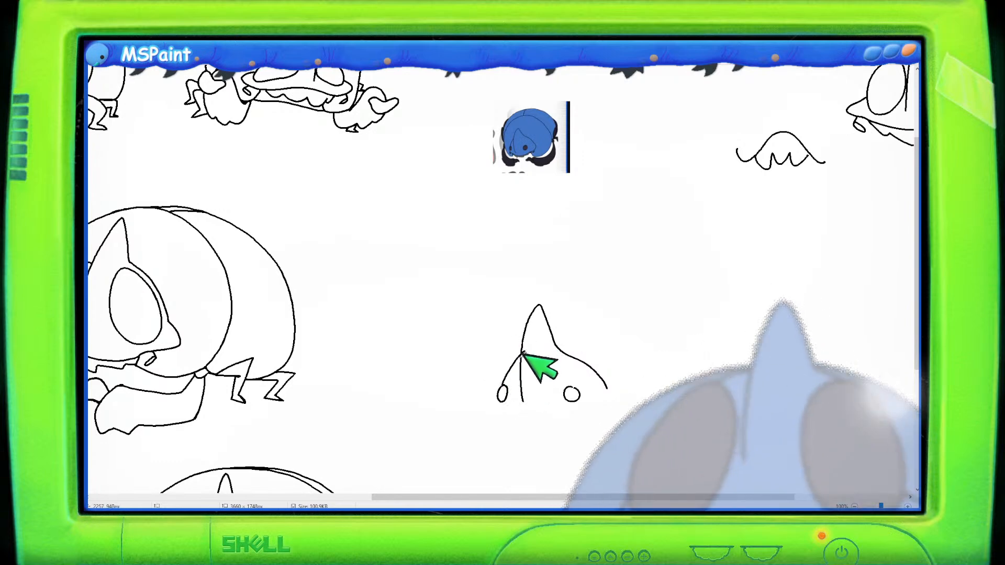
{"action": "left_click_drag", "start_coordinate": [506, 380], "coordinate": [523, 349]}
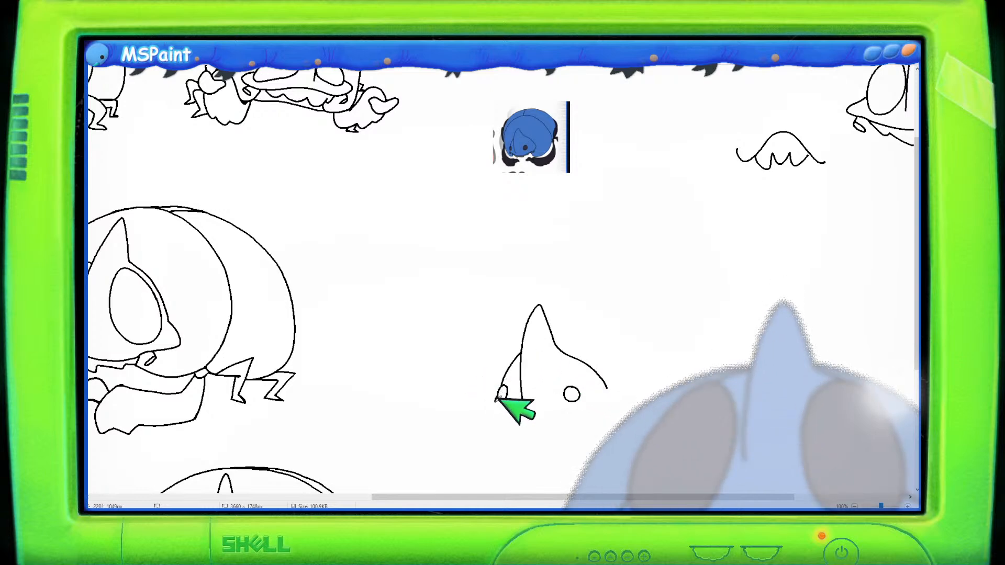
{"action": "mouse_move", "coordinate": [506, 413]}
{"action": "left_mouse_down"}
{"action": "mouse_move", "coordinate": [540, 425]}
{"action": "mouse_move", "coordinate": [566, 420]}
{"action": "mouse_move", "coordinate": [610, 387]}
{"action": "left_mouse_up"}
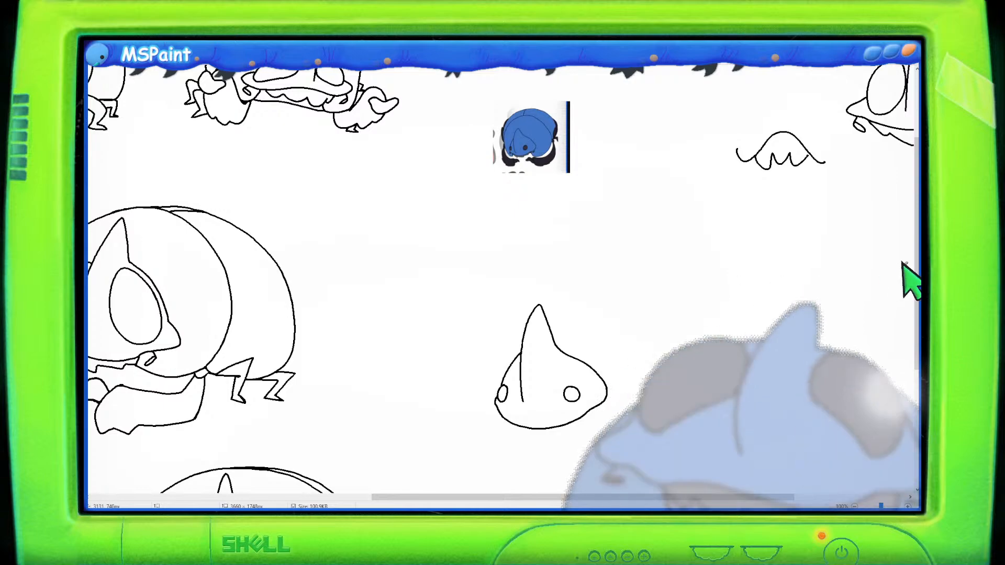
- Draw a jagged fringe along the head's lower edge with small curls at each side
{"action": "scroll", "coordinate": [913, 314], "scroll_direction": "down", "scroll_amount": 3}
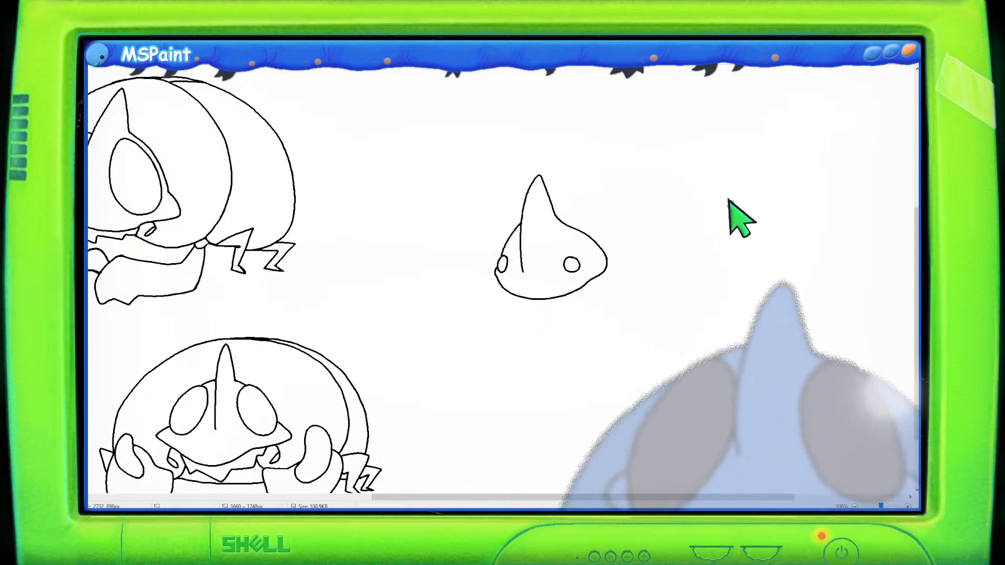
{"action": "left_click_drag", "start_coordinate": [727, 199], "coordinate": [737, 219]}
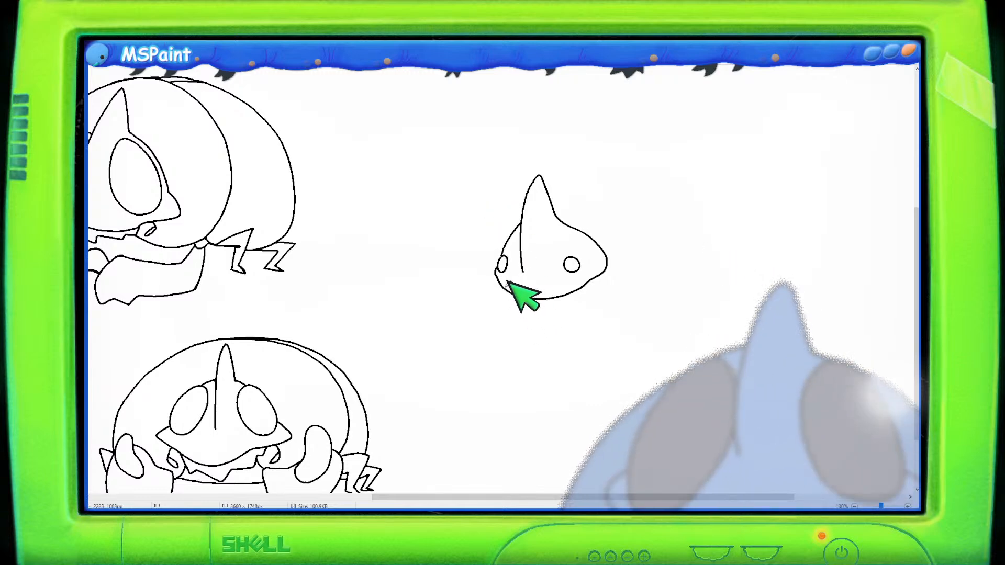
{"action": "mouse_move", "coordinate": [516, 298]}
{"action": "left_mouse_down"}
{"action": "mouse_move", "coordinate": [568, 299]}
{"action": "mouse_move", "coordinate": [579, 290]}
{"action": "left_mouse_up"}
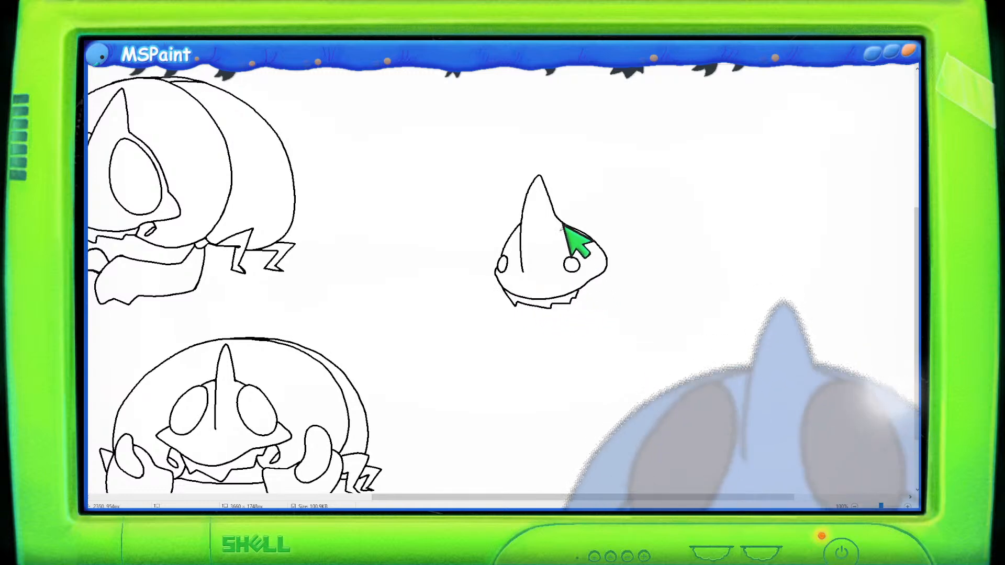
{"action": "left_click_drag", "start_coordinate": [496, 279], "coordinate": [496, 281]}
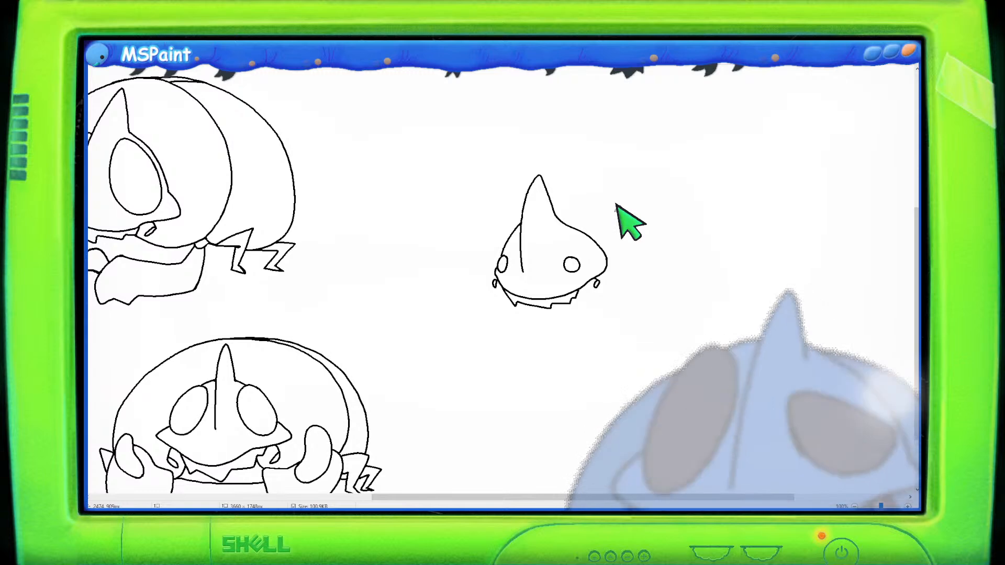
- Draw a large rounded dome enclosing the new head sketch
{"action": "scroll", "coordinate": [628, 217], "scroll_direction": "up", "scroll_amount": 4}
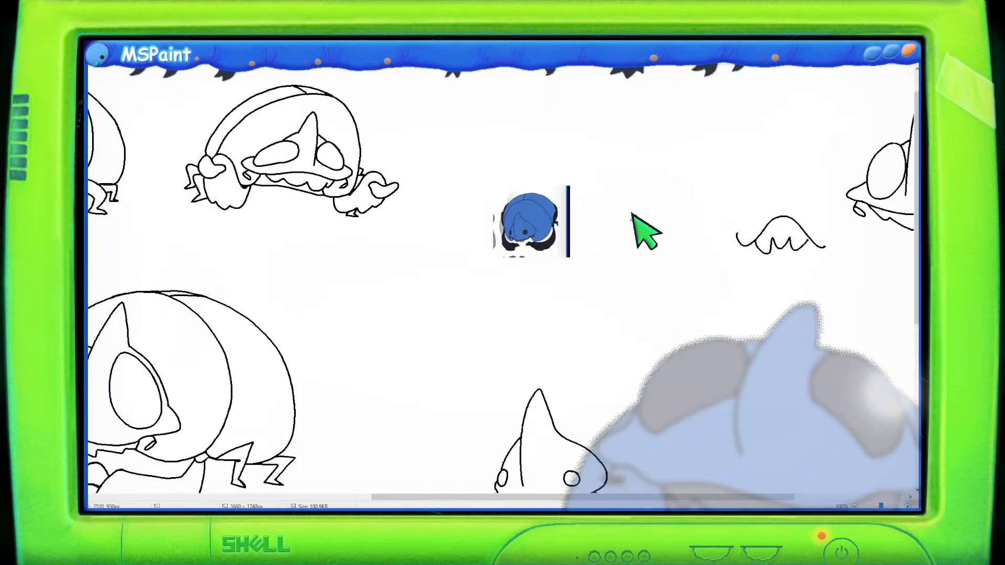
{"action": "scroll", "coordinate": [654, 228], "scroll_direction": "down", "scroll_amount": 2}
{"action": "scroll", "coordinate": [502, 288], "scroll_direction": "up", "scroll_amount": 1}
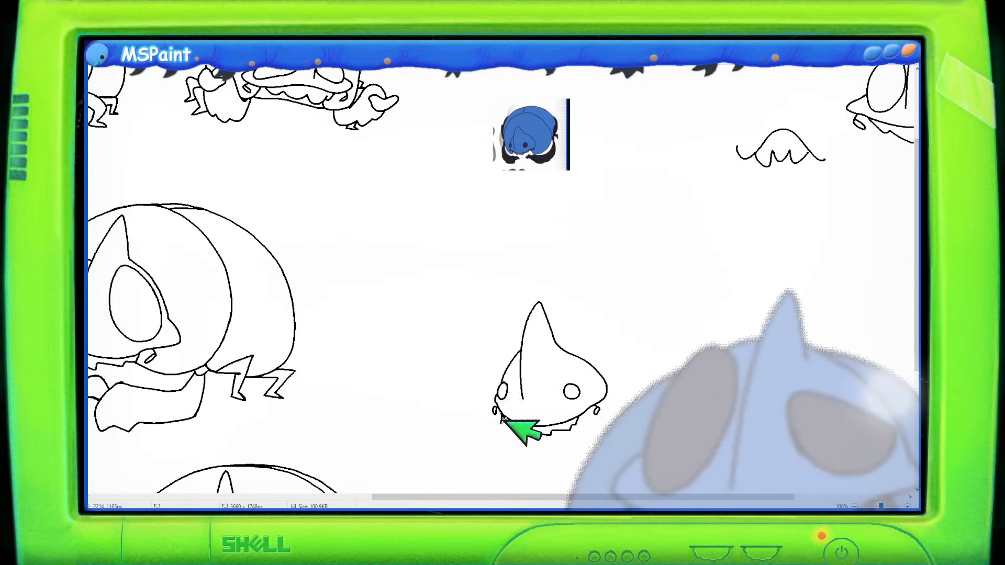
{"action": "mouse_move", "coordinate": [501, 421]}
{"action": "left_mouse_down"}
{"action": "mouse_move", "coordinate": [462, 365]}
{"action": "mouse_move", "coordinate": [463, 331]}
{"action": "mouse_move", "coordinate": [480, 293]}
{"action": "mouse_move", "coordinate": [535, 256]}
{"action": "left_mouse_up"}
{"action": "key", "text": "ctrl+z"}
{"action": "mouse_move", "coordinate": [517, 426]}
{"action": "left_mouse_down"}
{"action": "mouse_move", "coordinate": [475, 400]}
{"action": "mouse_move", "coordinate": [469, 363]}
{"action": "mouse_move", "coordinate": [494, 292]}
{"action": "mouse_move", "coordinate": [517, 273]}
{"action": "mouse_move", "coordinate": [578, 257]}
{"action": "mouse_move", "coordinate": [642, 281]}
{"action": "left_mouse_up"}
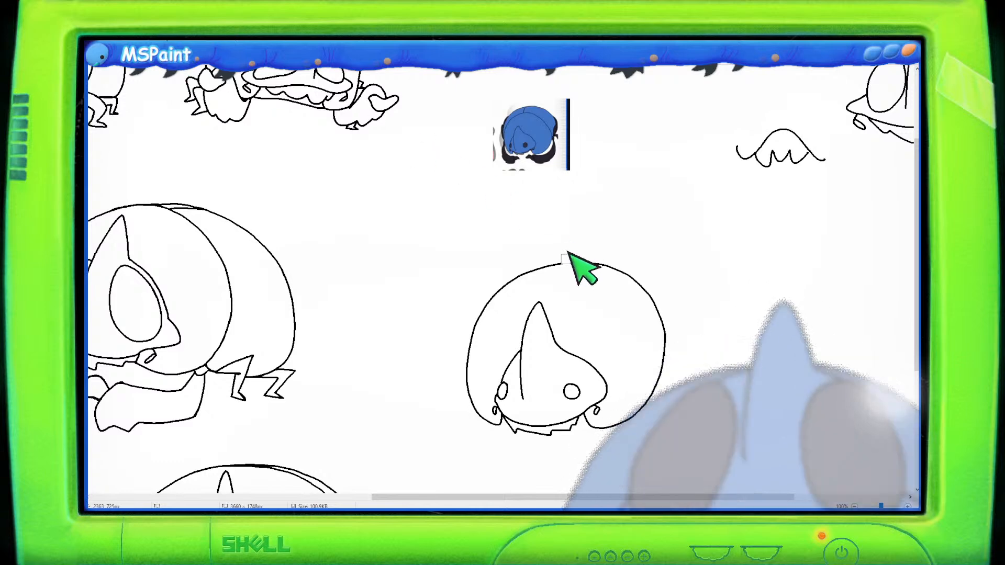
{"action": "mouse_move", "coordinate": [535, 262]}
{"action": "left_mouse_down"}
{"action": "mouse_move", "coordinate": [576, 251]}
{"action": "mouse_move", "coordinate": [626, 270]}
{"action": "mouse_move", "coordinate": [666, 333]}
{"action": "left_mouse_up"}
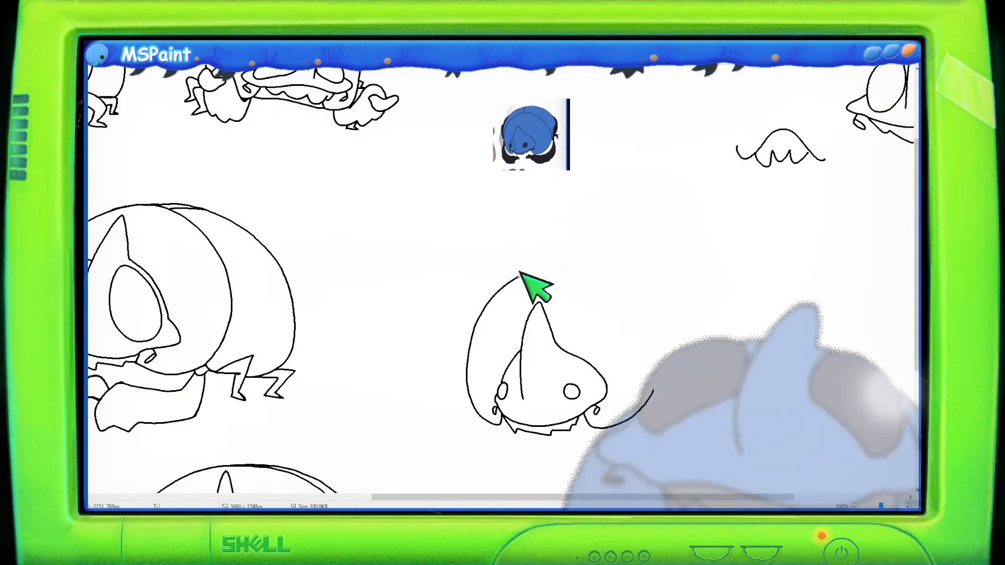
{"action": "mouse_move", "coordinate": [523, 271]}
{"action": "left_mouse_down"}
{"action": "mouse_move", "coordinate": [556, 264]}
{"action": "mouse_move", "coordinate": [519, 273]}
{"action": "mouse_move", "coordinate": [605, 266]}
{"action": "mouse_move", "coordinate": [634, 289]}
{"action": "left_mouse_up"}
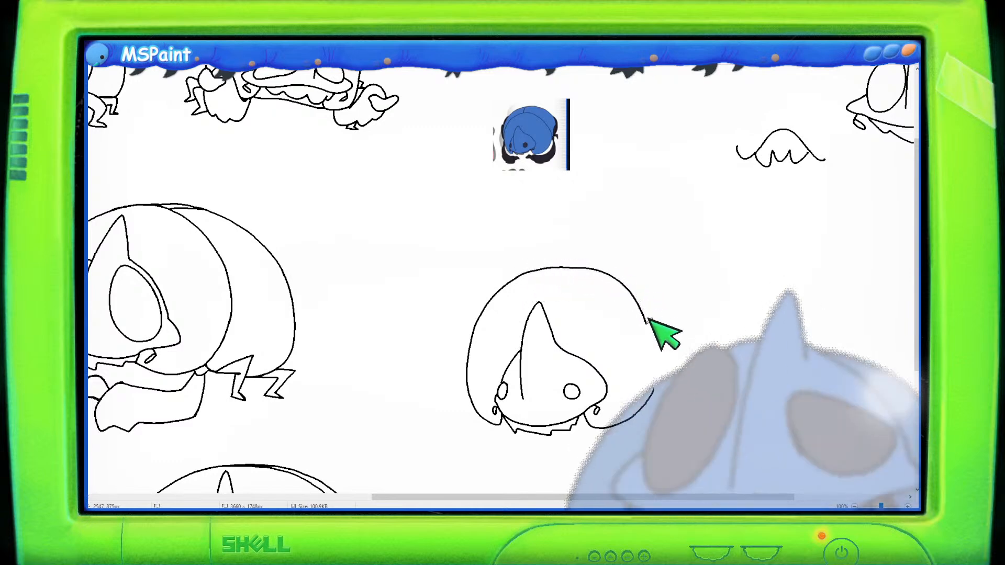
{"action": "key", "text": "ctrl+z"}
{"action": "mouse_move", "coordinate": [521, 270]}
{"action": "left_mouse_down"}
{"action": "mouse_move", "coordinate": [588, 262]}
{"action": "mouse_move", "coordinate": [626, 278]}
{"action": "mouse_move", "coordinate": [650, 320]}
{"action": "mouse_move", "coordinate": [652, 336]}
{"action": "mouse_move", "coordinate": [629, 305]}
{"action": "mouse_move", "coordinate": [648, 340]}
{"action": "left_mouse_up"}
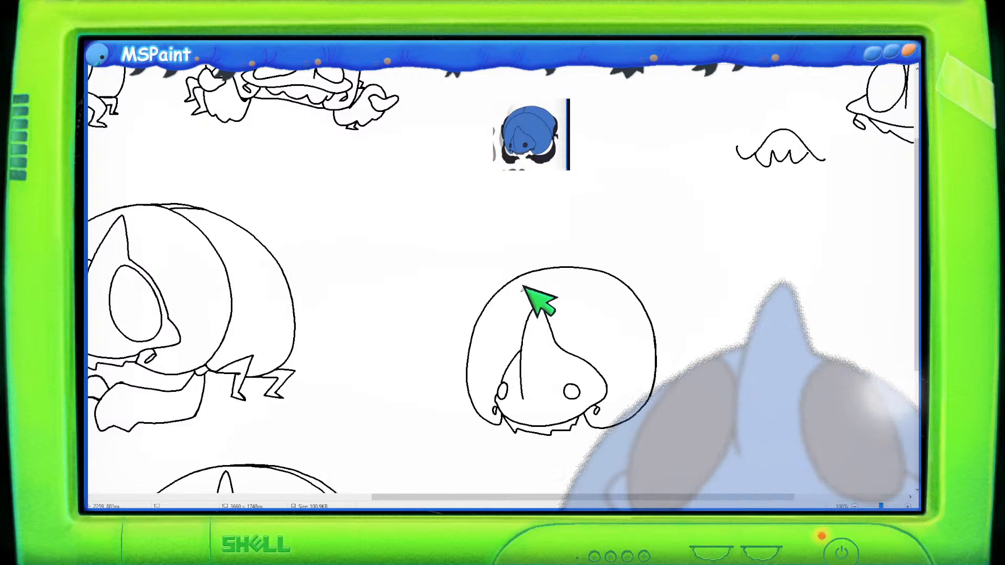
{"action": "mouse_move", "coordinate": [471, 382]}
{"action": "left_mouse_down"}
{"action": "mouse_move", "coordinate": [464, 339]}
{"action": "mouse_move", "coordinate": [499, 255]}
{"action": "mouse_move", "coordinate": [559, 220]}
{"action": "left_mouse_up"}
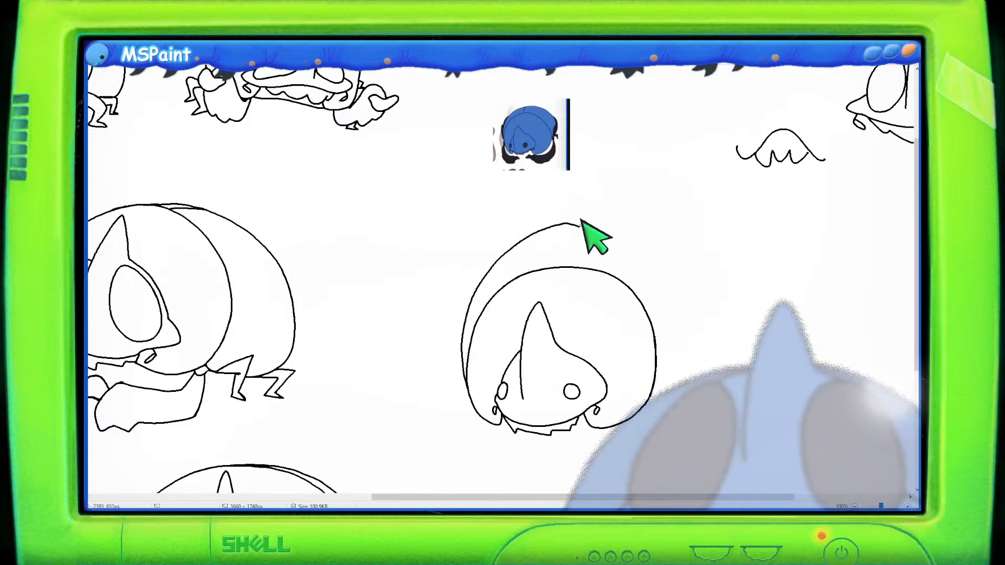
{"action": "key", "text": "ctrl+z"}
{"action": "mouse_move", "coordinate": [477, 382]}
{"action": "left_mouse_down"}
{"action": "mouse_move", "coordinate": [473, 300]}
{"action": "mouse_move", "coordinate": [520, 244]}
{"action": "mouse_move", "coordinate": [578, 230]}
{"action": "left_mouse_up"}
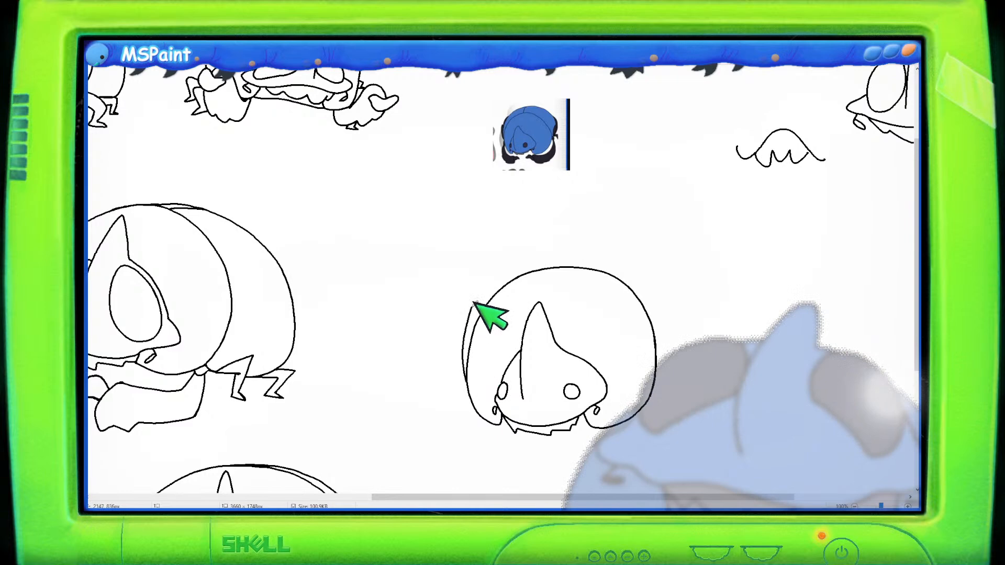
{"action": "key", "text": "ctrl+z"}
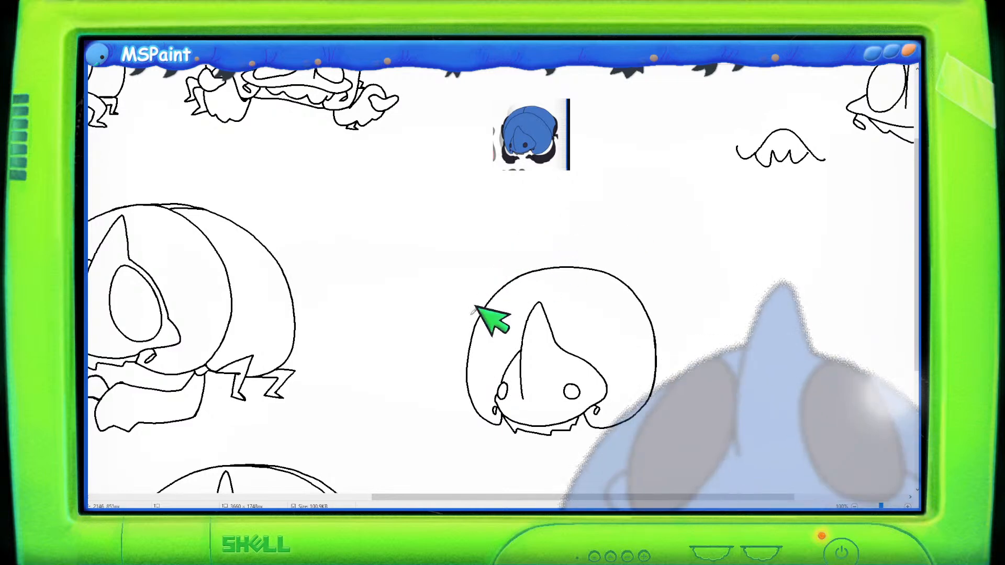
{"action": "mouse_move", "coordinate": [470, 386]}
{"action": "left_mouse_down"}
{"action": "mouse_move", "coordinate": [461, 335]}
{"action": "mouse_move", "coordinate": [480, 275]}
{"action": "mouse_move", "coordinate": [518, 244]}
{"action": "mouse_move", "coordinate": [567, 234]}
{"action": "mouse_move", "coordinate": [632, 243]}
{"action": "mouse_move", "coordinate": [676, 292]}
{"action": "left_mouse_up"}
{"action": "key", "text": "ctrl+z"}
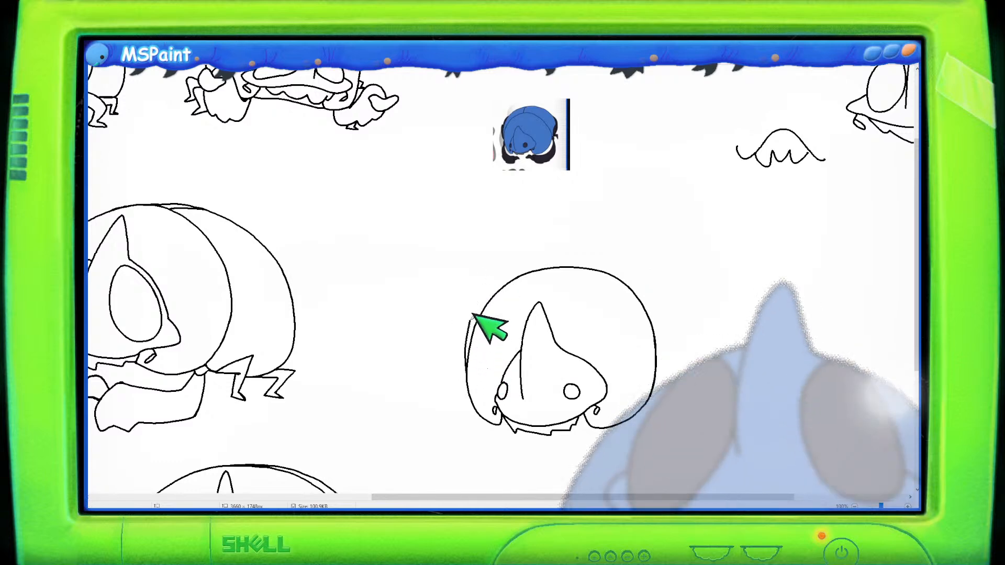
- Draw a second outer rim line curving over the top of the dome and down its right side
{"action": "mouse_move", "coordinate": [466, 366]}
{"action": "left_mouse_down"}
{"action": "mouse_move", "coordinate": [473, 316]}
{"action": "mouse_move", "coordinate": [506, 260]}
{"action": "mouse_move", "coordinate": [580, 235]}
{"action": "mouse_move", "coordinate": [634, 258]}
{"action": "left_mouse_up"}
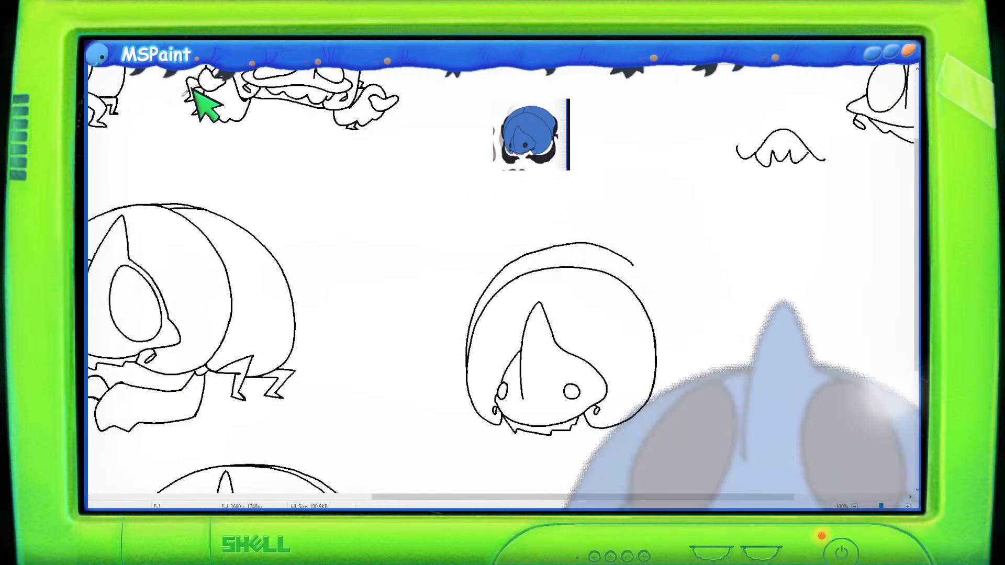
{"action": "mouse_move", "coordinate": [510, 246]}
{"action": "left_mouse_down"}
{"action": "mouse_move", "coordinate": [554, 230]}
{"action": "mouse_move", "coordinate": [602, 234]}
{"action": "left_mouse_up"}
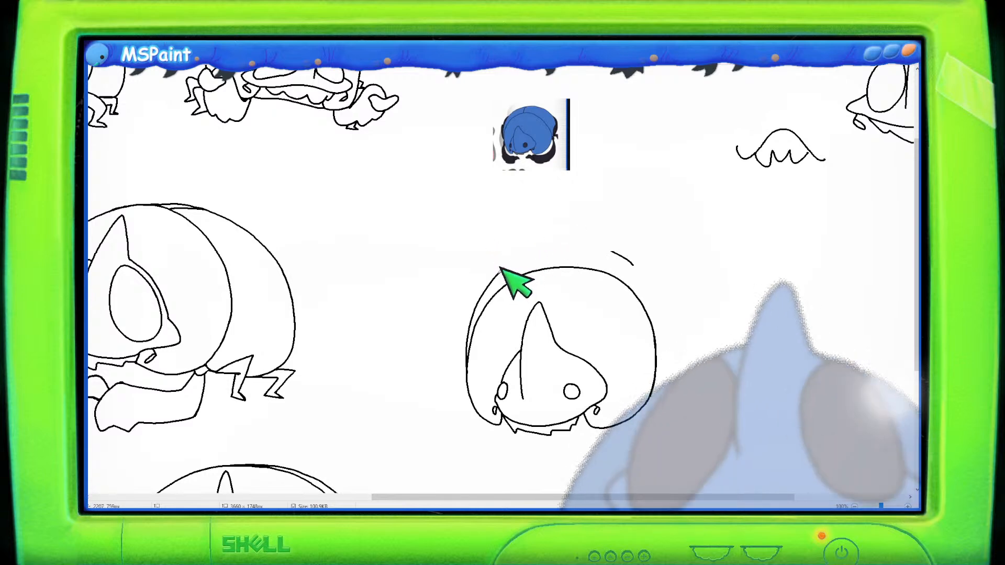
{"action": "mouse_move", "coordinate": [502, 269]}
{"action": "left_mouse_down"}
{"action": "mouse_move", "coordinate": [558, 242]}
{"action": "mouse_move", "coordinate": [620, 248]}
{"action": "left_mouse_up"}
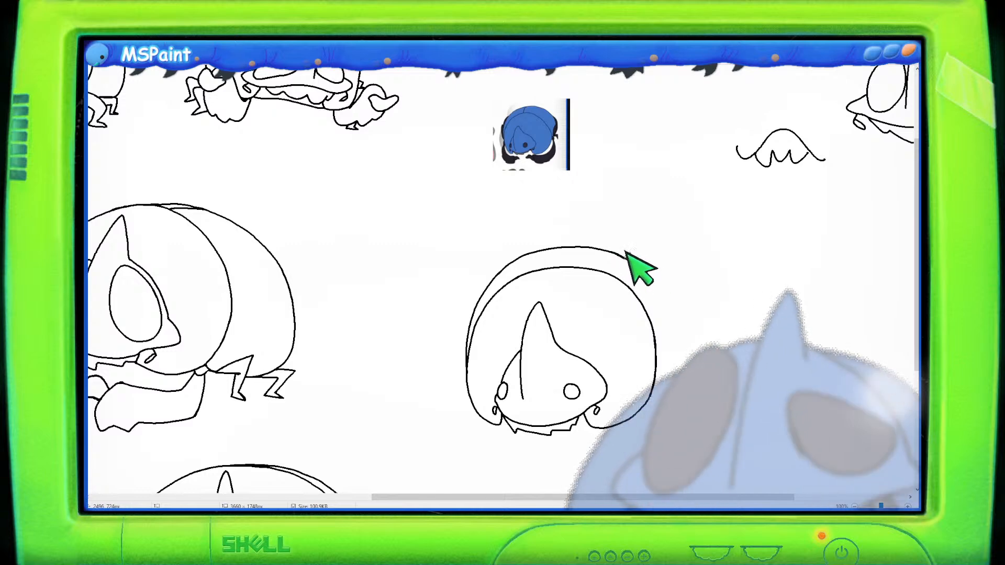
{"action": "mouse_move", "coordinate": [645, 268]}
{"action": "left_mouse_down"}
{"action": "mouse_move", "coordinate": [658, 297]}
{"action": "mouse_move", "coordinate": [658, 344]}
{"action": "left_mouse_up"}
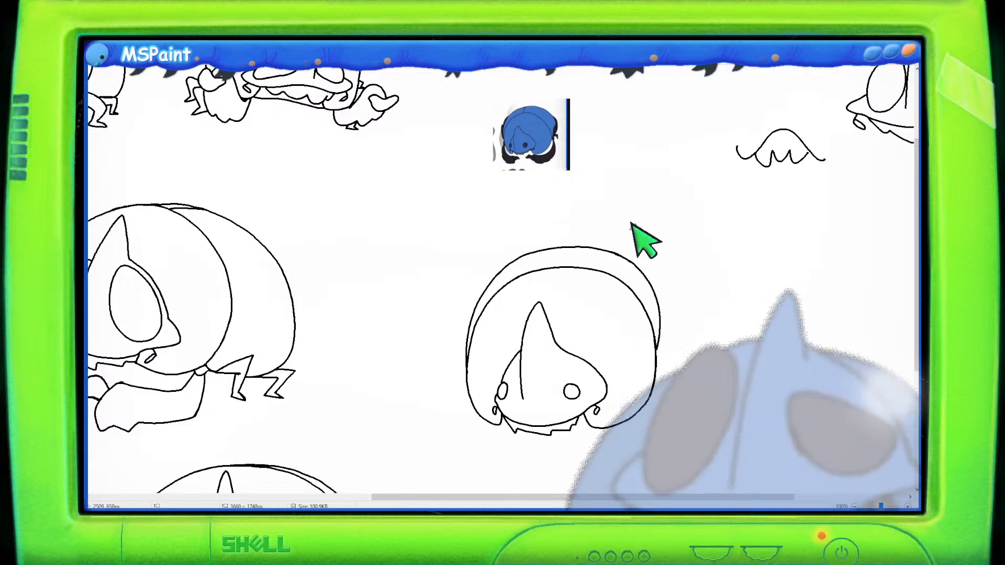
{"action": "mouse_move", "coordinate": [619, 249]}
{"action": "left_mouse_down"}
{"action": "mouse_move", "coordinate": [646, 263]}
{"action": "mouse_move", "coordinate": [661, 293]}
{"action": "left_mouse_up"}
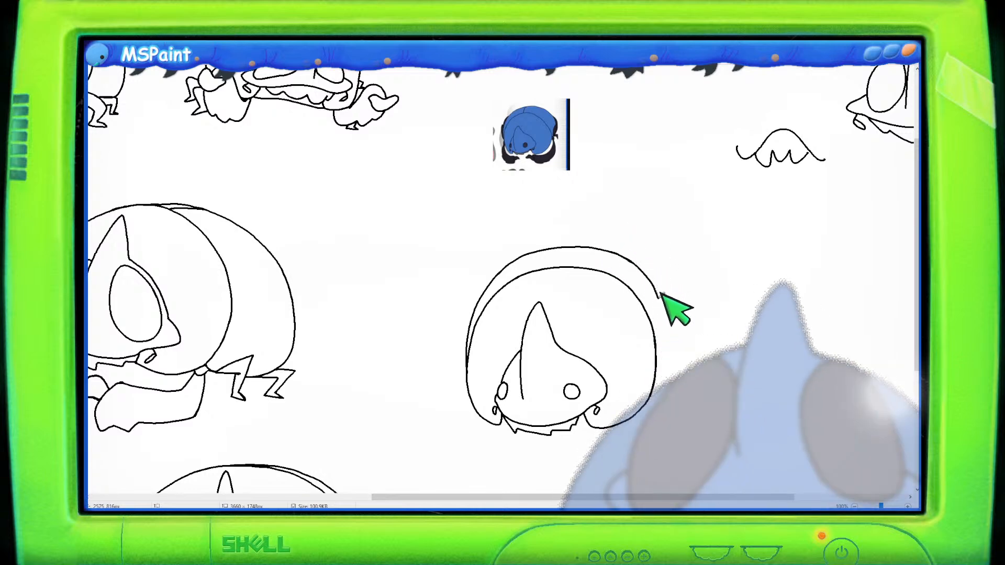
{"action": "left_click_drag", "start_coordinate": [661, 345], "coordinate": [658, 372]}
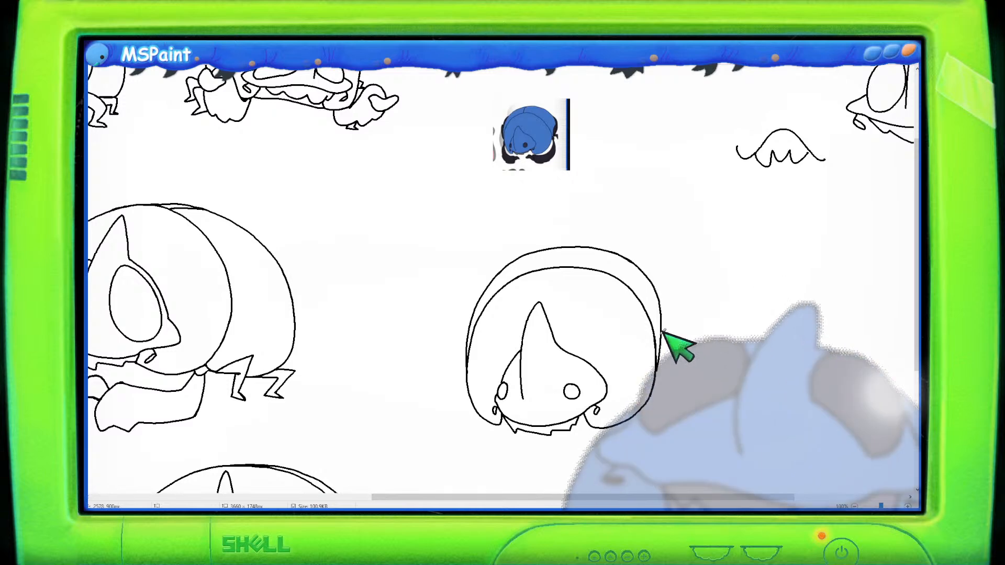
- Erase the rough top-right section of the outer rim and try redrawing its top curve
{"action": "left_click", "coordinate": [172, 44]}
{"action": "left_click_drag", "start_coordinate": [597, 246], "coordinate": [653, 260]}
{"action": "left_click", "coordinate": [154, 43]}
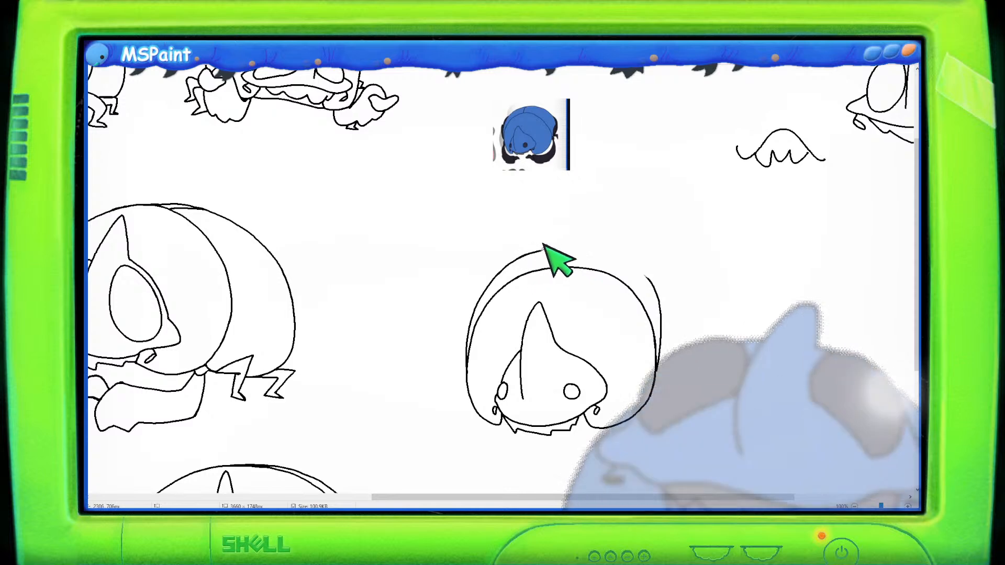
{"action": "mouse_move", "coordinate": [519, 255]}
{"action": "left_mouse_down"}
{"action": "mouse_move", "coordinate": [568, 238]}
{"action": "mouse_move", "coordinate": [639, 258]}
{"action": "left_mouse_up"}
{"action": "key", "text": "ctrl+z"}
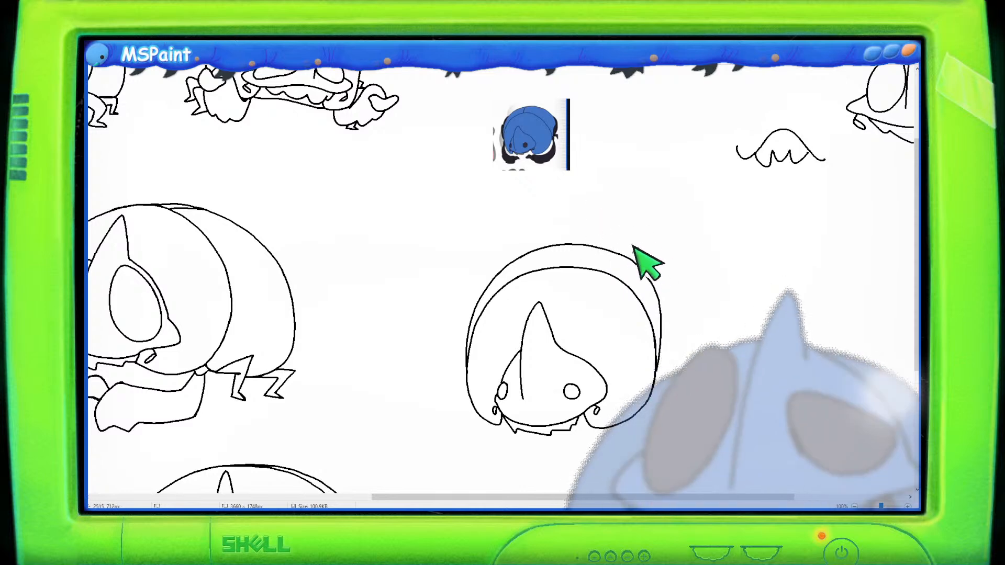
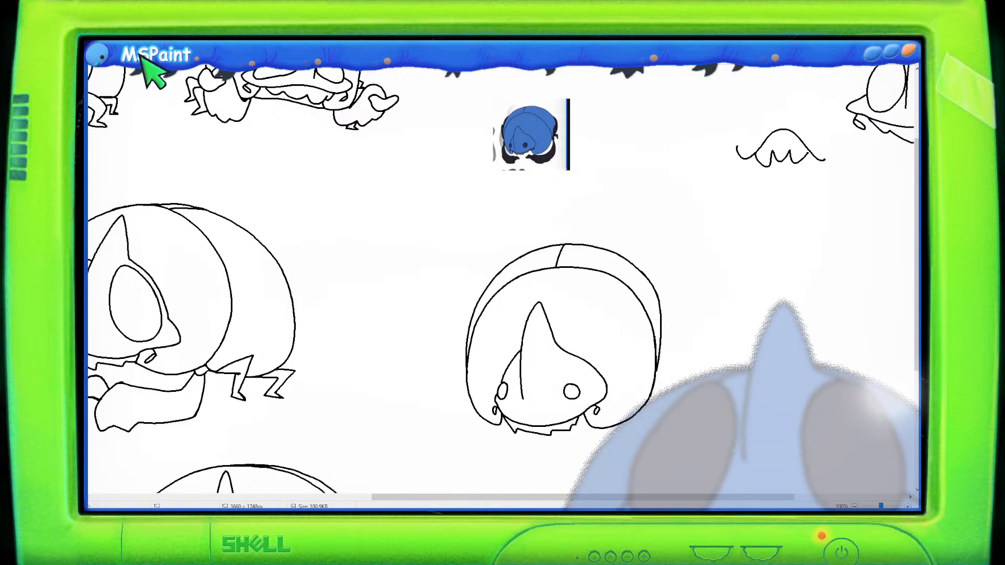
- Adjust the position of the eyes and the nose line on the new head sketch
{"action": "left_click_drag", "start_coordinate": [576, 379], "coordinate": [579, 394]}
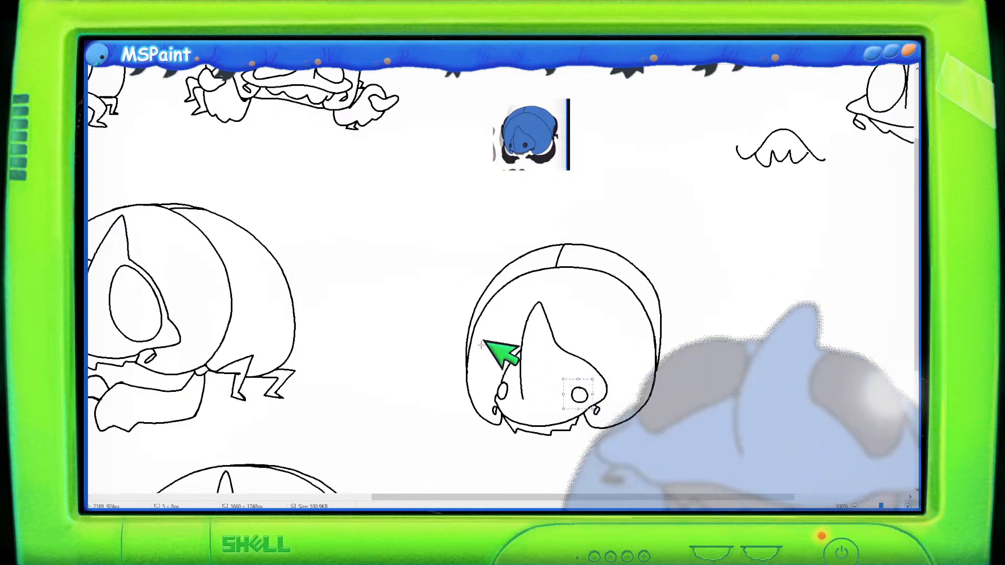
{"action": "mouse_move", "coordinate": [511, 396]}
{"action": "left_mouse_down"}
{"action": "mouse_move", "coordinate": [504, 375]}
{"action": "mouse_move", "coordinate": [495, 386]}
{"action": "mouse_move", "coordinate": [514, 393]}
{"action": "mouse_move", "coordinate": [505, 386]}
{"action": "left_mouse_up"}
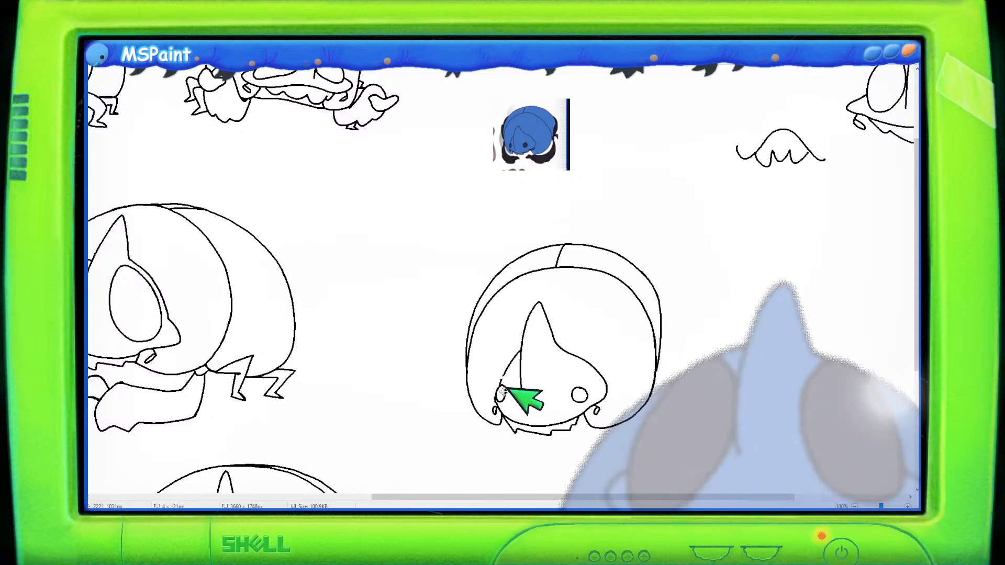
{"action": "left_click", "coordinate": [154, 44]}
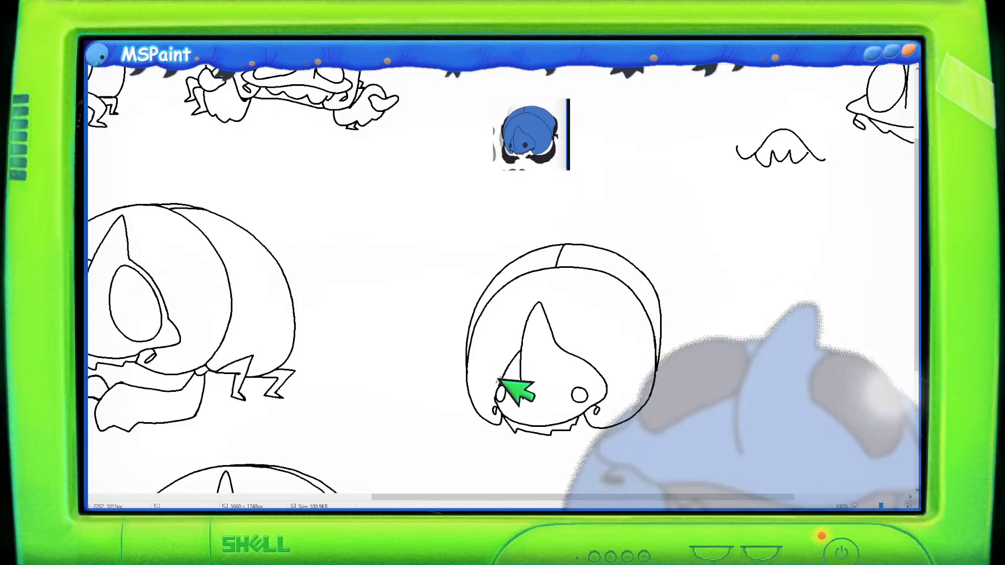
{"action": "left_click_drag", "start_coordinate": [522, 398], "coordinate": [523, 345]}
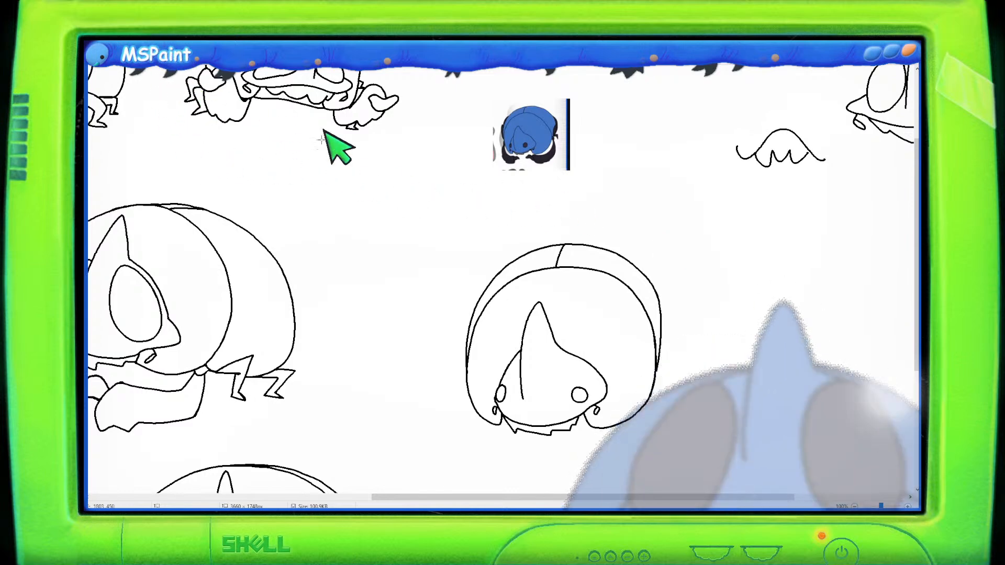
- Select the new head sketch and move it up and to the left
{"action": "mouse_move", "coordinate": [637, 231]}
{"action": "left_mouse_down"}
{"action": "mouse_move", "coordinate": [521, 223]}
{"action": "mouse_move", "coordinate": [434, 243]}
{"action": "mouse_move", "coordinate": [435, 388]}
{"action": "mouse_move", "coordinate": [454, 445]}
{"action": "mouse_move", "coordinate": [635, 469]}
{"action": "mouse_move", "coordinate": [694, 408]}
{"action": "mouse_move", "coordinate": [722, 257]}
{"action": "mouse_move", "coordinate": [614, 213]}
{"action": "left_mouse_up"}
{"action": "left_click_drag", "start_coordinate": [588, 275], "coordinate": [579, 248]}
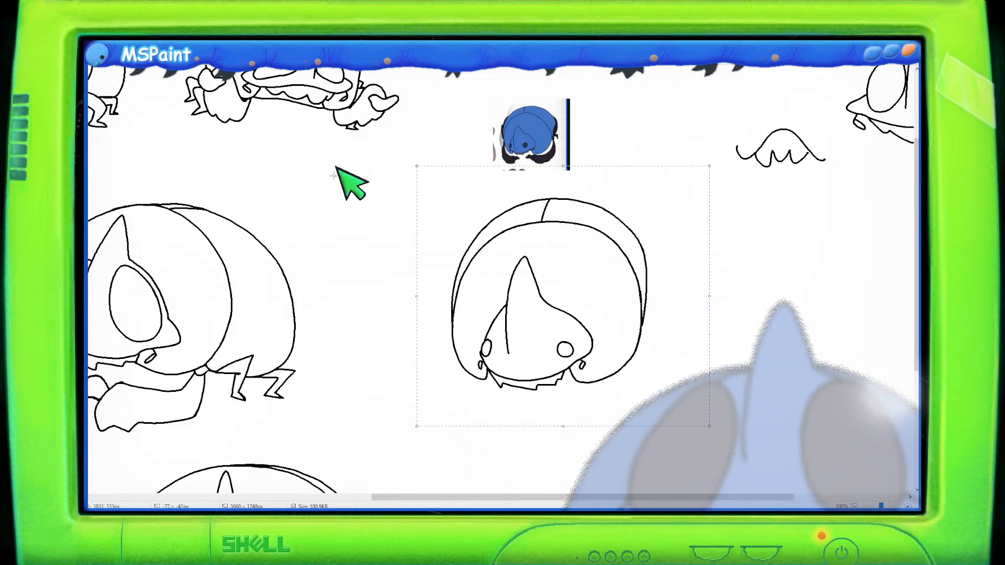
{"action": "left_click", "coordinate": [148, 34]}
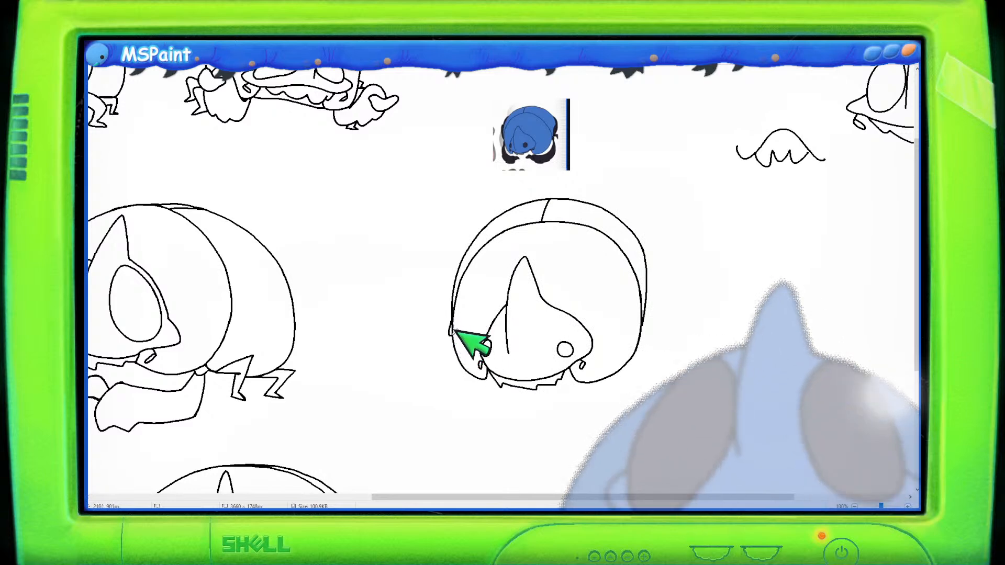
- Draw rounded lobes hanging down both sides of the head with small curls beneath them
{"action": "mouse_move", "coordinate": [449, 330]}
{"action": "left_mouse_down"}
{"action": "mouse_move", "coordinate": [436, 380]}
{"action": "mouse_move", "coordinate": [447, 403]}
{"action": "mouse_move", "coordinate": [467, 424]}
{"action": "mouse_move", "coordinate": [503, 404]}
{"action": "left_mouse_up"}
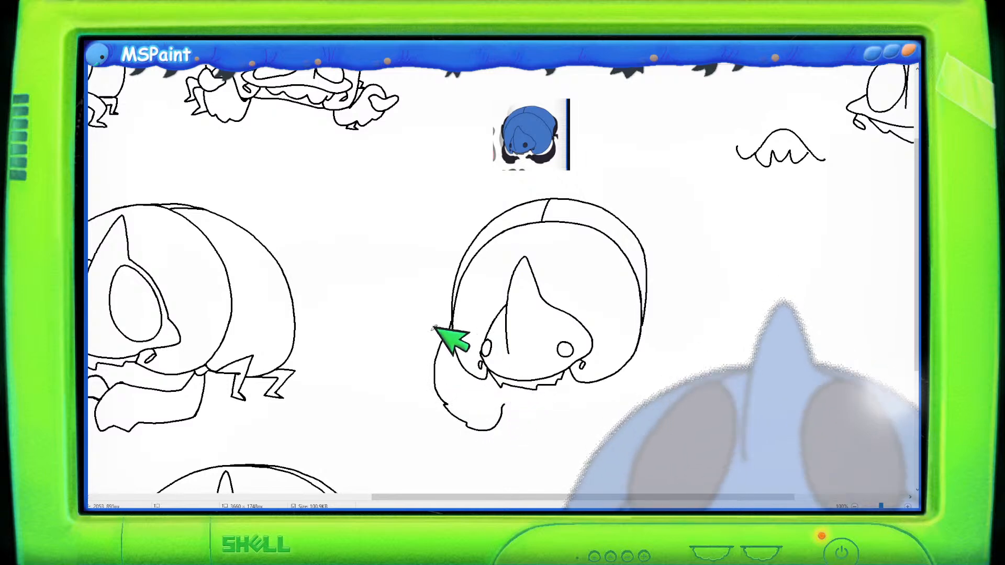
{"action": "mouse_move", "coordinate": [451, 330]}
{"action": "left_mouse_down"}
{"action": "mouse_move", "coordinate": [458, 369]}
{"action": "mouse_move", "coordinate": [498, 386]}
{"action": "left_mouse_up"}
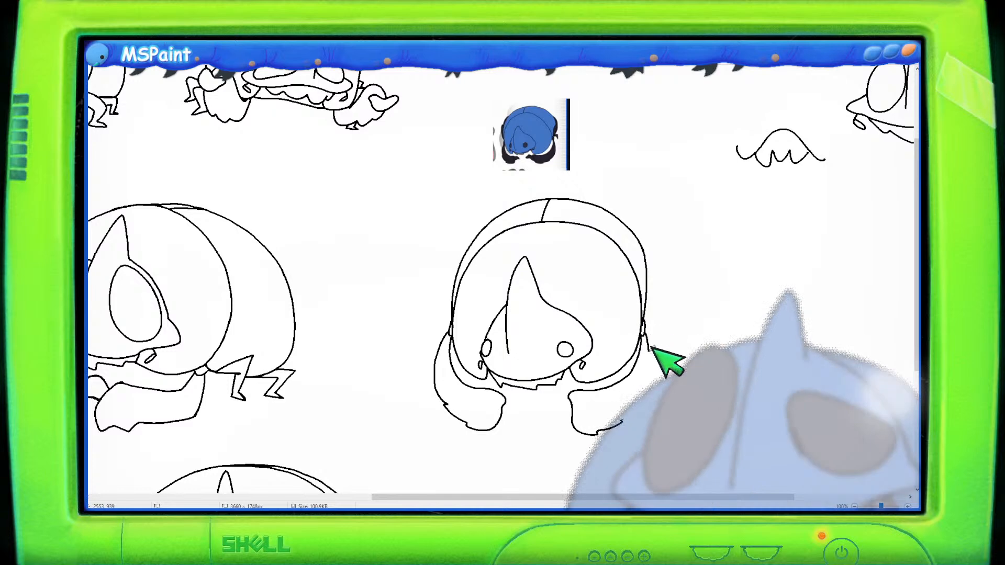
{"action": "left_click_drag", "start_coordinate": [648, 340], "coordinate": [649, 367]}
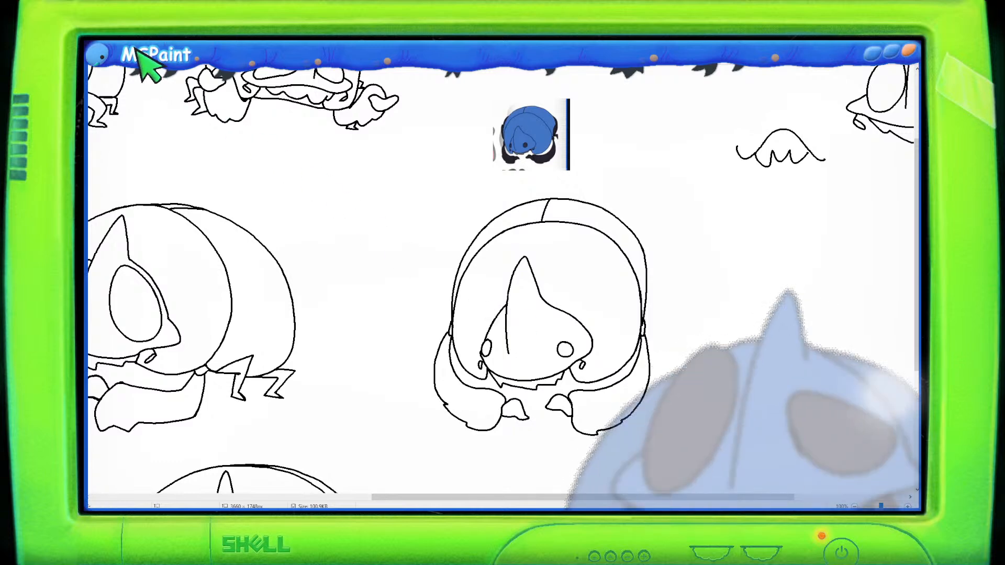
{"action": "mouse_move", "coordinate": [571, 335]}
{"action": "left_mouse_down"}
{"action": "mouse_move", "coordinate": [557, 359]}
{"action": "mouse_move", "coordinate": [568, 337]}
{"action": "left_mouse_up"}
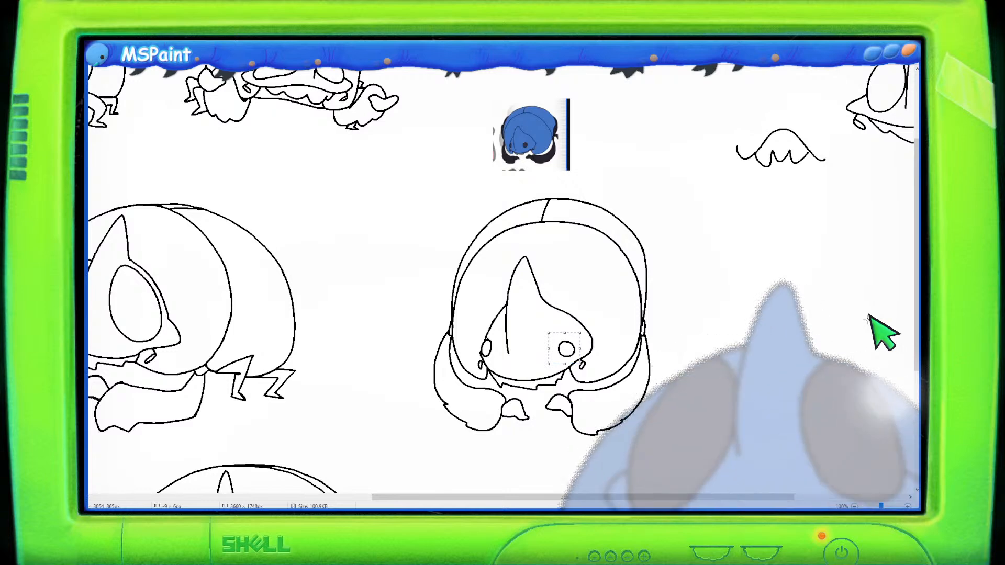
- Add small spiky fins on the left and right sides of the dome
{"action": "left_click", "coordinate": [152, 42]}
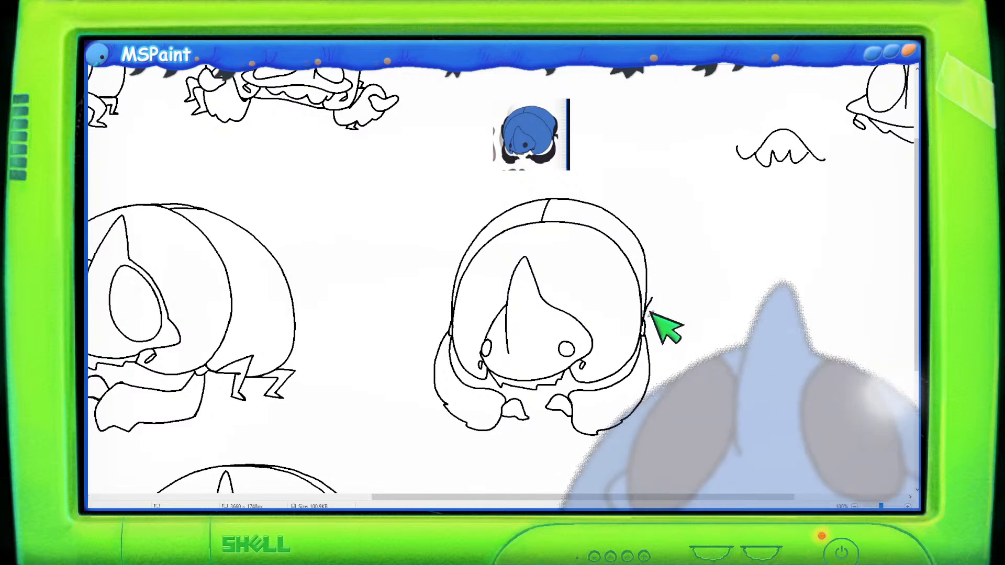
{"action": "mouse_move", "coordinate": [648, 306]}
{"action": "left_mouse_down"}
{"action": "mouse_move", "coordinate": [649, 305]}
{"action": "mouse_move", "coordinate": [660, 287]}
{"action": "mouse_move", "coordinate": [662, 322]}
{"action": "mouse_move", "coordinate": [662, 301]}
{"action": "left_mouse_up"}
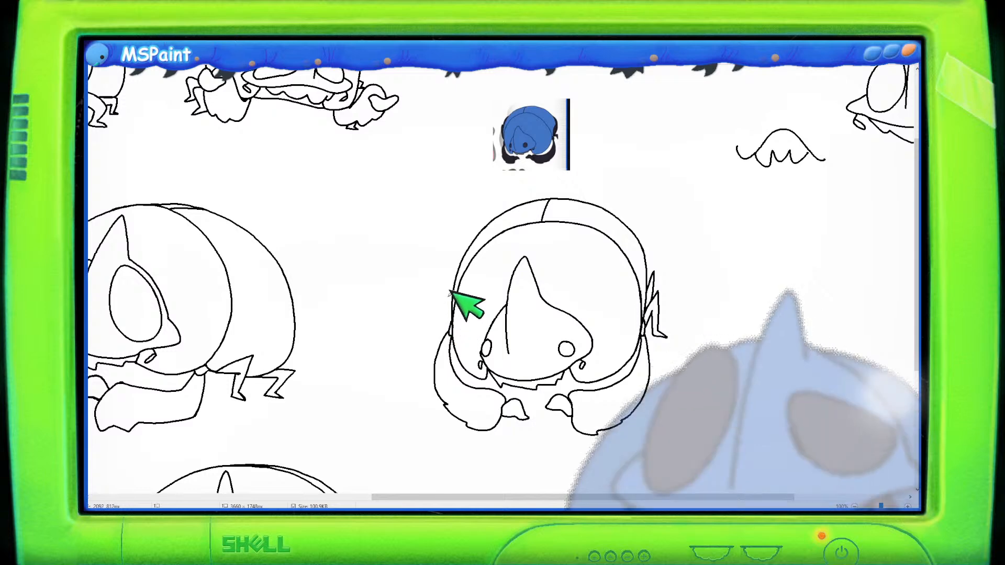
{"action": "mouse_move", "coordinate": [454, 310]}
{"action": "left_mouse_down"}
{"action": "mouse_move", "coordinate": [442, 283]}
{"action": "mouse_move", "coordinate": [437, 325]}
{"action": "mouse_move", "coordinate": [449, 322]}
{"action": "left_mouse_up"}
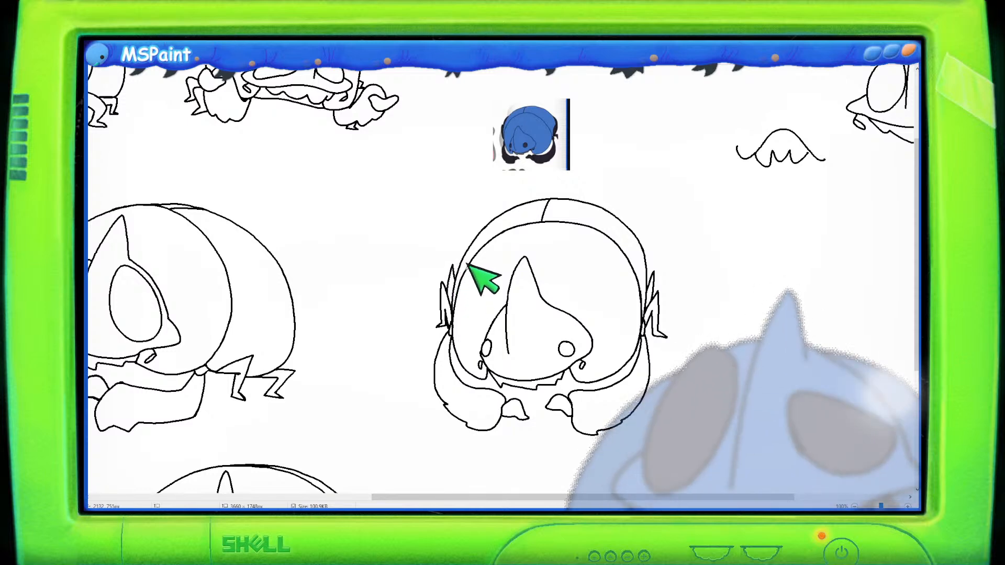
- Select the finished head sketch and move it left, closer to the neighbouring drawing
{"action": "scroll", "coordinate": [544, 226], "scroll_direction": "down", "scroll_amount": 1}
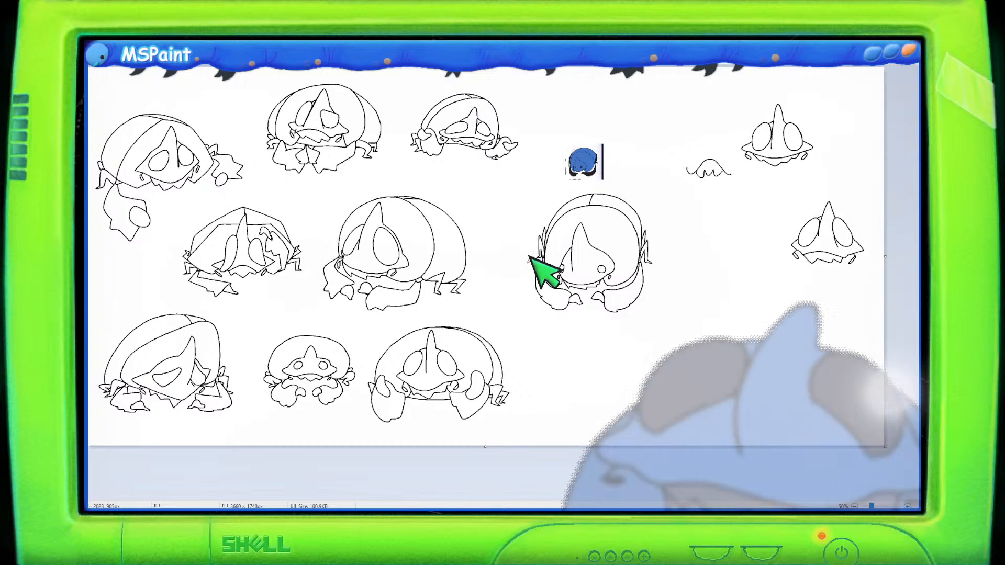
{"action": "scroll", "coordinate": [531, 288], "scroll_direction": "up", "scroll_amount": 1}
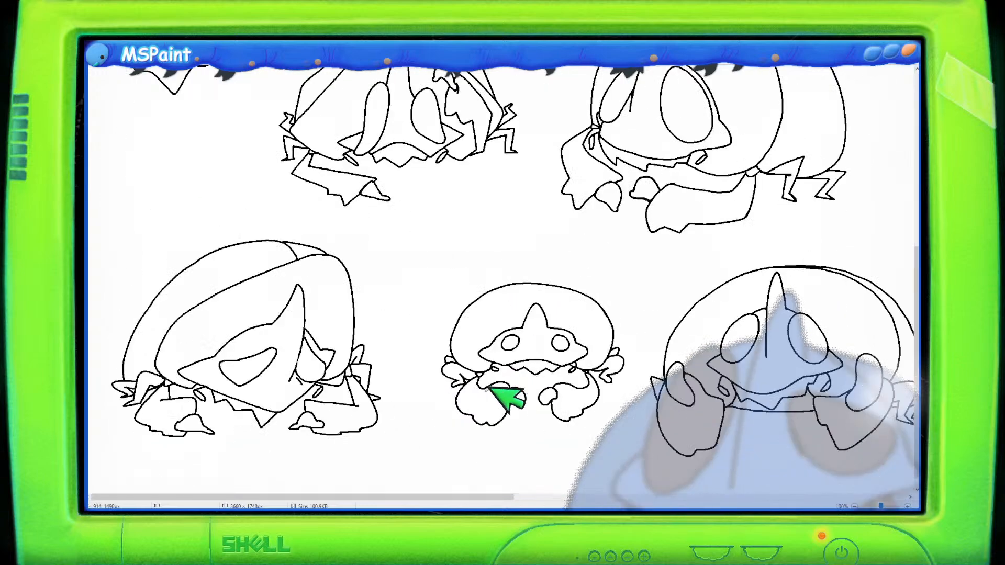
{"action": "left_click_drag", "start_coordinate": [480, 501], "coordinate": [743, 464]}
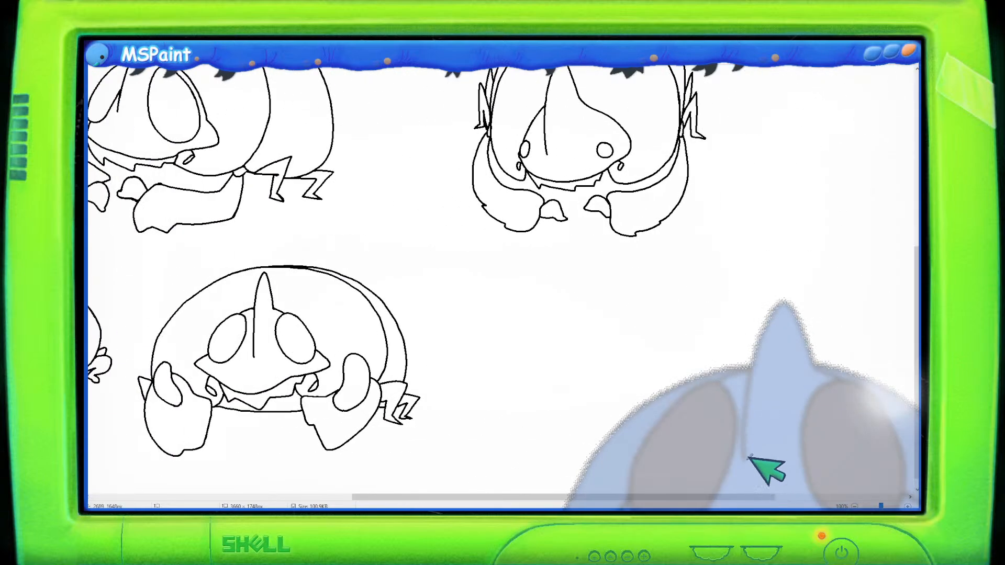
{"action": "scroll", "coordinate": [785, 423], "scroll_direction": "up", "scroll_amount": 2}
{"action": "scroll", "coordinate": [843, 375], "scroll_direction": "up", "scroll_amount": 2}
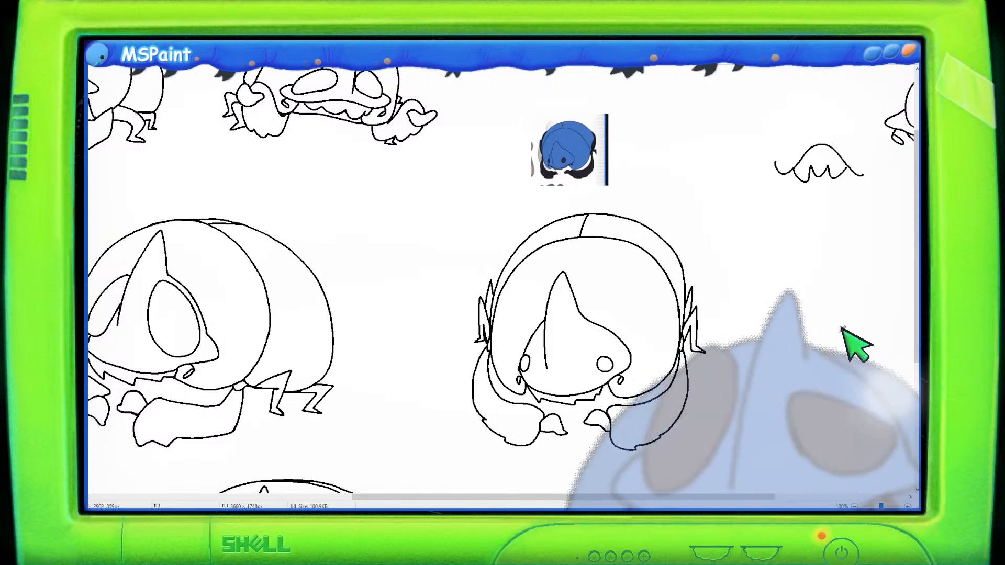
{"action": "mouse_move", "coordinate": [707, 220]}
{"action": "left_mouse_down"}
{"action": "mouse_move", "coordinate": [504, 208]}
{"action": "mouse_move", "coordinate": [467, 226]}
{"action": "mouse_move", "coordinate": [425, 453]}
{"action": "mouse_move", "coordinate": [513, 475]}
{"action": "mouse_move", "coordinate": [701, 468]}
{"action": "mouse_move", "coordinate": [773, 326]}
{"action": "mouse_move", "coordinate": [730, 237]}
{"action": "mouse_move", "coordinate": [713, 224]}
{"action": "left_mouse_up"}
{"action": "left_click_drag", "start_coordinate": [653, 277], "coordinate": [587, 280]}
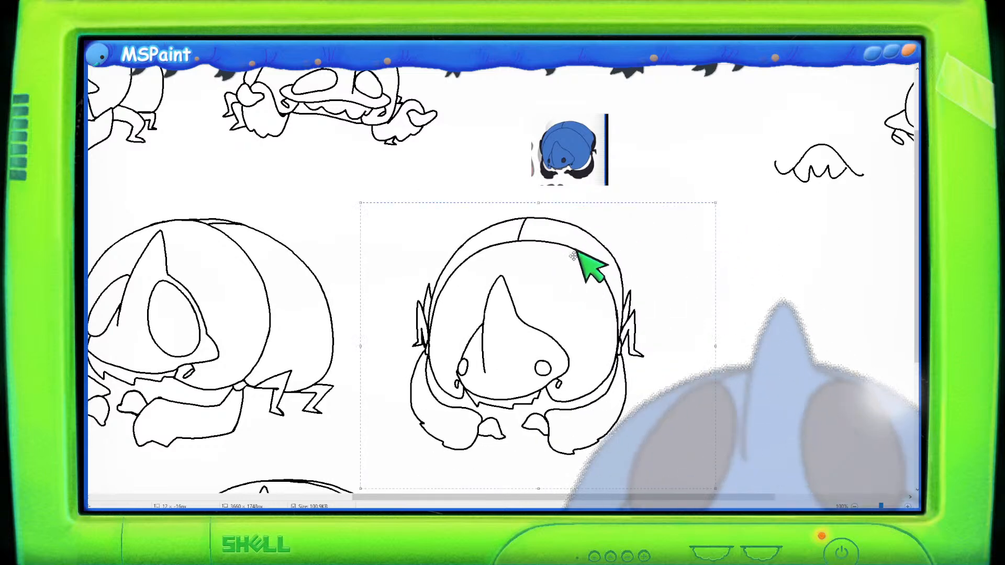
{"action": "mouse_move", "coordinate": [574, 88]}
{"action": "left_mouse_down"}
{"action": "mouse_move", "coordinate": [512, 91]}
{"action": "mouse_move", "coordinate": [517, 190]}
{"action": "mouse_move", "coordinate": [621, 199]}
{"action": "mouse_move", "coordinate": [632, 99]}
{"action": "mouse_move", "coordinate": [554, 98]}
{"action": "left_mouse_up"}
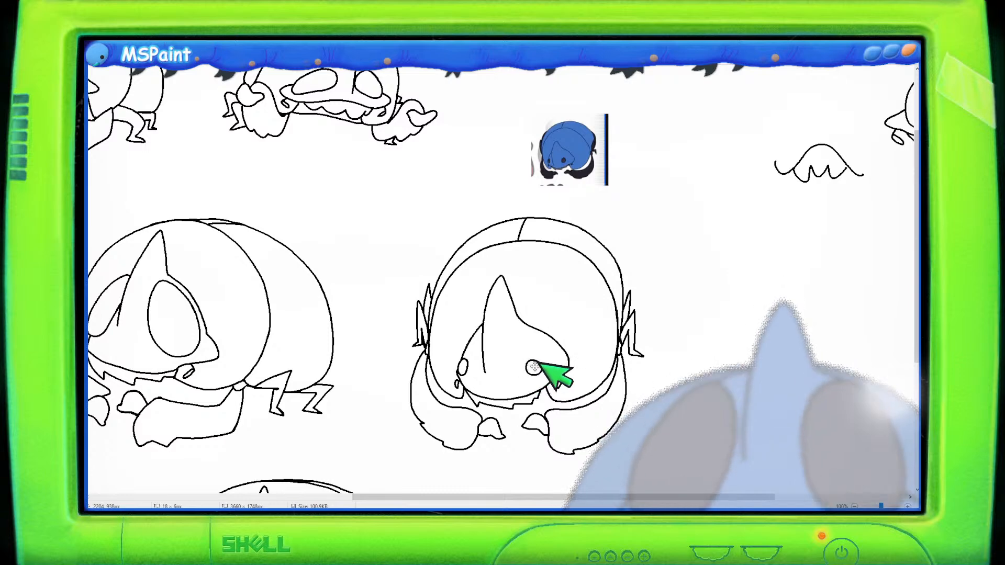
{"action": "left_click_drag", "start_coordinate": [531, 372], "coordinate": [532, 366]}
{"action": "left_click", "coordinate": [742, 354]}
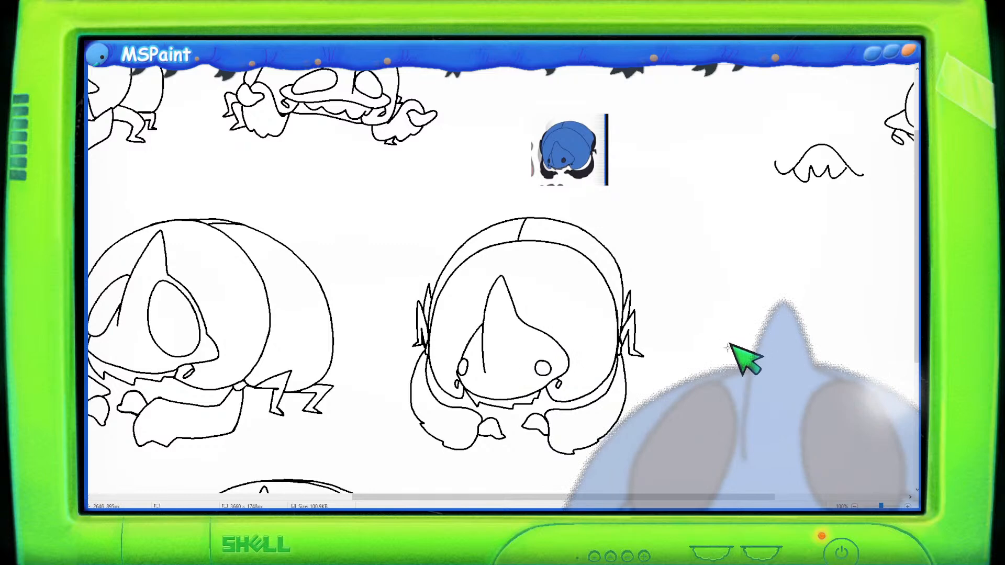
{"action": "scroll", "coordinate": [717, 361], "scroll_direction": "down", "scroll_amount": 1}
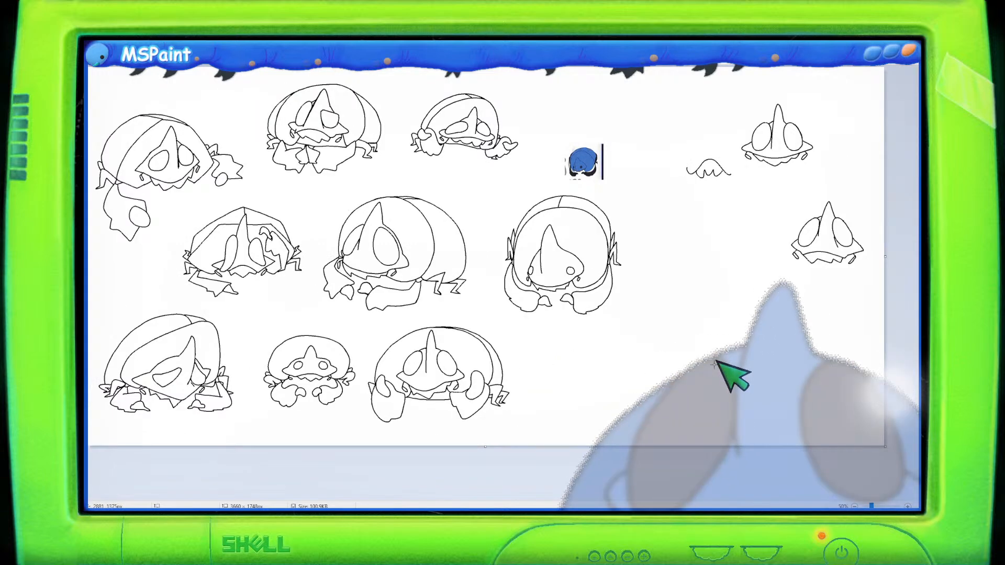
{"action": "key", "text": "ctrl+z"}
{"action": "key", "text": "ctrl+y"}
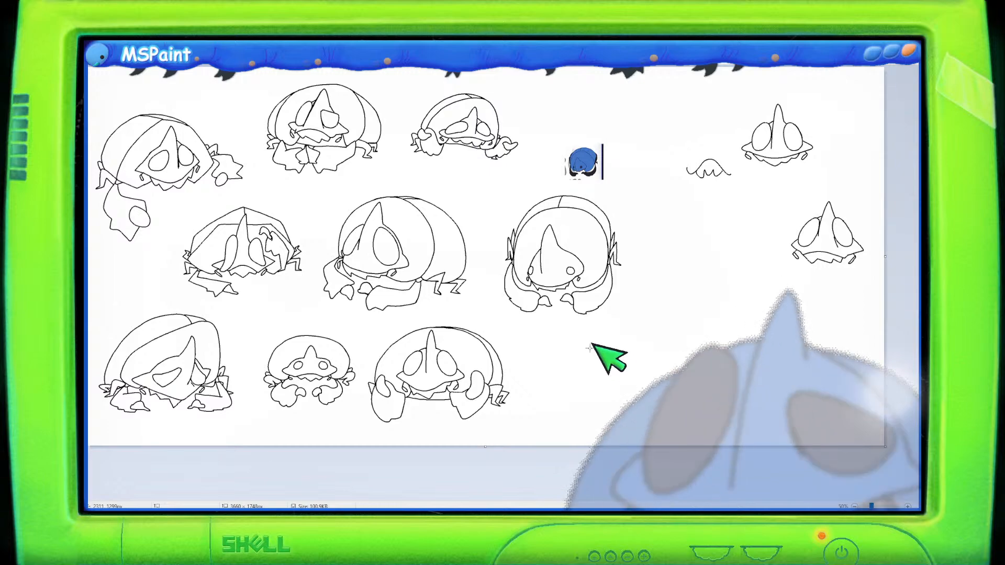
{"action": "scroll", "coordinate": [590, 348], "scroll_direction": "up", "scroll_amount": 1}
{"action": "left_click_drag", "start_coordinate": [504, 500], "coordinate": [773, 475]}
{"action": "scroll", "coordinate": [689, 390], "scroll_direction": "down", "scroll_amount": 2}
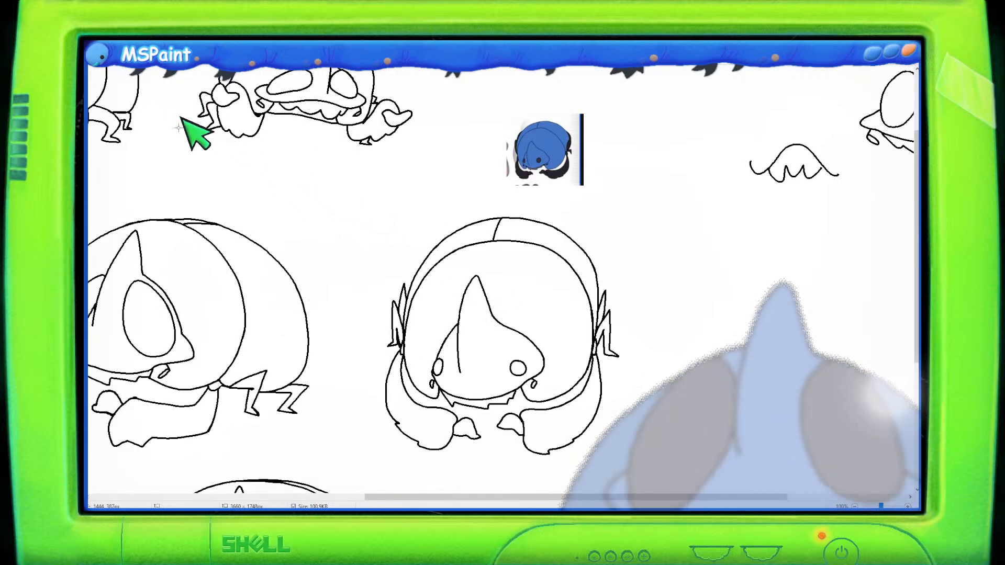
- Move the right eye slightly closer to the nose
{"action": "left_click", "coordinate": [158, 39]}
{"action": "left_click_drag", "start_coordinate": [522, 367], "coordinate": [509, 364]}
{"action": "left_click", "coordinate": [152, 41]}
{"action": "key", "text": "ctrl+z"}
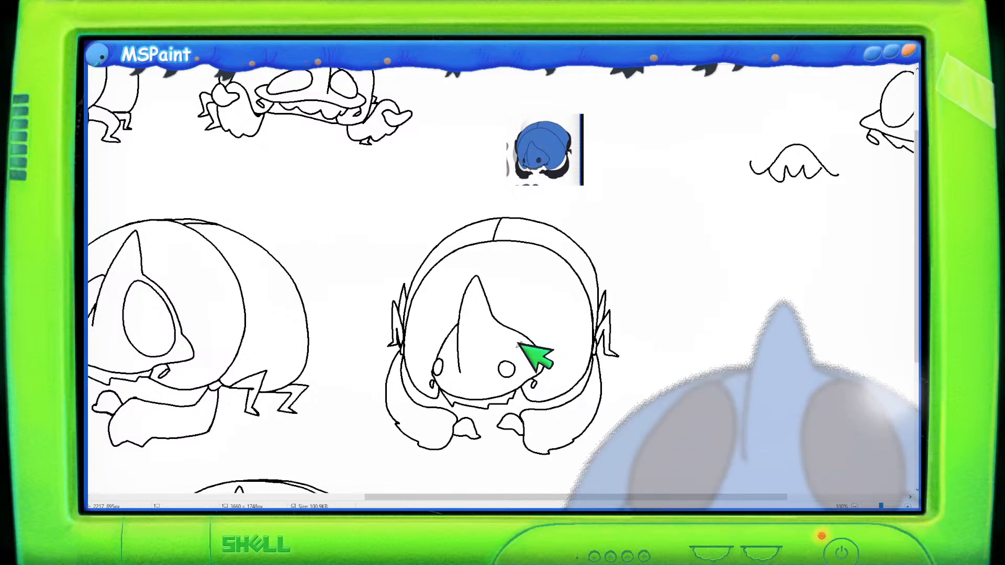
{"action": "mouse_move", "coordinate": [543, 348]}
{"action": "left_mouse_down"}
{"action": "mouse_move", "coordinate": [517, 345]}
{"action": "mouse_move", "coordinate": [502, 358]}
{"action": "mouse_move", "coordinate": [514, 364]}
{"action": "mouse_move", "coordinate": [499, 367]}
{"action": "mouse_move", "coordinate": [516, 361]}
{"action": "mouse_move", "coordinate": [505, 358]}
{"action": "mouse_move", "coordinate": [535, 381]}
{"action": "left_mouse_up"}
{"action": "key", "text": "ctrl+z"}
{"action": "key", "text": "ctrl+z"}
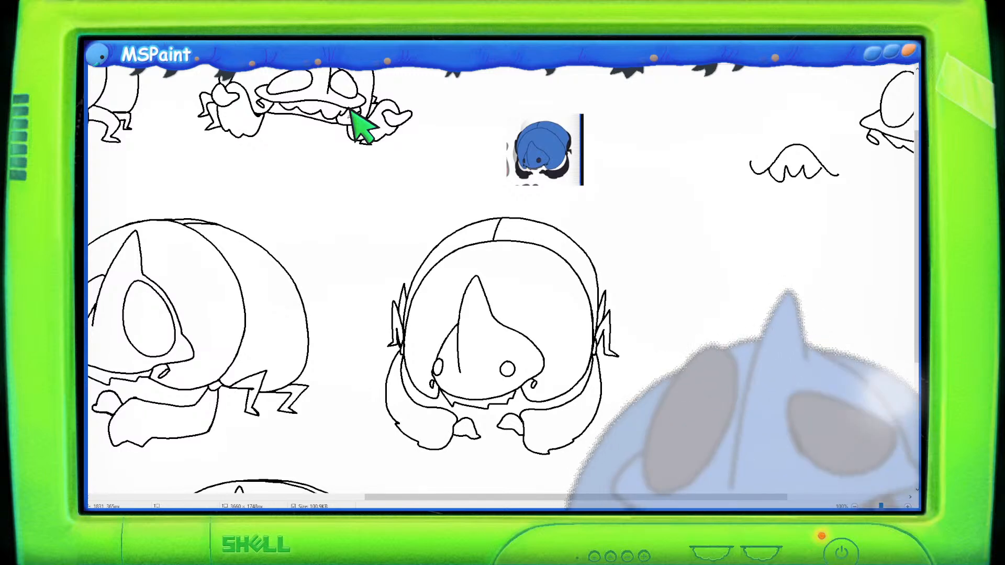
- Nudge the head sketch slightly further left and deselect it
{"action": "mouse_move", "coordinate": [599, 212]}
{"action": "left_mouse_down"}
{"action": "mouse_move", "coordinate": [468, 197]}
{"action": "mouse_move", "coordinate": [398, 200]}
{"action": "mouse_move", "coordinate": [353, 333]}
{"action": "mouse_move", "coordinate": [349, 432]}
{"action": "mouse_move", "coordinate": [409, 464]}
{"action": "mouse_move", "coordinate": [534, 477]}
{"action": "mouse_move", "coordinate": [631, 447]}
{"action": "mouse_move", "coordinate": [648, 278]}
{"action": "mouse_move", "coordinate": [628, 218]}
{"action": "left_mouse_up"}
{"action": "left_click_drag", "start_coordinate": [606, 266], "coordinate": [590, 268]}
{"action": "left_click", "coordinate": [757, 270]}
{"action": "left_click", "coordinate": [800, 292]}
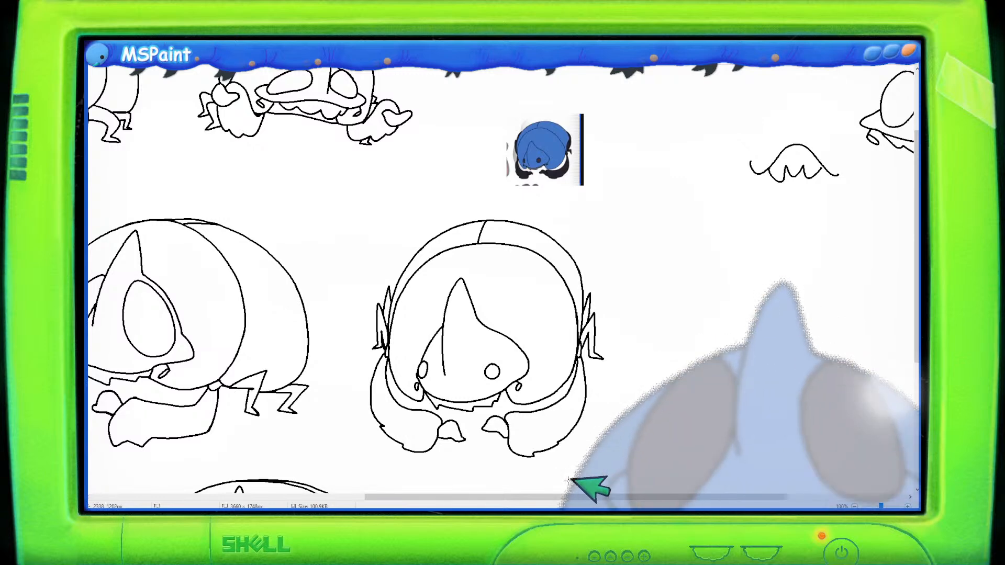
- Replace the small reference image above the head with a pasted reference picture in the same spot
{"action": "left_click_drag", "start_coordinate": [507, 498], "coordinate": [600, 499]}
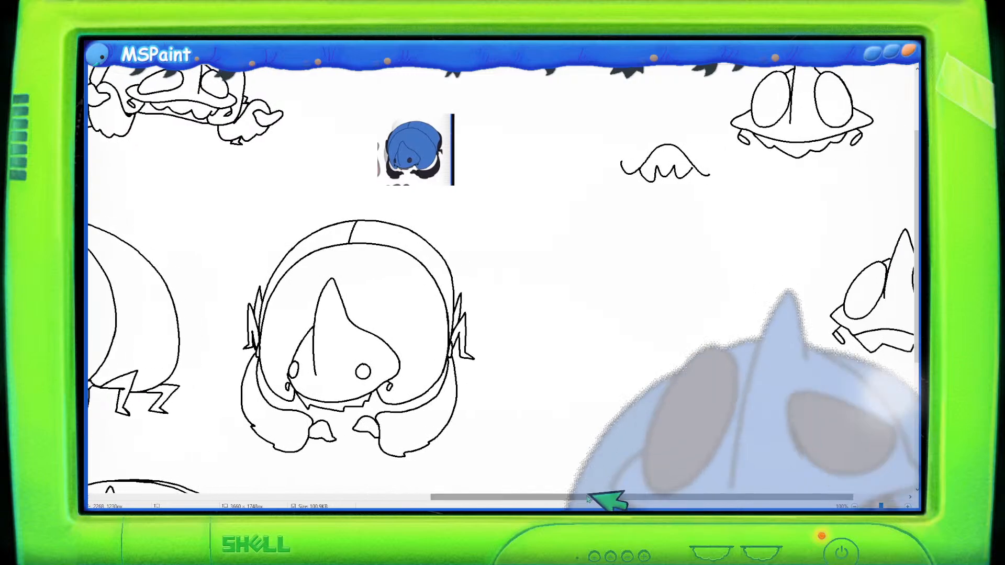
{"action": "scroll", "coordinate": [628, 445], "scroll_direction": "down", "scroll_amount": 2}
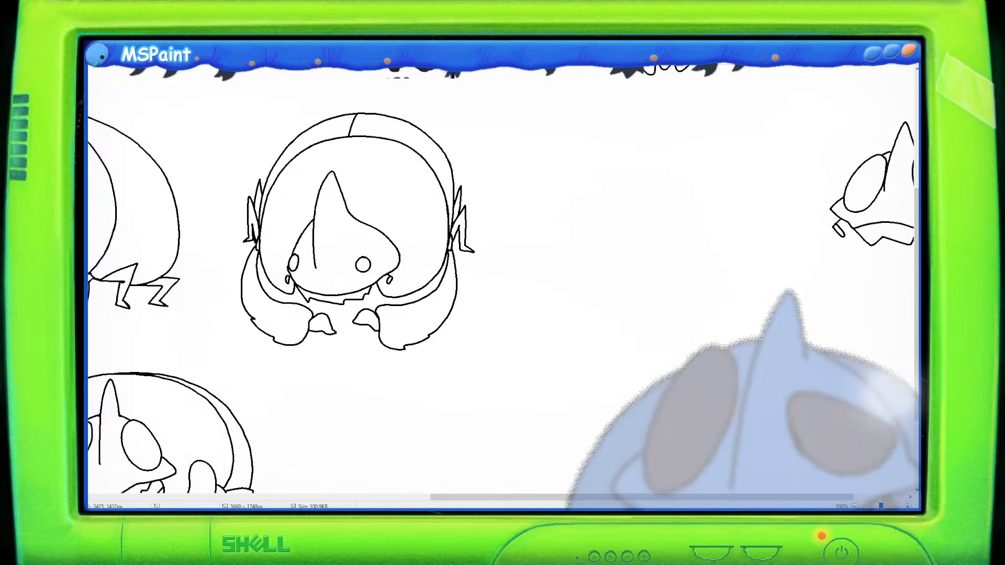
{"action": "scroll", "coordinate": [482, 267], "scroll_direction": "down", "scroll_amount": 1}
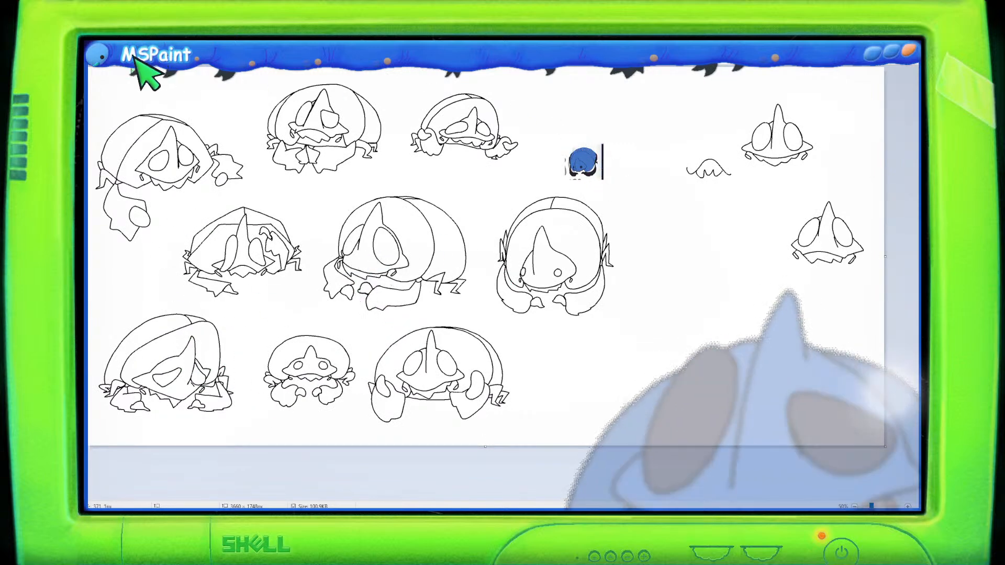
{"action": "left_click_drag", "start_coordinate": [558, 134], "coordinate": [609, 184]}
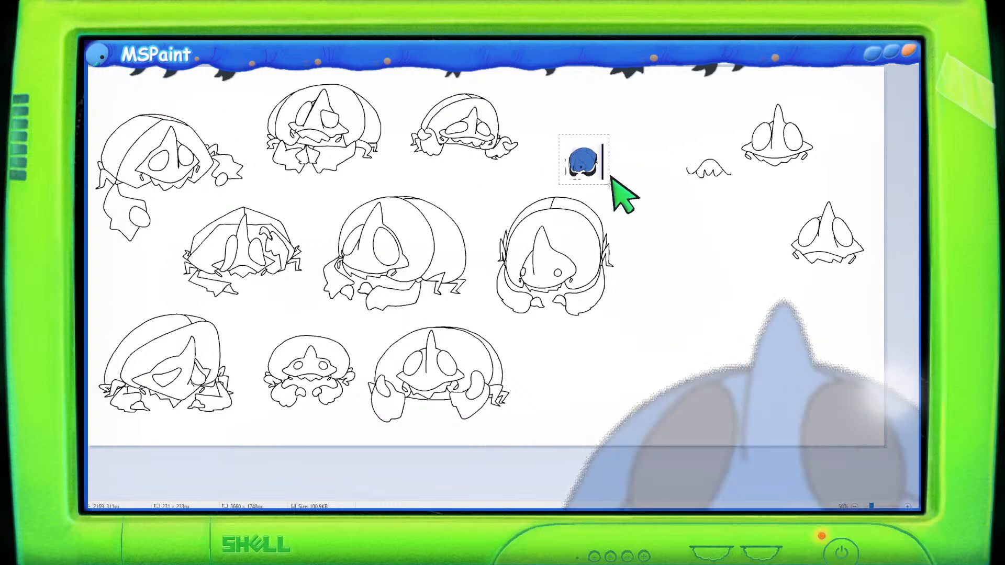
{"action": "key", "text": "ctrl+x"}
{"action": "key", "text": "ctrl+v"}
{"action": "left_click_drag", "start_coordinate": [112, 94], "coordinate": [608, 167]}
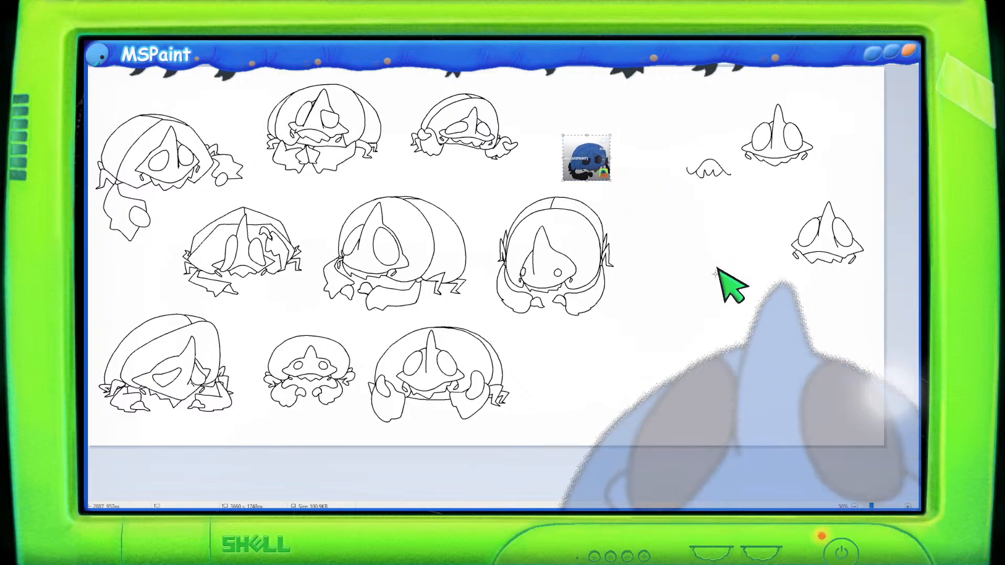
- Start a new face right of the head sketch by drawing two tilted oval eyes
{"action": "scroll", "coordinate": [596, 386], "scroll_direction": "up", "scroll_amount": 1}
{"action": "scroll", "coordinate": [516, 466], "scroll_direction": "down", "scroll_amount": 4}
{"action": "left_click_drag", "start_coordinate": [506, 496], "coordinate": [823, 492]}
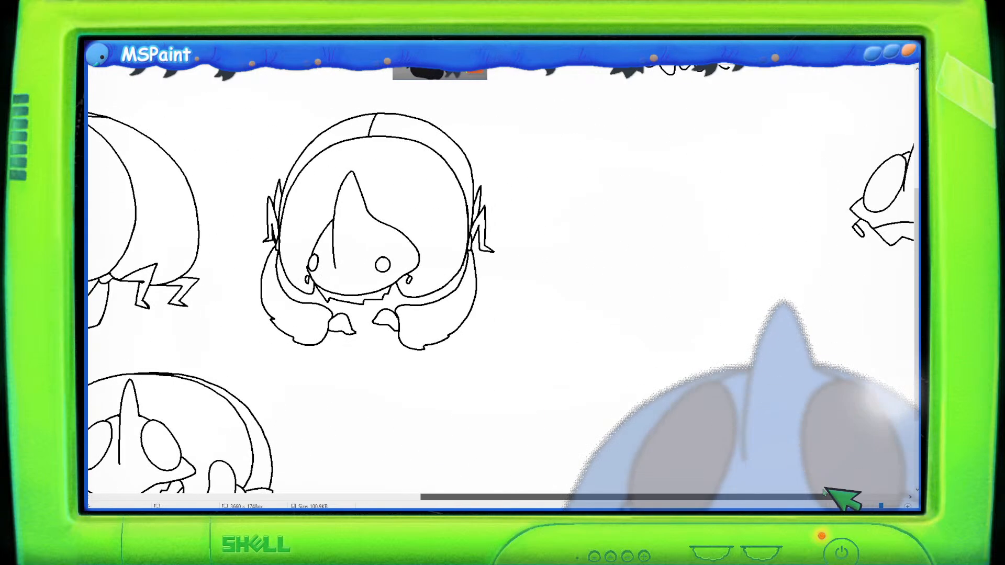
{"action": "scroll", "coordinate": [805, 476], "scroll_direction": "up", "scroll_amount": 2}
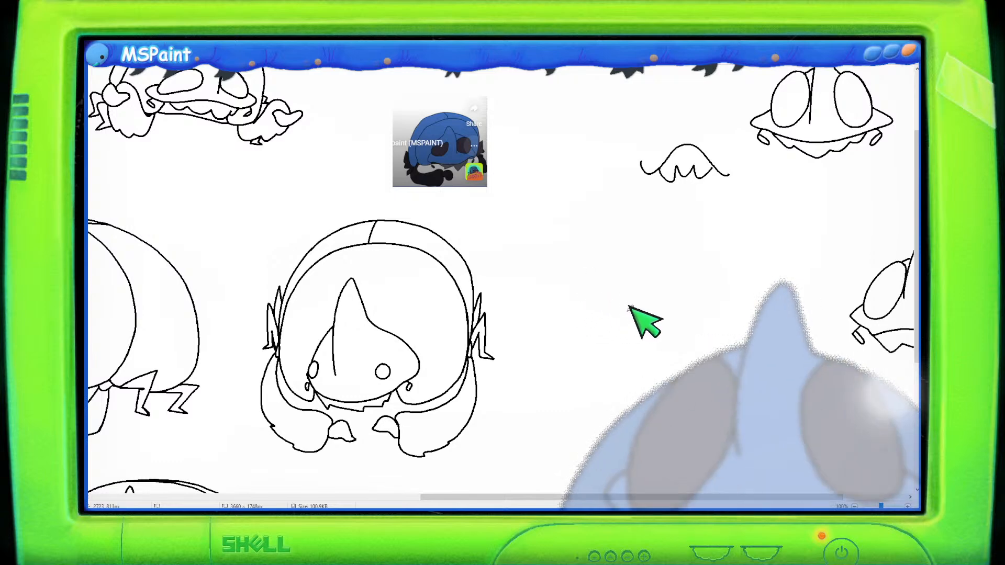
{"action": "mouse_move", "coordinate": [658, 327]}
{"action": "left_mouse_down"}
{"action": "mouse_move", "coordinate": [640, 321]}
{"action": "mouse_move", "coordinate": [618, 334]}
{"action": "mouse_move", "coordinate": [628, 358]}
{"action": "left_mouse_up"}
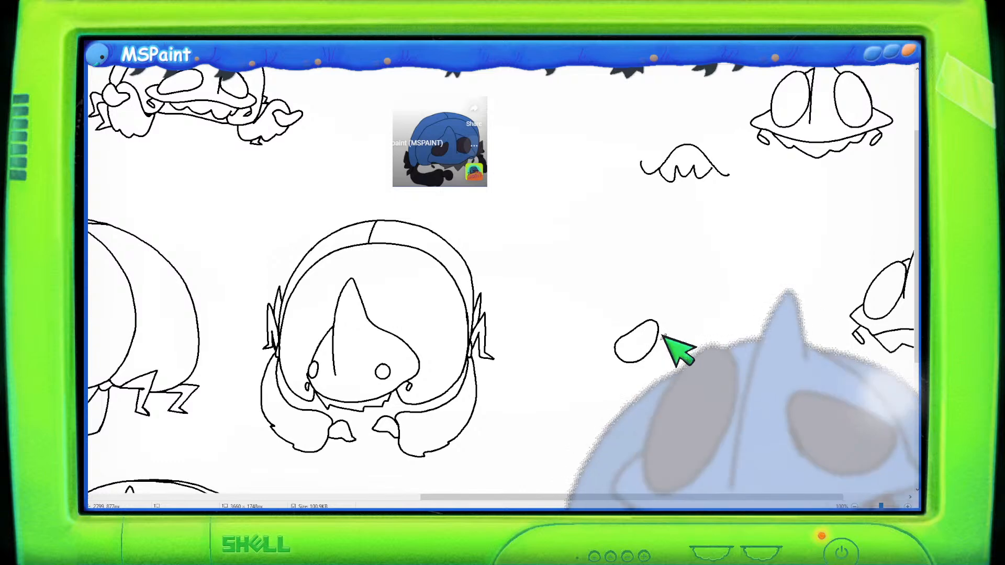
{"action": "mouse_move", "coordinate": [709, 314]}
{"action": "left_mouse_down"}
{"action": "mouse_move", "coordinate": [691, 336]}
{"action": "mouse_move", "coordinate": [706, 311]}
{"action": "mouse_move", "coordinate": [721, 338]}
{"action": "mouse_move", "coordinate": [710, 319]}
{"action": "left_mouse_up"}
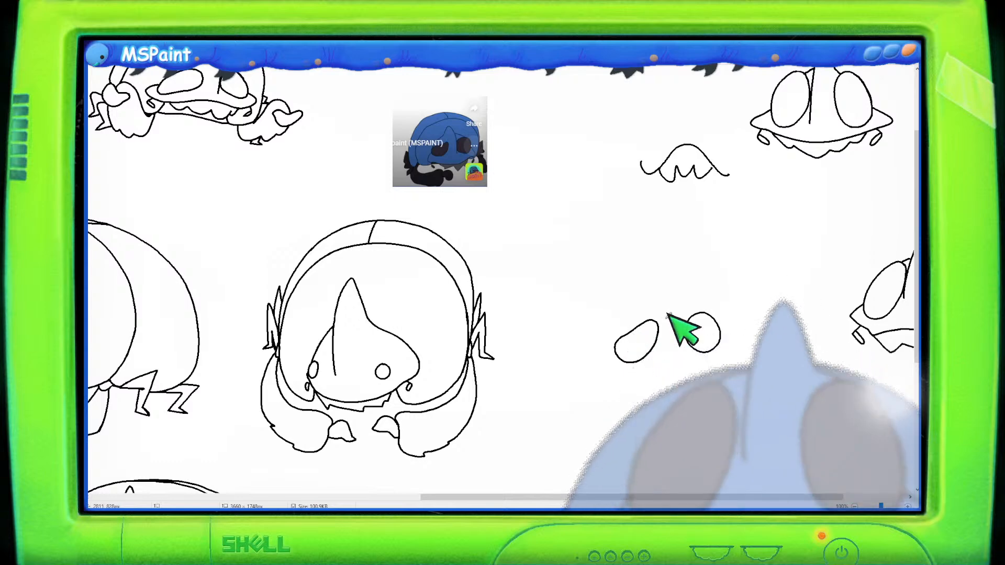
- Sketch two long vertical guide lines below the new pair of eyes
{"action": "scroll", "coordinate": [675, 331], "scroll_direction": "down", "scroll_amount": 5}
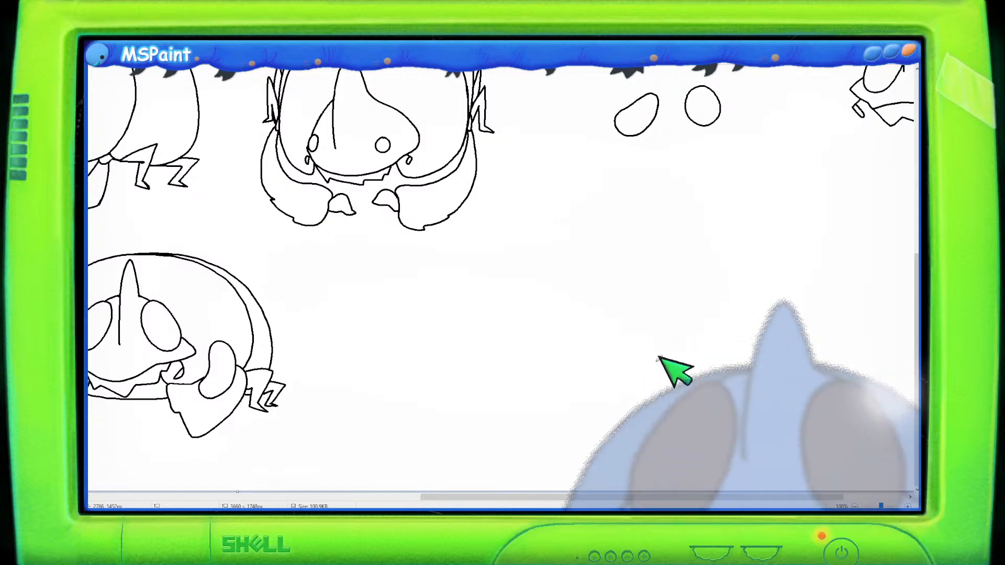
{"action": "left_click_drag", "start_coordinate": [667, 307], "coordinate": [689, 223]}
{"action": "mouse_move", "coordinate": [803, 239]}
{"action": "left_mouse_down"}
{"action": "mouse_move", "coordinate": [771, 385]}
{"action": "mouse_move", "coordinate": [811, 441]}
{"action": "left_mouse_up"}
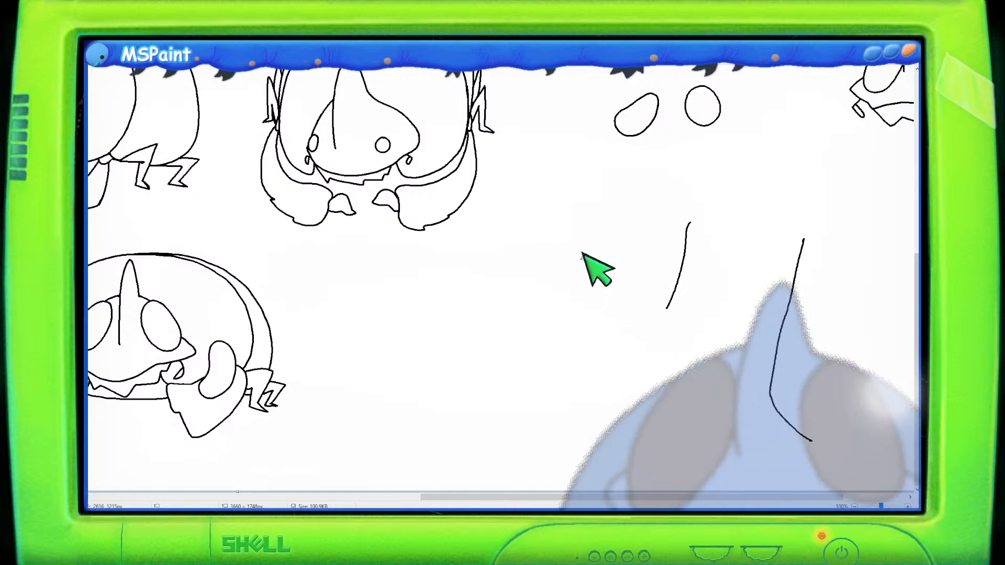
- Draw a wolf head in profile with a pointed ear, dark-tipped snout and fluffy neck fur
{"action": "mouse_move", "coordinate": [577, 267]}
{"action": "left_mouse_down"}
{"action": "mouse_move", "coordinate": [581, 246]}
{"action": "mouse_move", "coordinate": [617, 247]}
{"action": "mouse_move", "coordinate": [585, 249]}
{"action": "mouse_move", "coordinate": [613, 226]}
{"action": "mouse_move", "coordinate": [646, 259]}
{"action": "left_mouse_up"}
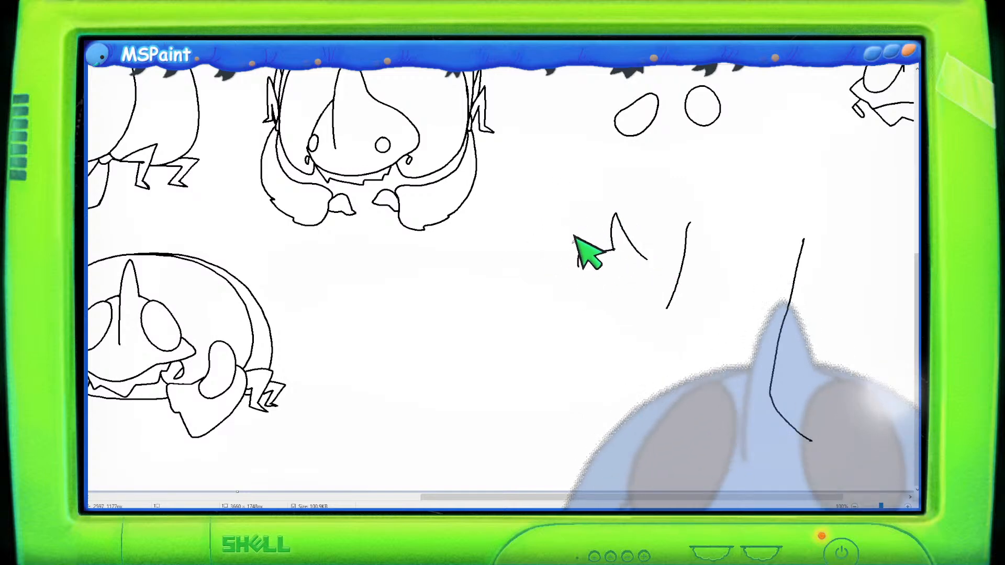
{"action": "mouse_move", "coordinate": [578, 268]}
{"action": "left_mouse_down"}
{"action": "mouse_move", "coordinate": [568, 286]}
{"action": "mouse_move", "coordinate": [596, 293]}
{"action": "mouse_move", "coordinate": [582, 292]}
{"action": "mouse_move", "coordinate": [608, 320]}
{"action": "mouse_move", "coordinate": [560, 321]}
{"action": "mouse_move", "coordinate": [554, 341]}
{"action": "left_mouse_up"}
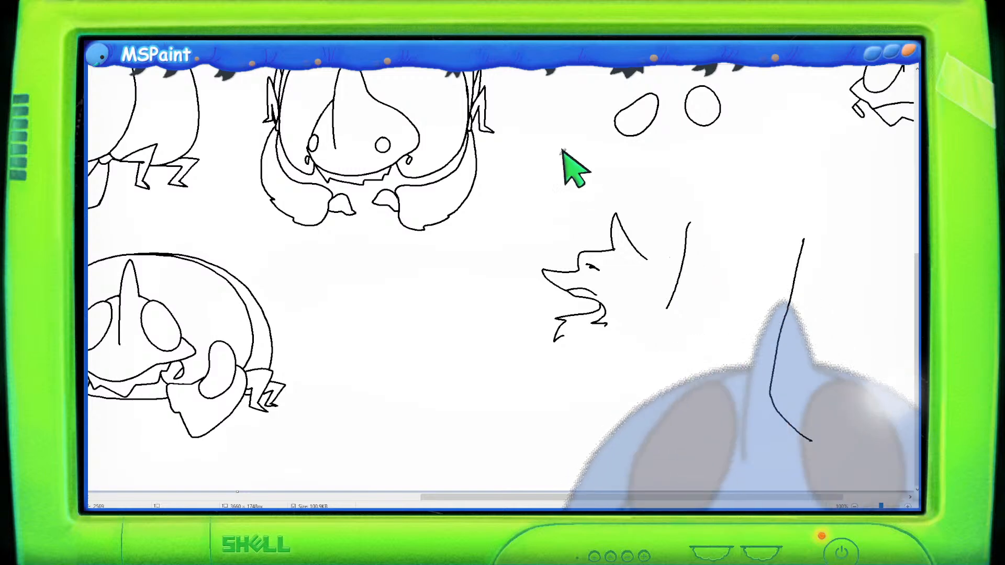
{"action": "mouse_move", "coordinate": [614, 218]}
{"action": "left_mouse_down"}
{"action": "mouse_move", "coordinate": [634, 260]}
{"action": "mouse_move", "coordinate": [629, 253]}
{"action": "left_mouse_up"}
{"action": "key", "text": "ctrl+z"}
{"action": "key", "text": "ctrl+z"}
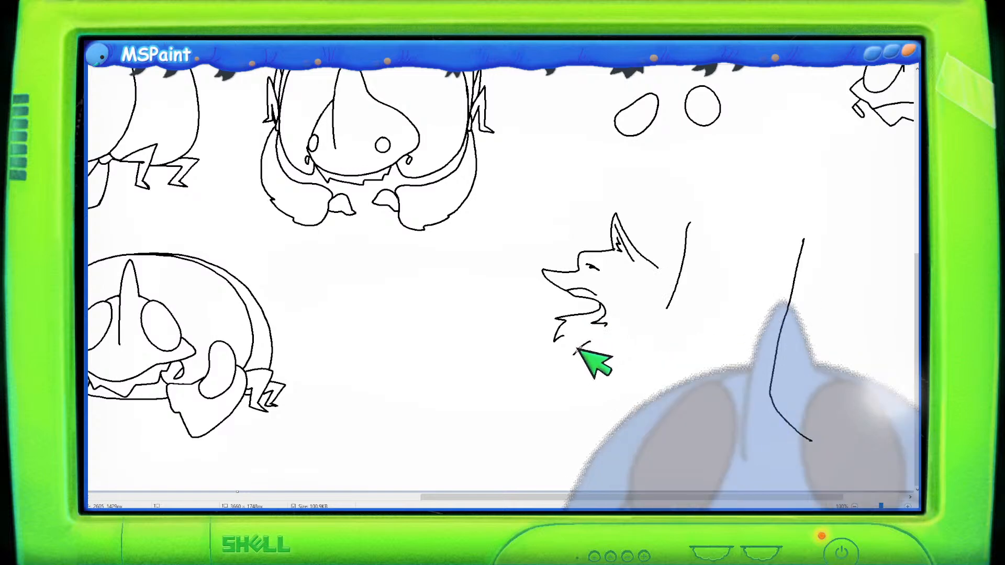
{"action": "left_click_drag", "start_coordinate": [583, 343], "coordinate": [566, 358]}
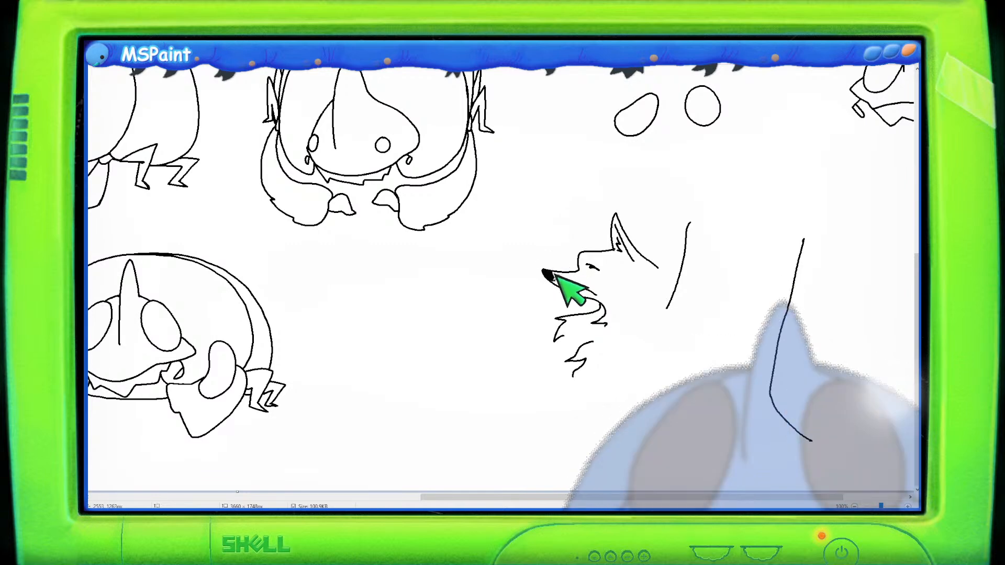
- Zoom out and browse the whole sketch sheet to review the existing character drawings
{"action": "scroll", "coordinate": [440, 224], "scroll_direction": "down", "scroll_amount": 1}
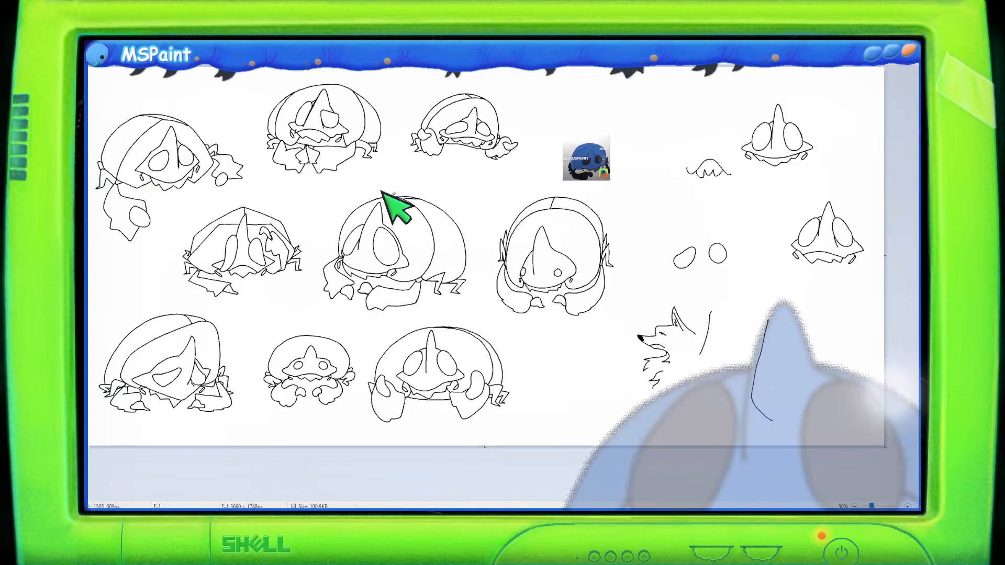
{"action": "scroll", "coordinate": [410, 213], "scroll_direction": "up", "scroll_amount": 1}
{"action": "scroll", "coordinate": [403, 225], "scroll_direction": "down", "scroll_amount": 5}
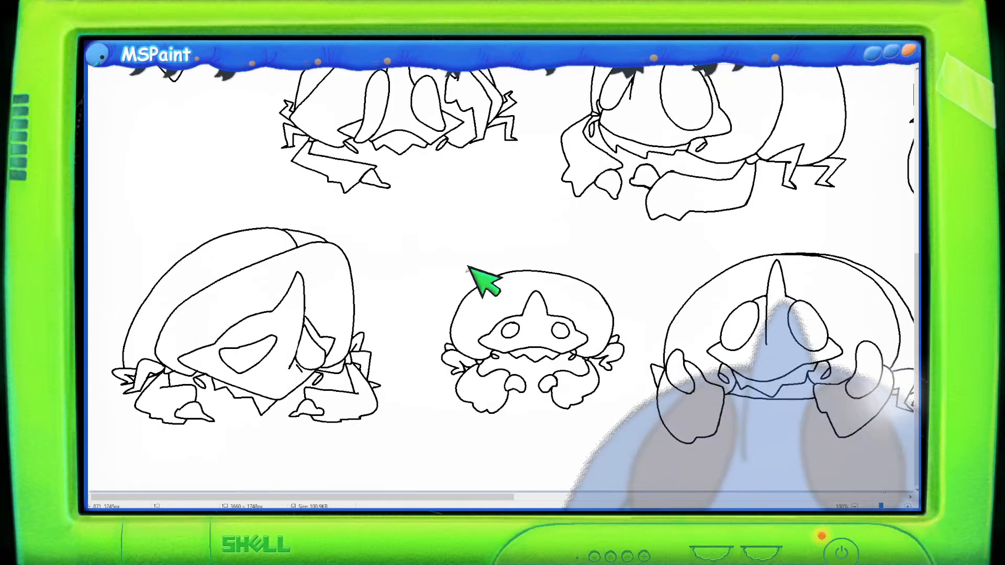
{"action": "left_click_drag", "start_coordinate": [476, 497], "coordinate": [466, 450]}
{"action": "scroll", "coordinate": [443, 416], "scroll_direction": "up", "scroll_amount": 5}
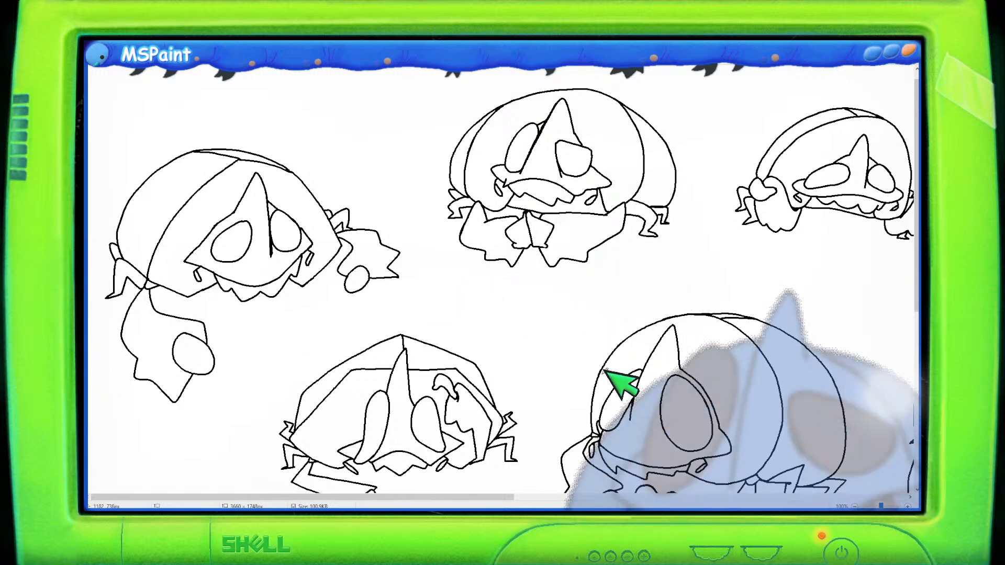
{"action": "scroll", "coordinate": [623, 385], "scroll_direction": "down", "scroll_amount": 5}
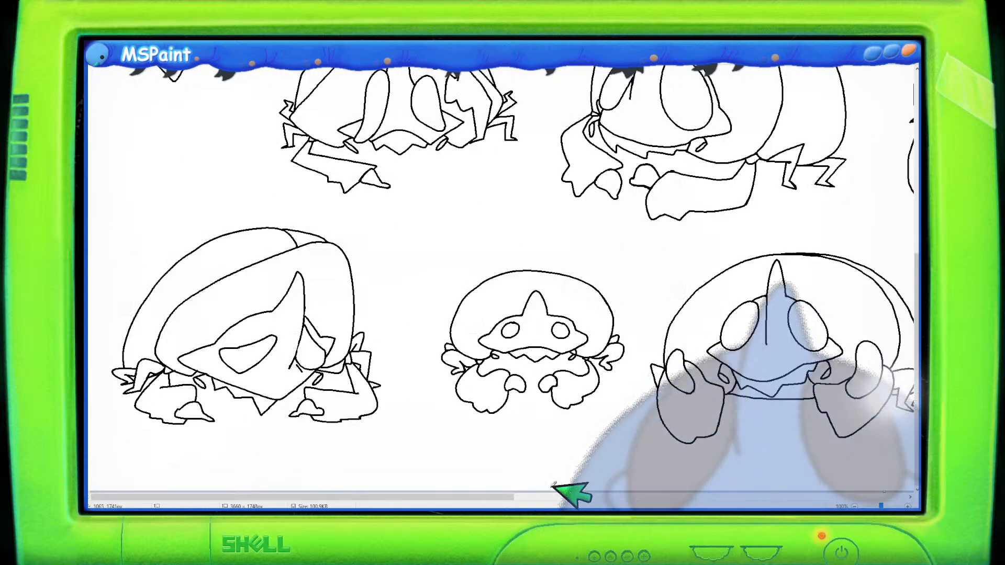
{"action": "left_click_drag", "start_coordinate": [481, 497], "coordinate": [875, 512]}
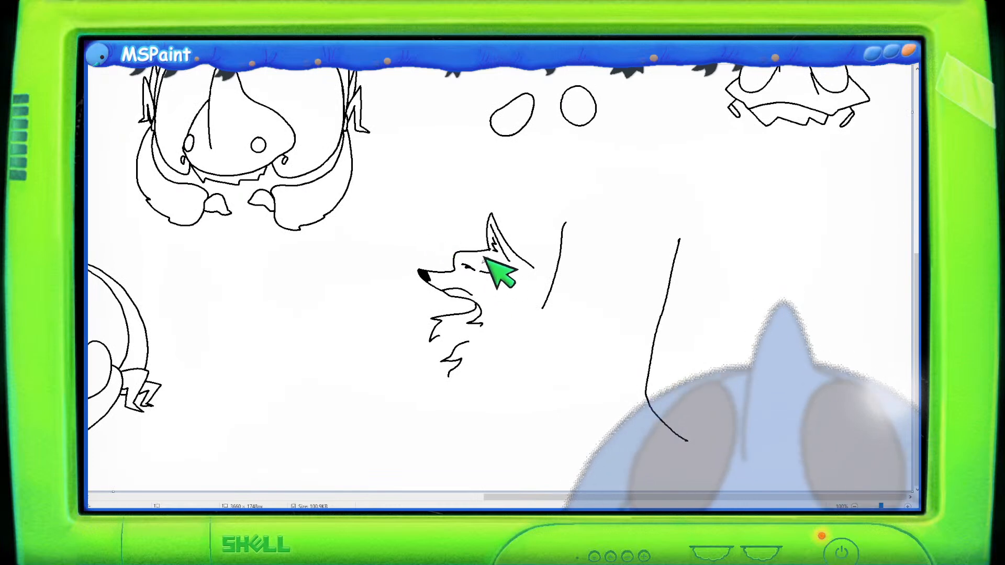
- Draw the wolf's sitting body with back, haunch, curled tail and outstretched front legs
{"action": "mouse_move", "coordinate": [521, 250]}
{"action": "left_mouse_down"}
{"action": "mouse_move", "coordinate": [589, 323]}
{"action": "mouse_move", "coordinate": [593, 344]}
{"action": "left_mouse_up"}
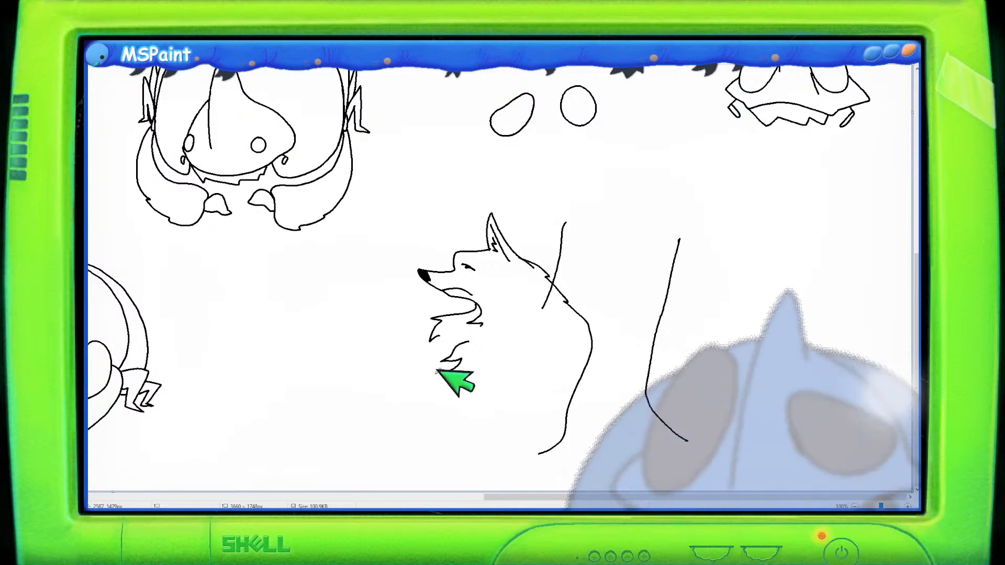
{"action": "mouse_move", "coordinate": [421, 441]}
{"action": "left_mouse_down"}
{"action": "mouse_move", "coordinate": [445, 361]}
{"action": "mouse_move", "coordinate": [411, 435]}
{"action": "mouse_move", "coordinate": [433, 458]}
{"action": "mouse_move", "coordinate": [475, 401]}
{"action": "left_mouse_up"}
{"action": "key", "text": "ctrl+z"}
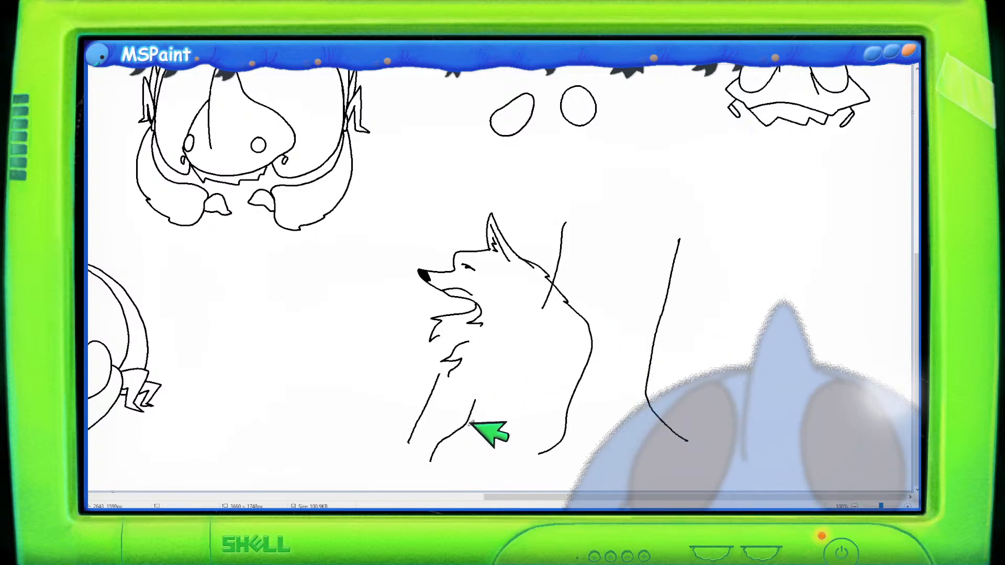
{"action": "mouse_move", "coordinate": [460, 429]}
{"action": "left_mouse_down"}
{"action": "mouse_move", "coordinate": [475, 390]}
{"action": "mouse_move", "coordinate": [494, 441]}
{"action": "left_mouse_up"}
{"action": "key", "text": "ctrl+z"}
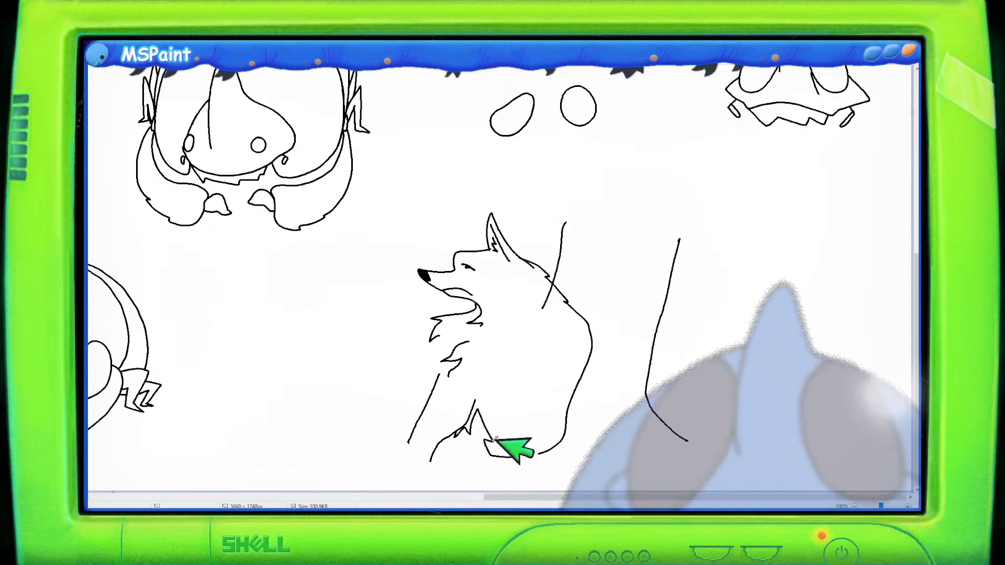
{"action": "mouse_move", "coordinate": [478, 407]}
{"action": "left_mouse_down"}
{"action": "mouse_move", "coordinate": [498, 456]}
{"action": "mouse_move", "coordinate": [532, 459]}
{"action": "left_mouse_up"}
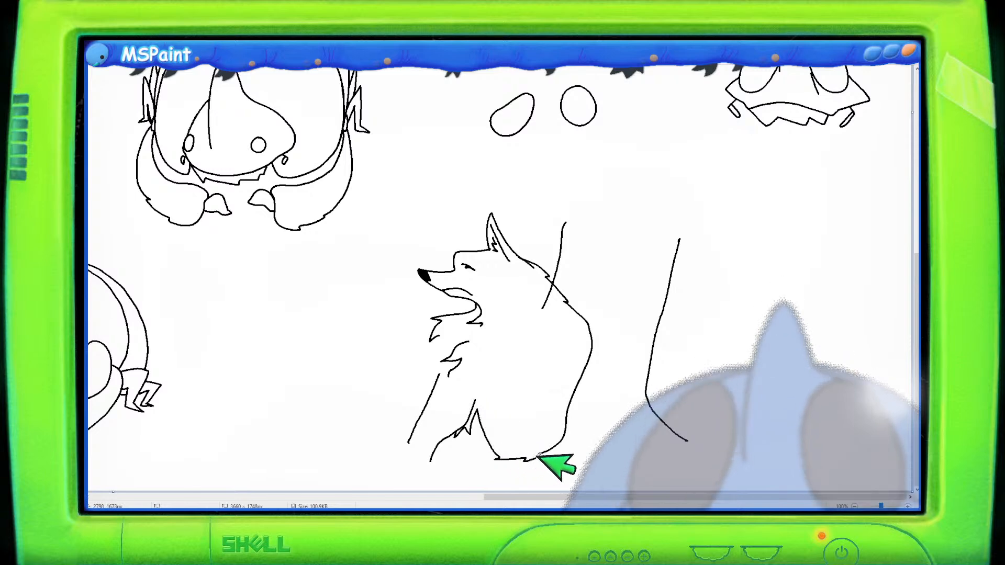
{"action": "mouse_move", "coordinate": [611, 443]}
{"action": "left_mouse_down"}
{"action": "mouse_move", "coordinate": [607, 473]}
{"action": "mouse_move", "coordinate": [560, 491]}
{"action": "left_mouse_up"}
{"action": "mouse_move", "coordinate": [574, 448]}
{"action": "left_mouse_down"}
{"action": "mouse_move", "coordinate": [523, 473]}
{"action": "mouse_move", "coordinate": [543, 494]}
{"action": "left_mouse_up"}
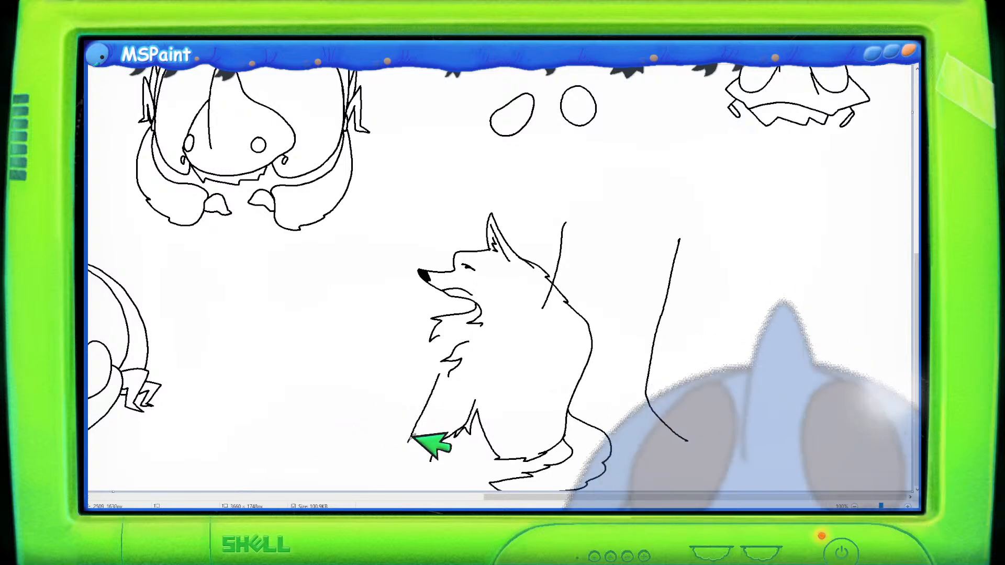
{"action": "mouse_move", "coordinate": [392, 453]}
{"action": "left_mouse_down"}
{"action": "mouse_move", "coordinate": [343, 457]}
{"action": "mouse_move", "coordinate": [332, 475]}
{"action": "mouse_move", "coordinate": [431, 460]}
{"action": "left_mouse_up"}
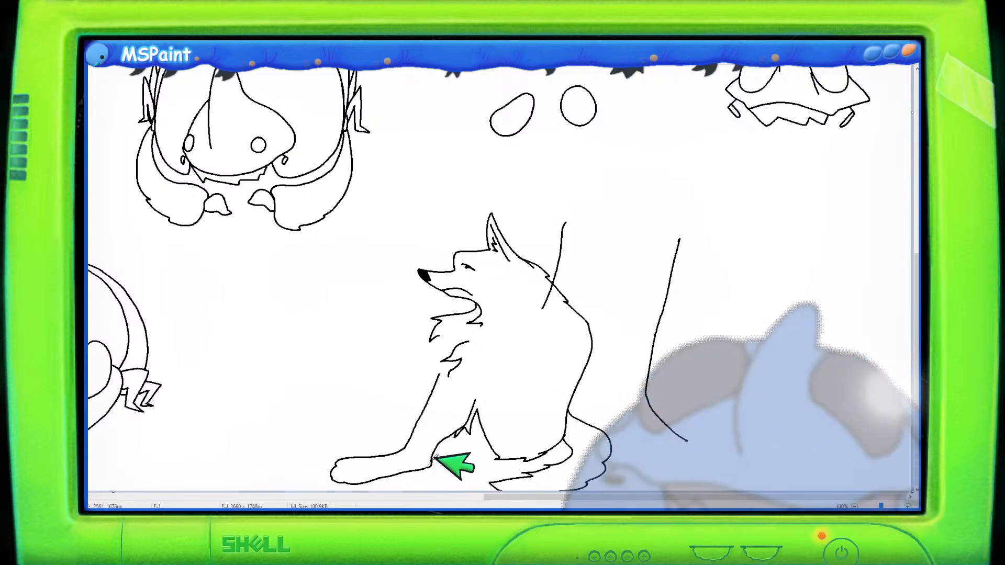
{"action": "mouse_move", "coordinate": [393, 433]}
{"action": "left_mouse_down"}
{"action": "mouse_move", "coordinate": [317, 430]}
{"action": "mouse_move", "coordinate": [331, 413]}
{"action": "mouse_move", "coordinate": [396, 417]}
{"action": "left_mouse_up"}
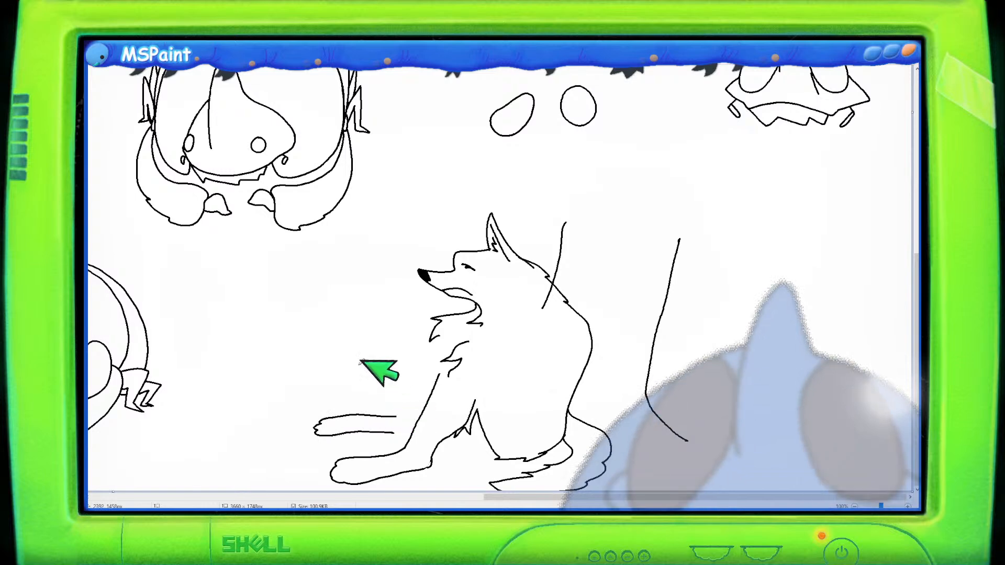
- Draw the wolf's raised foreleg folded across its chest with fur tufts
{"action": "left_click_drag", "start_coordinate": [430, 319], "coordinate": [401, 379]}
{"action": "key", "text": "ctrl+z"}
{"action": "mouse_move", "coordinate": [432, 318]}
{"action": "left_mouse_down"}
{"action": "mouse_move", "coordinate": [399, 330]}
{"action": "mouse_move", "coordinate": [388, 373]}
{"action": "mouse_move", "coordinate": [411, 399]}
{"action": "left_mouse_up"}
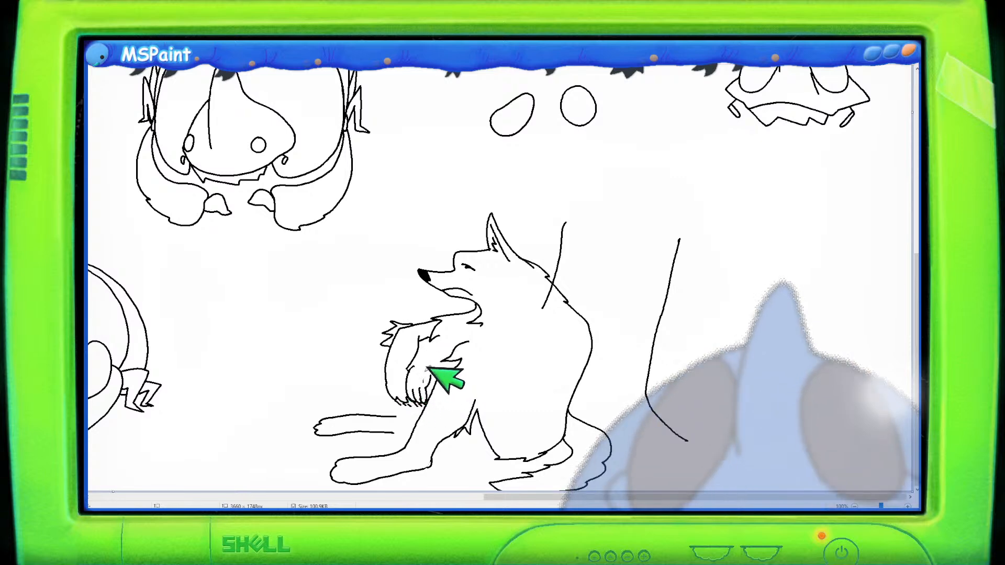
{"action": "mouse_move", "coordinate": [419, 363]}
{"action": "left_mouse_down"}
{"action": "mouse_move", "coordinate": [508, 340]}
{"action": "mouse_move", "coordinate": [531, 322]}
{"action": "mouse_move", "coordinate": [514, 301]}
{"action": "mouse_move", "coordinate": [496, 332]}
{"action": "mouse_move", "coordinate": [560, 322]}
{"action": "mouse_move", "coordinate": [541, 344]}
{"action": "mouse_move", "coordinate": [561, 340]}
{"action": "mouse_move", "coordinate": [550, 365]}
{"action": "mouse_move", "coordinate": [576, 338]}
{"action": "left_mouse_up"}
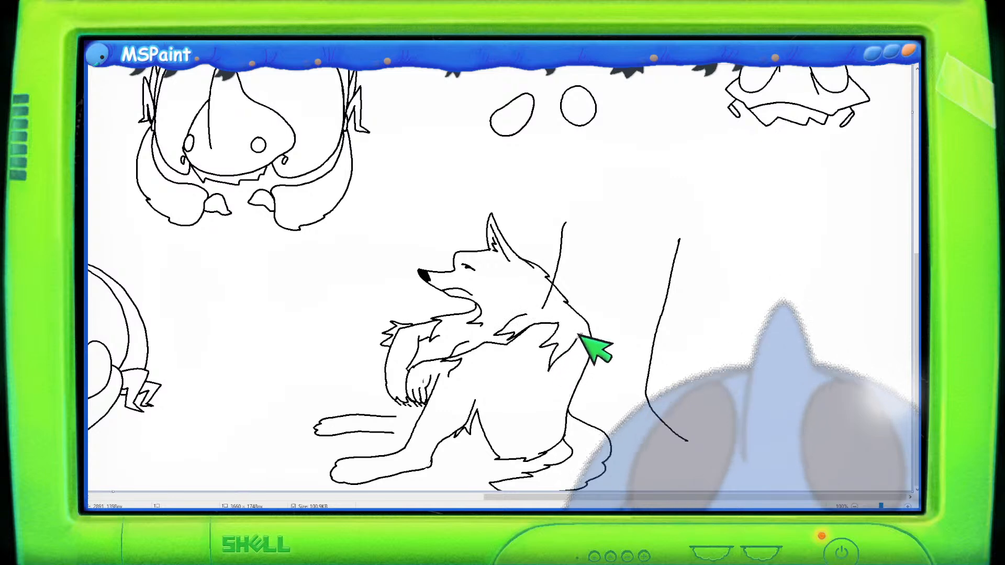
{"action": "mouse_move", "coordinate": [442, 372]}
{"action": "left_mouse_down"}
{"action": "mouse_move", "coordinate": [485, 377]}
{"action": "mouse_move", "coordinate": [530, 360]}
{"action": "left_mouse_up"}
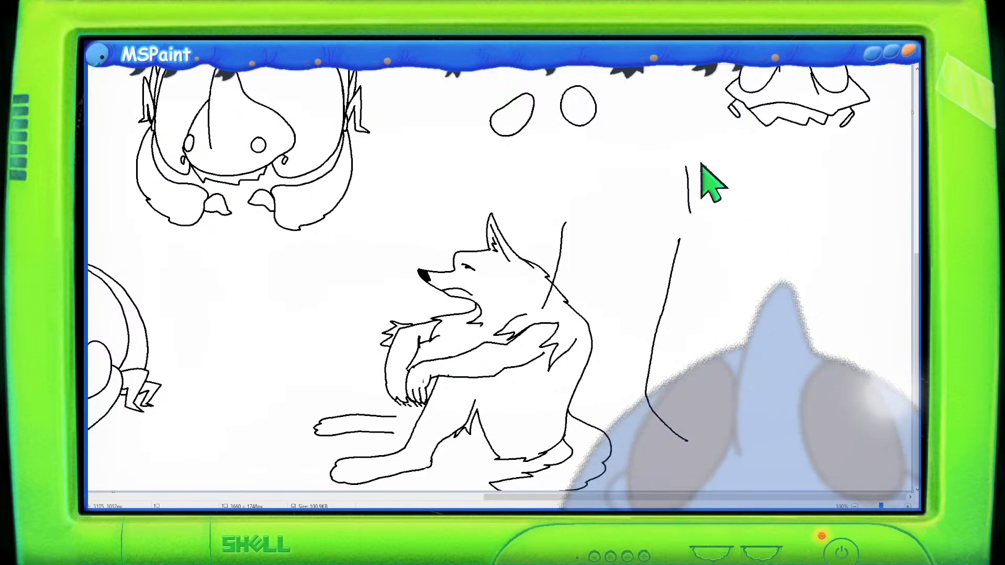
- Sketch a stack of rectangular blocks with small tick marks to the right of the wolf
{"action": "mouse_move", "coordinate": [823, 215]}
{"action": "left_mouse_down"}
{"action": "mouse_move", "coordinate": [709, 207]}
{"action": "mouse_move", "coordinate": [705, 237]}
{"action": "mouse_move", "coordinate": [752, 266]}
{"action": "left_mouse_up"}
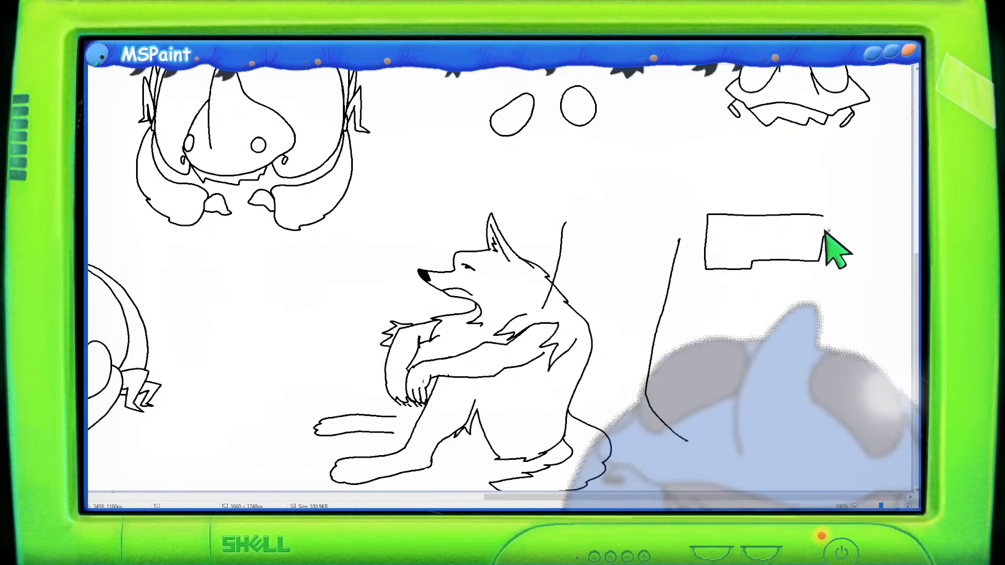
{"action": "left_click_drag", "start_coordinate": [824, 235], "coordinate": [825, 214]}
{"action": "left_click_drag", "start_coordinate": [721, 174], "coordinate": [722, 212]}
{"action": "mouse_move", "coordinate": [721, 171]}
{"action": "left_mouse_down"}
{"action": "mouse_move", "coordinate": [862, 162]}
{"action": "mouse_move", "coordinate": [859, 207]}
{"action": "mouse_move", "coordinate": [724, 215]}
{"action": "left_mouse_up"}
{"action": "mouse_move", "coordinate": [725, 135]}
{"action": "left_mouse_down"}
{"action": "mouse_move", "coordinate": [823, 153]}
{"action": "mouse_move", "coordinate": [731, 144]}
{"action": "mouse_move", "coordinate": [738, 164]}
{"action": "mouse_move", "coordinate": [762, 164]}
{"action": "left_mouse_up"}
{"action": "mouse_move", "coordinate": [790, 156]}
{"action": "left_mouse_down"}
{"action": "mouse_move", "coordinate": [790, 165]}
{"action": "mouse_move", "coordinate": [816, 165]}
{"action": "left_mouse_up"}
{"action": "mouse_move", "coordinate": [834, 157]}
{"action": "left_mouse_down"}
{"action": "mouse_move", "coordinate": [841, 166]}
{"action": "mouse_move", "coordinate": [852, 148]}
{"action": "mouse_move", "coordinate": [880, 137]}
{"action": "mouse_move", "coordinate": [846, 138]}
{"action": "mouse_move", "coordinate": [846, 163]}
{"action": "left_mouse_up"}
{"action": "left_click_drag", "start_coordinate": [866, 162], "coordinate": [886, 178]}
{"action": "left_click_drag", "start_coordinate": [897, 176], "coordinate": [897, 187]}
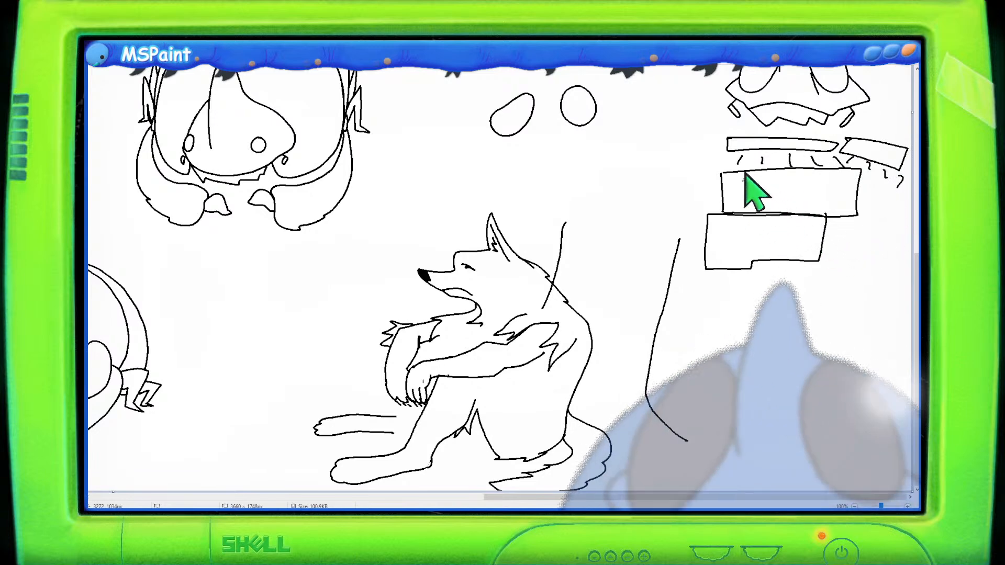
- Add two short legs beneath the lowest block of the stack
{"action": "mouse_move", "coordinate": [733, 208]}
{"action": "left_mouse_down"}
{"action": "mouse_move", "coordinate": [795, 182]}
{"action": "mouse_move", "coordinate": [837, 192]}
{"action": "left_mouse_up"}
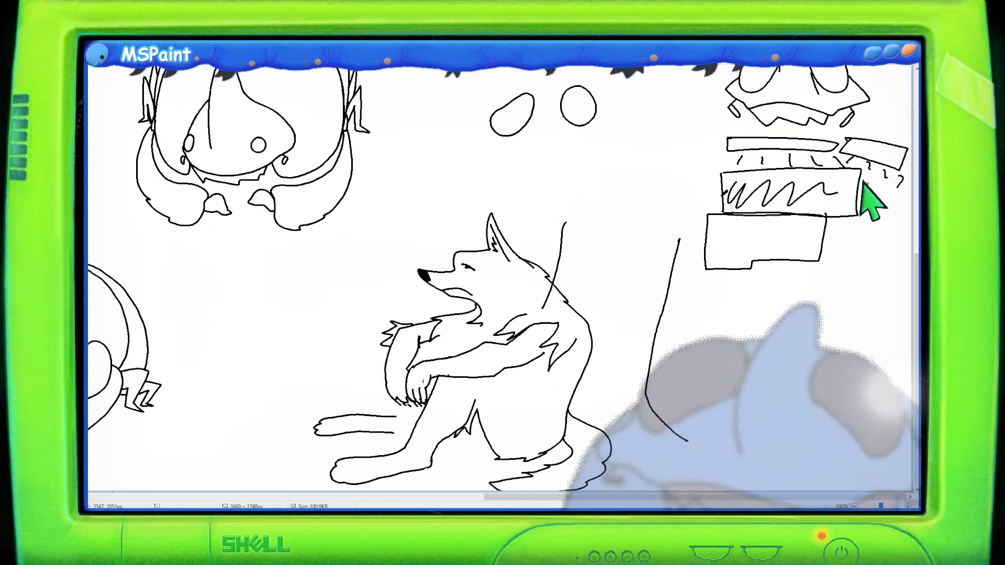
{"action": "key", "text": "ctrl+z"}
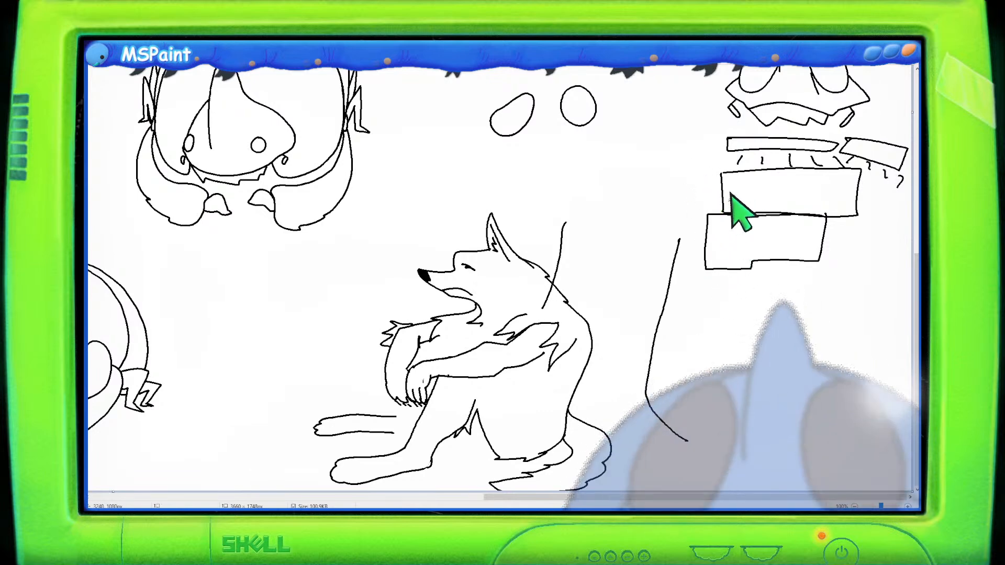
{"action": "mouse_move", "coordinate": [698, 337]}
{"action": "left_mouse_down"}
{"action": "mouse_move", "coordinate": [712, 278]}
{"action": "mouse_move", "coordinate": [724, 285]}
{"action": "mouse_move", "coordinate": [726, 341]}
{"action": "left_mouse_up"}
{"action": "left_click_drag", "start_coordinate": [699, 278], "coordinate": [724, 285]}
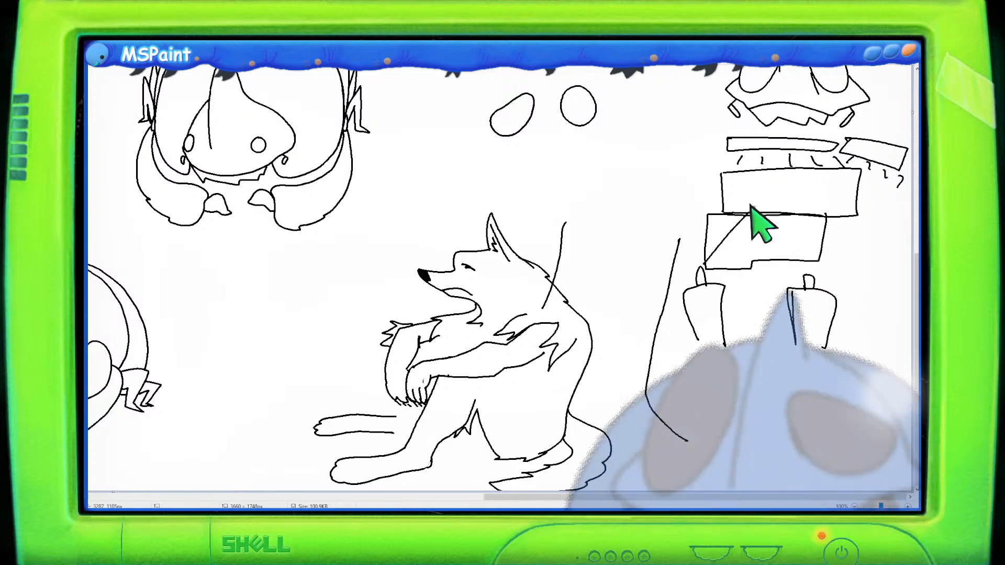
{"action": "mouse_move", "coordinate": [723, 304]}
{"action": "left_mouse_down"}
{"action": "mouse_move", "coordinate": [769, 218]}
{"action": "mouse_move", "coordinate": [782, 225]}
{"action": "left_mouse_up"}
{"action": "mouse_move", "coordinate": [775, 308]}
{"action": "left_mouse_down"}
{"action": "mouse_move", "coordinate": [835, 232]}
{"action": "mouse_move", "coordinate": [842, 238]}
{"action": "left_mouse_up"}
{"action": "key", "text": "ctrl+z"}
{"action": "key", "text": "ctrl+z"}
{"action": "key", "text": "ctrl+z"}
{"action": "key", "text": "ctrl+z"}
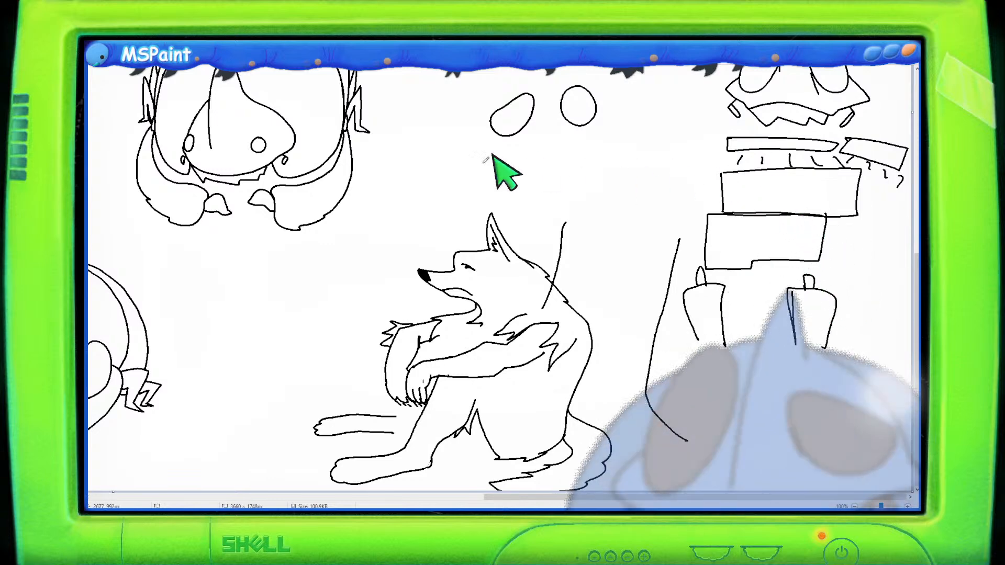
{"action": "left_click", "coordinate": [146, 40]}
{"action": "left_click_drag", "start_coordinate": [716, 160], "coordinate": [865, 218]}
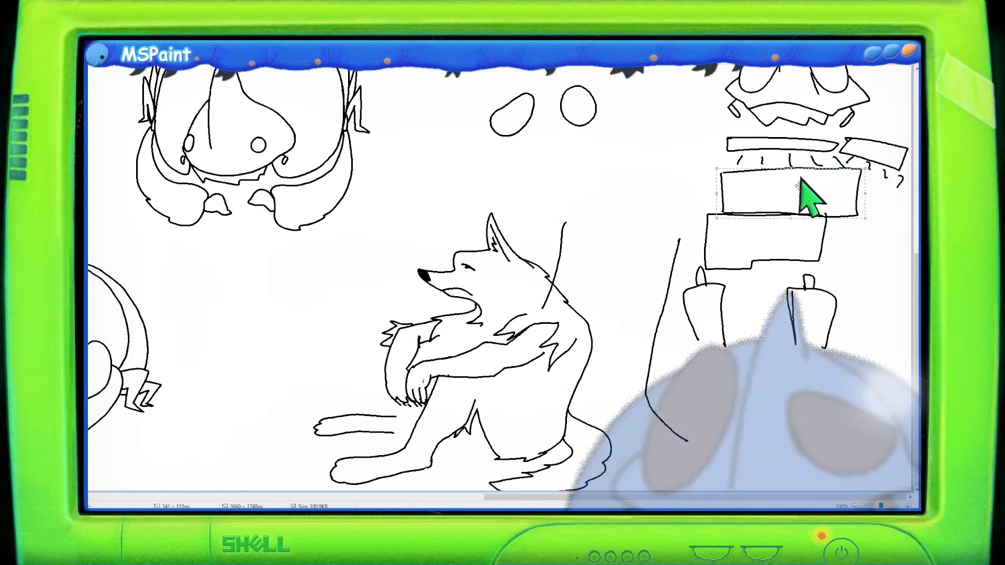
{"action": "left_click_drag", "start_coordinate": [794, 196], "coordinate": [762, 264]}
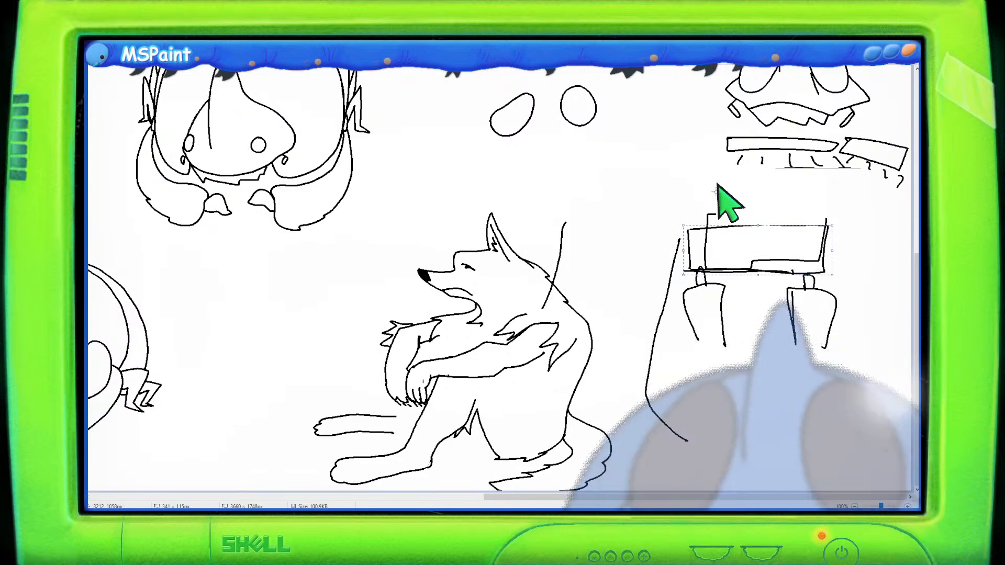
{"action": "key", "text": "ctrl+z"}
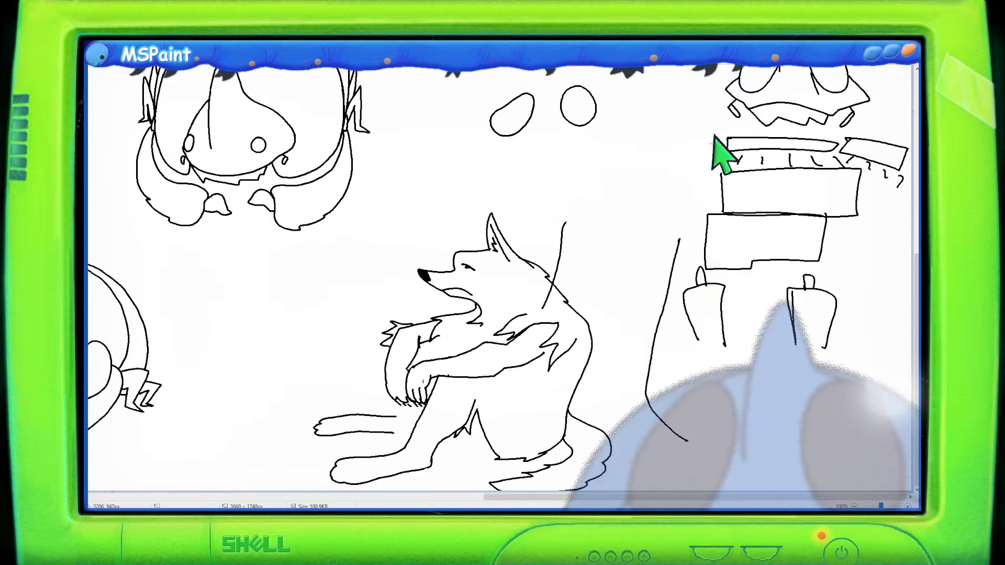
{"action": "left_click_drag", "start_coordinate": [712, 135], "coordinate": [910, 205]}
{"action": "key", "text": "Delete"}
{"action": "key", "text": "ctrl+z"}
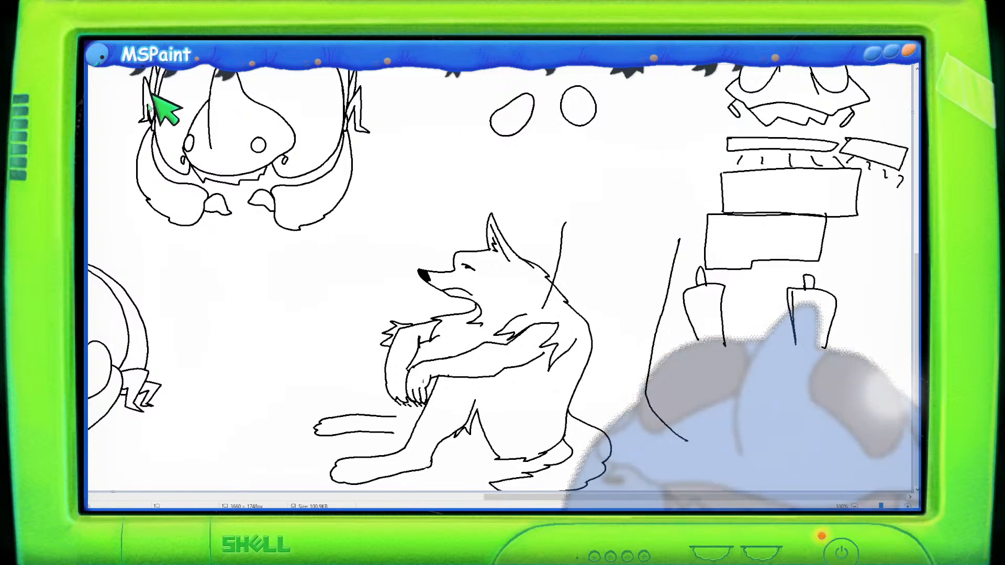
- Select the block stack with its legs and move it lower on the canvas
{"action": "mouse_move", "coordinate": [738, 132]}
{"action": "left_mouse_down"}
{"action": "mouse_move", "coordinate": [706, 132]}
{"action": "mouse_move", "coordinate": [699, 244]}
{"action": "mouse_move", "coordinate": [683, 280]}
{"action": "left_mouse_up"}
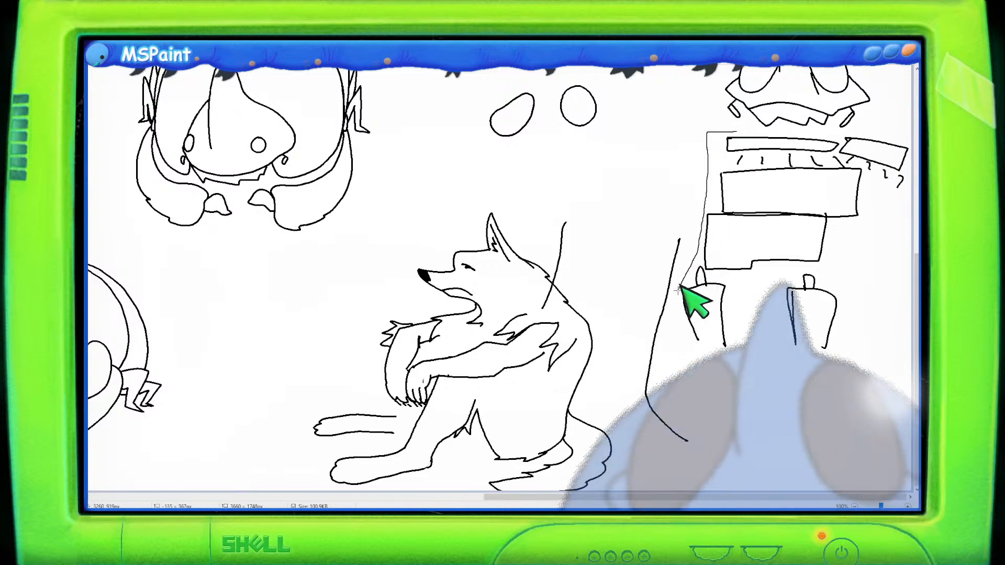
{"action": "mouse_move", "coordinate": [882, 332]}
{"action": "left_mouse_down"}
{"action": "mouse_move", "coordinate": [883, 246]}
{"action": "mouse_move", "coordinate": [916, 189]}
{"action": "mouse_move", "coordinate": [902, 125]}
{"action": "mouse_move", "coordinate": [713, 124]}
{"action": "mouse_move", "coordinate": [678, 283]}
{"action": "mouse_move", "coordinate": [773, 392]}
{"action": "mouse_move", "coordinate": [881, 282]}
{"action": "mouse_move", "coordinate": [914, 167]}
{"action": "mouse_move", "coordinate": [910, 131]}
{"action": "mouse_move", "coordinate": [718, 140]}
{"action": "left_mouse_up"}
{"action": "left_click", "coordinate": [724, 134]}
{"action": "mouse_move", "coordinate": [753, 188]}
{"action": "left_mouse_down"}
{"action": "mouse_move", "coordinate": [758, 257]}
{"action": "mouse_move", "coordinate": [753, 242]}
{"action": "left_mouse_up"}
{"action": "left_click", "coordinate": [628, 157]}
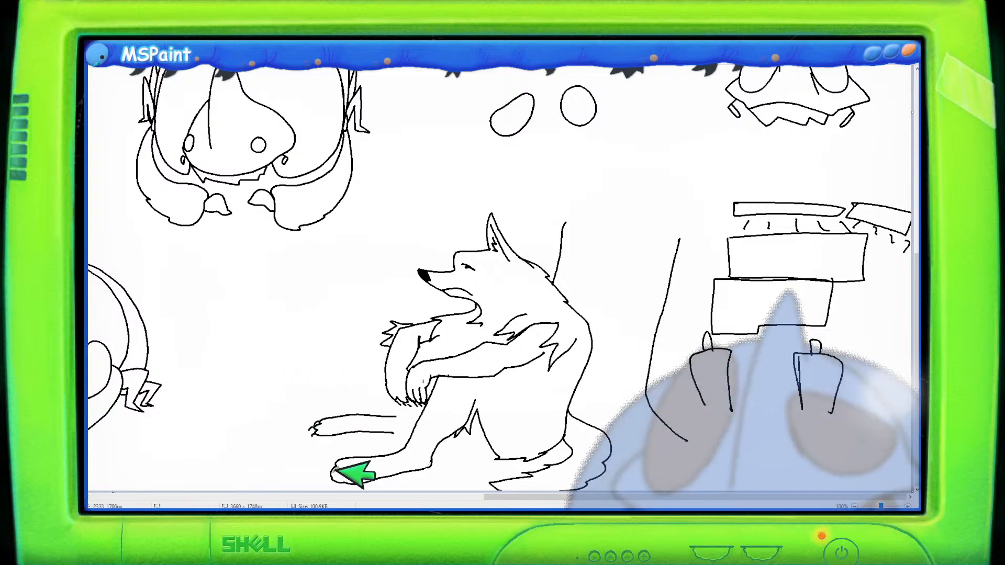
- Add toe lines to the wolf's hind paw and draw two curving lines behind its back
{"action": "left_click_drag", "start_coordinate": [336, 463], "coordinate": [327, 486]}
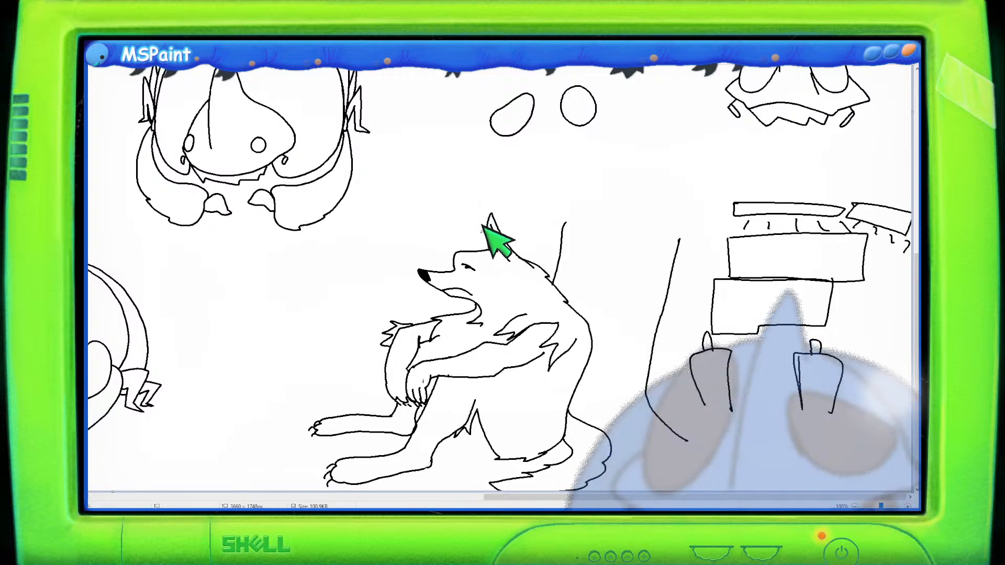
{"action": "left_click_drag", "start_coordinate": [587, 220], "coordinate": [576, 296]}
{"action": "mouse_move", "coordinate": [620, 233]}
{"action": "left_mouse_down"}
{"action": "mouse_move", "coordinate": [598, 337]}
{"action": "mouse_move", "coordinate": [602, 394]}
{"action": "left_mouse_up"}
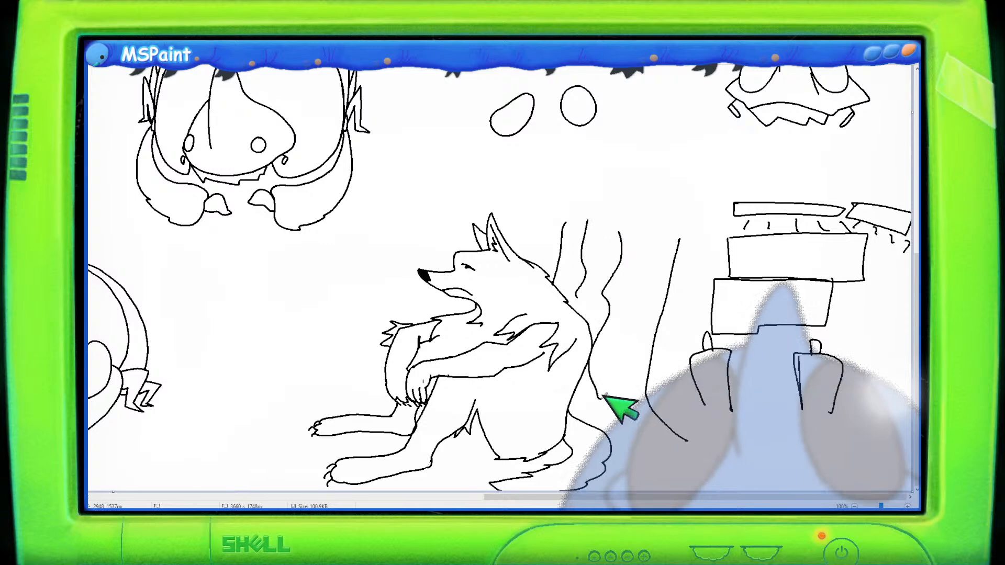
- Add another curving line behind the wolf and hatch shading across its chest and arm
{"action": "mouse_move", "coordinate": [657, 240]}
{"action": "left_mouse_down"}
{"action": "mouse_move", "coordinate": [638, 427]}
{"action": "mouse_move", "coordinate": [604, 418]}
{"action": "left_mouse_up"}
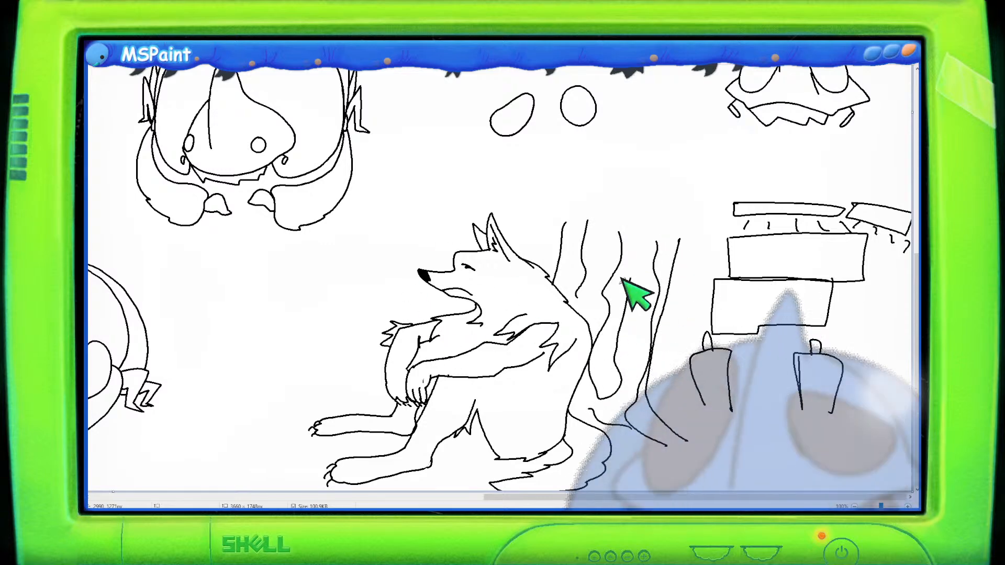
{"action": "mouse_move", "coordinate": [431, 359]}
{"action": "left_mouse_down"}
{"action": "mouse_move", "coordinate": [465, 349]}
{"action": "mouse_move", "coordinate": [466, 331]}
{"action": "mouse_move", "coordinate": [524, 341]}
{"action": "left_mouse_up"}
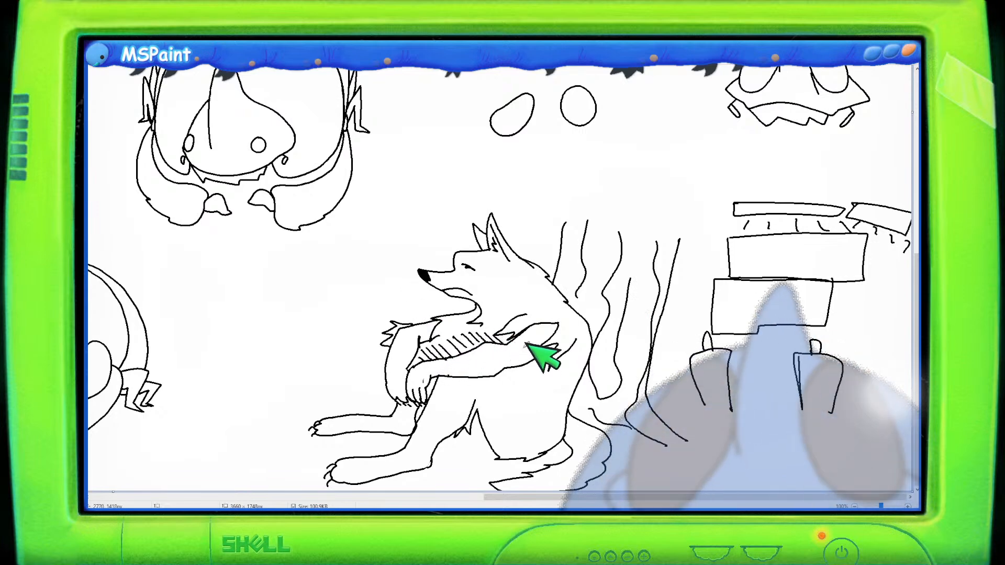
- Rearrange the creature sketches on the left, moving the top and second-row ones up and the small one into the gap
{"action": "scroll", "coordinate": [527, 300], "scroll_direction": "down", "scroll_amount": 2}
{"action": "scroll", "coordinate": [527, 300], "scroll_direction": "up", "scroll_amount": 1}
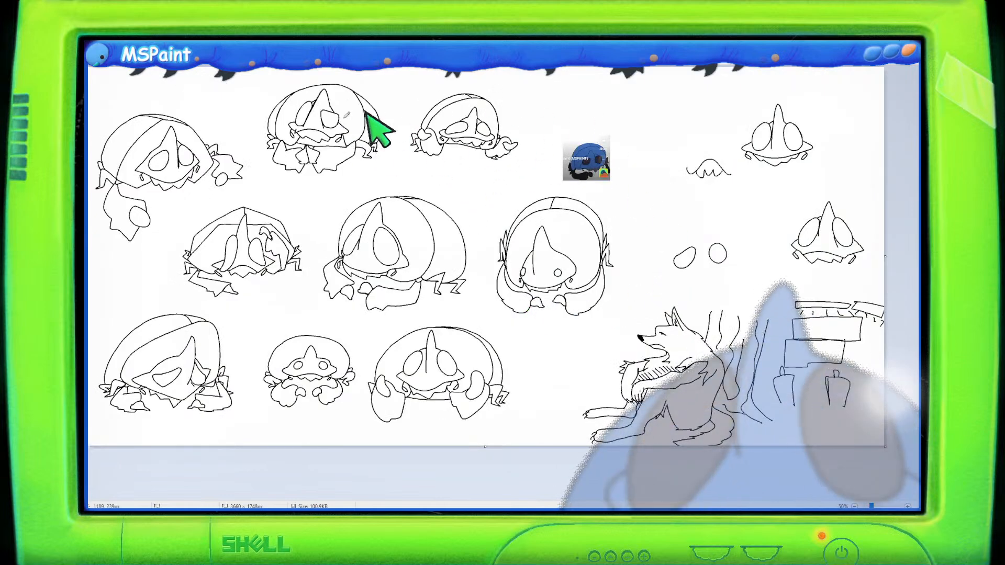
{"action": "mouse_move", "coordinate": [186, 93]}
{"action": "left_mouse_down"}
{"action": "mouse_move", "coordinate": [88, 253]}
{"action": "mouse_move", "coordinate": [93, 272]}
{"action": "mouse_move", "coordinate": [148, 251]}
{"action": "mouse_move", "coordinate": [172, 211]}
{"action": "mouse_move", "coordinate": [253, 193]}
{"action": "mouse_move", "coordinate": [255, 147]}
{"action": "mouse_move", "coordinate": [214, 103]}
{"action": "left_mouse_up"}
{"action": "left_click_drag", "start_coordinate": [120, 167], "coordinate": [118, 126]}
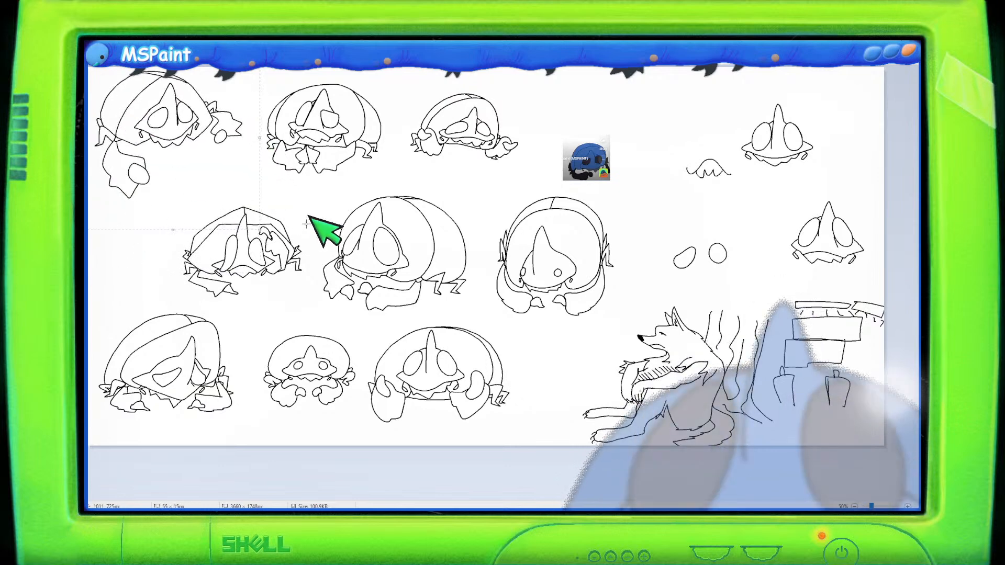
{"action": "mouse_move", "coordinate": [256, 189]}
{"action": "left_mouse_down"}
{"action": "mouse_move", "coordinate": [200, 206]}
{"action": "mouse_move", "coordinate": [157, 252]}
{"action": "left_mouse_up"}
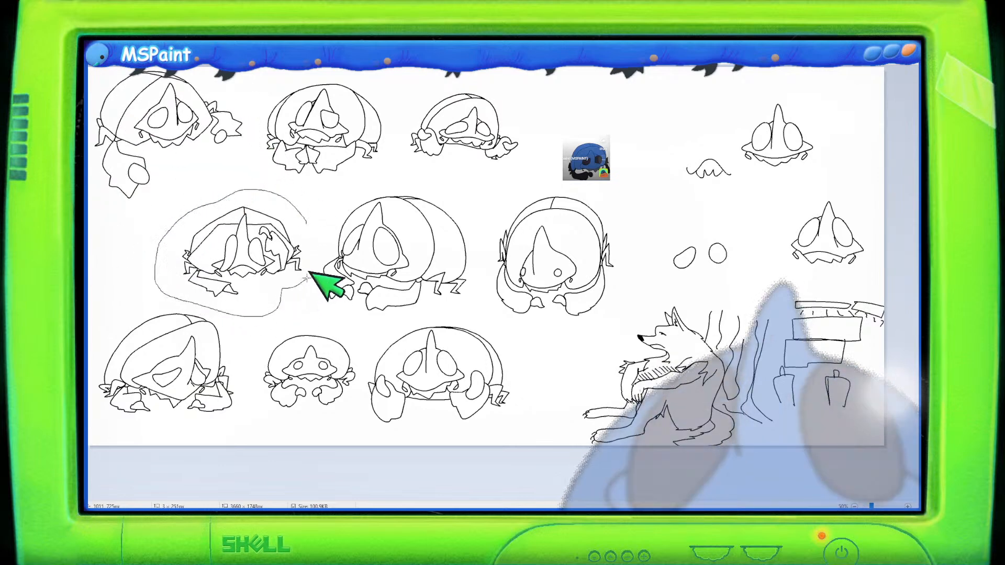
{"action": "left_click_drag", "start_coordinate": [277, 226], "coordinate": [239, 178]}
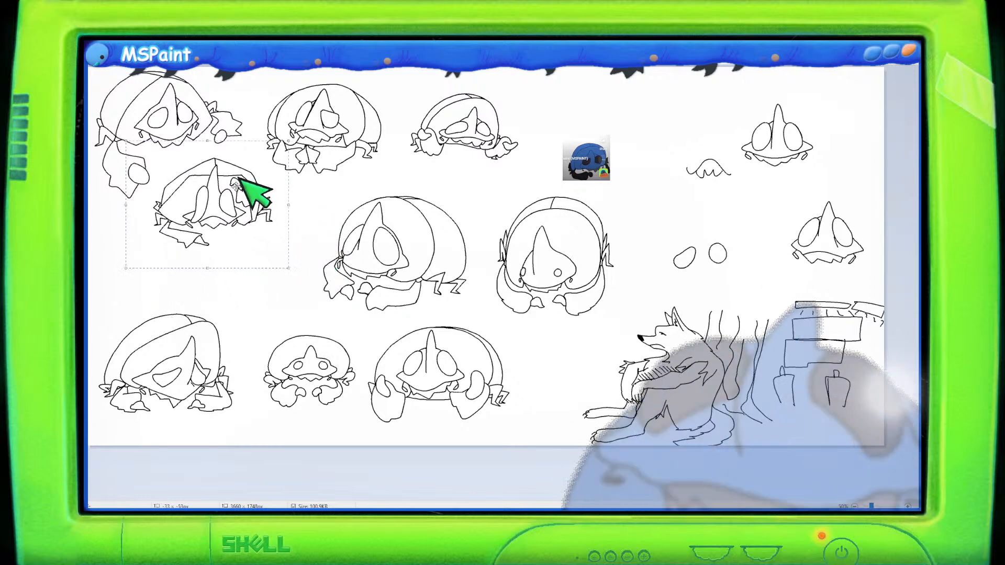
{"action": "mouse_move", "coordinate": [367, 184]}
{"action": "left_mouse_down"}
{"action": "mouse_move", "coordinate": [298, 268]}
{"action": "mouse_move", "coordinate": [326, 318]}
{"action": "mouse_move", "coordinate": [454, 307]}
{"action": "mouse_move", "coordinate": [480, 260]}
{"action": "mouse_move", "coordinate": [459, 207]}
{"action": "mouse_move", "coordinate": [427, 180]}
{"action": "mouse_move", "coordinate": [366, 181]}
{"action": "left_mouse_up"}
{"action": "mouse_move", "coordinate": [390, 217]}
{"action": "left_mouse_down"}
{"action": "mouse_move", "coordinate": [338, 231]}
{"action": "mouse_move", "coordinate": [372, 224]}
{"action": "mouse_move", "coordinate": [348, 225]}
{"action": "mouse_move", "coordinate": [361, 220]}
{"action": "left_mouse_up"}
{"action": "mouse_move", "coordinate": [278, 330]}
{"action": "left_mouse_down"}
{"action": "mouse_move", "coordinate": [257, 341]}
{"action": "mouse_move", "coordinate": [254, 391]}
{"action": "mouse_move", "coordinate": [285, 420]}
{"action": "mouse_move", "coordinate": [347, 407]}
{"action": "mouse_move", "coordinate": [364, 368]}
{"action": "mouse_move", "coordinate": [293, 323]}
{"action": "left_mouse_up"}
{"action": "left_click_drag", "start_coordinate": [321, 367], "coordinate": [148, 272]}
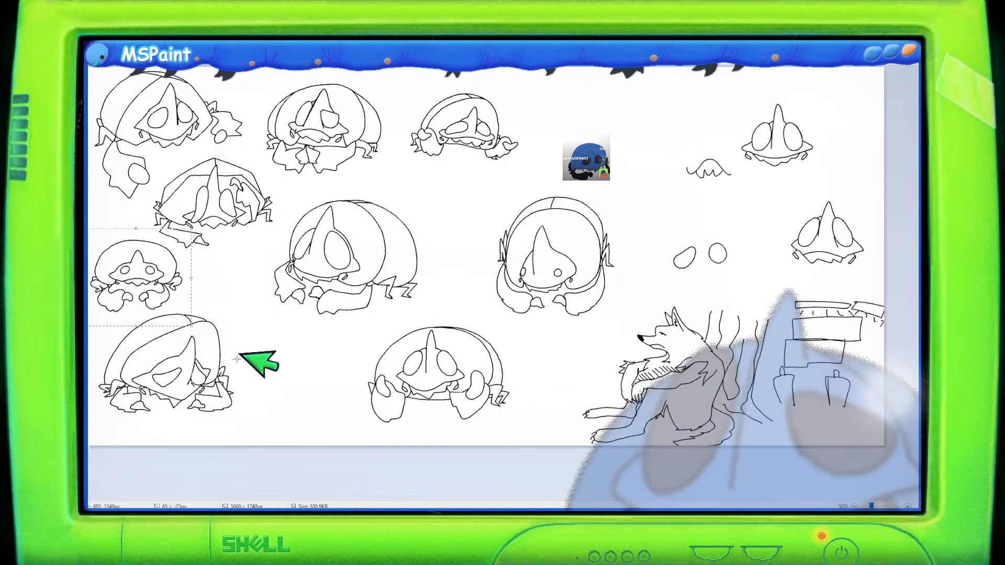
- Shift the bottom-row creature and the large right-hand creature sketch leftward to close the gaps
{"action": "mouse_move", "coordinate": [450, 314]}
{"action": "left_mouse_down"}
{"action": "mouse_move", "coordinate": [358, 333]}
{"action": "mouse_move", "coordinate": [342, 399]}
{"action": "mouse_move", "coordinate": [387, 442]}
{"action": "mouse_move", "coordinate": [423, 424]}
{"action": "mouse_move", "coordinate": [523, 422]}
{"action": "mouse_move", "coordinate": [531, 358]}
{"action": "mouse_move", "coordinate": [488, 316]}
{"action": "mouse_move", "coordinate": [449, 313]}
{"action": "left_mouse_up"}
{"action": "mouse_move", "coordinate": [456, 358]}
{"action": "left_mouse_down"}
{"action": "mouse_move", "coordinate": [342, 348]}
{"action": "mouse_move", "coordinate": [339, 358]}
{"action": "left_mouse_up"}
{"action": "mouse_move", "coordinate": [297, 196]}
{"action": "left_mouse_down"}
{"action": "mouse_move", "coordinate": [258, 272]}
{"action": "mouse_move", "coordinate": [280, 314]}
{"action": "mouse_move", "coordinate": [374, 319]}
{"action": "mouse_move", "coordinate": [433, 238]}
{"action": "mouse_move", "coordinate": [325, 186]}
{"action": "mouse_move", "coordinate": [314, 191]}
{"action": "mouse_move", "coordinate": [341, 224]}
{"action": "mouse_move", "coordinate": [324, 222]}
{"action": "left_mouse_up"}
{"action": "mouse_move", "coordinate": [451, 75]}
{"action": "left_mouse_down"}
{"action": "mouse_move", "coordinate": [413, 92]}
{"action": "mouse_move", "coordinate": [402, 163]}
{"action": "mouse_move", "coordinate": [456, 175]}
{"action": "mouse_move", "coordinate": [517, 157]}
{"action": "mouse_move", "coordinate": [504, 78]}
{"action": "mouse_move", "coordinate": [456, 65]}
{"action": "left_mouse_up"}
{"action": "mouse_move", "coordinate": [476, 114]}
{"action": "left_mouse_down"}
{"action": "mouse_move", "coordinate": [450, 115]}
{"action": "mouse_move", "coordinate": [463, 116]}
{"action": "left_mouse_up"}
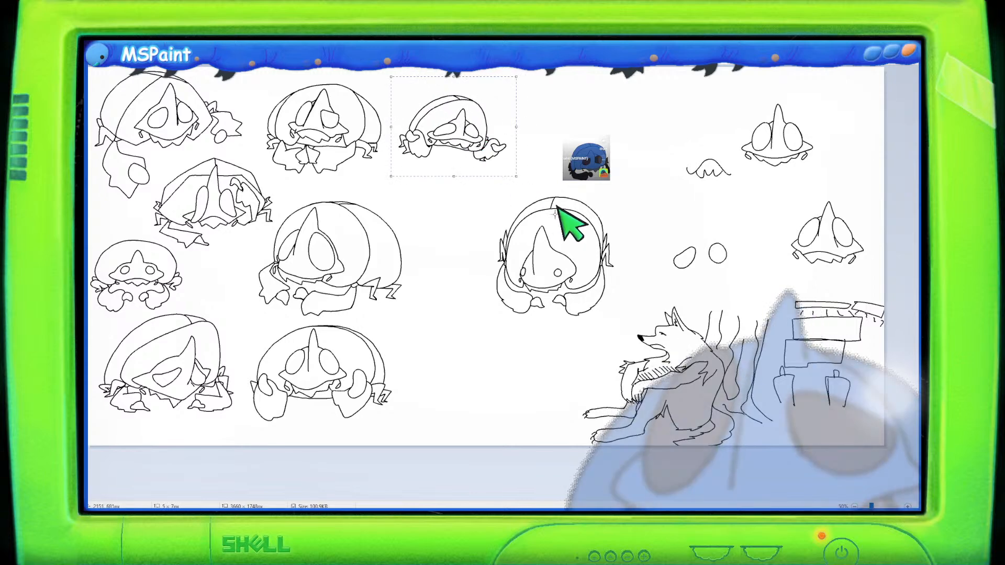
{"action": "mouse_move", "coordinate": [621, 202]}
{"action": "left_mouse_down"}
{"action": "mouse_move", "coordinate": [519, 187]}
{"action": "mouse_move", "coordinate": [475, 260]}
{"action": "mouse_move", "coordinate": [494, 323]}
{"action": "mouse_move", "coordinate": [597, 322]}
{"action": "mouse_move", "coordinate": [621, 269]}
{"action": "mouse_move", "coordinate": [621, 202]}
{"action": "left_mouse_up"}
{"action": "left_click_drag", "start_coordinate": [571, 235], "coordinate": [496, 238]}
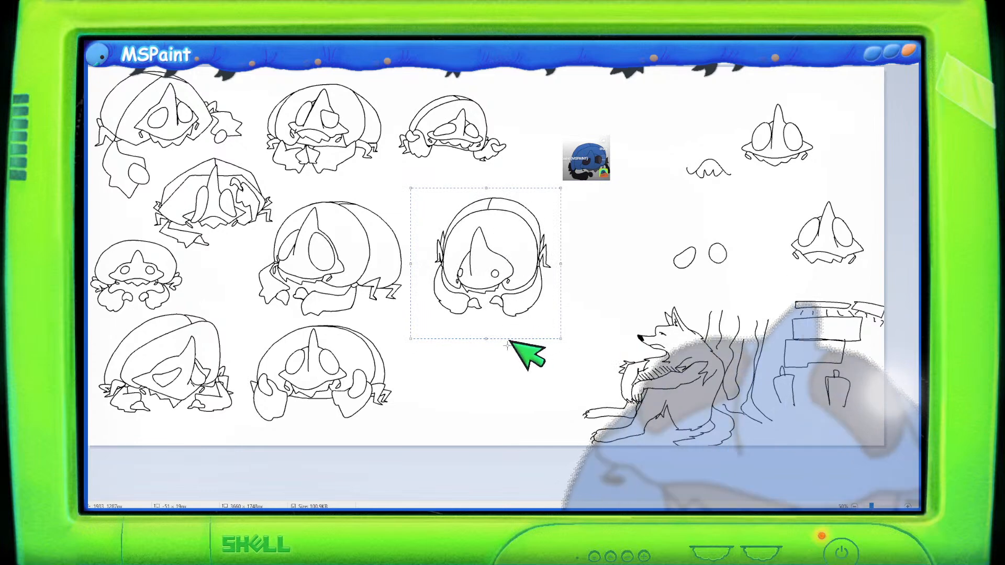
{"action": "left_click_drag", "start_coordinate": [506, 271], "coordinate": [495, 274]}
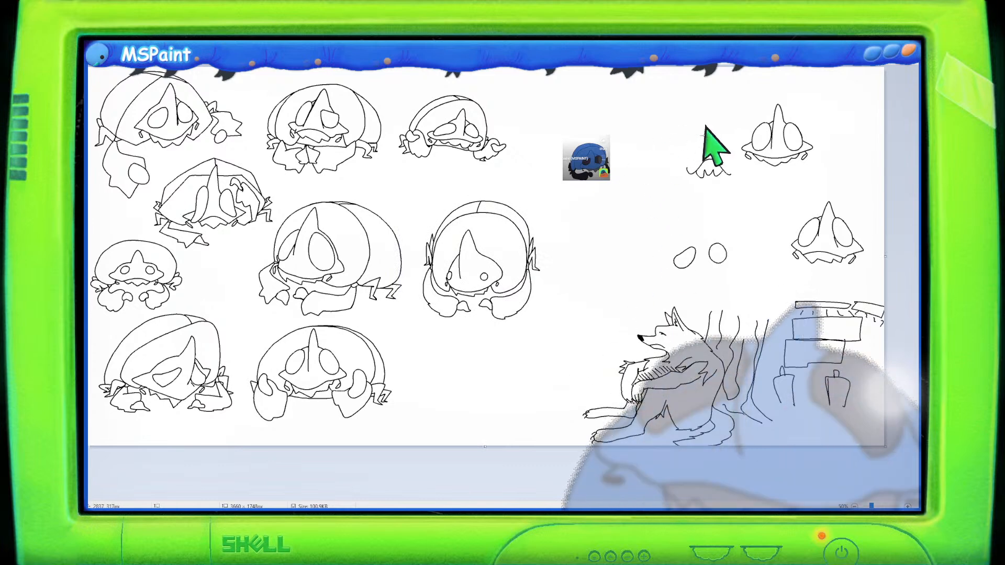
- Reposition the top-right creature, the small wave sketch and the thumbnail image across the upper canvas
{"action": "mouse_move", "coordinate": [759, 83]}
{"action": "left_mouse_down"}
{"action": "mouse_move", "coordinate": [725, 124]}
{"action": "mouse_move", "coordinate": [734, 151]}
{"action": "mouse_move", "coordinate": [780, 173]}
{"action": "mouse_move", "coordinate": [841, 137]}
{"action": "mouse_move", "coordinate": [813, 81]}
{"action": "mouse_move", "coordinate": [767, 67]}
{"action": "left_mouse_up"}
{"action": "left_click_drag", "start_coordinate": [775, 133], "coordinate": [810, 124]}
{"action": "mouse_move", "coordinate": [740, 186]}
{"action": "left_mouse_down"}
{"action": "mouse_move", "coordinate": [721, 137]}
{"action": "mouse_move", "coordinate": [671, 165]}
{"action": "mouse_move", "coordinate": [722, 187]}
{"action": "mouse_move", "coordinate": [707, 115]}
{"action": "left_mouse_up"}
{"action": "mouse_move", "coordinate": [625, 184]}
{"action": "left_mouse_down"}
{"action": "mouse_move", "coordinate": [621, 111]}
{"action": "mouse_move", "coordinate": [555, 110]}
{"action": "mouse_move", "coordinate": [550, 198]}
{"action": "mouse_move", "coordinate": [626, 189]}
{"action": "left_mouse_up"}
{"action": "left_click_drag", "start_coordinate": [609, 166], "coordinate": [584, 140]}
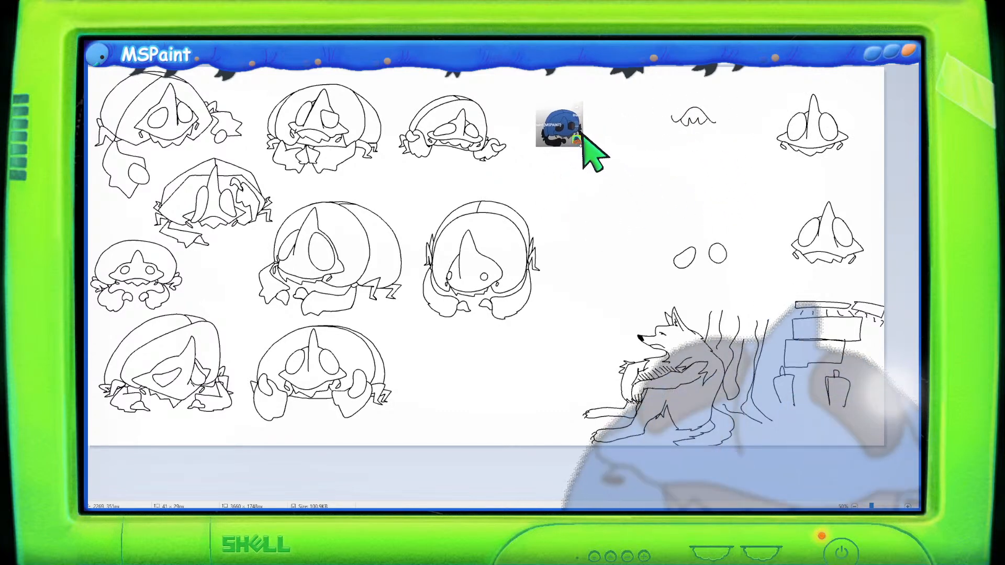
{"action": "mouse_move", "coordinate": [675, 220]}
{"action": "left_mouse_down"}
{"action": "mouse_move", "coordinate": [746, 266]}
{"action": "mouse_move", "coordinate": [722, 221]}
{"action": "mouse_move", "coordinate": [673, 231]}
{"action": "mouse_move", "coordinate": [657, 208]}
{"action": "left_mouse_up"}
- Draw a new spiked creature head around the two ovals, adding a brim line and jagged fringe beneath
{"action": "scroll", "coordinate": [607, 322], "scroll_direction": "up", "scroll_amount": 1}
{"action": "left_click_drag", "start_coordinate": [482, 497], "coordinate": [879, 500]}
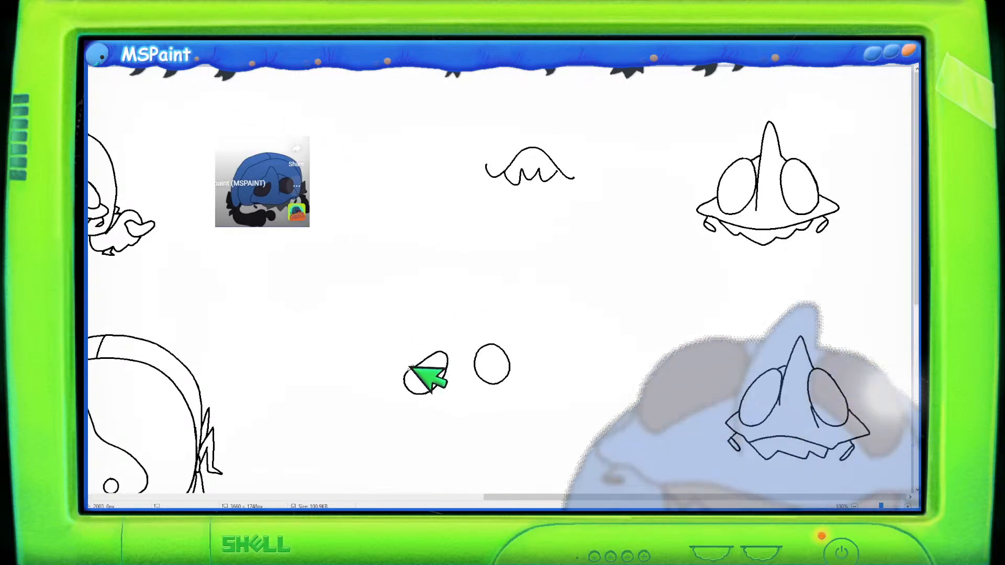
{"action": "mouse_move", "coordinate": [415, 366]}
{"action": "left_mouse_down"}
{"action": "mouse_move", "coordinate": [462, 301]}
{"action": "mouse_move", "coordinate": [477, 386]}
{"action": "left_mouse_up"}
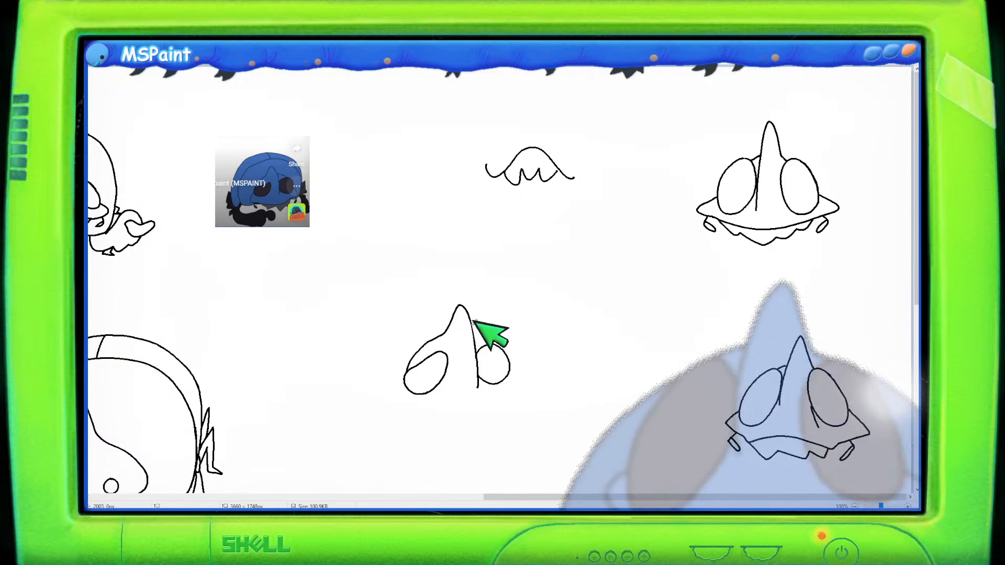
{"action": "left_click_drag", "start_coordinate": [474, 329], "coordinate": [497, 343]}
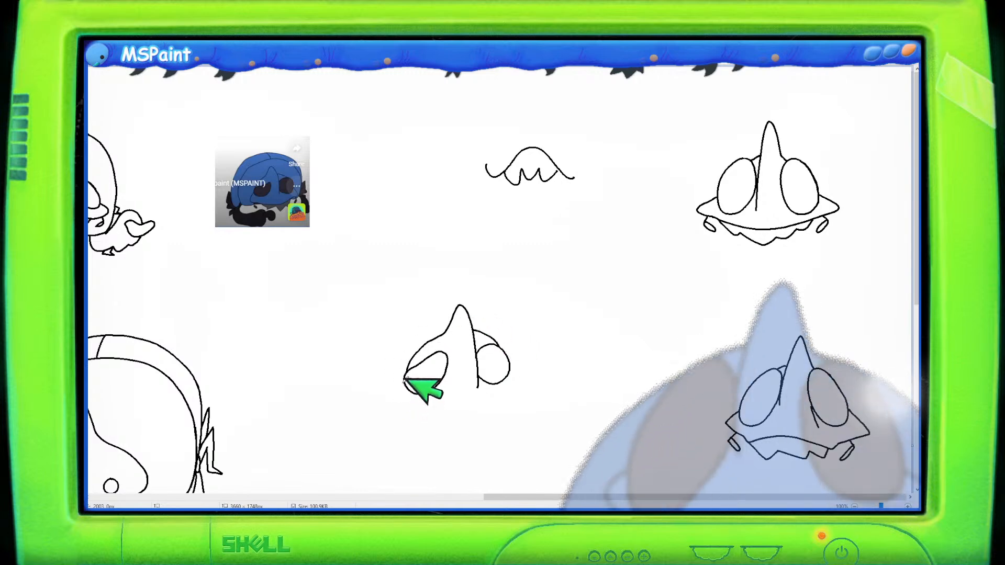
{"action": "mouse_move", "coordinate": [400, 383]}
{"action": "left_mouse_down"}
{"action": "mouse_move", "coordinate": [394, 402]}
{"action": "mouse_move", "coordinate": [468, 407]}
{"action": "mouse_move", "coordinate": [523, 382]}
{"action": "mouse_move", "coordinate": [518, 370]}
{"action": "left_mouse_up"}
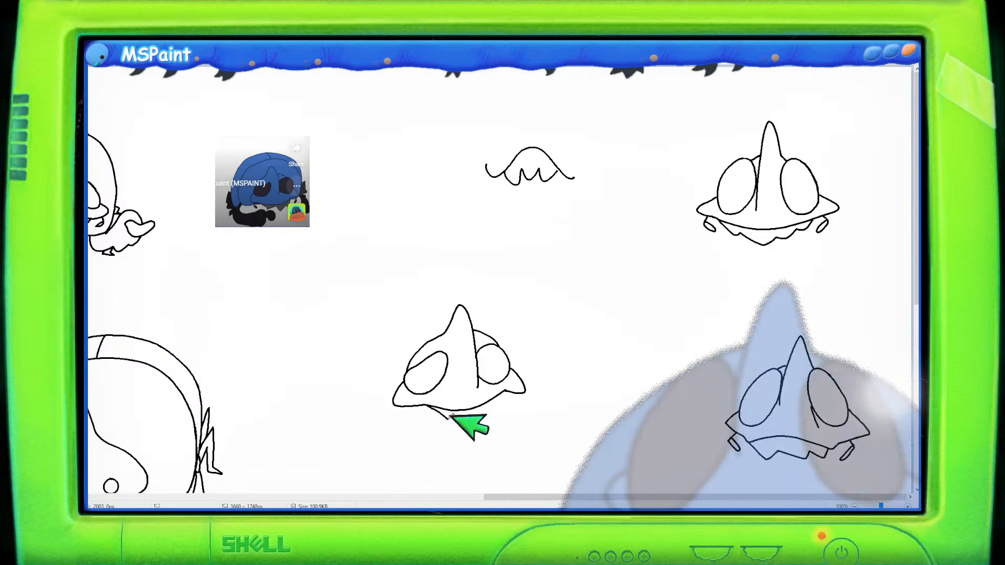
{"action": "left_click_drag", "start_coordinate": [451, 420], "coordinate": [497, 404]}
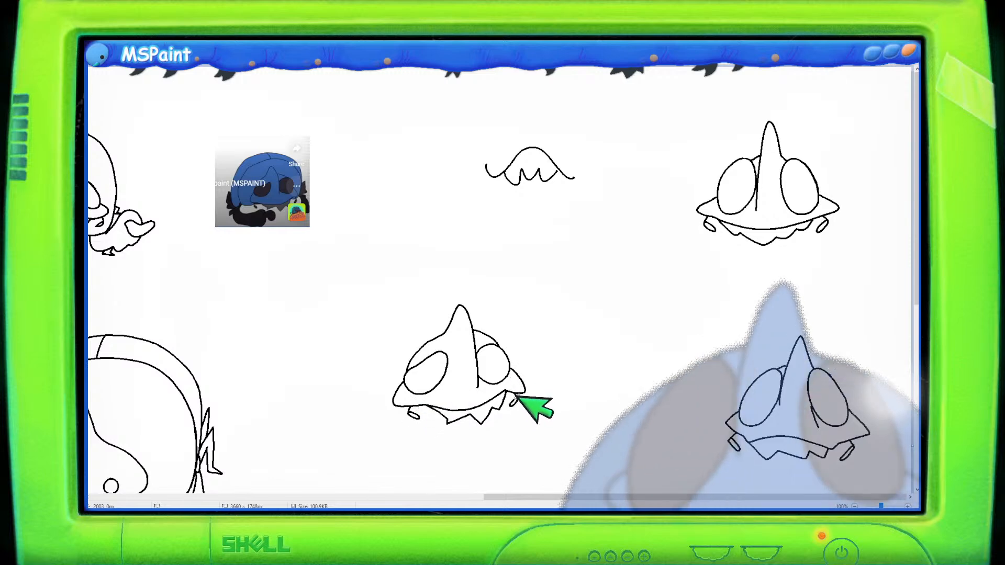
- Draw a rounded shell with a central seam line around the new spiked creature
{"action": "scroll", "coordinate": [525, 376], "scroll_direction": "down", "scroll_amount": 1}
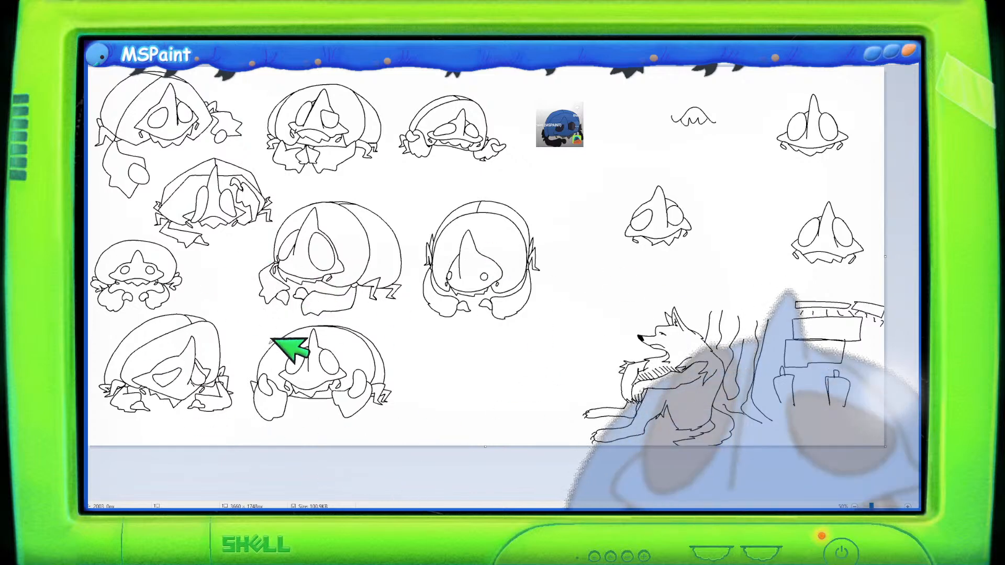
{"action": "scroll", "coordinate": [285, 356], "scroll_direction": "up", "scroll_amount": 1}
{"action": "scroll", "coordinate": [320, 392], "scroll_direction": "down", "scroll_amount": 2}
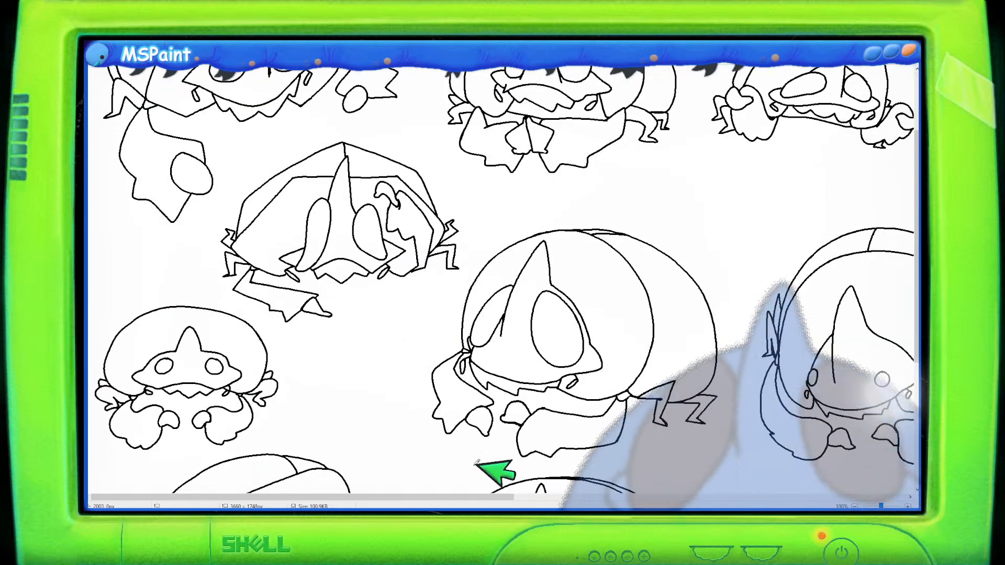
{"action": "left_click_drag", "start_coordinate": [419, 504], "coordinate": [827, 505]}
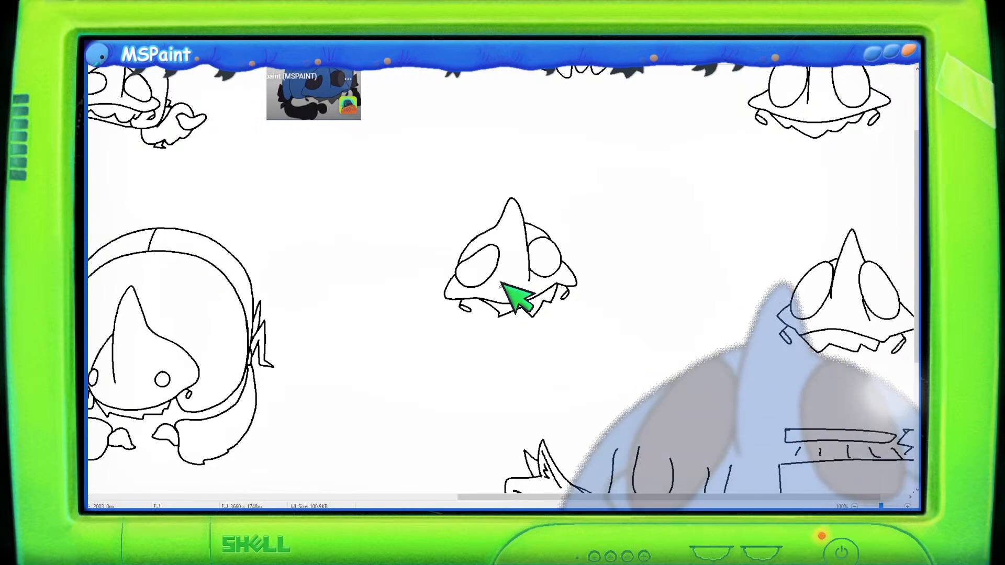
{"action": "left_click_drag", "start_coordinate": [915, 273], "coordinate": [909, 237]}
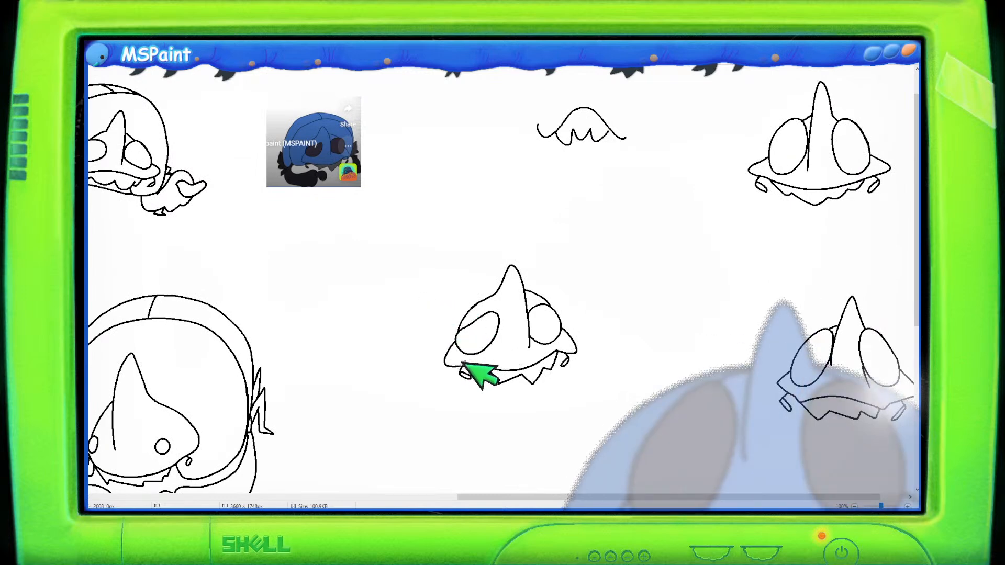
{"action": "mouse_move", "coordinate": [417, 371]}
{"action": "left_mouse_down"}
{"action": "mouse_move", "coordinate": [413, 311]}
{"action": "mouse_move", "coordinate": [450, 249]}
{"action": "mouse_move", "coordinate": [516, 221]}
{"action": "mouse_move", "coordinate": [573, 230]}
{"action": "mouse_move", "coordinate": [592, 254]}
{"action": "left_mouse_up"}
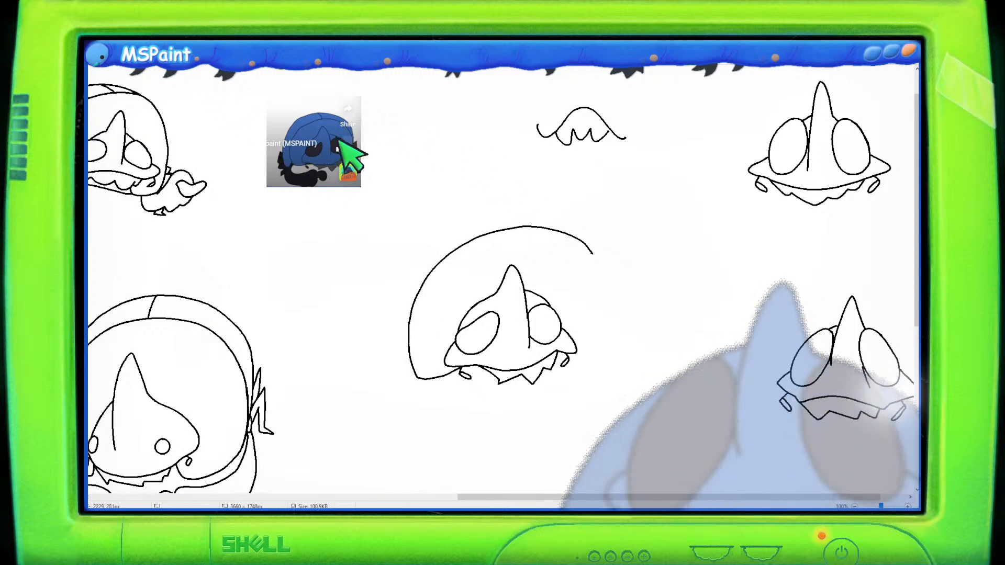
{"action": "mouse_move", "coordinate": [465, 242]}
{"action": "left_mouse_down"}
{"action": "mouse_move", "coordinate": [487, 227]}
{"action": "mouse_move", "coordinate": [562, 222]}
{"action": "mouse_move", "coordinate": [584, 236]}
{"action": "left_mouse_up"}
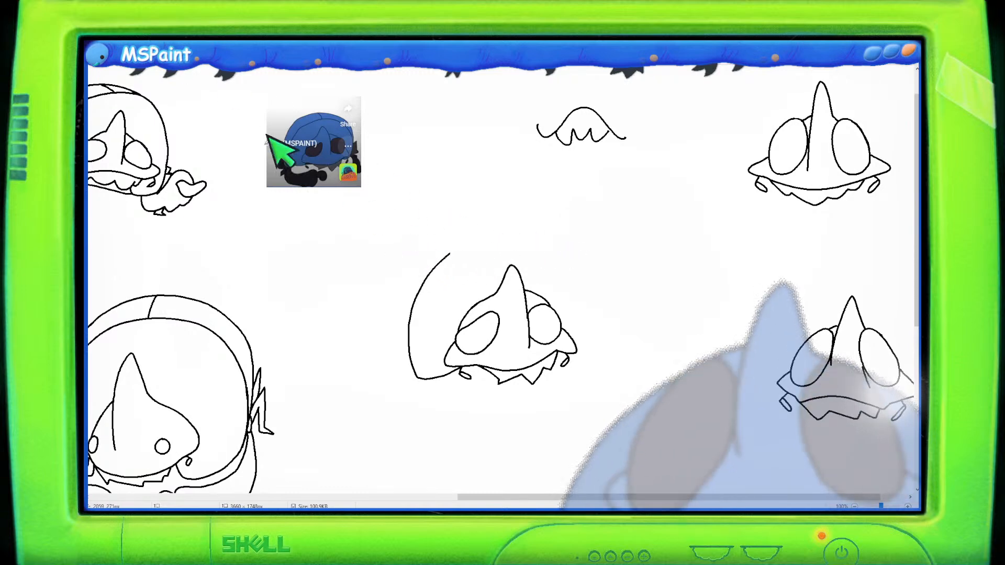
{"action": "left_click_drag", "start_coordinate": [451, 254], "coordinate": [410, 314]}
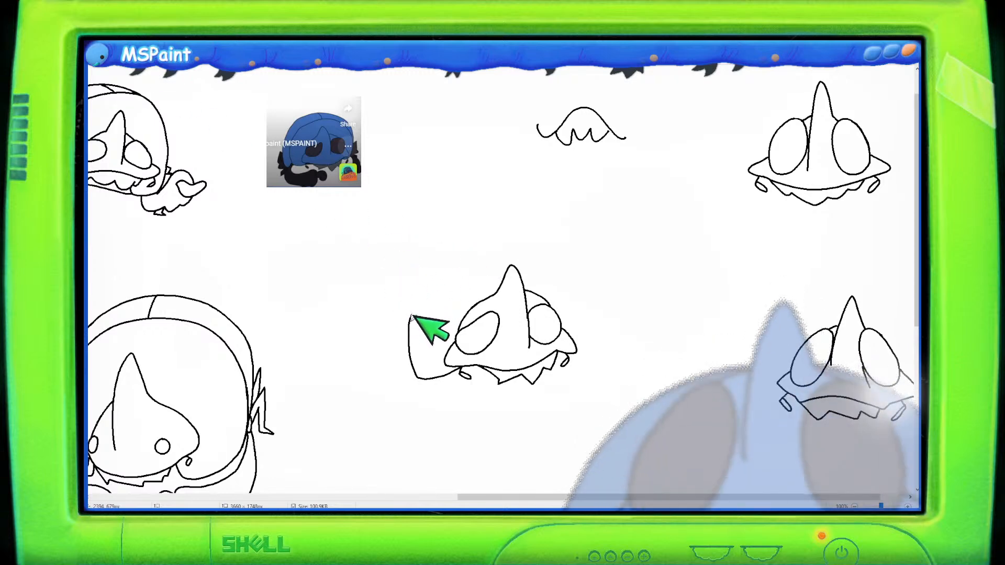
{"action": "key", "text": "ctrl+z"}
{"action": "left_click_drag", "start_coordinate": [411, 314], "coordinate": [427, 278]}
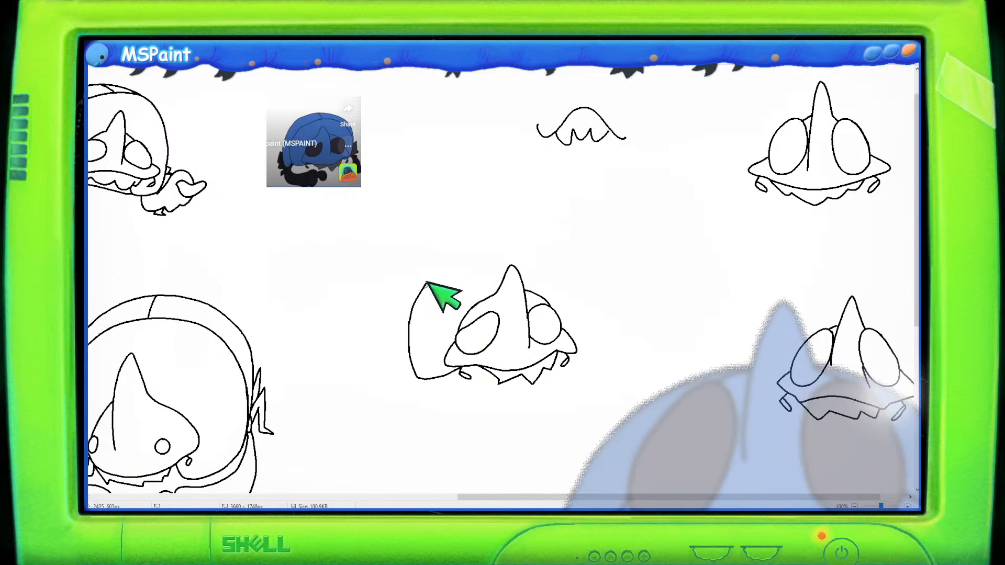
{"action": "key", "text": "ctrl+z"}
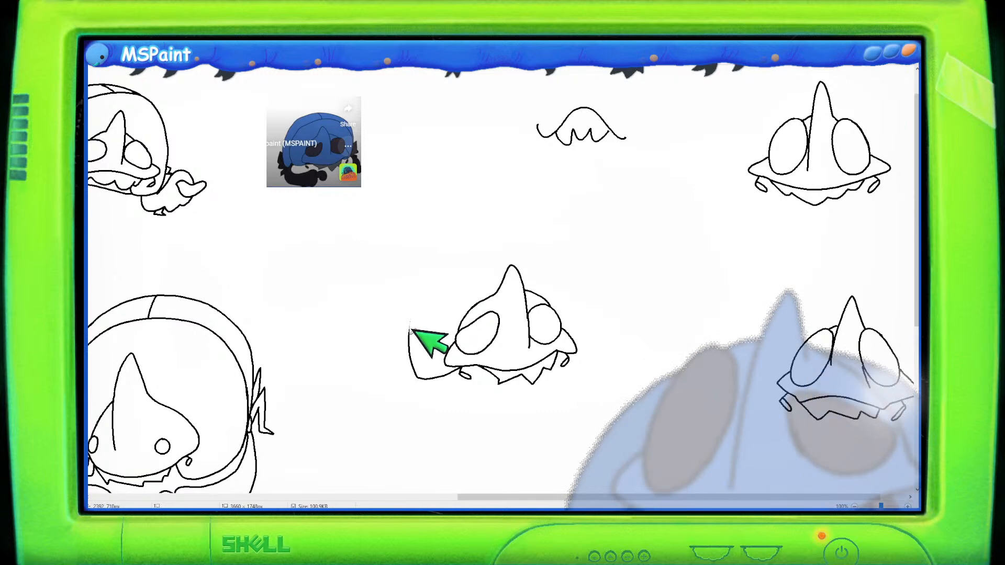
{"action": "mouse_move", "coordinate": [409, 332]}
{"action": "left_mouse_down"}
{"action": "mouse_move", "coordinate": [418, 304]}
{"action": "mouse_move", "coordinate": [449, 263]}
{"action": "left_mouse_up"}
{"action": "key", "text": "ctrl+z"}
{"action": "mouse_move", "coordinate": [410, 332]}
{"action": "left_mouse_down"}
{"action": "mouse_move", "coordinate": [437, 271]}
{"action": "mouse_move", "coordinate": [489, 239]}
{"action": "mouse_move", "coordinate": [531, 237]}
{"action": "mouse_move", "coordinate": [570, 251]}
{"action": "mouse_move", "coordinate": [589, 282]}
{"action": "mouse_move", "coordinate": [588, 348]}
{"action": "left_mouse_up"}
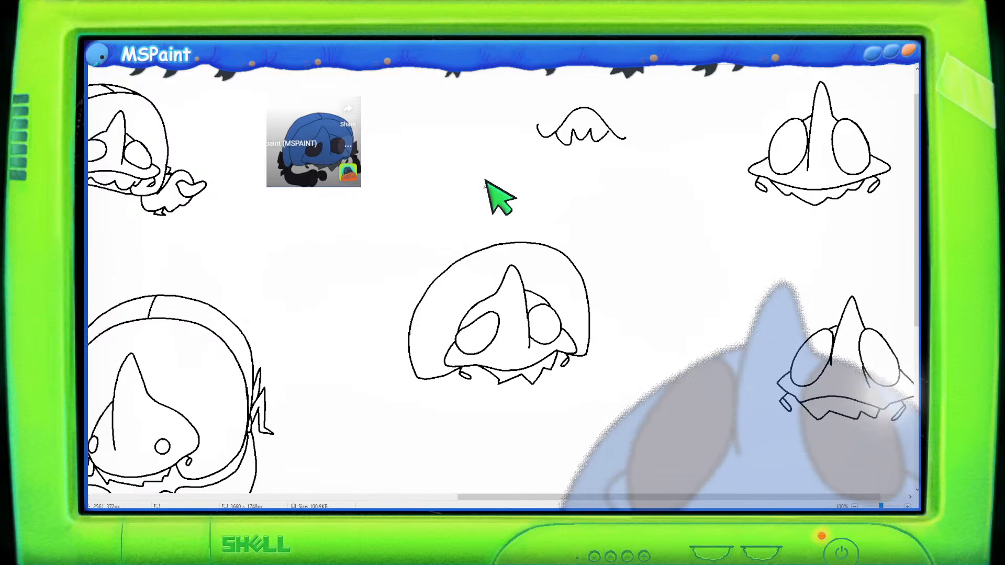
{"action": "mouse_move", "coordinate": [405, 372]}
{"action": "left_mouse_down"}
{"action": "mouse_move", "coordinate": [406, 289]}
{"action": "mouse_move", "coordinate": [427, 251]}
{"action": "mouse_move", "coordinate": [493, 221]}
{"action": "left_mouse_up"}
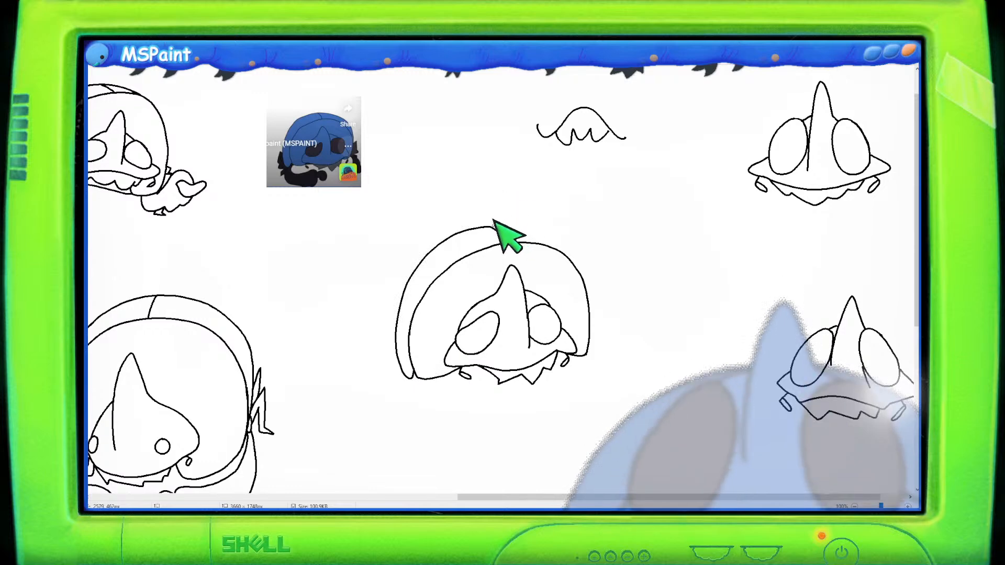
{"action": "mouse_move", "coordinate": [499, 219]}
{"action": "left_mouse_down"}
{"action": "mouse_move", "coordinate": [551, 226]}
{"action": "mouse_move", "coordinate": [580, 259]}
{"action": "left_mouse_up"}
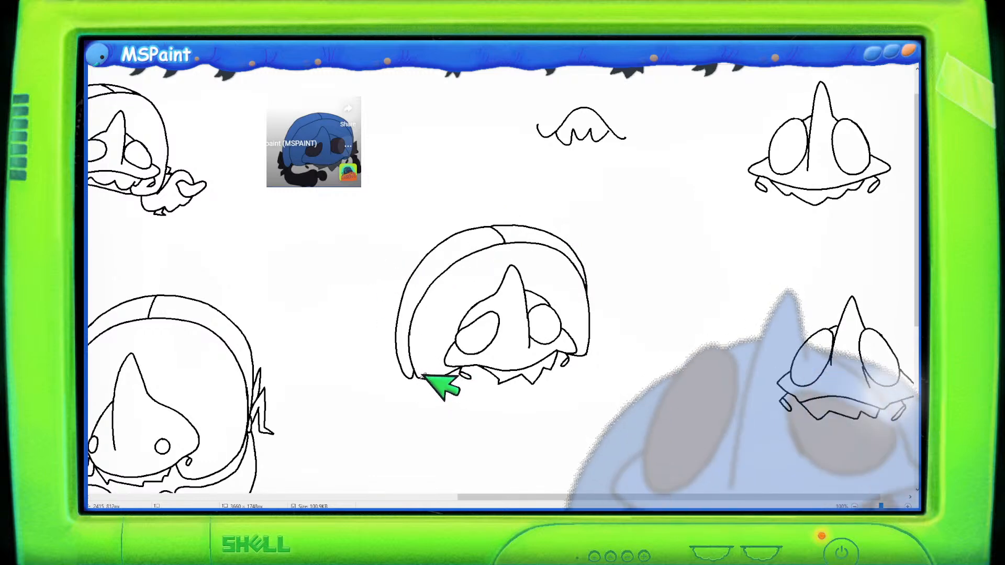
- Draw curled arms with claws and a lower body shape beneath the new creature's shell
{"action": "mouse_move", "coordinate": [417, 378]}
{"action": "left_mouse_down"}
{"action": "mouse_move", "coordinate": [420, 405]}
{"action": "mouse_move", "coordinate": [463, 405]}
{"action": "mouse_move", "coordinate": [486, 394]}
{"action": "mouse_move", "coordinate": [488, 432]}
{"action": "left_mouse_up"}
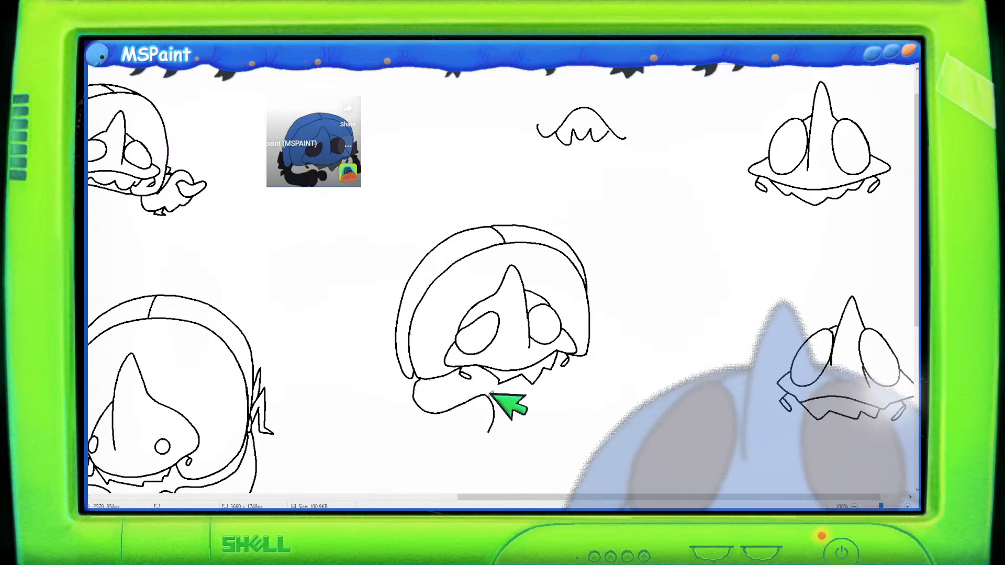
{"action": "mouse_move", "coordinate": [494, 398]}
{"action": "left_mouse_down"}
{"action": "mouse_move", "coordinate": [526, 391]}
{"action": "mouse_move", "coordinate": [515, 410]}
{"action": "left_mouse_up"}
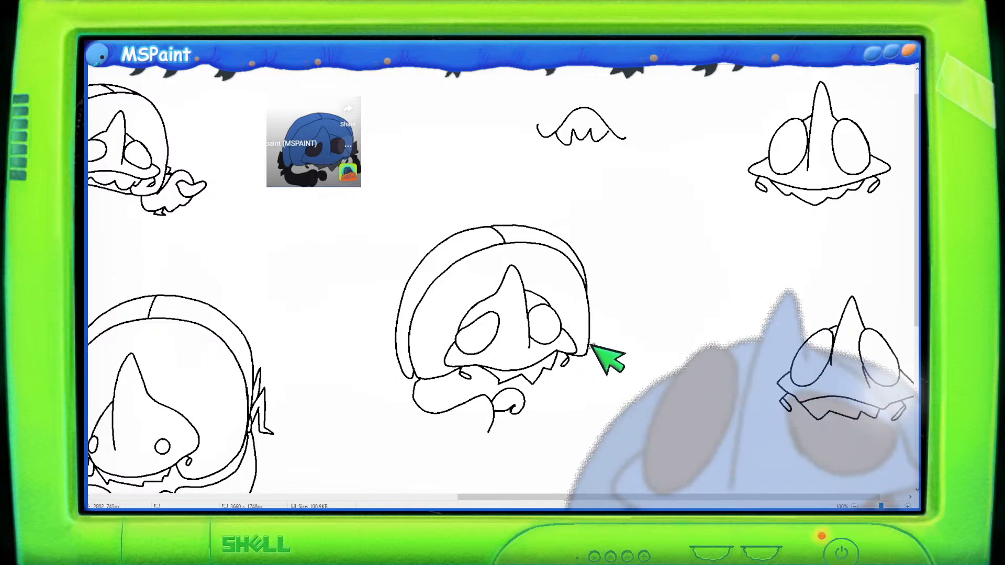
{"action": "mouse_move", "coordinate": [591, 341]}
{"action": "left_mouse_down"}
{"action": "mouse_move", "coordinate": [621, 360]}
{"action": "mouse_move", "coordinate": [618, 385]}
{"action": "mouse_move", "coordinate": [564, 381]}
{"action": "mouse_move", "coordinate": [618, 386]}
{"action": "left_mouse_up"}
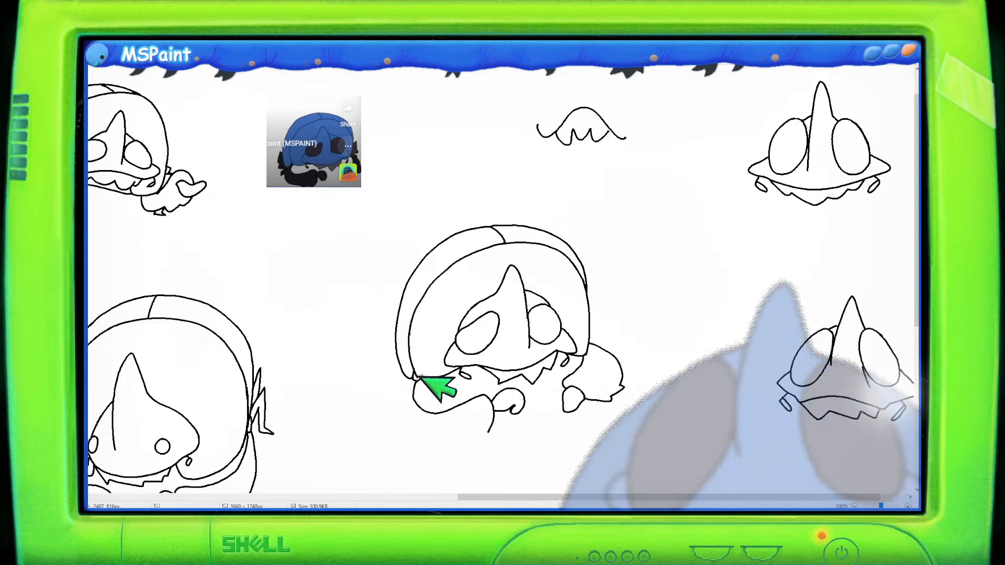
{"action": "mouse_move", "coordinate": [413, 376]}
{"action": "left_mouse_down"}
{"action": "mouse_move", "coordinate": [403, 409]}
{"action": "mouse_move", "coordinate": [418, 430]}
{"action": "mouse_move", "coordinate": [467, 443]}
{"action": "mouse_move", "coordinate": [492, 426]}
{"action": "left_mouse_up"}
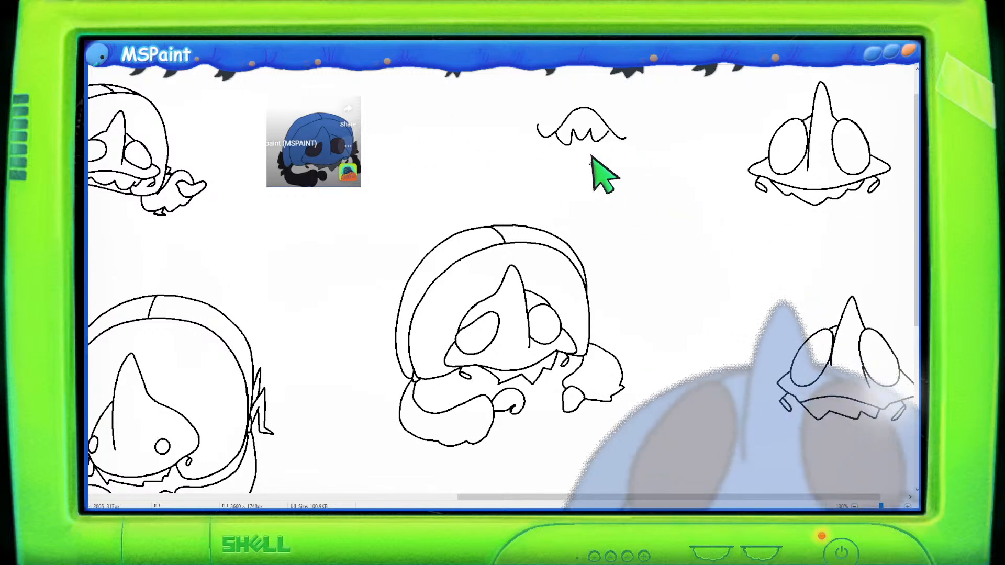
{"action": "key", "text": "ctrl+v"}
{"action": "left_click_drag", "start_coordinate": [395, 199], "coordinate": [717, 284]}
{"action": "key", "text": "Delete"}
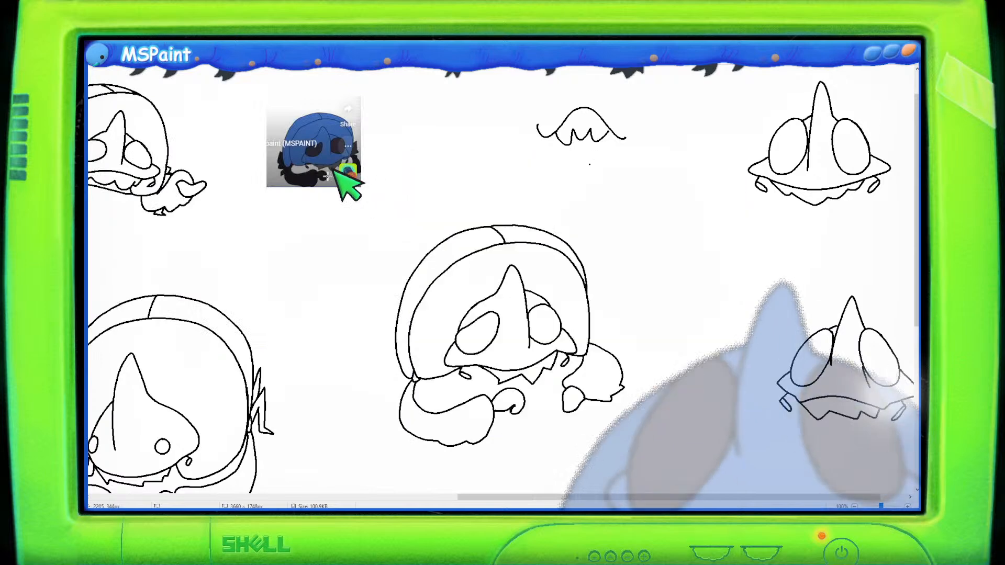
{"action": "key", "text": "ctrl+v"}
{"action": "left_click_drag", "start_coordinate": [324, 149], "coordinate": [627, 228]}
{"action": "mouse_move", "coordinate": [391, 147]}
{"action": "left_mouse_down"}
{"action": "mouse_move", "coordinate": [591, 283]}
{"action": "mouse_move", "coordinate": [602, 320]}
{"action": "left_mouse_up"}
{"action": "mouse_move", "coordinate": [654, 356]}
{"action": "left_mouse_down"}
{"action": "mouse_move", "coordinate": [552, 384]}
{"action": "mouse_move", "coordinate": [546, 402]}
{"action": "mouse_move", "coordinate": [564, 396]}
{"action": "left_mouse_up"}
{"action": "left_click", "coordinate": [674, 352]}
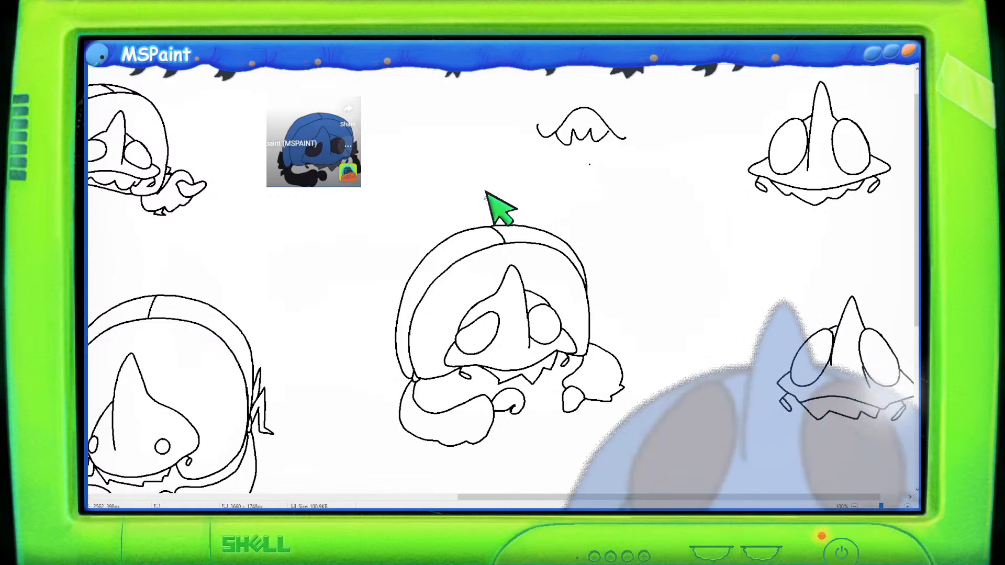
- Paste the four-panel colour reference of creature variants and place it over the canvas centre
{"action": "key", "text": "ctrl+v"}
{"action": "mouse_move", "coordinate": [286, 189]}
{"action": "left_mouse_down"}
{"action": "mouse_move", "coordinate": [664, 278]}
{"action": "mouse_move", "coordinate": [647, 266]}
{"action": "left_mouse_up"}
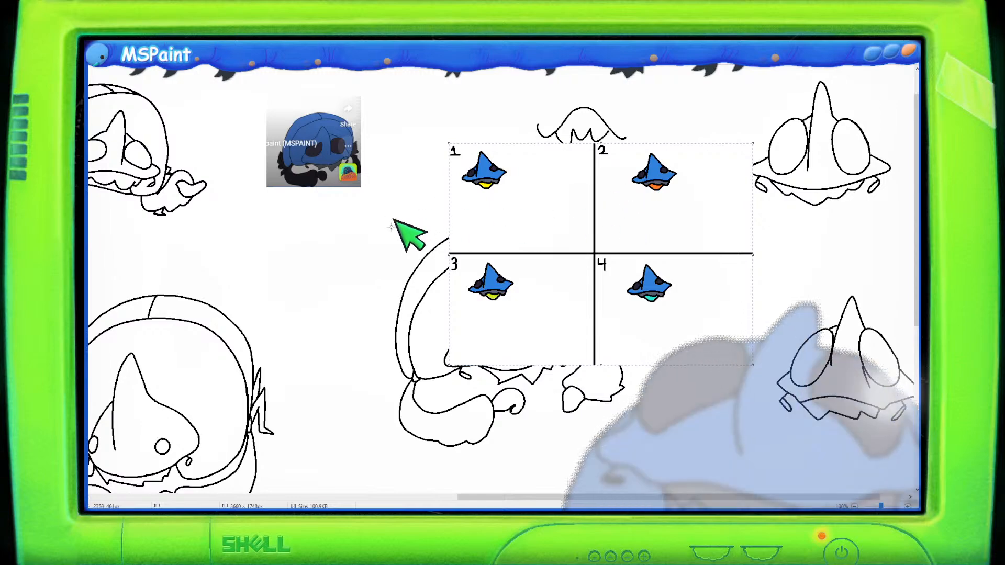
- Undo the pasted four-panel colour reference of creature variants
{"action": "scroll", "coordinate": [433, 252], "scroll_direction": "up", "scroll_amount": 1}
{"action": "left_click_drag", "start_coordinate": [574, 501], "coordinate": [726, 491]}
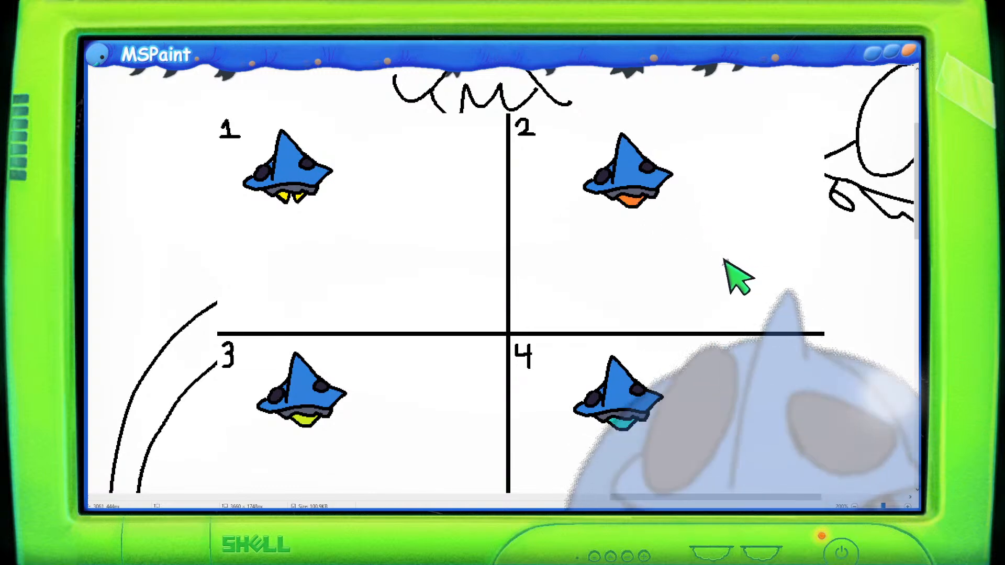
{"action": "key", "text": "ctrl+z"}
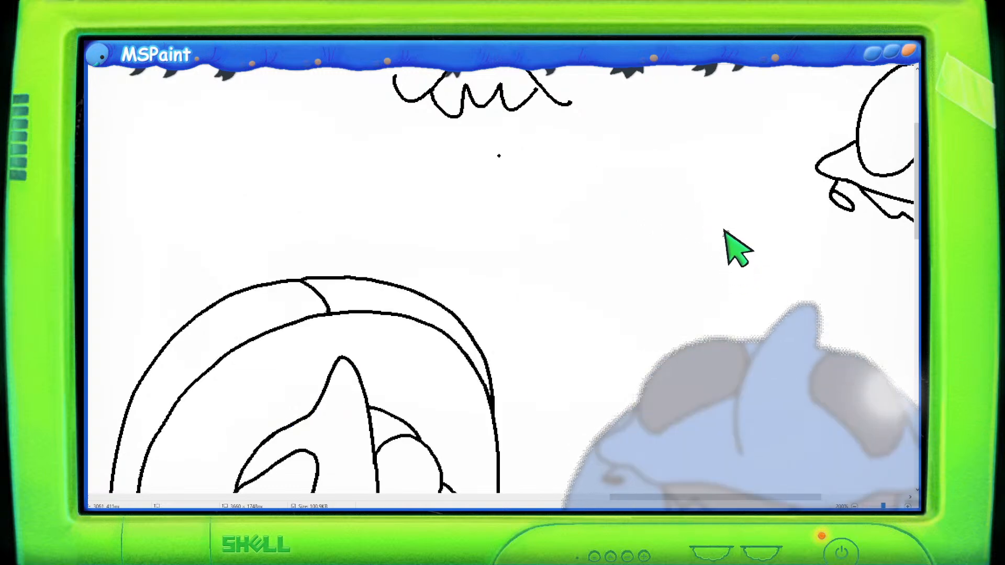
- Examine the creature sketches across the canvas, focusing on the newest shelled creature
{"action": "scroll", "coordinate": [704, 265], "scroll_direction": "down", "scroll_amount": 2}
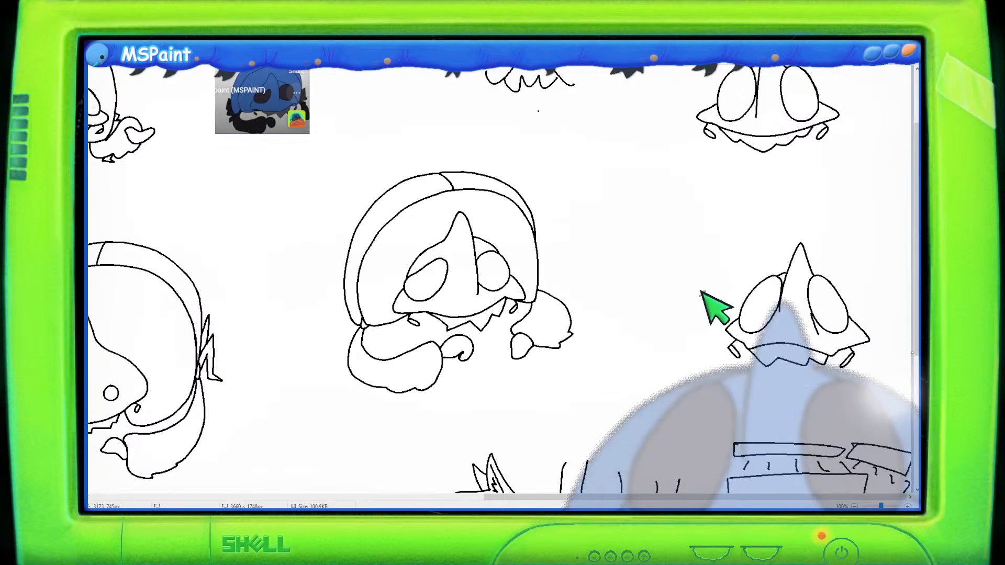
{"action": "scroll", "coordinate": [699, 297], "scroll_direction": "up", "scroll_amount": 2}
{"action": "scroll", "coordinate": [700, 297], "scroll_direction": "down", "scroll_amount": 2}
{"action": "scroll", "coordinate": [699, 297], "scroll_direction": "up", "scroll_amount": 1}
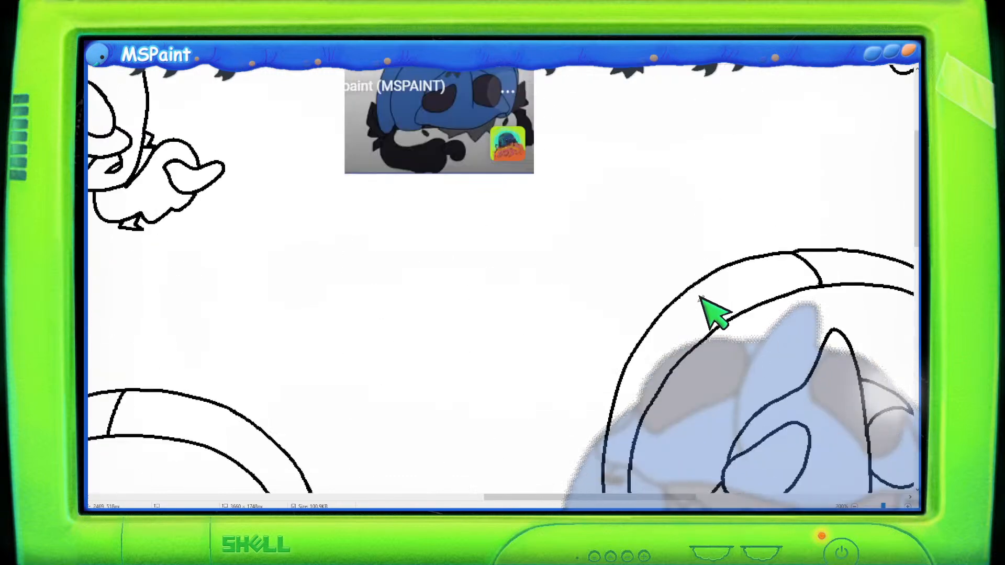
{"action": "scroll", "coordinate": [699, 297], "scroll_direction": "down", "scroll_amount": 2}
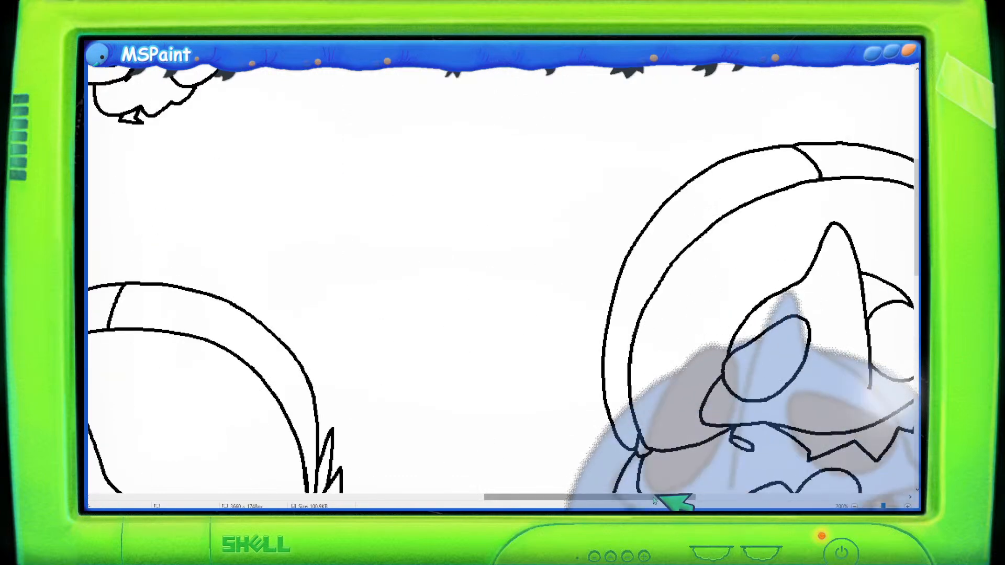
{"action": "scroll", "coordinate": [670, 504], "scroll_direction": "right", "scroll_amount": 5}
{"action": "scroll", "coordinate": [650, 422], "scroll_direction": "up", "scroll_amount": 4}
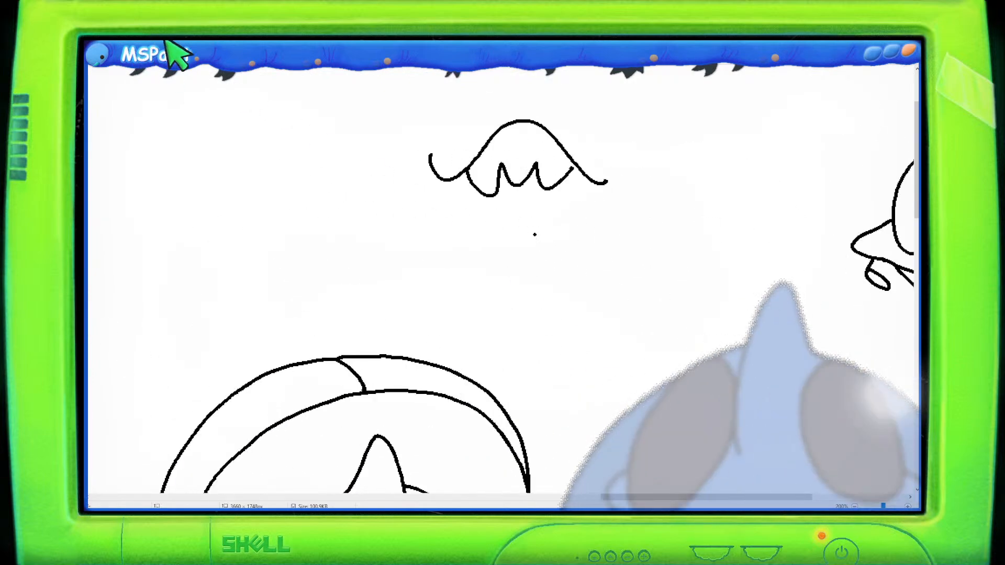
{"action": "scroll", "coordinate": [575, 318], "scroll_direction": "down", "scroll_amount": 4}
{"action": "scroll", "coordinate": [576, 318], "scroll_direction": "down", "scroll_amount": 4}
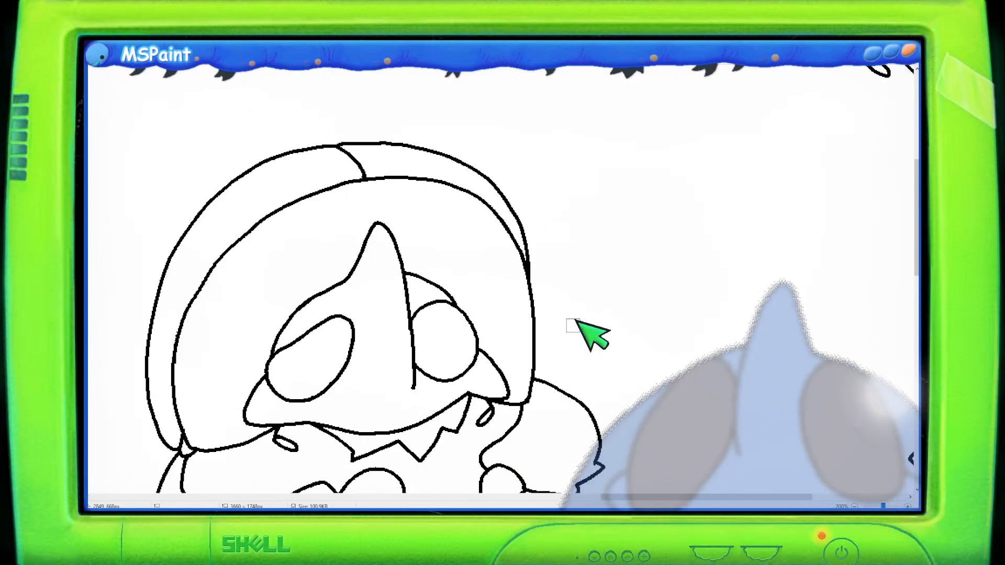
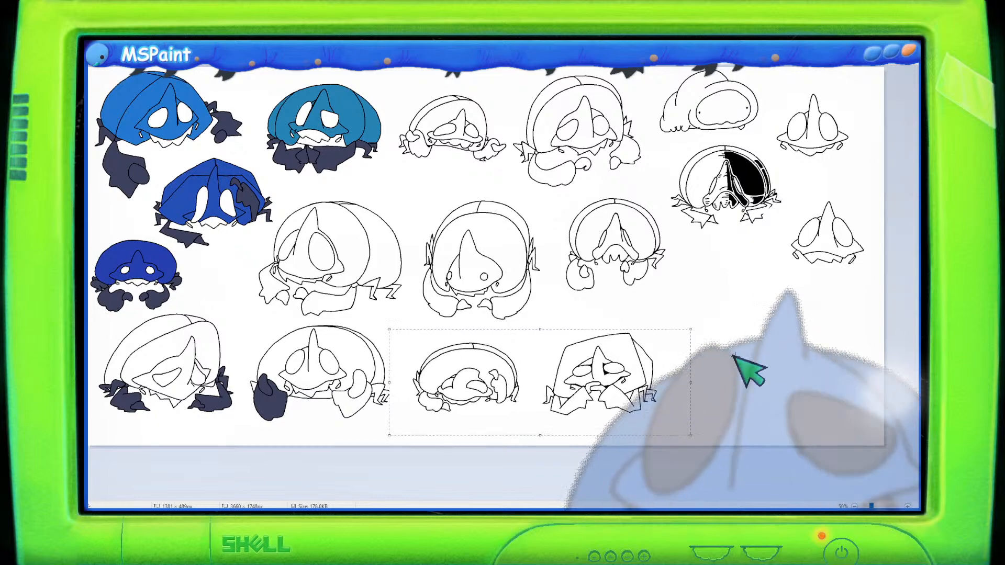
{"action": "scroll", "coordinate": [752, 348], "scroll_direction": "up", "scroll_amount": 1, "text": "ctrl"}
{"action": "scroll", "coordinate": [751, 348], "scroll_direction": "down", "scroll_amount": 3}
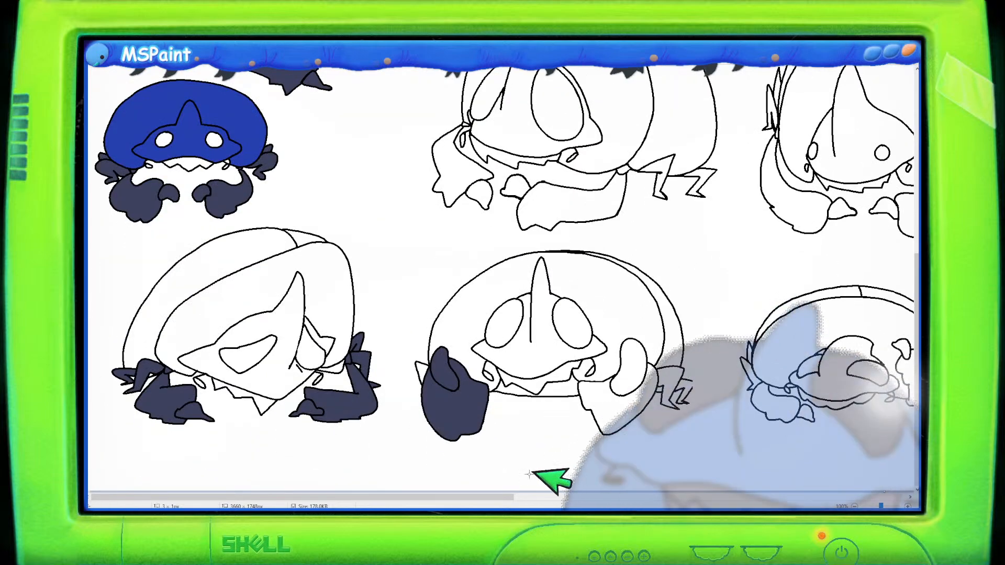
{"action": "mouse_move", "coordinate": [505, 496]}
{"action": "left_mouse_down"}
{"action": "mouse_move", "coordinate": [907, 502]}
{"action": "mouse_move", "coordinate": [890, 479]}
{"action": "left_mouse_up"}
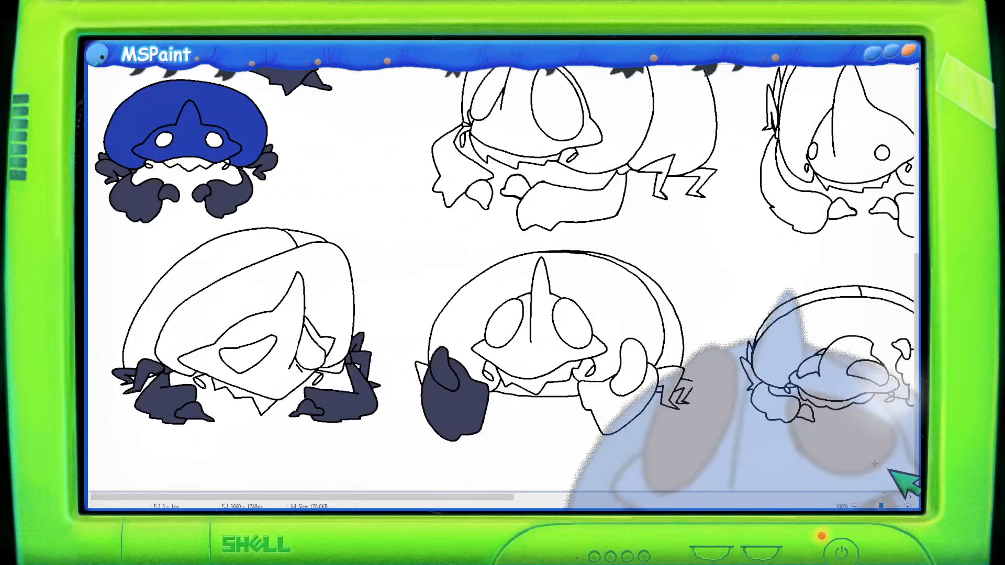
{"action": "scroll", "coordinate": [872, 465], "scroll_direction": "up", "scroll_amount": 1}
{"action": "left_click", "coordinate": [757, 497]}
{"action": "scroll", "coordinate": [752, 432], "scroll_direction": "up", "scroll_amount": 2}
{"action": "scroll", "coordinate": [750, 423], "scroll_direction": "down", "scroll_amount": 1}
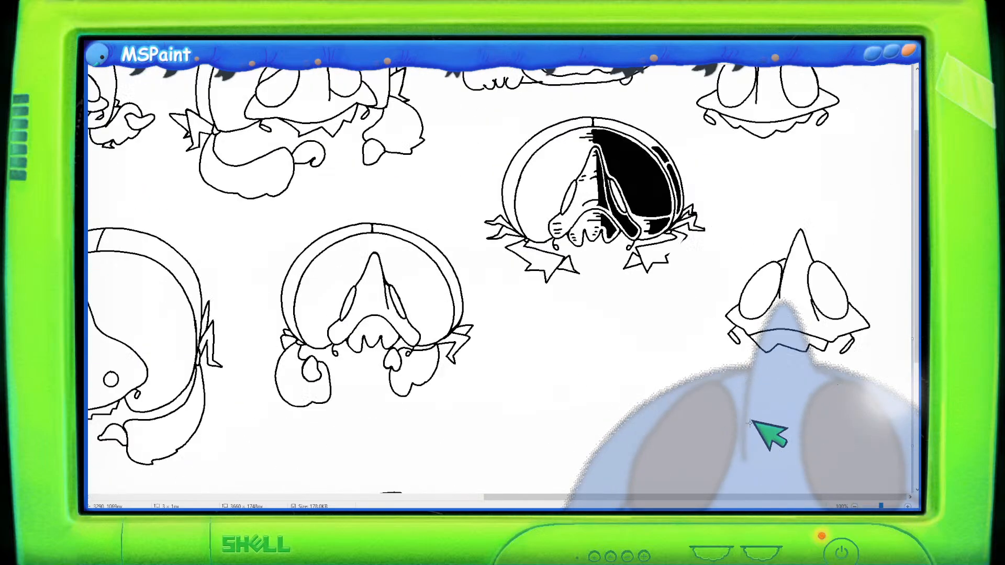
{"action": "scroll", "coordinate": [752, 423], "scroll_direction": "down", "scroll_amount": 3}
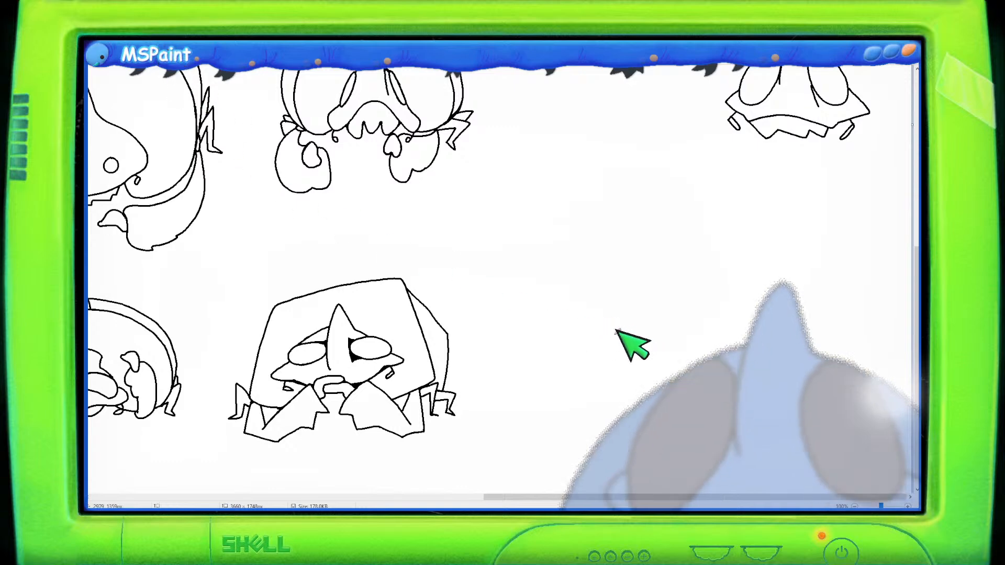
{"action": "left_click_drag", "start_coordinate": [644, 340], "coordinate": [659, 365]}
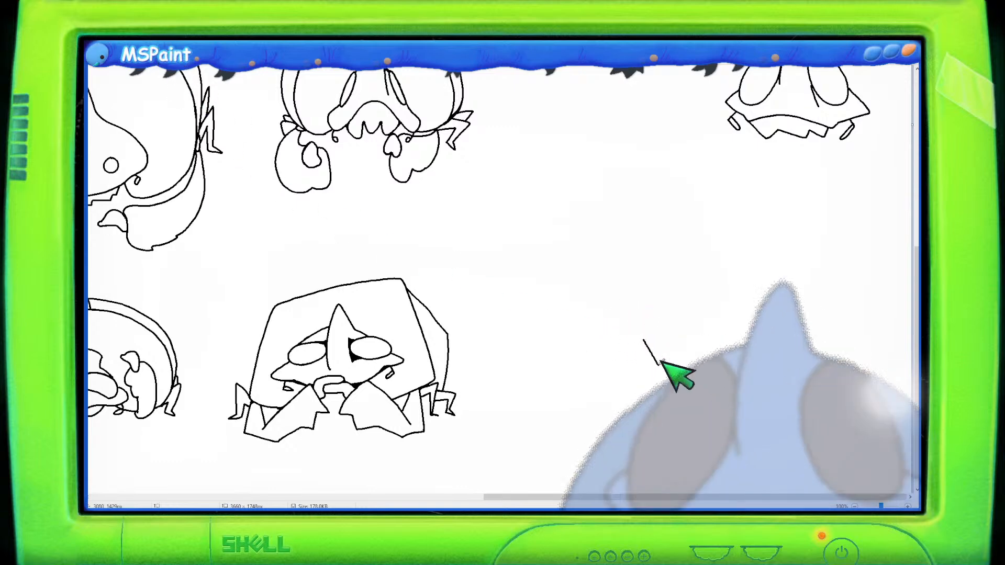
{"action": "mouse_move", "coordinate": [655, 311]}
{"action": "left_mouse_down"}
{"action": "mouse_move", "coordinate": [669, 339]}
{"action": "mouse_move", "coordinate": [651, 341]}
{"action": "mouse_move", "coordinate": [650, 323]}
{"action": "mouse_move", "coordinate": [681, 338]}
{"action": "mouse_move", "coordinate": [647, 317]}
{"action": "mouse_move", "coordinate": [679, 345]}
{"action": "left_mouse_up"}
{"action": "key", "text": "ctrl+z"}
{"action": "key", "text": "ctrl+z"}
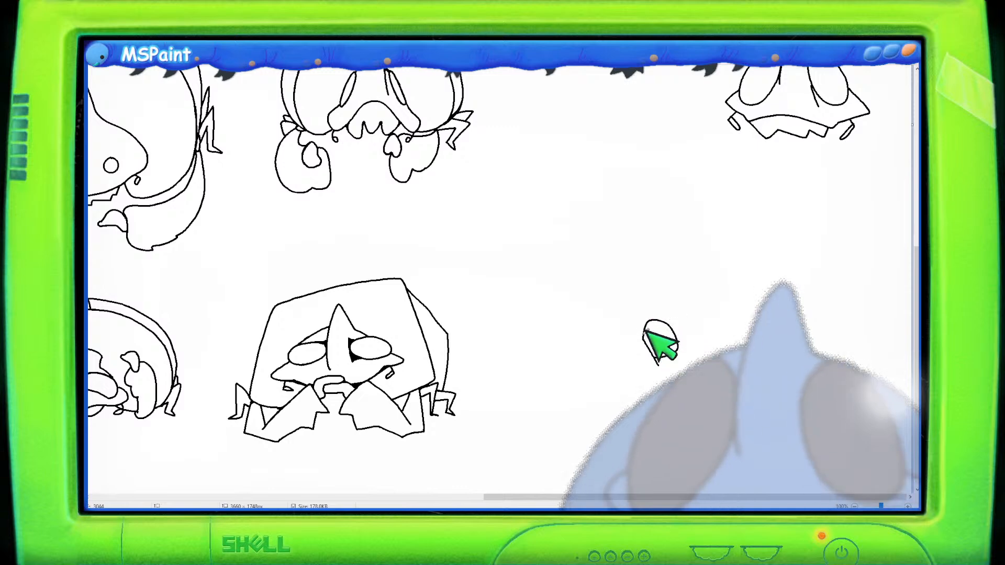
- Draw a small creature head with two large eyes, a pointed horn and short feet in the empty canvas space
{"action": "mouse_move", "coordinate": [587, 351]}
{"action": "left_mouse_down"}
{"action": "mouse_move", "coordinate": [612, 342]}
{"action": "mouse_move", "coordinate": [605, 363]}
{"action": "mouse_move", "coordinate": [585, 370]}
{"action": "mouse_move", "coordinate": [616, 385]}
{"action": "mouse_move", "coordinate": [659, 371]}
{"action": "mouse_move", "coordinate": [680, 347]}
{"action": "left_mouse_up"}
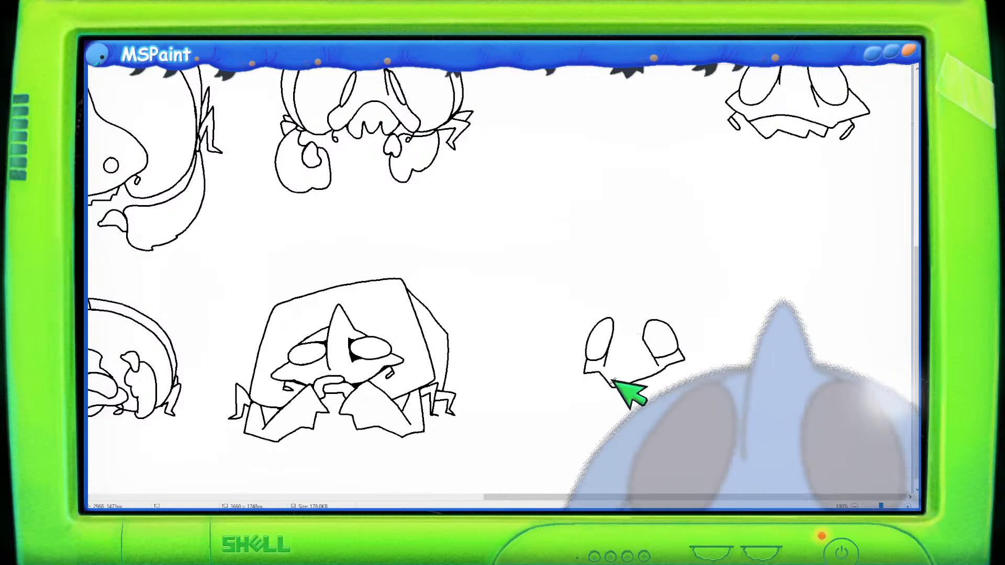
{"action": "mouse_move", "coordinate": [605, 376]}
{"action": "left_mouse_down"}
{"action": "mouse_move", "coordinate": [638, 371]}
{"action": "mouse_move", "coordinate": [614, 383]}
{"action": "mouse_move", "coordinate": [607, 374]}
{"action": "mouse_move", "coordinate": [661, 369]}
{"action": "mouse_move", "coordinate": [639, 350]}
{"action": "mouse_move", "coordinate": [621, 384]}
{"action": "mouse_move", "coordinate": [667, 371]}
{"action": "mouse_move", "coordinate": [625, 379]}
{"action": "mouse_move", "coordinate": [658, 375]}
{"action": "left_mouse_up"}
{"action": "key", "text": "ctrl+z"}
{"action": "key", "text": "ctrl+z"}
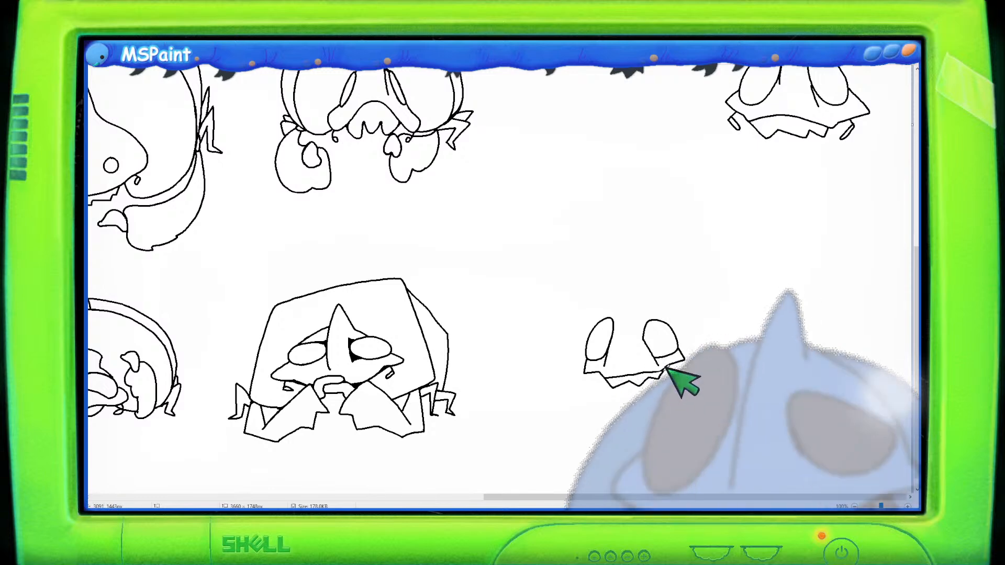
{"action": "mouse_move", "coordinate": [618, 316]}
{"action": "left_mouse_down"}
{"action": "mouse_move", "coordinate": [637, 293]}
{"action": "mouse_move", "coordinate": [651, 320]}
{"action": "left_mouse_up"}
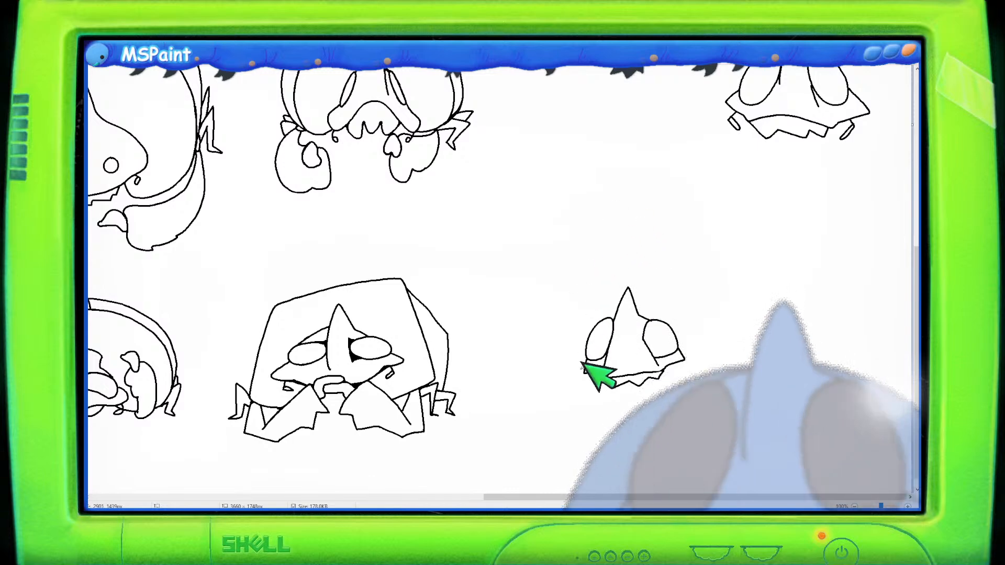
{"action": "left_click_drag", "start_coordinate": [594, 373], "coordinate": [598, 384]}
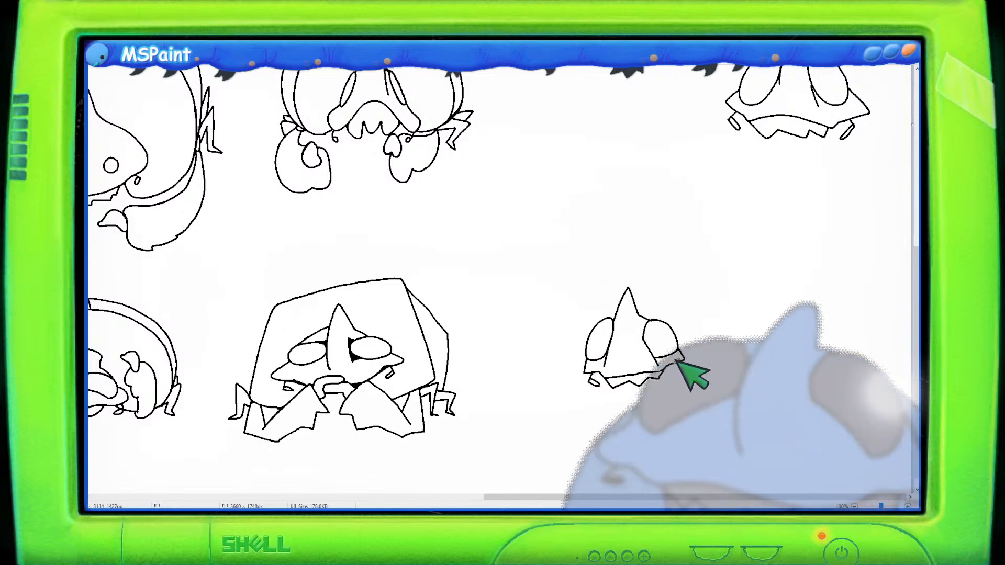
{"action": "left_click_drag", "start_coordinate": [675, 364], "coordinate": [673, 372]}
- Select the small creature head and move it up beside the similar heads on the right of the canvas
{"action": "left_click", "coordinate": [152, 48]}
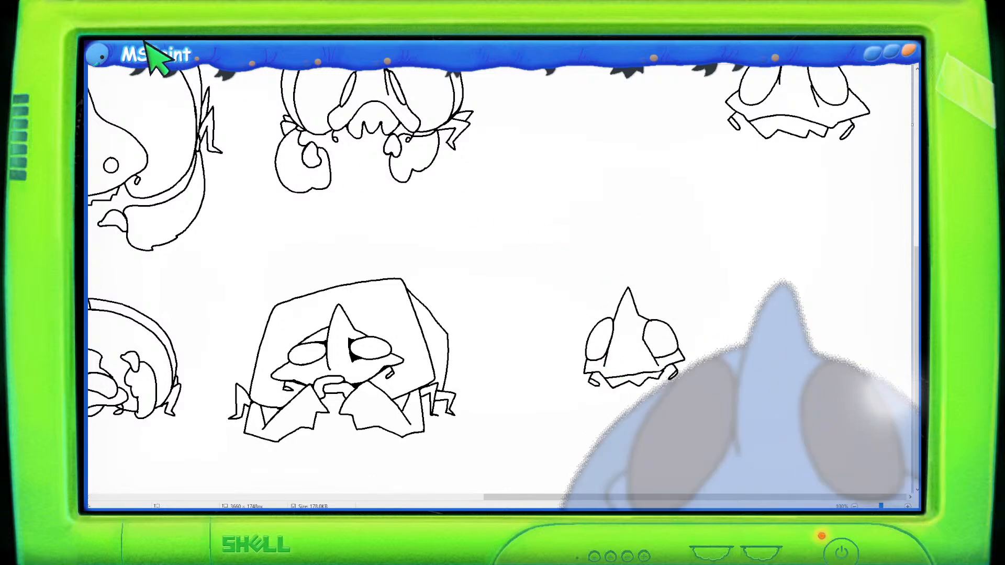
{"action": "left_click_drag", "start_coordinate": [544, 265], "coordinate": [716, 410]}
{"action": "left_click_drag", "start_coordinate": [675, 361], "coordinate": [866, 250]}
{"action": "left_click", "coordinate": [153, 42]}
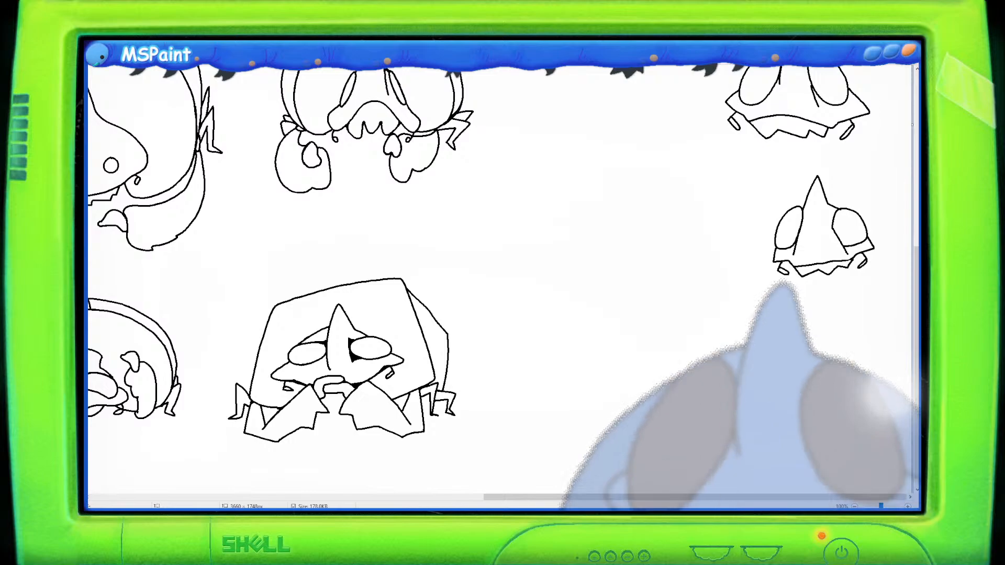
- Examine the creature sketches across the canvas, including the coloured blue variants
{"action": "left_click_drag", "start_coordinate": [628, 497], "coordinate": [187, 459]}
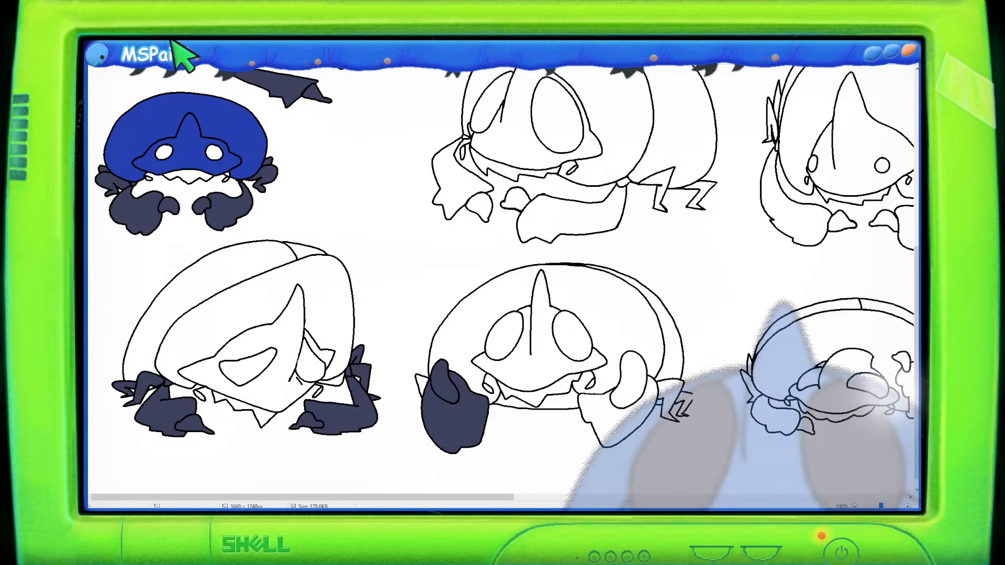
{"action": "scroll", "coordinate": [265, 171], "scroll_direction": "up", "scroll_amount": 1, "text": "ctrl"}
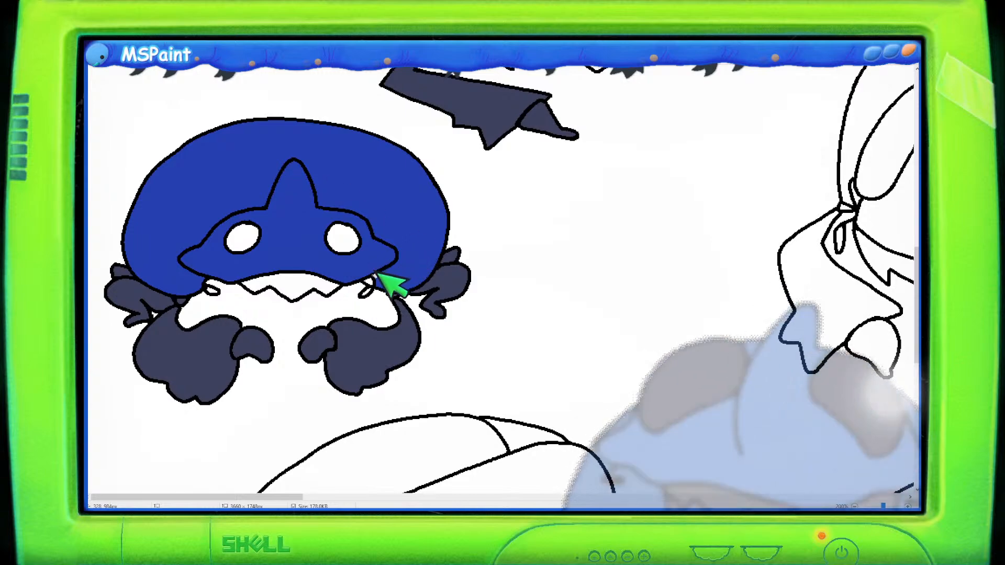
{"action": "scroll", "coordinate": [413, 283], "scroll_direction": "down", "scroll_amount": 2, "text": "ctrl"}
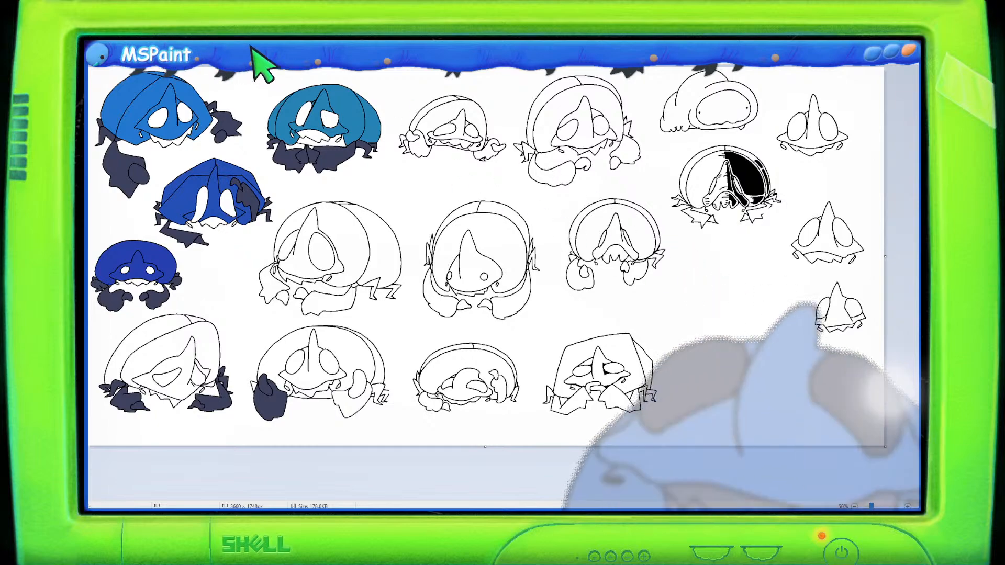
{"action": "scroll", "coordinate": [435, 233], "scroll_direction": "up", "scroll_amount": 1}
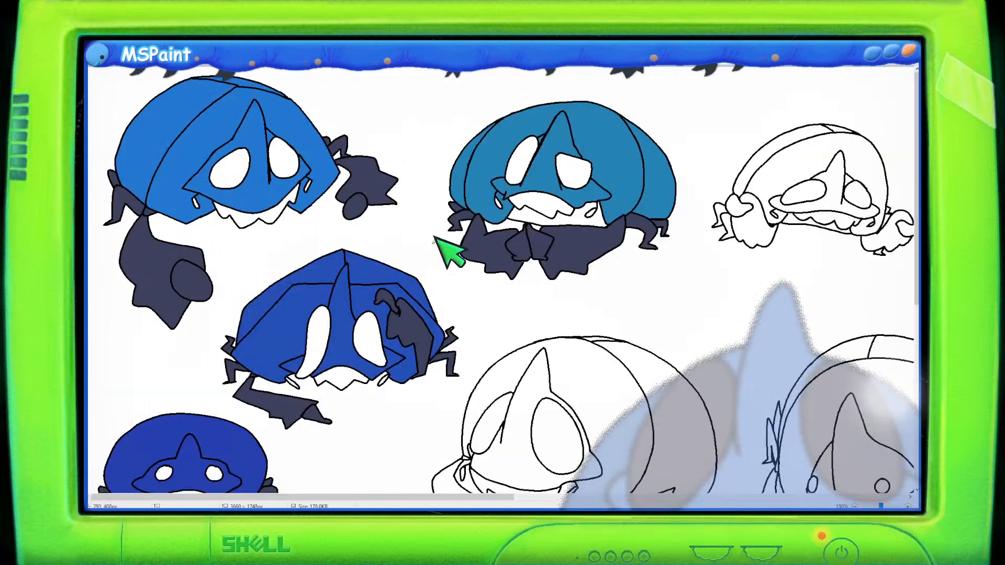
{"action": "scroll", "coordinate": [467, 261], "scroll_direction": "up", "scroll_amount": 6}
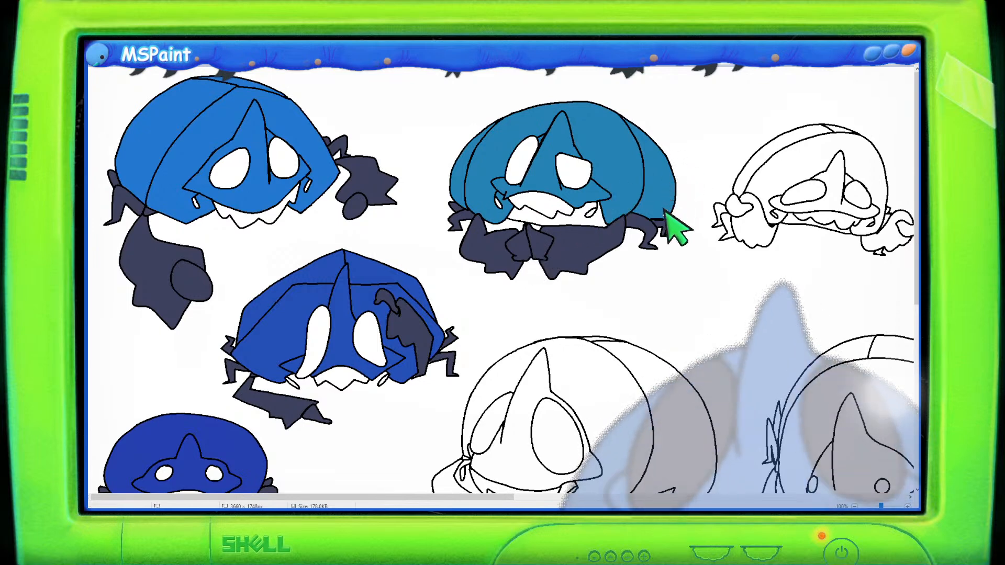
{"action": "scroll", "coordinate": [341, 214], "scroll_direction": "down", "scroll_amount": 3}
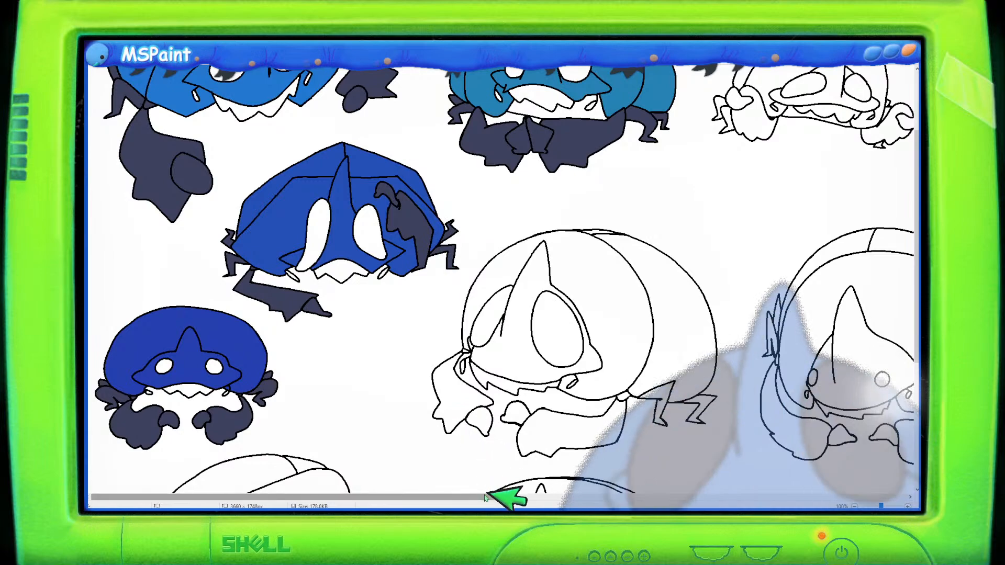
{"action": "left_click_drag", "start_coordinate": [504, 496], "coordinate": [658, 463]}
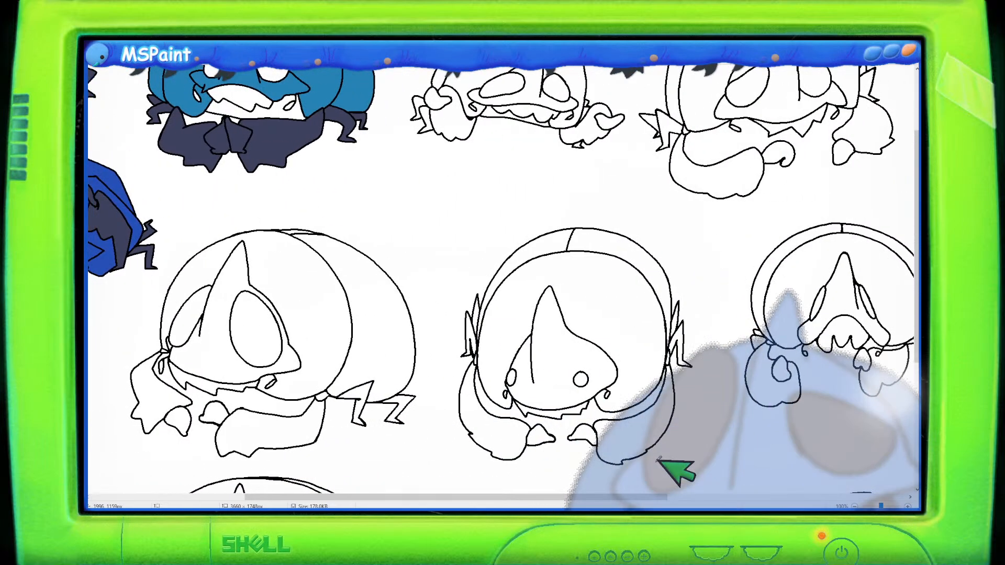
{"action": "scroll", "coordinate": [654, 451], "scroll_direction": "down", "scroll_amount": 2}
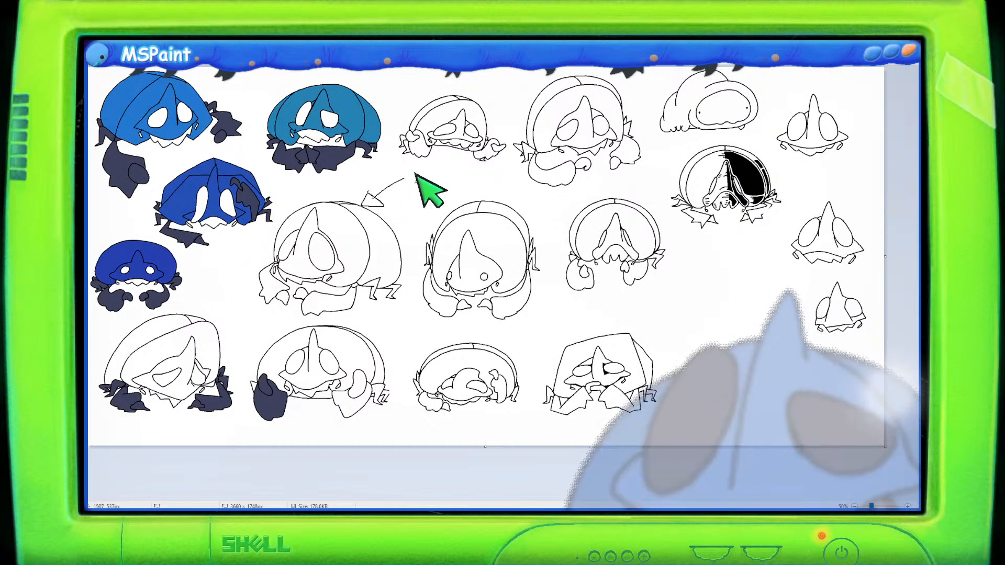
{"action": "mouse_move", "coordinate": [444, 200]}
{"action": "left_mouse_down"}
{"action": "mouse_move", "coordinate": [425, 205]}
{"action": "mouse_move", "coordinate": [454, 212]}
{"action": "mouse_move", "coordinate": [462, 187]}
{"action": "mouse_move", "coordinate": [421, 215]}
{"action": "left_mouse_up"}
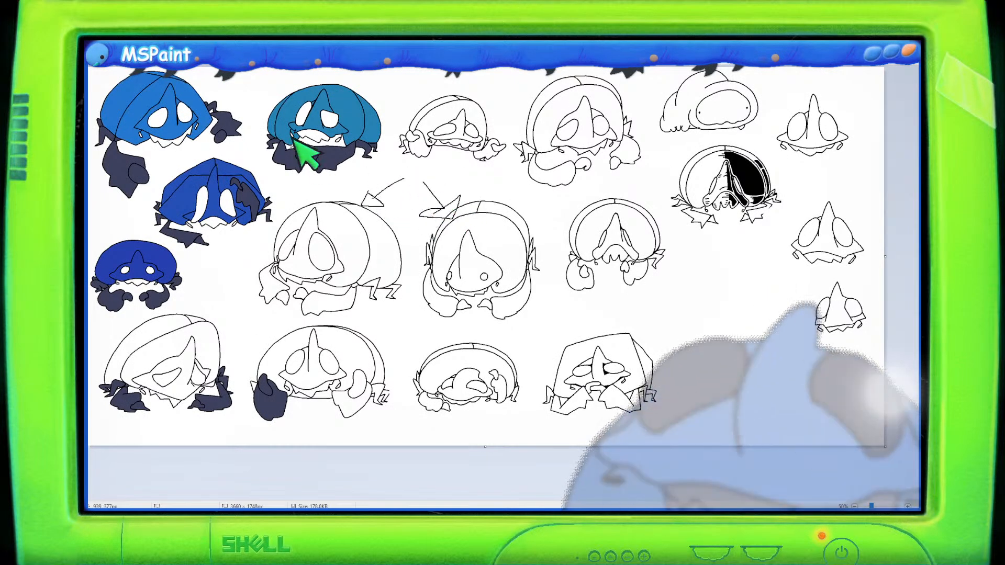
{"action": "mouse_move", "coordinate": [507, 81]}
{"action": "left_mouse_down"}
{"action": "mouse_move", "coordinate": [540, 100]}
{"action": "mouse_move", "coordinate": [535, 78]}
{"action": "left_mouse_up"}
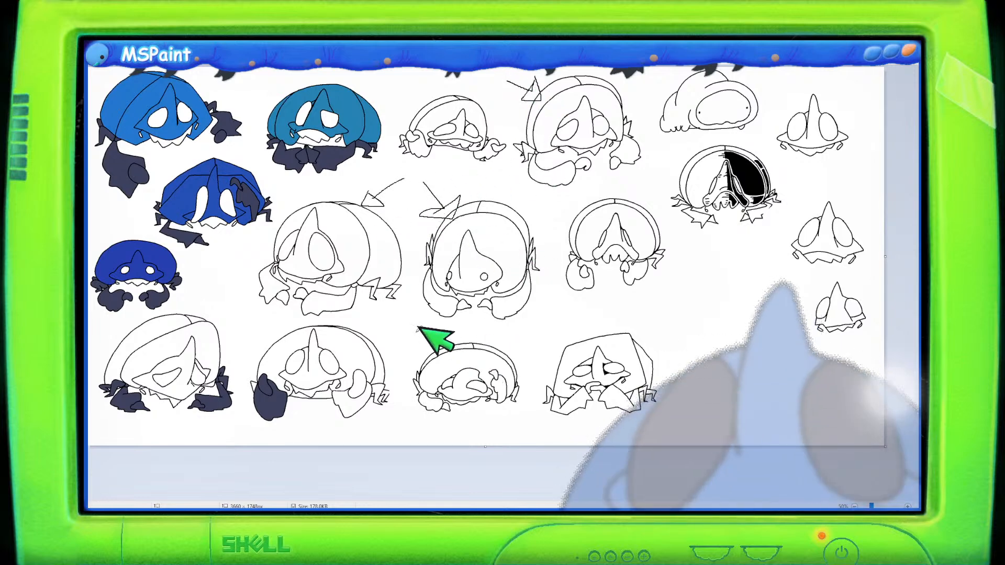
{"action": "mouse_move", "coordinate": [403, 325]}
{"action": "left_mouse_down"}
{"action": "mouse_move", "coordinate": [426, 349]}
{"action": "mouse_move", "coordinate": [420, 343]}
{"action": "left_mouse_up"}
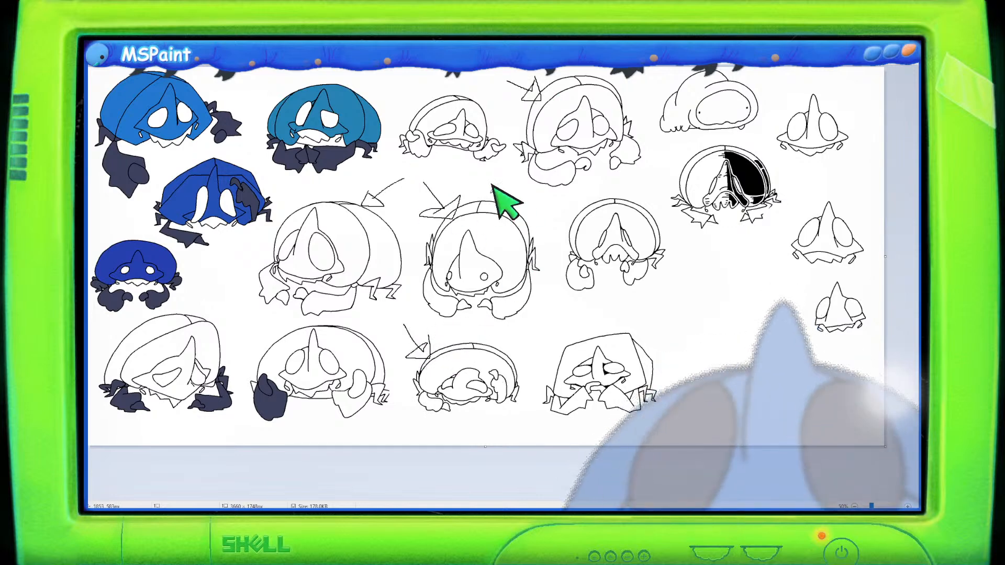
{"action": "key", "text": "ctrl+z"}
{"action": "key", "text": "ctrl+z"}
{"action": "key", "text": "ctrl+z"}
{"action": "key", "text": "ctrl+z"}
{"action": "key", "text": "ctrl+z"}
{"action": "key", "text": "ctrl+z"}
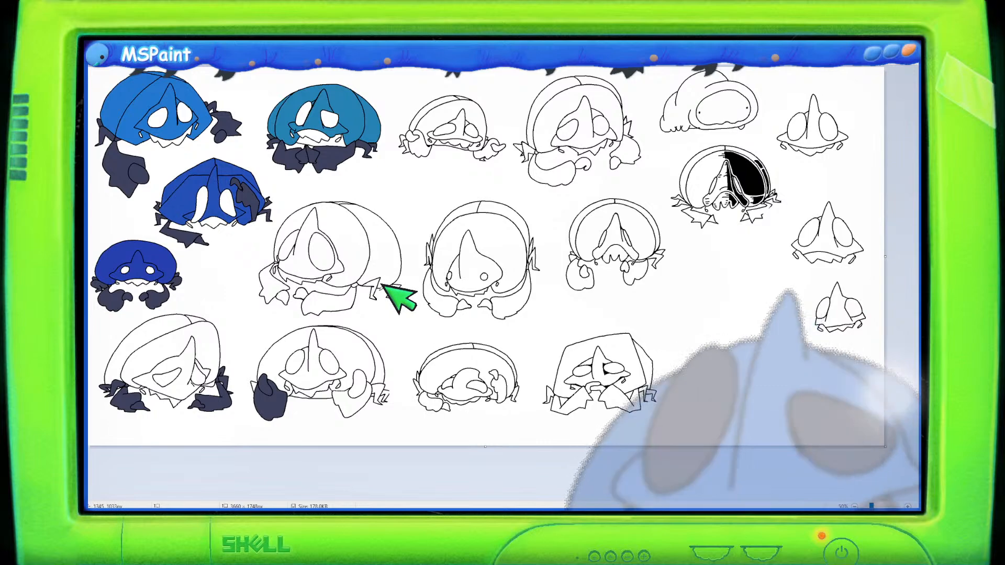
- Fill the claws and legs of the side-view and front-view line-art creatures with dark navy
{"action": "scroll", "coordinate": [515, 238], "scroll_direction": "up", "scroll_amount": 1}
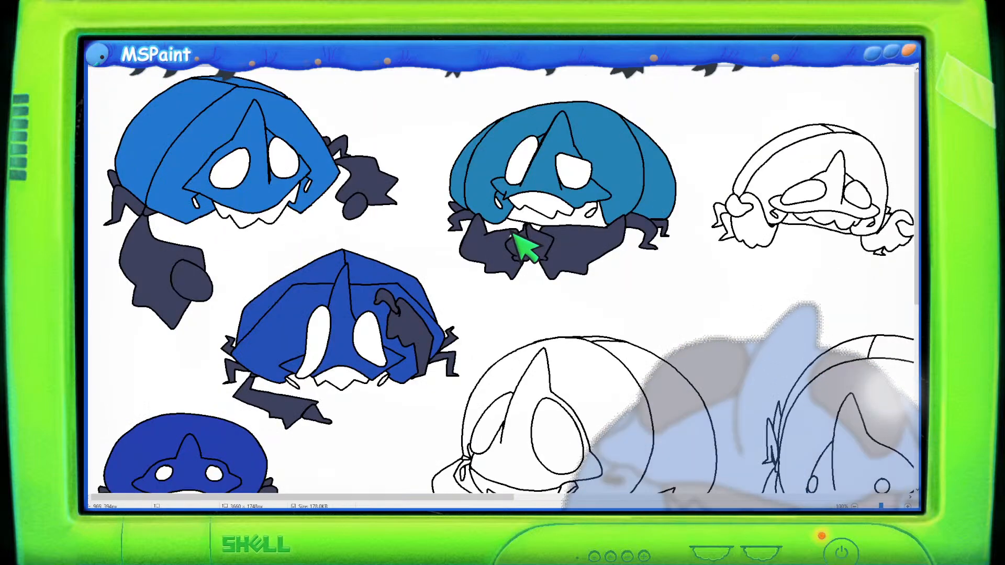
{"action": "mouse_move", "coordinate": [533, 498]}
{"action": "left_mouse_down"}
{"action": "mouse_move", "coordinate": [798, 499]}
{"action": "mouse_move", "coordinate": [728, 486]}
{"action": "left_mouse_up"}
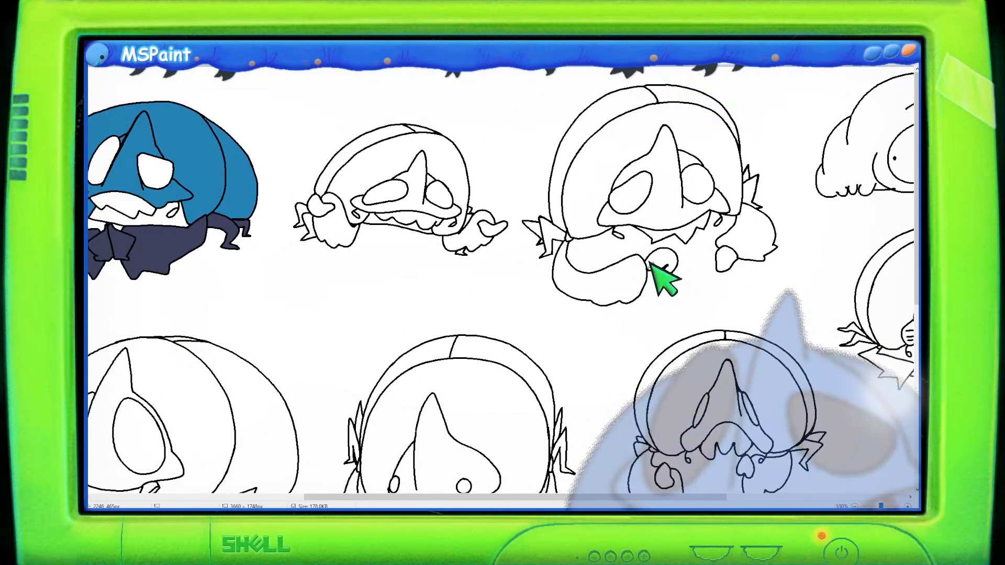
{"action": "scroll", "coordinate": [664, 226], "scroll_direction": "down", "scroll_amount": 2}
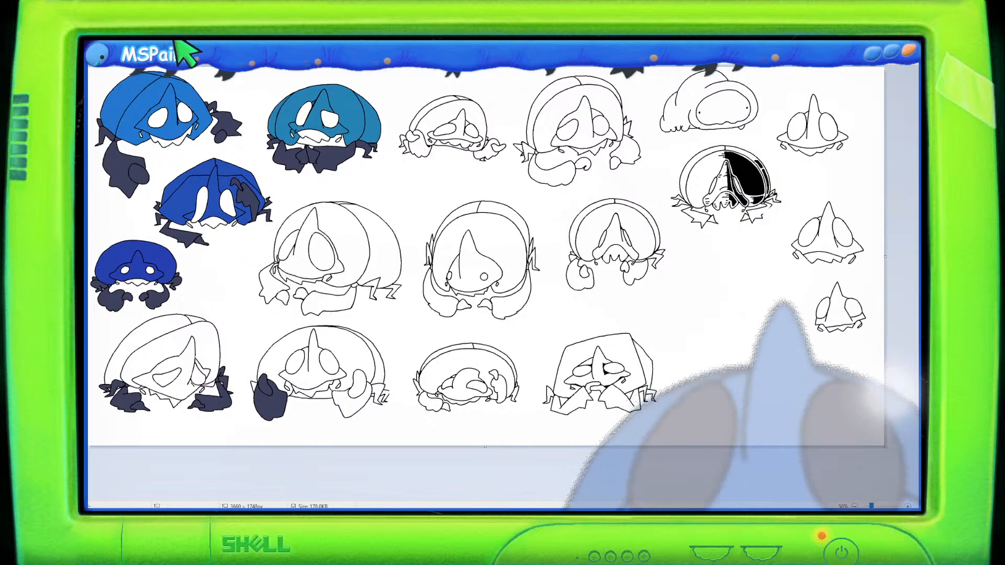
{"action": "scroll", "coordinate": [305, 311], "scroll_direction": "up", "scroll_amount": 1}
{"action": "mouse_move", "coordinate": [471, 324]}
{"action": "left_mouse_down"}
{"action": "mouse_move", "coordinate": [476, 309]}
{"action": "mouse_move", "coordinate": [529, 309]}
{"action": "mouse_move", "coordinate": [579, 329]}
{"action": "mouse_move", "coordinate": [666, 277]}
{"action": "mouse_move", "coordinate": [704, 287]}
{"action": "left_mouse_up"}
{"action": "scroll", "coordinate": [654, 319], "scroll_direction": "down", "scroll_amount": 3}
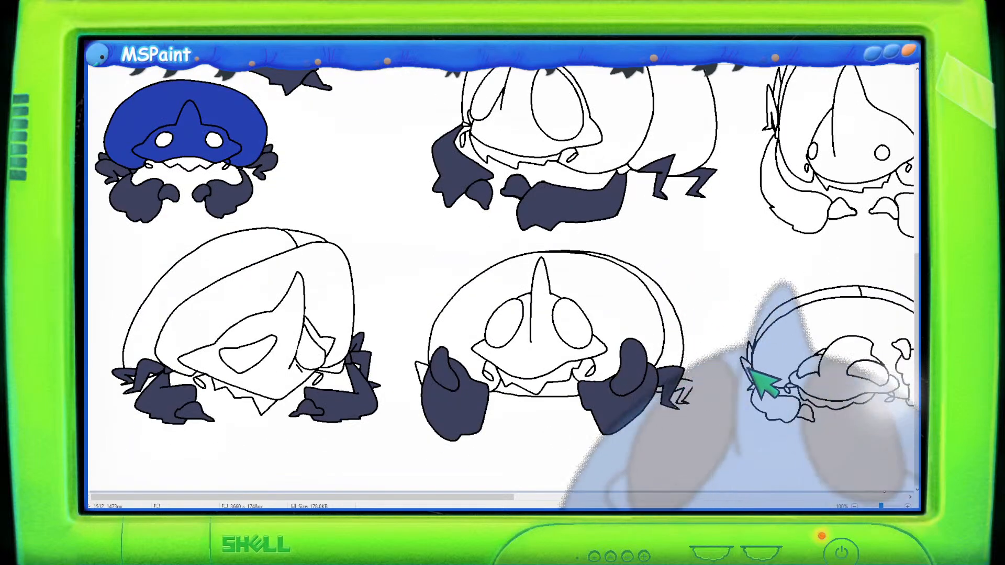
- Fill the arms and side spikes of the forward-facing shelled creature in the middle row with dark navy
{"action": "scroll", "coordinate": [576, 478], "scroll_direction": "right", "scroll_amount": 6}
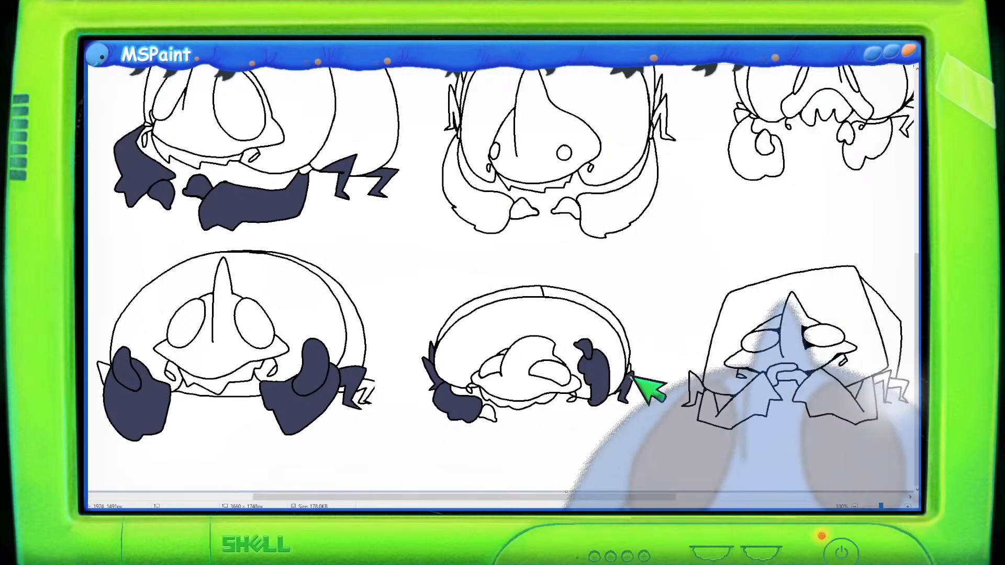
{"action": "scroll", "coordinate": [517, 361], "scroll_direction": "up", "scroll_amount": 3}
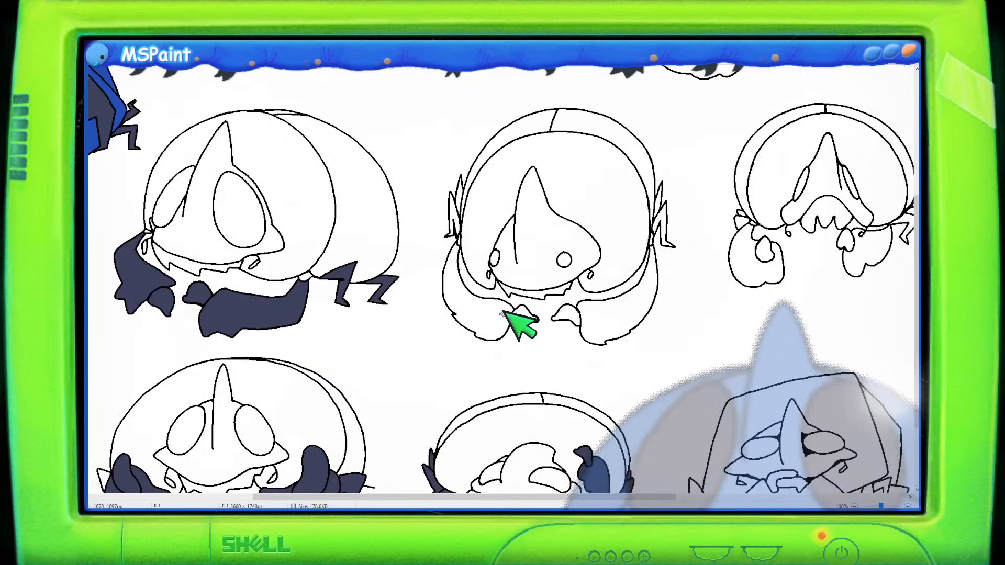
{"action": "left_click", "coordinate": [526, 323]}
{"action": "left_click", "coordinate": [454, 218]}
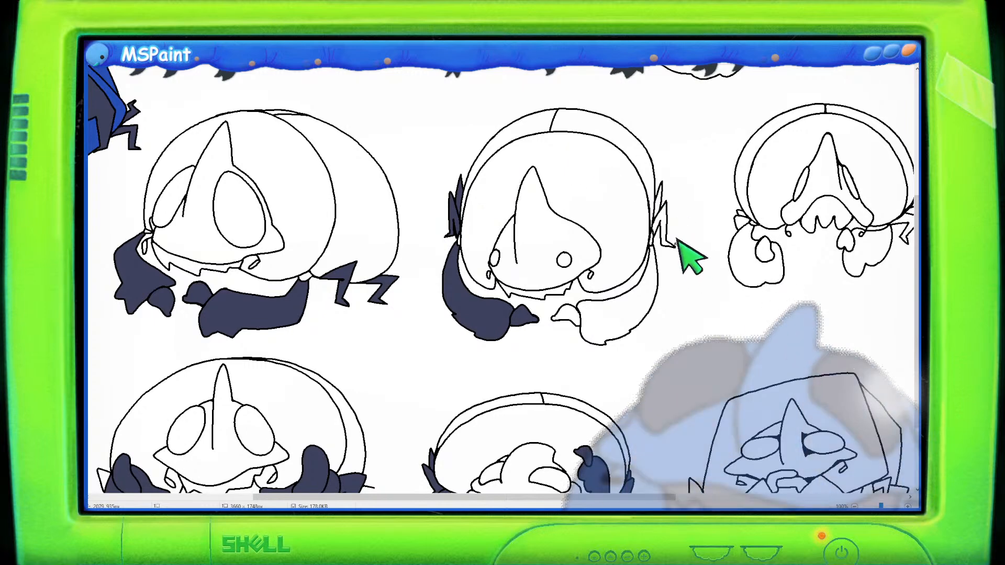
{"action": "left_click", "coordinate": [569, 316]}
{"action": "left_click", "coordinate": [623, 314]}
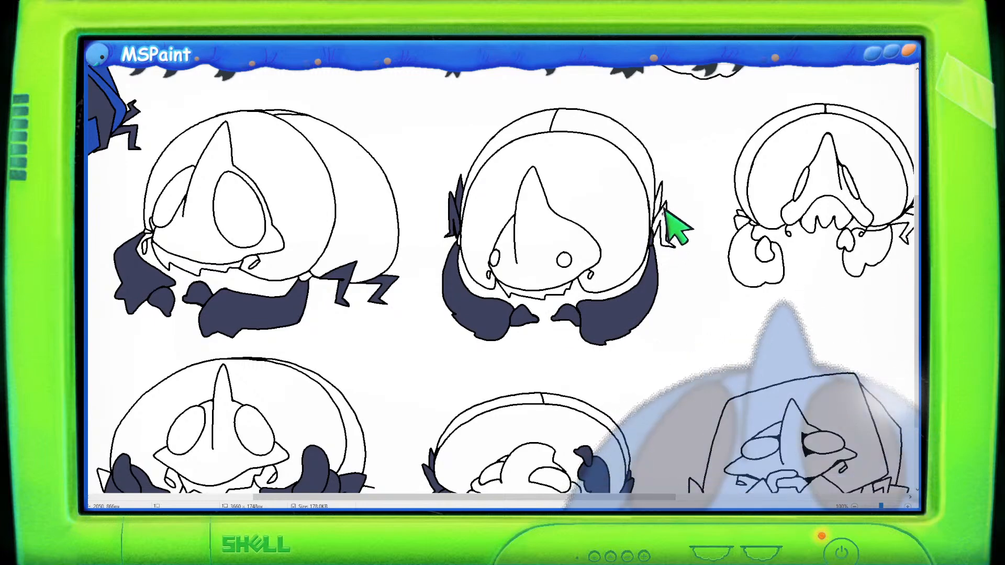
- Fill the arms of the top-right front-view creature with dark navy
{"action": "scroll", "coordinate": [732, 222], "scroll_direction": "up", "scroll_amount": 5}
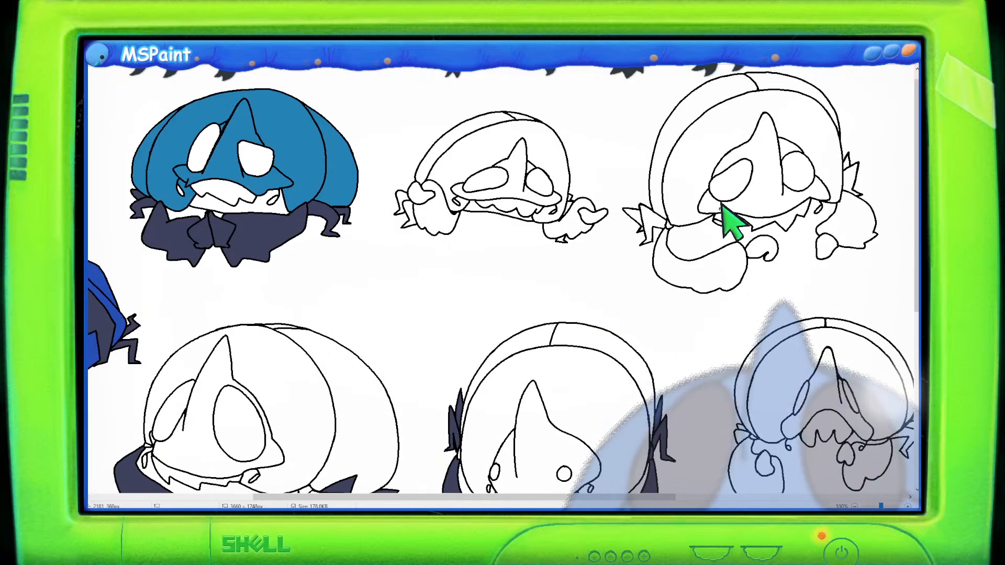
{"action": "scroll", "coordinate": [732, 222], "scroll_direction": "down", "scroll_amount": 5}
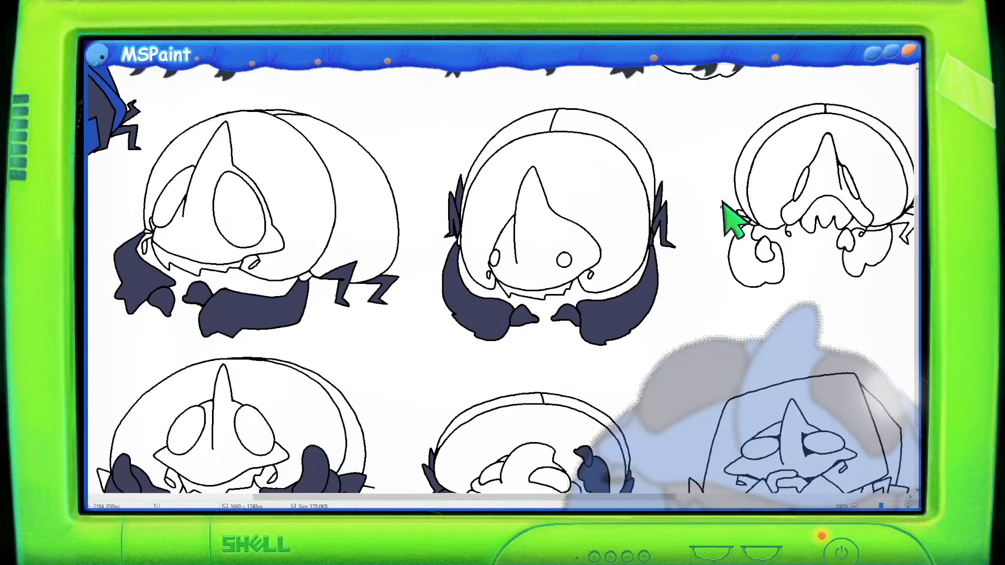
{"action": "left_click", "coordinate": [754, 235]}
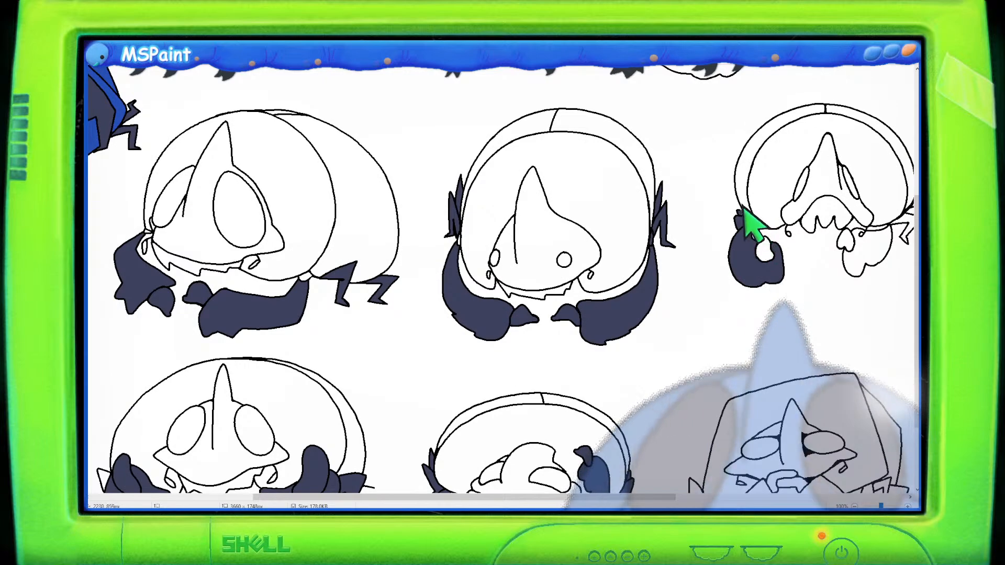
{"action": "left_click", "coordinate": [863, 254]}
{"action": "left_click", "coordinate": [868, 269]}
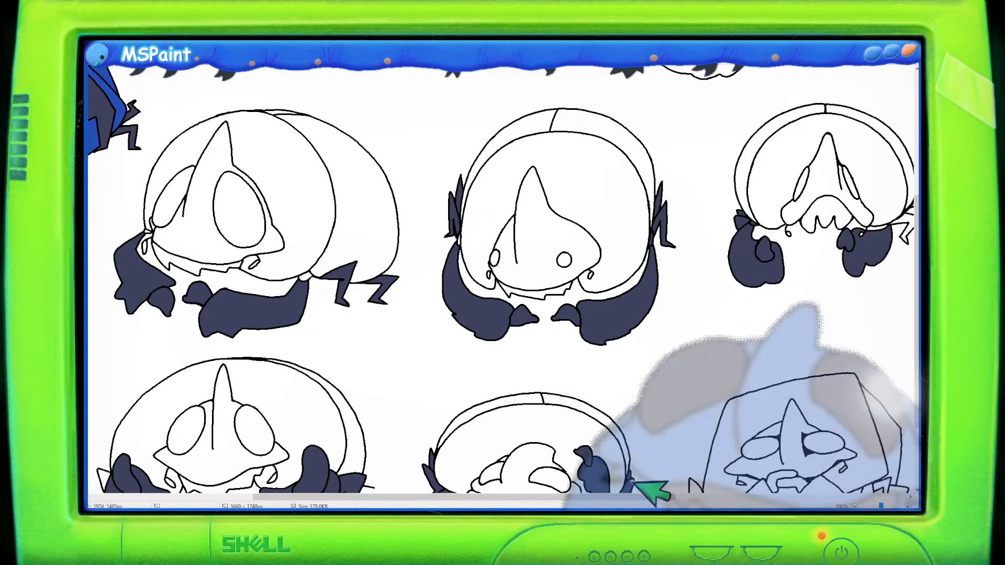
- Fill the legs and arms of the boxy shelled creature in the lower right with dark navy
{"action": "left_click_drag", "start_coordinate": [638, 501], "coordinate": [740, 501]}
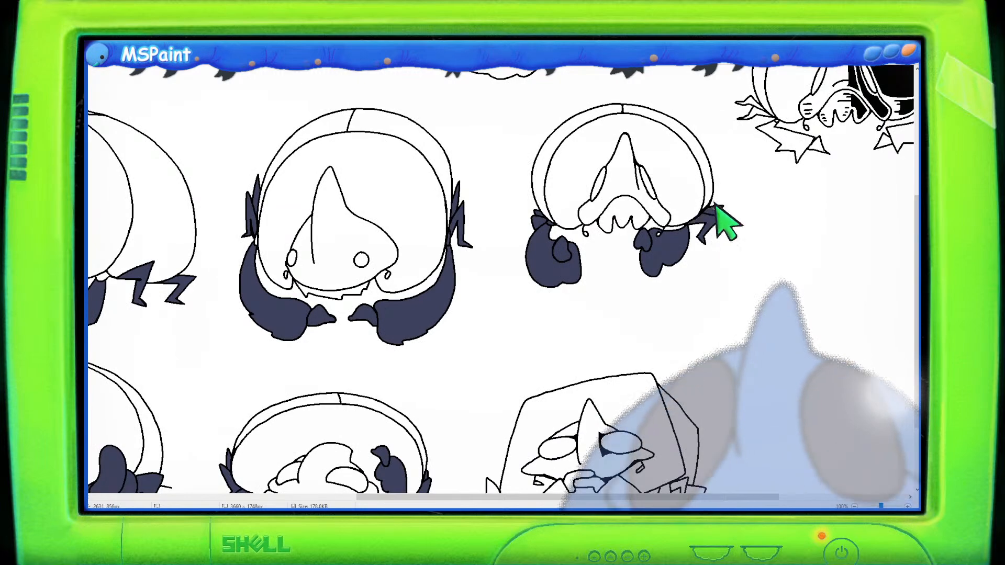
{"action": "scroll", "coordinate": [716, 208], "scroll_direction": "down", "scroll_amount": 3}
{"action": "left_click", "coordinate": [518, 405]}
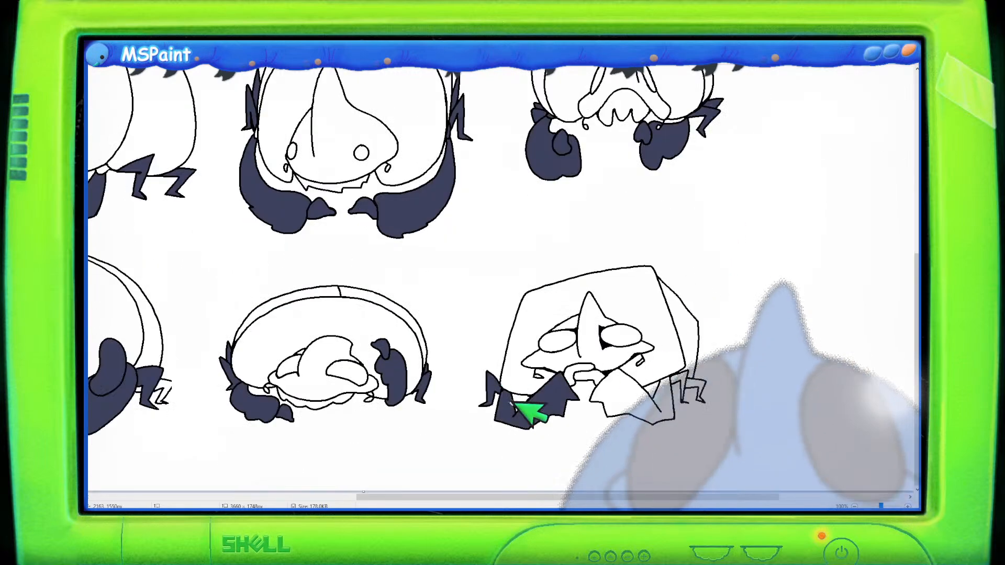
{"action": "left_click", "coordinate": [578, 372]}
{"action": "left_click", "coordinate": [633, 391]}
{"action": "left_click", "coordinate": [692, 390]}
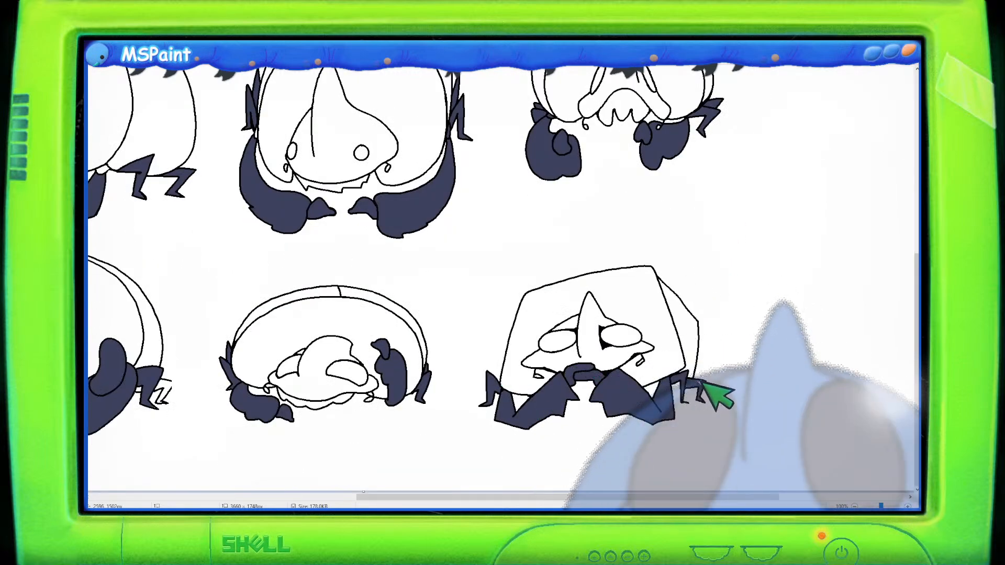
- Fill the lower body, side spike and hand of the large creature in the top row with dark navy
{"action": "scroll", "coordinate": [719, 398], "scroll_direction": "up", "scroll_amount": 9}
{"action": "left_click", "coordinate": [527, 265]}
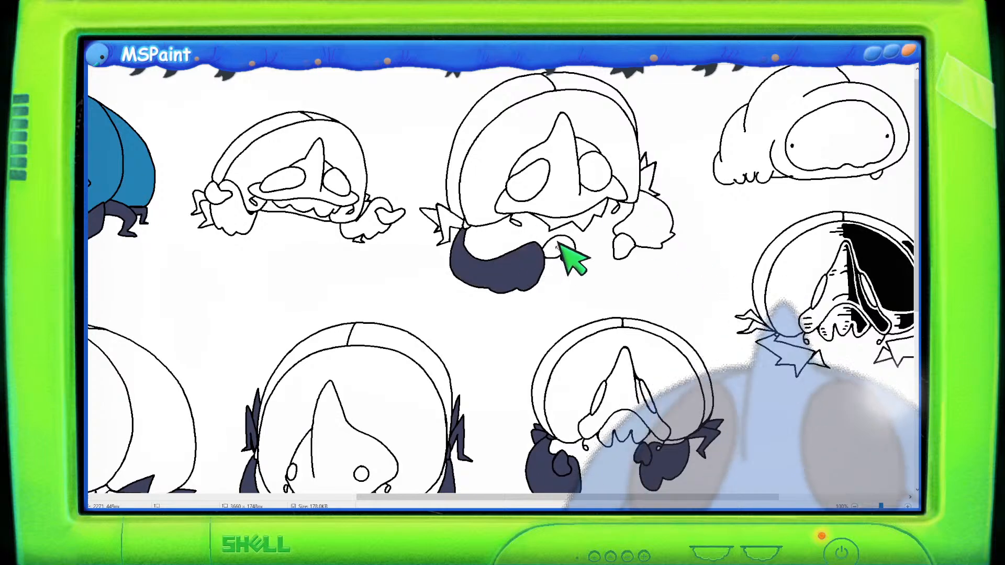
{"action": "left_click", "coordinate": [456, 220]}
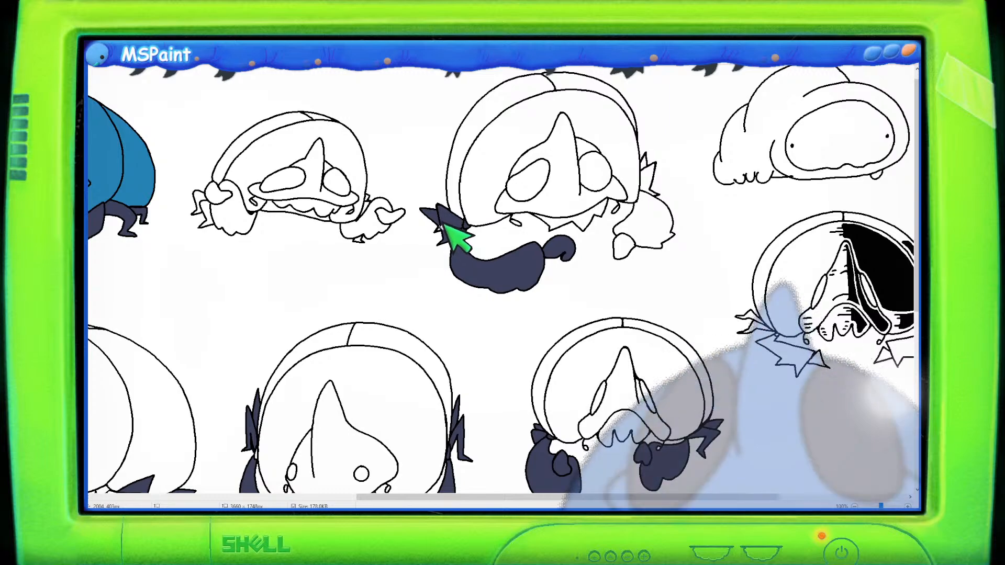
{"action": "left_click", "coordinate": [651, 233]}
{"action": "left_click", "coordinate": [626, 249]}
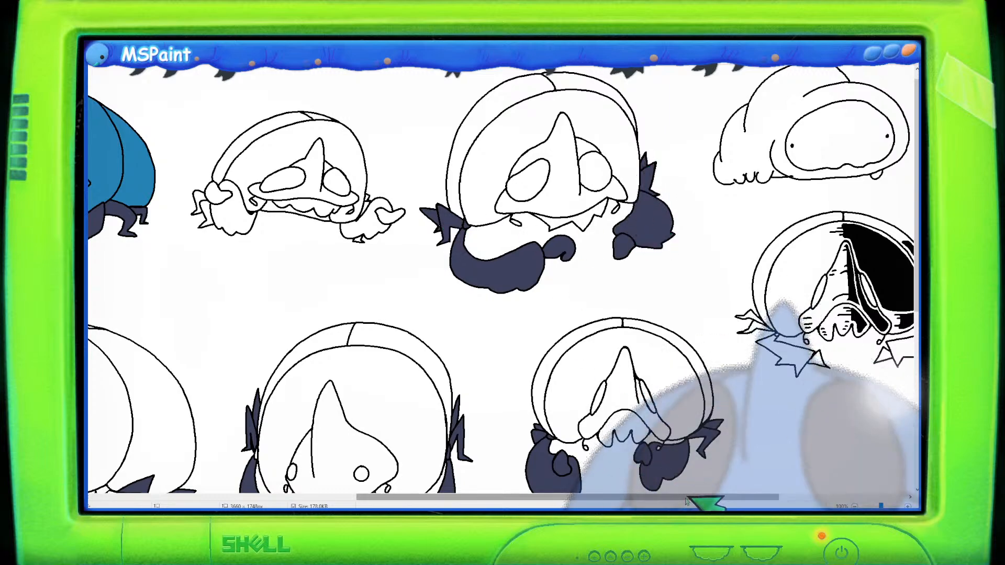
- Fill both claws of the small sideways creature in the top row with dark navy
{"action": "left_click_drag", "start_coordinate": [703, 496], "coordinate": [489, 444]}
{"action": "left_click", "coordinate": [613, 189]}
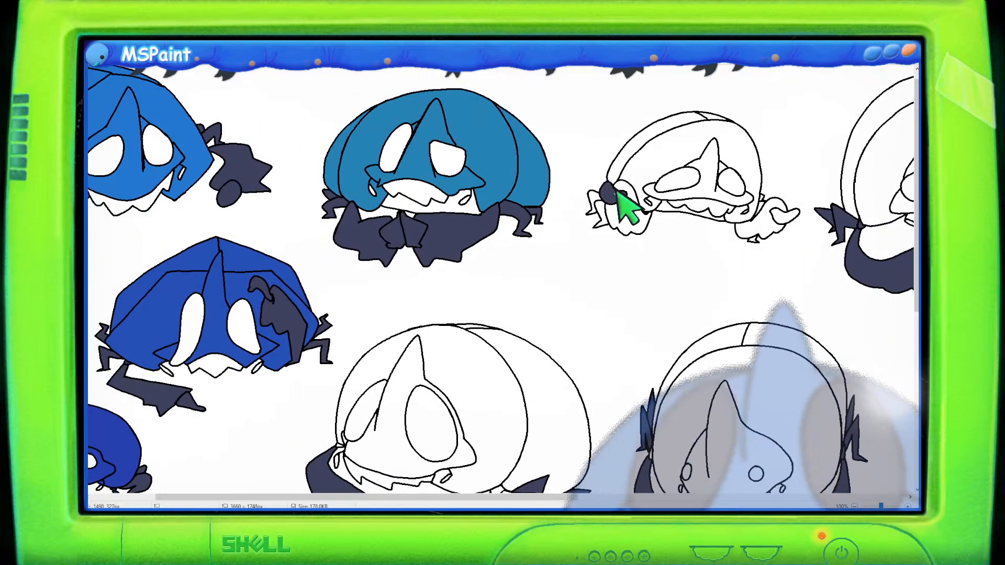
{"action": "left_click", "coordinate": [619, 205]}
{"action": "left_click", "coordinate": [595, 213]}
{"action": "left_click", "coordinate": [602, 197]}
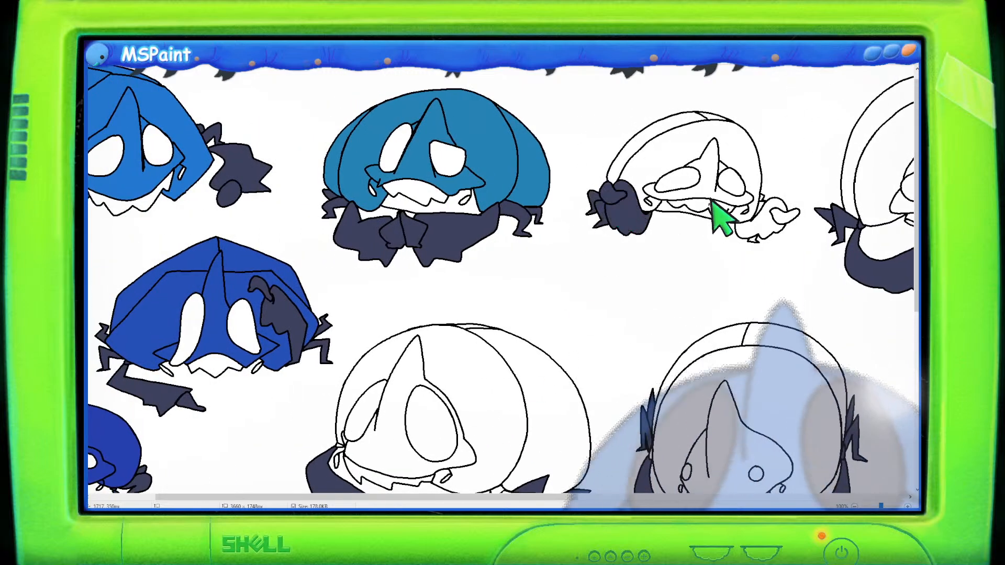
{"action": "left_click", "coordinate": [758, 222]}
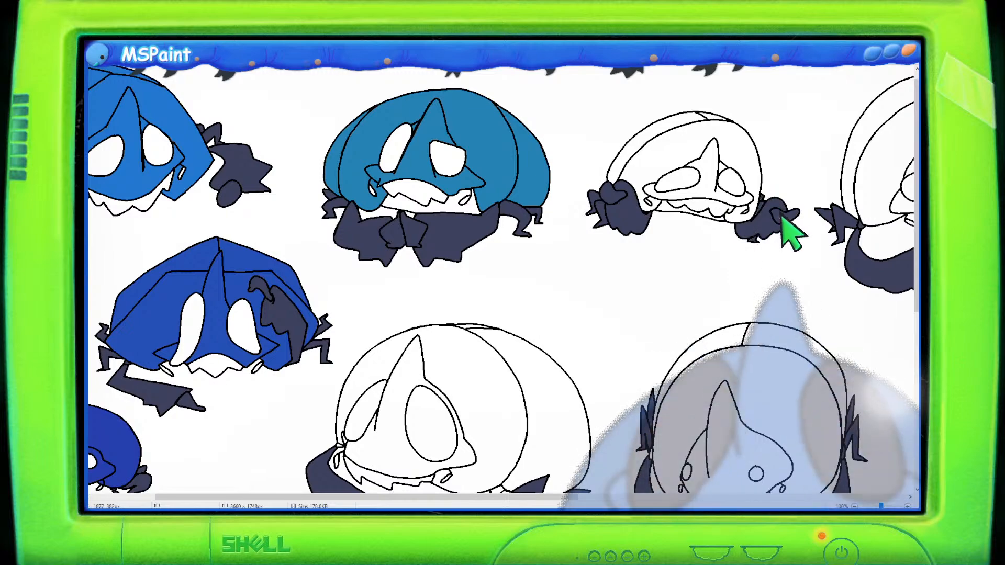
- Examine the coloured and uncoloured creature sketches across the canvas at closer zoom
{"action": "scroll", "coordinate": [445, 190], "scroll_direction": "down", "scroll_amount": 5}
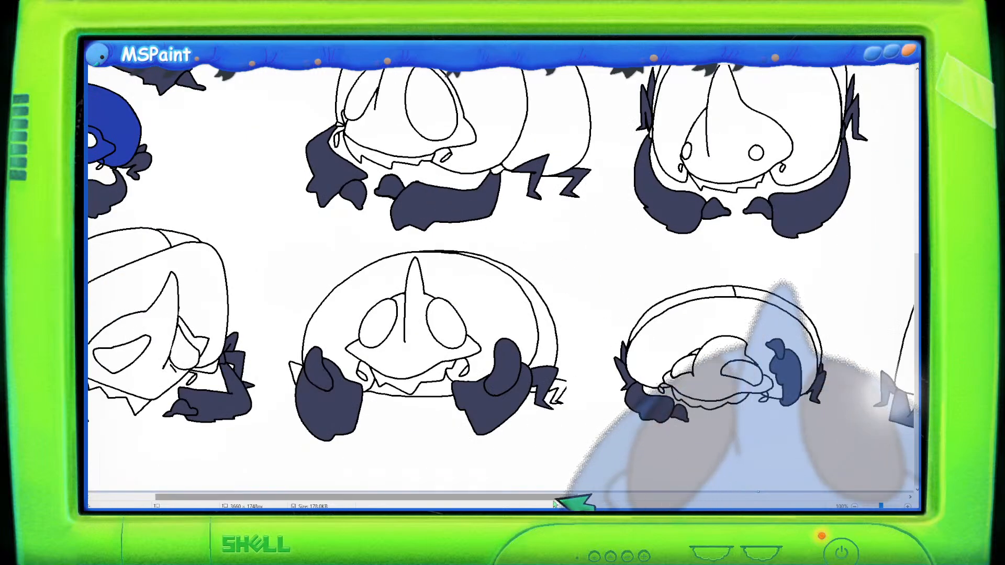
{"action": "left_click_drag", "start_coordinate": [579, 502], "coordinate": [356, 419]}
{"action": "scroll", "coordinate": [366, 421], "scroll_direction": "up", "scroll_amount": 1}
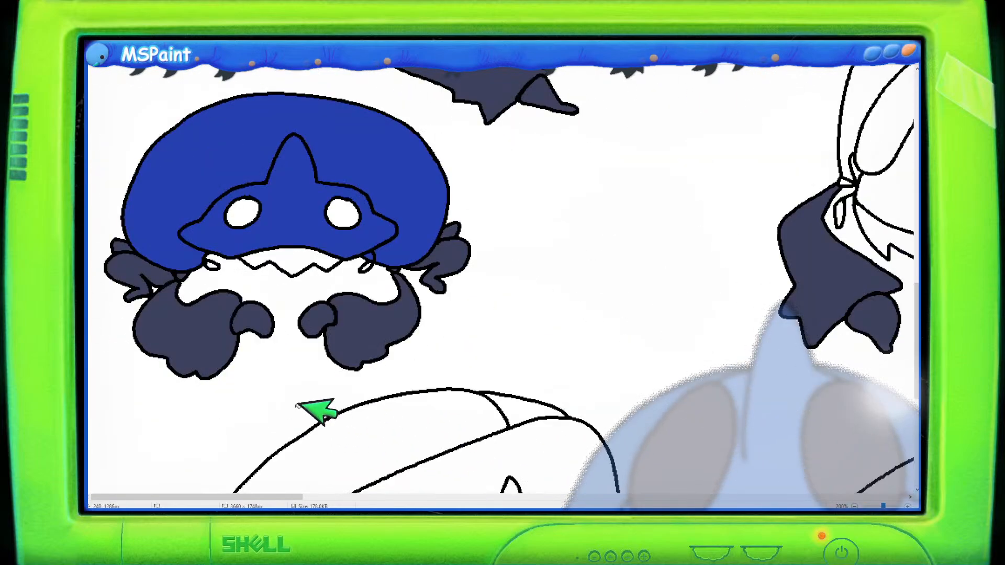
{"action": "scroll", "coordinate": [311, 356], "scroll_direction": "down", "scroll_amount": 8}
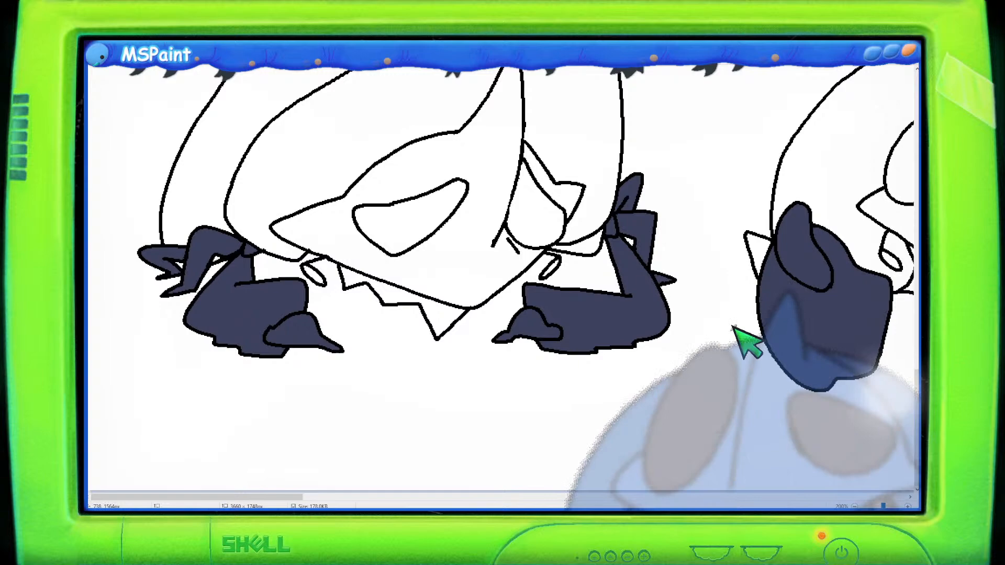
{"action": "scroll", "coordinate": [755, 319], "scroll_direction": "down", "scroll_amount": 1}
{"action": "scroll", "coordinate": [796, 330], "scroll_direction": "up", "scroll_amount": 4}
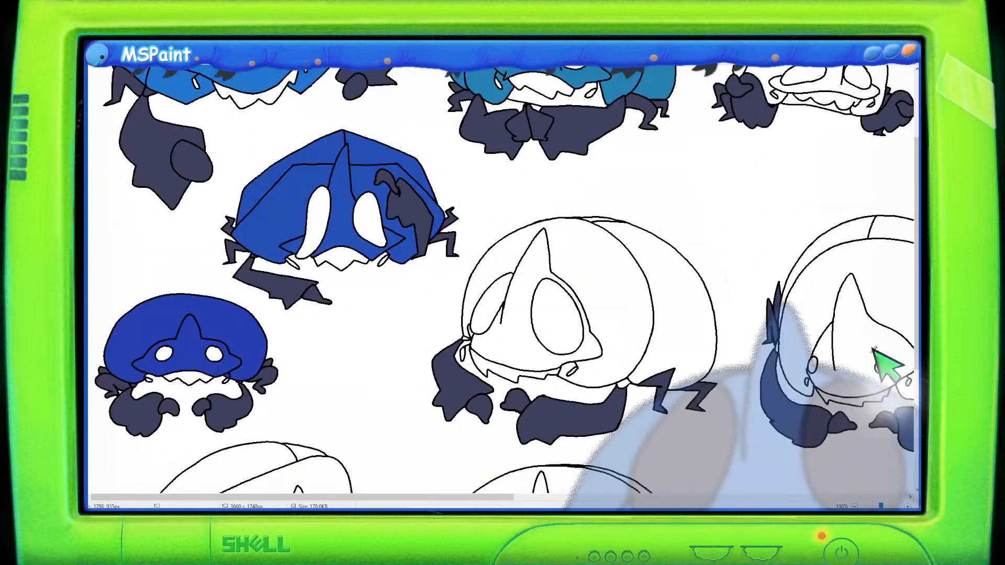
{"action": "scroll", "coordinate": [740, 359], "scroll_direction": "up", "scroll_amount": 1}
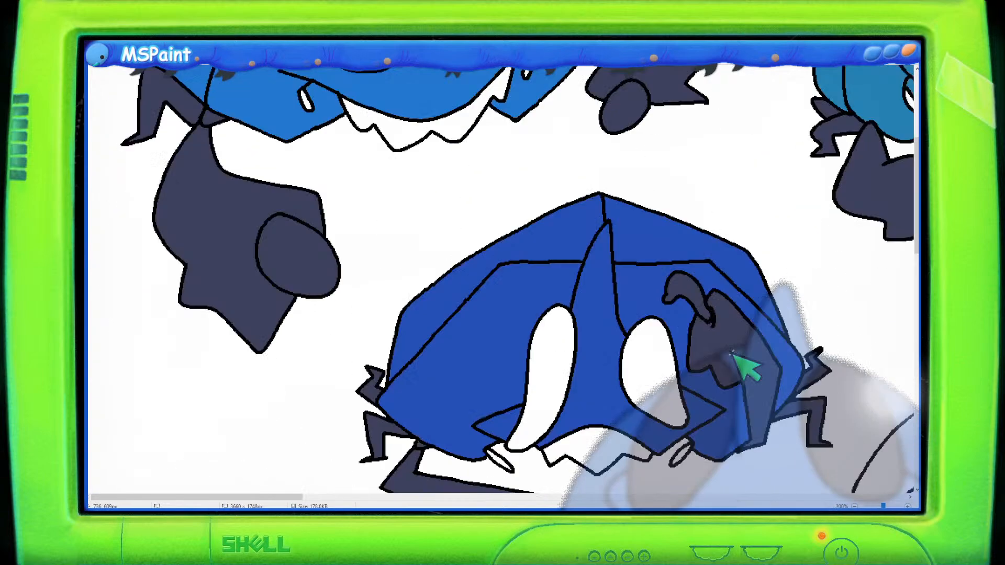
{"action": "scroll", "coordinate": [731, 353], "scroll_direction": "down", "scroll_amount": 5}
{"action": "left_click_drag", "start_coordinate": [279, 497], "coordinate": [443, 486]}
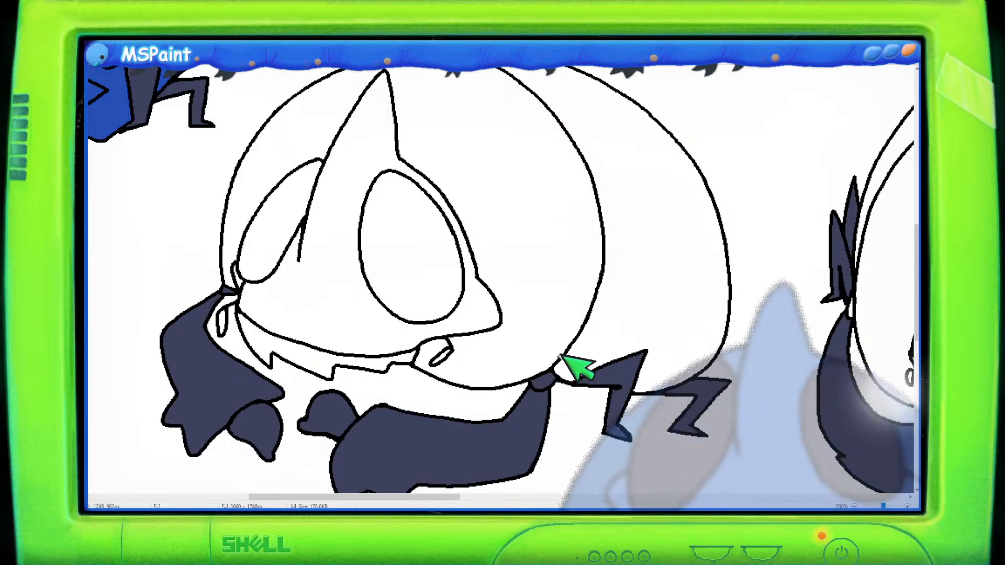
- Fill the horned face and shell of the side-view creature in the middle row with blue
{"action": "scroll", "coordinate": [628, 188], "scroll_direction": "down", "scroll_amount": 2}
{"action": "scroll", "coordinate": [465, 191], "scroll_direction": "down", "scroll_amount": 2}
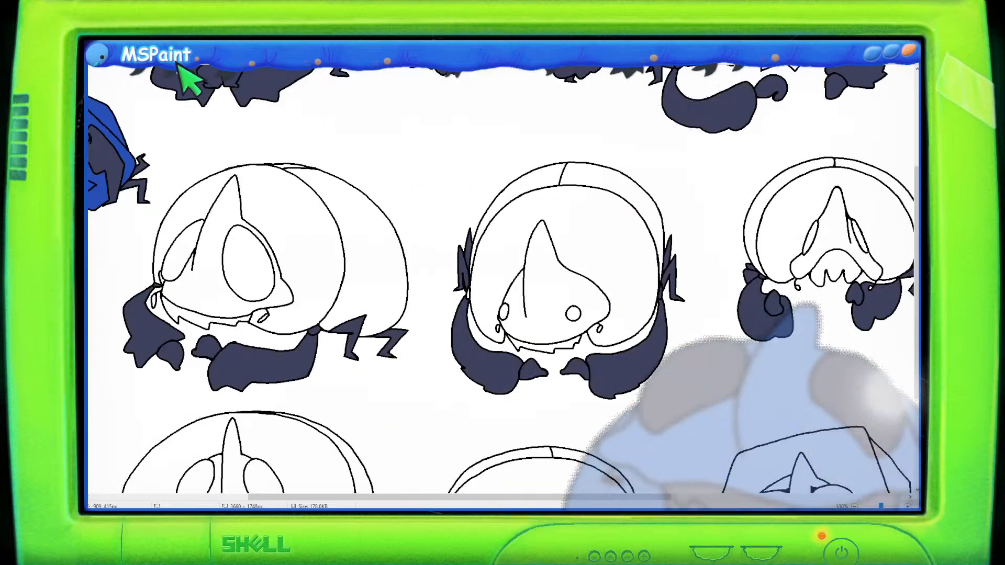
{"action": "left_click", "coordinate": [231, 192]}
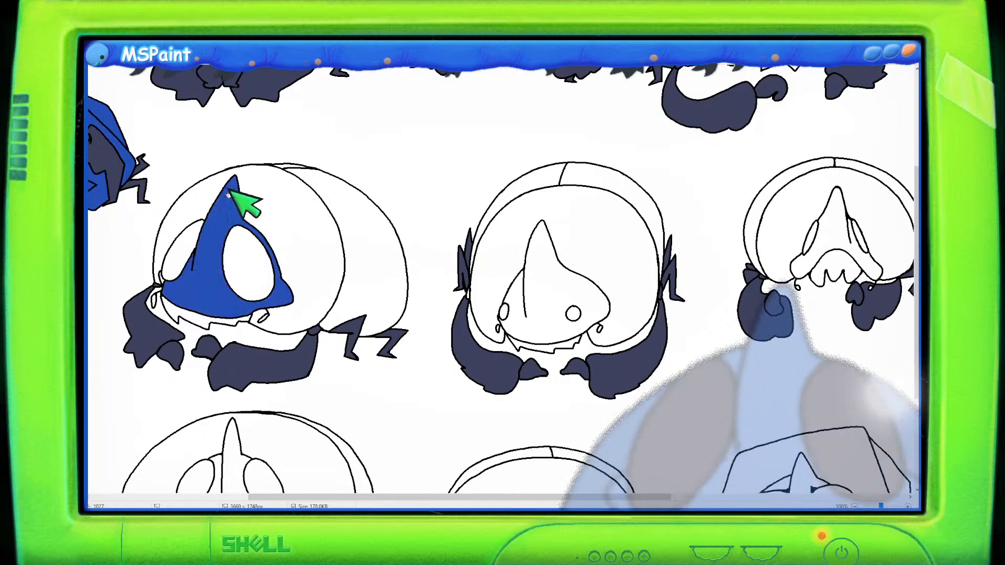
{"action": "left_click", "coordinate": [303, 174]}
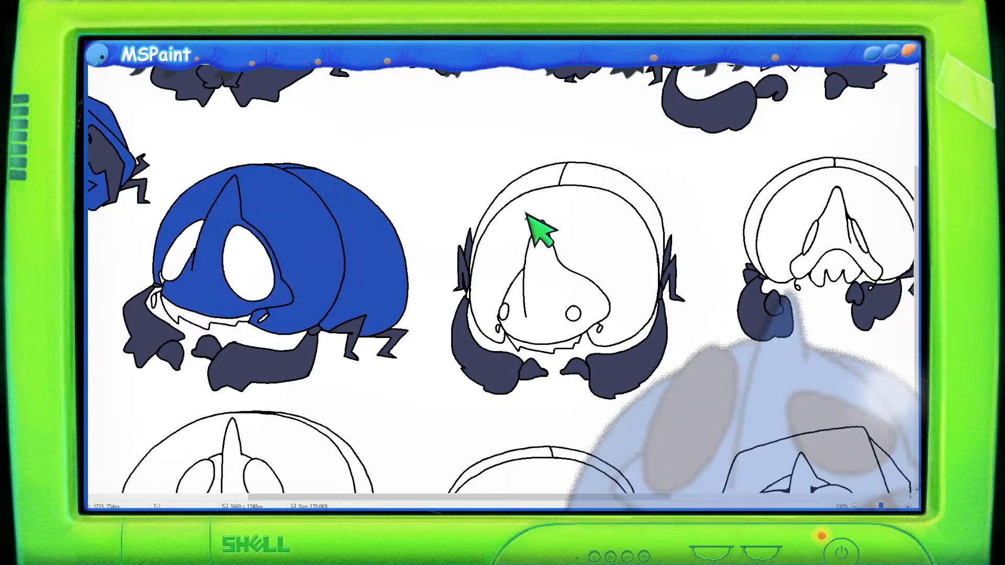
- Fill the shell and face of the front-view clawed creature in the lower row with blue
{"action": "scroll", "coordinate": [377, 196], "scroll_direction": "down", "scroll_amount": 1}
{"action": "scroll", "coordinate": [256, 148], "scroll_direction": "up", "scroll_amount": 1}
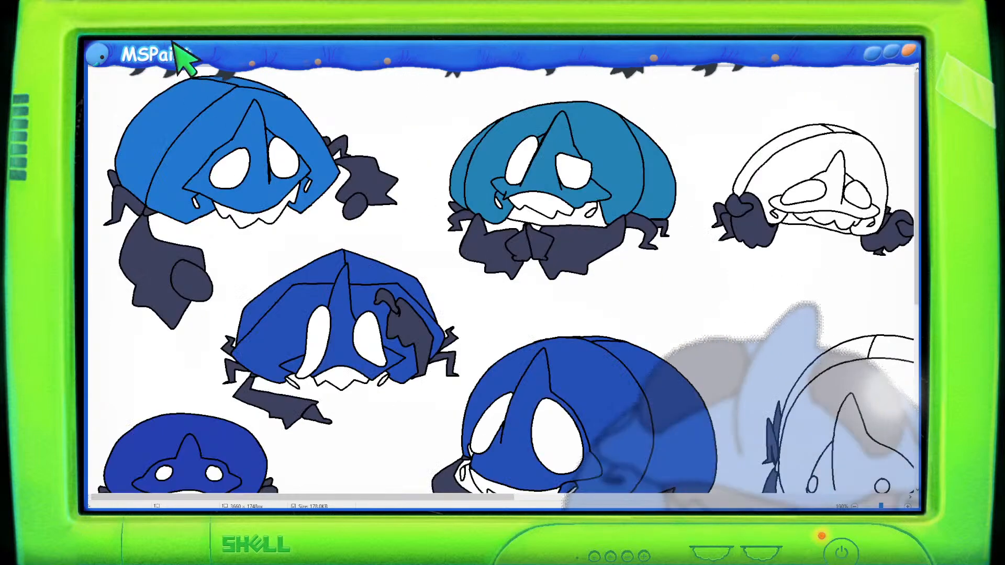
{"action": "scroll", "coordinate": [408, 230], "scroll_direction": "down", "scroll_amount": 3}
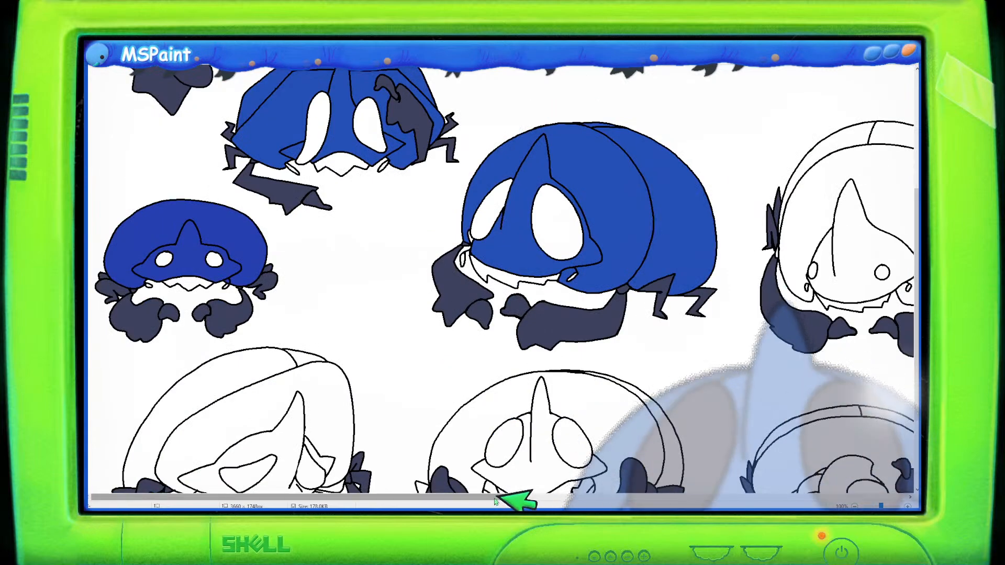
{"action": "left_click_drag", "start_coordinate": [498, 497], "coordinate": [518, 497]}
{"action": "left_click", "coordinate": [507, 453]}
{"action": "left_click", "coordinate": [536, 402]}
- Set the colour to Red 43, Green 120, Blue 158 and fill the lower-left creature and its clawed neighbour with it
{"action": "scroll", "coordinate": [471, 385], "scroll_direction": "down", "scroll_amount": 2}
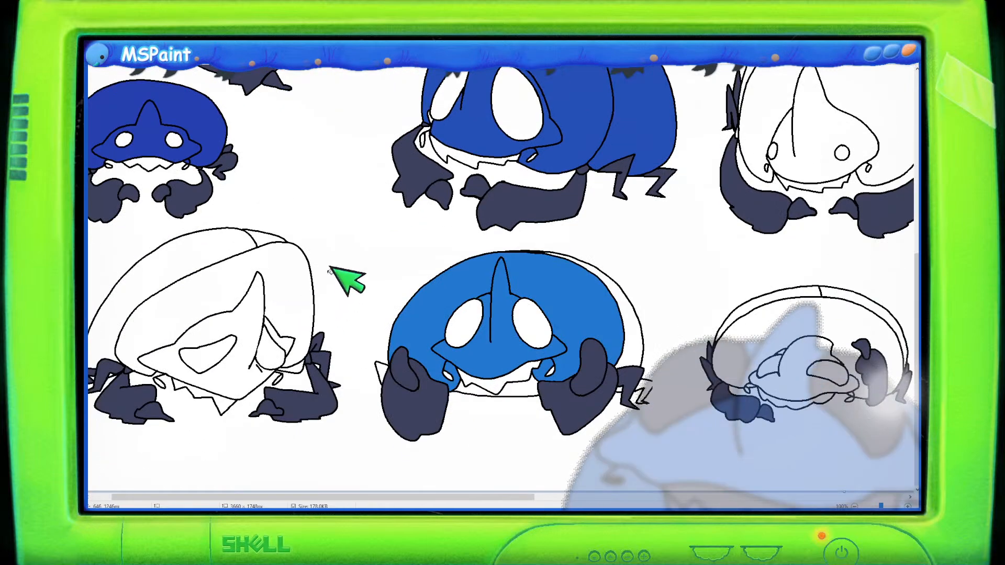
{"action": "scroll", "coordinate": [341, 274], "scroll_direction": "up", "scroll_amount": 3}
{"action": "left_click", "coordinate": [252, 41]}
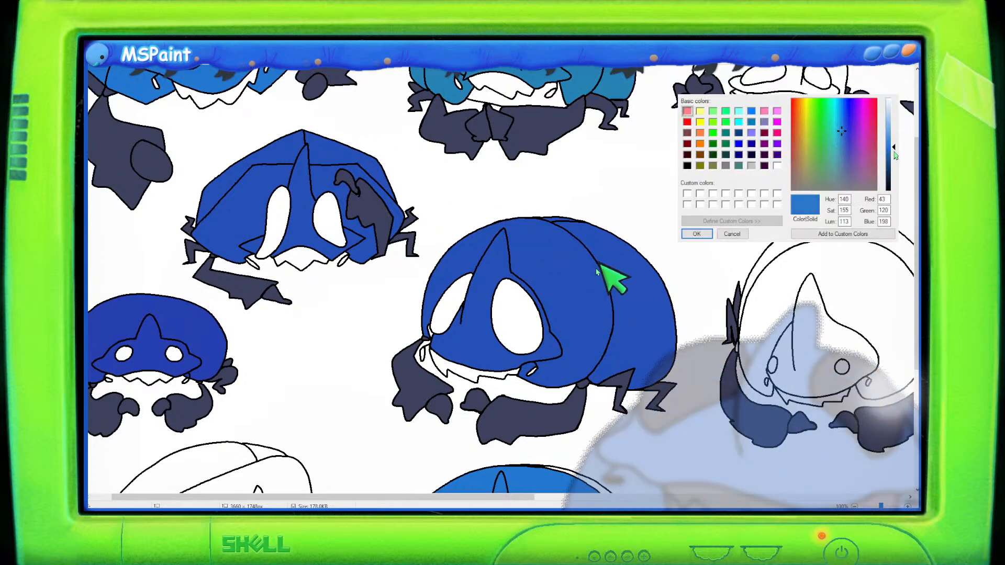
{"action": "left_click", "coordinate": [696, 233]}
{"action": "scroll", "coordinate": [444, 342], "scroll_direction": "down", "scroll_amount": 3}
{"action": "left_click", "coordinate": [264, 337]}
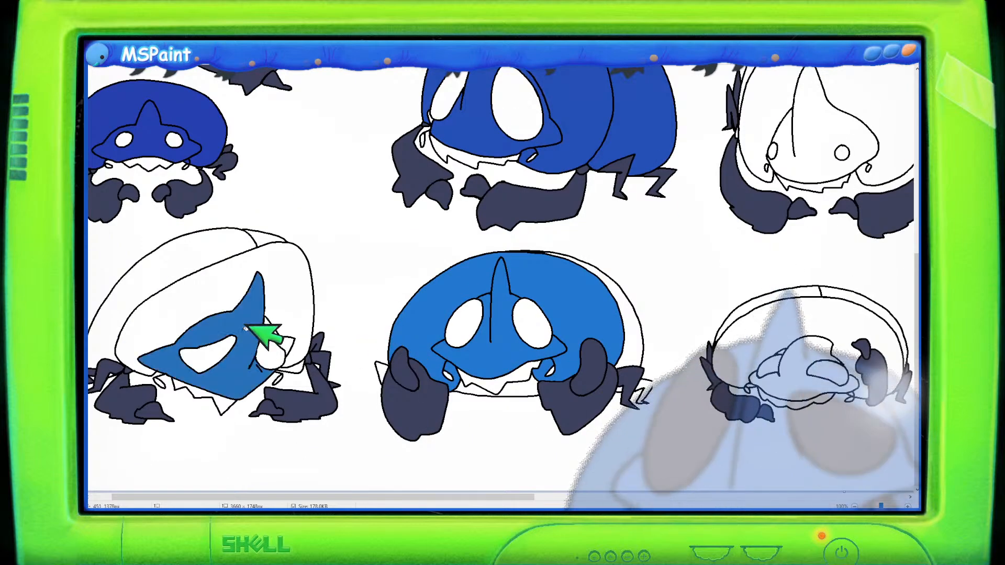
{"action": "left_click", "coordinate": [280, 320]}
{"action": "left_click", "coordinate": [231, 247]}
{"action": "left_click", "coordinate": [262, 235]}
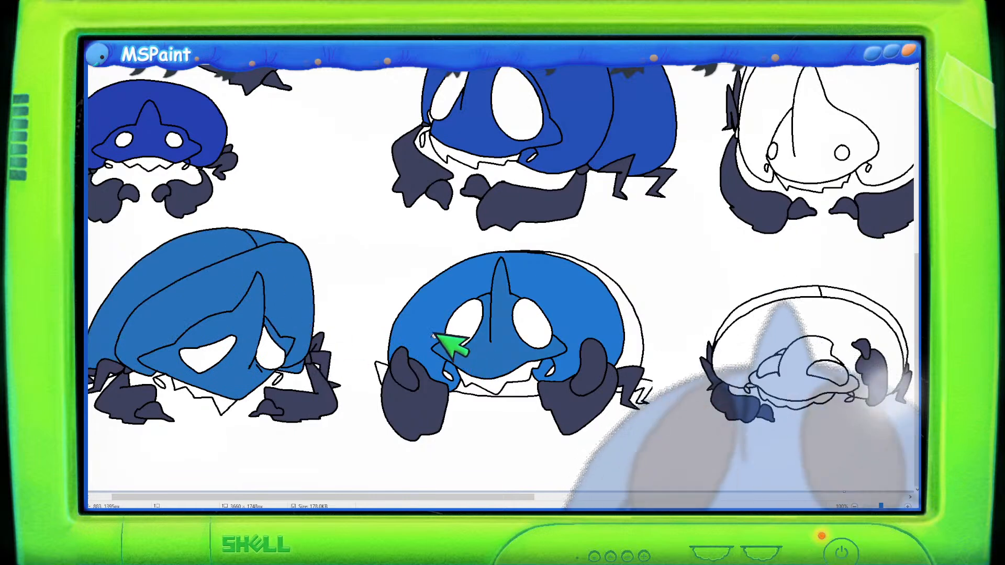
{"action": "left_click", "coordinate": [625, 293]}
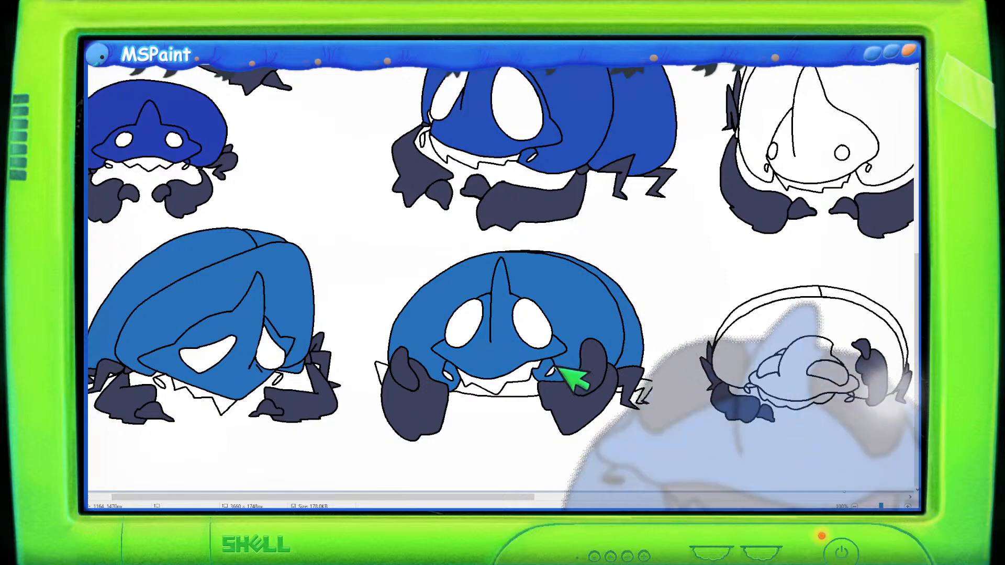
- Fill the shell and face of the small flattened creature in the bottom row with blue
{"action": "left_click_drag", "start_coordinate": [480, 494], "coordinate": [607, 506]}
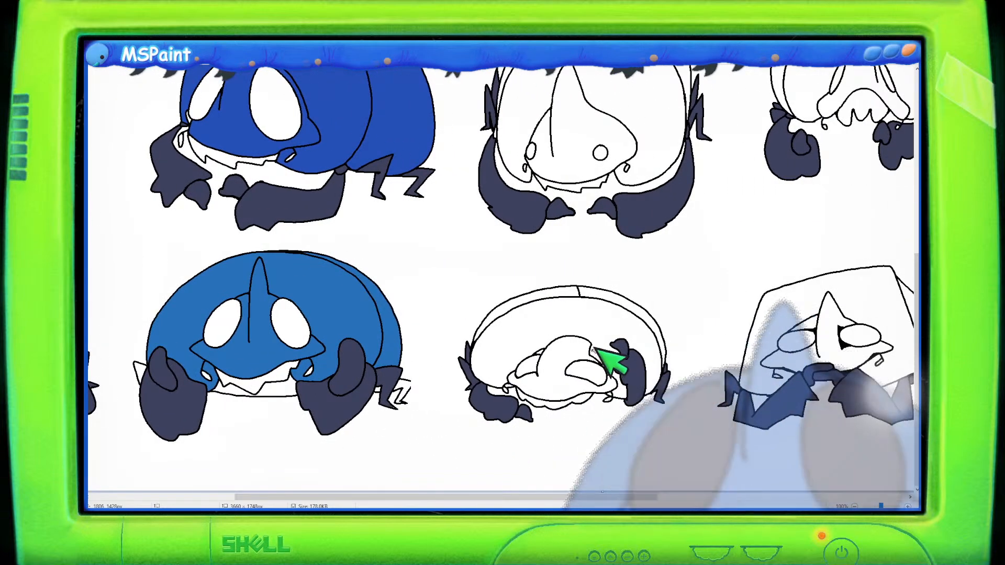
{"action": "left_click", "coordinate": [557, 321]}
{"action": "left_click", "coordinate": [567, 346]}
{"action": "left_click", "coordinate": [554, 291]}
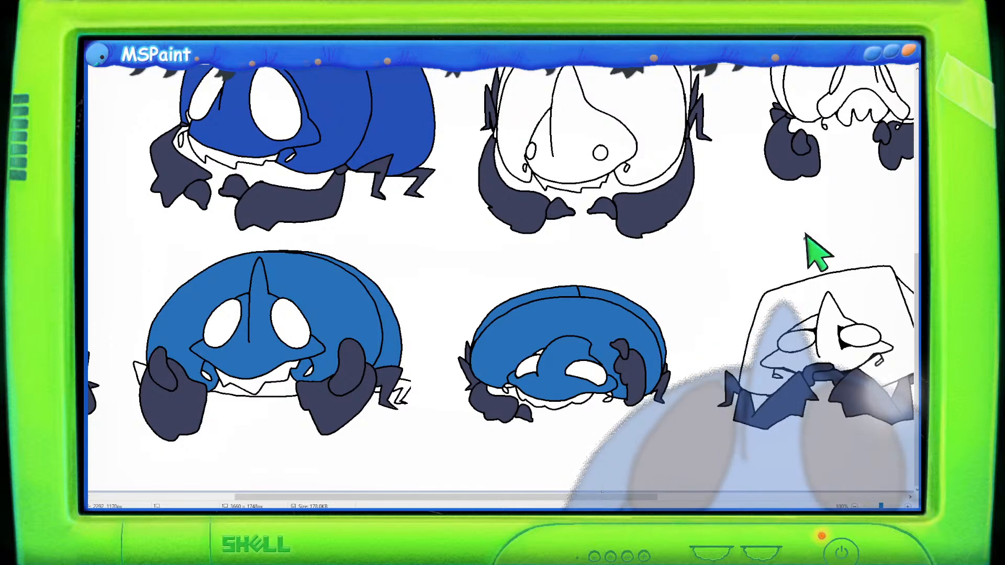
- Fill the horn and shell of the forward-facing creature in the middle row with blue
{"action": "scroll", "coordinate": [743, 231], "scroll_direction": "up", "scroll_amount": 3}
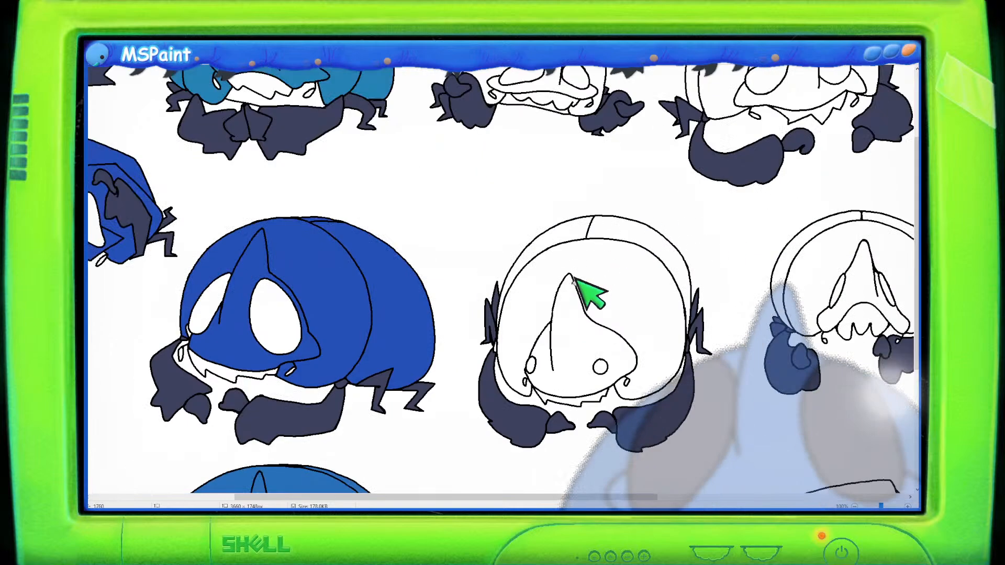
{"action": "left_click", "coordinate": [571, 332]}
{"action": "left_click", "coordinate": [626, 274]}
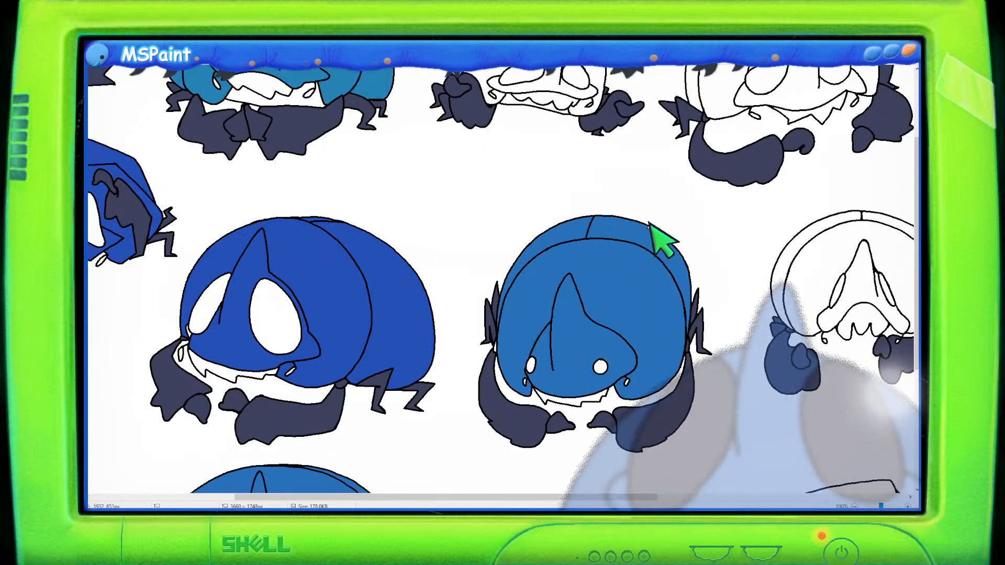
- Fill the shell and face of the top-right creature with blue
{"action": "scroll", "coordinate": [654, 232], "scroll_direction": "up", "scroll_amount": 3}
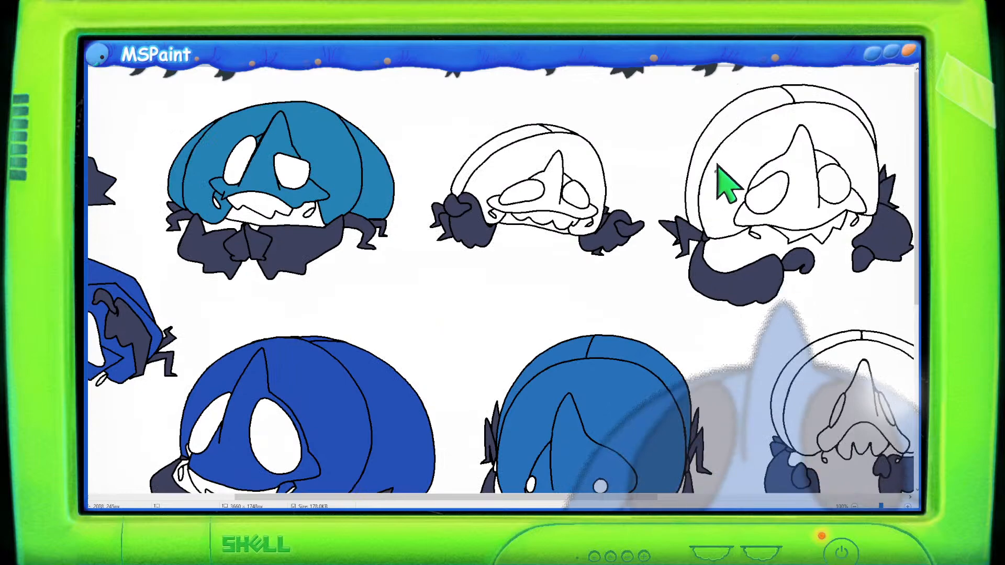
{"action": "left_click", "coordinate": [722, 179]}
{"action": "left_click", "coordinate": [802, 168]}
{"action": "left_click", "coordinate": [776, 91]}
{"action": "left_click", "coordinate": [791, 93]}
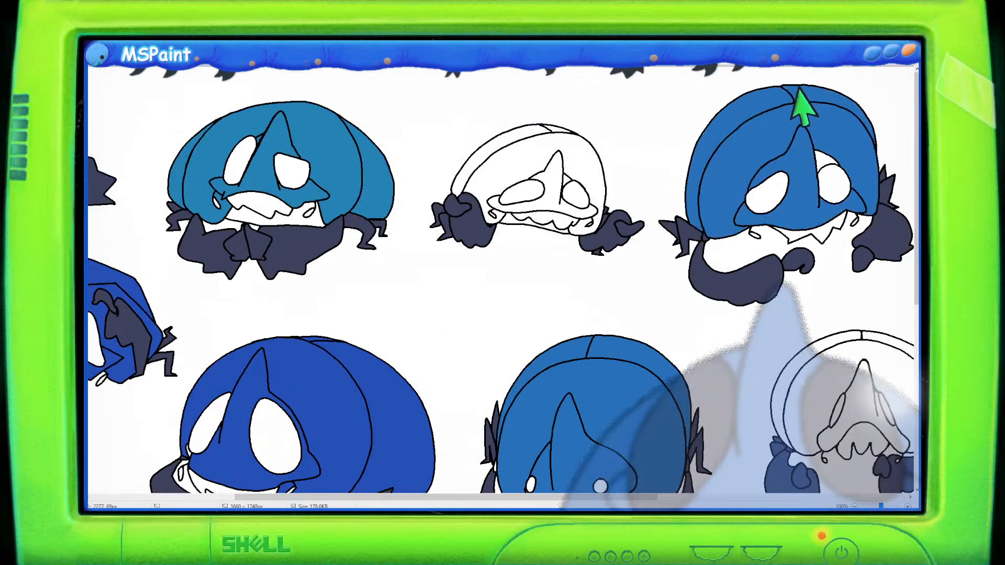
- Fill the shell and face of the small creature in the middle of the top row with blue
{"action": "left_click", "coordinate": [545, 157]}
{"action": "left_click", "coordinate": [570, 178]}
{"action": "left_click", "coordinate": [541, 134]}
{"action": "left_click", "coordinate": [556, 125]}
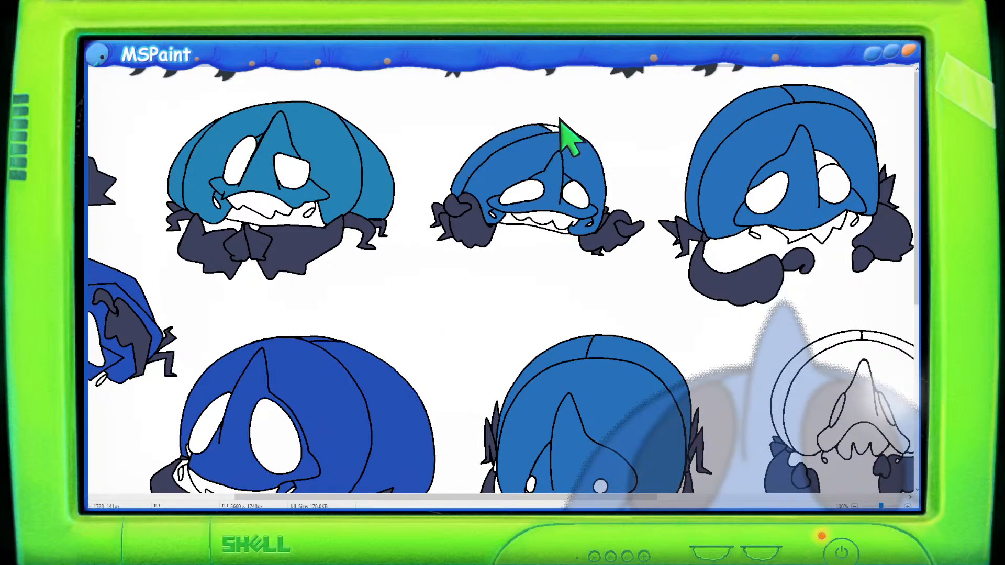
- Fill the shell and face of the round-shelled creature in the middle row with blue
{"action": "scroll", "coordinate": [607, 238], "scroll_direction": "down", "scroll_amount": 2}
{"action": "left_click", "coordinate": [803, 283]}
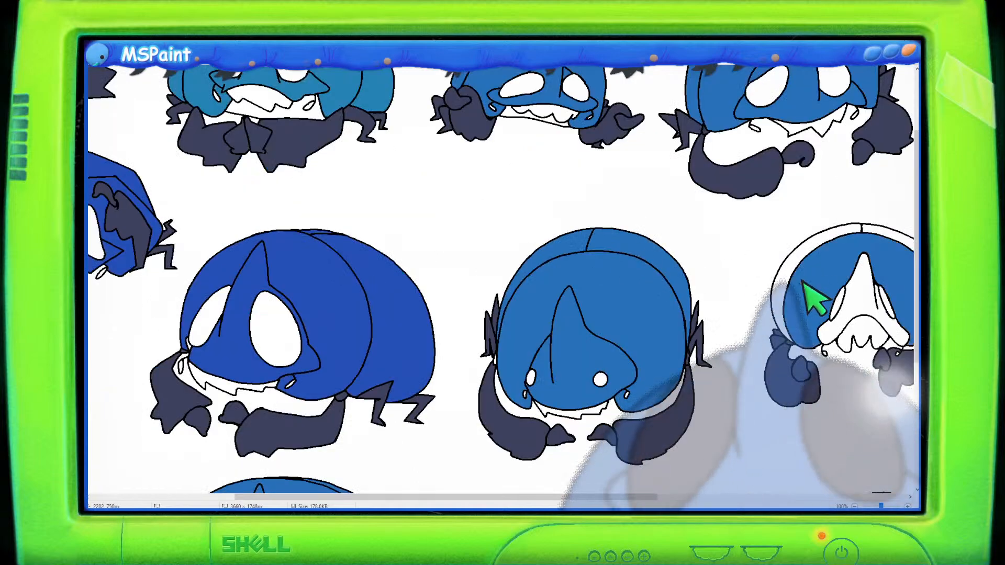
{"action": "left_click_drag", "start_coordinate": [426, 496], "coordinate": [602, 496]}
{"action": "left_click", "coordinate": [529, 265]}
{"action": "left_click", "coordinate": [513, 231]}
{"action": "left_click", "coordinate": [545, 231]}
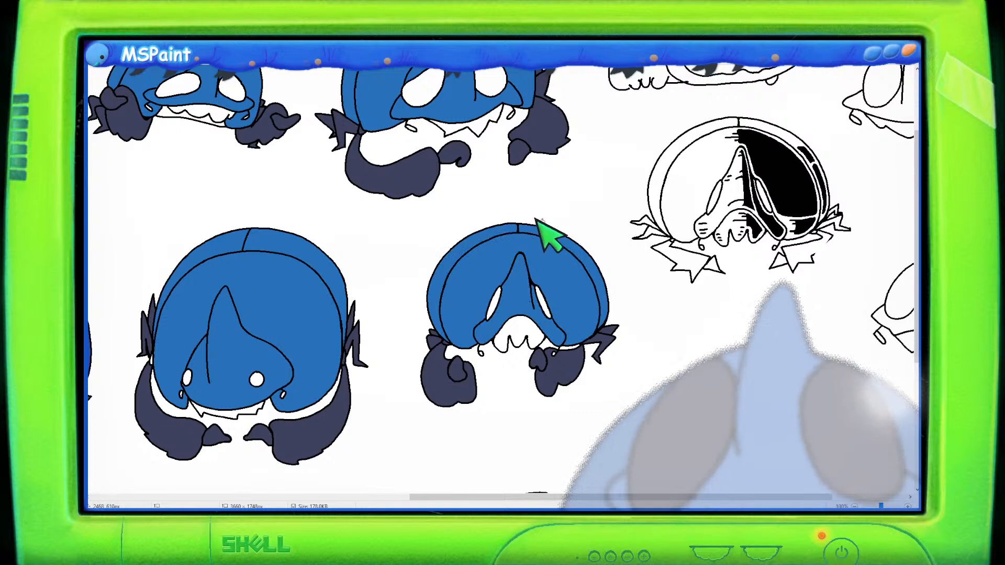
- Set the colour to Red 83, Green 108, Blue 140 and fill the left shell half of the split-shell creature with it
{"action": "left_click", "coordinate": [688, 178]}
{"action": "left_click", "coordinate": [668, 146]}
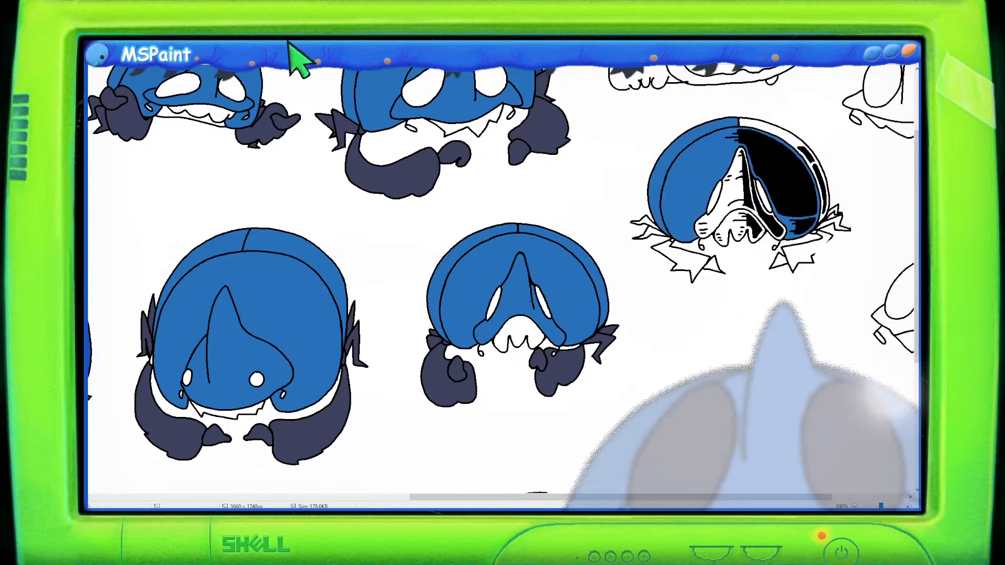
{"action": "left_click", "coordinate": [247, 43]}
{"action": "left_click_drag", "start_coordinate": [842, 158], "coordinate": [843, 174]}
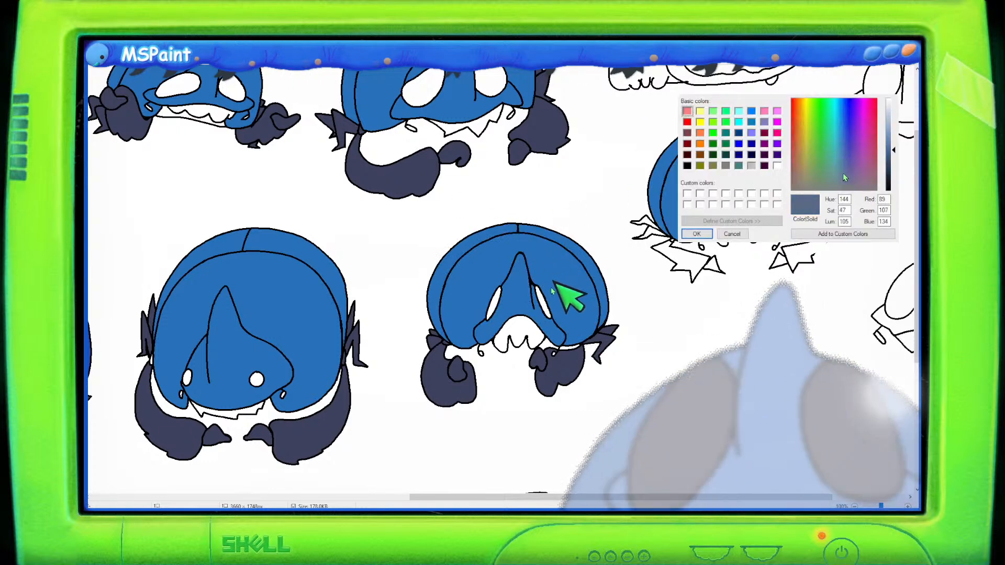
{"action": "left_click", "coordinate": [697, 234]}
{"action": "left_click", "coordinate": [713, 162]}
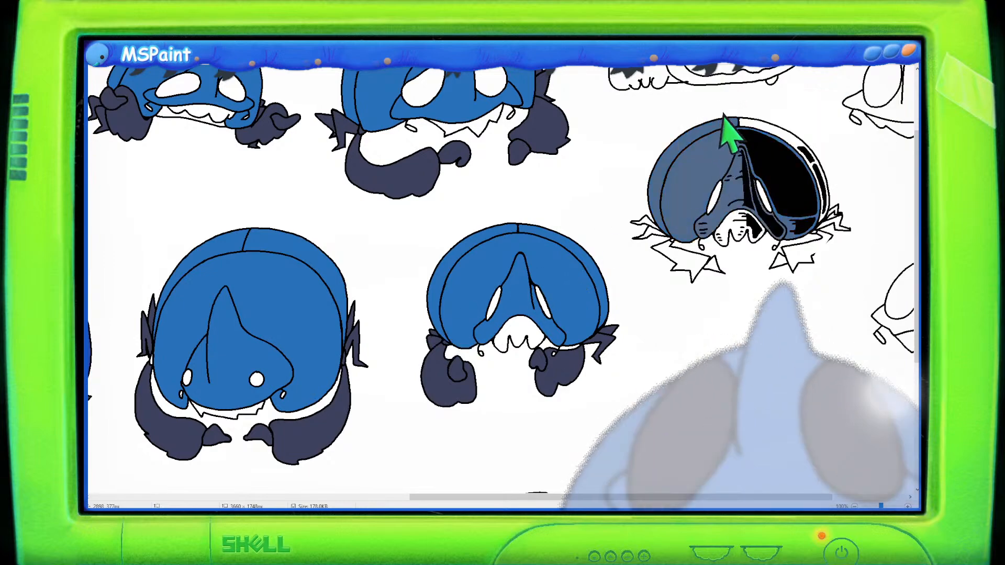
- Set the colour back to Red 39, Green 112, Blue 184
{"action": "scroll", "coordinate": [783, 264], "scroll_direction": "up", "scroll_amount": 3}
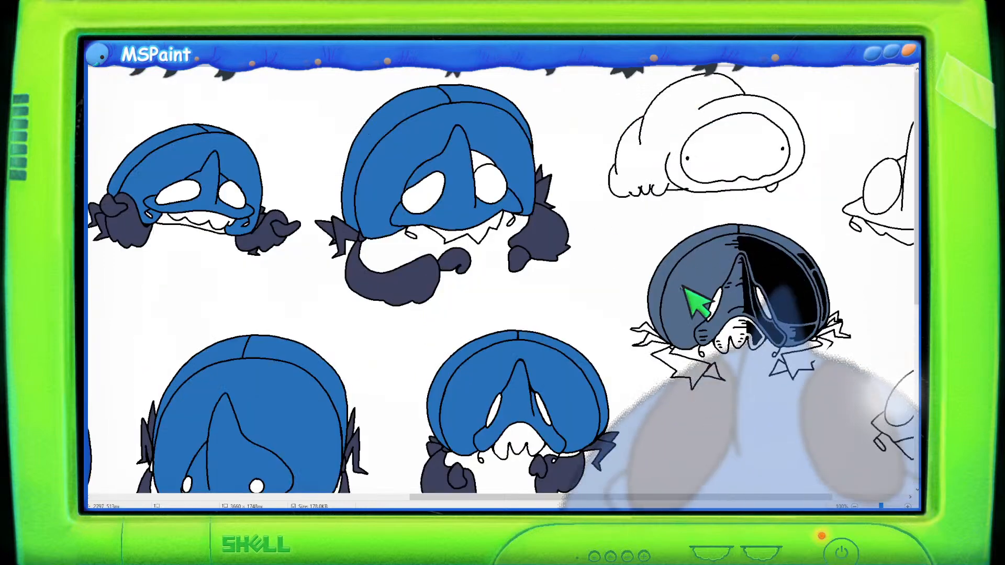
{"action": "scroll", "coordinate": [722, 330], "scroll_direction": "down", "scroll_amount": 3}
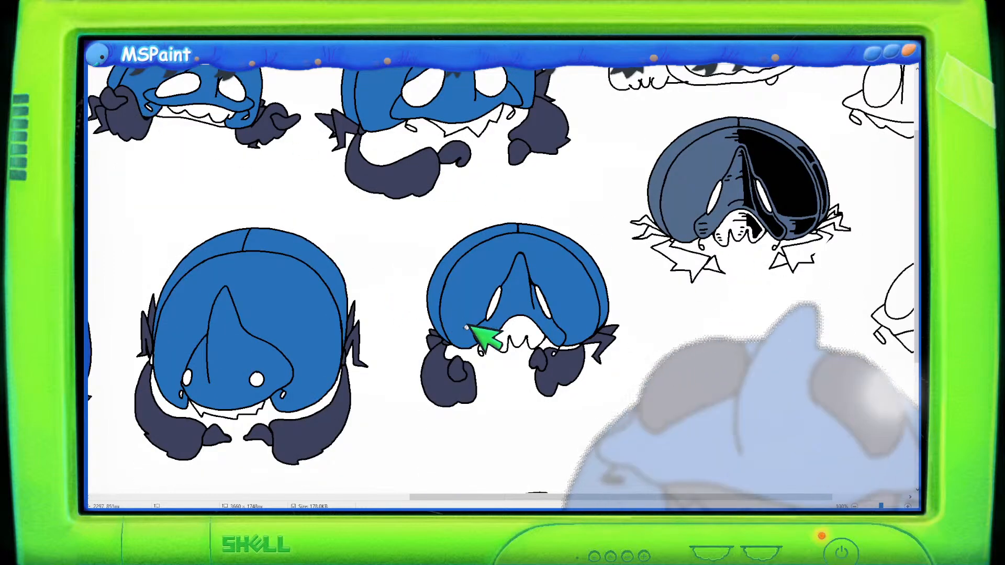
{"action": "scroll", "coordinate": [529, 347], "scroll_direction": "down", "scroll_amount": 6}
{"action": "scroll", "coordinate": [471, 335], "scroll_direction": "up", "scroll_amount": 9}
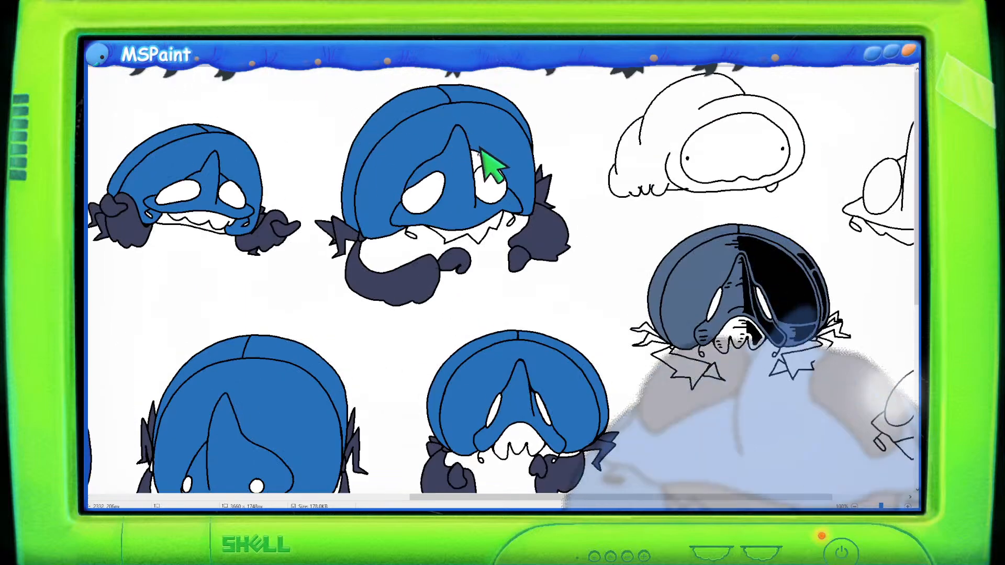
{"action": "left_click", "coordinate": [245, 43]}
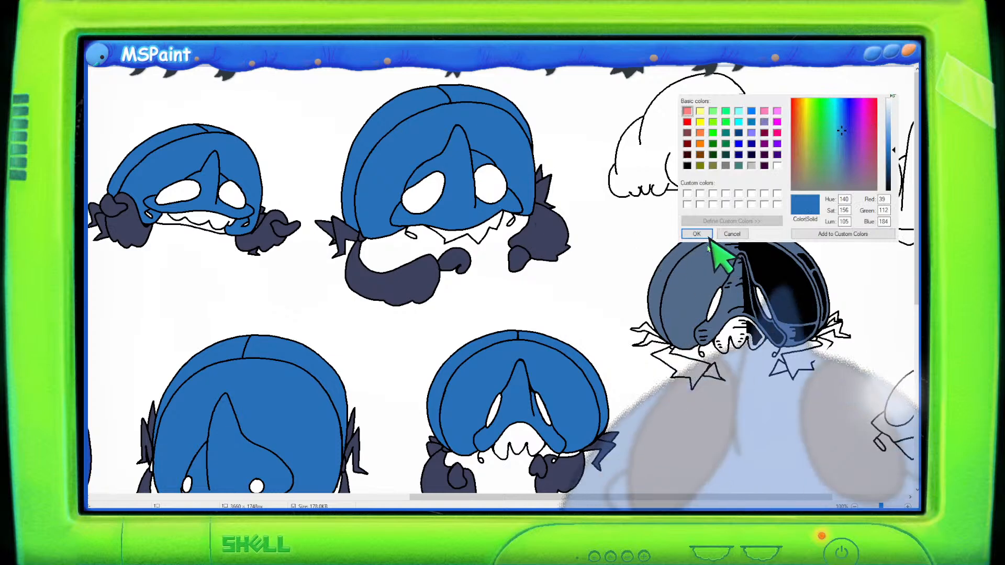
{"action": "left_click", "coordinate": [697, 235]}
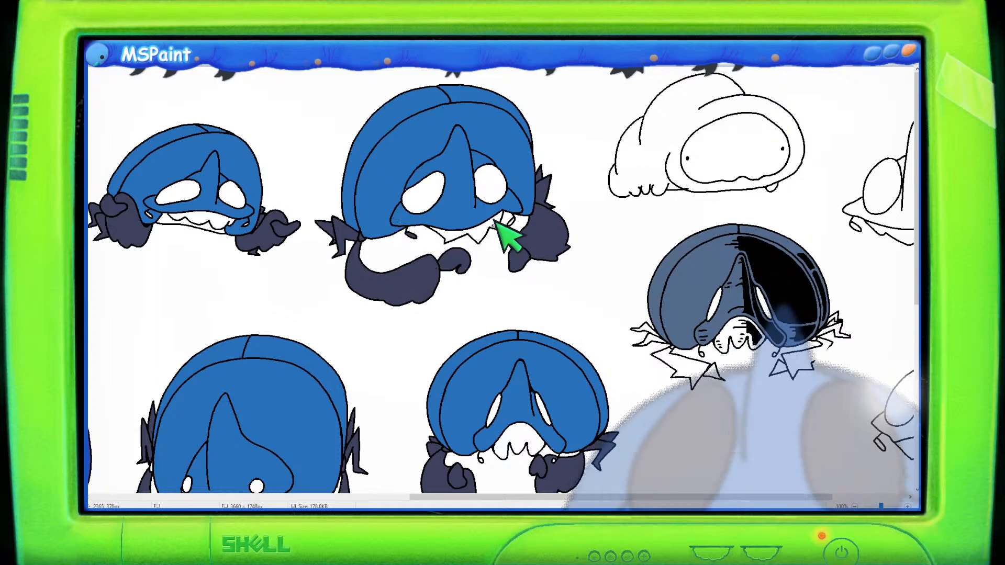
- Fill the small gaps beside the mouth of the wide creature in the bottom row with blue
{"action": "scroll", "coordinate": [257, 261], "scroll_direction": "up", "scroll_amount": 2}
{"action": "scroll", "coordinate": [269, 267], "scroll_direction": "down", "scroll_amount": 2}
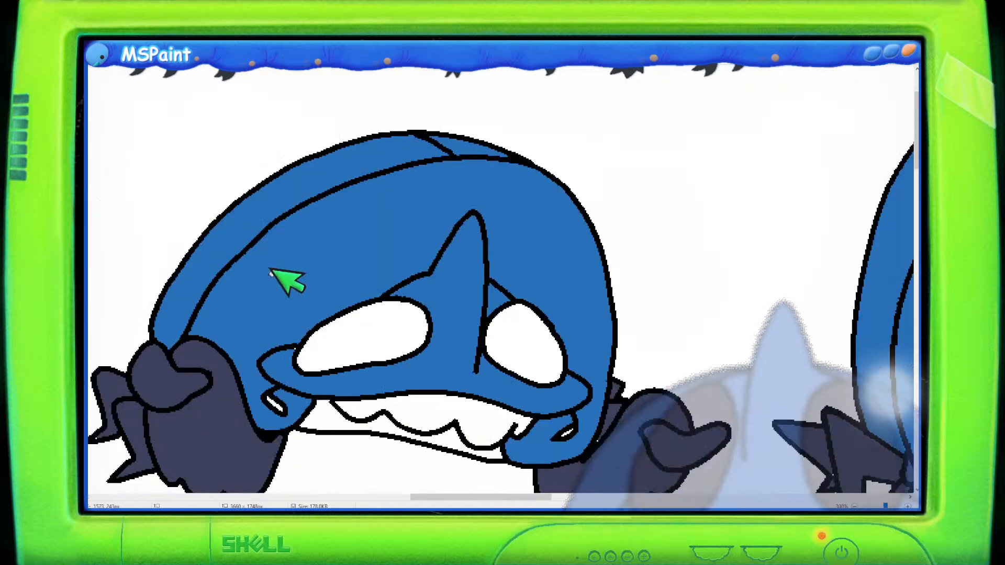
{"action": "scroll", "coordinate": [271, 269], "scroll_direction": "down", "scroll_amount": 1}
{"action": "left_click_drag", "start_coordinate": [575, 497], "coordinate": [515, 495]}
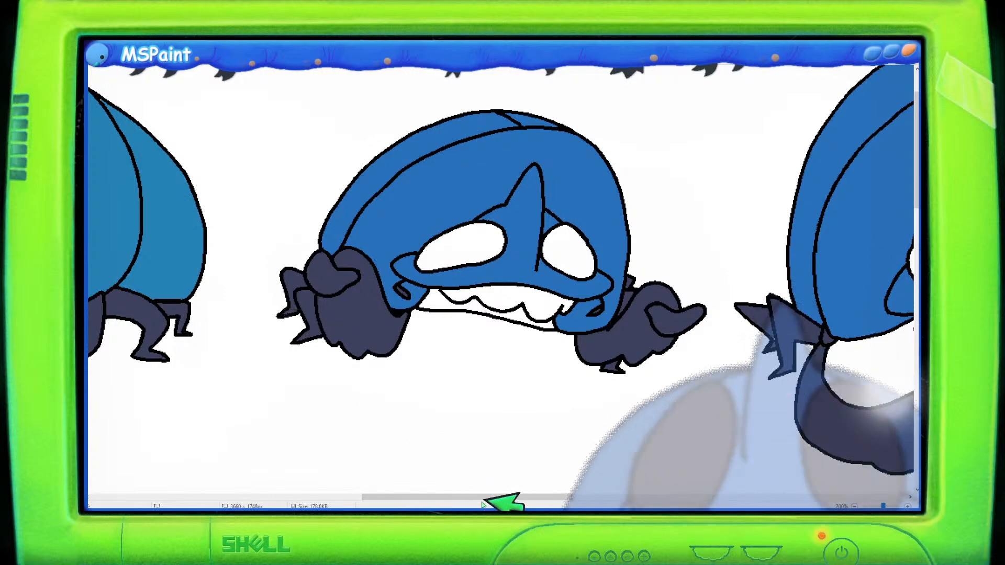
{"action": "left_click_drag", "start_coordinate": [482, 503], "coordinate": [346, 460]}
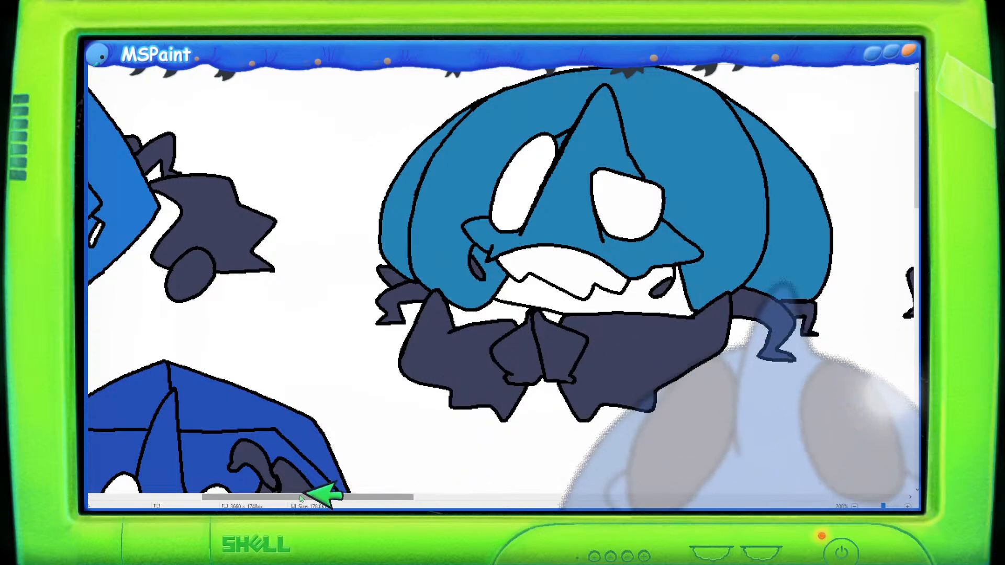
{"action": "left_click_drag", "start_coordinate": [370, 495], "coordinate": [191, 482]}
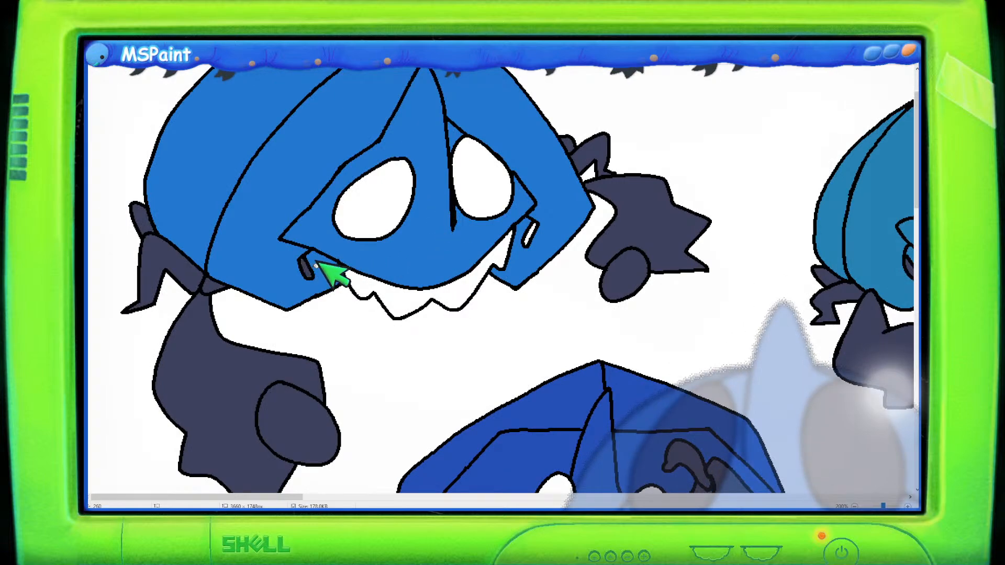
{"action": "scroll", "coordinate": [549, 259], "scroll_direction": "down", "scroll_amount": 10}
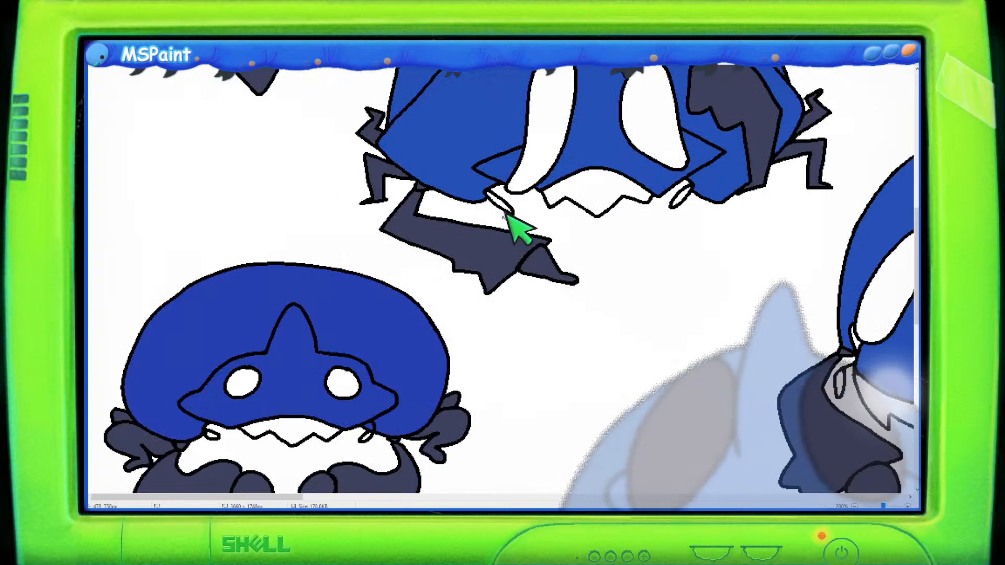
{"action": "scroll", "coordinate": [355, 274], "scroll_direction": "down", "scroll_amount": 4}
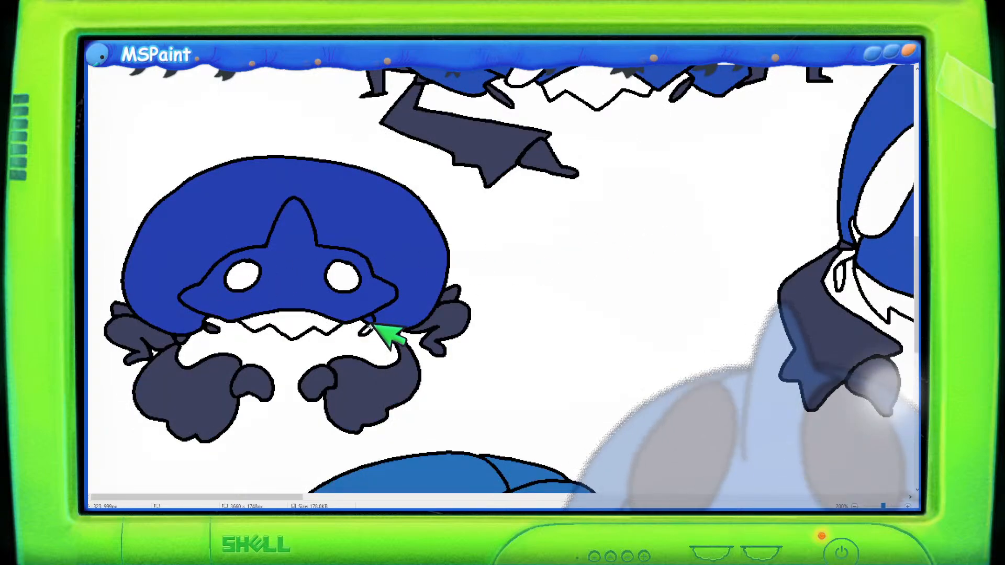
{"action": "scroll", "coordinate": [419, 337], "scroll_direction": "down", "scroll_amount": 12}
{"action": "left_click", "coordinate": [315, 271]}
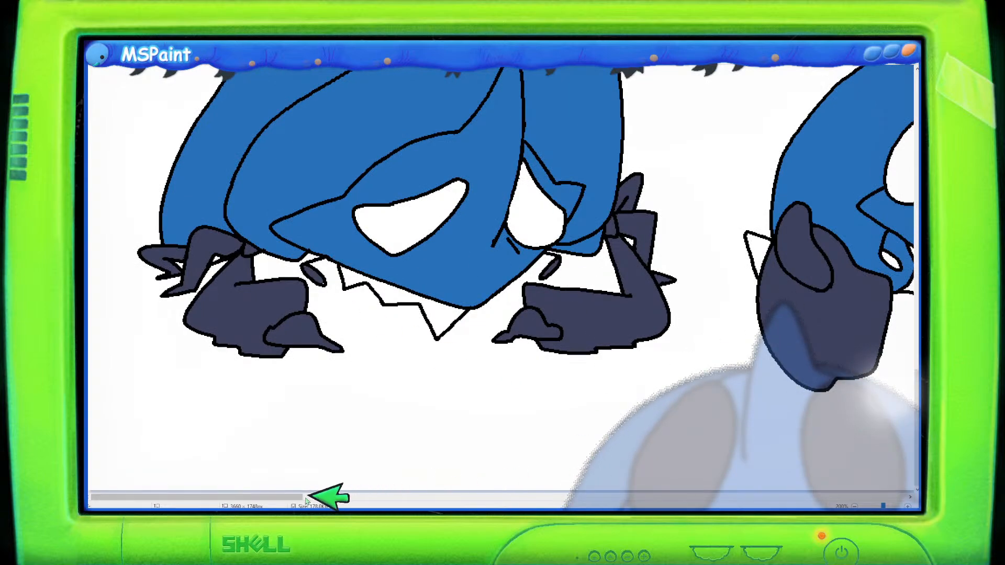
{"action": "left_click_drag", "start_coordinate": [309, 496], "coordinate": [432, 492]}
{"action": "left_click", "coordinate": [389, 259]}
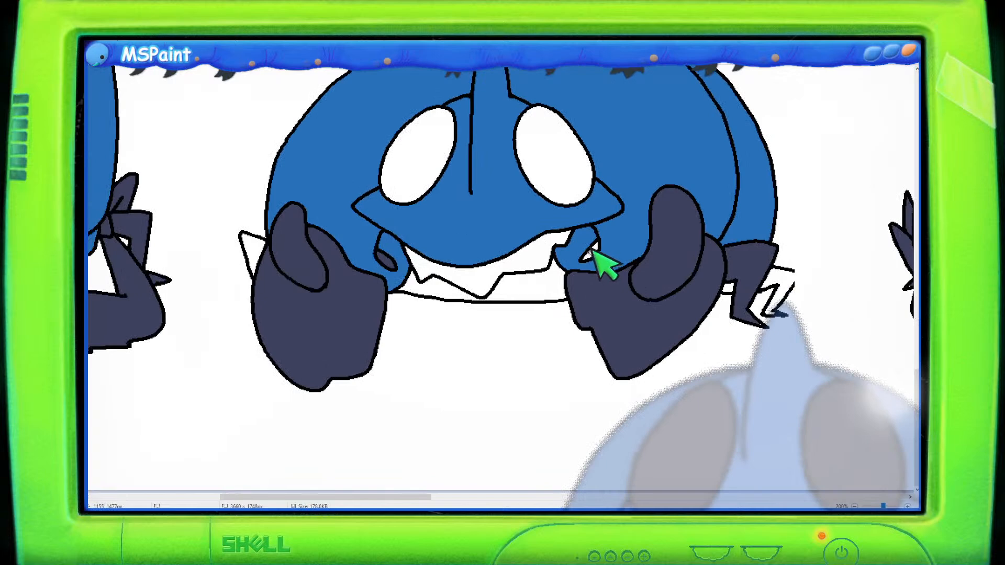
{"action": "left_click", "coordinate": [592, 252]}
- Fill the small gaps under the face of the neighbouring bottom-row creature with blue
{"action": "left_click", "coordinate": [253, 250]}
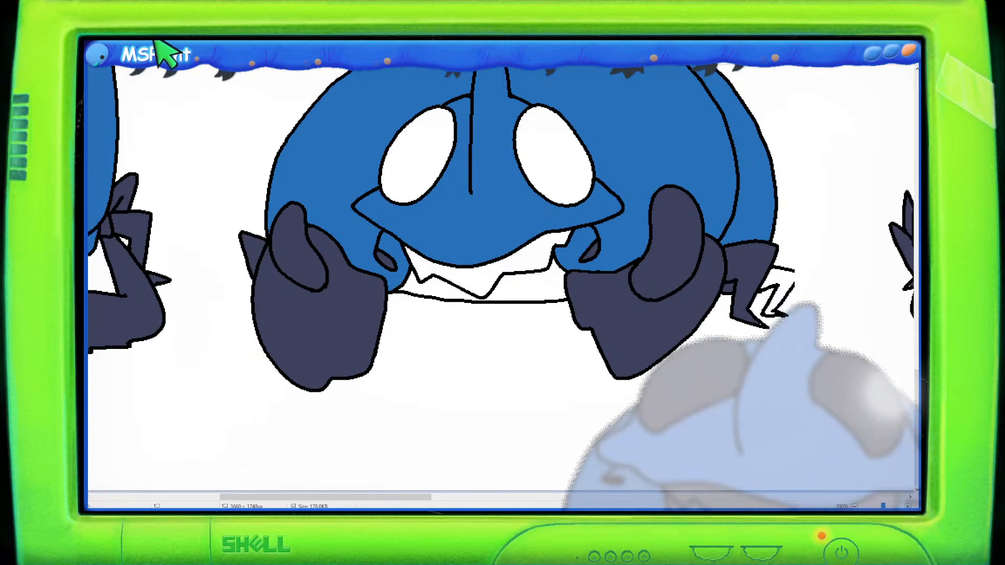
{"action": "left_click_drag", "start_coordinate": [799, 268], "coordinate": [786, 289]}
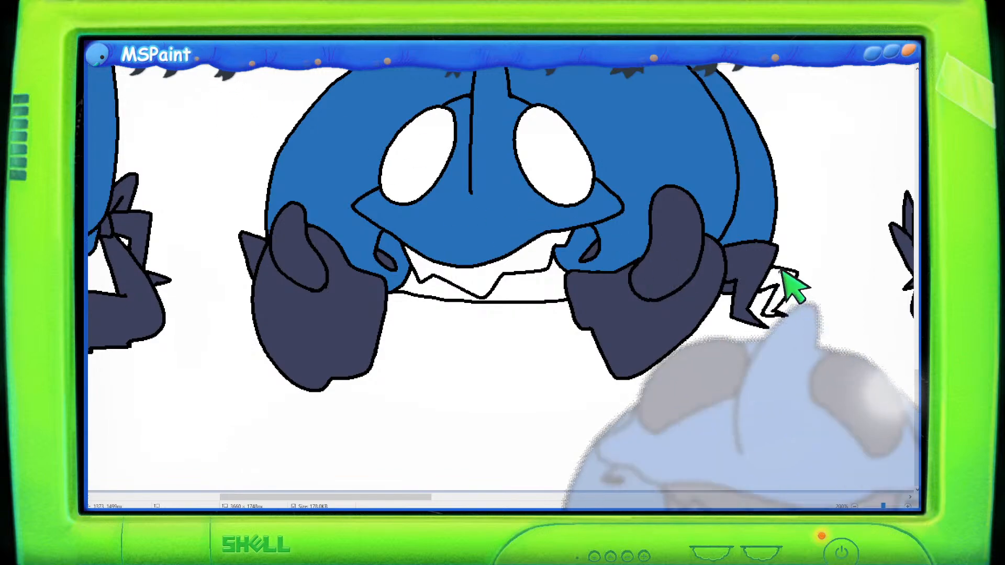
{"action": "left_click_drag", "start_coordinate": [407, 503], "coordinate": [554, 497]}
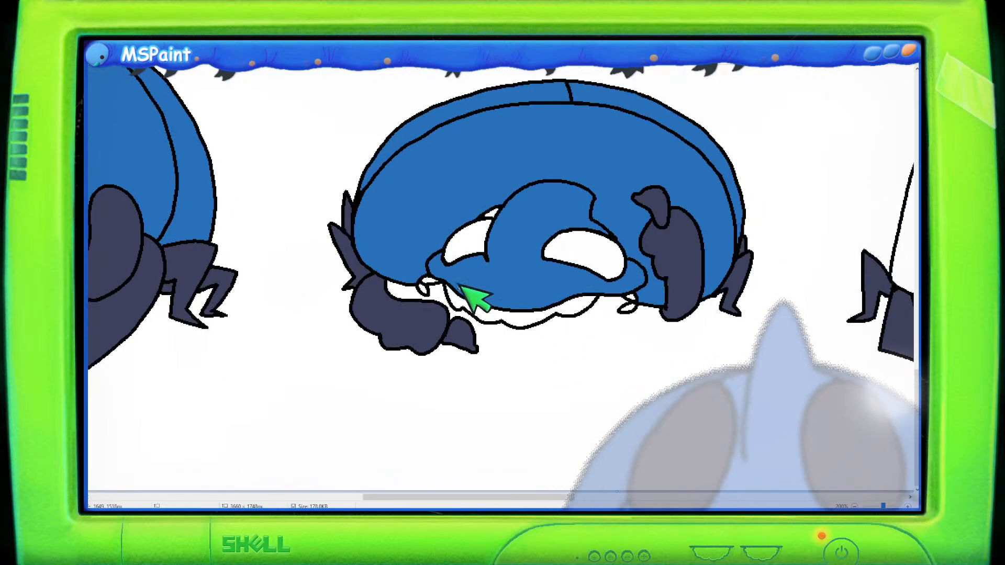
{"action": "left_click", "coordinate": [627, 302]}
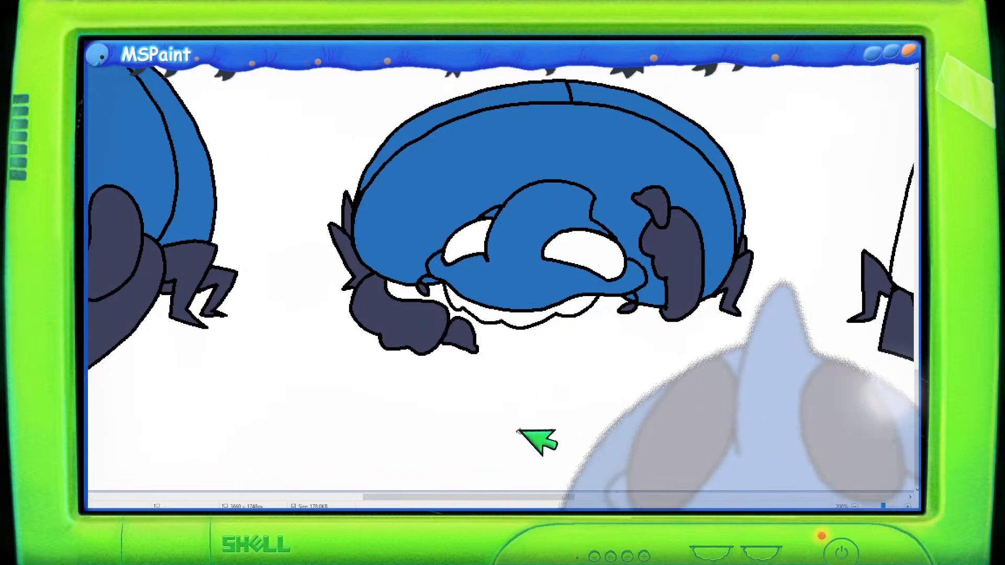
- Fill the shell of the boxy creature at the end of the bottom row with Red 56, Green 87, Blue 167
{"action": "left_click_drag", "start_coordinate": [536, 496], "coordinate": [655, 504]}
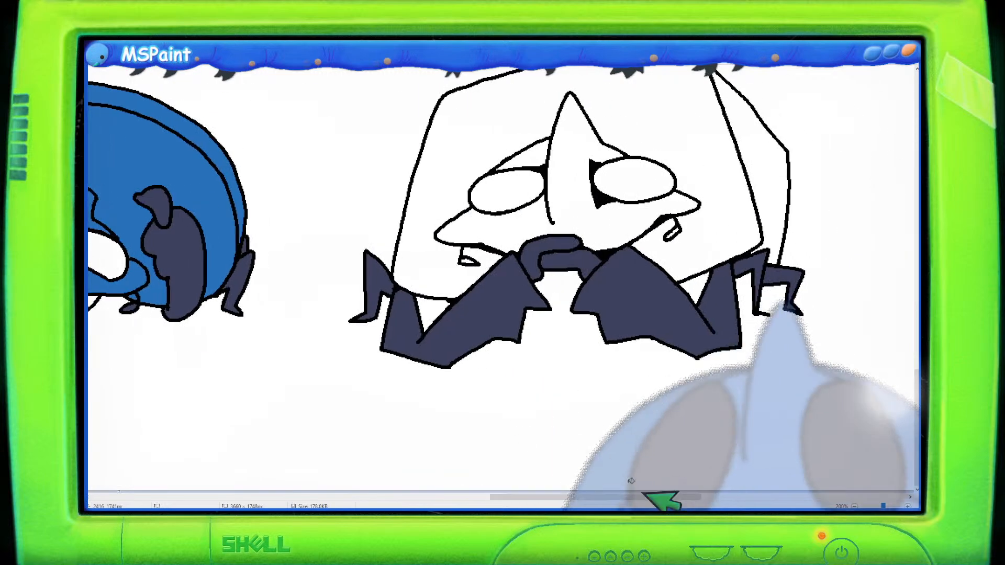
{"action": "left_click", "coordinate": [442, 194]}
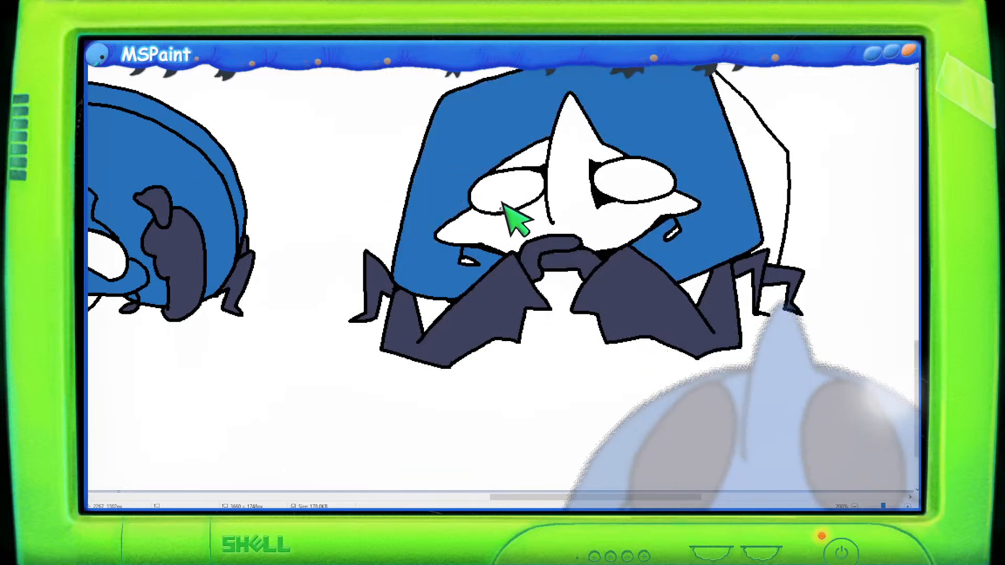
{"action": "scroll", "coordinate": [529, 245], "scroll_direction": "up", "scroll_amount": 2}
{"action": "left_click", "coordinate": [755, 239]}
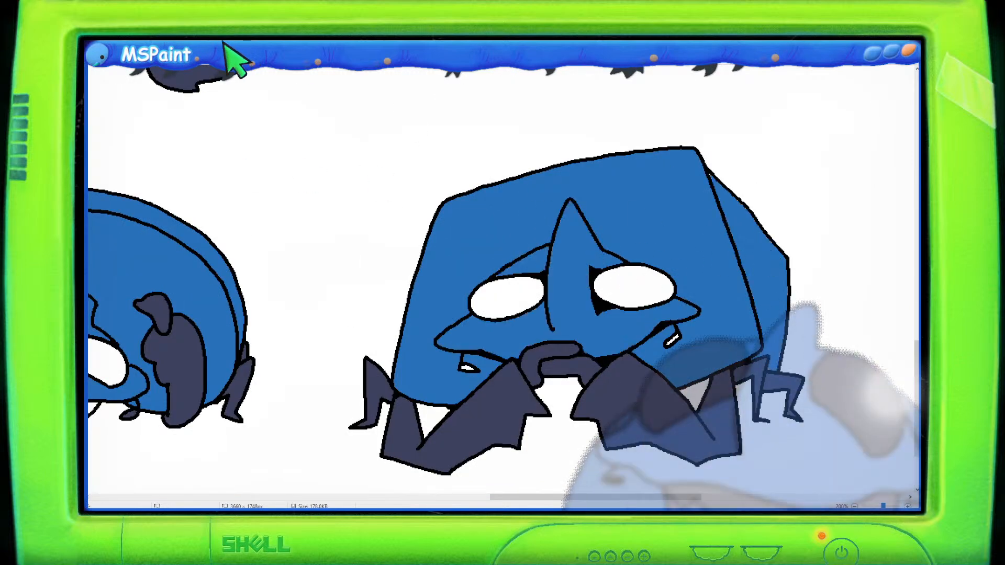
{"action": "left_click", "coordinate": [251, 44]}
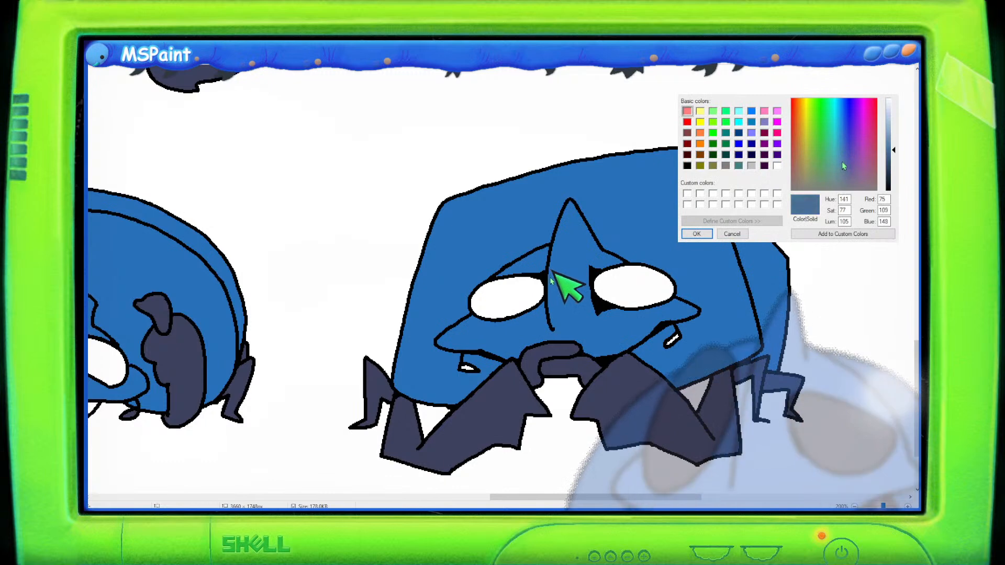
{"action": "left_click", "coordinate": [845, 146]}
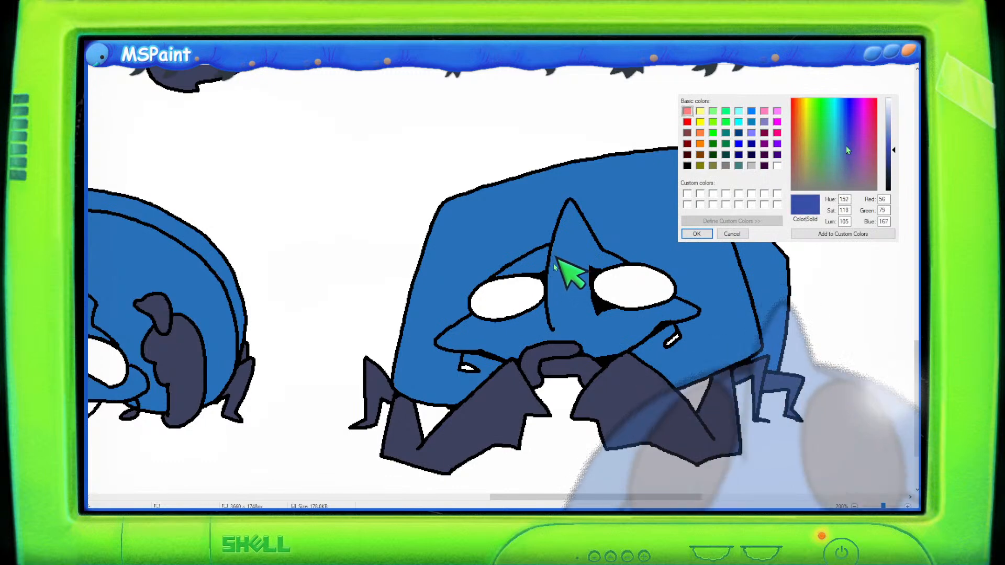
{"action": "left_click", "coordinate": [696, 234]}
{"action": "left_click", "coordinate": [482, 259]}
{"action": "left_click", "coordinate": [532, 258]}
{"action": "left_click", "coordinate": [575, 260]}
{"action": "left_click", "coordinate": [728, 282]}
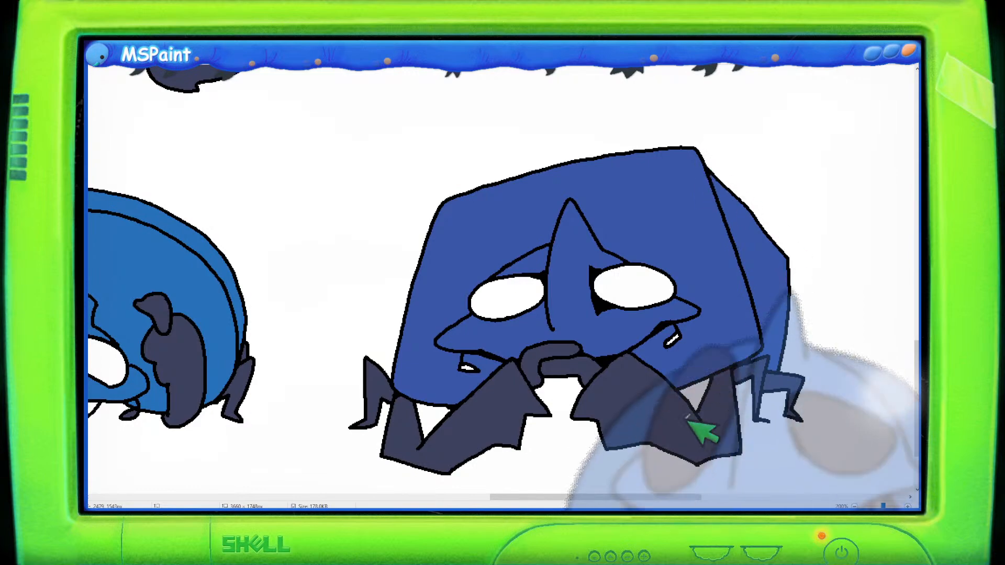
- Set the colour to Red 97, Green 122, Blue 126
{"action": "left_click_drag", "start_coordinate": [558, 502], "coordinate": [627, 432]}
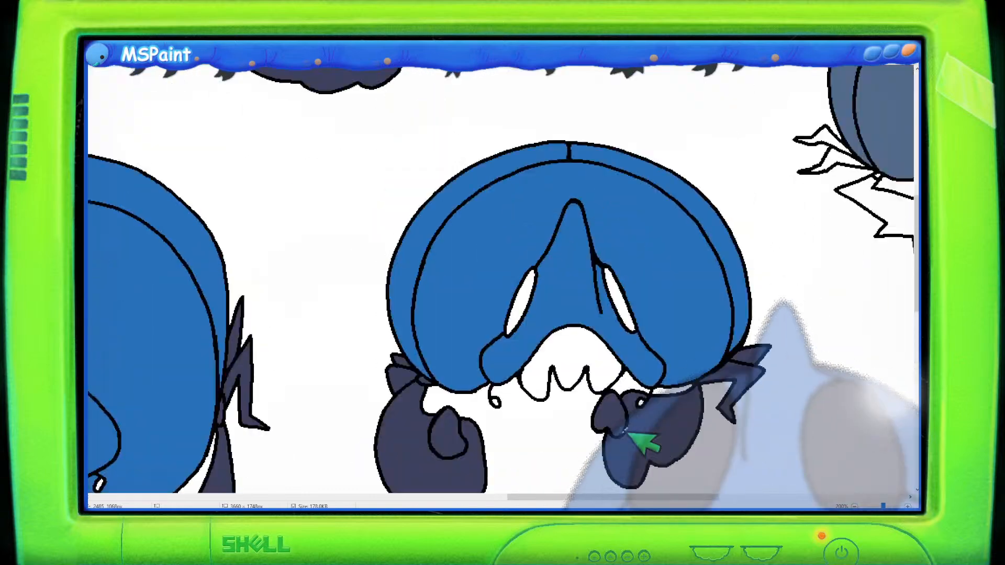
{"action": "scroll", "coordinate": [446, 330], "scroll_direction": "up", "scroll_amount": 6}
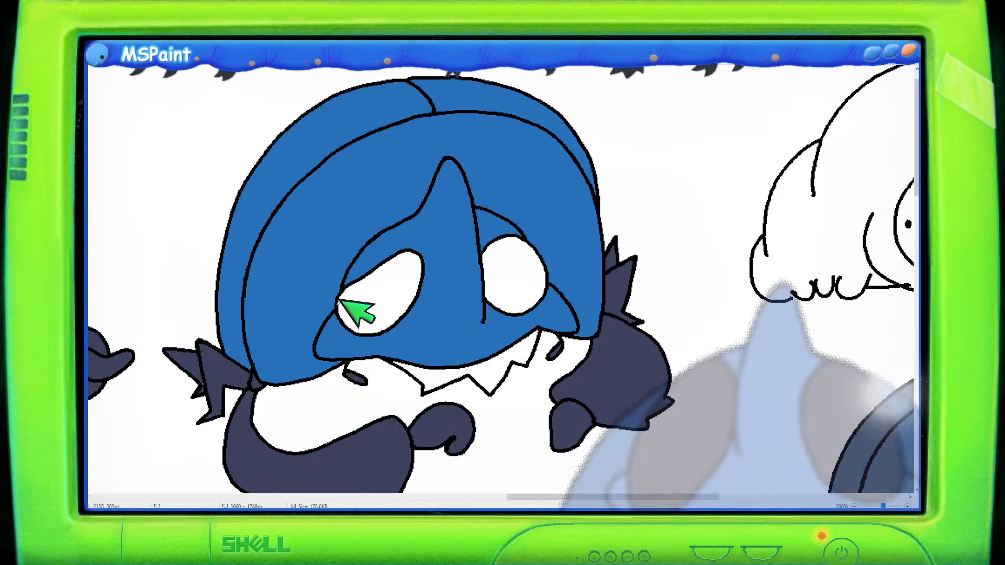
{"action": "scroll", "coordinate": [464, 284], "scroll_direction": "down", "scroll_amount": 3}
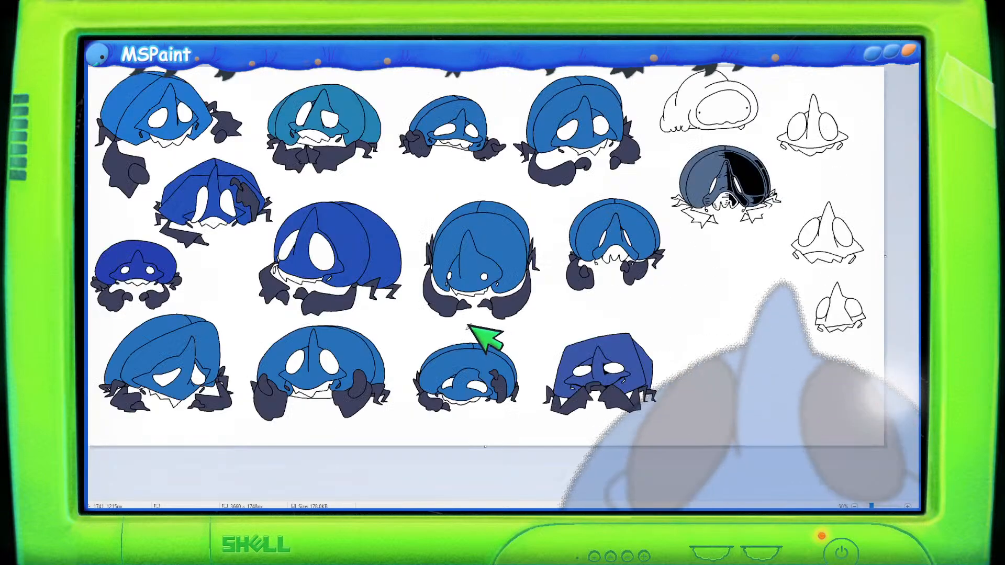
{"action": "scroll", "coordinate": [468, 326], "scroll_direction": "up", "scroll_amount": 2}
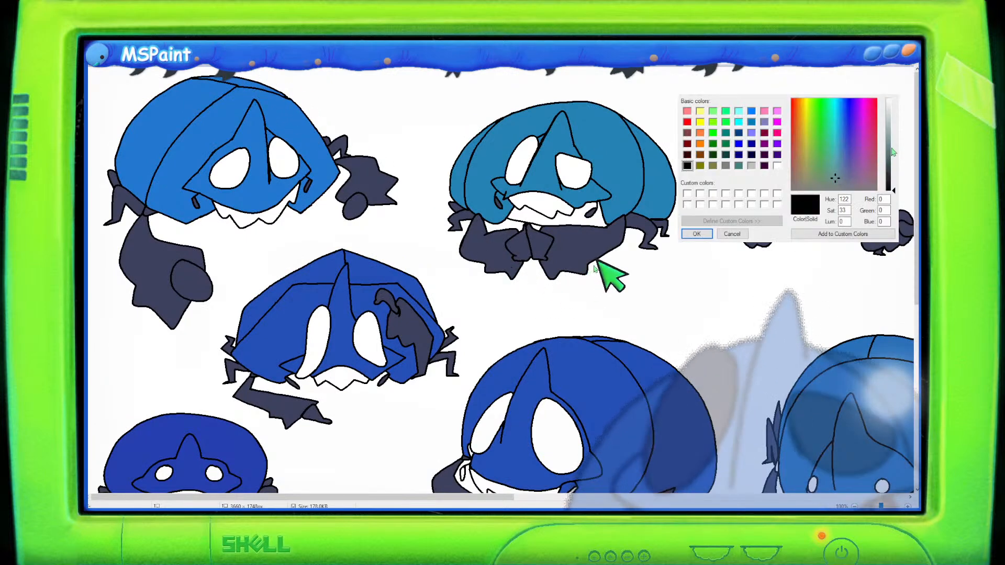
{"action": "left_click", "coordinate": [892, 149]}
{"action": "left_click", "coordinate": [840, 181]}
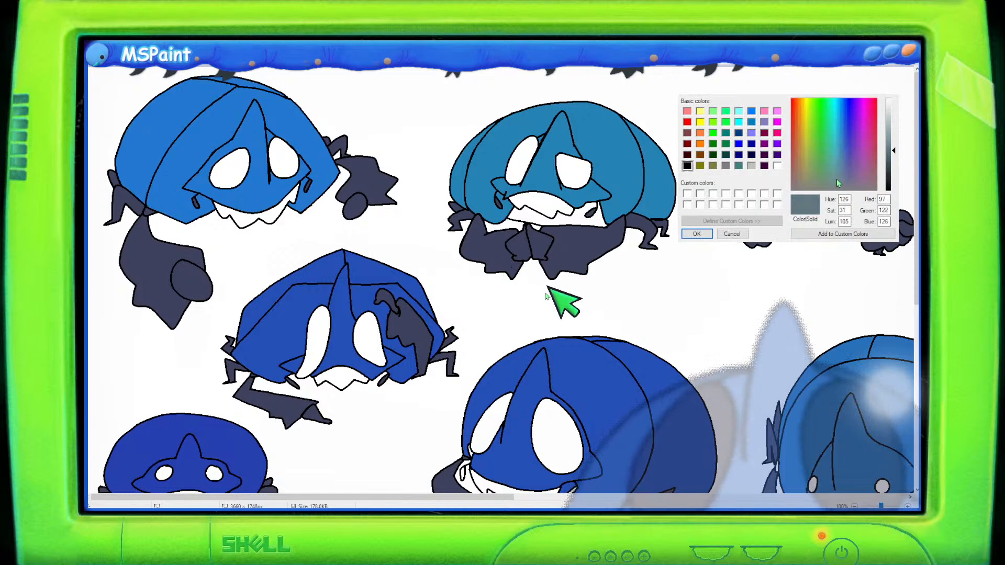
{"action": "left_click", "coordinate": [697, 234]}
{"action": "scroll", "coordinate": [428, 334], "scroll_direction": "up", "scroll_amount": 1}
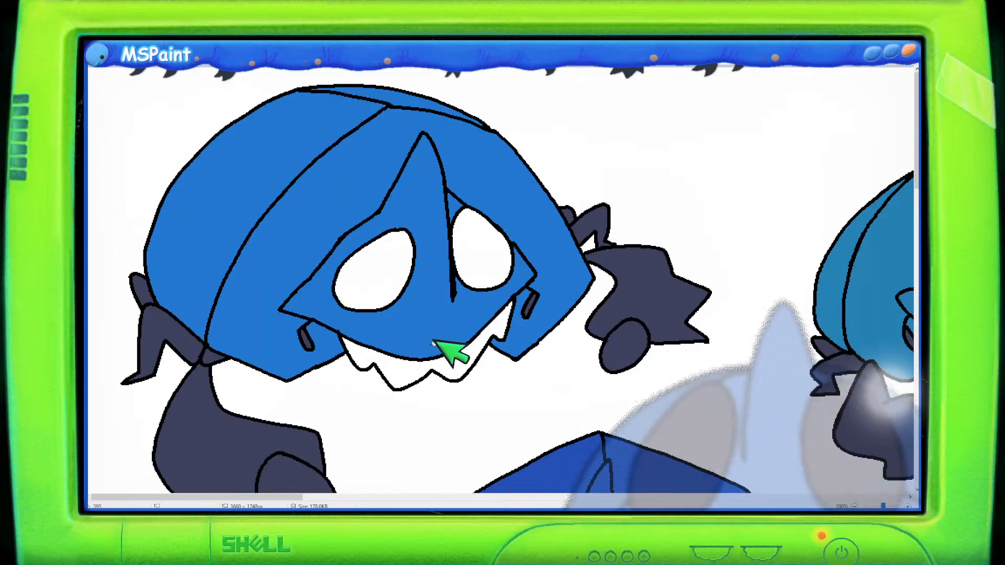
- Fill the mouth areas of several creatures across the sheet with the grey-teal colour
{"action": "left_click", "coordinate": [455, 360]}
{"action": "scroll", "coordinate": [537, 353], "scroll_direction": "down", "scroll_amount": 4}
{"action": "scroll", "coordinate": [538, 352], "scroll_direction": "down", "scroll_amount": 2}
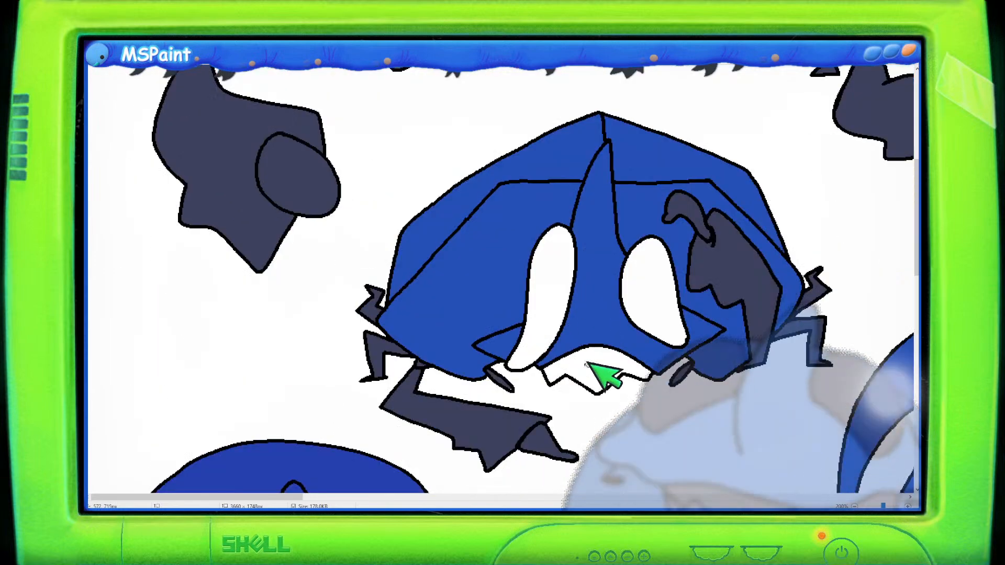
{"action": "left_click", "coordinate": [586, 358]}
{"action": "scroll", "coordinate": [516, 320], "scroll_direction": "down", "scroll_amount": 2}
{"action": "scroll", "coordinate": [471, 309], "scroll_direction": "up", "scroll_amount": 1}
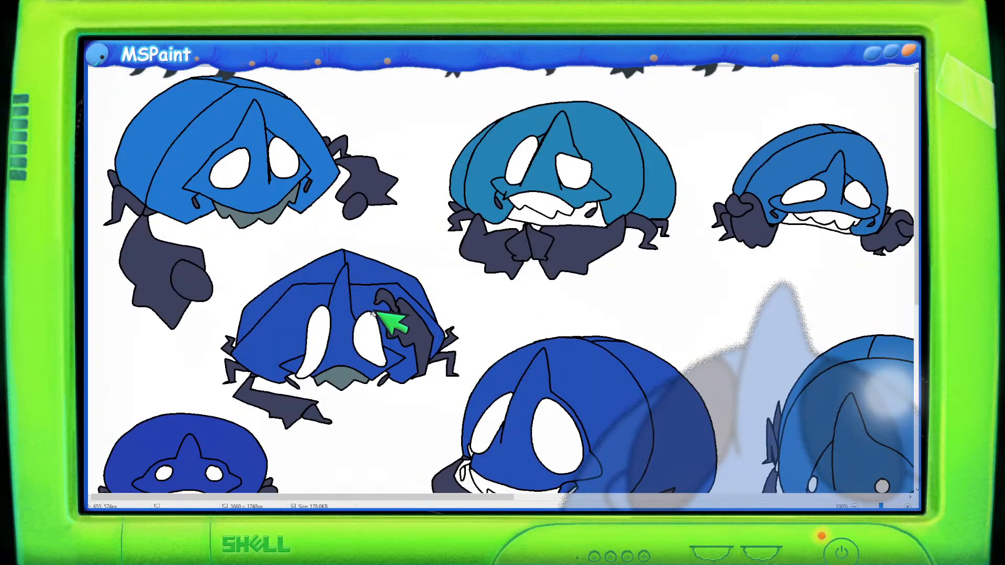
{"action": "scroll", "coordinate": [356, 311], "scroll_direction": "up", "scroll_amount": 1}
{"action": "scroll", "coordinate": [348, 325], "scroll_direction": "down", "scroll_amount": 10}
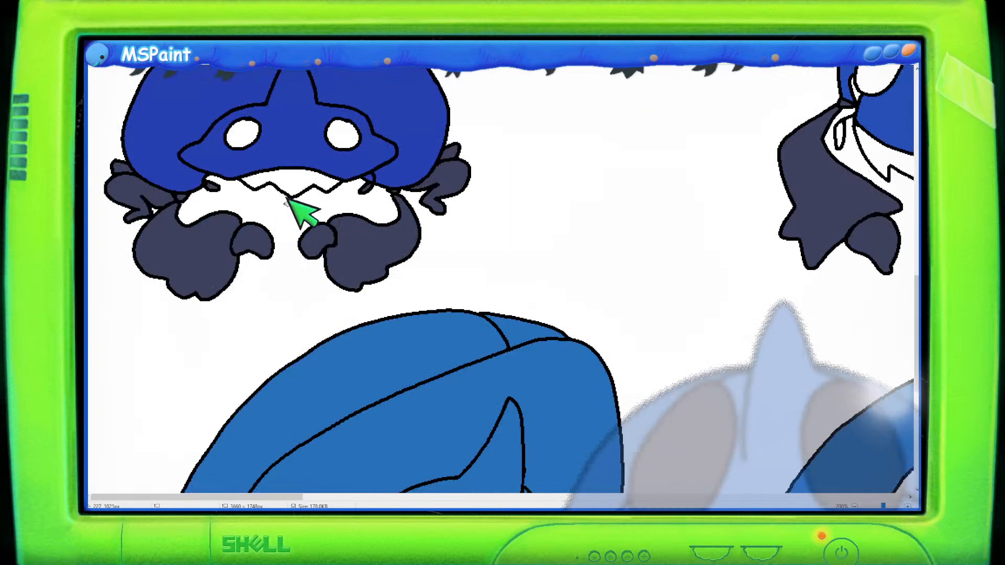
{"action": "scroll", "coordinate": [309, 181], "scroll_direction": "down", "scroll_amount": 5}
{"action": "left_click", "coordinate": [458, 340]}
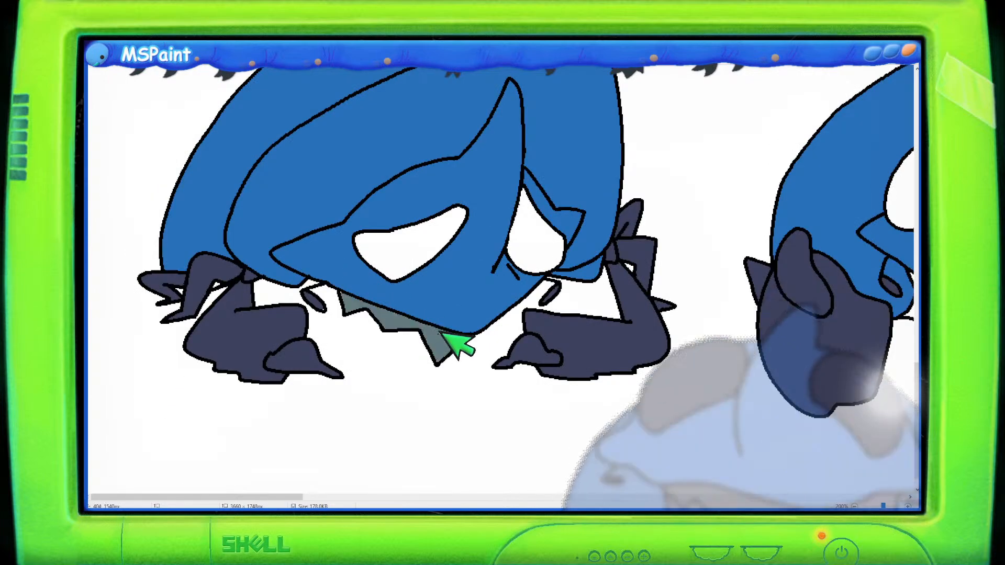
{"action": "scroll", "coordinate": [518, 329], "scroll_direction": "down", "scroll_amount": 1}
{"action": "left_click", "coordinate": [557, 385]}
{"action": "scroll", "coordinate": [531, 314], "scroll_direction": "up", "scroll_amount": 2}
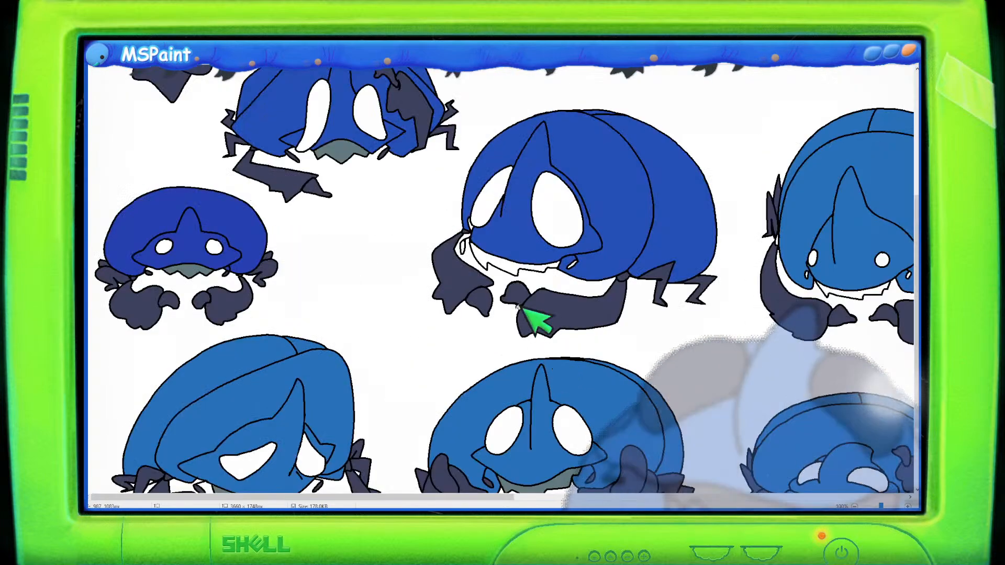
{"action": "left_click", "coordinate": [508, 262]}
{"action": "scroll", "coordinate": [512, 272], "scroll_direction": "up", "scroll_amount": 4}
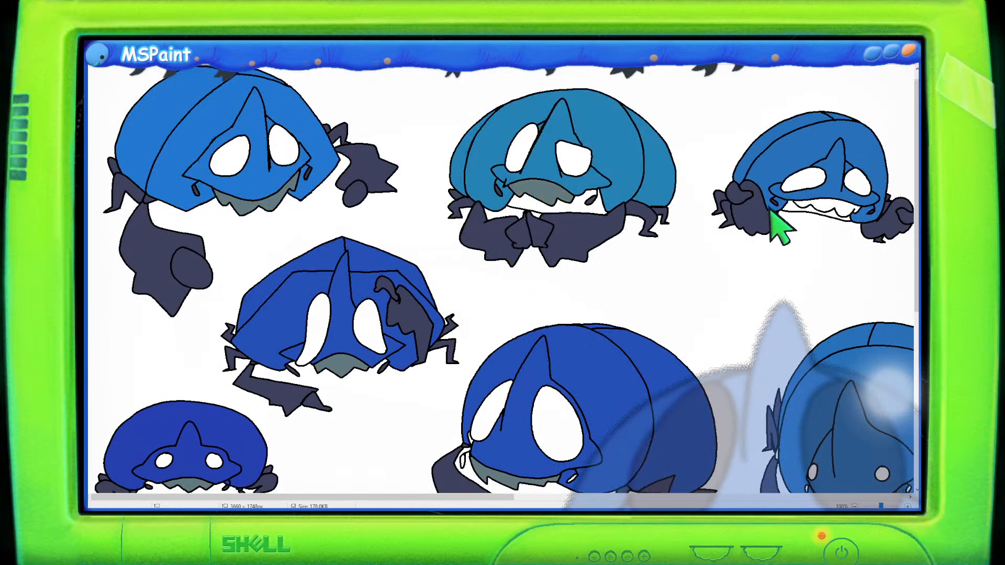
{"action": "left_click", "coordinate": [832, 212]}
- Pan across the sheet to inspect the coloured creatures
{"action": "scroll", "coordinate": [790, 332], "scroll_direction": "down", "scroll_amount": 2}
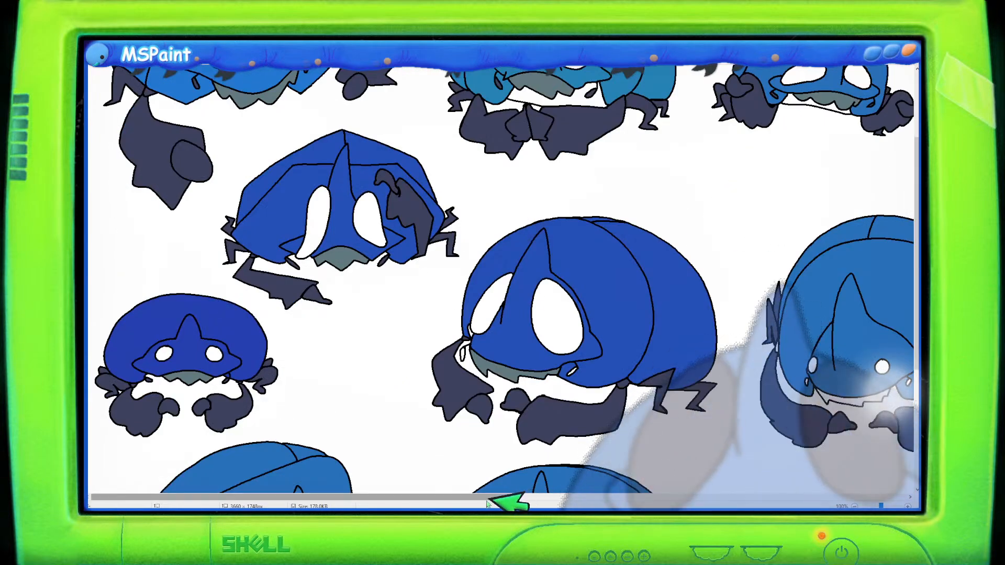
{"action": "left_click_drag", "start_coordinate": [489, 496], "coordinate": [700, 496]}
{"action": "scroll", "coordinate": [628, 231], "scroll_direction": "up", "scroll_amount": 2}
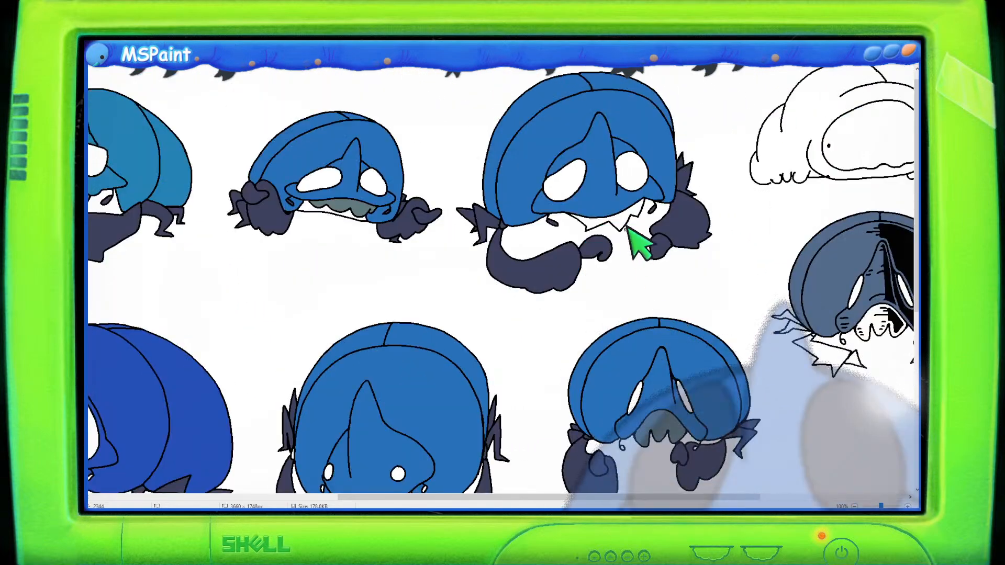
{"action": "scroll", "coordinate": [628, 225], "scroll_direction": "down", "scroll_amount": 6}
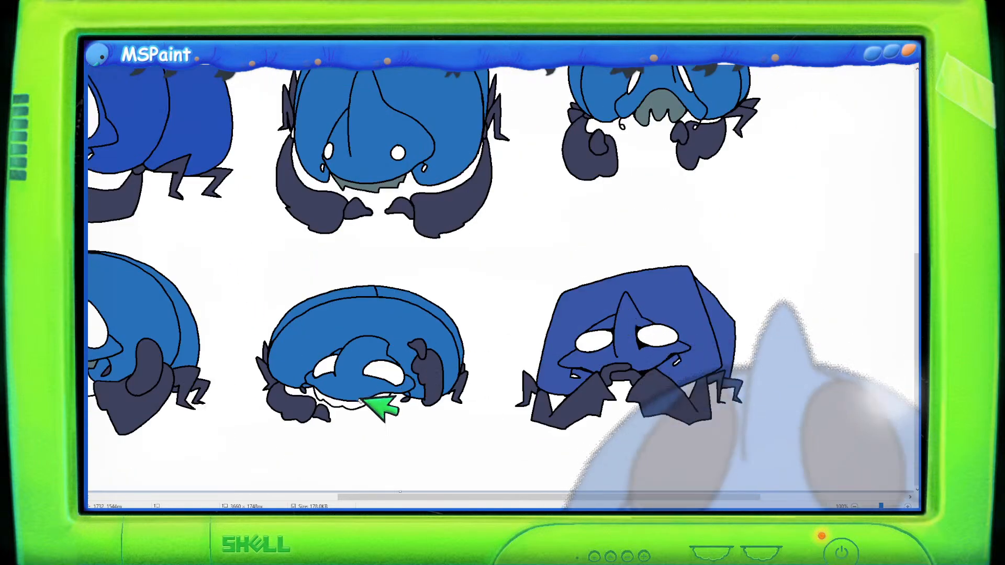
{"action": "scroll", "coordinate": [543, 348], "scroll_direction": "up", "scroll_amount": 5}
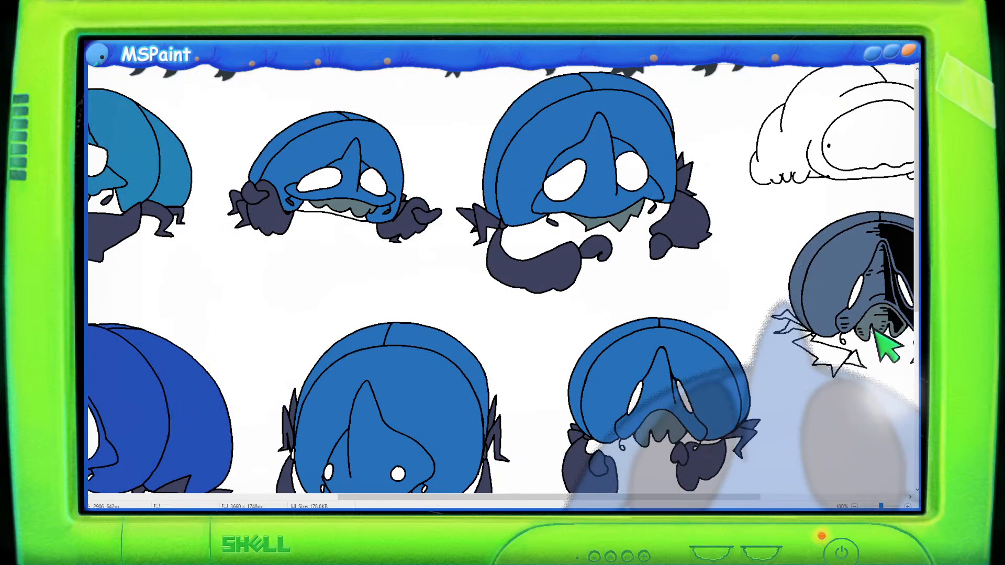
{"action": "scroll", "coordinate": [325, 302], "scroll_direction": "up", "scroll_amount": 1}
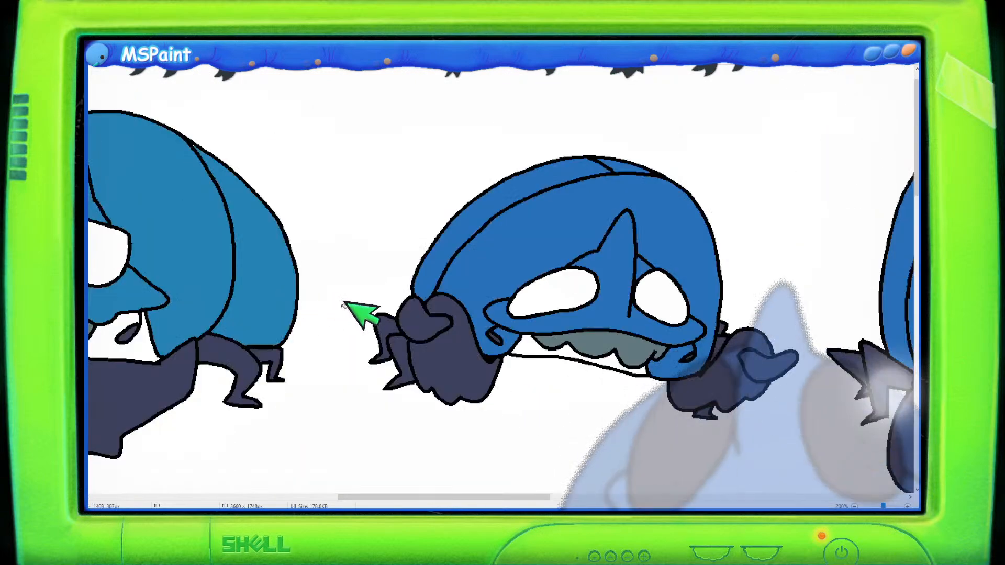
{"action": "scroll", "coordinate": [343, 306], "scroll_direction": "down", "scroll_amount": 1}
{"action": "left_click_drag", "start_coordinate": [493, 497], "coordinate": [222, 469]}
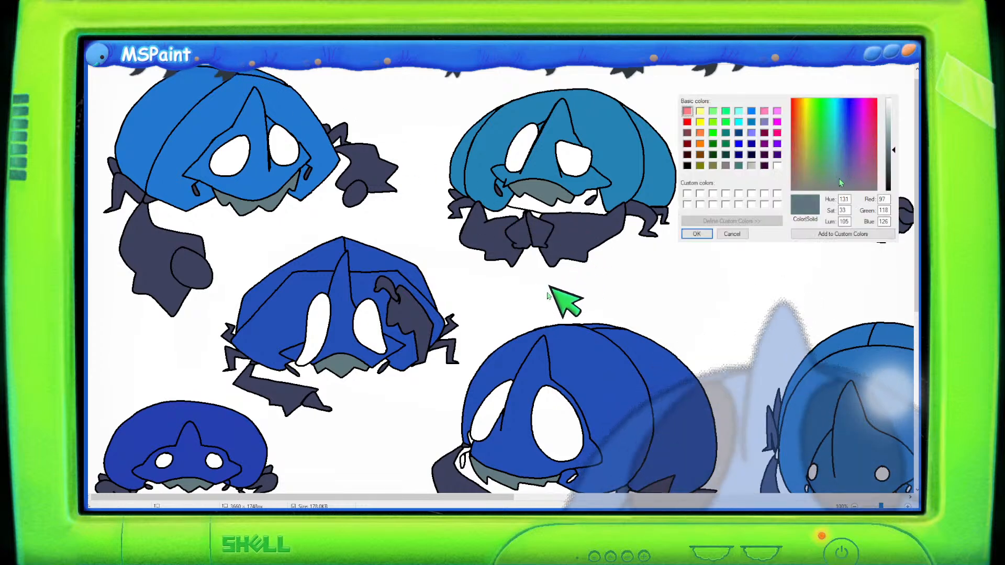
- Lighten the colour and refill the large side-view creature's shell with it
{"action": "left_click_drag", "start_coordinate": [885, 150], "coordinate": [886, 150]}
{"action": "left_click", "coordinate": [696, 234]}
{"action": "left_click", "coordinate": [537, 204]}
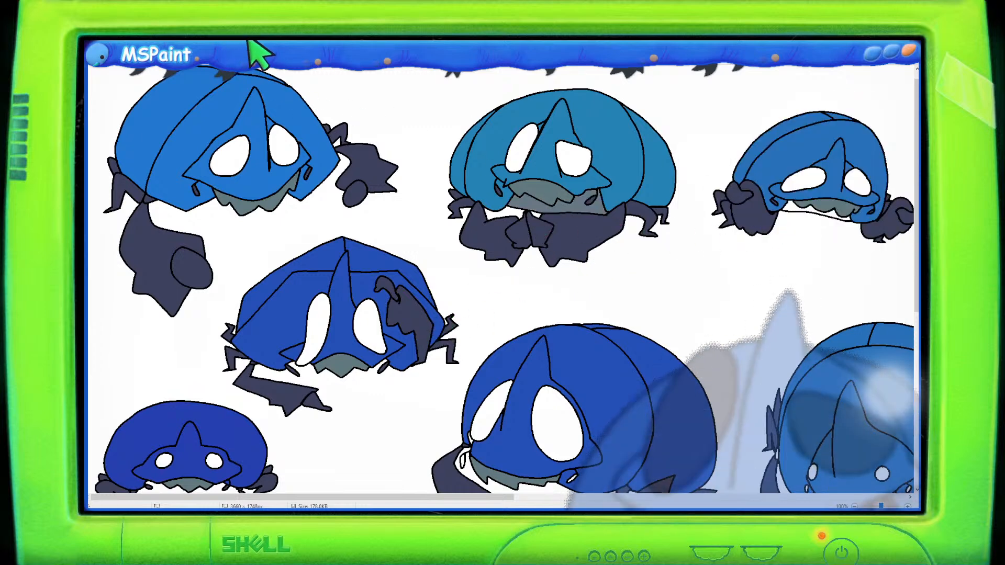
{"action": "left_click", "coordinate": [515, 42]}
{"action": "left_click", "coordinate": [697, 234]}
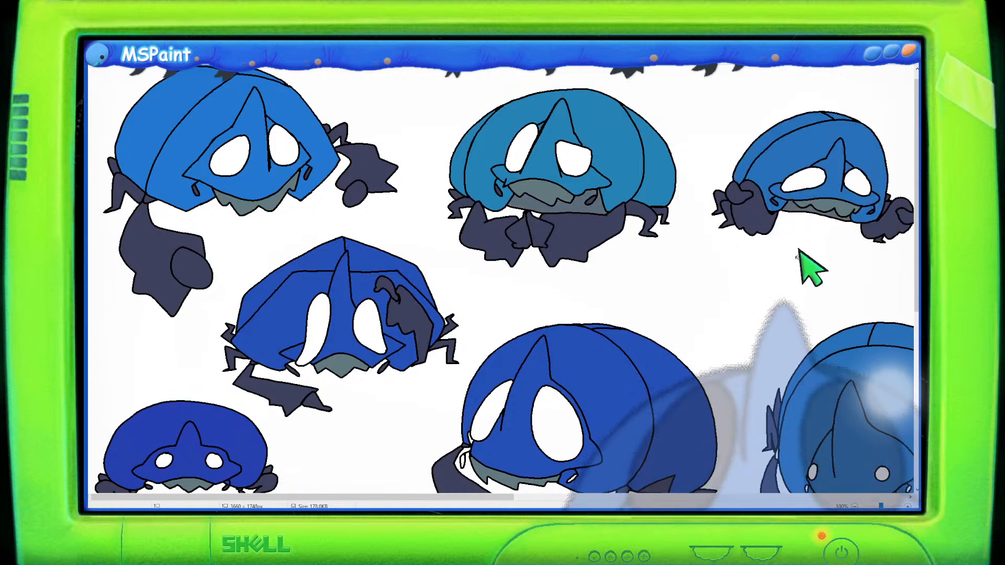
{"action": "scroll", "coordinate": [810, 268], "scroll_direction": "down", "scroll_amount": 3}
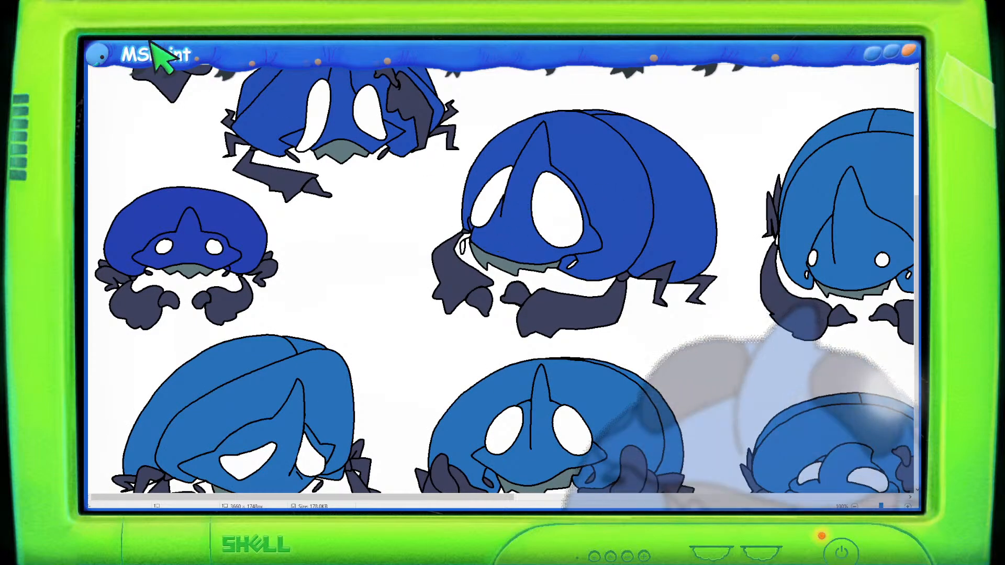
{"action": "scroll", "coordinate": [309, 181], "scroll_direction": "up", "scroll_amount": 3}
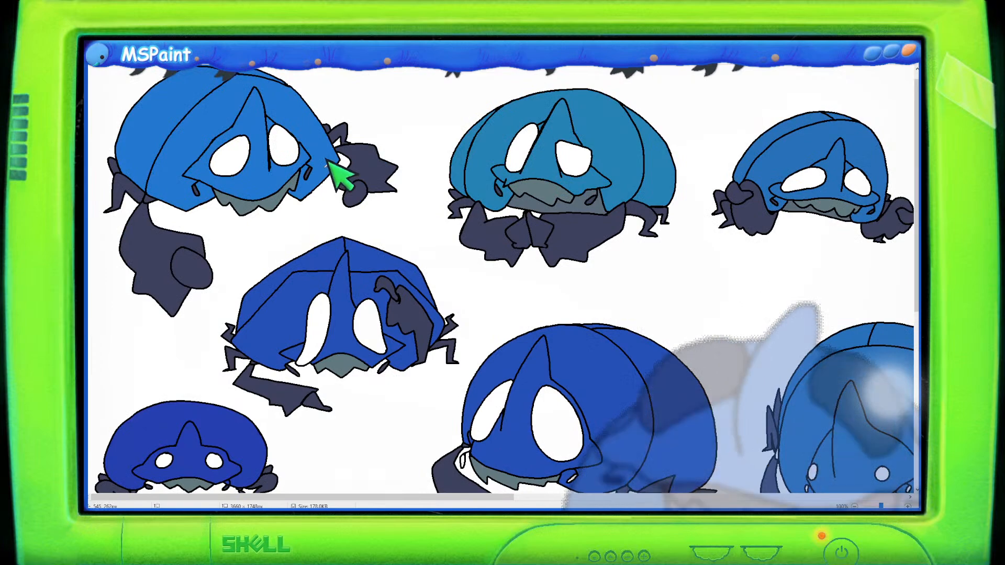
{"action": "scroll", "coordinate": [335, 168], "scroll_direction": "down", "scroll_amount": 3}
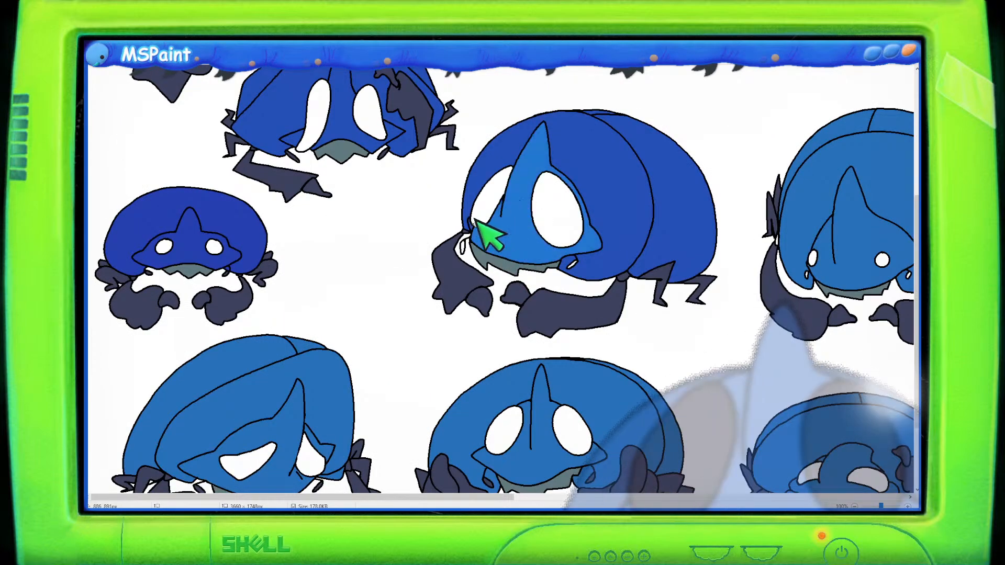
{"action": "scroll", "coordinate": [479, 232], "scroll_direction": "up", "scroll_amount": 3}
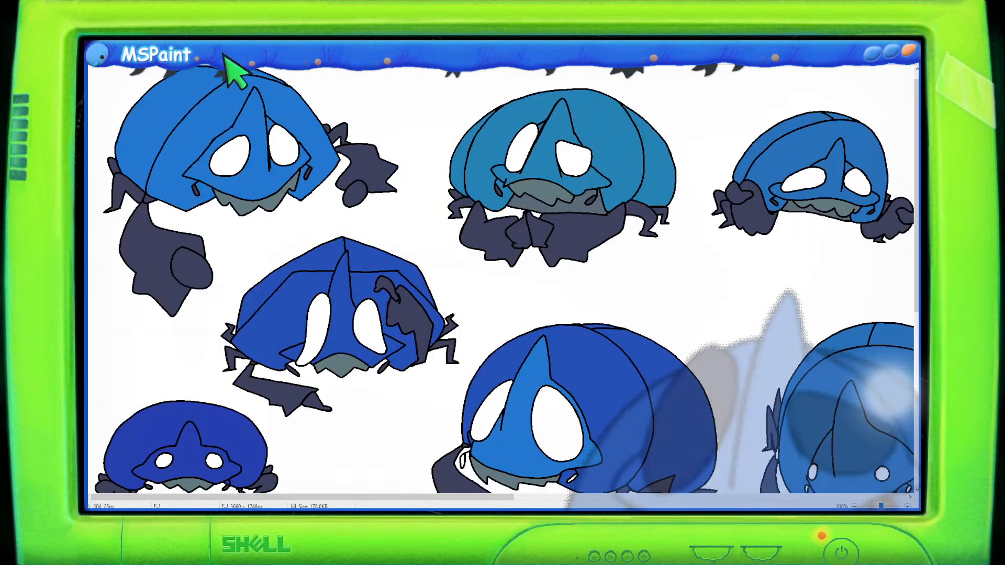
{"action": "scroll", "coordinate": [523, 157], "scroll_direction": "down", "scroll_amount": 2}
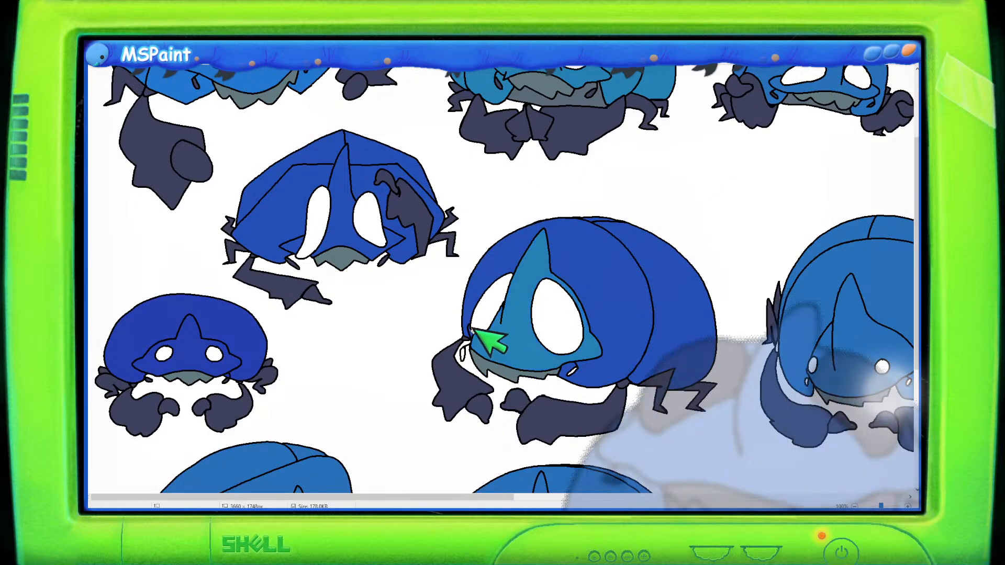
{"action": "left_click", "coordinate": [493, 260]}
{"action": "left_click", "coordinate": [647, 254]}
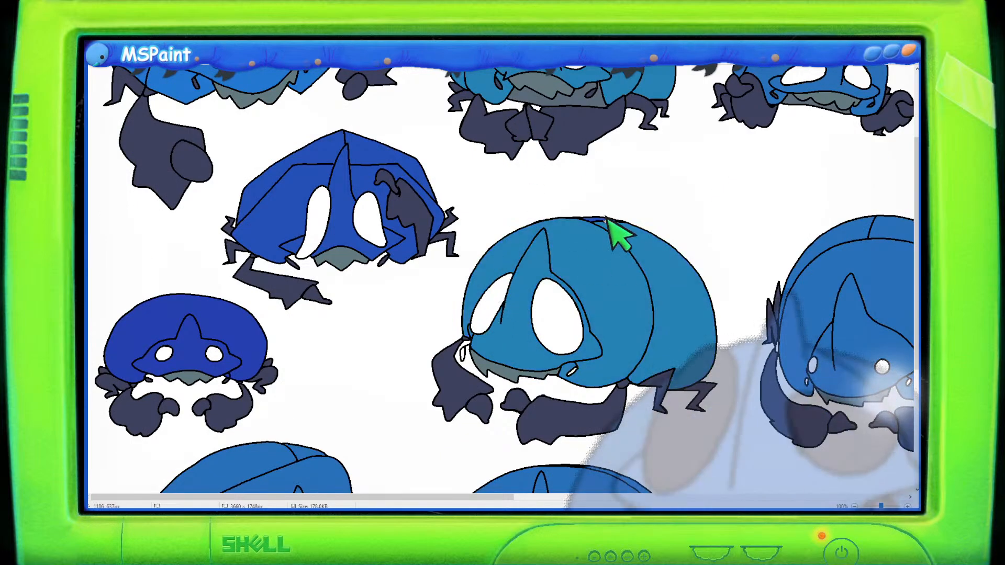
- Try to draw and fill a zigzag jaw shape in the empty area beside the boxy creature
{"action": "scroll", "coordinate": [610, 233], "scroll_direction": "down", "scroll_amount": 2}
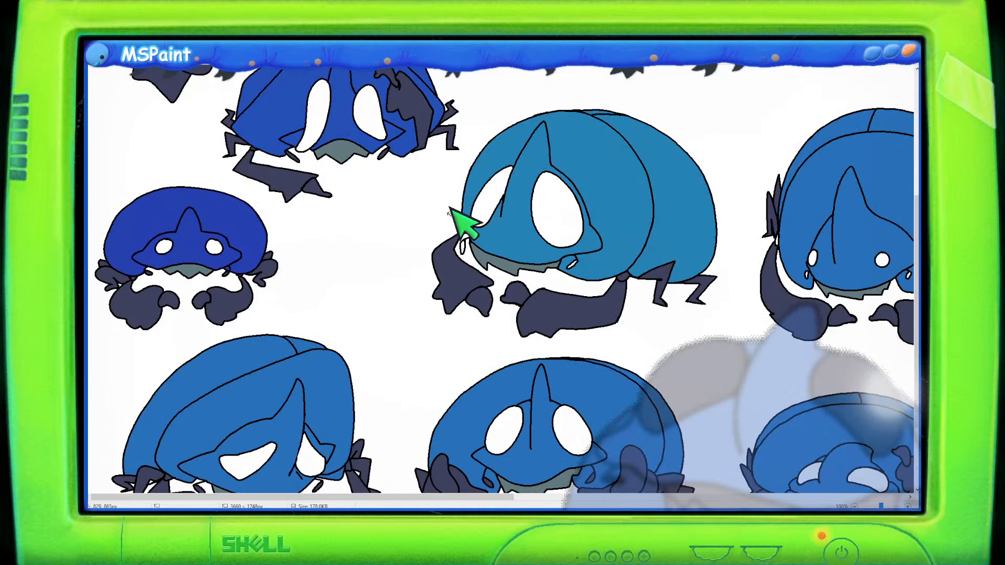
{"action": "scroll", "coordinate": [457, 220], "scroll_direction": "up", "scroll_amount": 1}
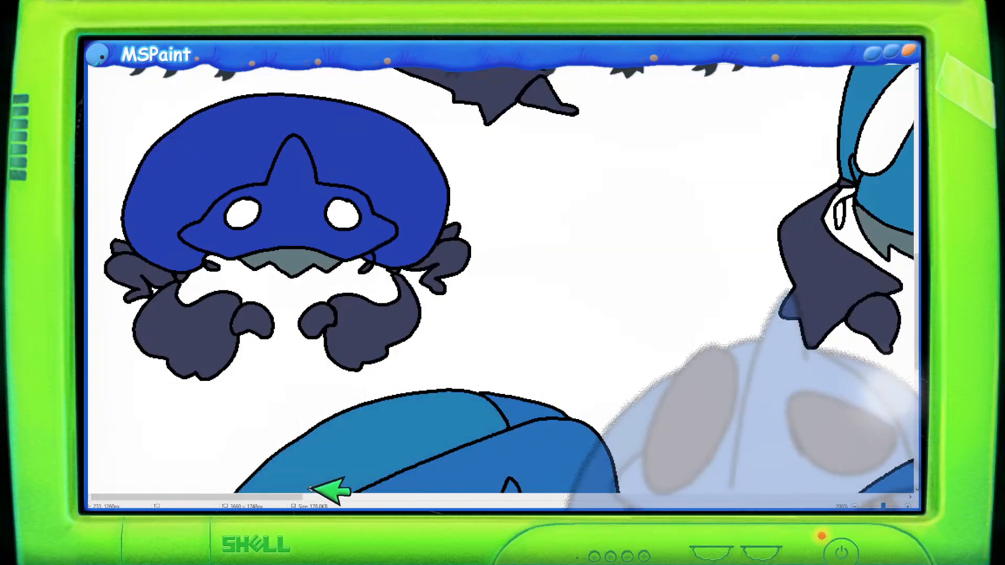
{"action": "left_click_drag", "start_coordinate": [314, 494], "coordinate": [439, 495]}
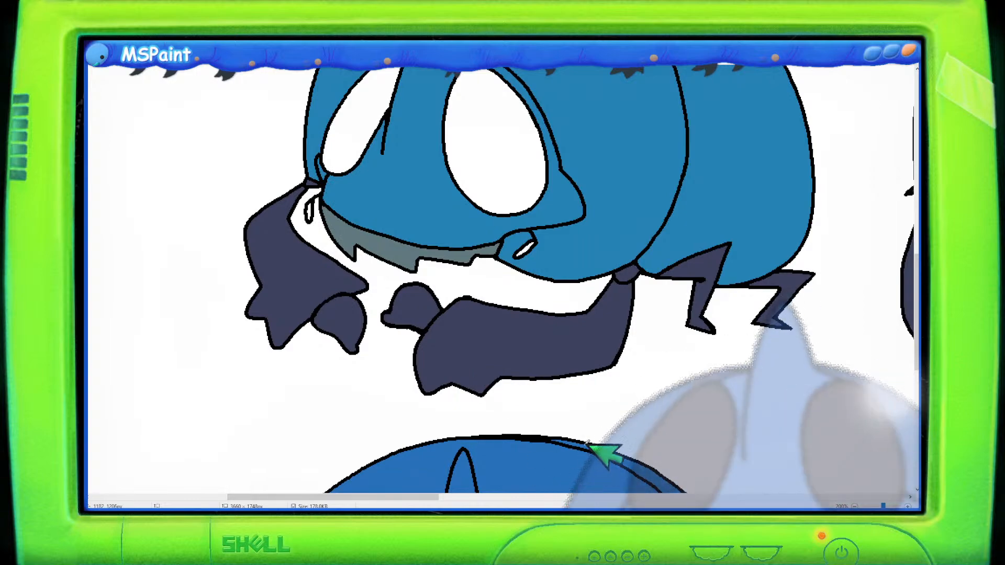
{"action": "scroll", "coordinate": [596, 425], "scroll_direction": "down", "scroll_amount": 1, "text": "ctrl"}
{"action": "left_click_drag", "start_coordinate": [578, 497], "coordinate": [855, 492]}
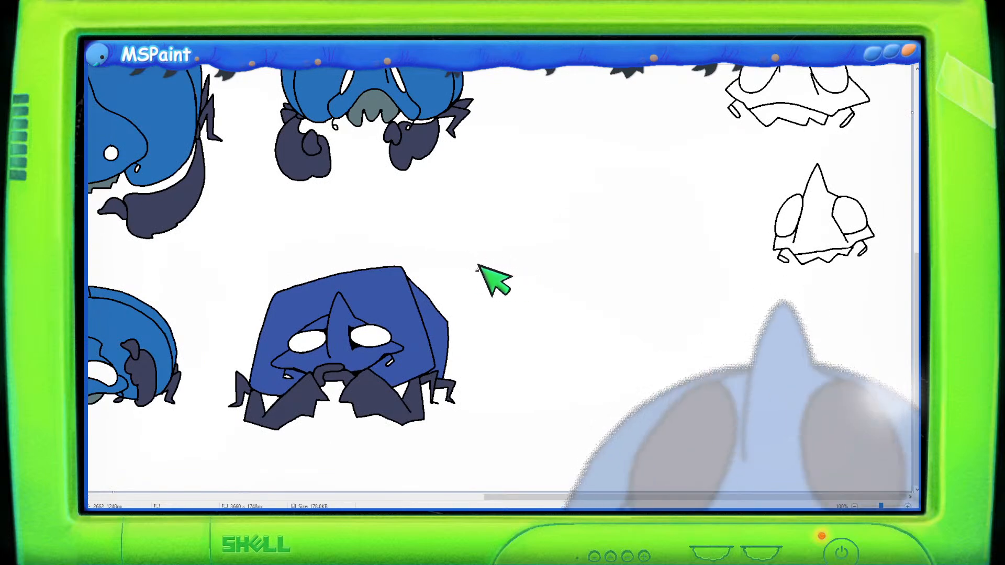
{"action": "mouse_move", "coordinate": [475, 272]}
{"action": "left_mouse_down"}
{"action": "mouse_move", "coordinate": [504, 249]}
{"action": "mouse_move", "coordinate": [519, 256]}
{"action": "mouse_move", "coordinate": [529, 231]}
{"action": "mouse_move", "coordinate": [546, 237]}
{"action": "mouse_move", "coordinate": [572, 202]}
{"action": "left_mouse_up"}
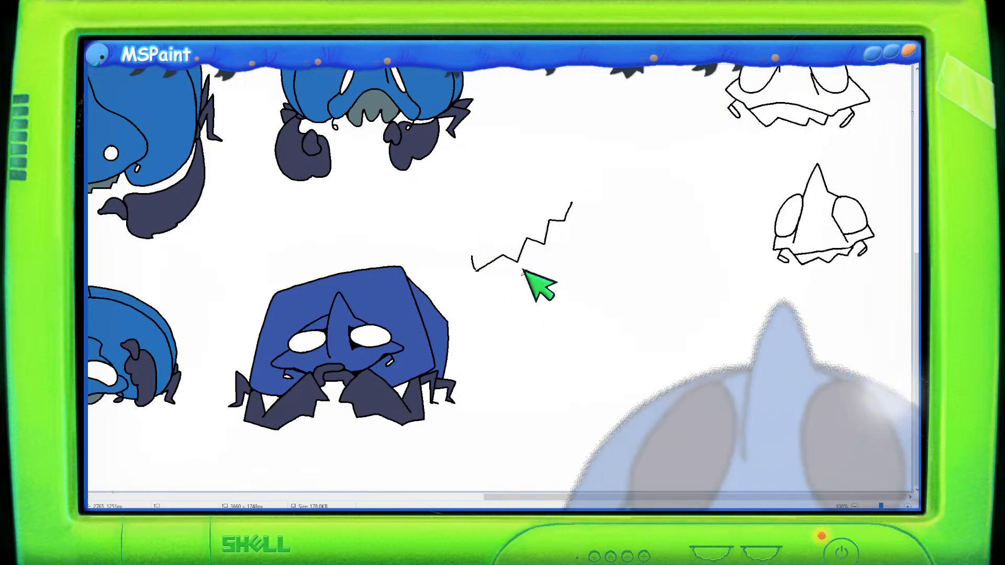
{"action": "left_click_drag", "start_coordinate": [525, 272], "coordinate": [529, 303]}
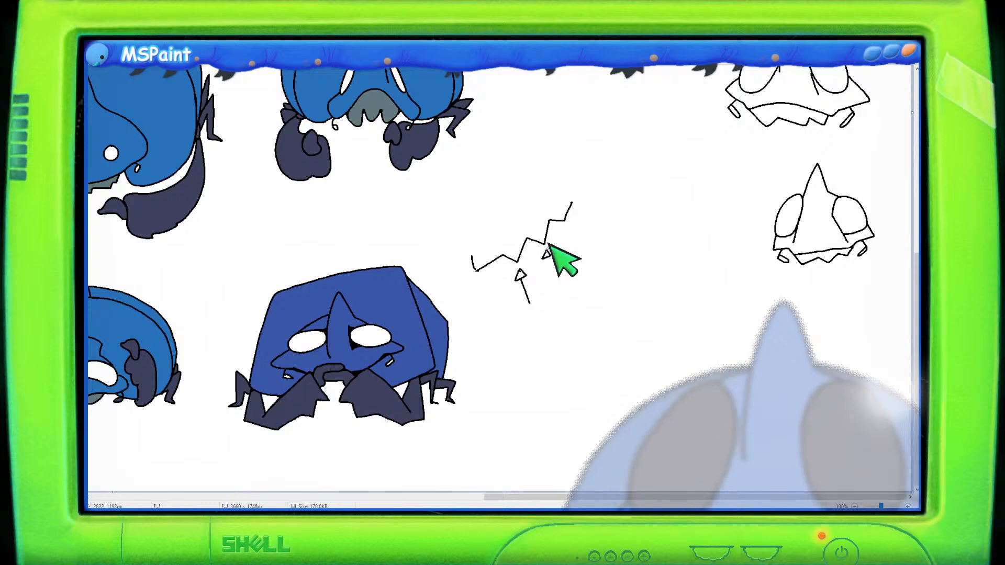
{"action": "key", "text": "ctrl+z"}
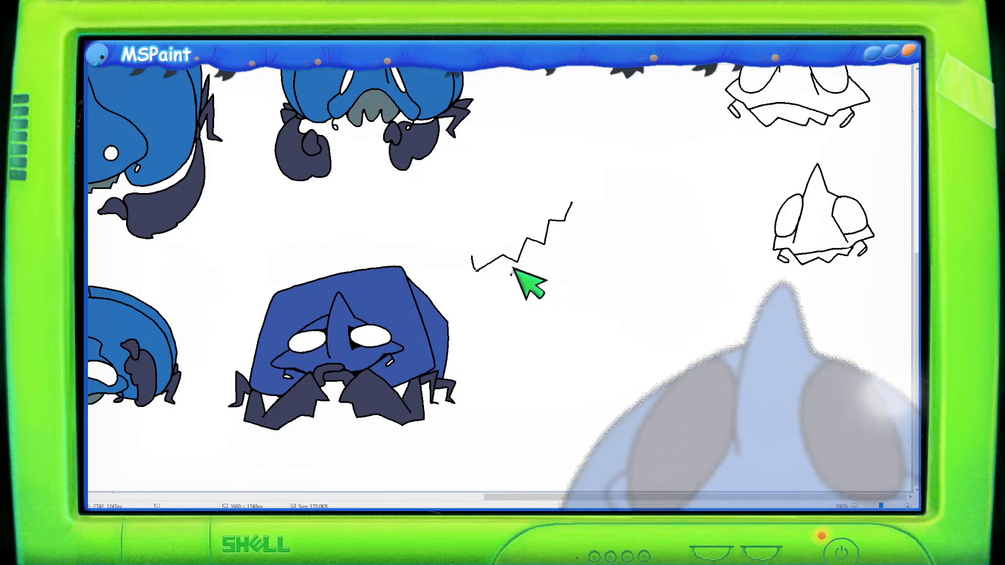
{"action": "mouse_move", "coordinate": [512, 273]}
{"action": "left_mouse_down"}
{"action": "mouse_move", "coordinate": [534, 275]}
{"action": "mouse_move", "coordinate": [540, 250]}
{"action": "mouse_move", "coordinate": [558, 254]}
{"action": "mouse_move", "coordinate": [583, 206]}
{"action": "left_mouse_up"}
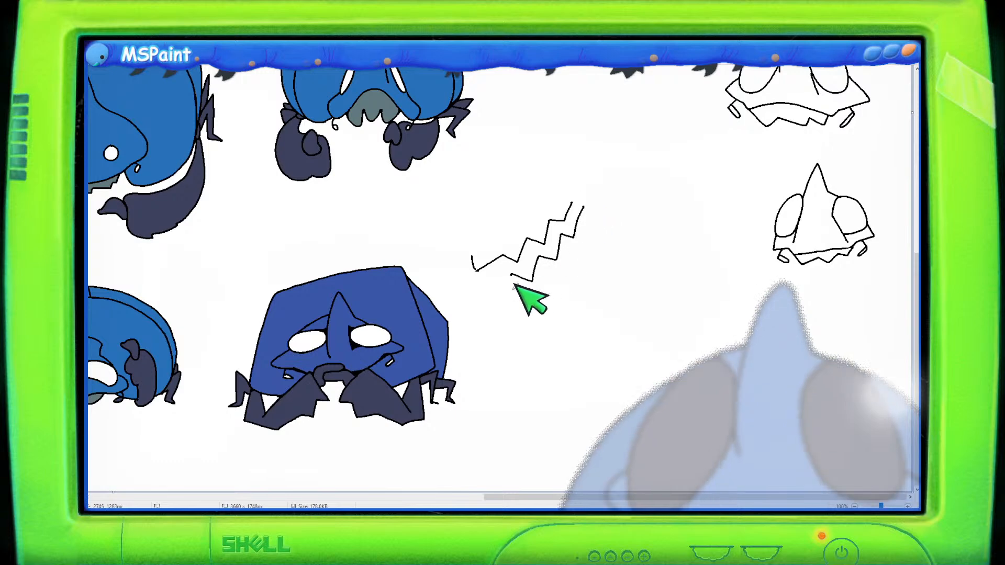
{"action": "key", "text": "ctrl+z"}
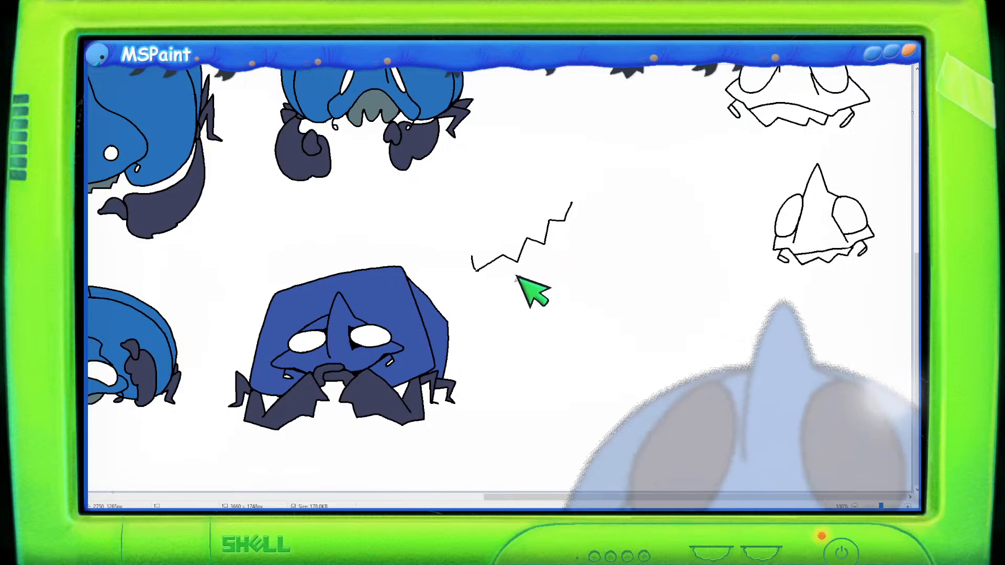
{"action": "left_click_drag", "start_coordinate": [514, 282], "coordinate": [575, 229]}
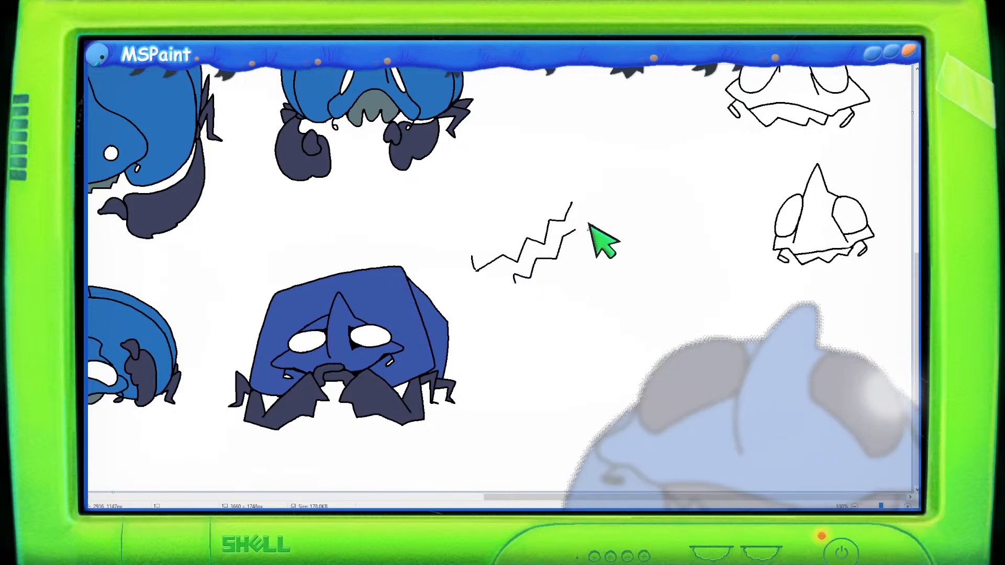
{"action": "left_click_drag", "start_coordinate": [478, 265], "coordinate": [506, 285]}
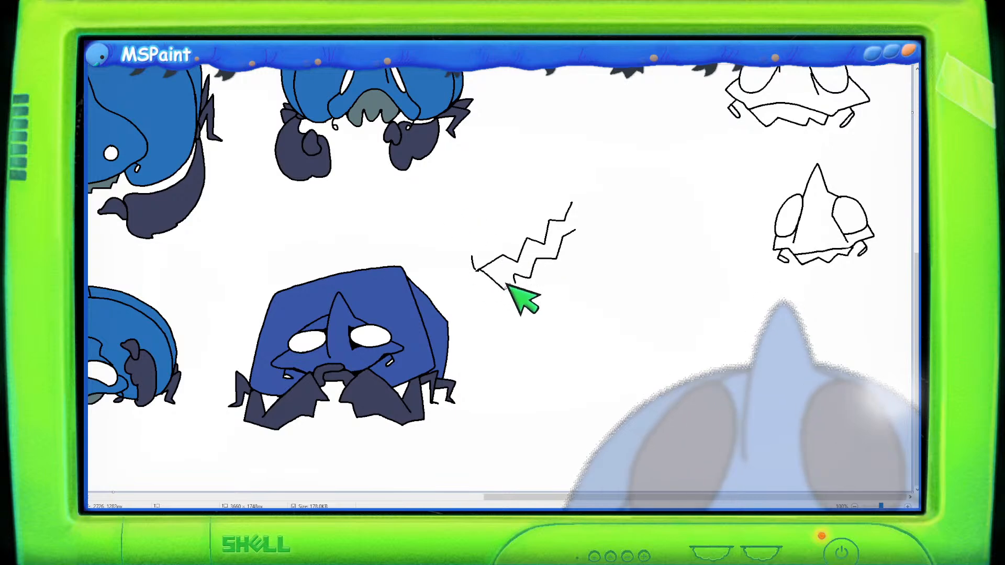
{"action": "left_click_drag", "start_coordinate": [572, 204], "coordinate": [575, 230]}
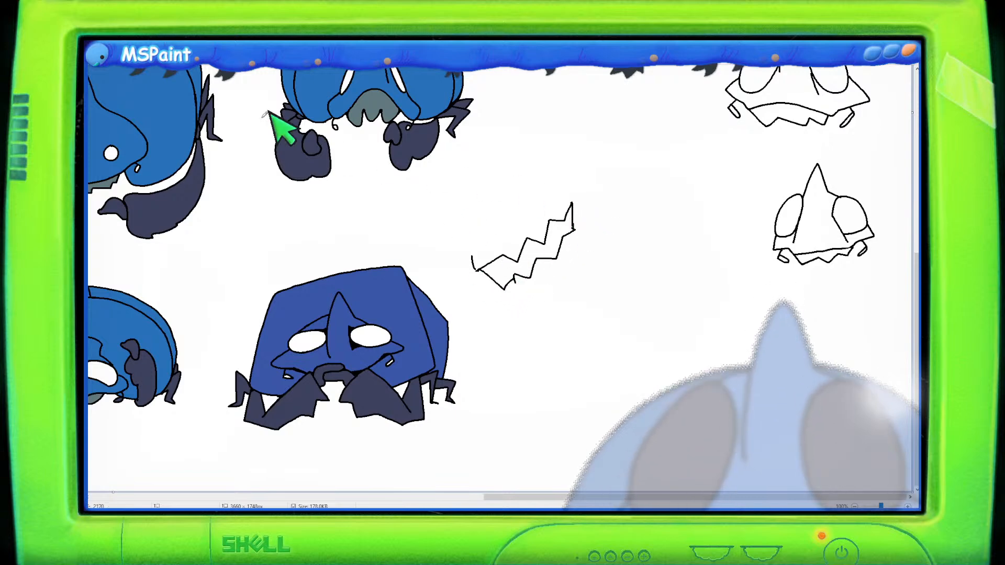
{"action": "left_click", "coordinate": [508, 270]}
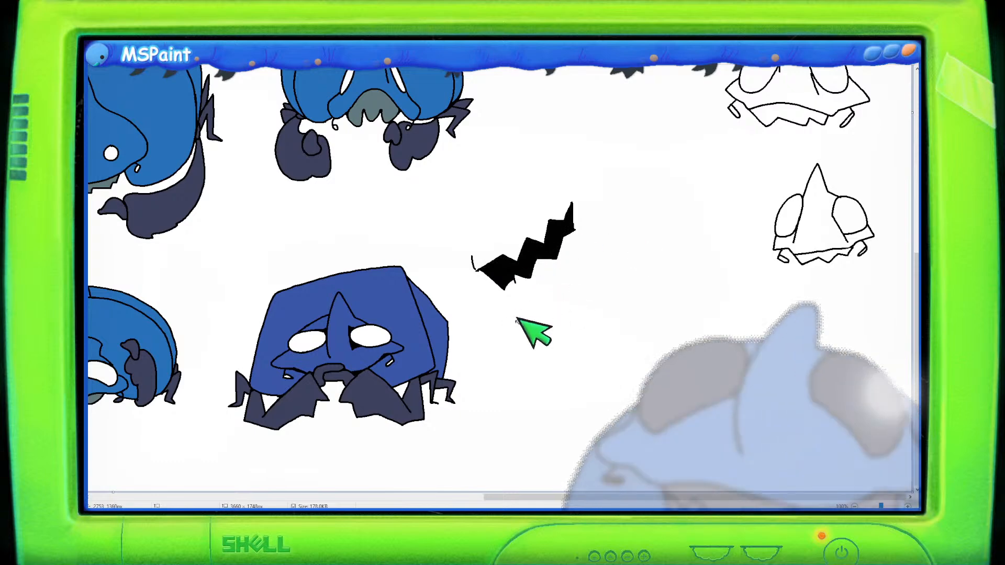
{"action": "key", "text": "ctrl+z"}
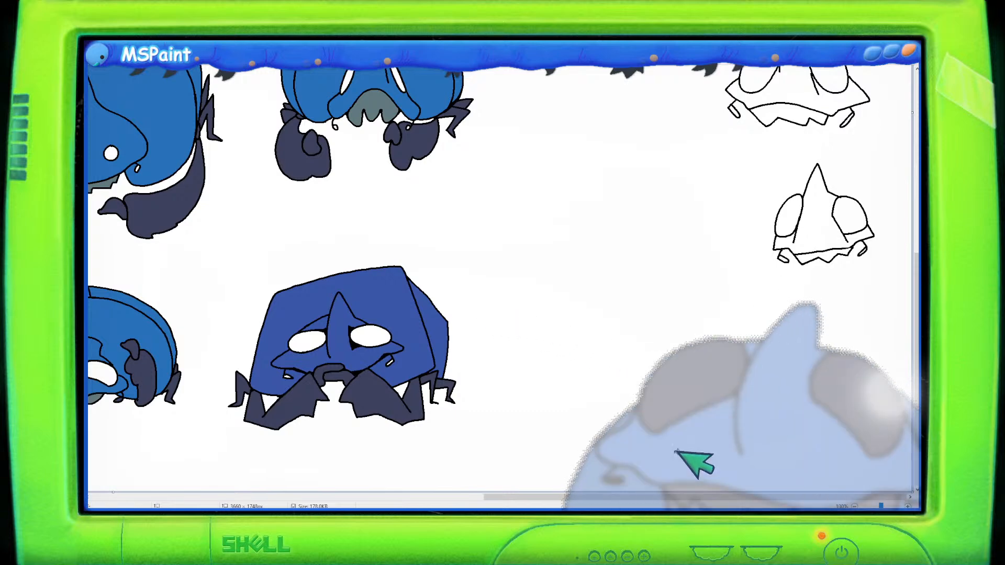
{"action": "left_click_drag", "start_coordinate": [664, 497], "coordinate": [145, 404]}
{"action": "scroll", "coordinate": [400, 289], "scroll_direction": "down", "scroll_amount": 1}
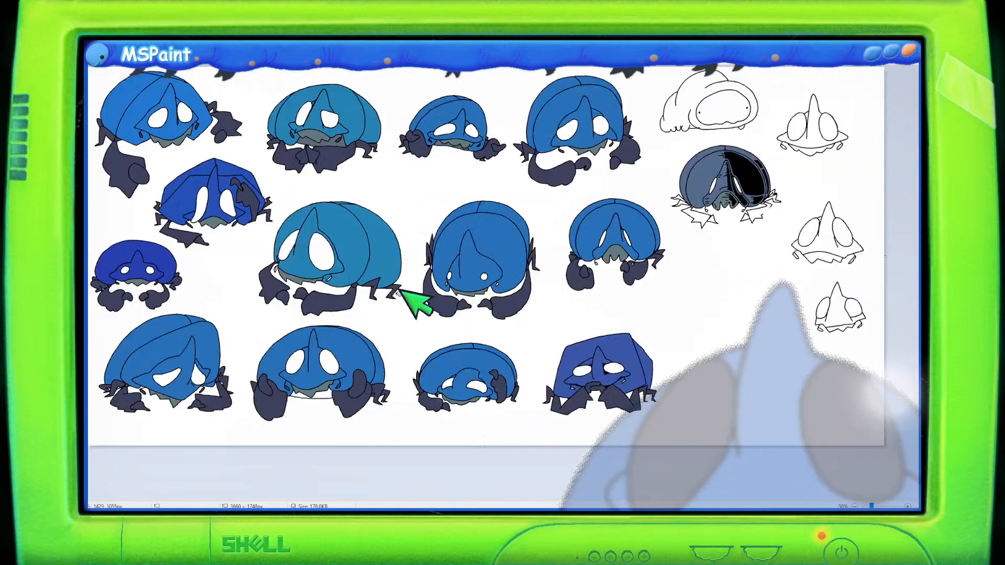
- Try to sketch an oval eye shape in the empty area beside the outline creature, then select and delete it
{"action": "scroll", "coordinate": [410, 285], "scroll_direction": "up", "scroll_amount": 1}
{"action": "left_click_drag", "start_coordinate": [460, 497], "coordinate": [535, 506]}
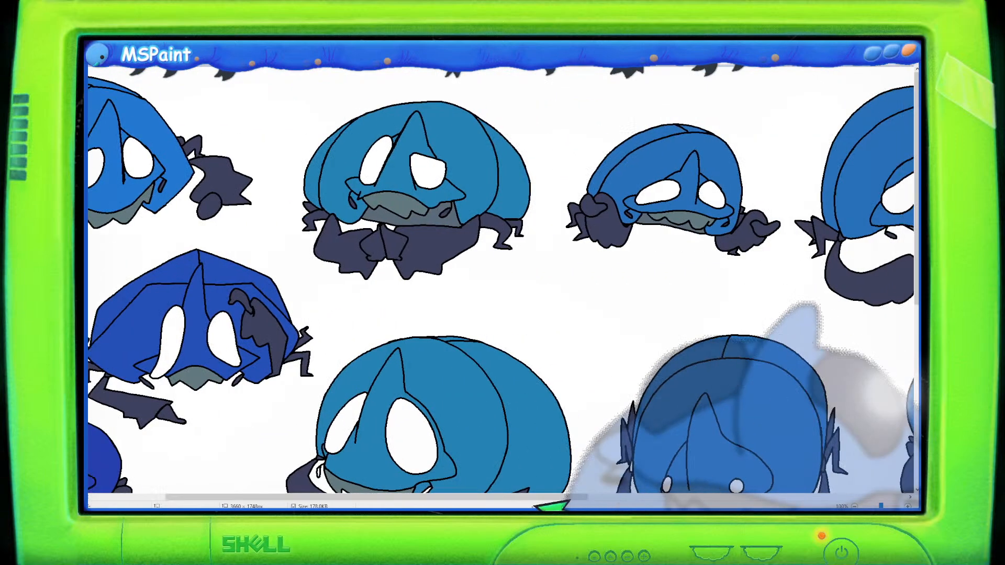
{"action": "scroll", "coordinate": [498, 442], "scroll_direction": "down", "scroll_amount": 3}
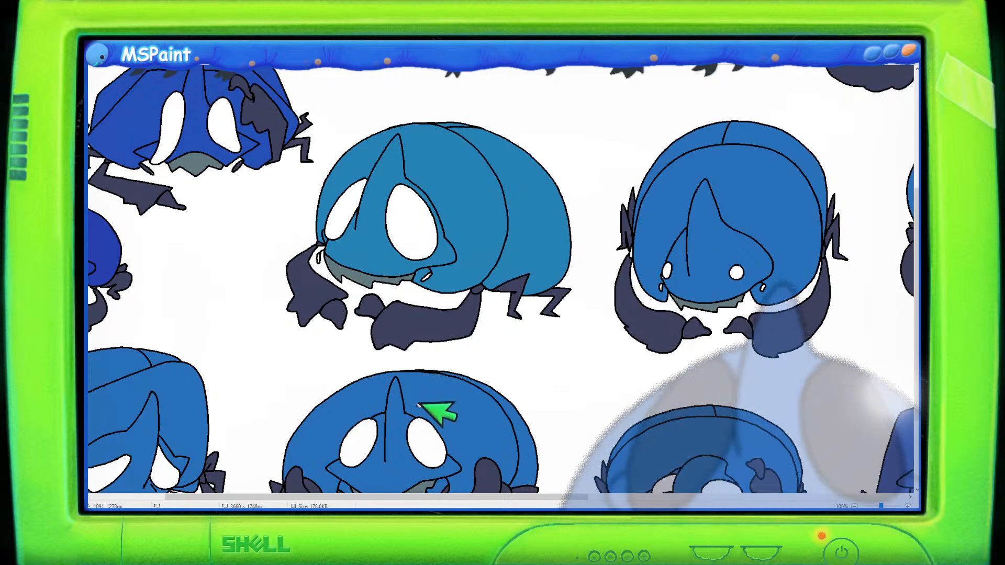
{"action": "scroll", "coordinate": [419, 405], "scroll_direction": "up", "scroll_amount": 1}
{"action": "left_click_drag", "start_coordinate": [366, 494], "coordinate": [331, 488]}
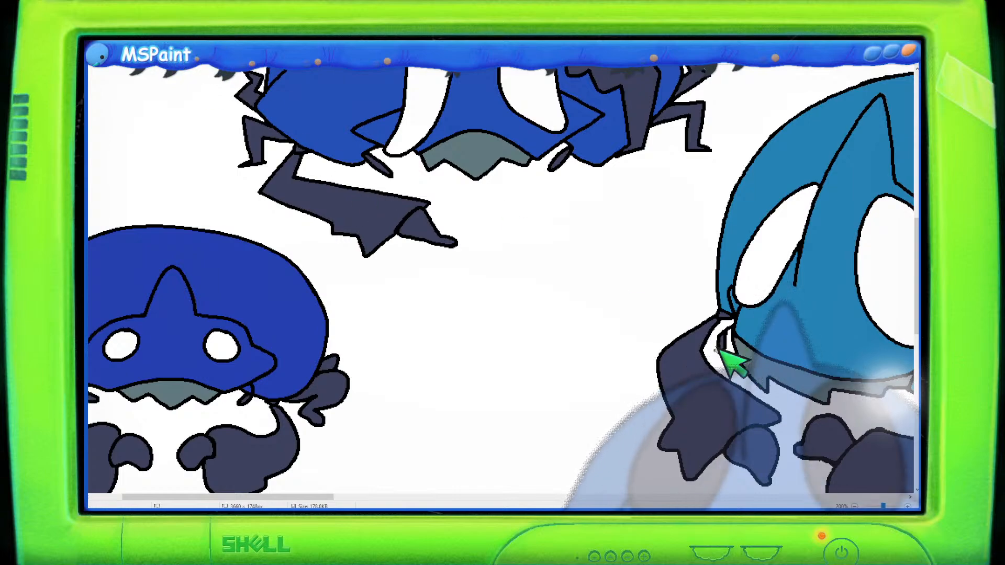
{"action": "left_click_drag", "start_coordinate": [596, 500], "coordinate": [828, 499]}
{"action": "scroll", "coordinate": [617, 398], "scroll_direction": "down", "scroll_amount": 5}
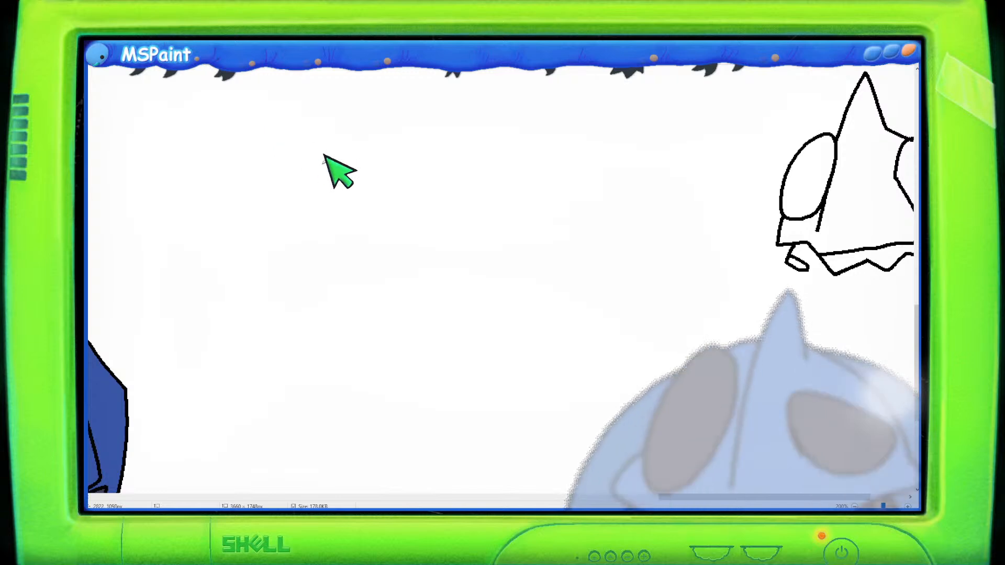
{"action": "mouse_move", "coordinate": [446, 192]}
{"action": "left_mouse_down"}
{"action": "mouse_move", "coordinate": [493, 217]}
{"action": "mouse_move", "coordinate": [460, 198]}
{"action": "mouse_move", "coordinate": [511, 195]}
{"action": "mouse_move", "coordinate": [505, 189]}
{"action": "mouse_move", "coordinate": [504, 246]}
{"action": "mouse_move", "coordinate": [527, 275]}
{"action": "mouse_move", "coordinate": [521, 183]}
{"action": "mouse_move", "coordinate": [532, 265]}
{"action": "mouse_move", "coordinate": [542, 274]}
{"action": "left_mouse_up"}
{"action": "key", "text": "ctrl+z"}
{"action": "key", "text": "ctrl+z"}
{"action": "mouse_move", "coordinate": [472, 191]}
{"action": "left_mouse_down"}
{"action": "mouse_move", "coordinate": [518, 157]}
{"action": "mouse_move", "coordinate": [541, 201]}
{"action": "left_mouse_up"}
{"action": "left_click_drag", "start_coordinate": [472, 191], "coordinate": [529, 273]}
{"action": "key", "text": "ctrl+z"}
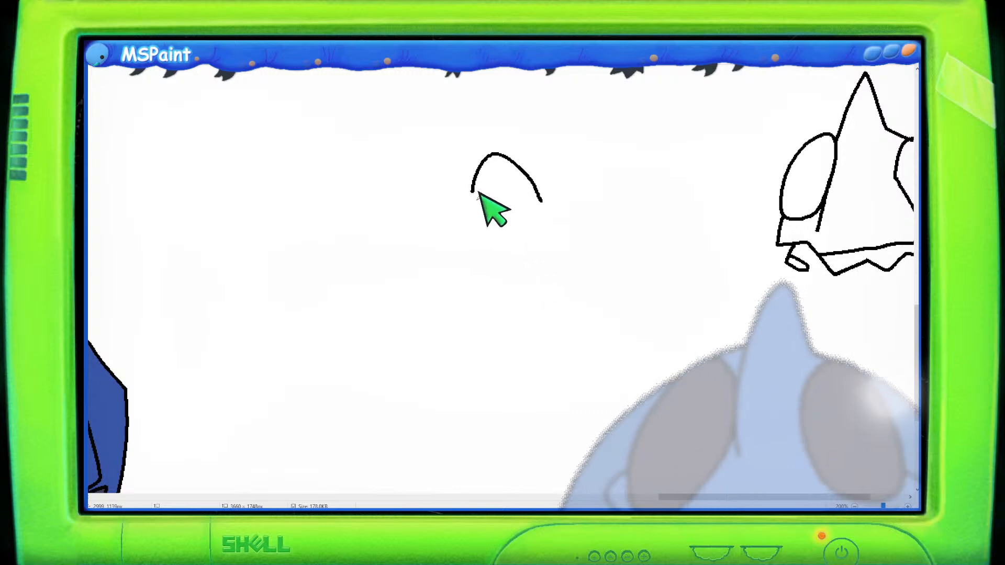
{"action": "mouse_move", "coordinate": [472, 194]}
{"action": "left_mouse_down"}
{"action": "mouse_move", "coordinate": [534, 265]}
{"action": "mouse_move", "coordinate": [540, 205]}
{"action": "left_mouse_up"}
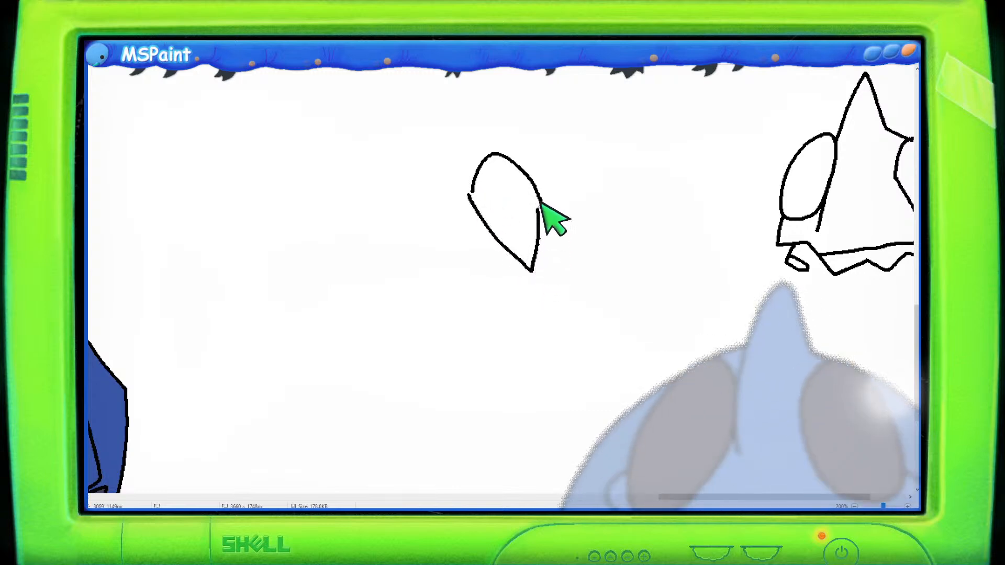
{"action": "mouse_move", "coordinate": [557, 238]}
{"action": "left_mouse_down"}
{"action": "mouse_move", "coordinate": [526, 268]}
{"action": "mouse_move", "coordinate": [556, 238]}
{"action": "left_mouse_up"}
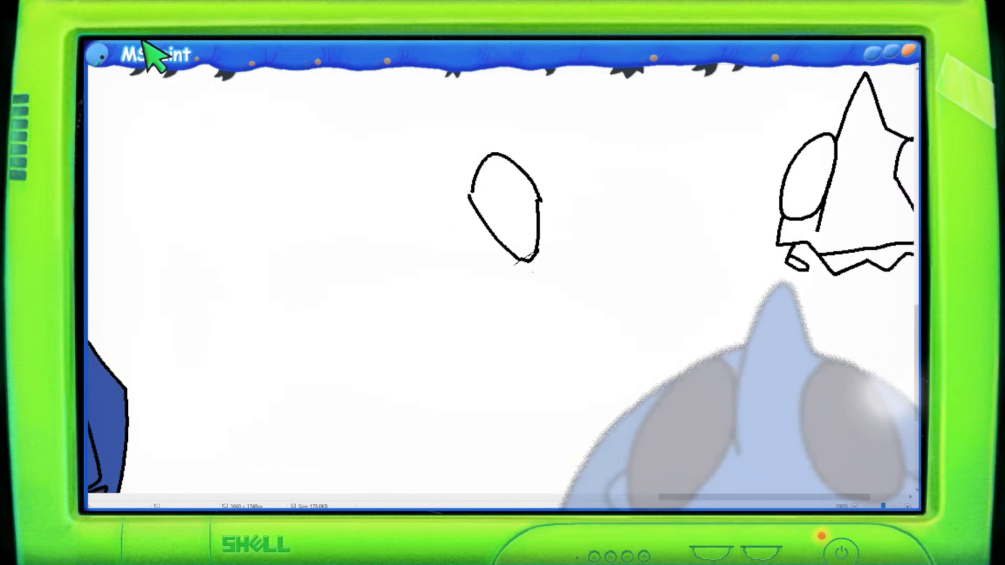
{"action": "left_click_drag", "start_coordinate": [417, 125], "coordinate": [587, 303]}
{"action": "key", "text": "Delete"}
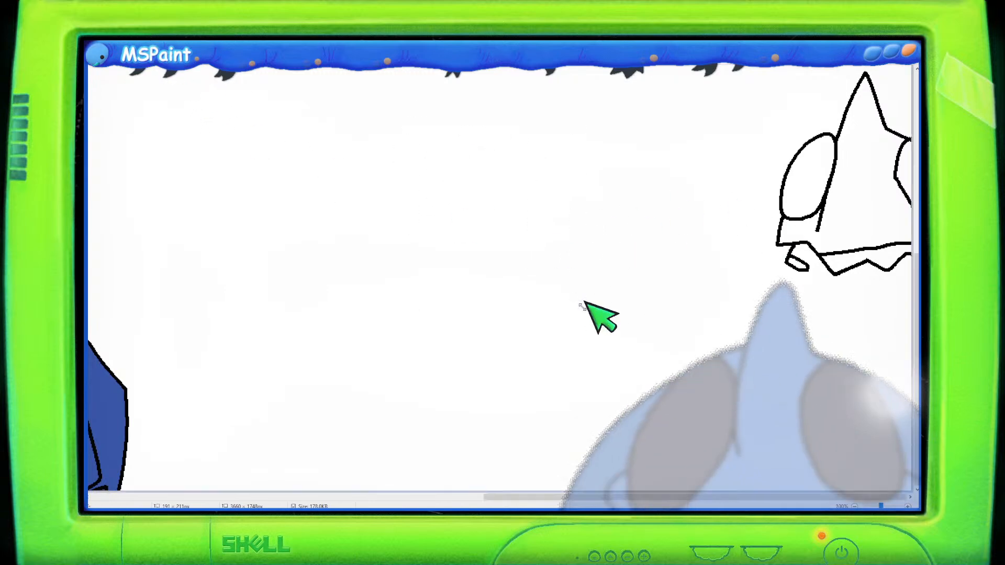
- Fill the zigzag leg shape under the grey-and-black creature with the dark navy colour
{"action": "scroll", "coordinate": [585, 303], "scroll_direction": "down", "scroll_amount": 3}
{"action": "scroll", "coordinate": [582, 303], "scroll_direction": "up", "scroll_amount": 3}
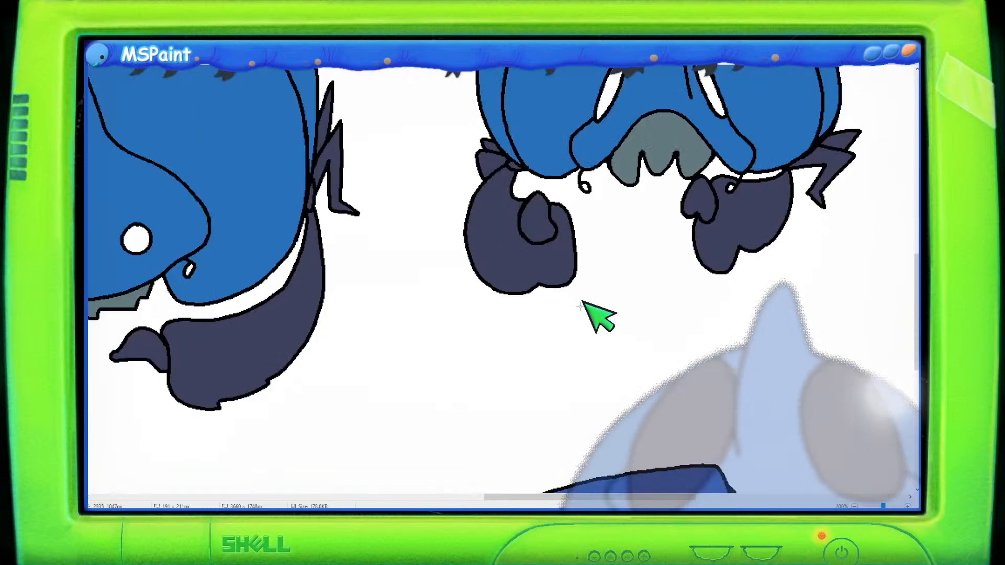
{"action": "scroll", "coordinate": [581, 304], "scroll_direction": "up", "scroll_amount": 3}
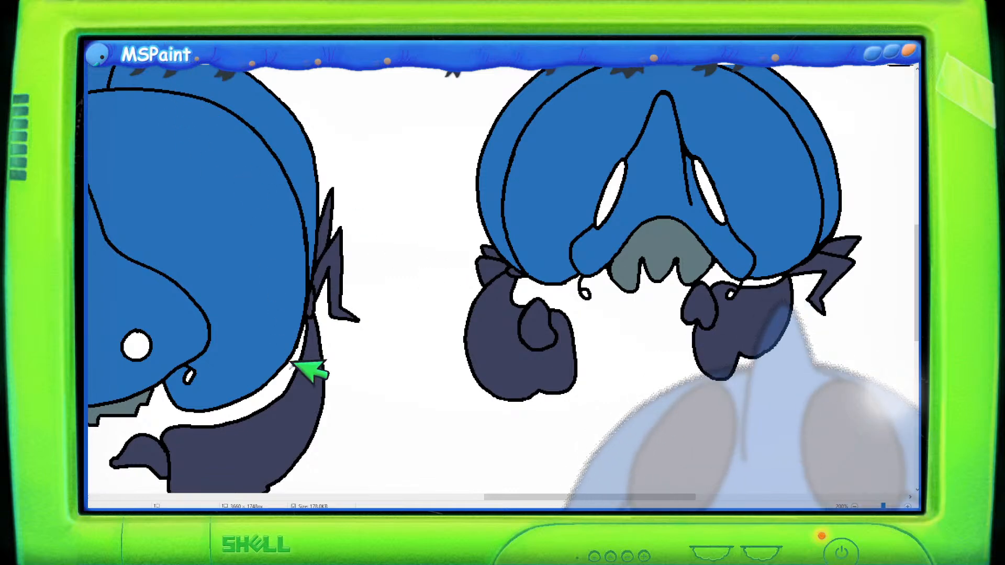
{"action": "left_click_drag", "start_coordinate": [544, 499], "coordinate": [460, 498]}
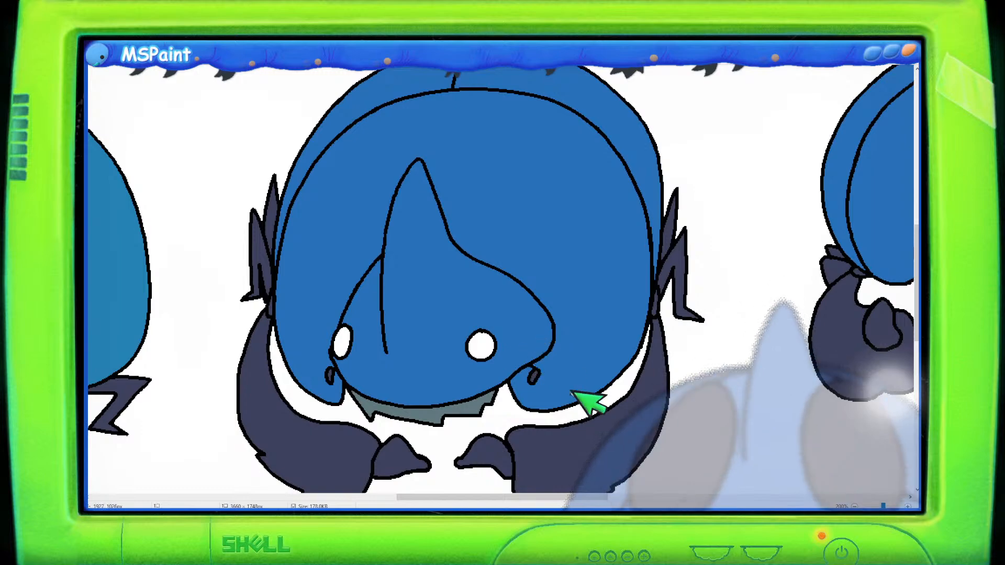
{"action": "mouse_move", "coordinate": [533, 497]}
{"action": "left_mouse_down"}
{"action": "mouse_move", "coordinate": [693, 495]}
{"action": "mouse_move", "coordinate": [639, 494]}
{"action": "left_mouse_up"}
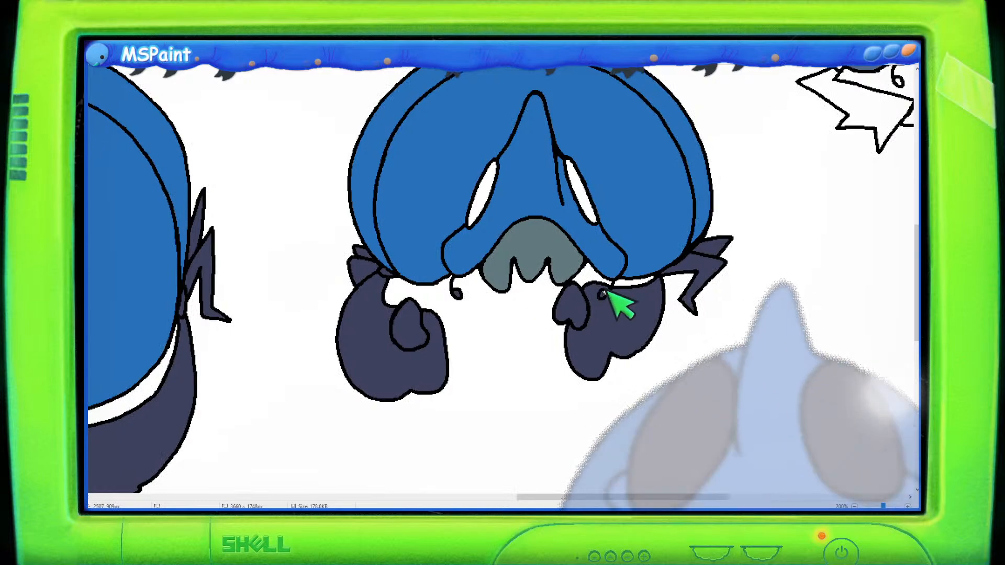
{"action": "scroll", "coordinate": [764, 398], "scroll_direction": "up", "scroll_amount": 5}
{"action": "scroll", "coordinate": [765, 398], "scroll_direction": "up", "scroll_amount": 2}
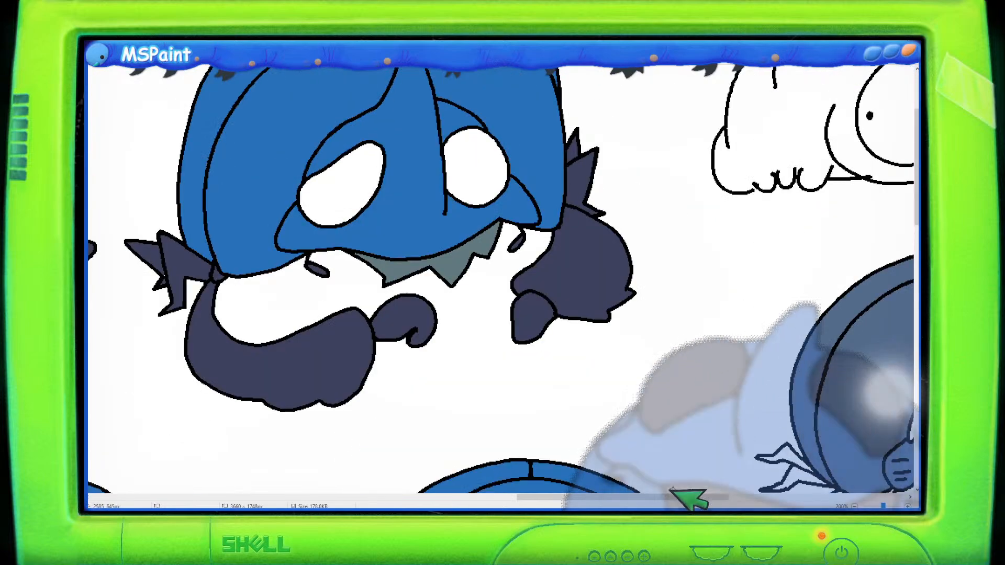
{"action": "mouse_move", "coordinate": [683, 498]}
{"action": "left_mouse_down"}
{"action": "mouse_move", "coordinate": [774, 500]}
{"action": "mouse_move", "coordinate": [696, 501]}
{"action": "left_mouse_up"}
{"action": "scroll", "coordinate": [679, 455], "scroll_direction": "down", "scroll_amount": 2}
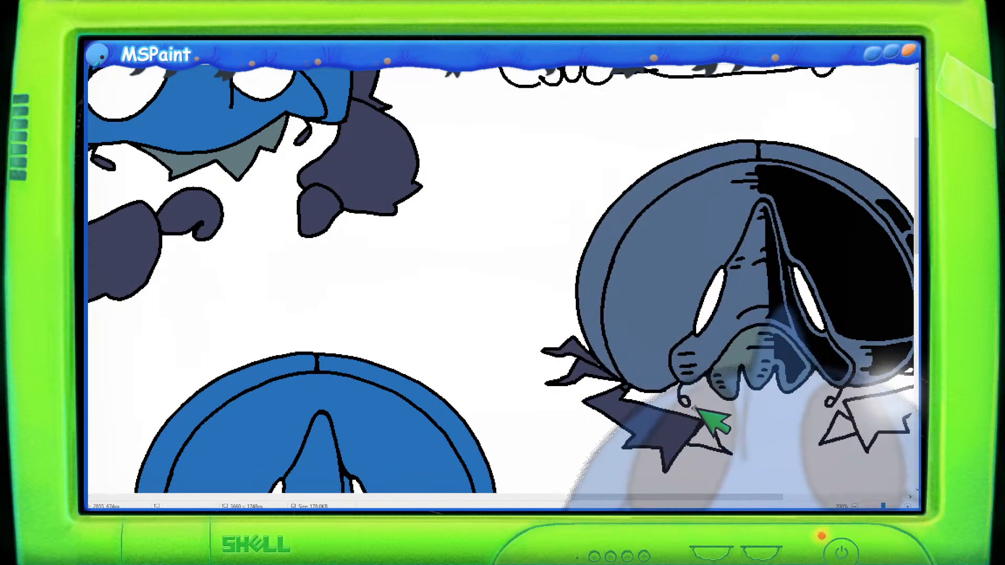
{"action": "left_click_drag", "start_coordinate": [695, 498], "coordinate": [725, 494]}
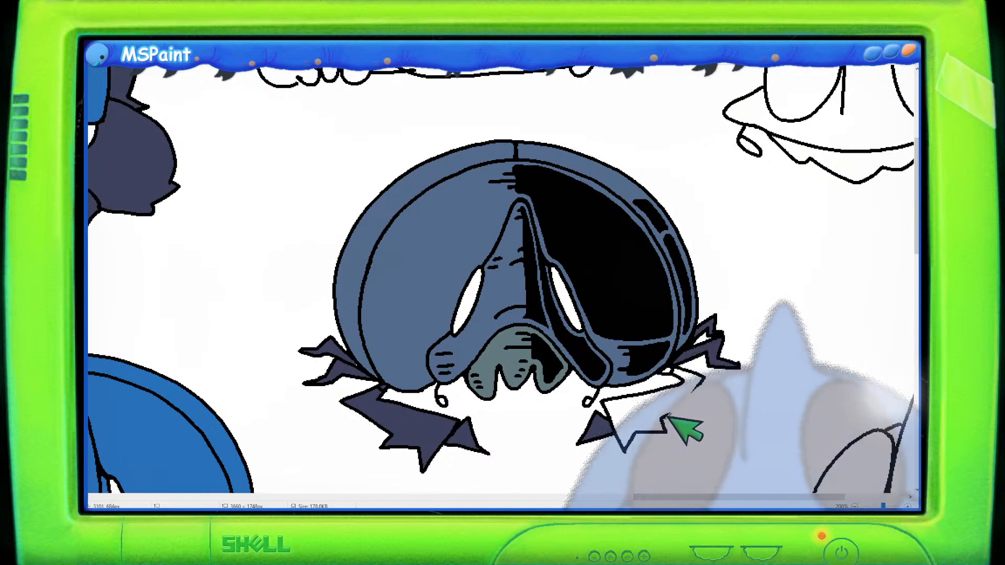
{"action": "left_click_drag", "start_coordinate": [706, 377], "coordinate": [664, 415]}
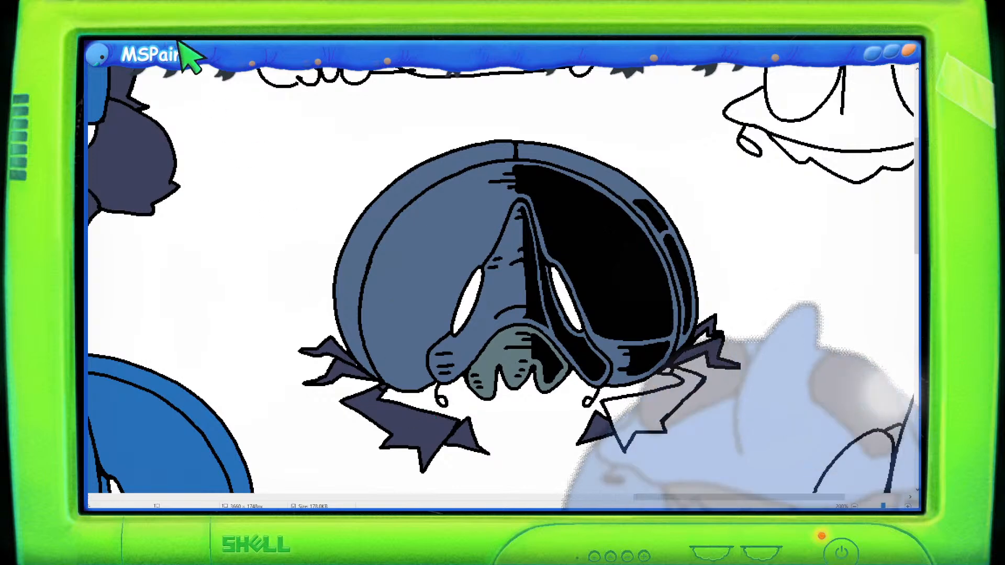
{"action": "left_click", "coordinate": [625, 388]}
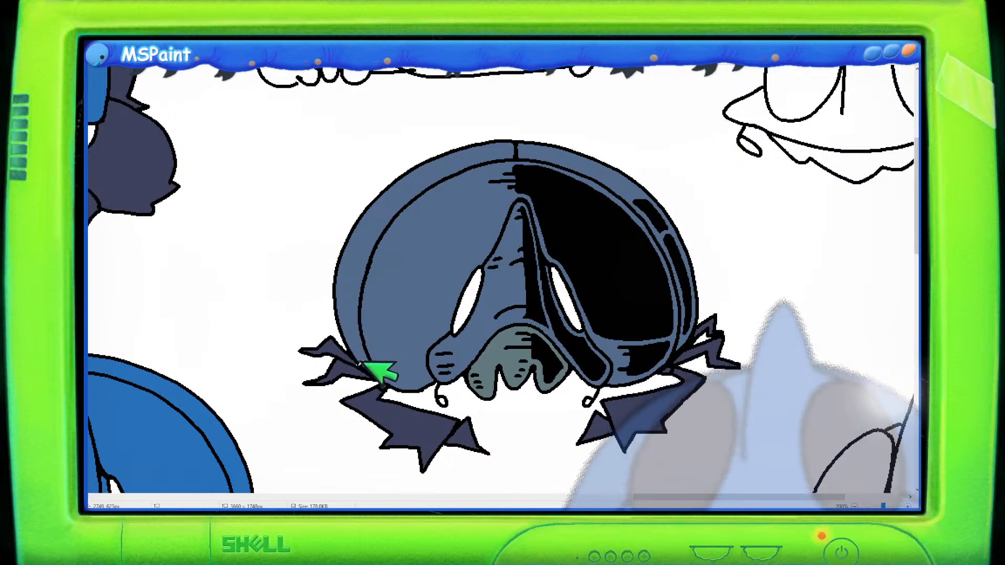
- Fill the eye holes of many creatures across the sheet with the dark navy colour
{"action": "scroll", "coordinate": [426, 449], "scroll_direction": "down", "scroll_amount": 3, "text": "ctrl"}
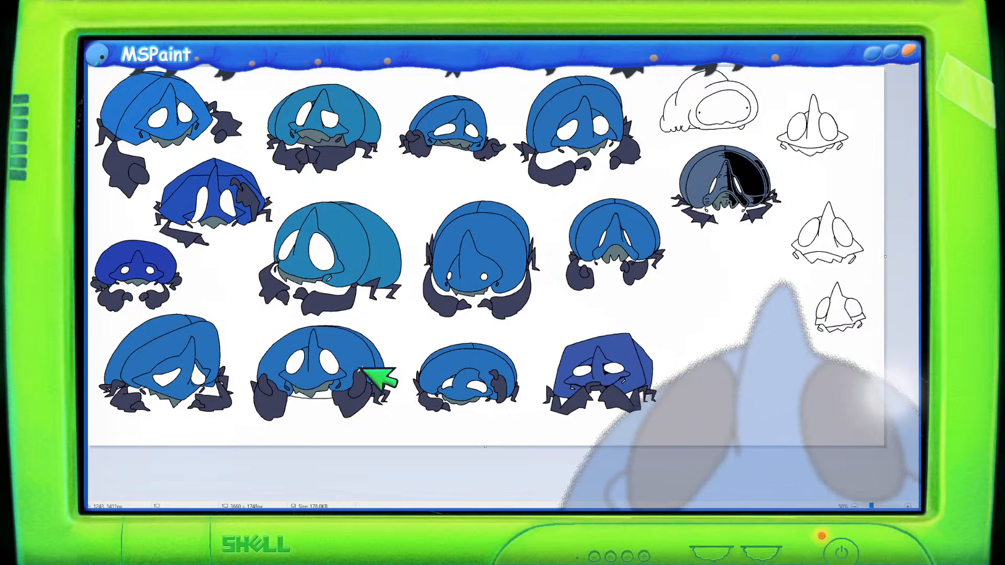
{"action": "scroll", "coordinate": [377, 376], "scroll_direction": "up", "scroll_amount": 2, "text": "ctrl"}
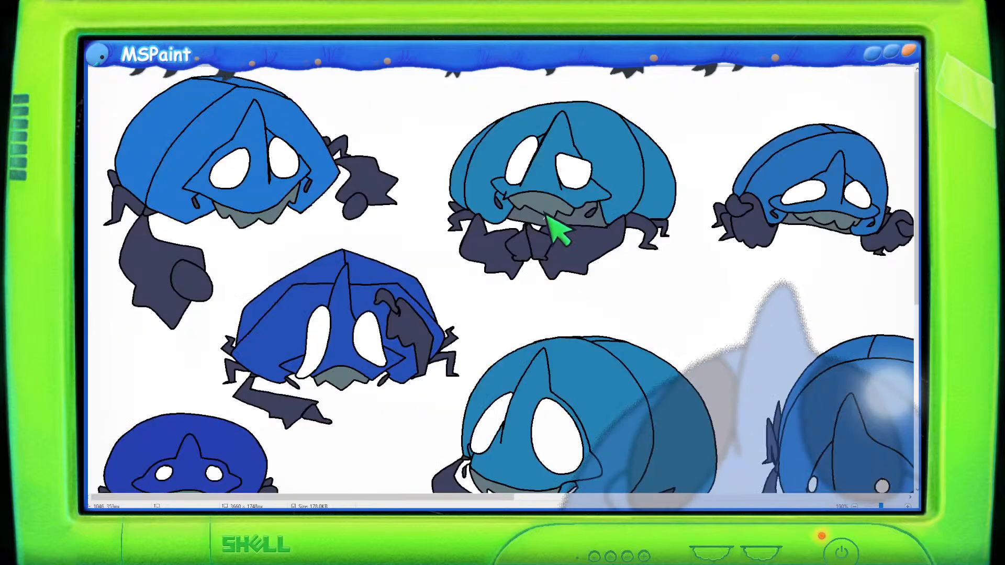
{"action": "scroll", "coordinate": [366, 235], "scroll_direction": "down", "scroll_amount": 5}
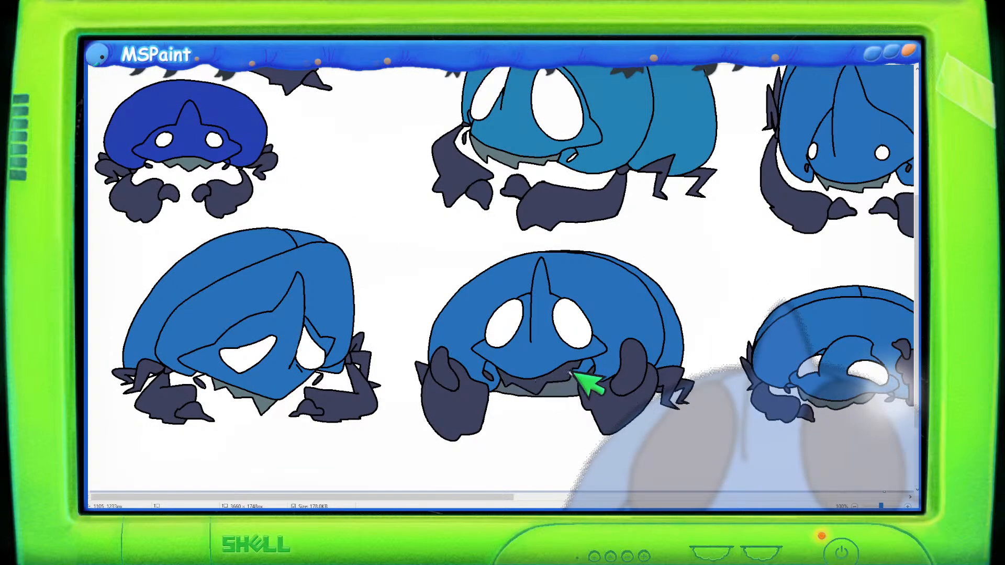
{"action": "scroll", "coordinate": [529, 335], "scroll_direction": "up", "scroll_amount": 2}
{"action": "scroll", "coordinate": [520, 272], "scroll_direction": "up", "scroll_amount": 3}
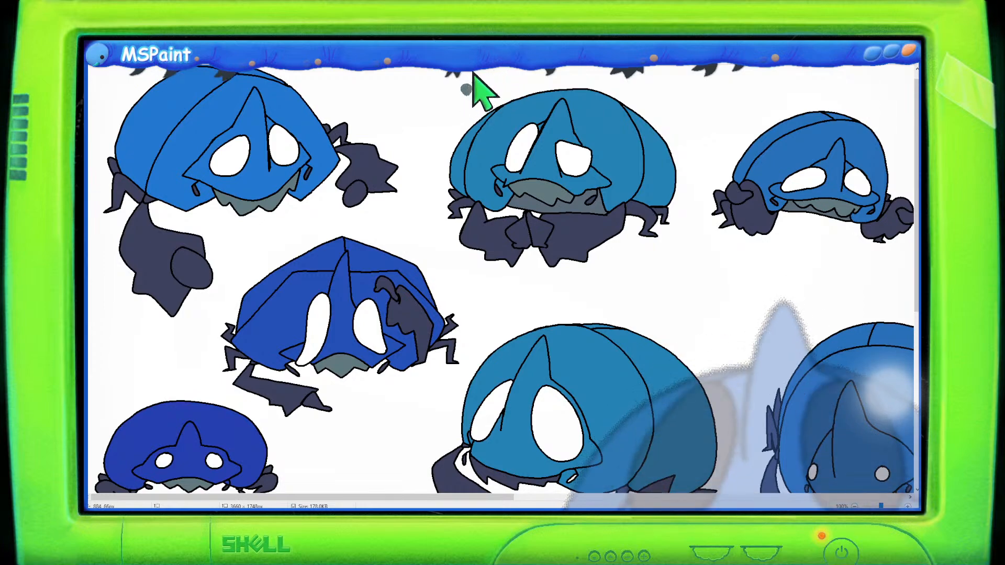
{"action": "scroll", "coordinate": [469, 79], "scroll_direction": "down", "scroll_amount": 3}
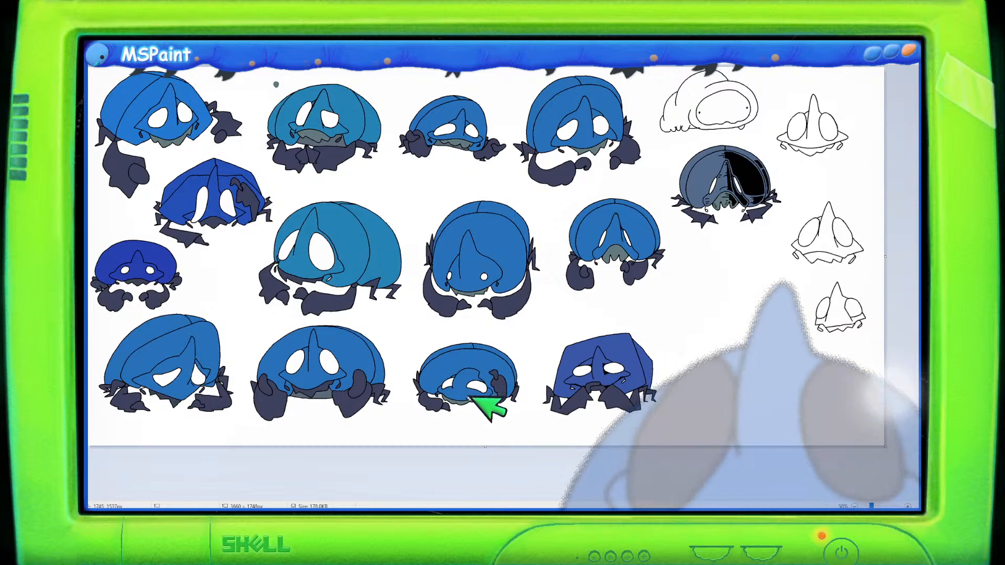
{"action": "left_click", "coordinate": [298, 361]}
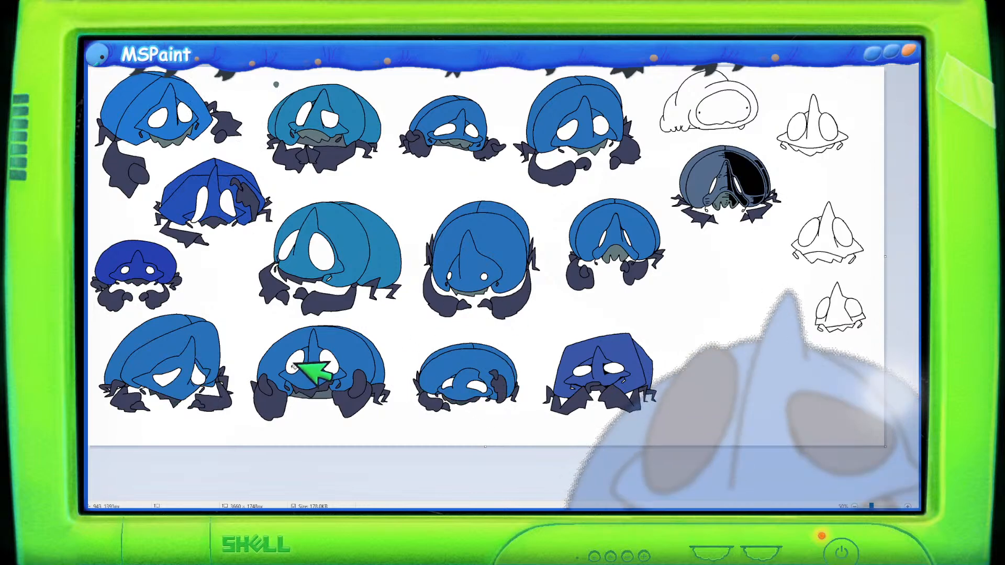
{"action": "left_click", "coordinate": [335, 363]}
{"action": "left_click", "coordinate": [168, 375]}
{"action": "left_click", "coordinate": [197, 377]}
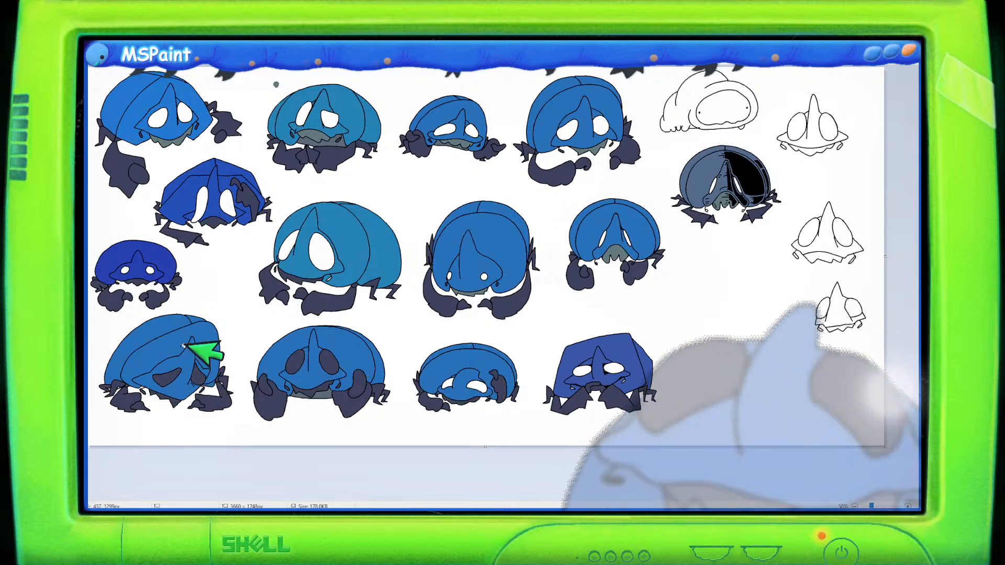
{"action": "left_click", "coordinate": [126, 269]}
{"action": "left_click", "coordinate": [204, 205]}
{"action": "left_click", "coordinate": [227, 201]}
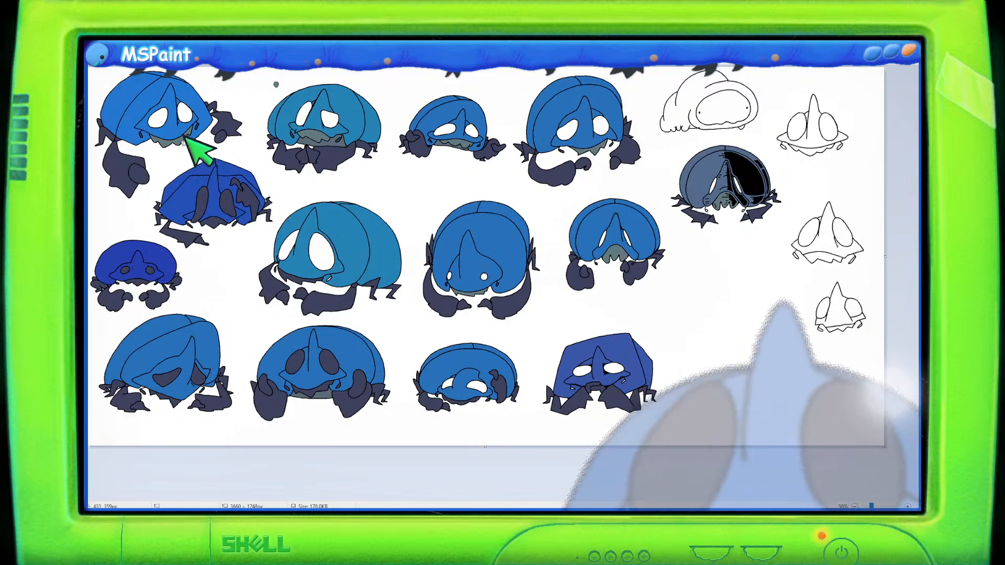
{"action": "left_click", "coordinate": [158, 116]}
{"action": "left_click", "coordinate": [185, 112]}
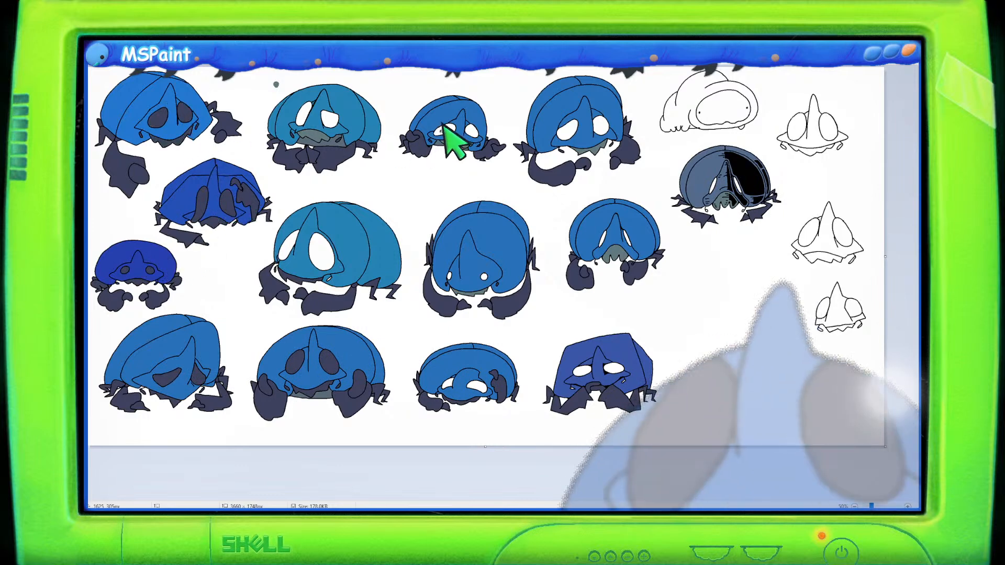
{"action": "left_click", "coordinate": [475, 130]}
{"action": "left_click", "coordinate": [568, 129]}
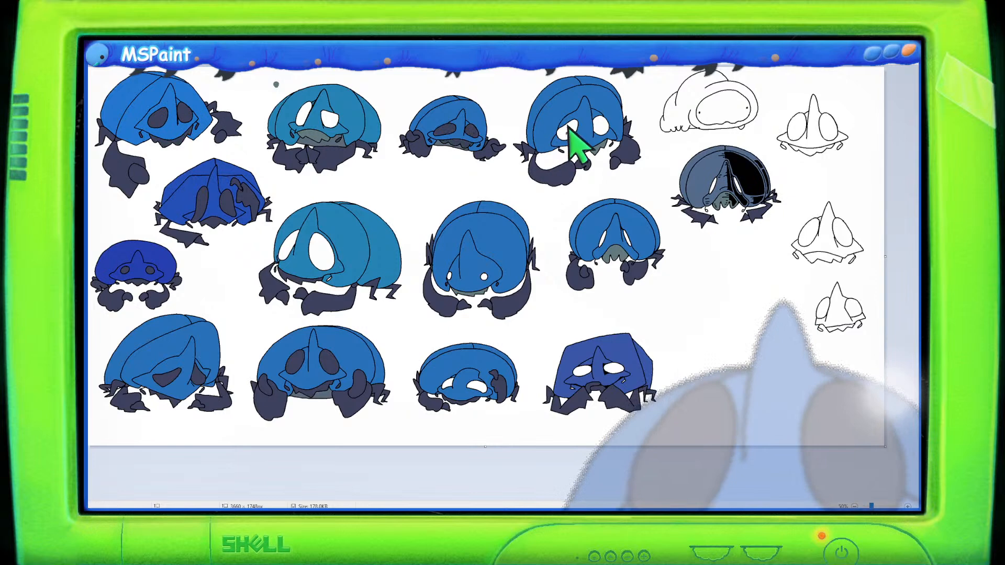
{"action": "left_click", "coordinate": [601, 126]}
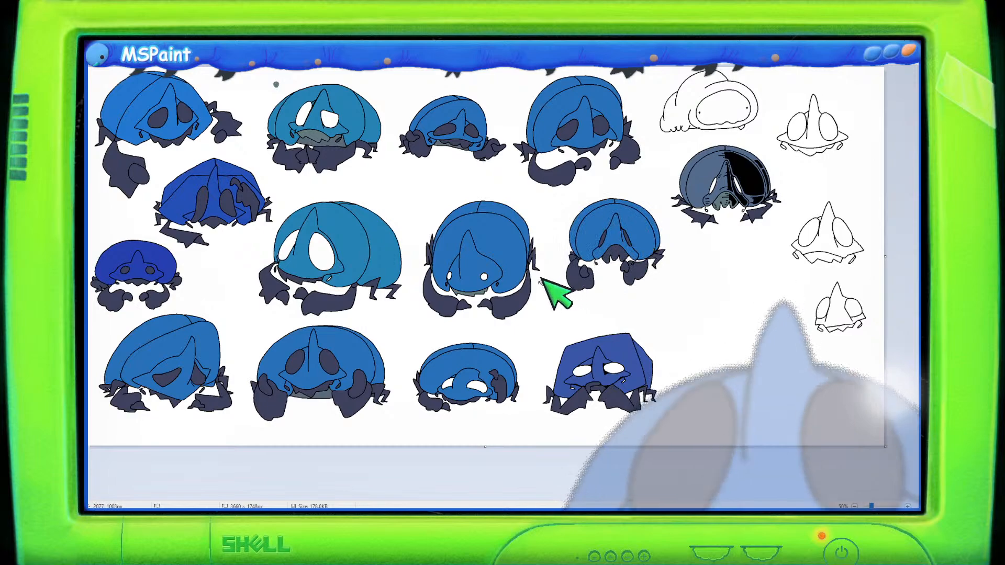
- Pan and zoom around the sheet to inspect the creatures with darkened eyes
{"action": "scroll", "coordinate": [544, 282], "scroll_direction": "up", "scroll_amount": 1}
{"action": "scroll", "coordinate": [554, 287], "scroll_direction": "down", "scroll_amount": 2}
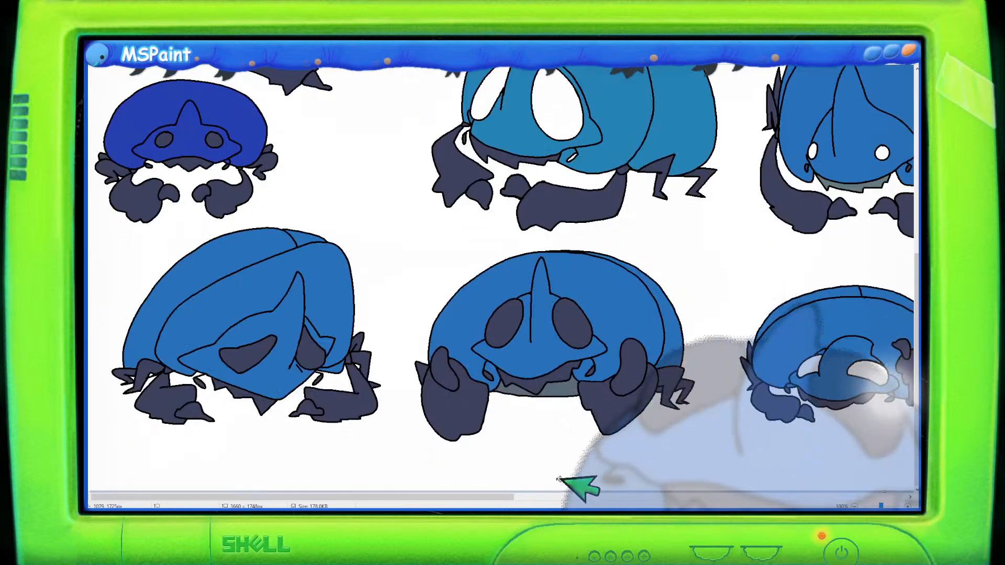
{"action": "left_click_drag", "start_coordinate": [484, 494], "coordinate": [615, 496]}
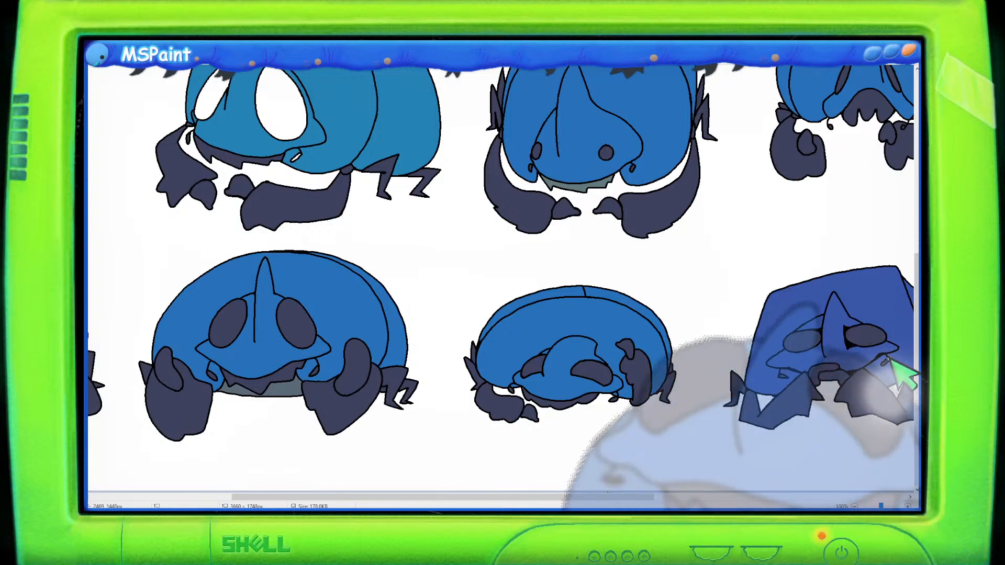
{"action": "scroll", "coordinate": [560, 379], "scroll_direction": "up", "scroll_amount": 1}
{"action": "scroll", "coordinate": [561, 380], "scroll_direction": "down", "scroll_amount": 7}
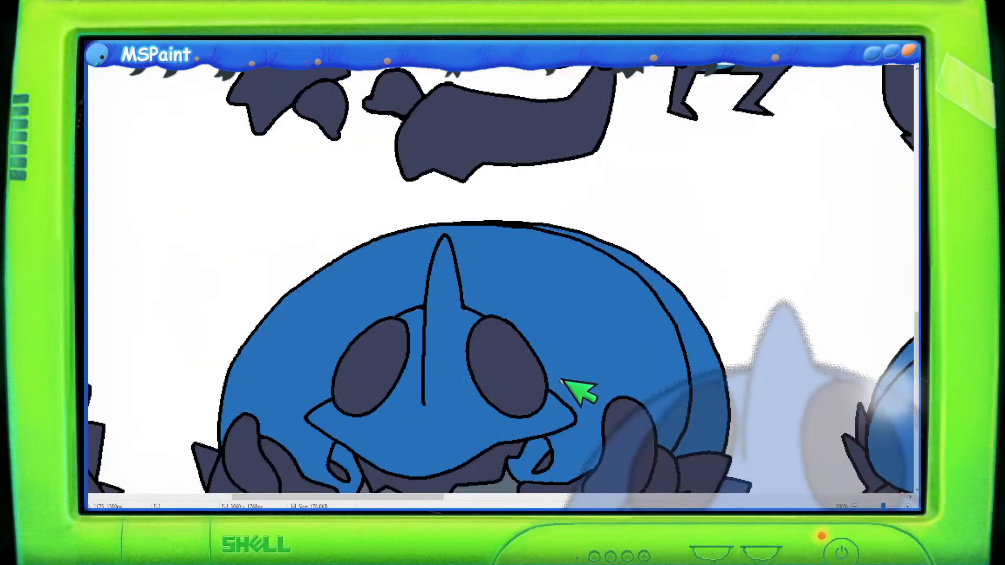
{"action": "left_click_drag", "start_coordinate": [458, 497], "coordinate": [602, 498]}
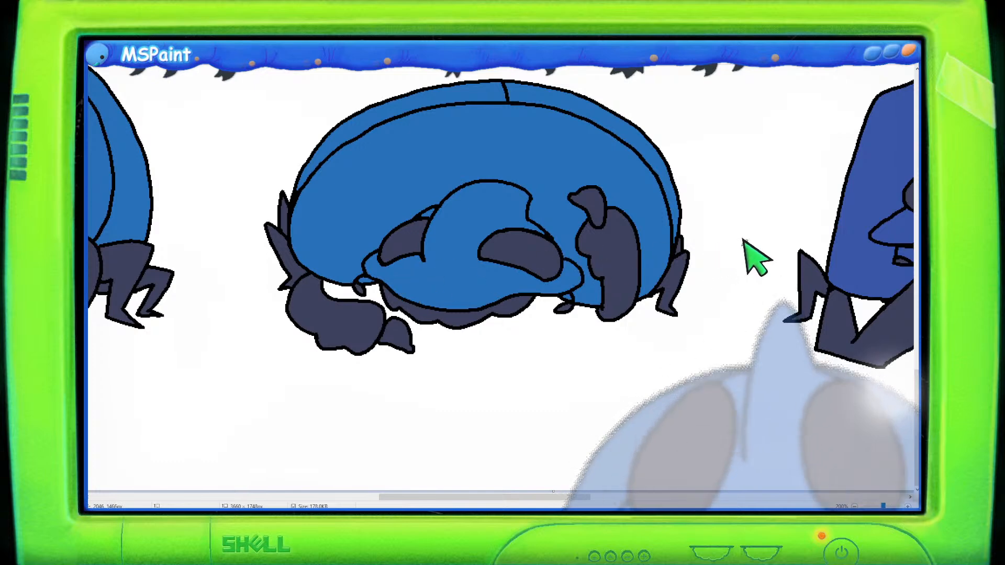
{"action": "scroll", "coordinate": [743, 241], "scroll_direction": "up", "scroll_amount": 2}
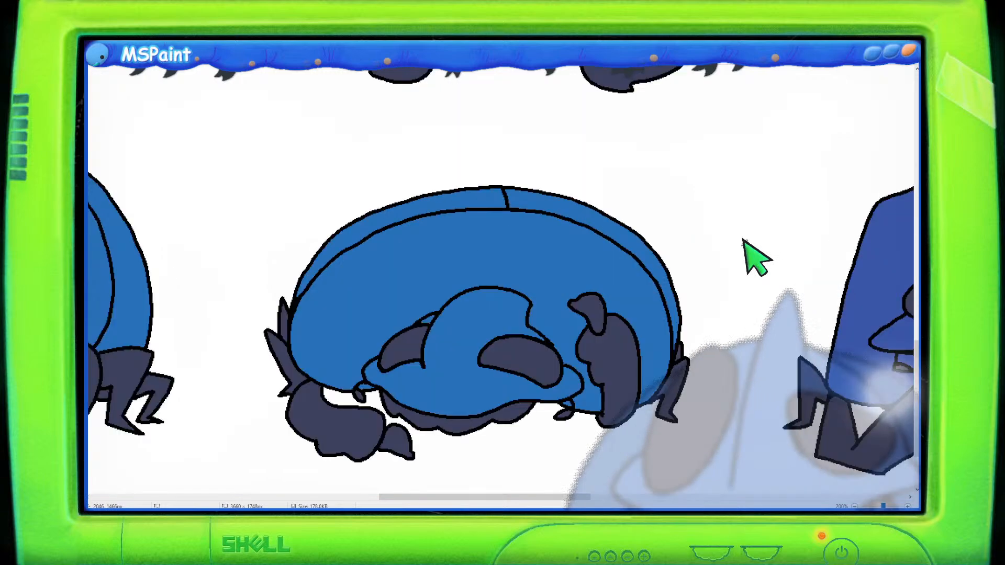
{"action": "scroll", "coordinate": [743, 241], "scroll_direction": "down", "scroll_amount": 1}
{"action": "scroll", "coordinate": [743, 240], "scroll_direction": "up", "scroll_amount": 3}
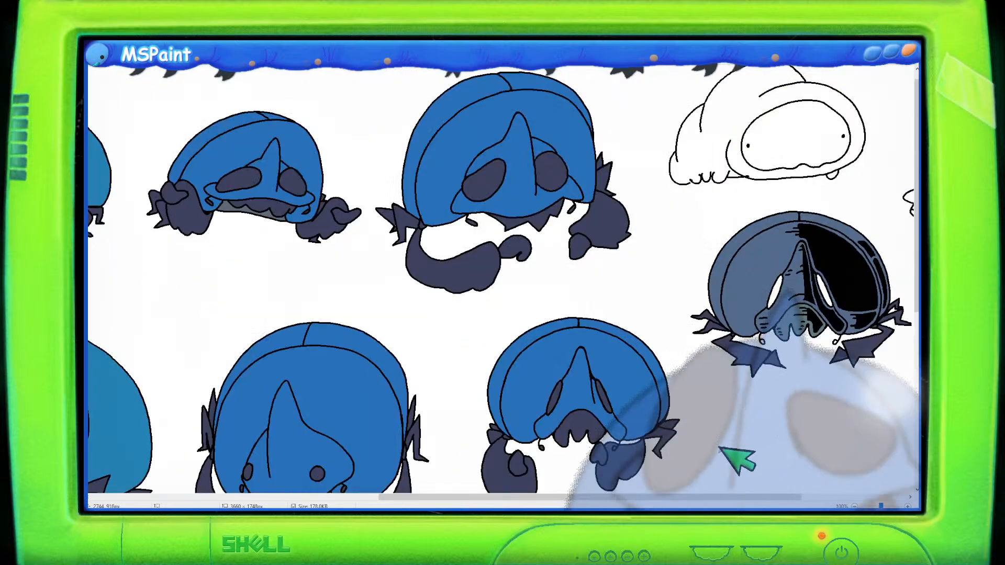
{"action": "scroll", "coordinate": [753, 500], "scroll_direction": "right", "scroll_amount": 3}
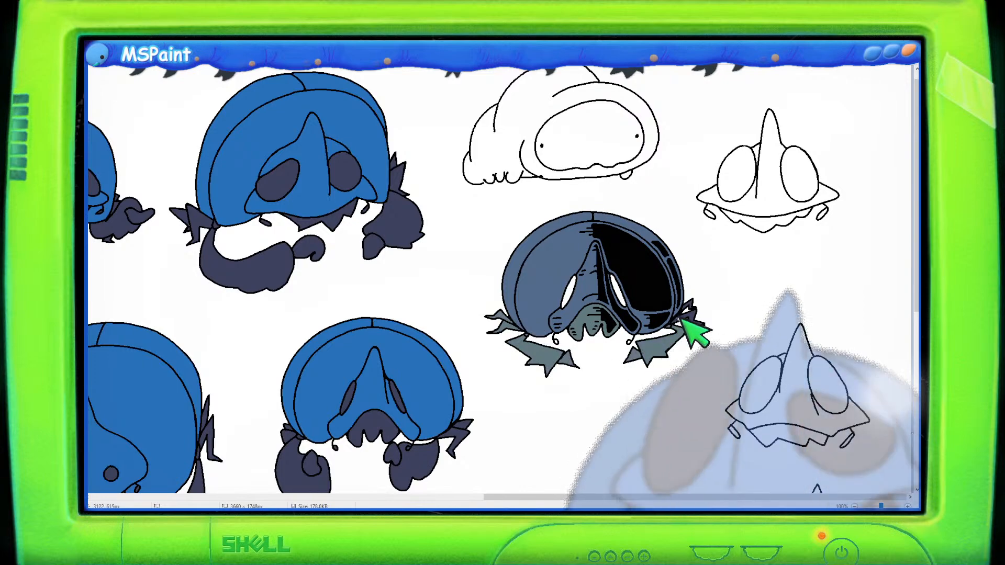
- Undo the last fill and fill both eye holes of the small dark-blue creature with the dark navy colour
{"action": "scroll", "coordinate": [449, 341], "scroll_direction": "down", "scroll_amount": 3}
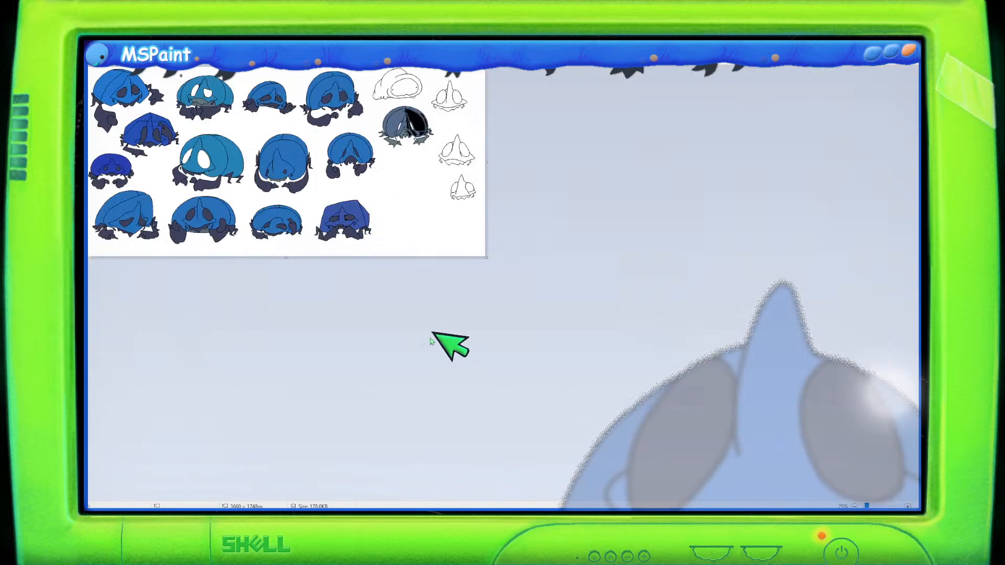
{"action": "scroll", "coordinate": [324, 314], "scroll_direction": "up", "scroll_amount": 2}
{"action": "scroll", "coordinate": [293, 324], "scroll_direction": "up", "scroll_amount": 2}
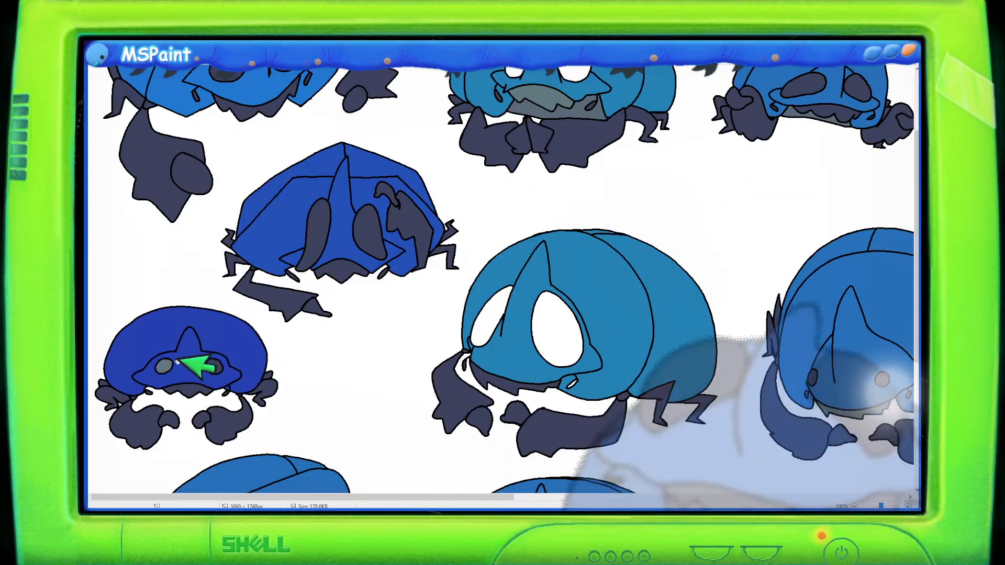
{"action": "key", "text": "ctrl+z"}
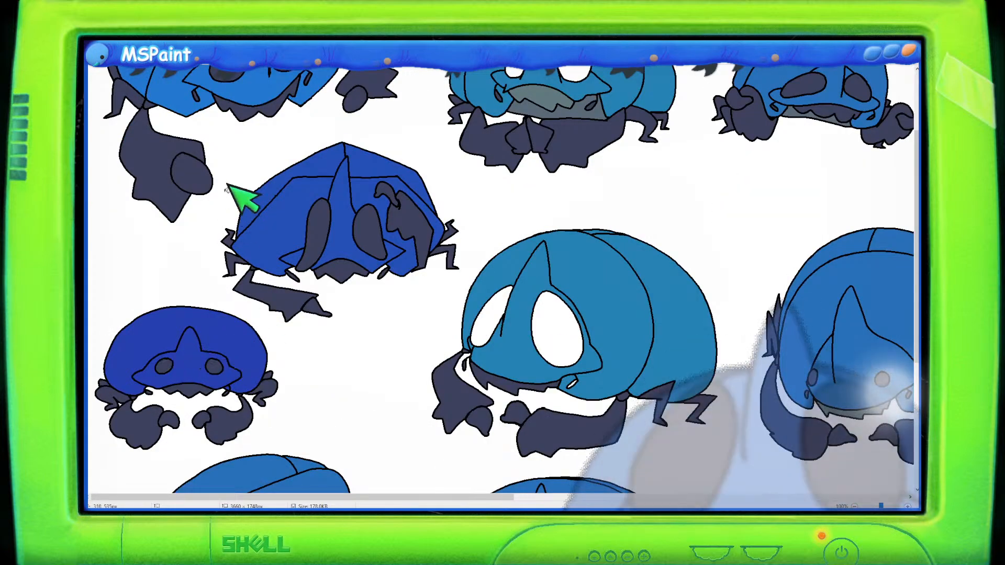
{"action": "left_click", "coordinate": [166, 365]}
{"action": "left_click", "coordinate": [202, 368]}
- Pan and zoom across the sheet to review the coloured creatures
{"action": "scroll", "coordinate": [225, 372], "scroll_direction": "down", "scroll_amount": 3}
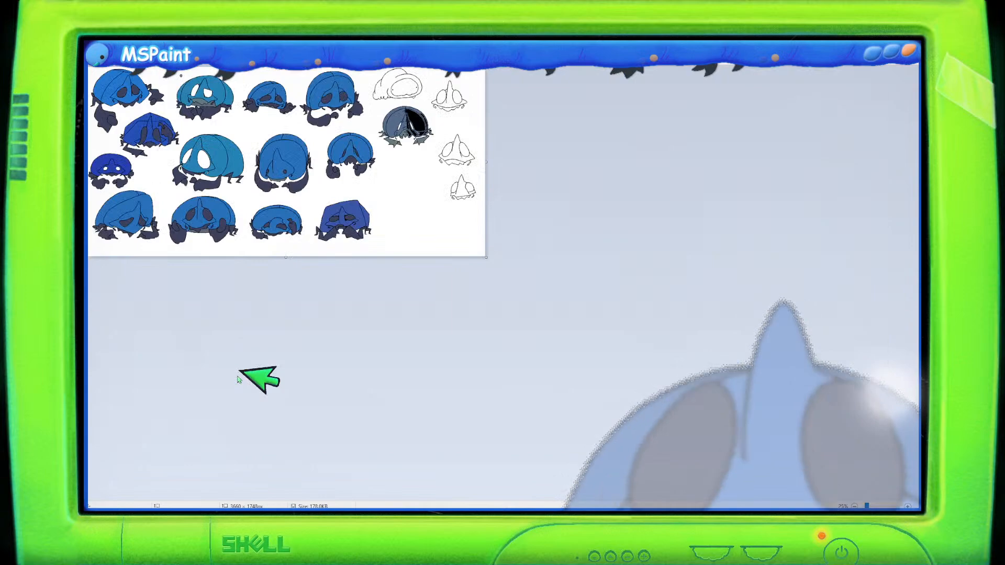
{"action": "scroll", "coordinate": [239, 372], "scroll_direction": "up", "scroll_amount": 2}
{"action": "scroll", "coordinate": [259, 376], "scroll_direction": "up", "scroll_amount": 1}
{"action": "scroll", "coordinate": [262, 377], "scroll_direction": "up", "scroll_amount": 1}
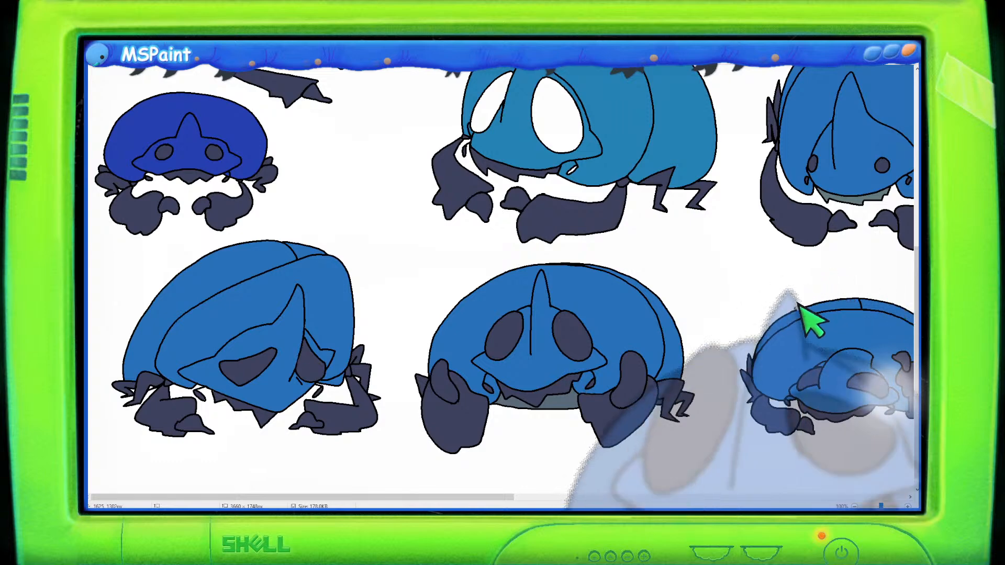
{"action": "left_click_drag", "start_coordinate": [509, 496], "coordinate": [403, 497]}
{"action": "scroll", "coordinate": [387, 450], "scroll_direction": "up", "scroll_amount": 3}
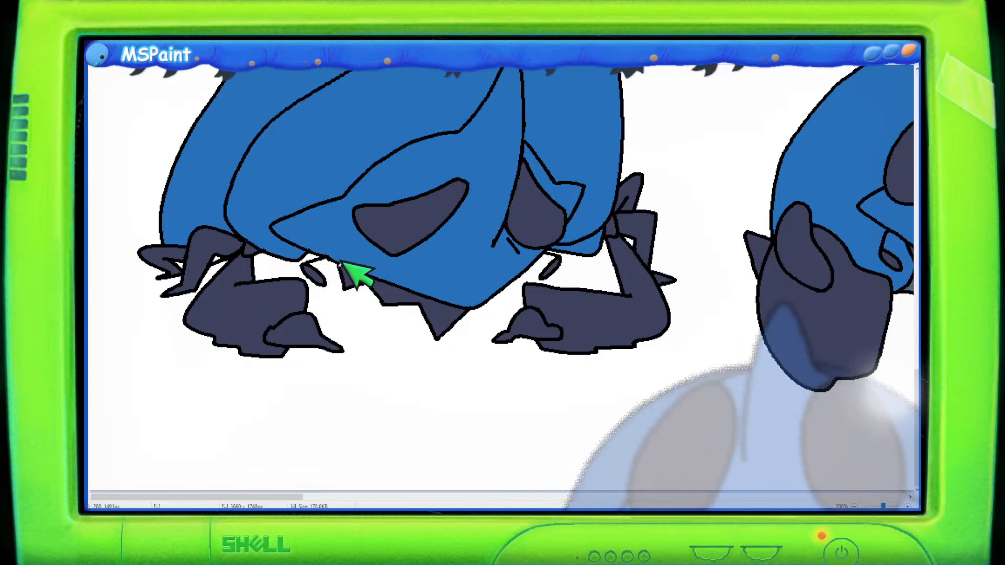
{"action": "scroll", "coordinate": [345, 236], "scroll_direction": "up", "scroll_amount": 2}
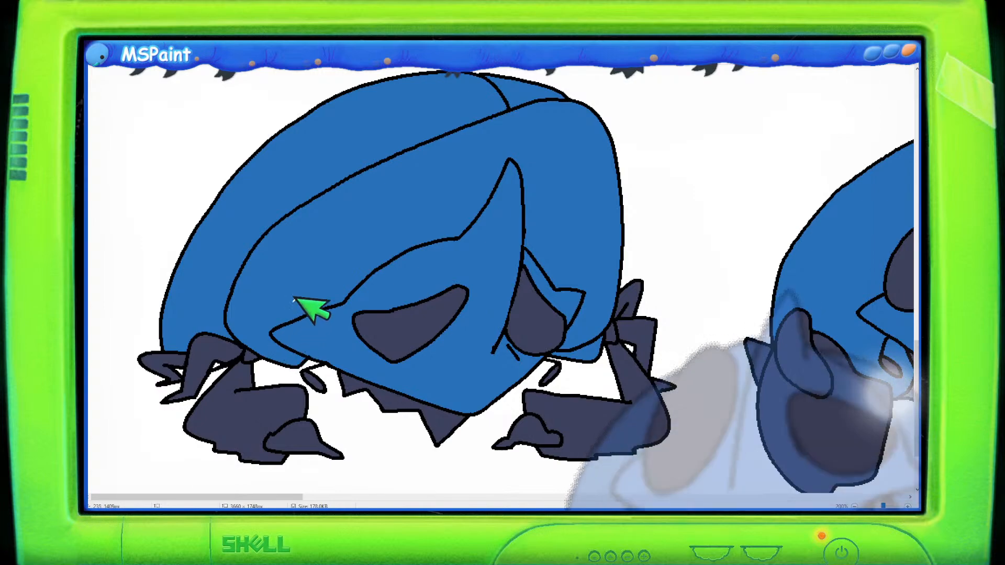
{"action": "scroll", "coordinate": [317, 288], "scroll_direction": "down", "scroll_amount": 1, "text": "ctrl"}
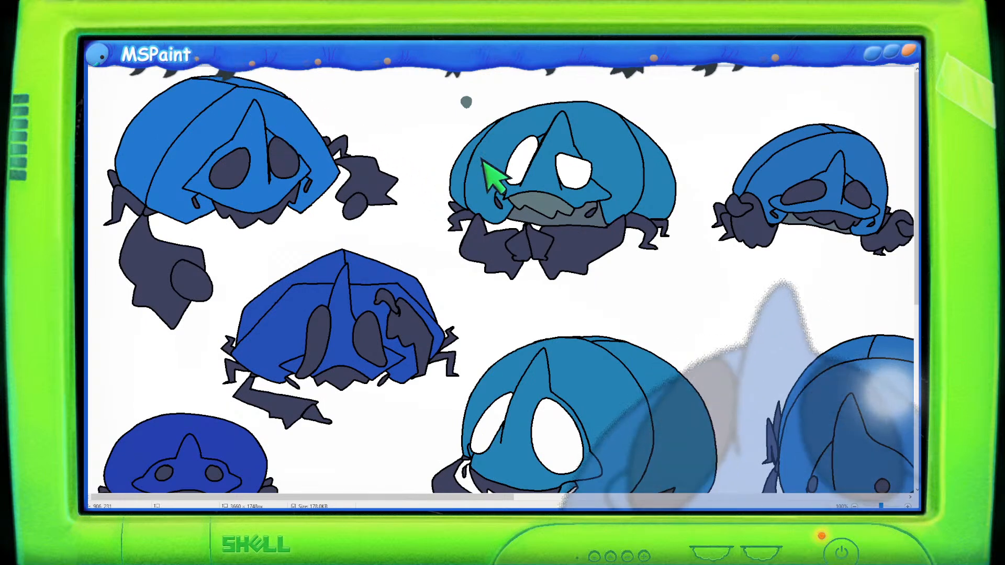
{"action": "scroll", "coordinate": [599, 209], "scroll_direction": "down", "scroll_amount": 5}
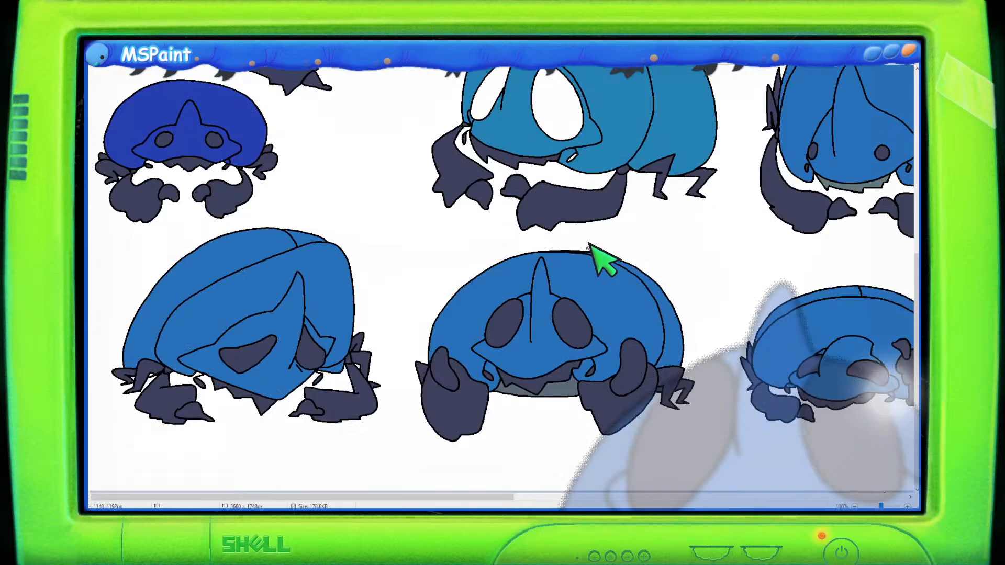
{"action": "left_click_drag", "start_coordinate": [492, 495], "coordinate": [795, 491]}
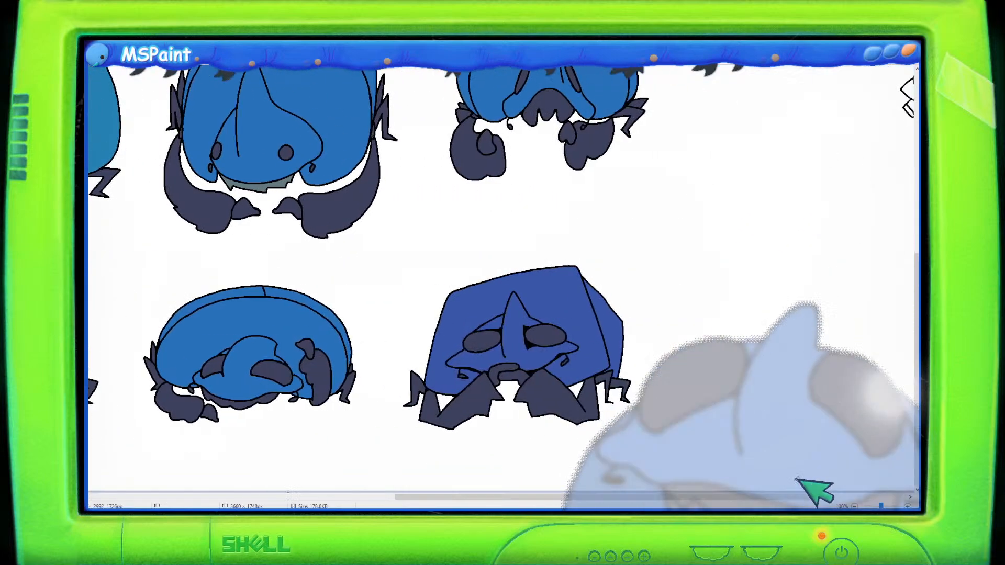
{"action": "scroll", "coordinate": [798, 466], "scroll_direction": "up", "scroll_amount": 6}
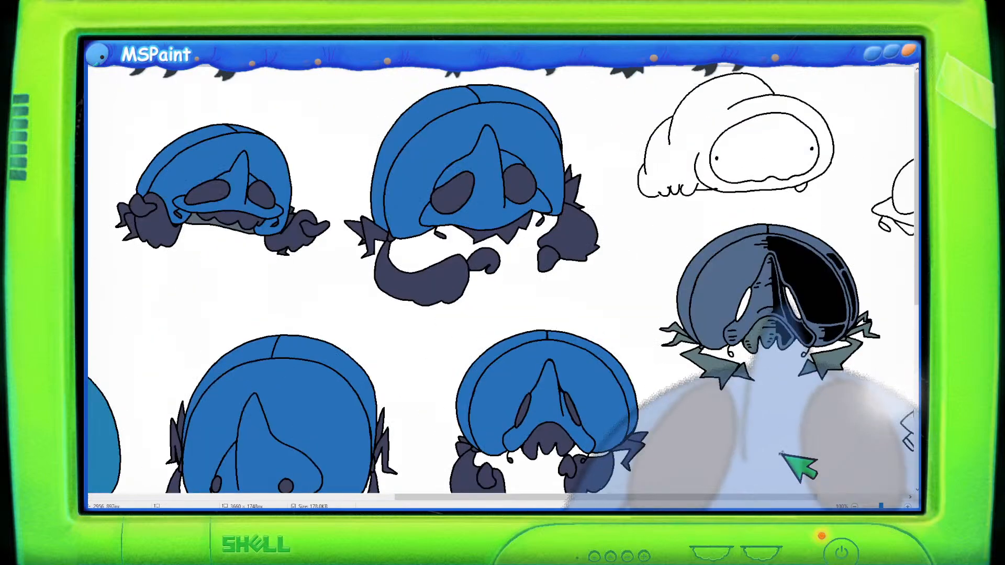
{"action": "left_click_drag", "start_coordinate": [749, 496], "coordinate": [346, 466]}
{"action": "left_click_drag", "start_coordinate": [426, 496], "coordinate": [423, 469]}
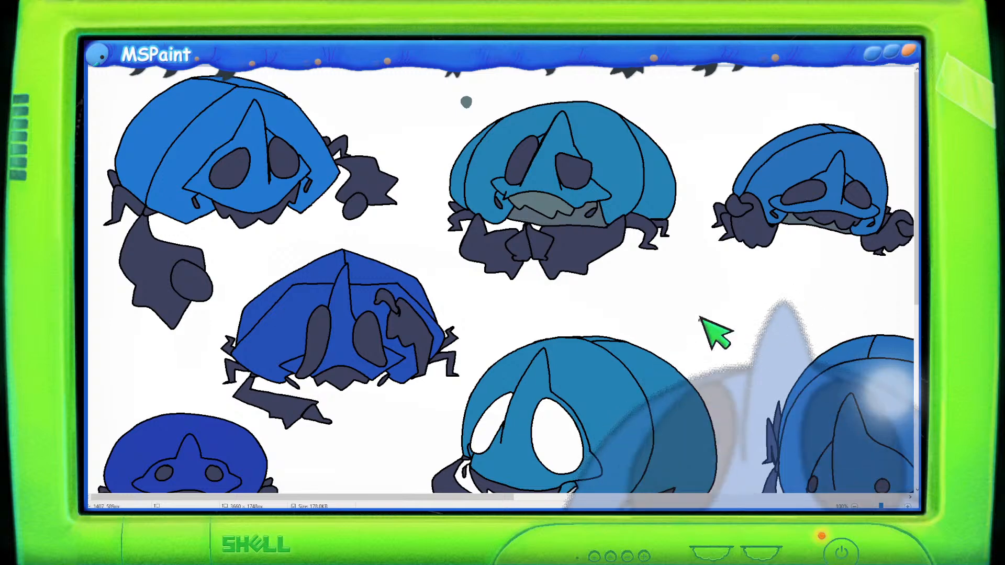
- Fill both large white eye holes of the light-blue creature with the dark navy colour
{"action": "scroll", "coordinate": [544, 479], "scroll_direction": "down", "scroll_amount": 3}
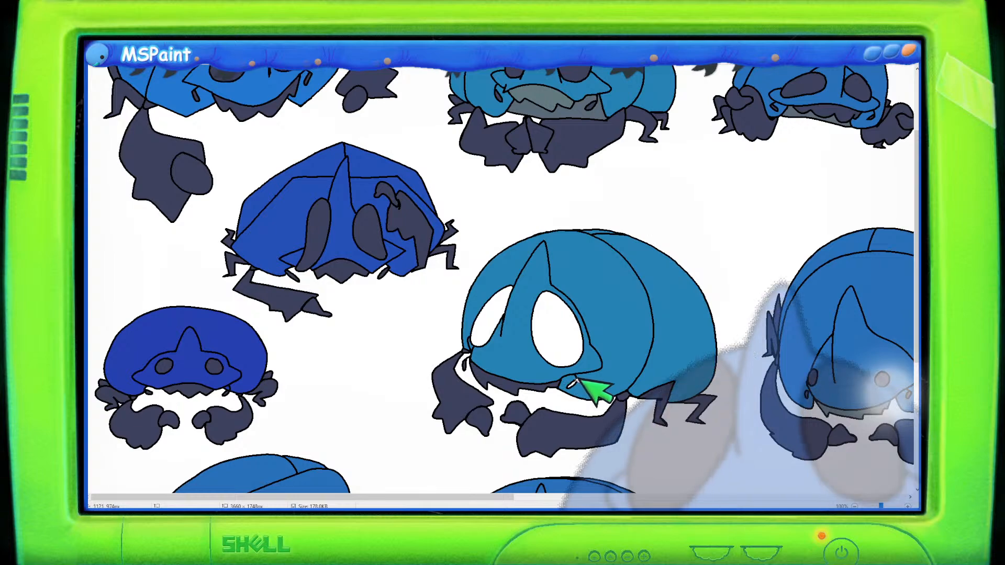
{"action": "left_click", "coordinate": [549, 334]}
{"action": "left_click", "coordinate": [499, 309]}
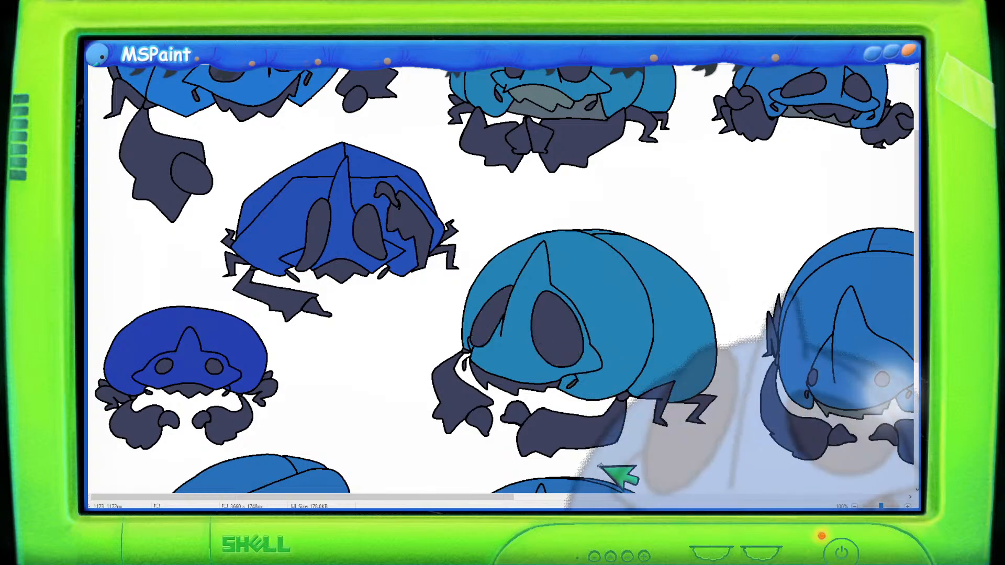
- Pan and zoom around the sheet to compare the creatures' darkened eyes
{"action": "left_click_drag", "start_coordinate": [532, 498], "coordinate": [834, 497]}
{"action": "scroll", "coordinate": [769, 443], "scroll_direction": "down", "scroll_amount": 3}
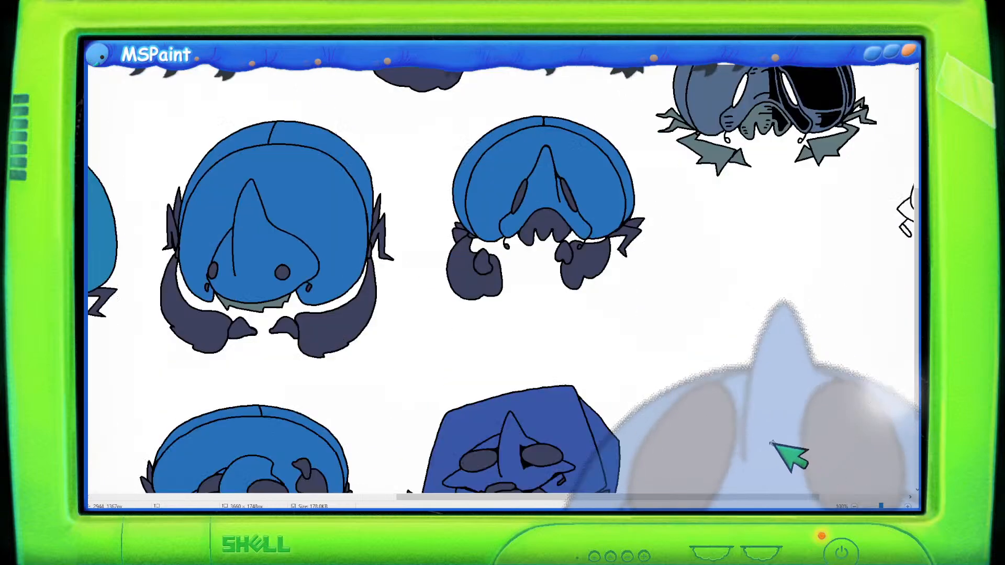
{"action": "scroll", "coordinate": [770, 442], "scroll_direction": "down", "scroll_amount": 3}
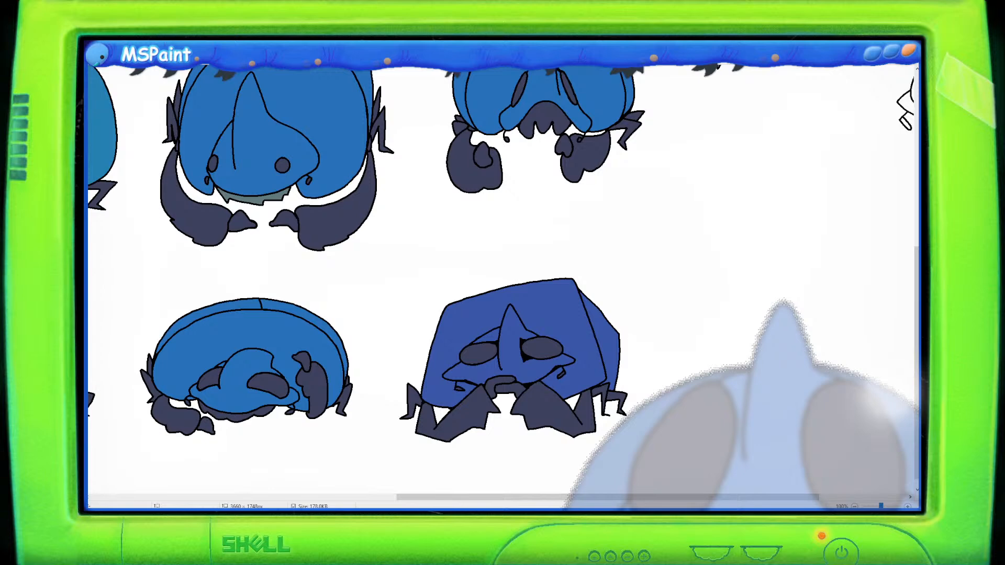
{"action": "scroll", "coordinate": [740, 281], "scroll_direction": "down", "scroll_amount": 1}
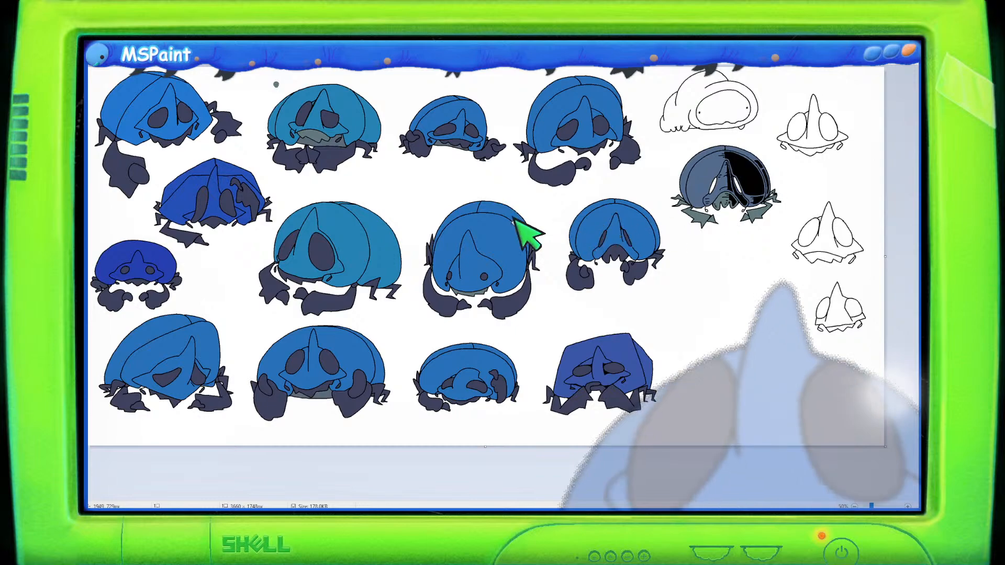
{"action": "scroll", "coordinate": [168, 275], "scroll_direction": "up", "scroll_amount": 3}
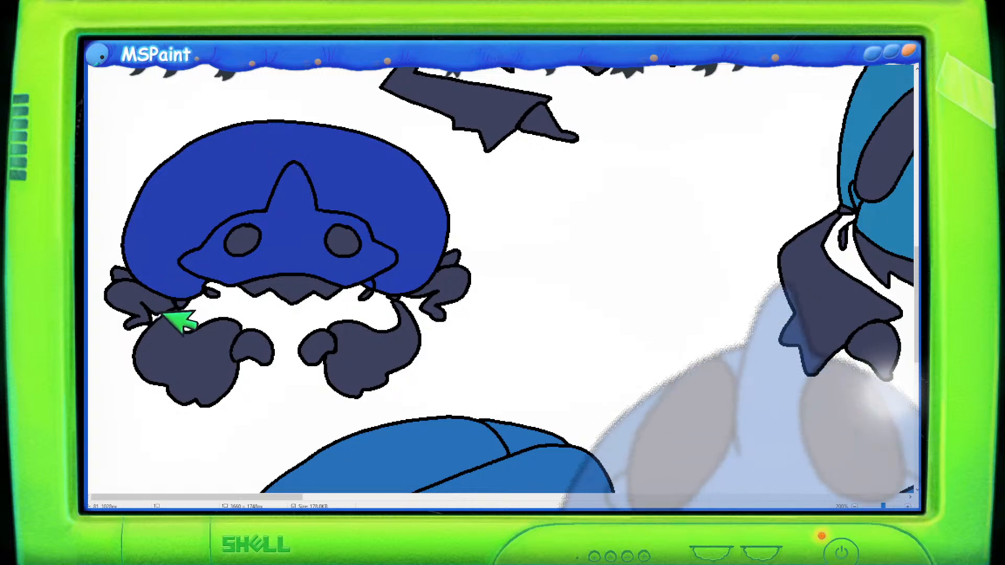
{"action": "scroll", "coordinate": [455, 186], "scroll_direction": "down", "scroll_amount": 4}
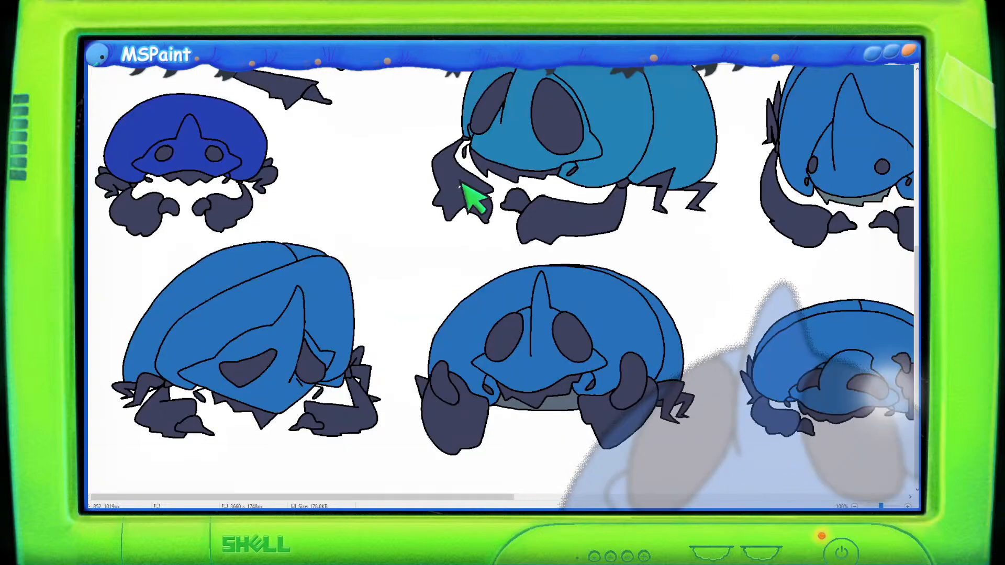
{"action": "scroll", "coordinate": [568, 205], "scroll_direction": "up", "scroll_amount": 2}
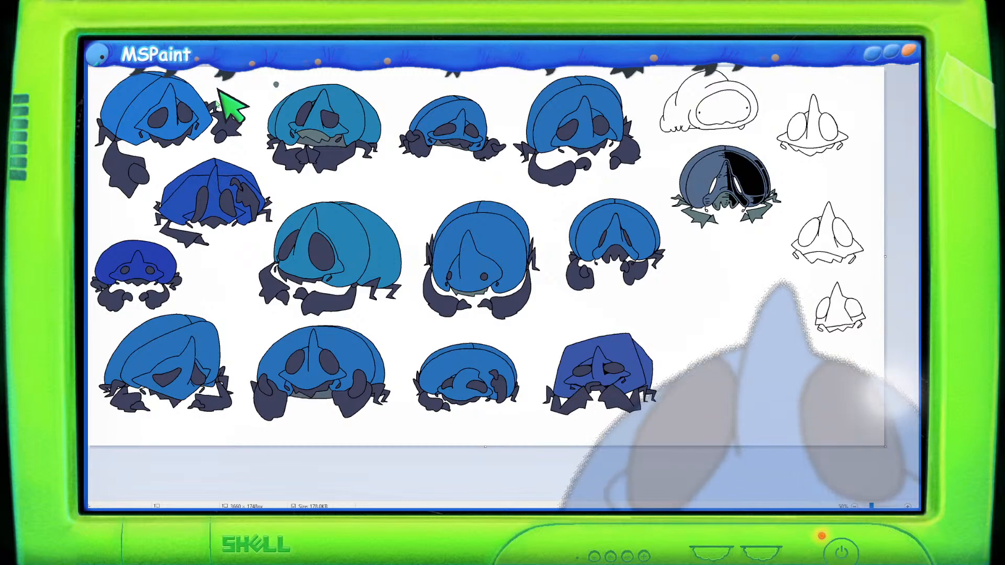
{"action": "scroll", "coordinate": [583, 272], "scroll_direction": "up", "scroll_amount": 2}
{"action": "scroll", "coordinate": [581, 282], "scroll_direction": "down", "scroll_amount": 3}
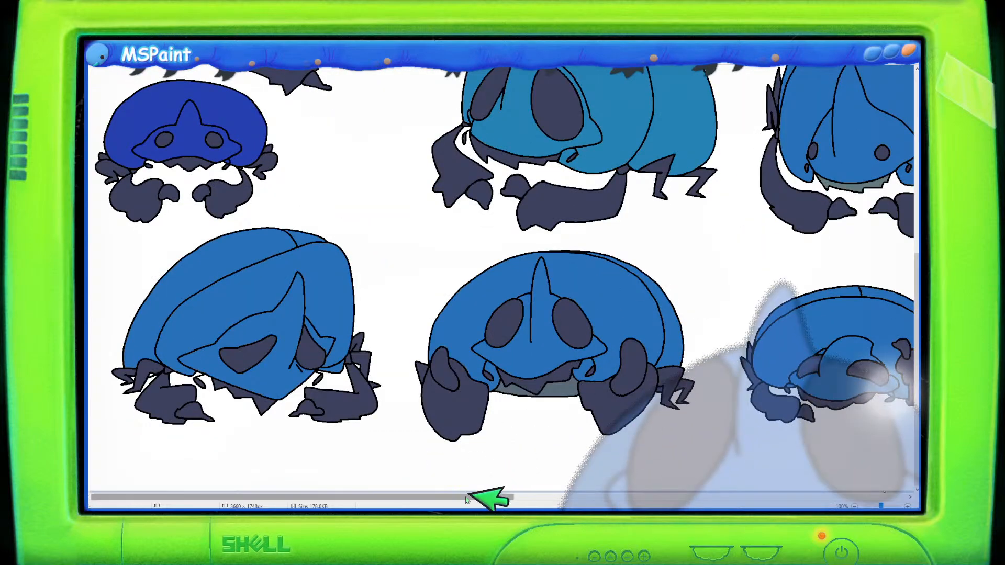
- Try sketching two open-mouth jaw shapes in the empty area beside the outline creatures, then select and delete them
{"action": "left_click_drag", "start_coordinate": [482, 497], "coordinate": [915, 500]}
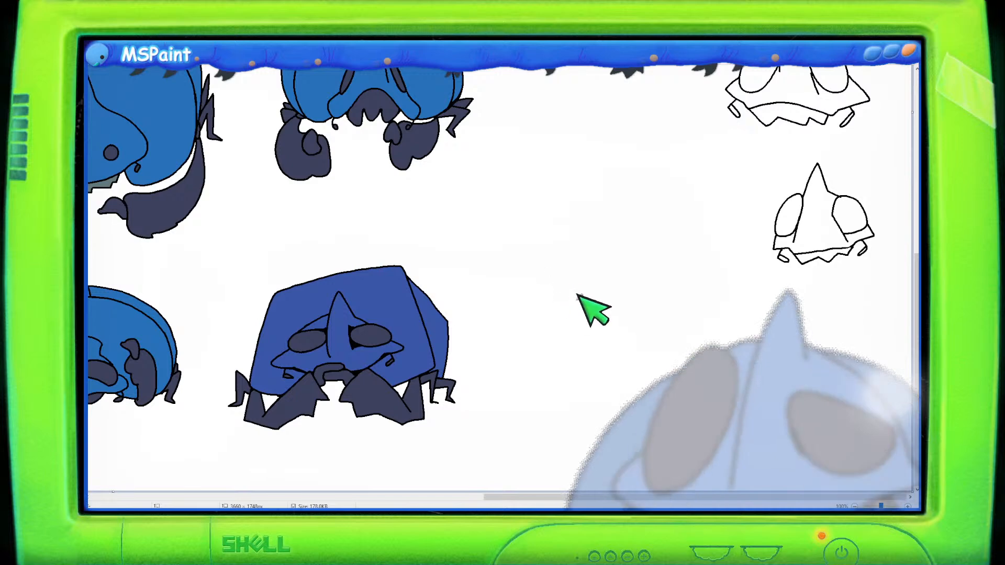
{"action": "mouse_move", "coordinate": [543, 299]}
{"action": "left_mouse_down"}
{"action": "mouse_move", "coordinate": [619, 300]}
{"action": "mouse_move", "coordinate": [621, 286]}
{"action": "mouse_move", "coordinate": [660, 296]}
{"action": "mouse_move", "coordinate": [671, 312]}
{"action": "mouse_move", "coordinate": [676, 298]}
{"action": "mouse_move", "coordinate": [722, 299]}
{"action": "left_mouse_up"}
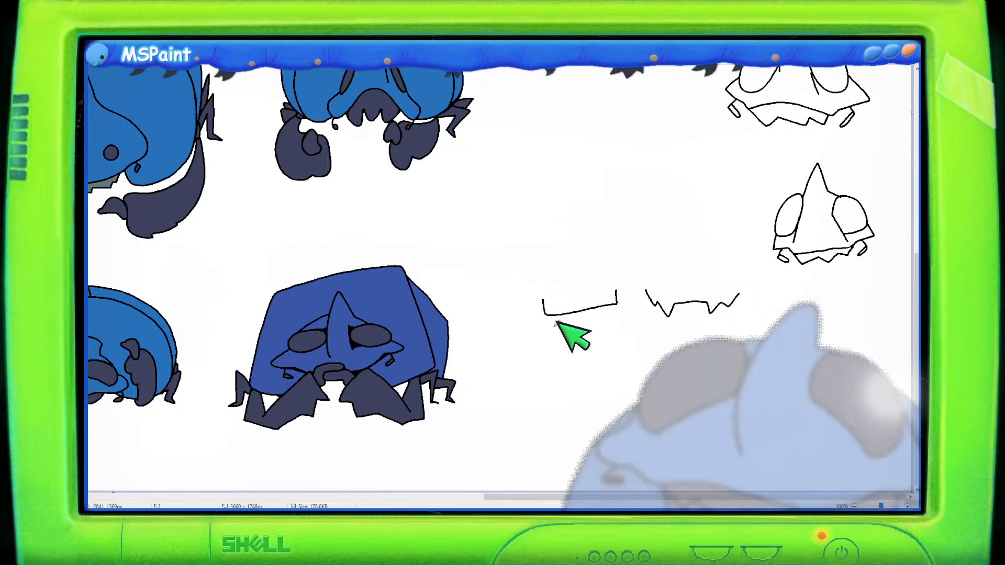
{"action": "left_click_drag", "start_coordinate": [554, 329], "coordinate": [608, 319]}
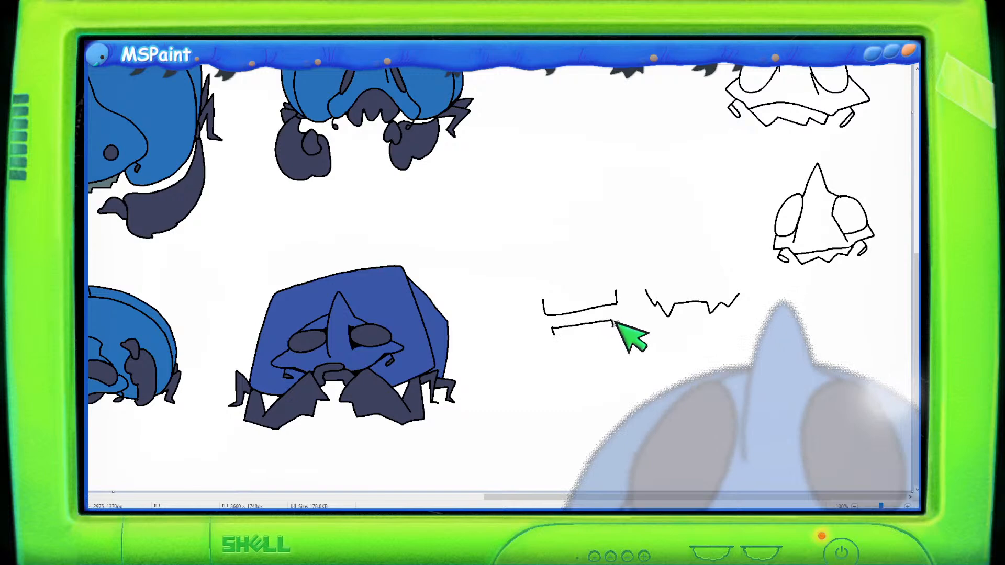
{"action": "mouse_move", "coordinate": [534, 300]}
{"action": "left_mouse_down"}
{"action": "mouse_move", "coordinate": [589, 287]}
{"action": "mouse_move", "coordinate": [538, 295]}
{"action": "mouse_move", "coordinate": [589, 350]}
{"action": "mouse_move", "coordinate": [619, 278]}
{"action": "left_mouse_up"}
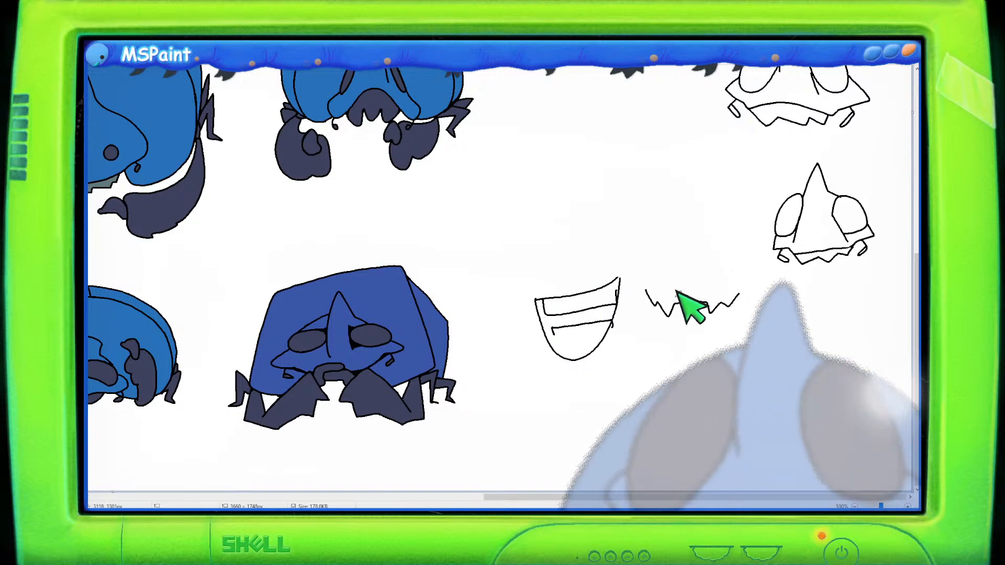
{"action": "mouse_move", "coordinate": [666, 327]}
{"action": "left_mouse_down"}
{"action": "mouse_move", "coordinate": [725, 330]}
{"action": "mouse_move", "coordinate": [735, 320]}
{"action": "left_mouse_up"}
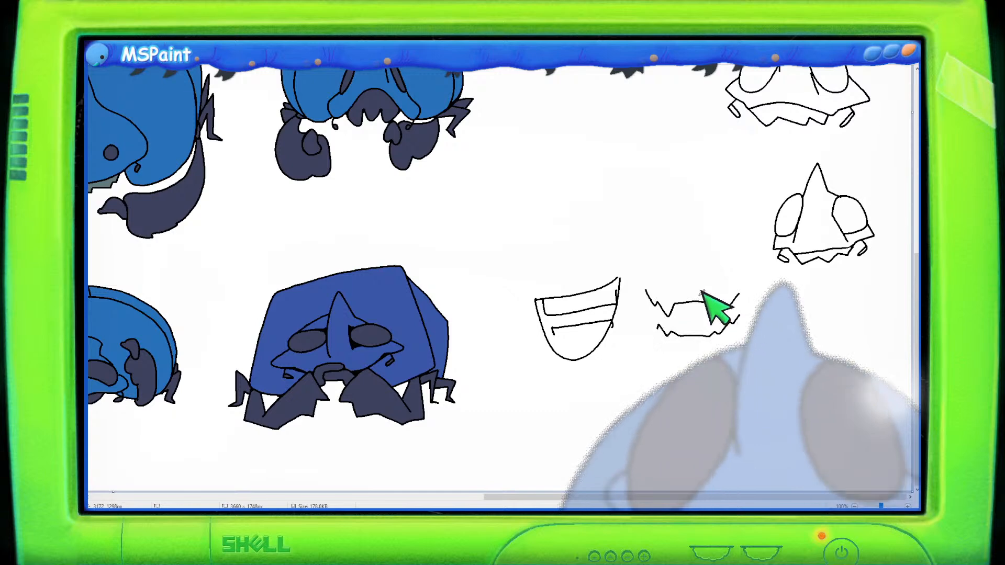
{"action": "left_click_drag", "start_coordinate": [701, 292], "coordinate": [738, 296]}
{"action": "mouse_move", "coordinate": [682, 355]}
{"action": "left_mouse_down"}
{"action": "mouse_move", "coordinate": [733, 315]}
{"action": "mouse_move", "coordinate": [733, 280]}
{"action": "mouse_move", "coordinate": [652, 273]}
{"action": "left_mouse_up"}
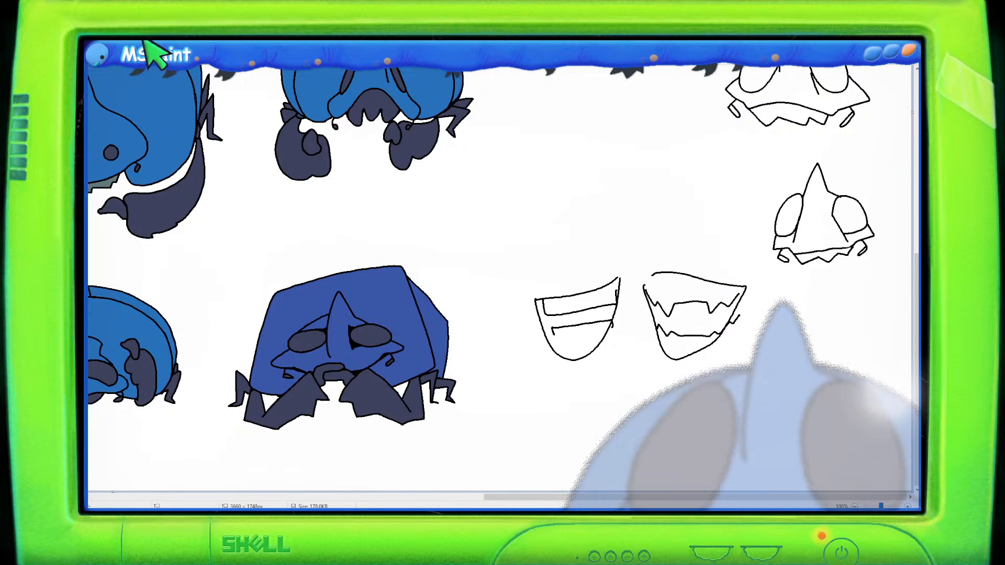
{"action": "mouse_move", "coordinate": [511, 221]}
{"action": "left_mouse_down"}
{"action": "mouse_move", "coordinate": [778, 394]}
{"action": "mouse_move", "coordinate": [764, 386]}
{"action": "left_mouse_up"}
{"action": "key", "text": "Delete"}
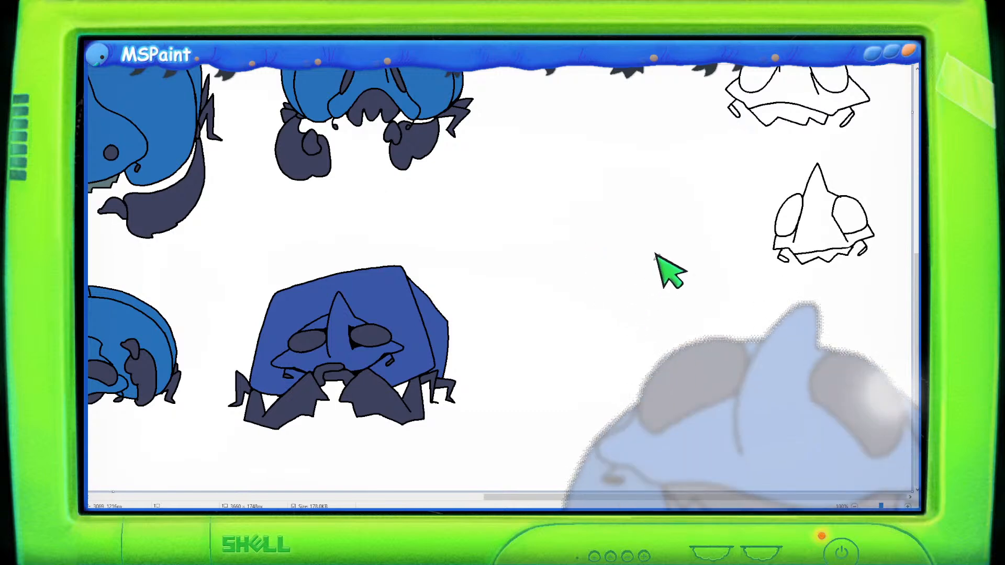
- Sketch a pair of tall oval eye shapes in the empty area beside the outline creatures, undoing stray strokes
{"action": "scroll", "coordinate": [642, 254], "scroll_direction": "down", "scroll_amount": 2}
{"action": "scroll", "coordinate": [476, 250], "scroll_direction": "up", "scroll_amount": 1}
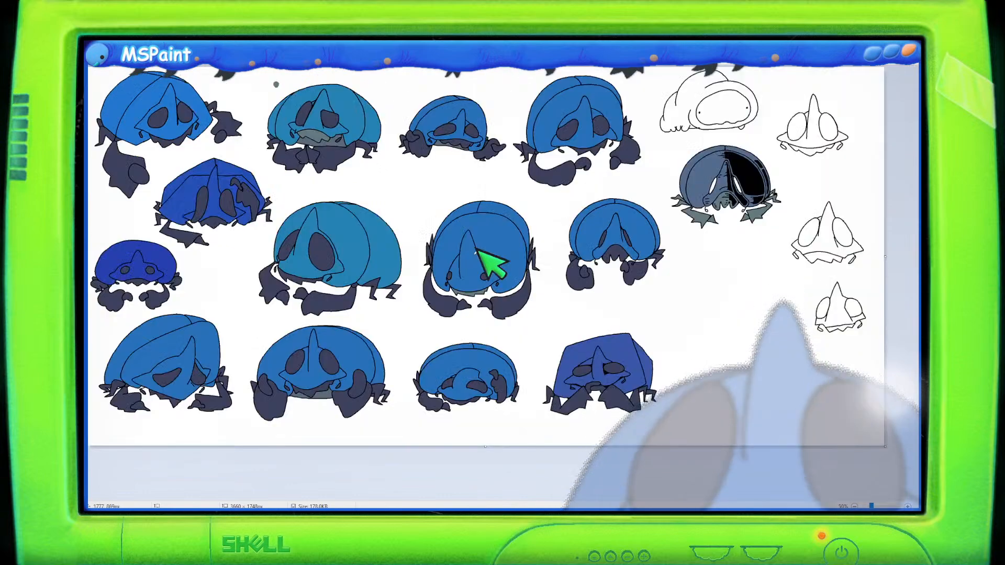
{"action": "scroll", "coordinate": [572, 332], "scroll_direction": "up", "scroll_amount": 1}
{"action": "scroll", "coordinate": [574, 332], "scroll_direction": "down", "scroll_amount": 5}
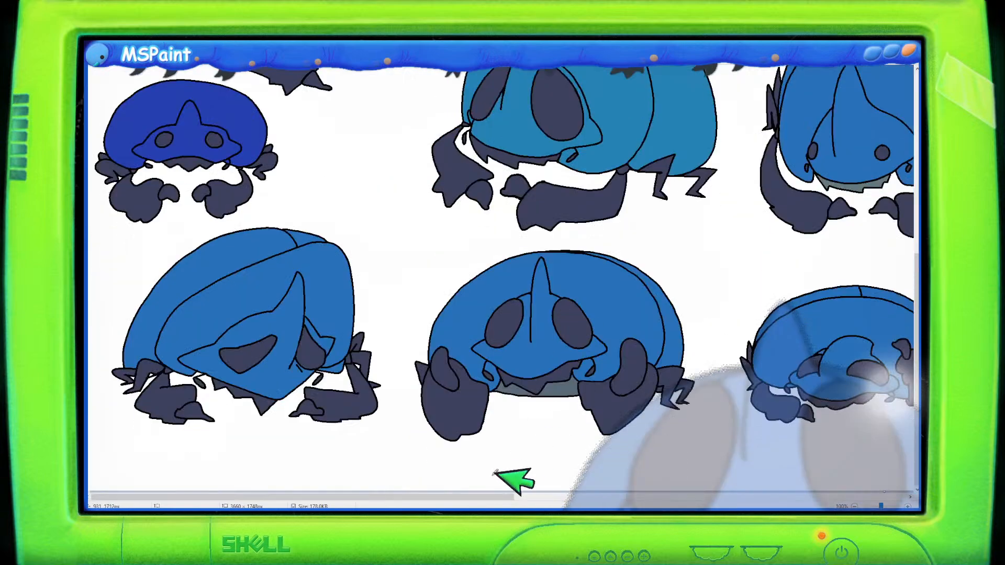
{"action": "left_click_drag", "start_coordinate": [493, 497], "coordinate": [889, 497]}
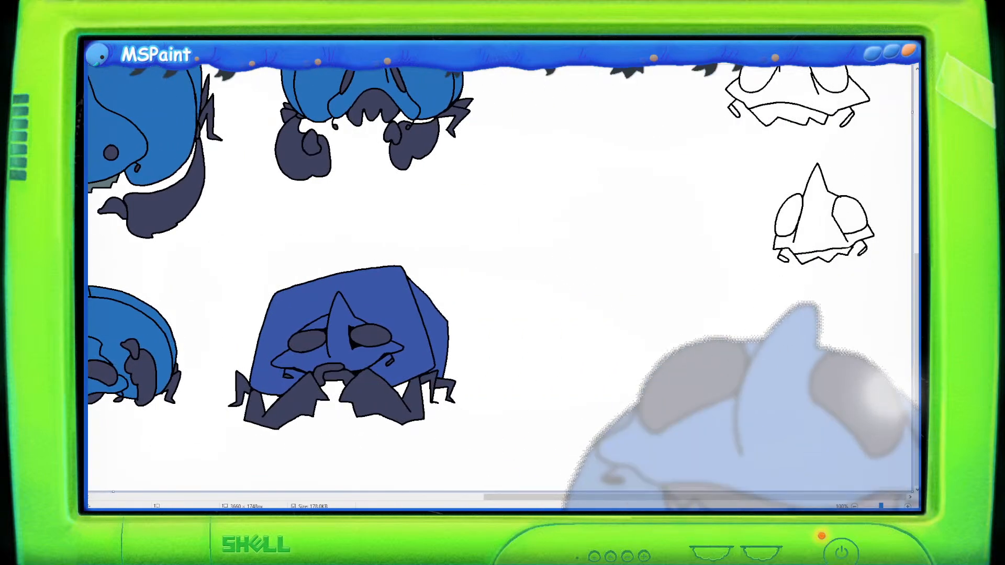
{"action": "mouse_move", "coordinate": [586, 299]}
{"action": "left_mouse_down"}
{"action": "mouse_move", "coordinate": [600, 235]}
{"action": "mouse_move", "coordinate": [566, 264]}
{"action": "mouse_move", "coordinate": [568, 316]}
{"action": "left_mouse_up"}
{"action": "key", "text": "ctrl+z"}
{"action": "mouse_move", "coordinate": [584, 273]}
{"action": "left_mouse_down"}
{"action": "mouse_move", "coordinate": [557, 333]}
{"action": "mouse_move", "coordinate": [590, 274]}
{"action": "mouse_move", "coordinate": [568, 284]}
{"action": "mouse_move", "coordinate": [578, 310]}
{"action": "mouse_move", "coordinate": [593, 271]}
{"action": "mouse_move", "coordinate": [609, 273]}
{"action": "mouse_move", "coordinate": [629, 334]}
{"action": "mouse_move", "coordinate": [639, 266]}
{"action": "left_mouse_up"}
{"action": "key", "text": "ctrl+z"}
{"action": "key", "text": "ctrl+z"}
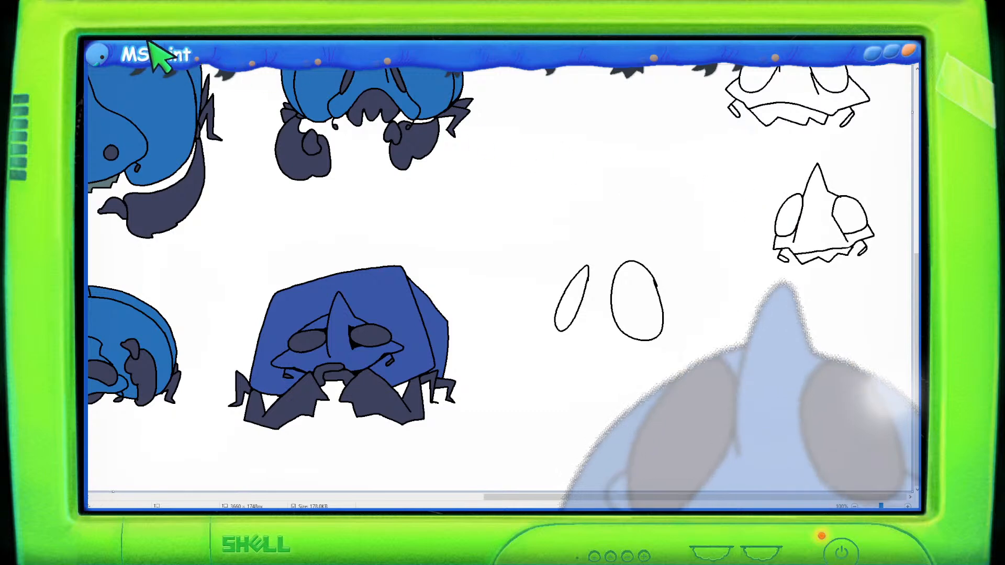
- Select the smallest outline creature and move it slightly up and to the right
{"action": "scroll", "coordinate": [504, 207], "scroll_direction": "up", "scroll_amount": 2}
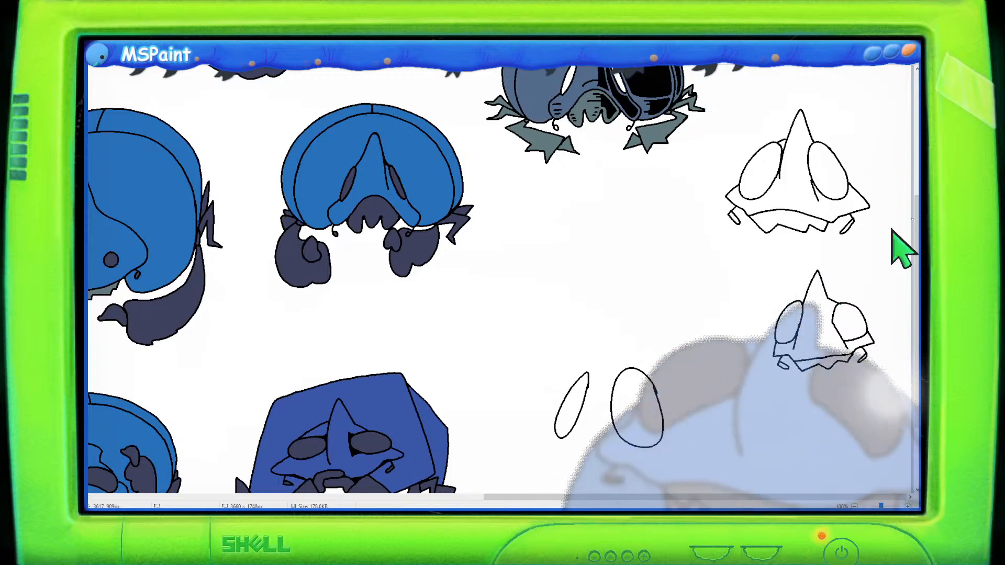
{"action": "left_click_drag", "start_coordinate": [739, 260], "coordinate": [894, 391]}
{"action": "scroll", "coordinate": [910, 403], "scroll_direction": "up", "scroll_amount": 3}
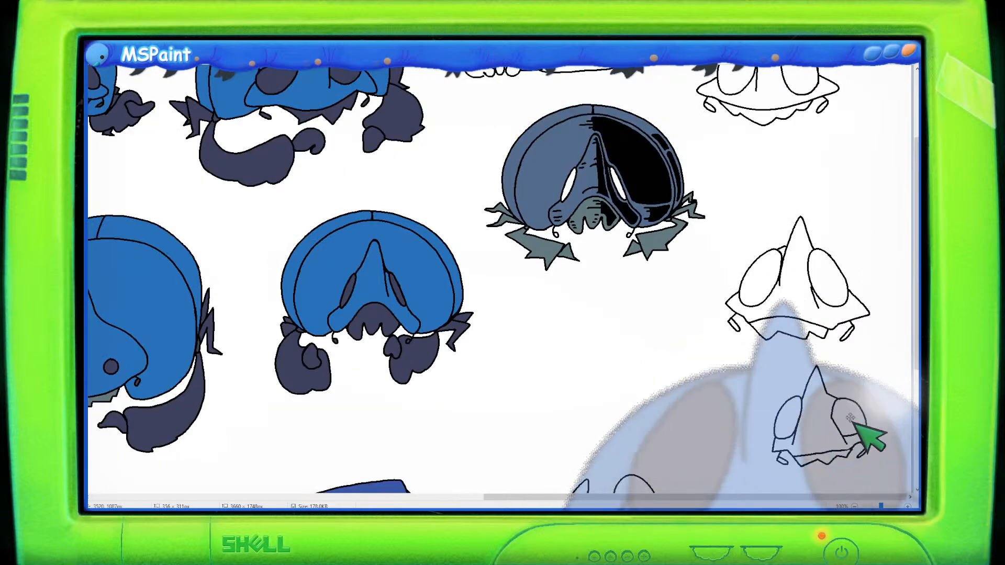
{"action": "mouse_move", "coordinate": [863, 433]}
{"action": "left_mouse_down"}
{"action": "mouse_move", "coordinate": [881, 191]}
{"action": "mouse_move", "coordinate": [894, 401]}
{"action": "left_mouse_up"}
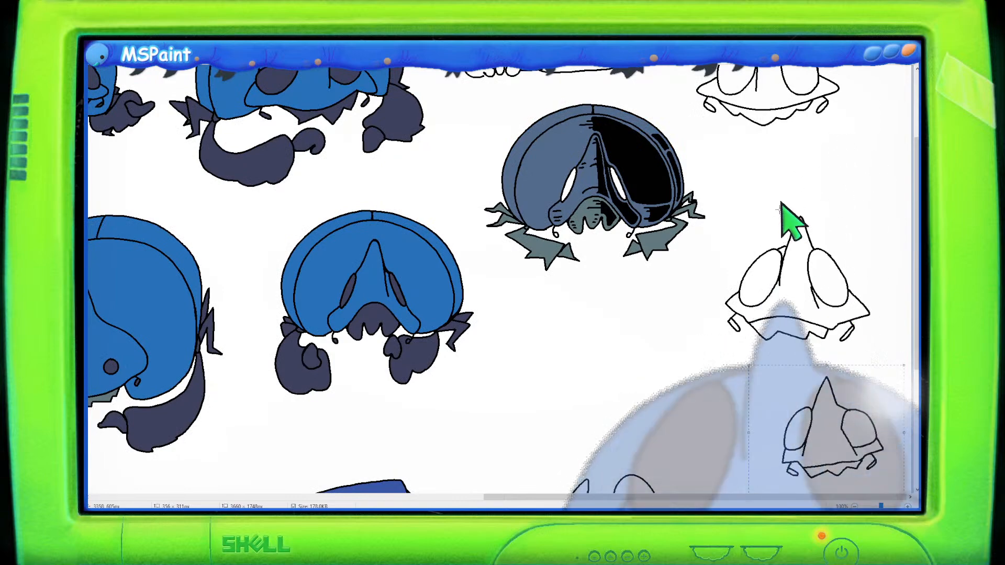
- Select the middle and smallest outline creatures in turn and move each upward, closer to the top one
{"action": "scroll", "coordinate": [790, 217], "scroll_direction": "down", "scroll_amount": 3}
{"action": "left_click_drag", "start_coordinate": [716, 95], "coordinate": [766, 171]}
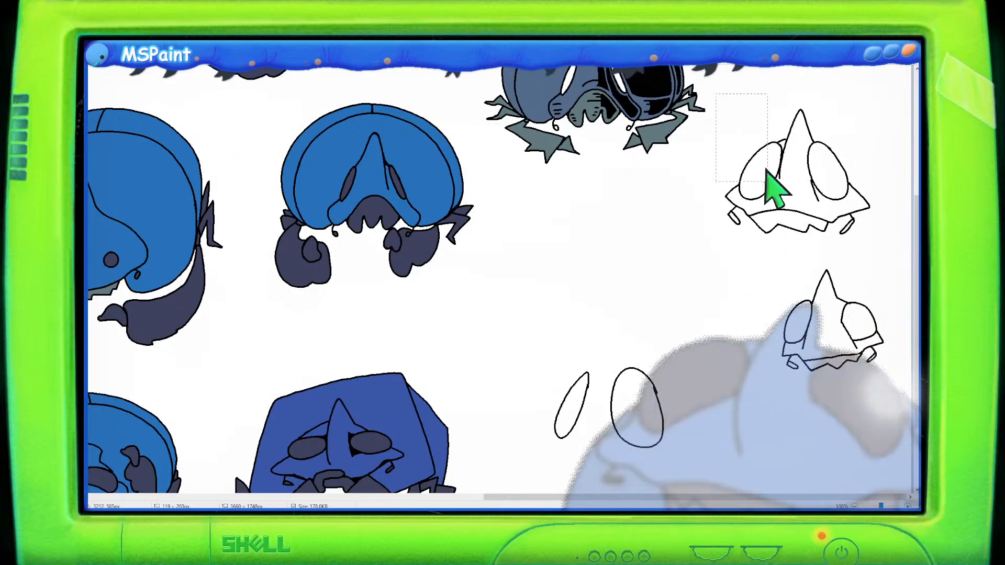
{"action": "scroll", "coordinate": [858, 369], "scroll_direction": "up", "scroll_amount": 3}
{"action": "left_click_drag", "start_coordinate": [852, 366], "coordinate": [863, 299]}
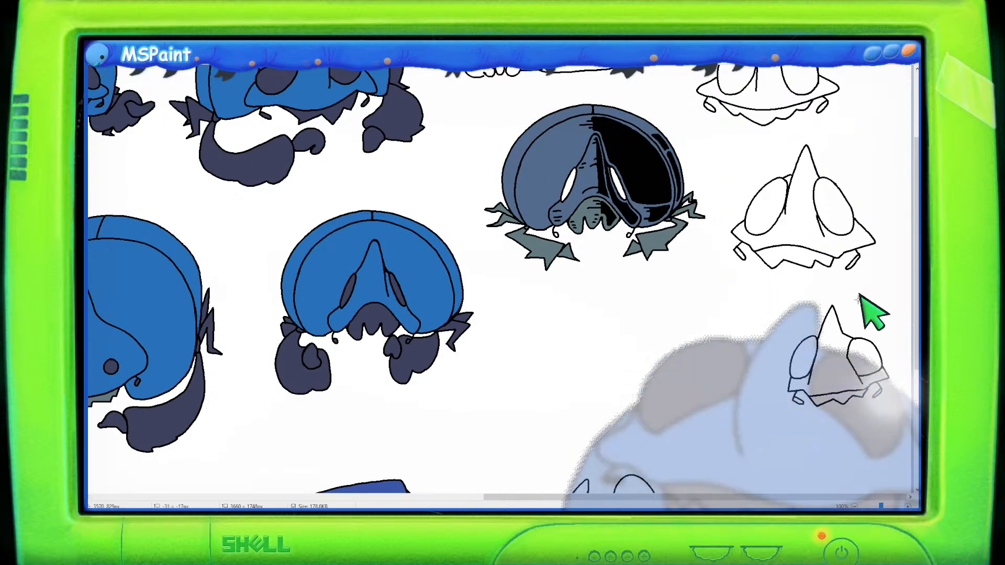
{"action": "mouse_move", "coordinate": [872, 306]}
{"action": "left_mouse_down"}
{"action": "mouse_move", "coordinate": [784, 329]}
{"action": "mouse_move", "coordinate": [771, 425]}
{"action": "left_mouse_up"}
{"action": "left_click_drag", "start_coordinate": [916, 362], "coordinate": [877, 299]}
{"action": "left_click_drag", "start_coordinate": [853, 347], "coordinate": [855, 324]}
- Lasso the column of outline creatures and shift it upward on the sheet
{"action": "scroll", "coordinate": [745, 298], "scroll_direction": "up", "scroll_amount": 3}
{"action": "mouse_move", "coordinate": [876, 226]}
{"action": "left_mouse_down"}
{"action": "mouse_move", "coordinate": [870, 175]}
{"action": "mouse_move", "coordinate": [767, 81]}
{"action": "mouse_move", "coordinate": [715, 115]}
{"action": "mouse_move", "coordinate": [687, 169]}
{"action": "mouse_move", "coordinate": [723, 301]}
{"action": "mouse_move", "coordinate": [714, 349]}
{"action": "mouse_move", "coordinate": [743, 460]}
{"action": "left_mouse_up"}
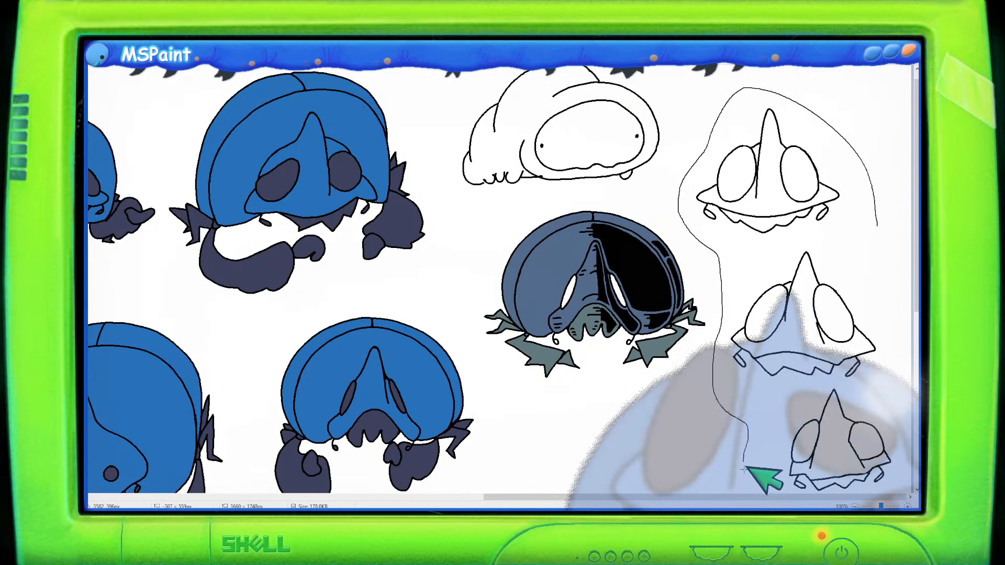
{"action": "mouse_move", "coordinate": [915, 387]}
{"action": "left_mouse_down"}
{"action": "mouse_move", "coordinate": [896, 278]}
{"action": "mouse_move", "coordinate": [864, 217]}
{"action": "left_mouse_up"}
{"action": "left_click_drag", "start_coordinate": [829, 249], "coordinate": [819, 212]}
{"action": "scroll", "coordinate": [617, 337], "scroll_direction": "down", "scroll_amount": 6}
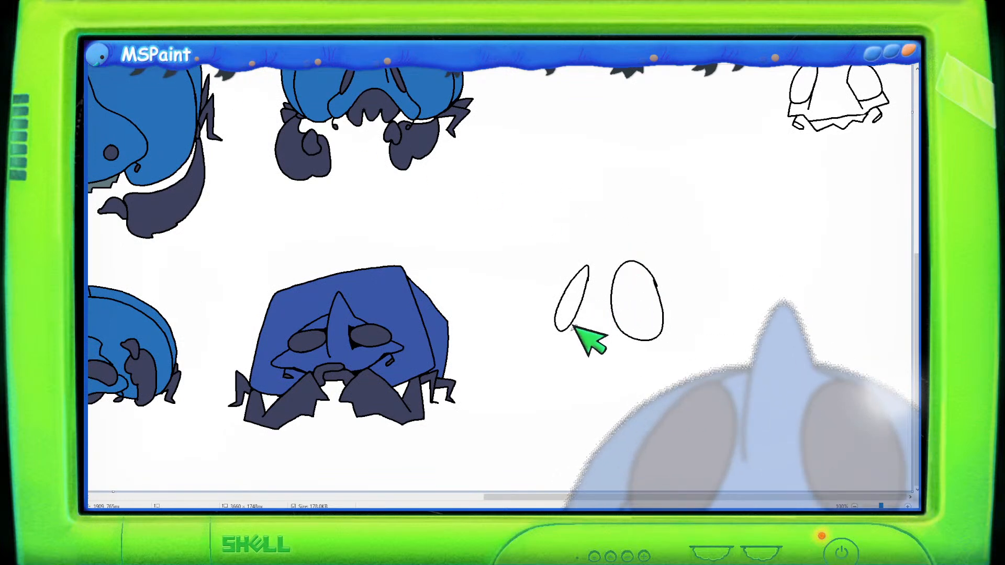
- Draw a pointed head cone between the two tall eye ovals, undoing stray strokes
{"action": "mouse_move", "coordinate": [570, 335]}
{"action": "left_mouse_down"}
{"action": "mouse_move", "coordinate": [611, 240]}
{"action": "mouse_move", "coordinate": [633, 219]}
{"action": "mouse_move", "coordinate": [640, 251]}
{"action": "mouse_move", "coordinate": [627, 209]}
{"action": "mouse_move", "coordinate": [599, 252]}
{"action": "mouse_move", "coordinate": [574, 346]}
{"action": "left_mouse_up"}
{"action": "key", "text": "ctrl+z"}
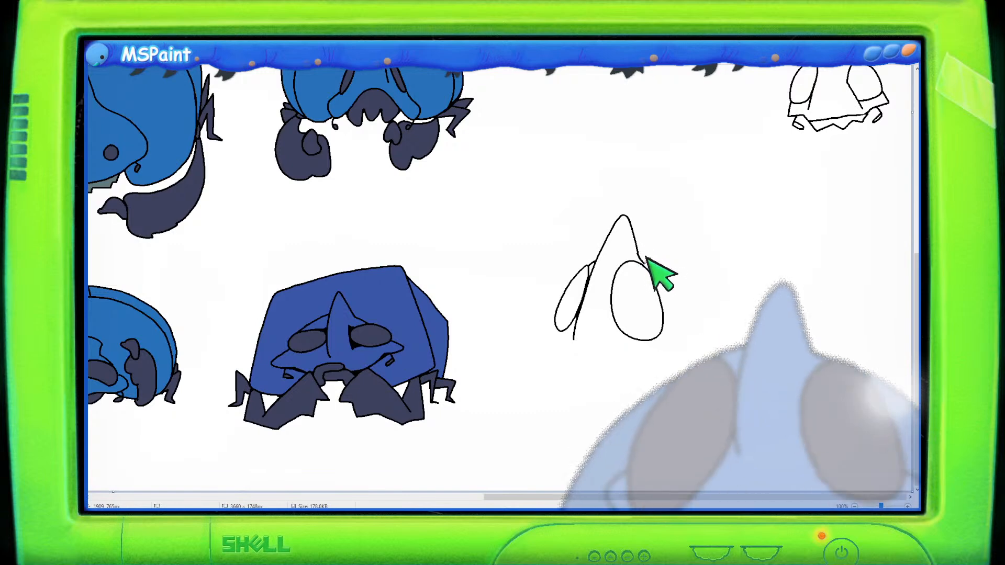
{"action": "mouse_move", "coordinate": [555, 321]}
{"action": "left_mouse_down"}
{"action": "mouse_move", "coordinate": [546, 326]}
{"action": "mouse_move", "coordinate": [556, 334]}
{"action": "mouse_move", "coordinate": [544, 325]}
{"action": "mouse_move", "coordinate": [565, 352]}
{"action": "left_mouse_up"}
{"action": "key", "text": "ctrl+z"}
- Sketch a rounded body base around the bottom of the head, undoing failed attempts
{"action": "key", "text": "ctrl+z"}
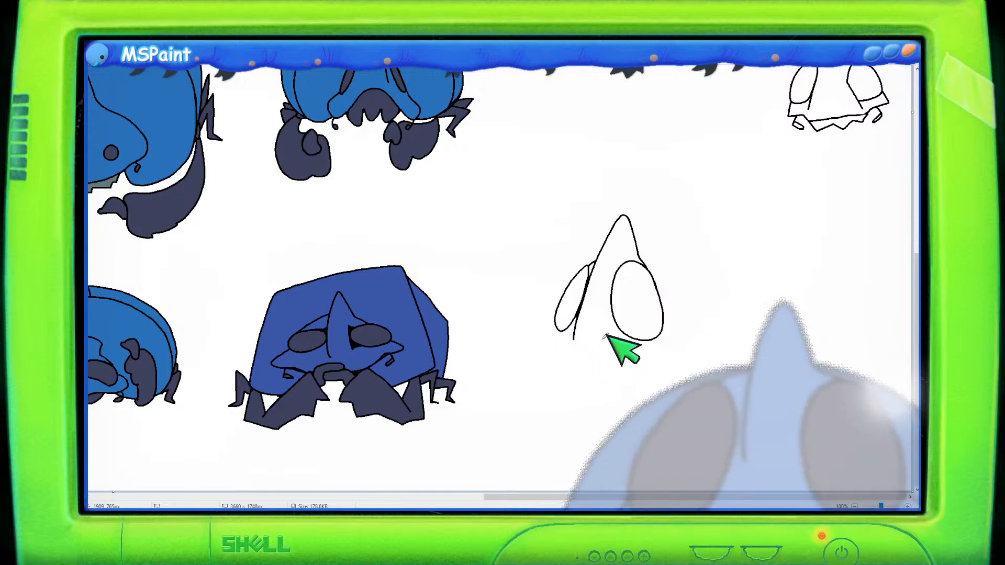
{"action": "mouse_move", "coordinate": [561, 349]}
{"action": "left_mouse_down"}
{"action": "mouse_move", "coordinate": [621, 352]}
{"action": "mouse_move", "coordinate": [633, 364]}
{"action": "mouse_move", "coordinate": [565, 350]}
{"action": "mouse_move", "coordinate": [579, 362]}
{"action": "mouse_move", "coordinate": [669, 354]}
{"action": "left_mouse_up"}
{"action": "key", "text": "ctrl+z"}
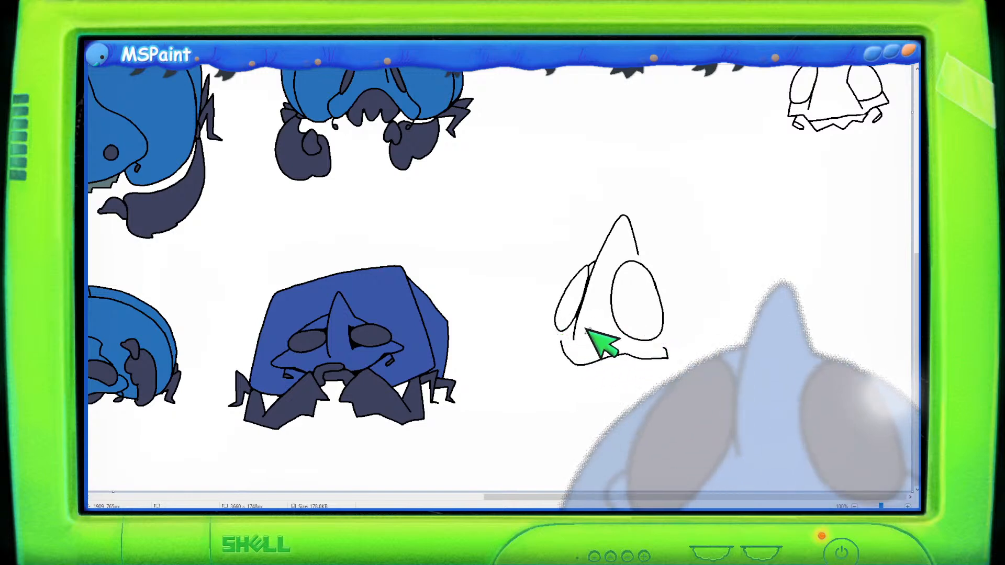
{"action": "key", "text": "ctrl+z"}
{"action": "mouse_move", "coordinate": [562, 351]}
{"action": "left_mouse_down"}
{"action": "mouse_move", "coordinate": [666, 352]}
{"action": "mouse_move", "coordinate": [676, 327]}
{"action": "left_mouse_up"}
{"action": "key", "text": "ctrl+z"}
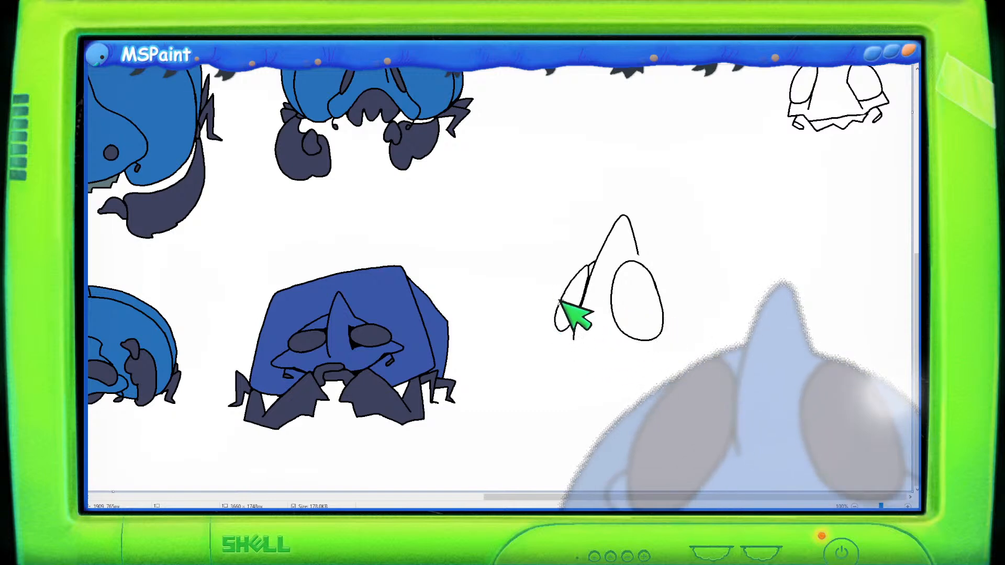
{"action": "mouse_move", "coordinate": [559, 303]}
{"action": "left_mouse_down"}
{"action": "mouse_move", "coordinate": [563, 342]}
{"action": "mouse_move", "coordinate": [605, 358]}
{"action": "mouse_move", "coordinate": [680, 346]}
{"action": "mouse_move", "coordinate": [686, 337]}
{"action": "mouse_move", "coordinate": [675, 313]}
{"action": "left_mouse_up"}
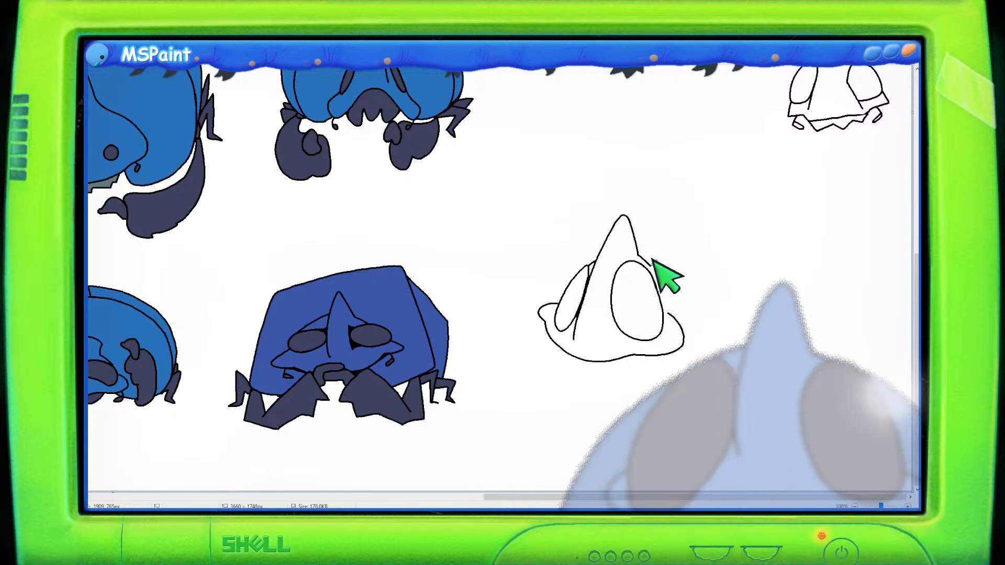
- Erase the two eye ovals and redraw them to fit the new head shape
{"action": "left_click_drag", "start_coordinate": [652, 260], "coordinate": [664, 281]}
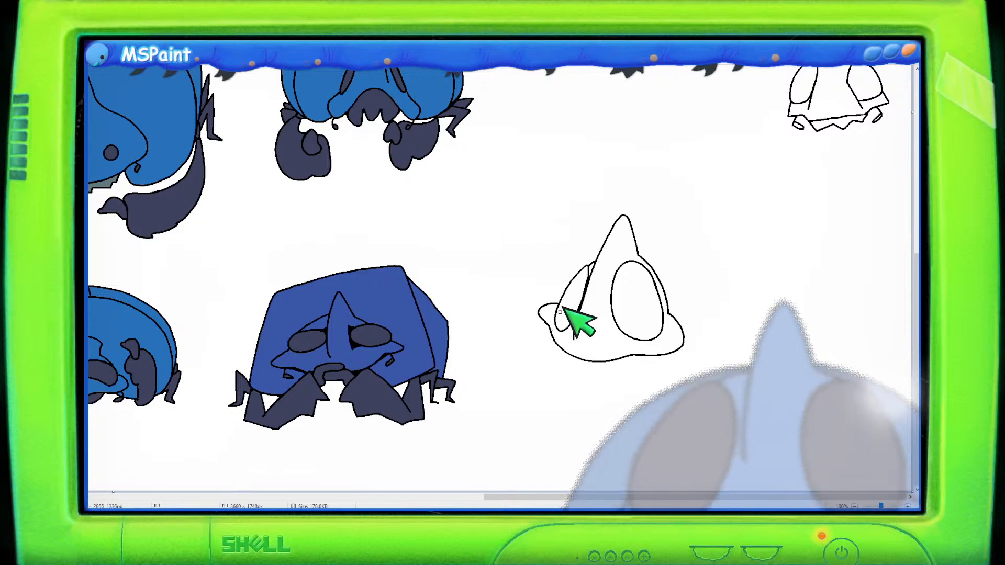
{"action": "mouse_move", "coordinate": [563, 305]}
{"action": "left_mouse_down"}
{"action": "mouse_move", "coordinate": [587, 264]}
{"action": "mouse_move", "coordinate": [577, 299]}
{"action": "mouse_move", "coordinate": [590, 214]}
{"action": "mouse_move", "coordinate": [615, 281]}
{"action": "mouse_move", "coordinate": [625, 260]}
{"action": "mouse_move", "coordinate": [650, 271]}
{"action": "mouse_move", "coordinate": [662, 315]}
{"action": "mouse_move", "coordinate": [658, 328]}
{"action": "mouse_move", "coordinate": [638, 329]}
{"action": "mouse_move", "coordinate": [611, 280]}
{"action": "mouse_move", "coordinate": [659, 295]}
{"action": "left_mouse_up"}
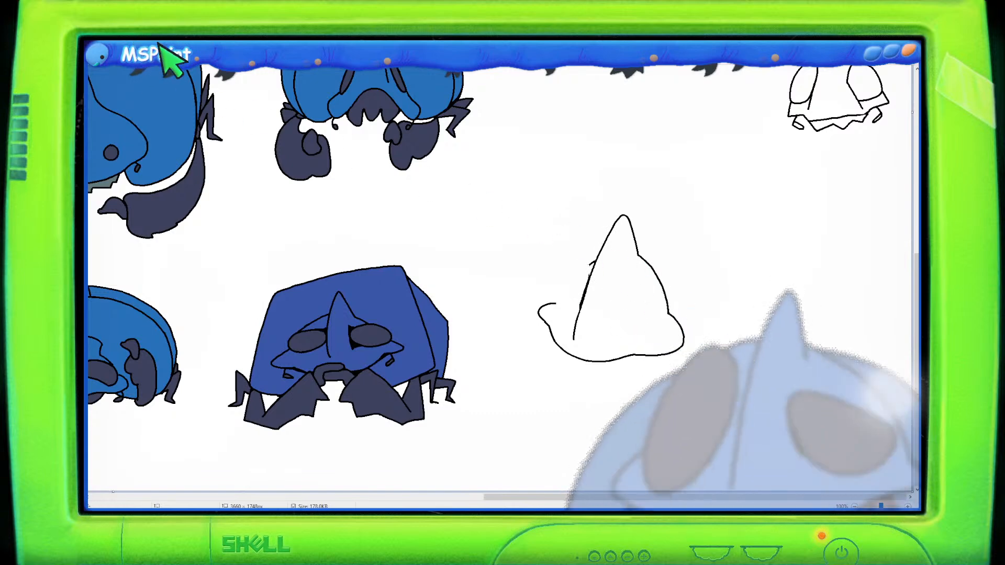
{"action": "mouse_move", "coordinate": [657, 269]}
{"action": "left_mouse_down"}
{"action": "mouse_move", "coordinate": [616, 295]}
{"action": "mouse_move", "coordinate": [629, 337]}
{"action": "left_mouse_up"}
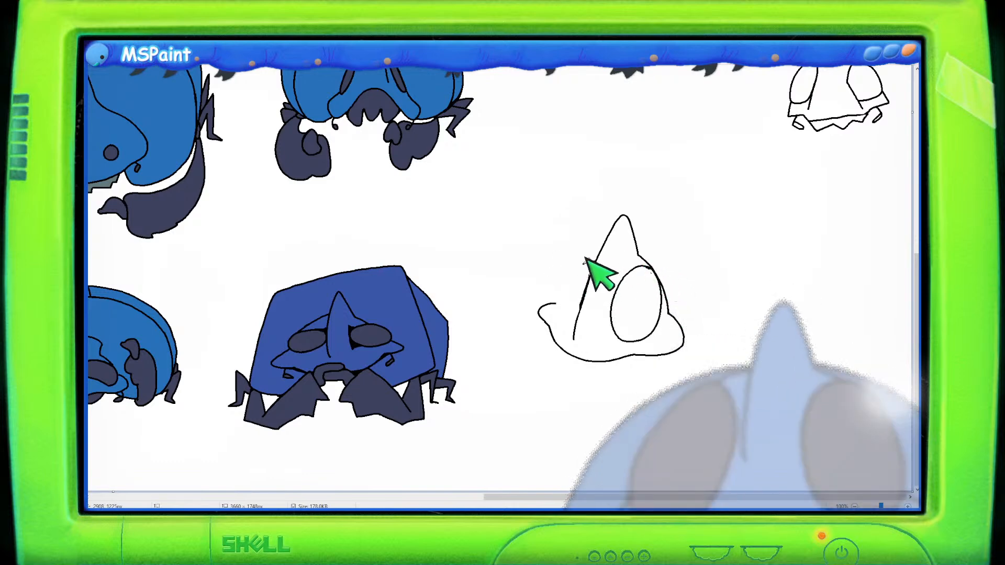
{"action": "left_click_drag", "start_coordinate": [584, 258], "coordinate": [554, 312]}
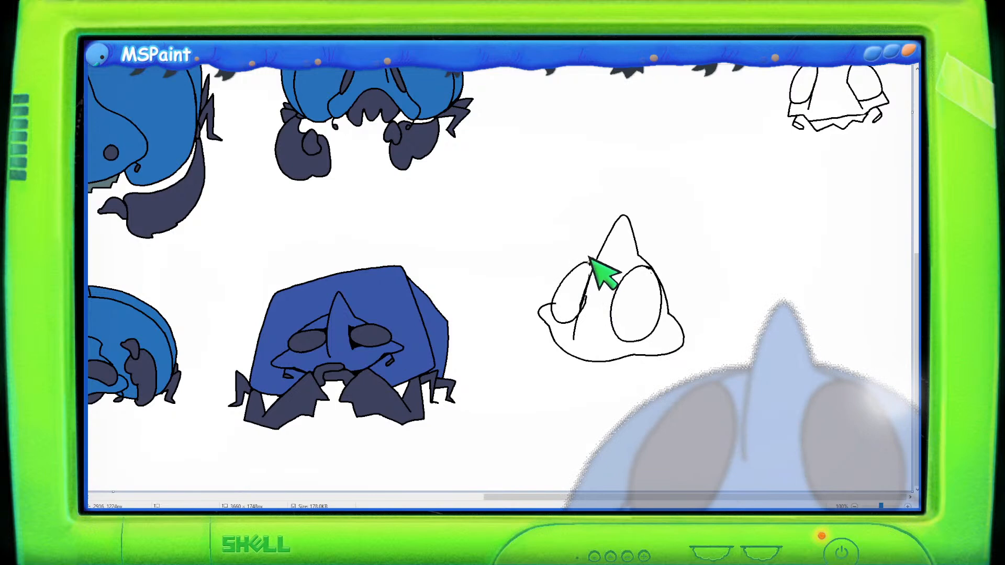
{"action": "key", "text": "ctrl+z"}
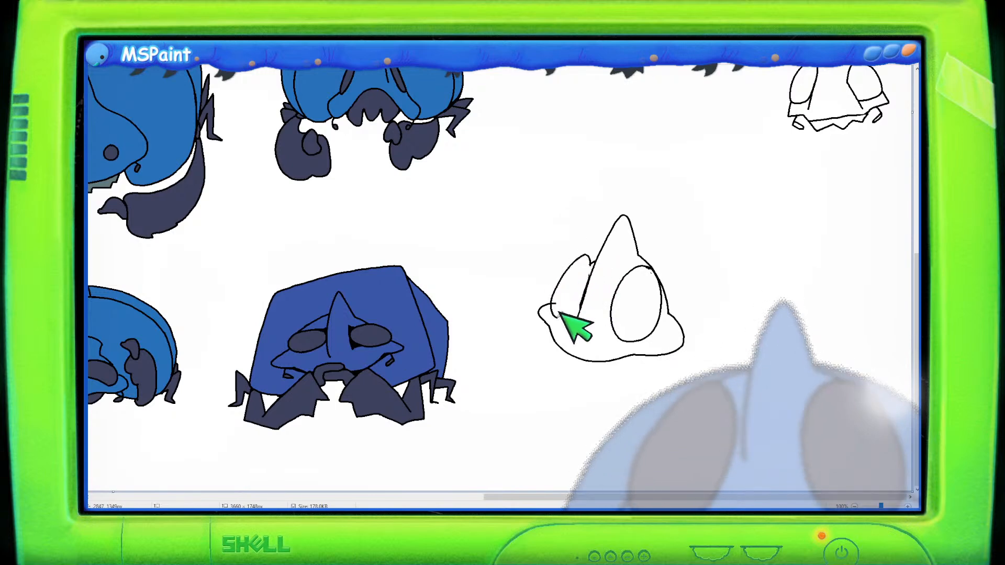
{"action": "left_click_drag", "start_coordinate": [574, 339], "coordinate": [590, 280]}
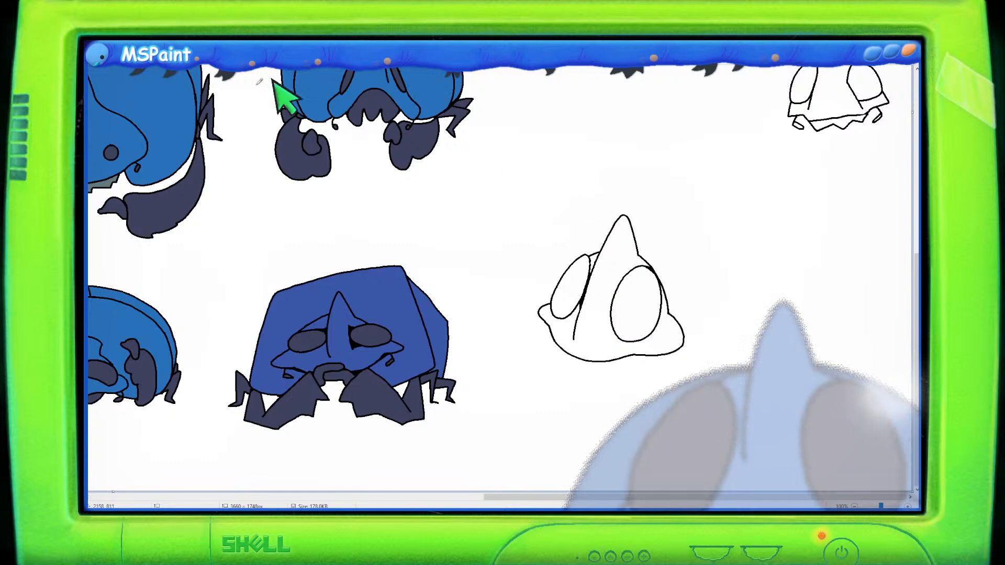
- Select the head and move it up, then add a jagged fringe and small curl under the base
{"action": "mouse_move", "coordinate": [692, 250]}
{"action": "left_mouse_down"}
{"action": "mouse_move", "coordinate": [669, 205]}
{"action": "mouse_move", "coordinate": [544, 240]}
{"action": "mouse_move", "coordinate": [515, 331]}
{"action": "left_mouse_up"}
{"action": "left_click_drag", "start_coordinate": [690, 240], "coordinate": [688, 245]}
{"action": "mouse_move", "coordinate": [678, 284]}
{"action": "left_mouse_down"}
{"action": "mouse_move", "coordinate": [695, 272]}
{"action": "mouse_move", "coordinate": [686, 264]}
{"action": "left_mouse_up"}
{"action": "left_click", "coordinate": [153, 40]}
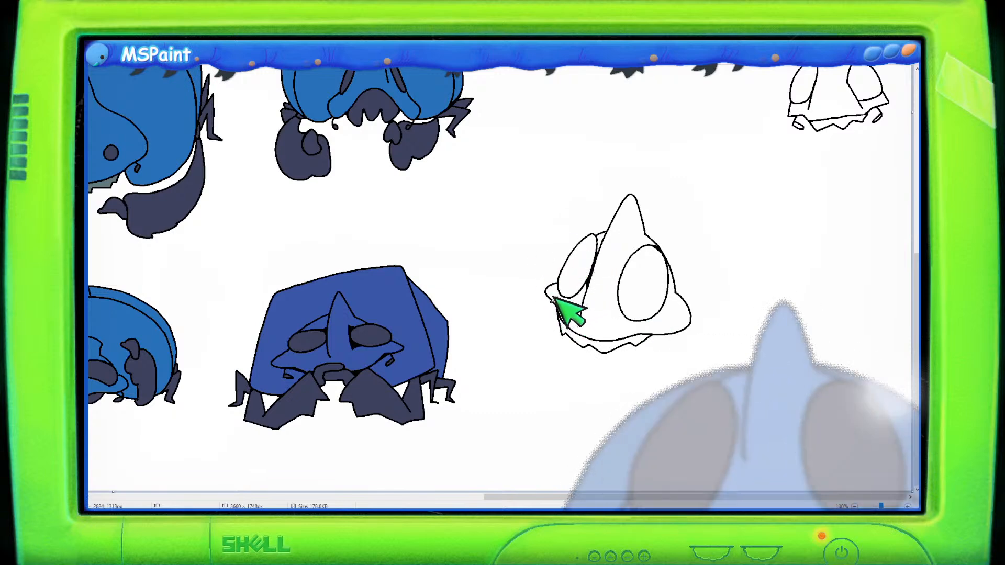
{"action": "left_click_drag", "start_coordinate": [552, 301], "coordinate": [550, 308]}
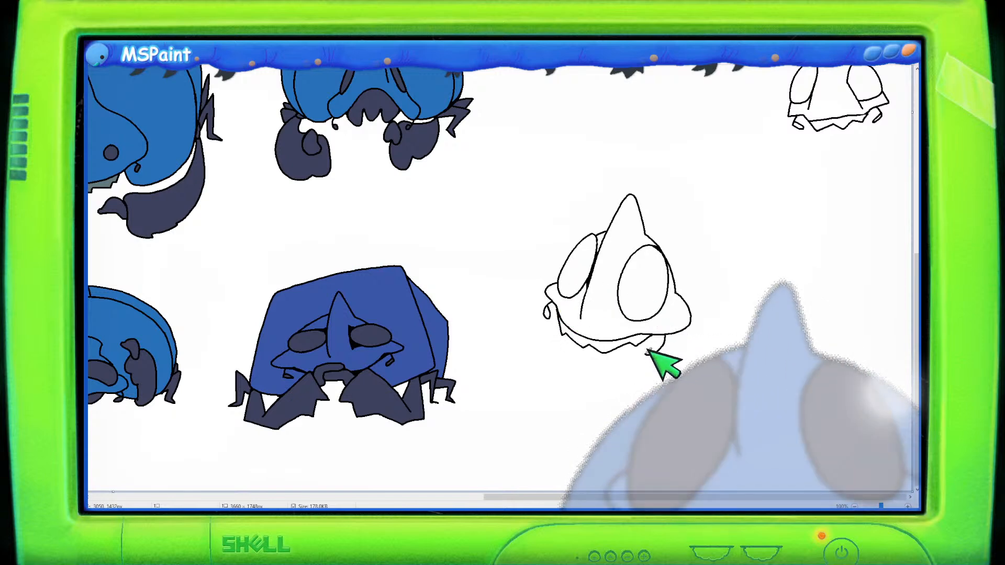
{"action": "left_click_drag", "start_coordinate": [647, 351], "coordinate": [661, 346]}
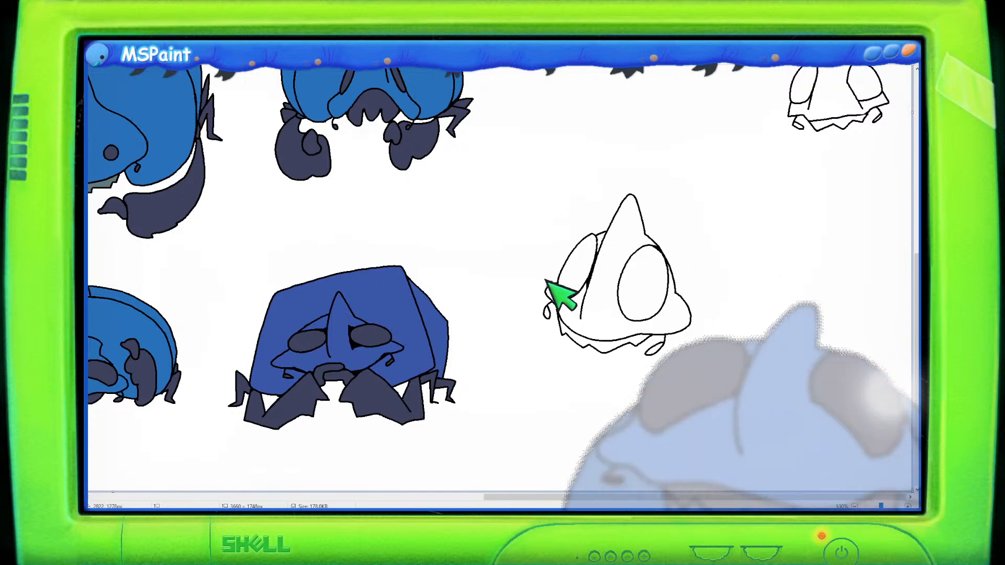
- Select the blocky blue creature and move it slightly to the left
{"action": "mouse_move", "coordinate": [692, 212]}
{"action": "left_mouse_down"}
{"action": "mouse_move", "coordinate": [564, 182]}
{"action": "mouse_move", "coordinate": [516, 246]}
{"action": "mouse_move", "coordinate": [495, 246]}
{"action": "left_mouse_up"}
{"action": "mouse_move", "coordinate": [394, 240]}
{"action": "left_mouse_down"}
{"action": "mouse_move", "coordinate": [324, 237]}
{"action": "mouse_move", "coordinate": [225, 276]}
{"action": "mouse_move", "coordinate": [209, 401]}
{"action": "mouse_move", "coordinate": [217, 435]}
{"action": "mouse_move", "coordinate": [406, 453]}
{"action": "mouse_move", "coordinate": [464, 405]}
{"action": "mouse_move", "coordinate": [472, 294]}
{"action": "mouse_move", "coordinate": [376, 229]}
{"action": "left_mouse_up"}
{"action": "left_click_drag", "start_coordinate": [366, 295], "coordinate": [336, 289]}
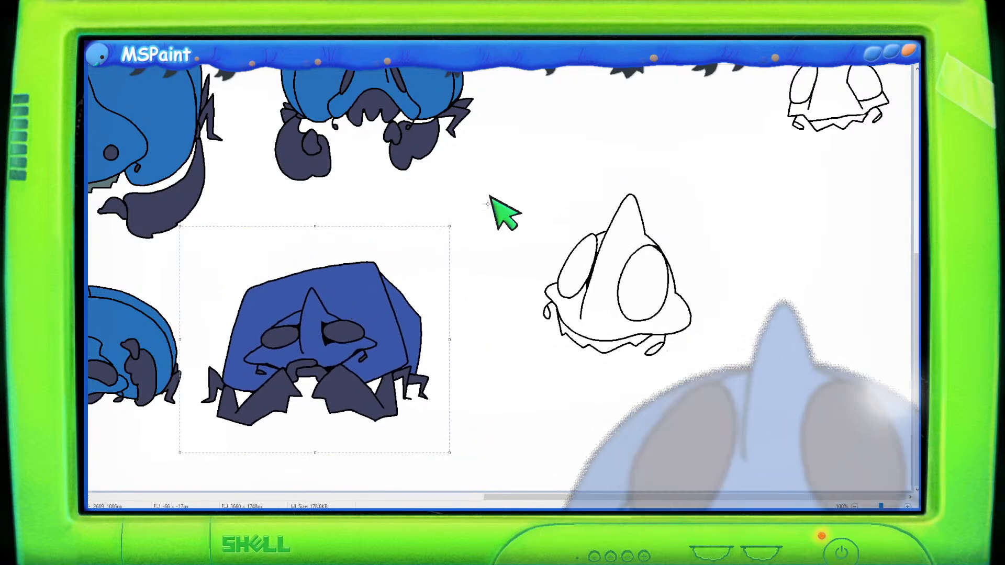
- Select the new head sketch and move it slightly down
{"action": "mouse_move", "coordinate": [600, 186]}
{"action": "left_mouse_down"}
{"action": "mouse_move", "coordinate": [572, 180]}
{"action": "mouse_move", "coordinate": [604, 381]}
{"action": "mouse_move", "coordinate": [717, 213]}
{"action": "mouse_move", "coordinate": [600, 185]}
{"action": "left_mouse_up"}
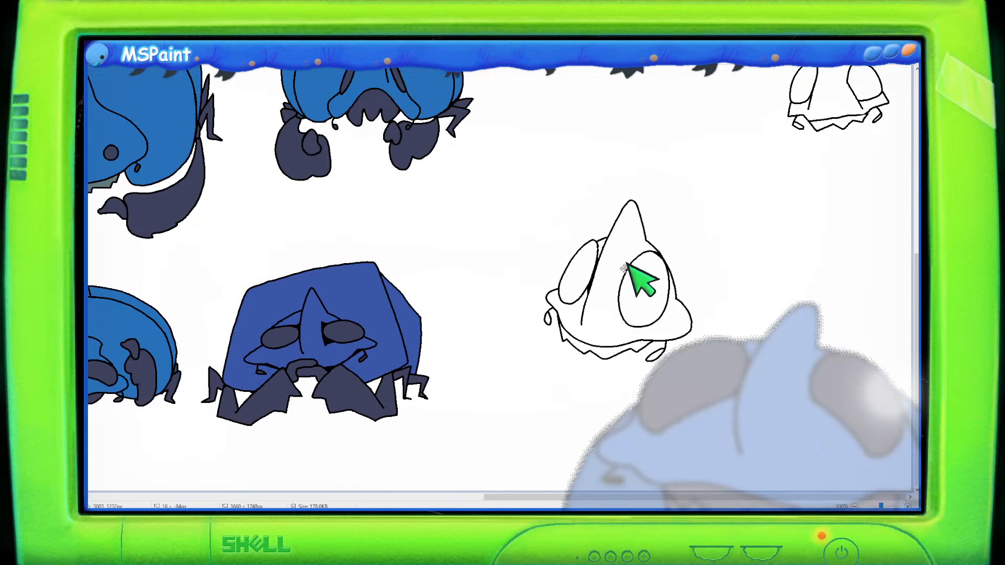
{"action": "mouse_move", "coordinate": [628, 265]}
{"action": "left_mouse_down"}
{"action": "mouse_move", "coordinate": [628, 309]}
{"action": "mouse_move", "coordinate": [618, 282]}
{"action": "left_mouse_up"}
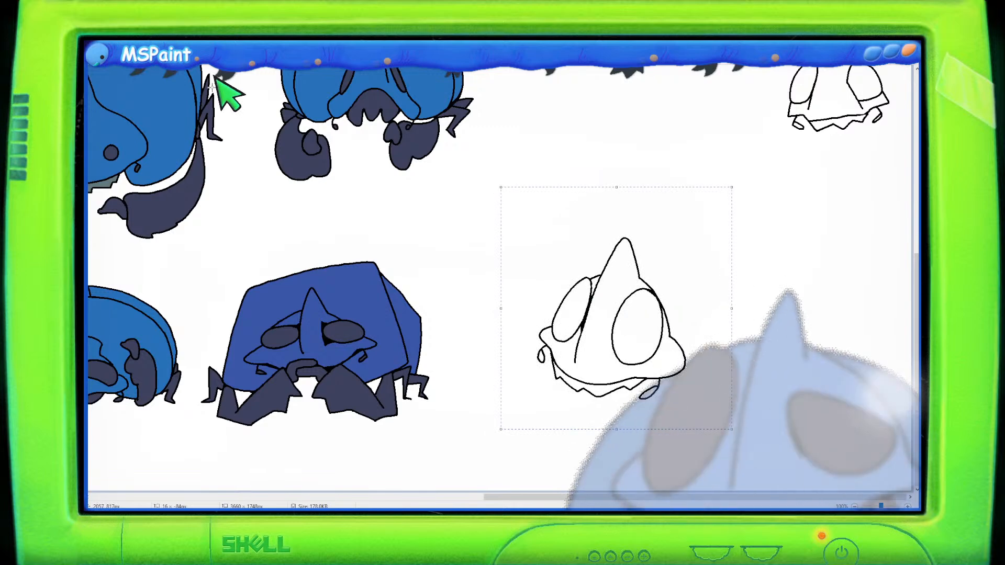
{"action": "left_click", "coordinate": [157, 49]}
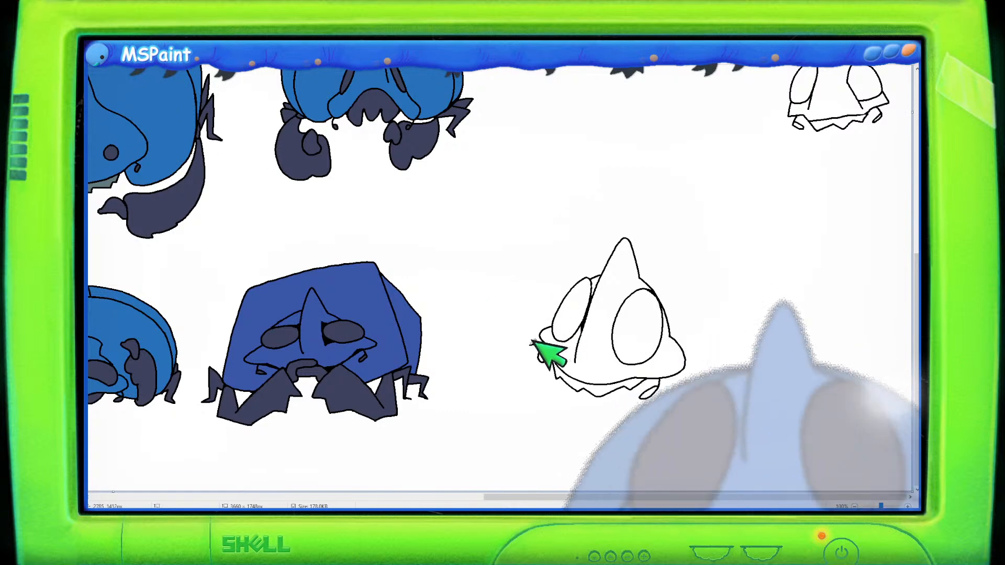
- Draw a large rounded shell outline around the new head and squeeze its upper part down
{"action": "mouse_move", "coordinate": [531, 343]}
{"action": "left_mouse_down"}
{"action": "mouse_move", "coordinate": [522, 304]}
{"action": "mouse_move", "coordinate": [571, 214]}
{"action": "mouse_move", "coordinate": [614, 187]}
{"action": "mouse_move", "coordinate": [672, 181]}
{"action": "mouse_move", "coordinate": [724, 212]}
{"action": "mouse_move", "coordinate": [738, 259]}
{"action": "mouse_move", "coordinate": [733, 346]}
{"action": "mouse_move", "coordinate": [696, 389]}
{"action": "left_mouse_up"}
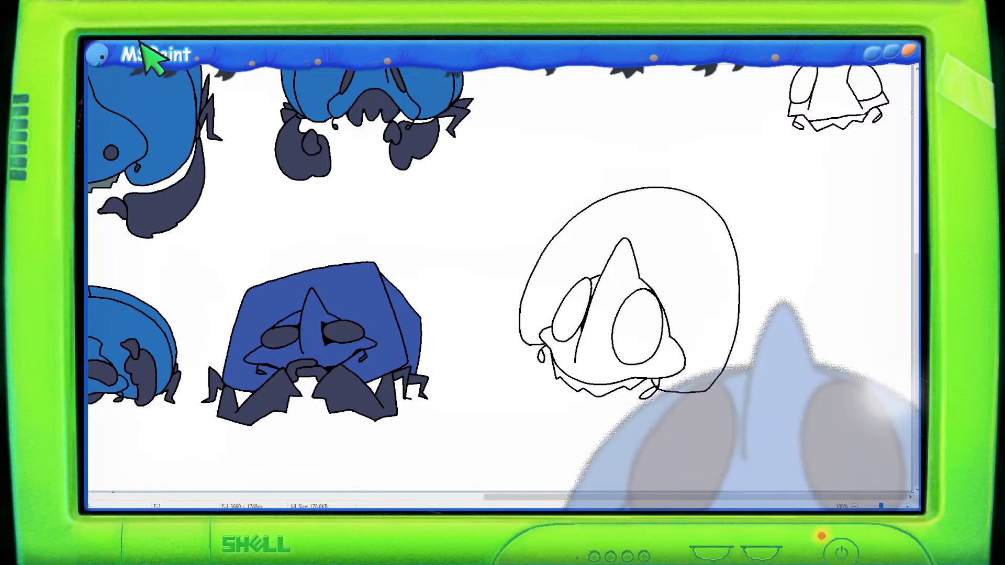
{"action": "mouse_move", "coordinate": [531, 231]}
{"action": "left_mouse_down"}
{"action": "mouse_move", "coordinate": [543, 220]}
{"action": "mouse_move", "coordinate": [739, 258]}
{"action": "mouse_move", "coordinate": [779, 254]}
{"action": "left_mouse_up"}
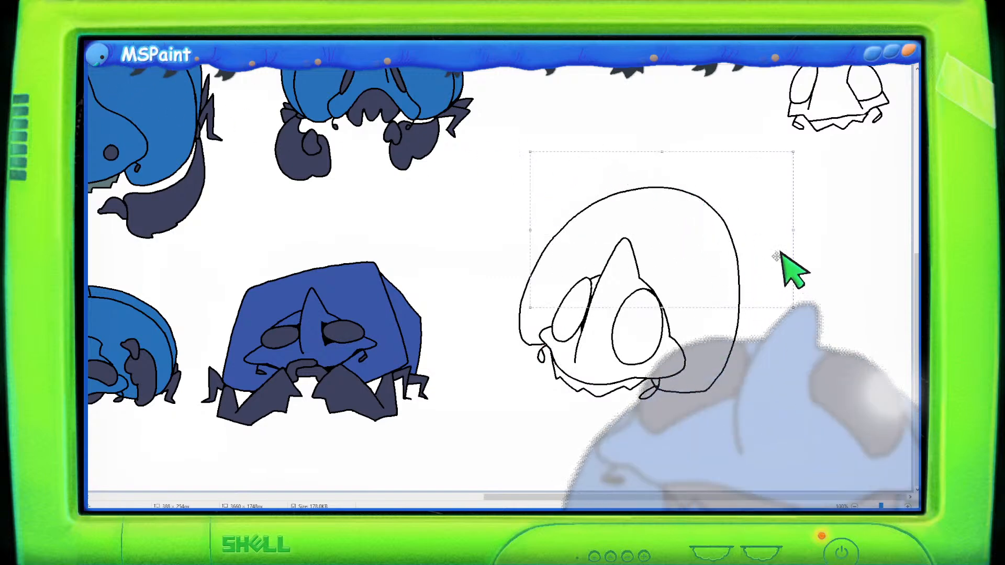
{"action": "mouse_move", "coordinate": [567, 163]}
{"action": "left_mouse_down"}
{"action": "mouse_move", "coordinate": [583, 228]}
{"action": "mouse_move", "coordinate": [688, 238]}
{"action": "mouse_move", "coordinate": [731, 313]}
{"action": "mouse_move", "coordinate": [759, 216]}
{"action": "mouse_move", "coordinate": [711, 252]}
{"action": "left_mouse_up"}
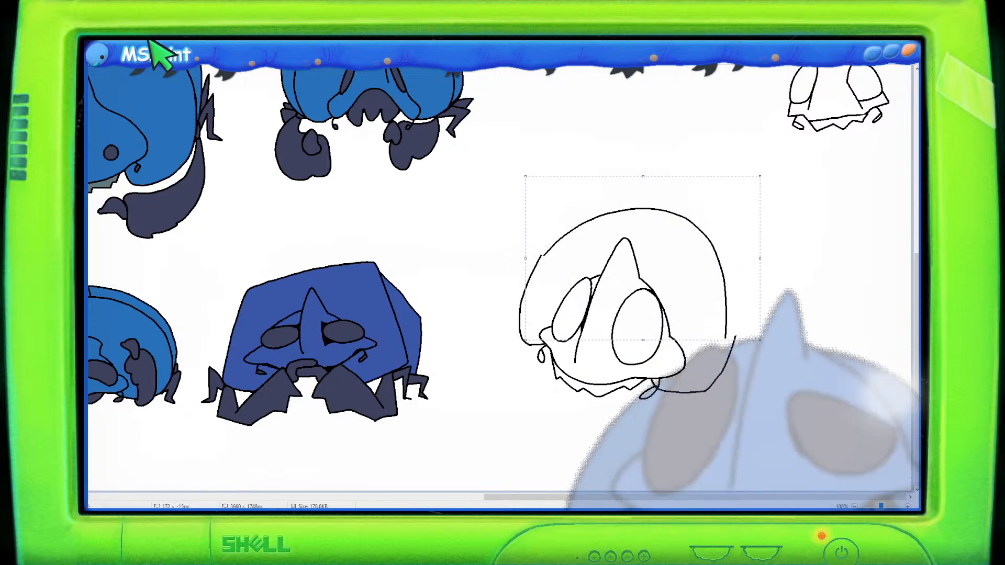
{"action": "left_click", "coordinate": [482, 190]}
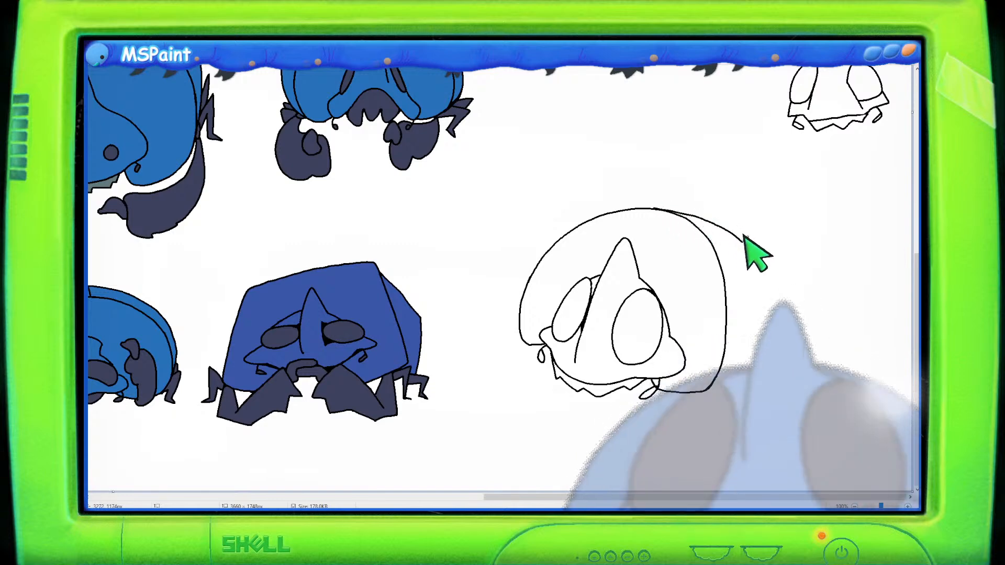
- Extend the shell backward with a rear segment, redrawing it after undoing attempts
{"action": "mouse_move", "coordinate": [764, 266]}
{"action": "left_mouse_down"}
{"action": "mouse_move", "coordinate": [771, 331]}
{"action": "mouse_move", "coordinate": [714, 387]}
{"action": "mouse_move", "coordinate": [763, 364]}
{"action": "left_mouse_up"}
{"action": "key", "text": "ctrl+z"}
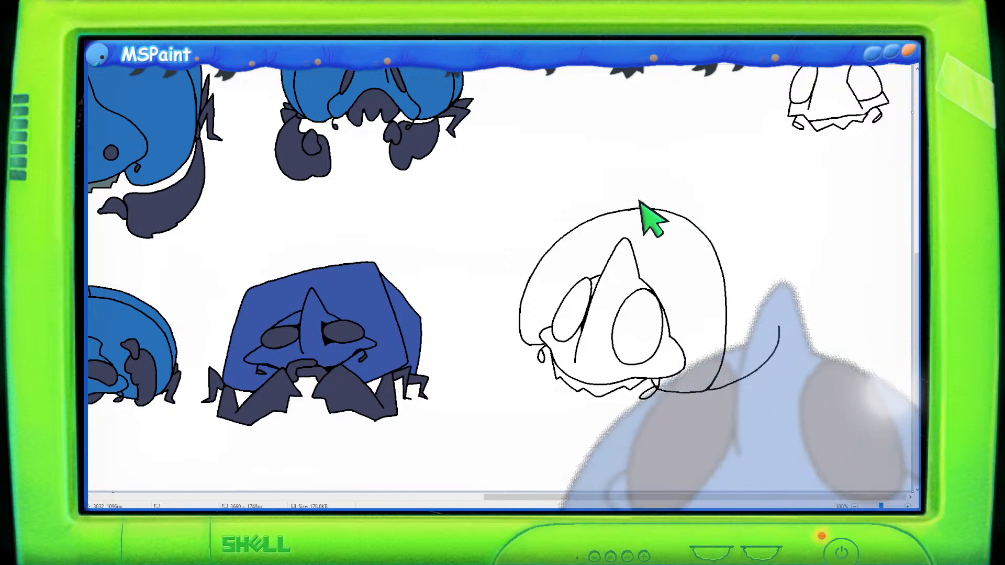
{"action": "mouse_move", "coordinate": [622, 209]}
{"action": "left_mouse_down"}
{"action": "mouse_move", "coordinate": [722, 215]}
{"action": "mouse_move", "coordinate": [757, 237]}
{"action": "mouse_move", "coordinate": [787, 280]}
{"action": "mouse_move", "coordinate": [788, 314]}
{"action": "mouse_move", "coordinate": [775, 323]}
{"action": "left_mouse_up"}
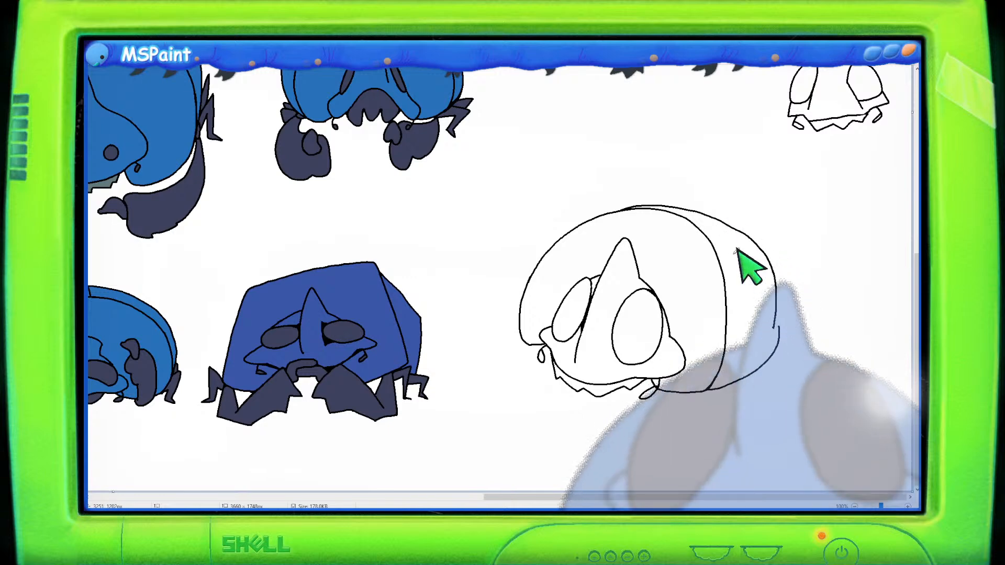
{"action": "key", "text": "ctrl+z"}
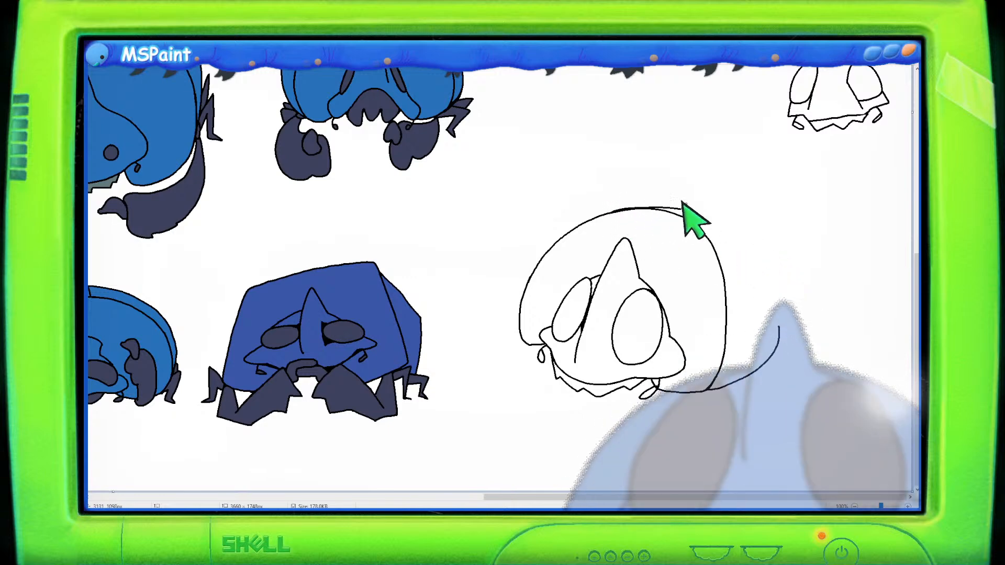
{"action": "mouse_move", "coordinate": [729, 215]}
{"action": "left_mouse_down"}
{"action": "mouse_move", "coordinate": [756, 238]}
{"action": "mouse_move", "coordinate": [778, 280]}
{"action": "mouse_move", "coordinate": [778, 306]}
{"action": "left_mouse_up"}
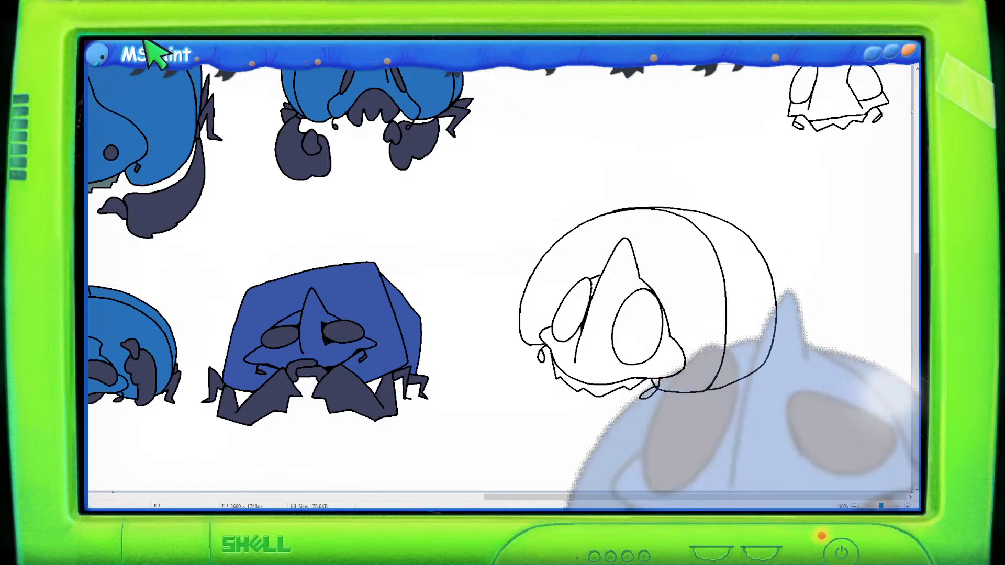
- Select the new shelled creature and move it upward
{"action": "mouse_move", "coordinate": [612, 161]}
{"action": "left_mouse_down"}
{"action": "mouse_move", "coordinate": [485, 293]}
{"action": "mouse_move", "coordinate": [531, 403]}
{"action": "mouse_move", "coordinate": [599, 431]}
{"action": "mouse_move", "coordinate": [761, 403]}
{"action": "mouse_move", "coordinate": [812, 228]}
{"action": "mouse_move", "coordinate": [648, 157]}
{"action": "left_mouse_up"}
{"action": "left_click_drag", "start_coordinate": [666, 226], "coordinate": [668, 186]}
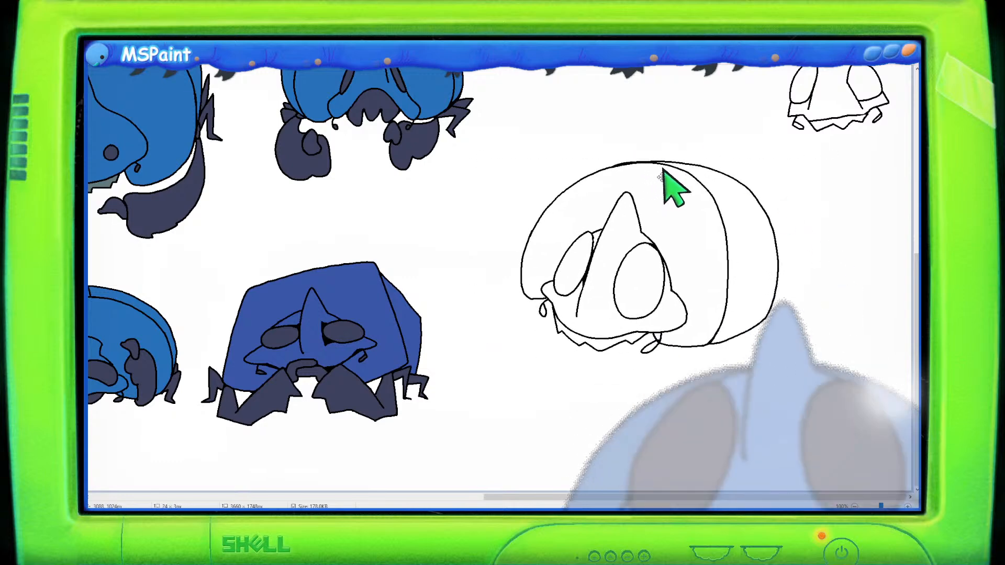
{"action": "left_click", "coordinate": [164, 42]}
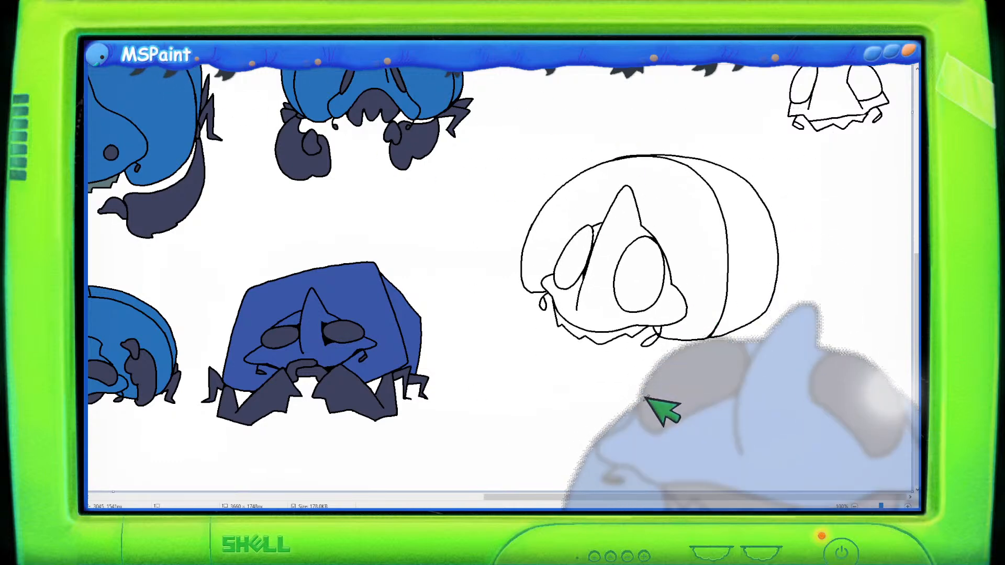
- Sketch a small egg shape below the creature and a tiny circle beside it
{"action": "left_click_drag", "start_coordinate": [665, 405], "coordinate": [658, 363]}
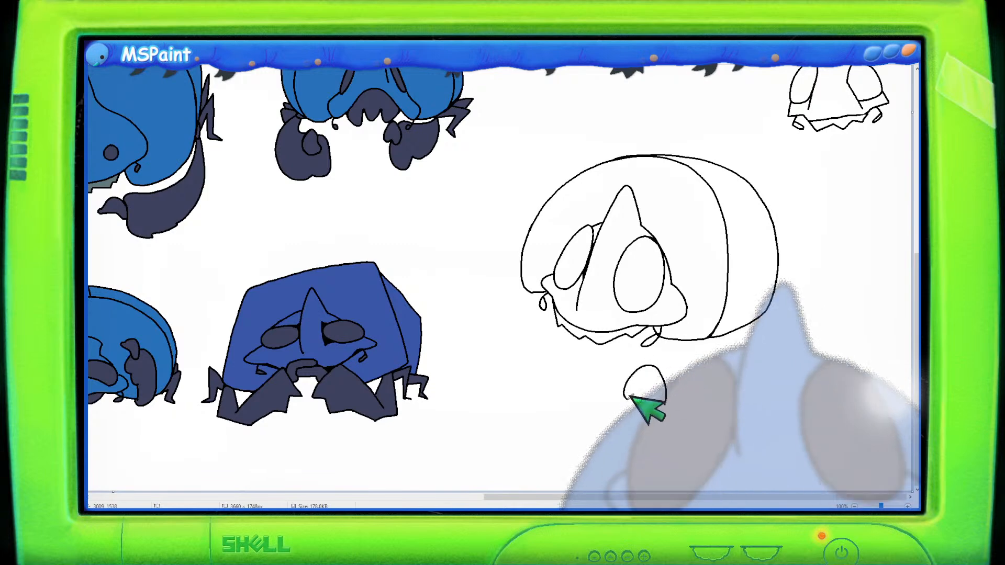
{"action": "left_click_drag", "start_coordinate": [628, 397], "coordinate": [662, 413]}
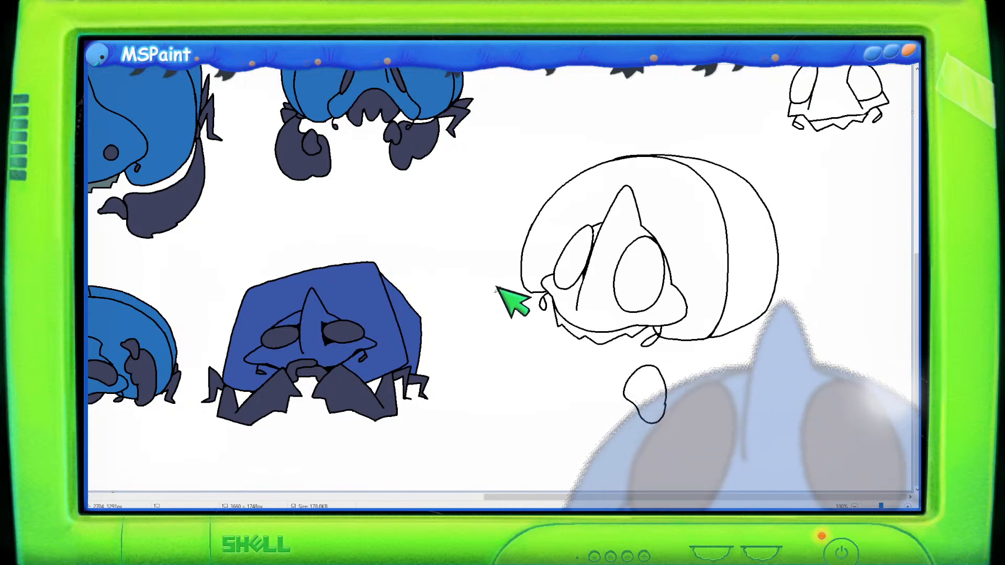
{"action": "left_click_drag", "start_coordinate": [491, 293], "coordinate": [494, 289]}
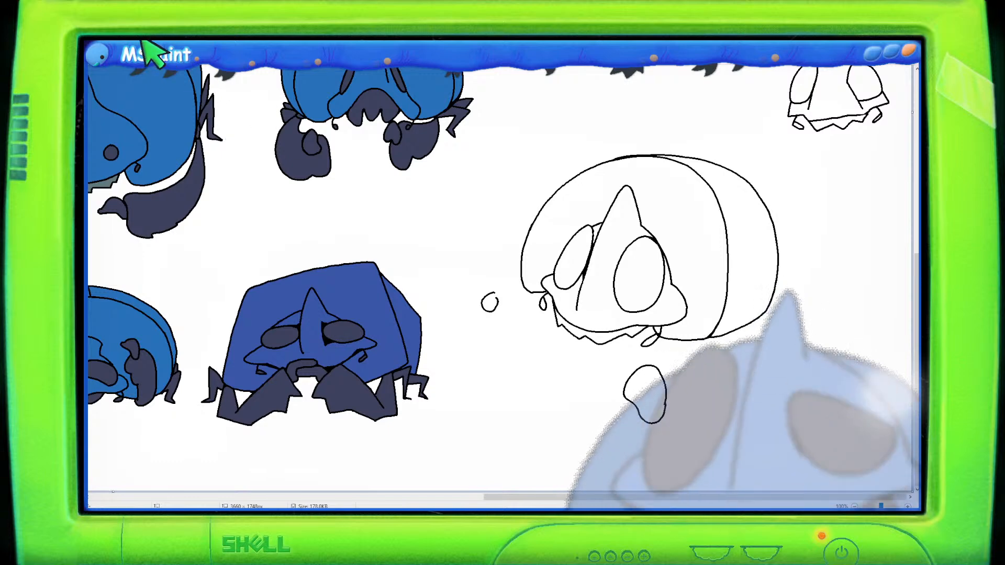
- Shift the shelled creature and its egg slightly up and to the left on the canvas
{"action": "mouse_move", "coordinate": [609, 138]}
{"action": "left_mouse_down"}
{"action": "mouse_move", "coordinate": [455, 227]}
{"action": "mouse_move", "coordinate": [455, 274]}
{"action": "left_mouse_up"}
{"action": "mouse_move", "coordinate": [669, 125]}
{"action": "left_mouse_down"}
{"action": "mouse_move", "coordinate": [573, 149]}
{"action": "mouse_move", "coordinate": [514, 207]}
{"action": "mouse_move", "coordinate": [503, 251]}
{"action": "mouse_move", "coordinate": [474, 274]}
{"action": "mouse_move", "coordinate": [469, 333]}
{"action": "mouse_move", "coordinate": [518, 338]}
{"action": "mouse_move", "coordinate": [554, 392]}
{"action": "mouse_move", "coordinate": [675, 454]}
{"action": "mouse_move", "coordinate": [707, 394]}
{"action": "mouse_move", "coordinate": [765, 377]}
{"action": "mouse_move", "coordinate": [817, 286]}
{"action": "mouse_move", "coordinate": [755, 149]}
{"action": "mouse_move", "coordinate": [635, 125]}
{"action": "left_mouse_up"}
{"action": "left_click_drag", "start_coordinate": [631, 183], "coordinate": [605, 163]}
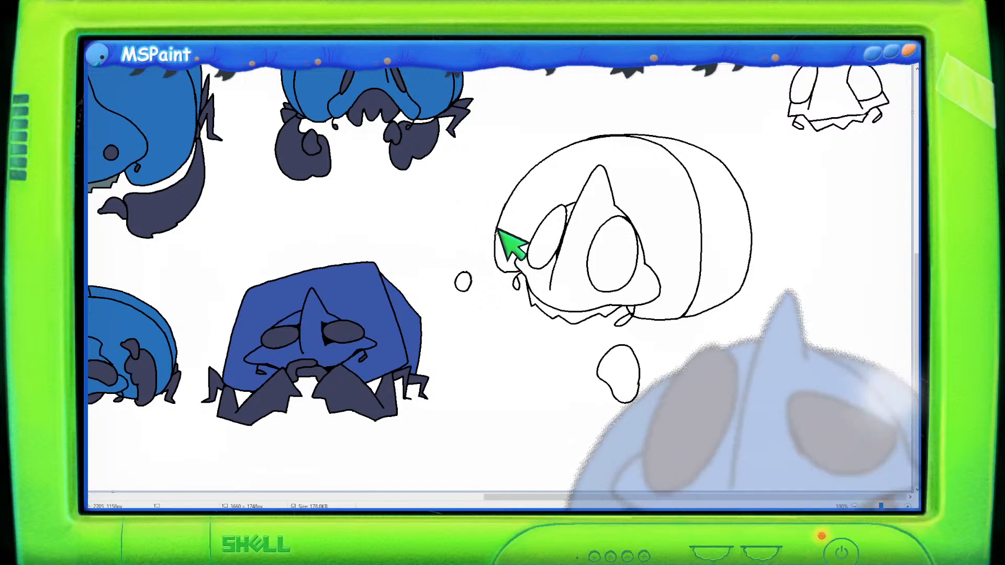
- Draw a front arm with a claw reaching forward from the creature's head, redrawing it after undoing attempts
{"action": "mouse_move", "coordinate": [497, 232]}
{"action": "left_mouse_down"}
{"action": "mouse_move", "coordinate": [471, 222]}
{"action": "mouse_move", "coordinate": [446, 265]}
{"action": "left_mouse_up"}
{"action": "key", "text": "ctrl+z"}
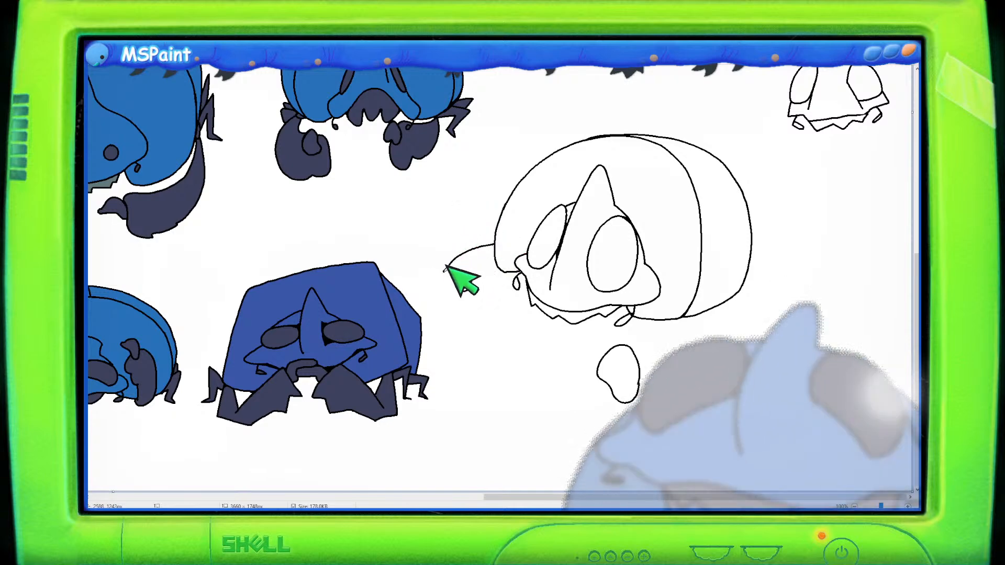
{"action": "key", "text": "ctrl+z"}
{"action": "mouse_move", "coordinate": [495, 245]}
{"action": "left_mouse_down"}
{"action": "mouse_move", "coordinate": [450, 250]}
{"action": "mouse_move", "coordinate": [441, 266]}
{"action": "mouse_move", "coordinate": [456, 286]}
{"action": "left_mouse_up"}
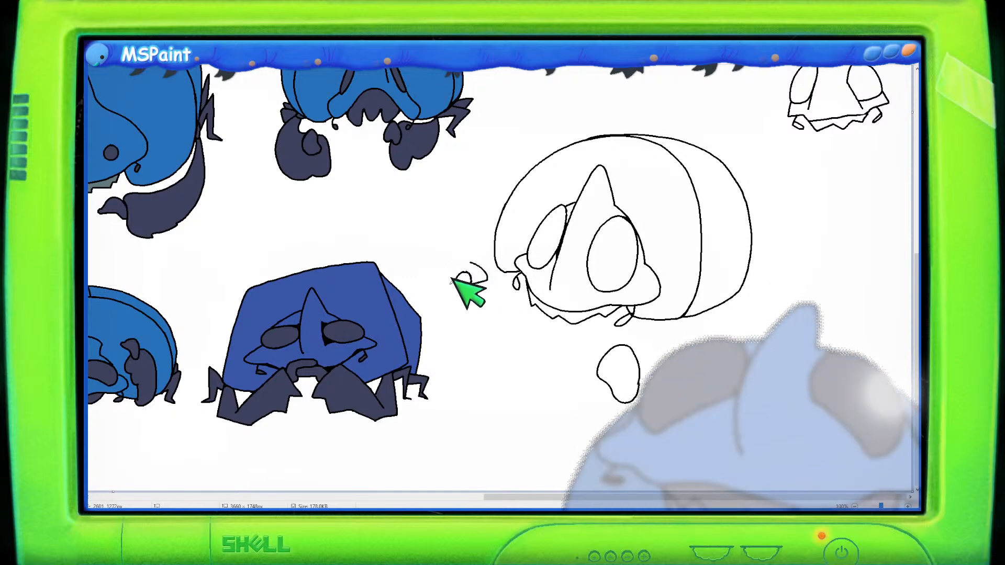
{"action": "mouse_move", "coordinate": [437, 270]}
{"action": "left_mouse_down"}
{"action": "mouse_move", "coordinate": [449, 252]}
{"action": "mouse_move", "coordinate": [495, 237]}
{"action": "left_mouse_up"}
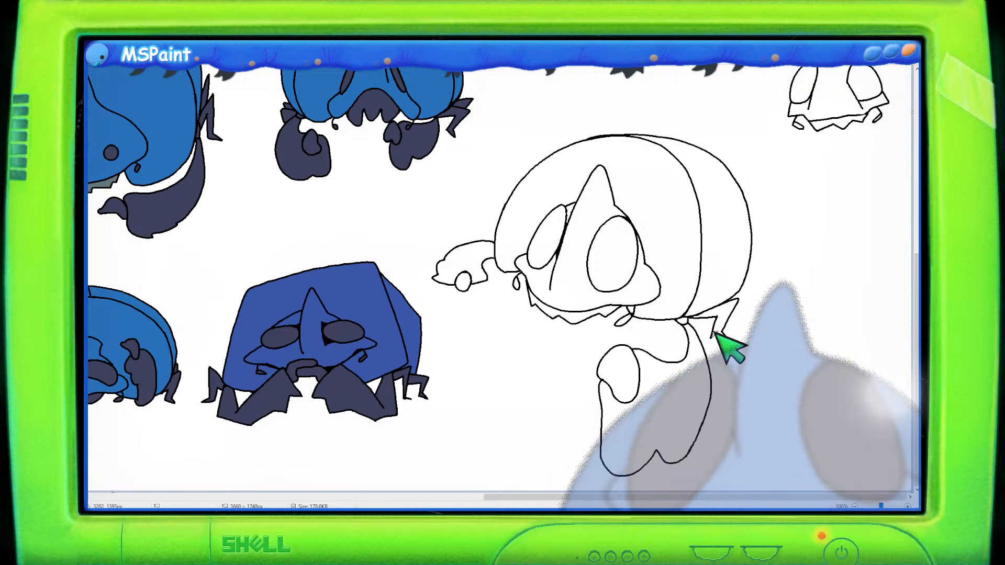
- Draw a small rear leg under the back of the shell and touch up the front claw
{"action": "mouse_move", "coordinate": [722, 314]}
{"action": "left_mouse_down"}
{"action": "mouse_move", "coordinate": [728, 325]}
{"action": "mouse_move", "coordinate": [716, 335]}
{"action": "left_mouse_up"}
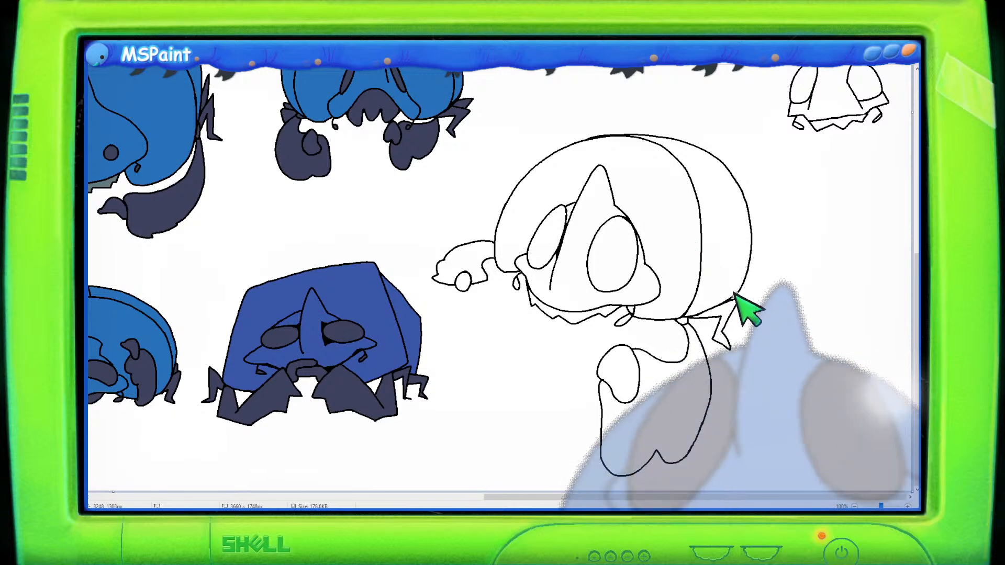
{"action": "mouse_move", "coordinate": [741, 287]}
{"action": "left_mouse_down"}
{"action": "mouse_move", "coordinate": [764, 283]}
{"action": "mouse_move", "coordinate": [748, 298]}
{"action": "left_mouse_up"}
{"action": "key", "text": "ctrl+z"}
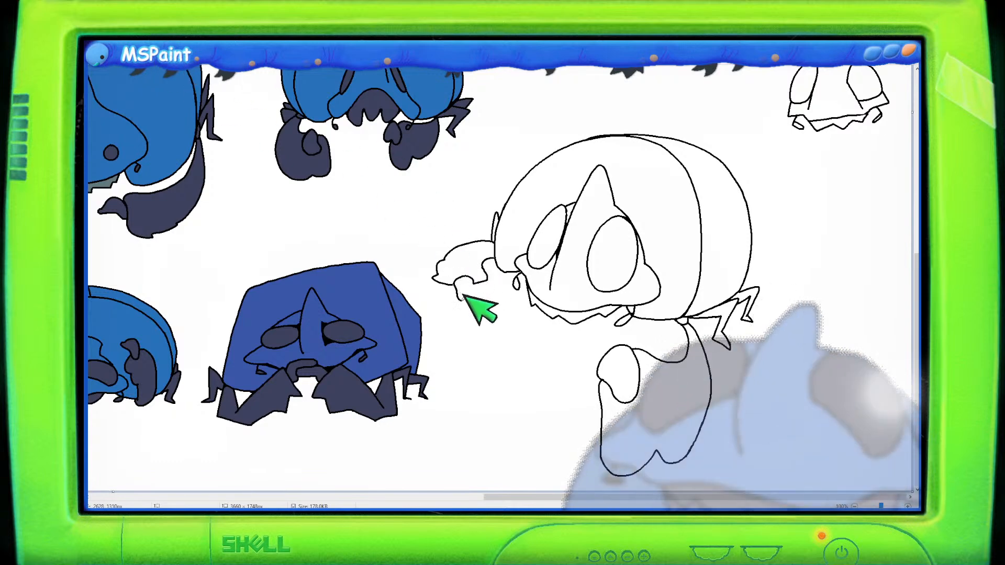
{"action": "mouse_move", "coordinate": [458, 273]}
{"action": "left_mouse_down"}
{"action": "mouse_move", "coordinate": [464, 299]}
{"action": "mouse_move", "coordinate": [478, 278]}
{"action": "left_mouse_up"}
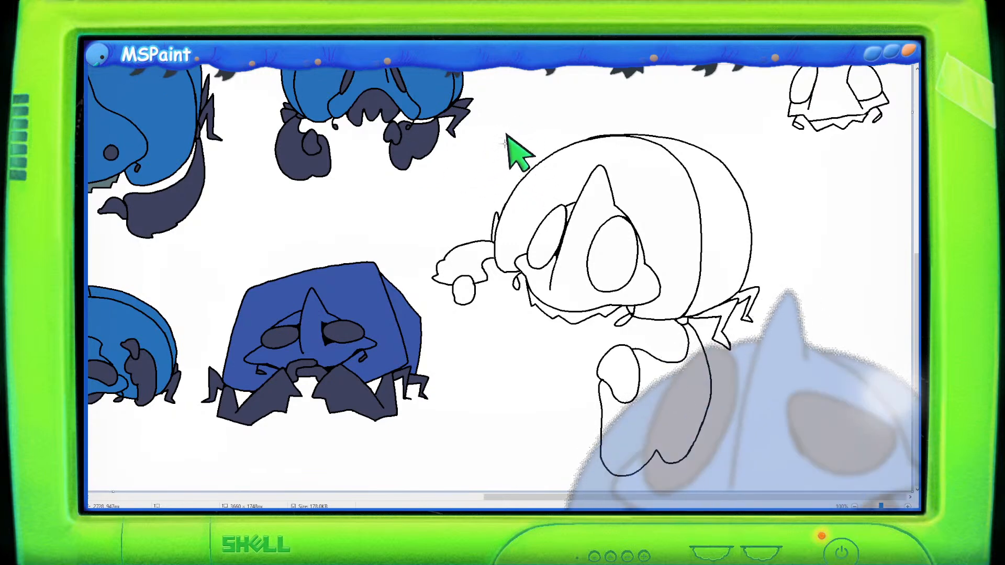
- Select the whole creature drawing and move it slightly to the right
{"action": "mouse_move", "coordinate": [526, 128]}
{"action": "left_mouse_down"}
{"action": "mouse_move", "coordinate": [440, 212]}
{"action": "mouse_move", "coordinate": [414, 256]}
{"action": "mouse_move", "coordinate": [442, 320]}
{"action": "mouse_move", "coordinate": [500, 332]}
{"action": "mouse_move", "coordinate": [515, 401]}
{"action": "mouse_move", "coordinate": [573, 490]}
{"action": "left_mouse_up"}
{"action": "mouse_move", "coordinate": [797, 389]}
{"action": "left_mouse_down"}
{"action": "mouse_move", "coordinate": [796, 207]}
{"action": "mouse_move", "coordinate": [534, 86]}
{"action": "mouse_move", "coordinate": [526, 128]}
{"action": "left_mouse_up"}
{"action": "left_click_drag", "start_coordinate": [680, 219], "coordinate": [714, 233]}
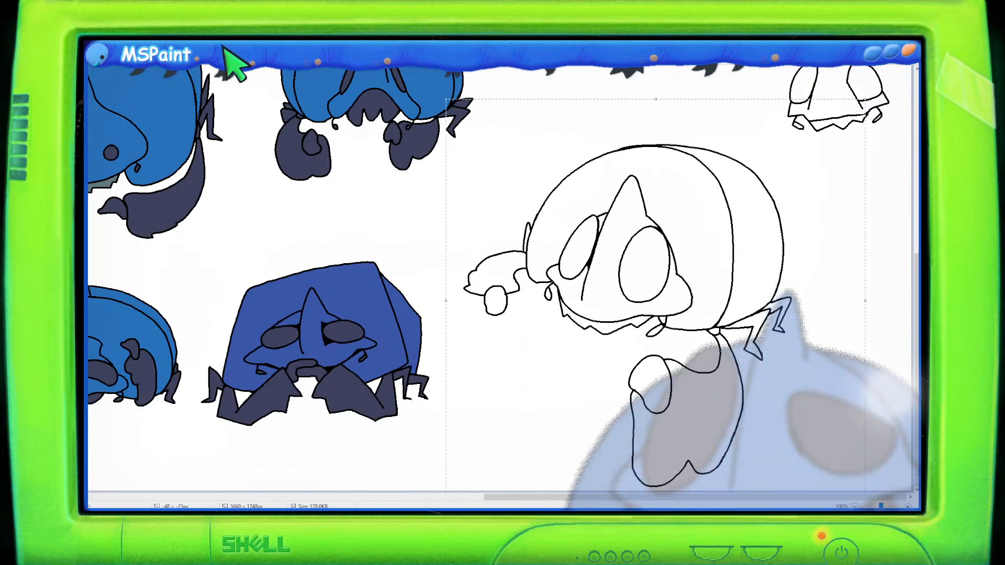
{"action": "left_click_drag", "start_coordinate": [607, 208], "coordinate": [601, 195]}
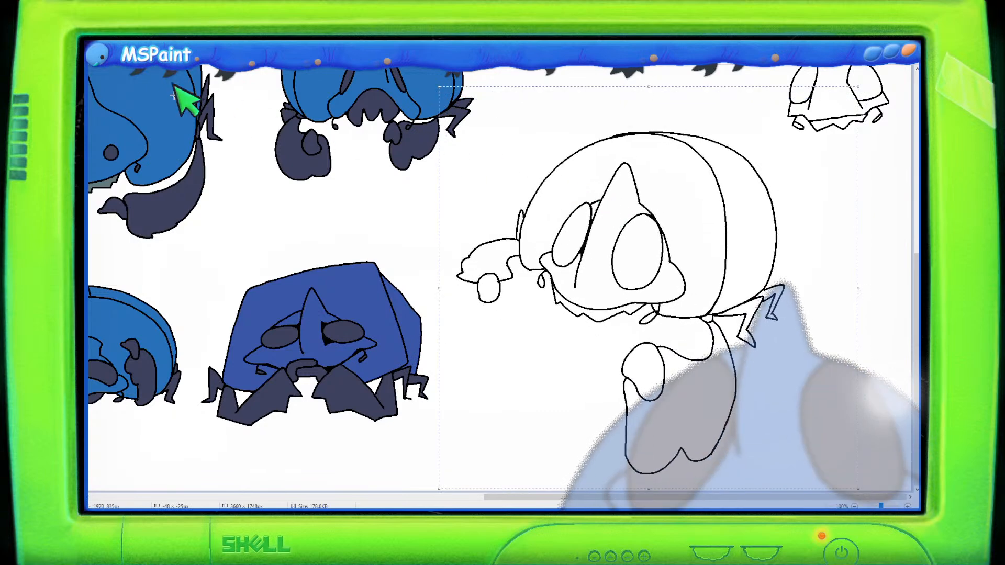
{"action": "left_click", "coordinate": [159, 45]}
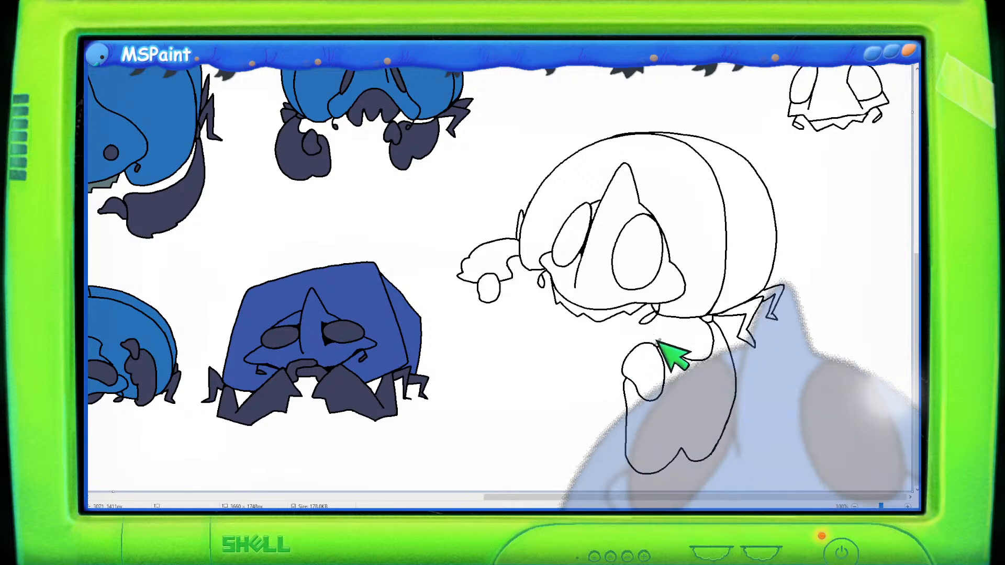
- Draw a small arm under the head holding the egg, redrawing it after undoing attempts
{"action": "mouse_move", "coordinate": [655, 343]}
{"action": "left_mouse_down"}
{"action": "mouse_move", "coordinate": [635, 310]}
{"action": "mouse_move", "coordinate": [618, 316]}
{"action": "mouse_move", "coordinate": [615, 345]}
{"action": "mouse_move", "coordinate": [578, 315]}
{"action": "mouse_move", "coordinate": [566, 324]}
{"action": "mouse_move", "coordinate": [559, 392]}
{"action": "mouse_move", "coordinate": [626, 406]}
{"action": "left_mouse_up"}
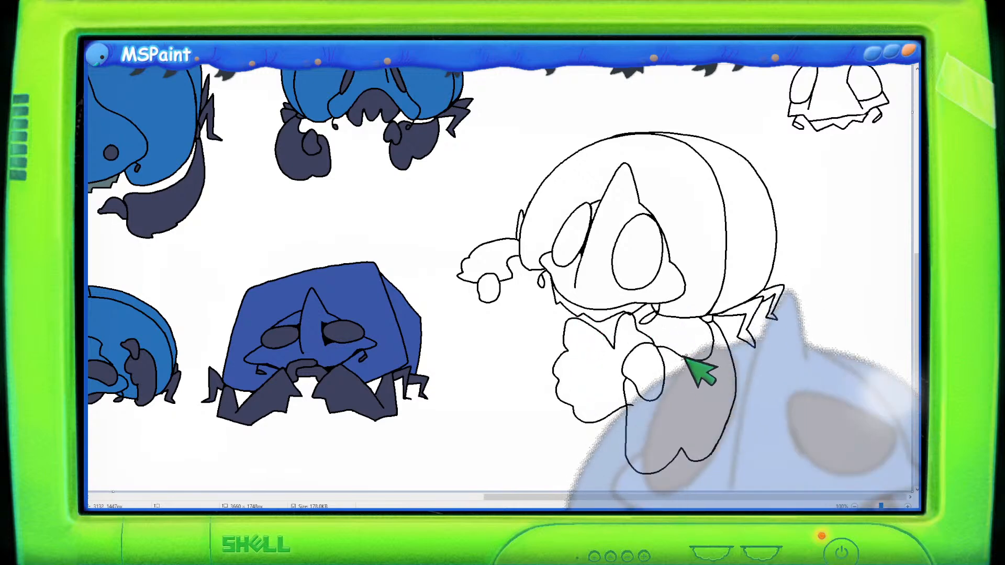
{"action": "key", "text": "ctrl+z"}
{"action": "key", "text": "ctrl+z"}
{"action": "key", "text": "ctrl+z"}
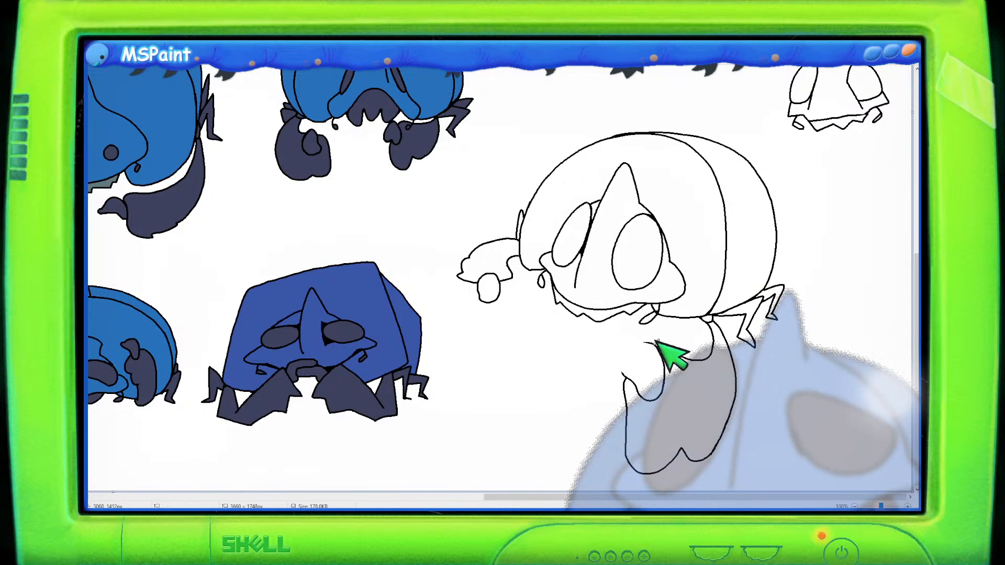
{"action": "mouse_move", "coordinate": [655, 342]}
{"action": "left_mouse_down"}
{"action": "mouse_move", "coordinate": [637, 332]}
{"action": "mouse_move", "coordinate": [621, 349]}
{"action": "left_mouse_up"}
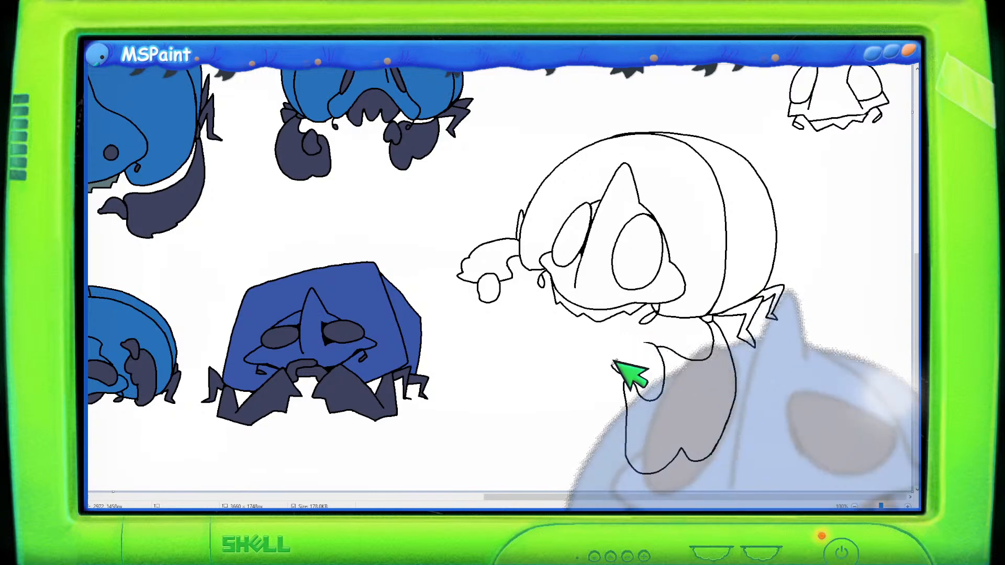
{"action": "left_click_drag", "start_coordinate": [615, 361], "coordinate": [642, 334]}
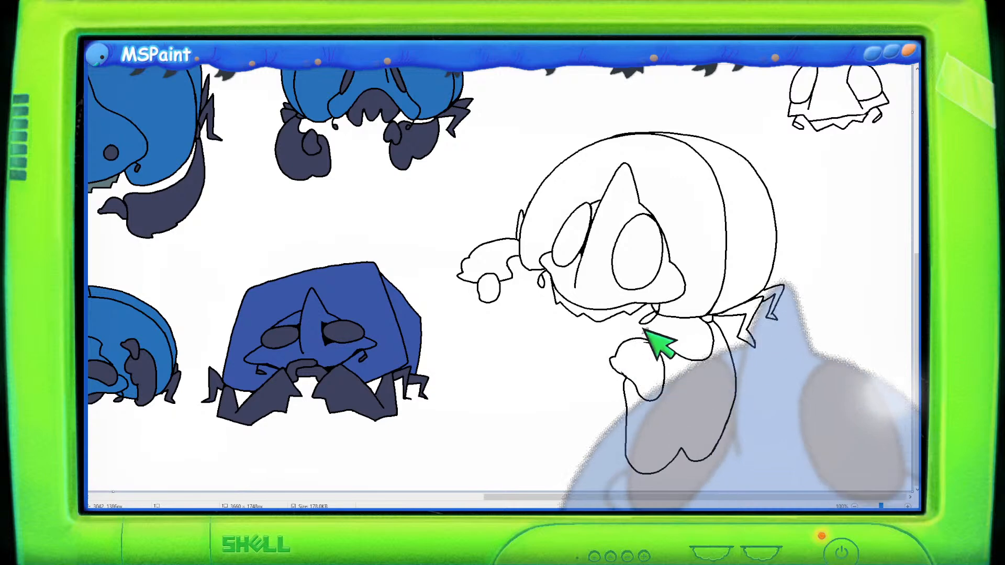
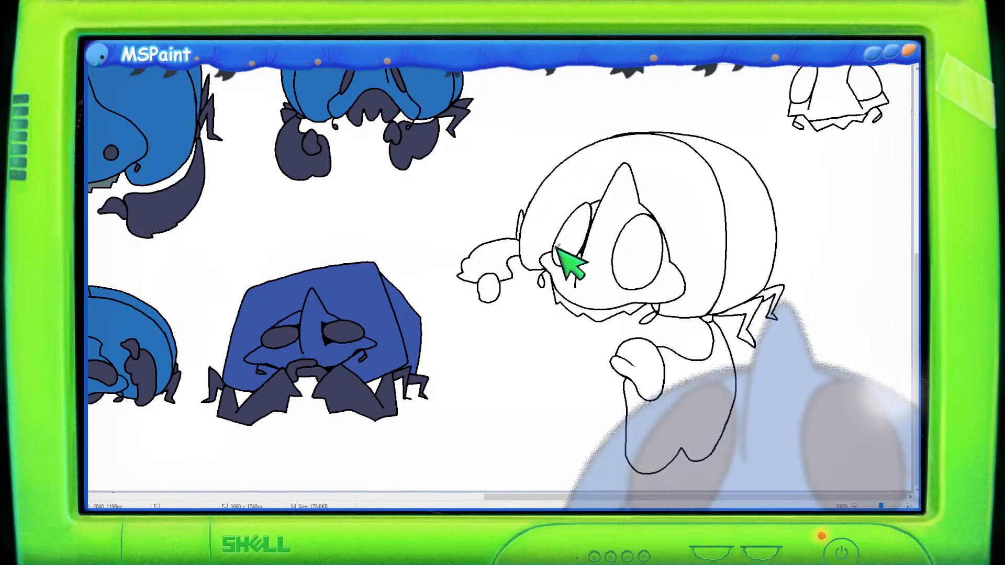
- Fill the new creature's shell and head with medium blue
{"action": "scroll", "coordinate": [416, 209], "scroll_direction": "up", "scroll_amount": 2}
{"action": "scroll", "coordinate": [416, 210], "scroll_direction": "down", "scroll_amount": 5}
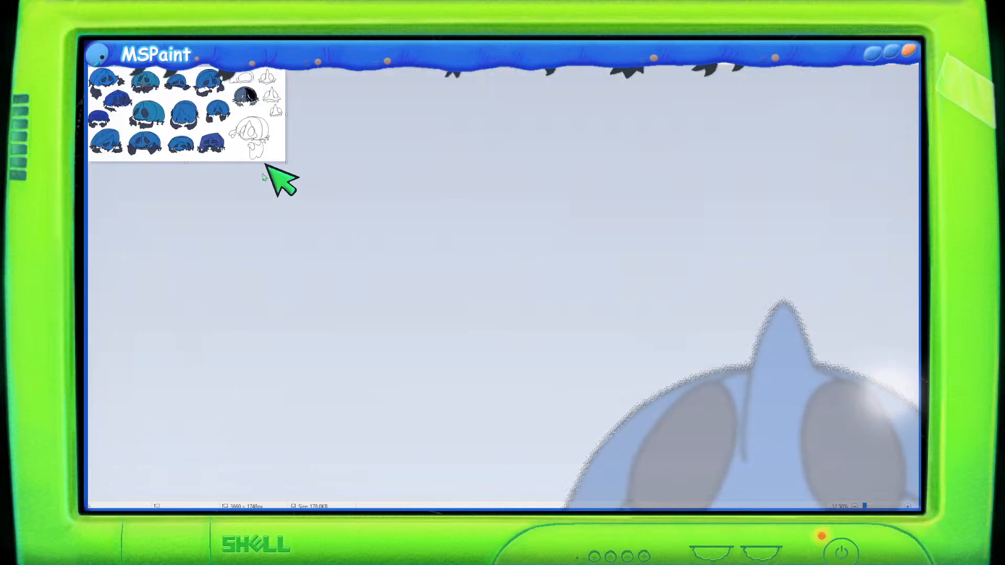
{"action": "scroll", "coordinate": [263, 177], "scroll_direction": "up", "scroll_amount": 2}
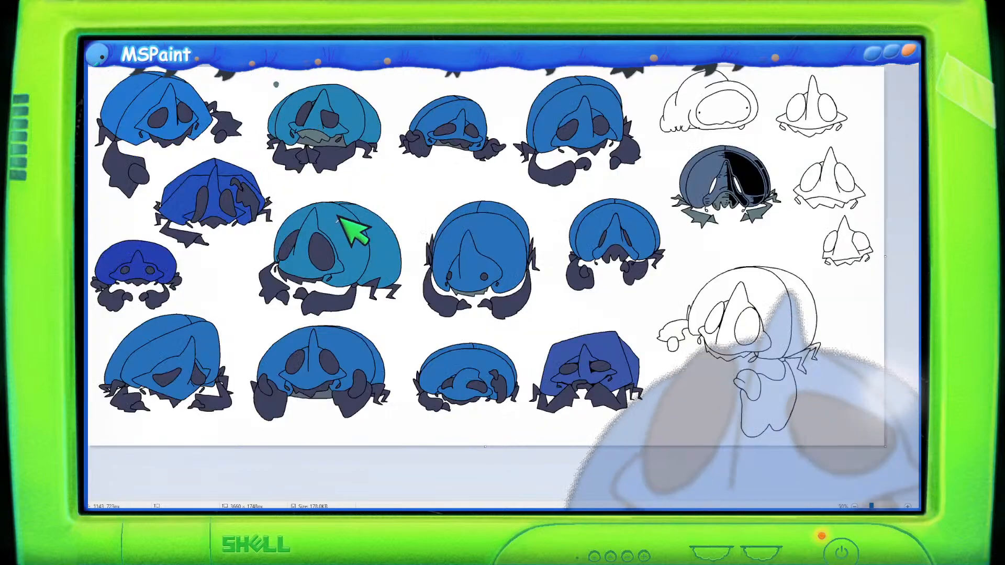
{"action": "scroll", "coordinate": [661, 382], "scroll_direction": "up", "scroll_amount": 1}
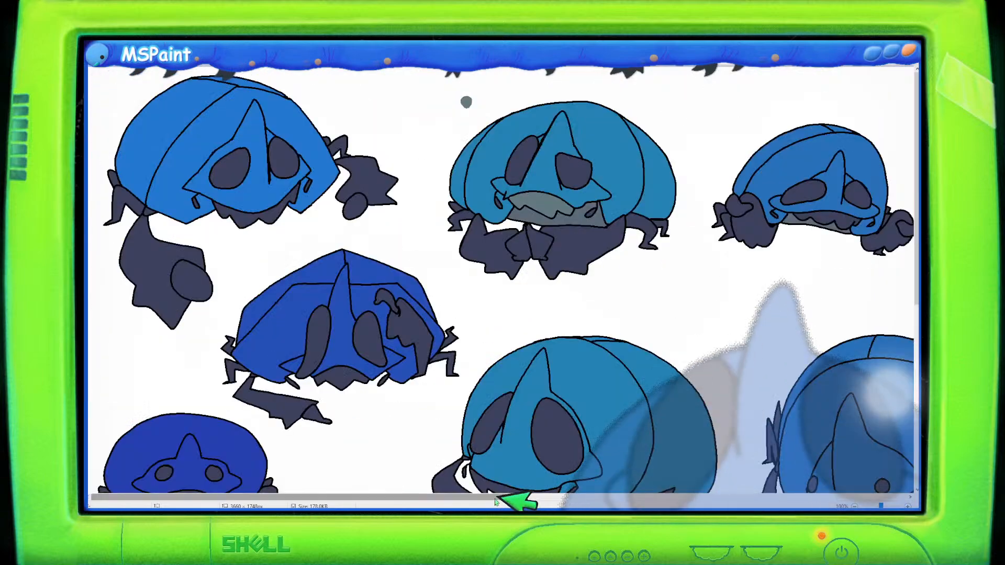
{"action": "left_click_drag", "start_coordinate": [516, 497], "coordinate": [909, 497]}
{"action": "scroll", "coordinate": [773, 399], "scroll_direction": "down", "scroll_amount": 5}
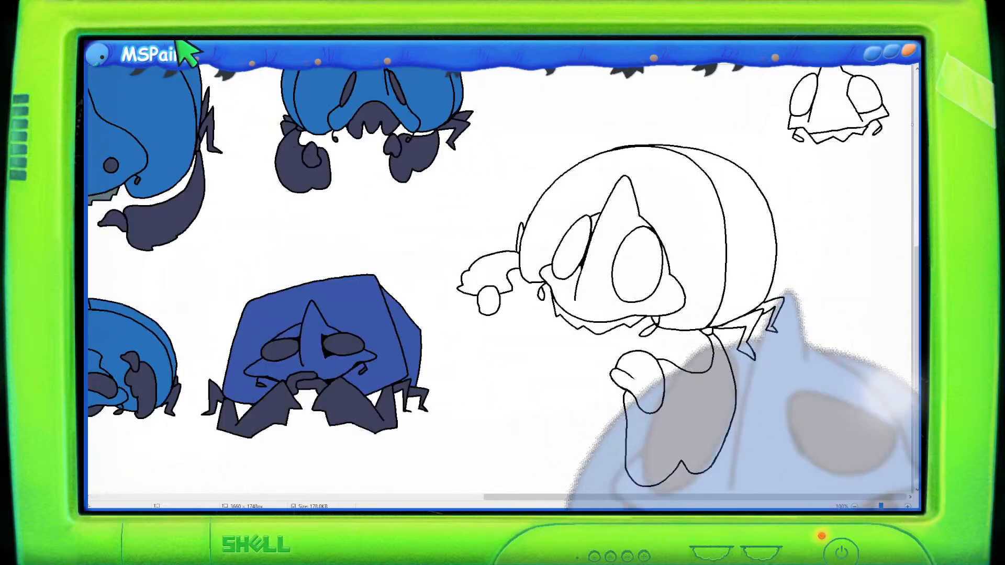
{"action": "left_click", "coordinate": [613, 165]}
{"action": "left_click", "coordinate": [626, 213]}
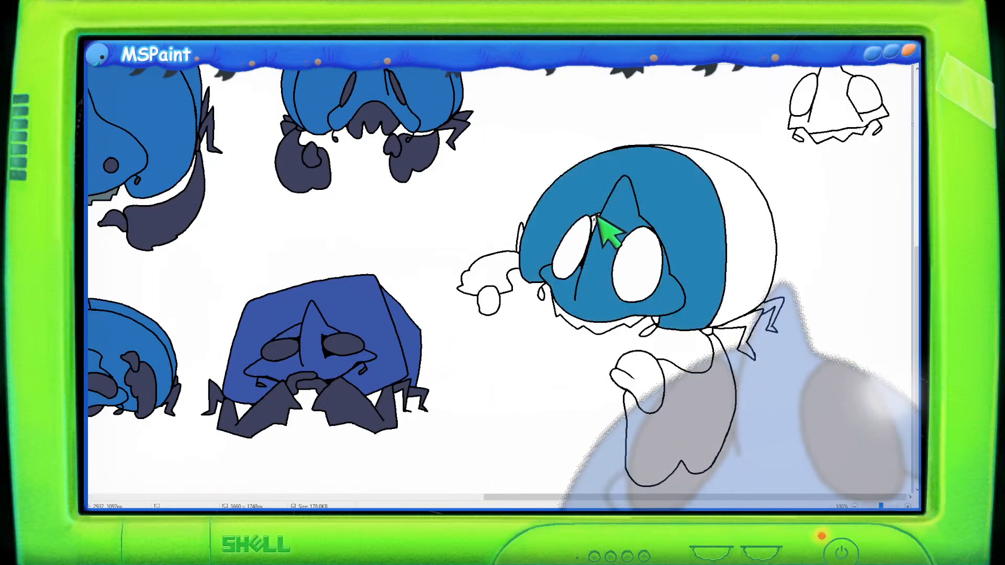
{"action": "left_click", "coordinate": [733, 198]}
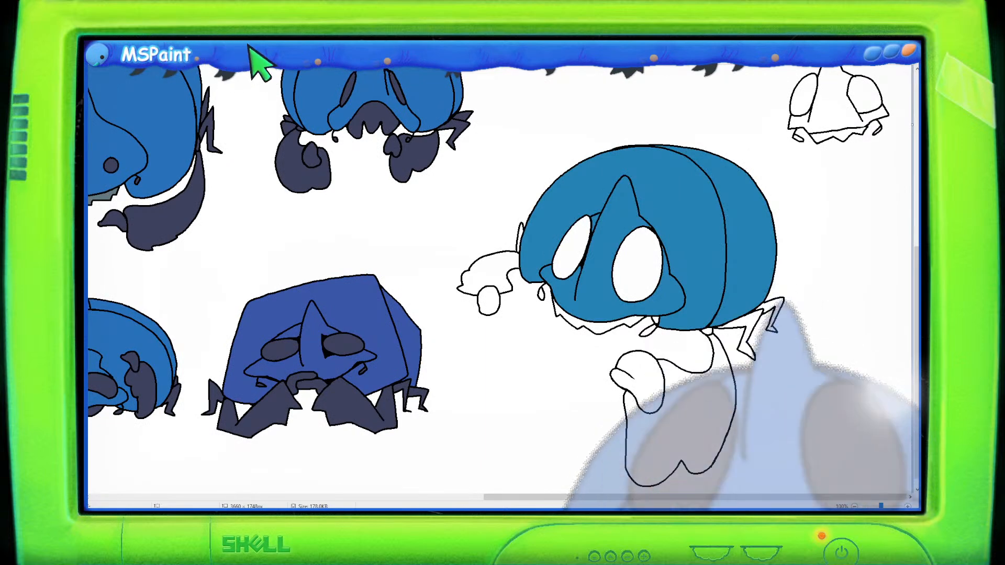
- Fill the front arm, its claw and the fringe under the head with dark navy
{"action": "scroll", "coordinate": [583, 280], "scroll_direction": "up", "scroll_amount": 1}
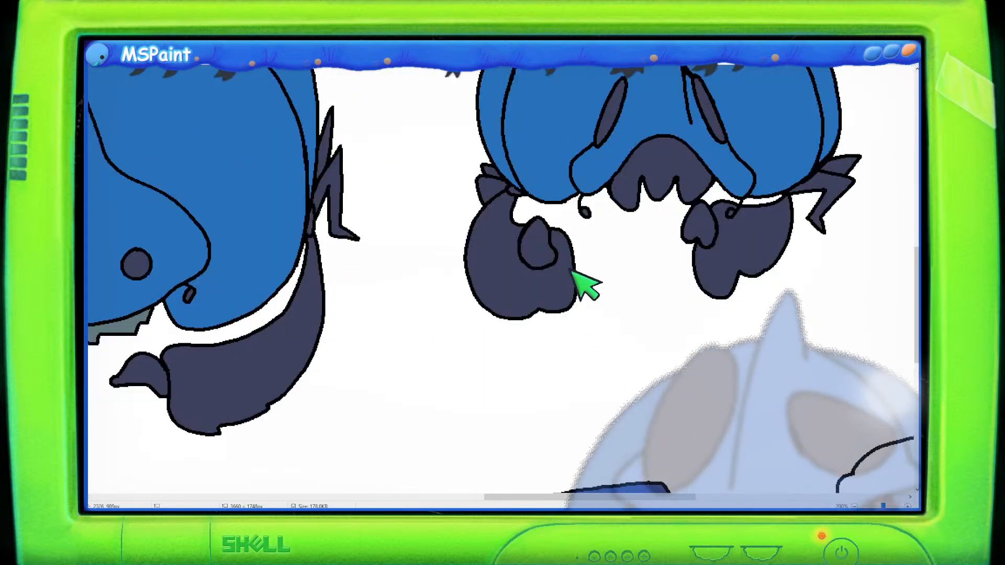
{"action": "scroll", "coordinate": [627, 336], "scroll_direction": "down", "scroll_amount": 3}
{"action": "scroll", "coordinate": [626, 336], "scroll_direction": "down", "scroll_amount": 2}
{"action": "left_click_drag", "start_coordinate": [528, 501], "coordinate": [654, 494]}
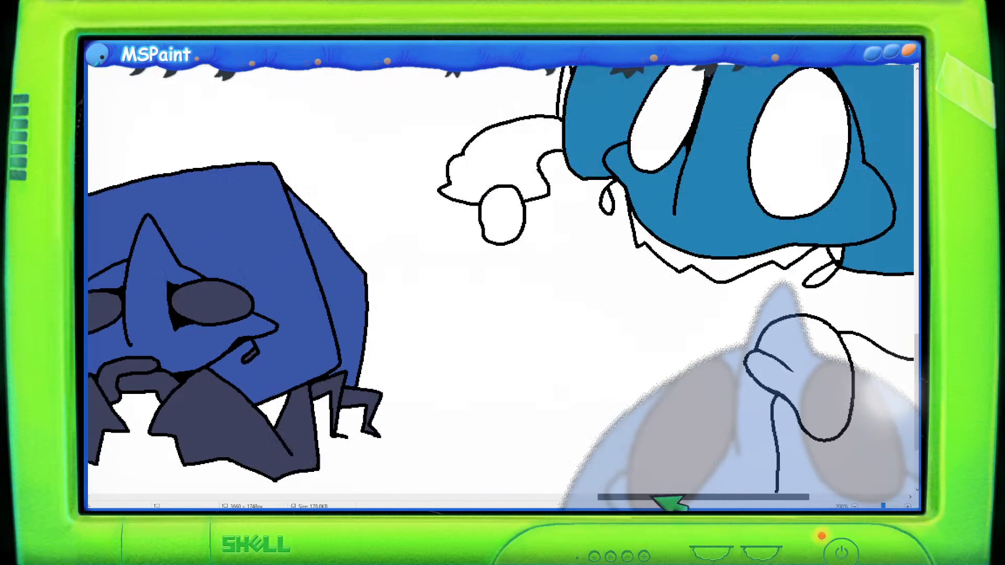
{"action": "scroll", "coordinate": [659, 468], "scroll_direction": "up", "scroll_amount": 2}
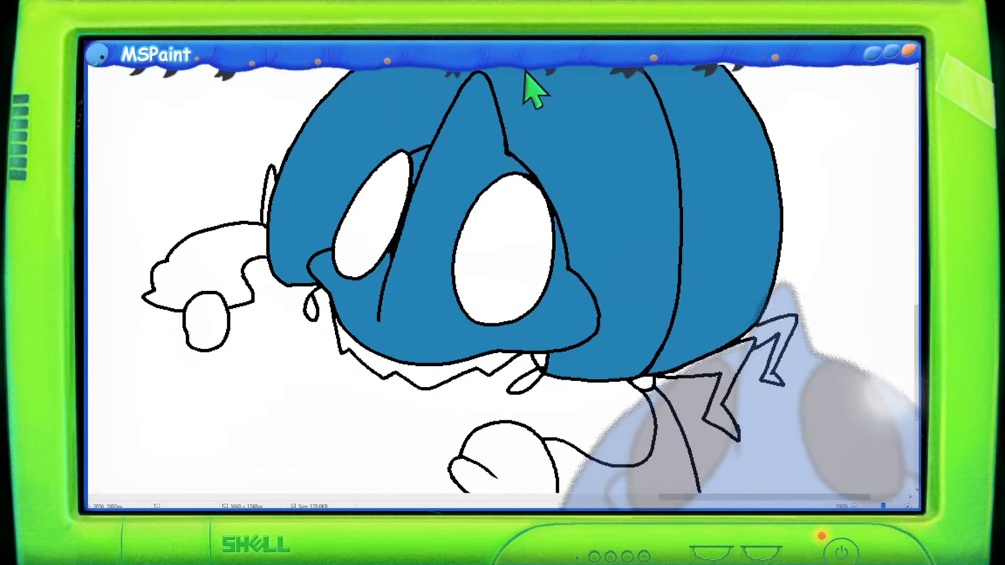
{"action": "scroll", "coordinate": [123, 76], "scroll_direction": "down", "scroll_amount": 1}
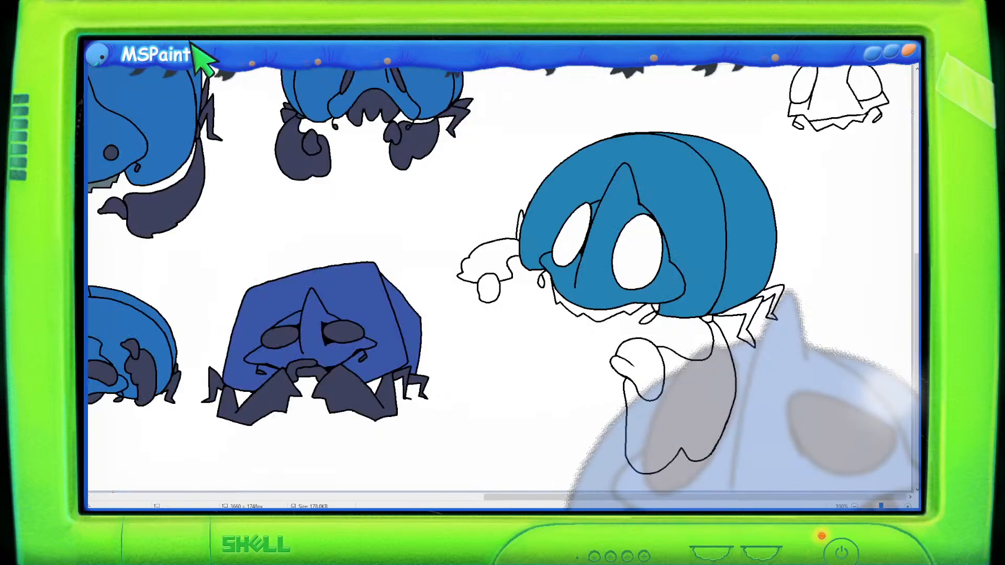
{"action": "scroll", "coordinate": [314, 231], "scroll_direction": "up", "scroll_amount": 1}
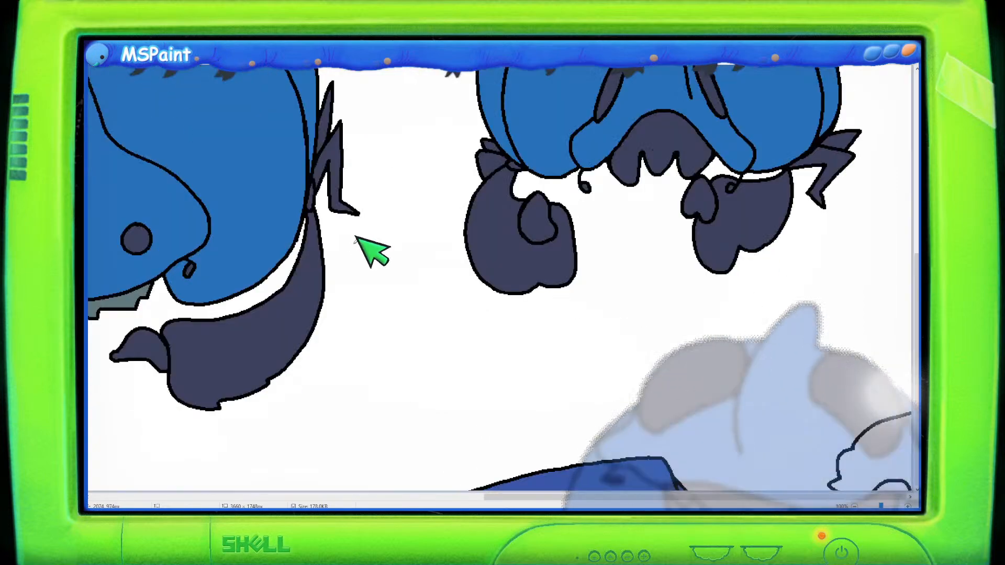
{"action": "scroll", "coordinate": [366, 251], "scroll_direction": "down", "scroll_amount": 1}
{"action": "scroll", "coordinate": [378, 259], "scroll_direction": "up", "scroll_amount": 1}
{"action": "scroll", "coordinate": [408, 241], "scroll_direction": "down", "scroll_amount": 5}
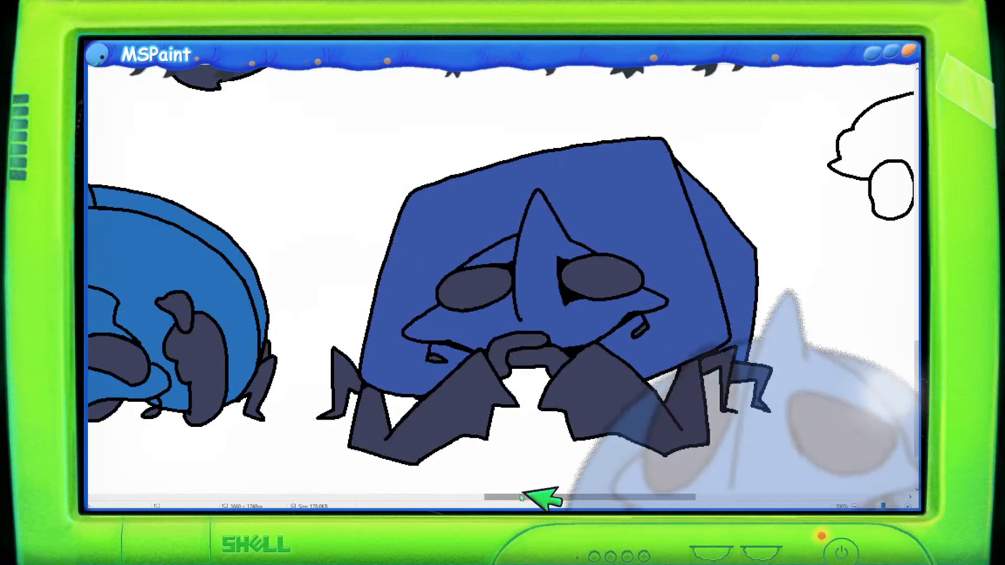
{"action": "left_click_drag", "start_coordinate": [523, 496], "coordinate": [662, 498]}
{"action": "scroll", "coordinate": [550, 419], "scroll_direction": "up", "scroll_amount": 2}
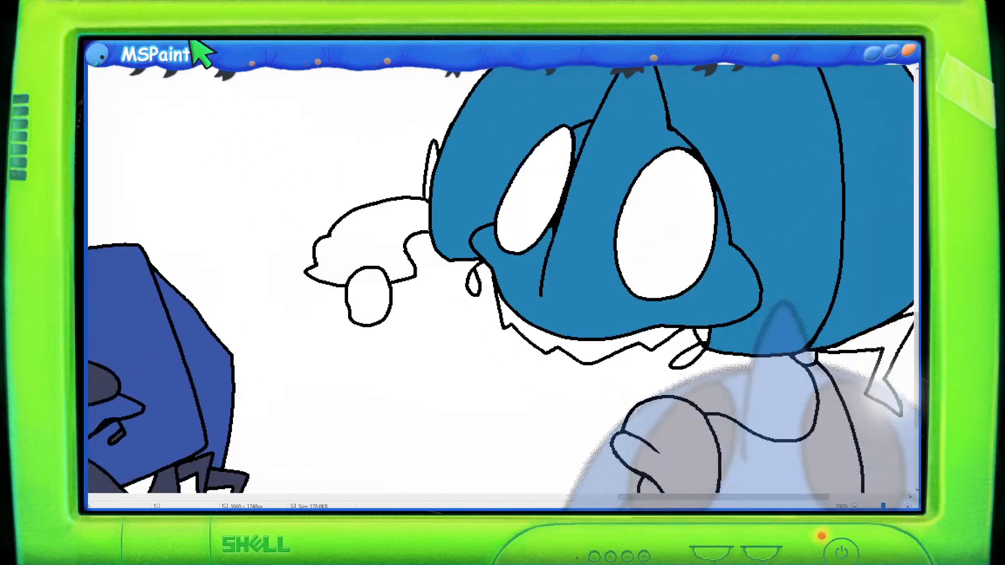
{"action": "left_click", "coordinate": [380, 244]}
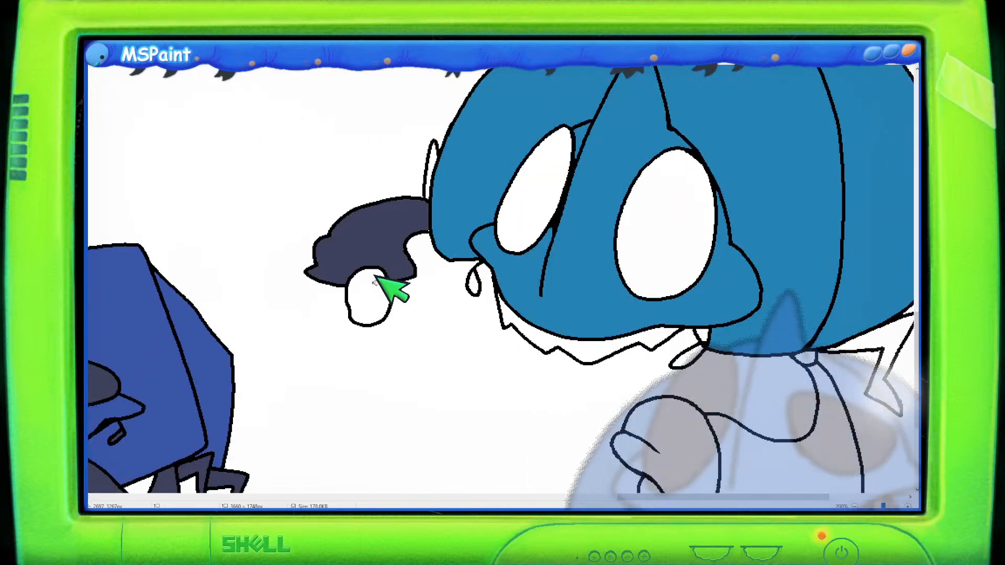
{"action": "left_click", "coordinate": [384, 290]}
{"action": "left_click", "coordinate": [432, 159]}
{"action": "left_click", "coordinate": [515, 318]}
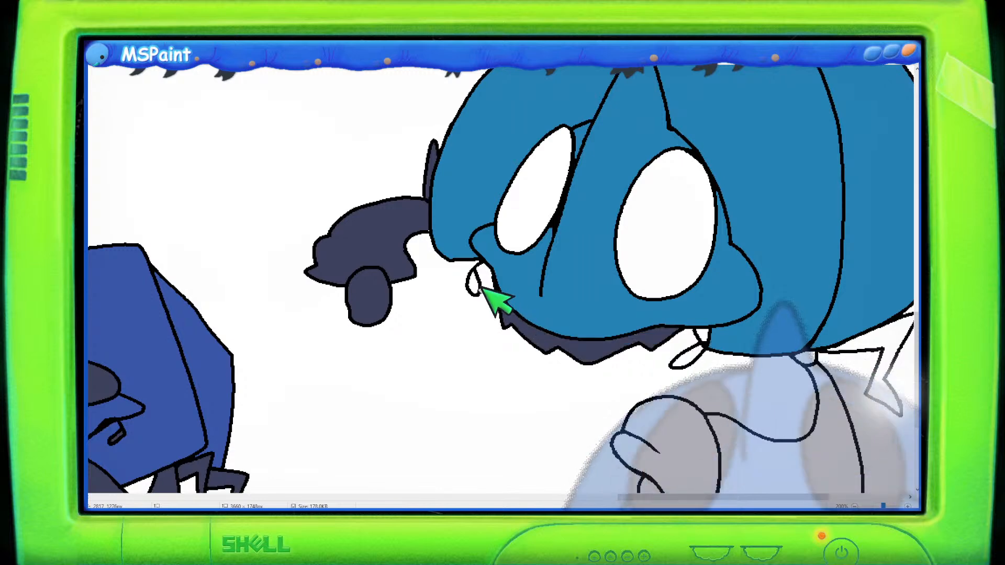
{"action": "left_click", "coordinate": [475, 282]}
- Fill the eyes, the small arm holding the egg, the body underside and the rear leg with dark navy
{"action": "left_click", "coordinate": [533, 191]}
{"action": "left_click", "coordinate": [663, 226]}
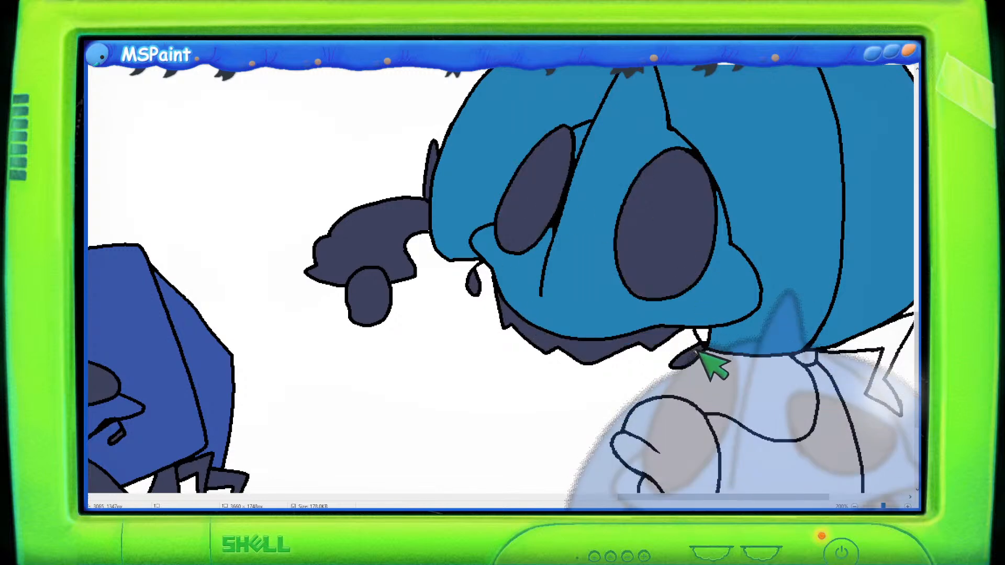
{"action": "scroll", "coordinate": [697, 350], "scroll_direction": "down", "scroll_amount": 2}
{"action": "left_click", "coordinate": [693, 351]}
{"action": "left_click", "coordinate": [762, 360]}
{"action": "left_click", "coordinate": [811, 251]}
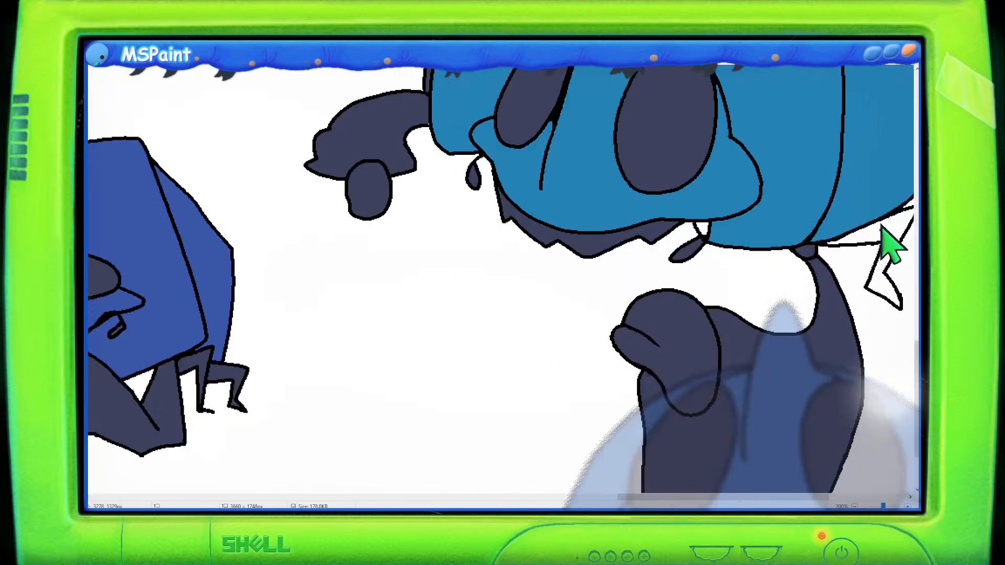
{"action": "left_click", "coordinate": [884, 250]}
{"action": "left_click_drag", "start_coordinate": [635, 501], "coordinate": [722, 498]}
{"action": "left_click", "coordinate": [635, 211]}
{"action": "scroll", "coordinate": [571, 382], "scroll_direction": "up", "scroll_amount": 2}
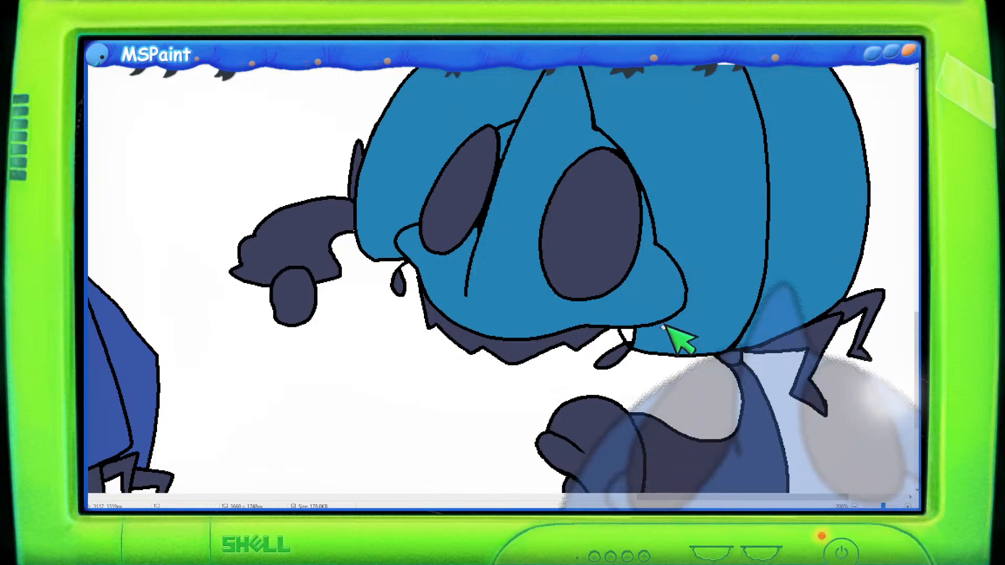
{"action": "left_click", "coordinate": [627, 334]}
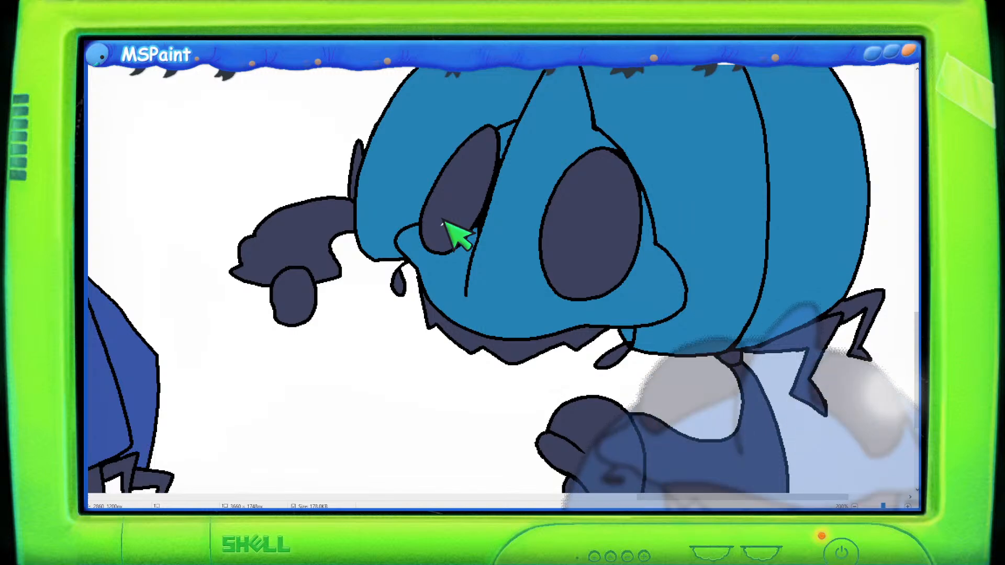
- Review the coloured creature alongside the other concept designs across the sheet
{"action": "scroll", "coordinate": [483, 224], "scroll_direction": "up", "scroll_amount": 3}
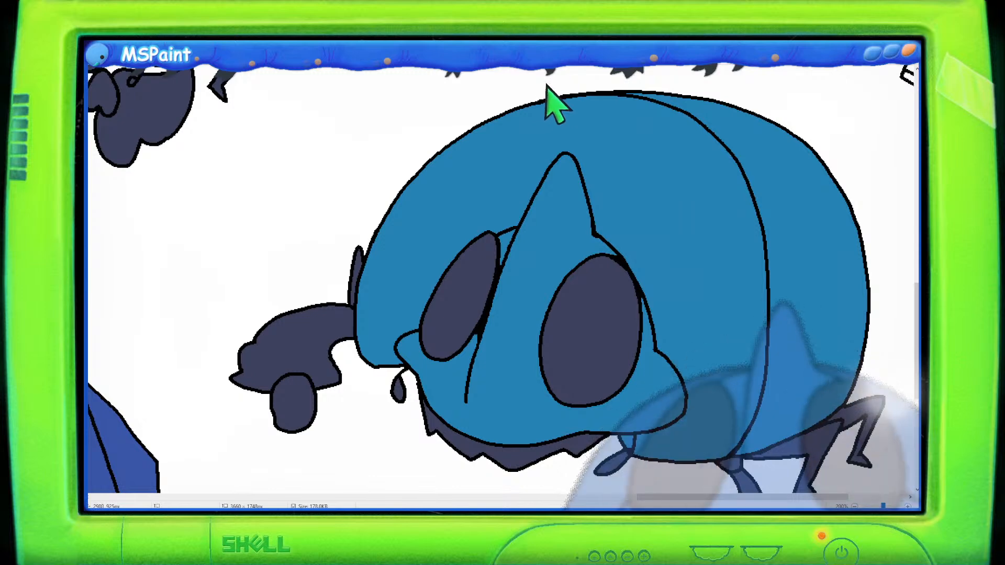
{"action": "scroll", "coordinate": [591, 186], "scroll_direction": "down", "scroll_amount": 1}
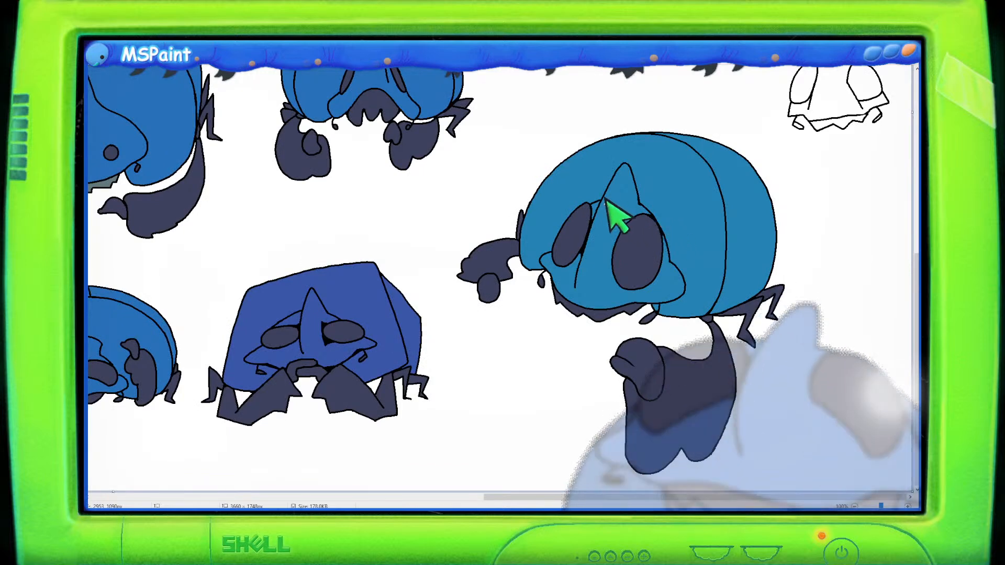
{"action": "scroll", "coordinate": [482, 221], "scroll_direction": "up", "scroll_amount": 1}
{"action": "scroll", "coordinate": [398, 230], "scroll_direction": "up", "scroll_amount": 1}
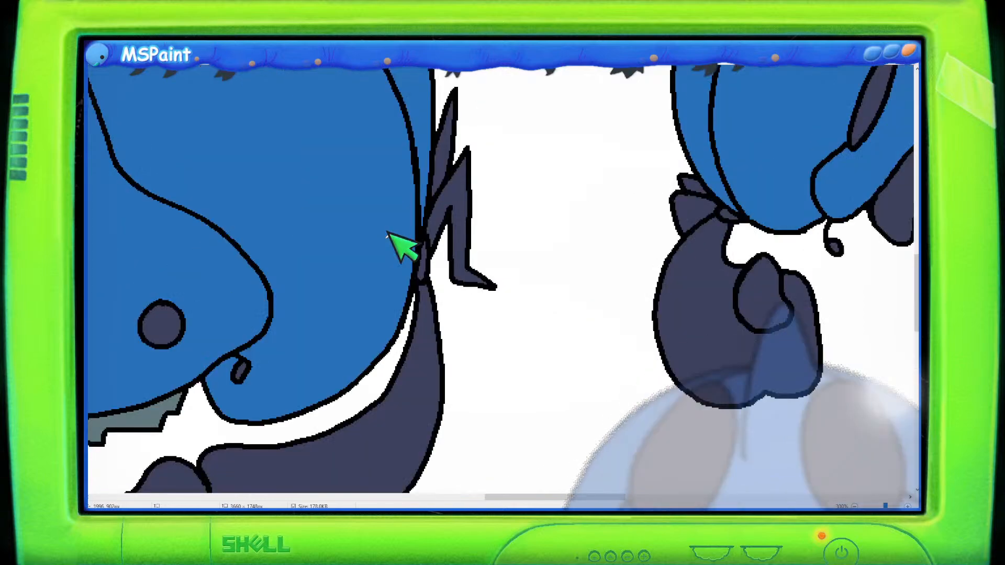
{"action": "left_click_drag", "start_coordinate": [598, 501], "coordinate": [517, 492]}
{"action": "scroll", "coordinate": [517, 463], "scroll_direction": "down", "scroll_amount": 3}
{"action": "scroll", "coordinate": [517, 420], "scroll_direction": "down", "scroll_amount": 2}
{"action": "scroll", "coordinate": [539, 428], "scroll_direction": "down", "scroll_amount": 2}
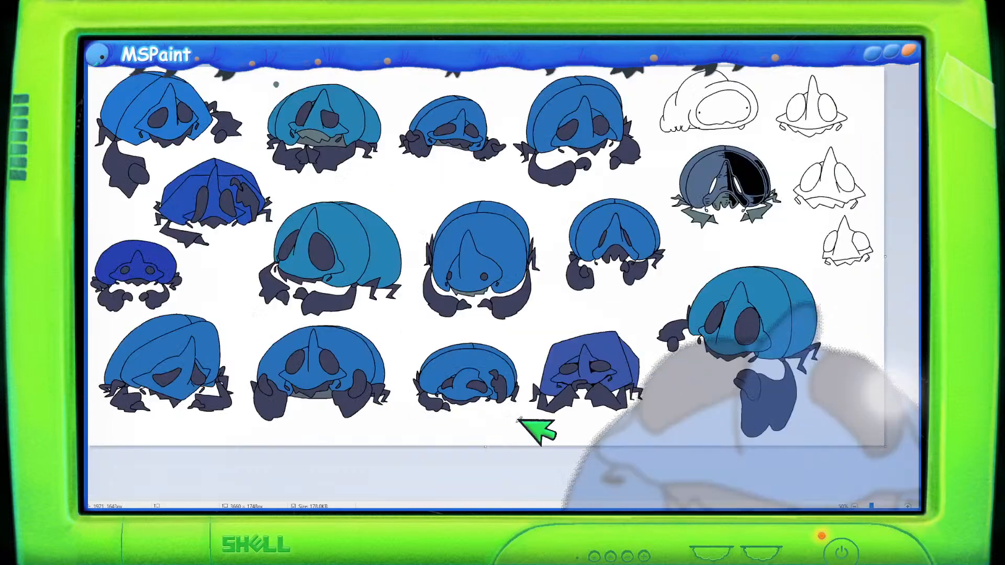
{"action": "scroll", "coordinate": [374, 162], "scroll_direction": "up", "scroll_amount": 2}
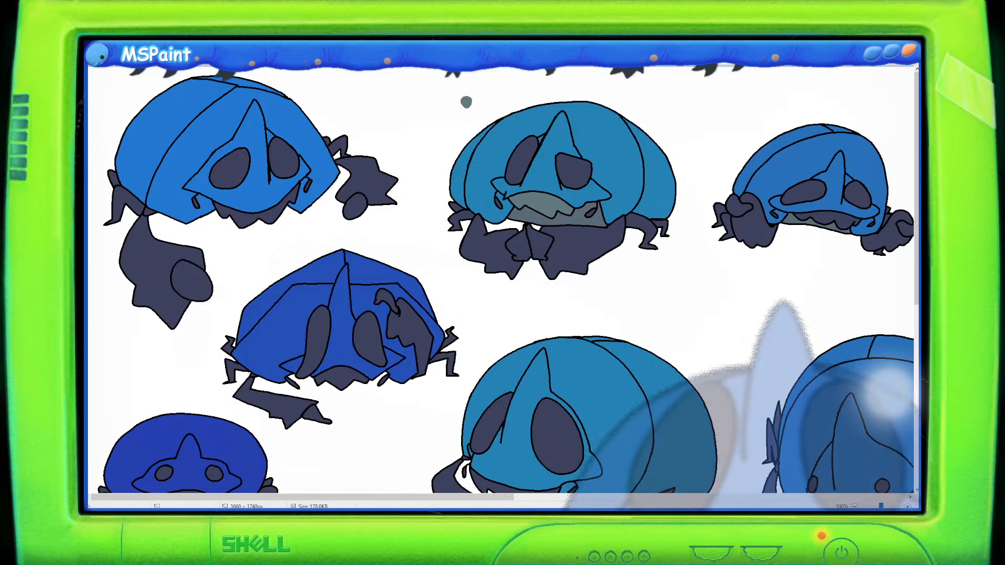
{"action": "scroll", "coordinate": [673, 233], "scroll_direction": "down", "scroll_amount": 5}
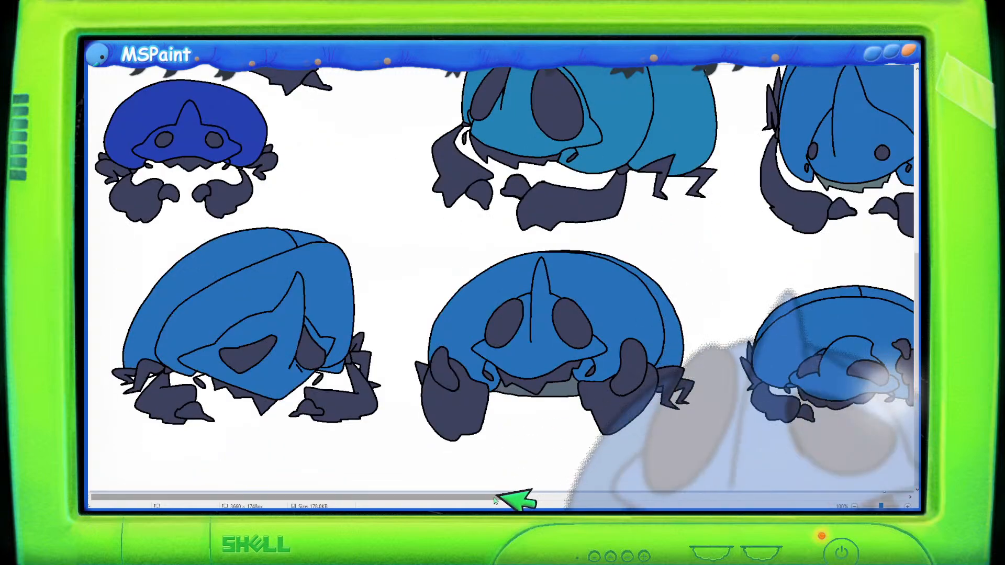
{"action": "left_click_drag", "start_coordinate": [495, 500], "coordinate": [901, 489]}
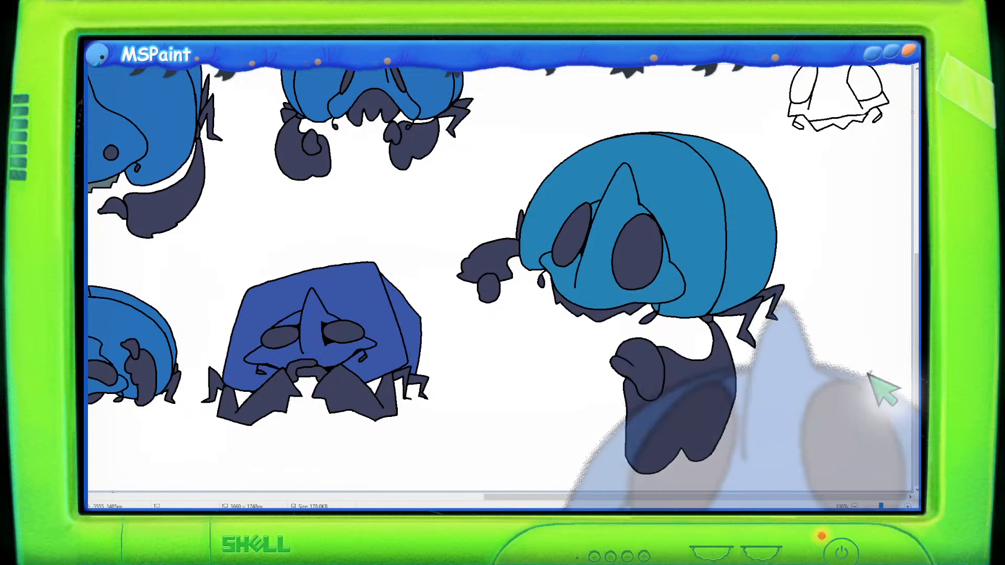
{"action": "scroll", "coordinate": [868, 380], "scroll_direction": "up", "scroll_amount": 5}
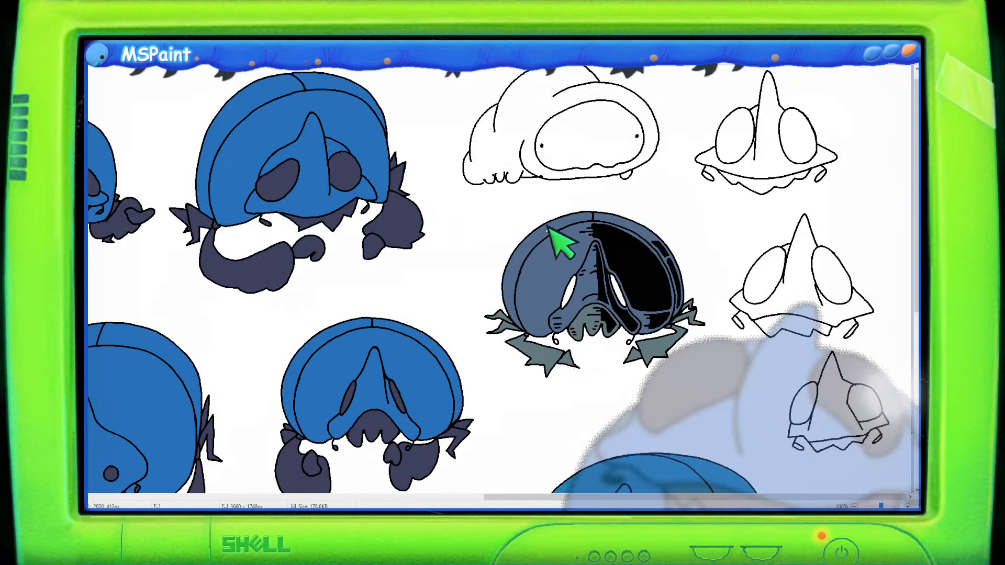
{"action": "scroll", "coordinate": [641, 235], "scroll_direction": "down", "scroll_amount": 2}
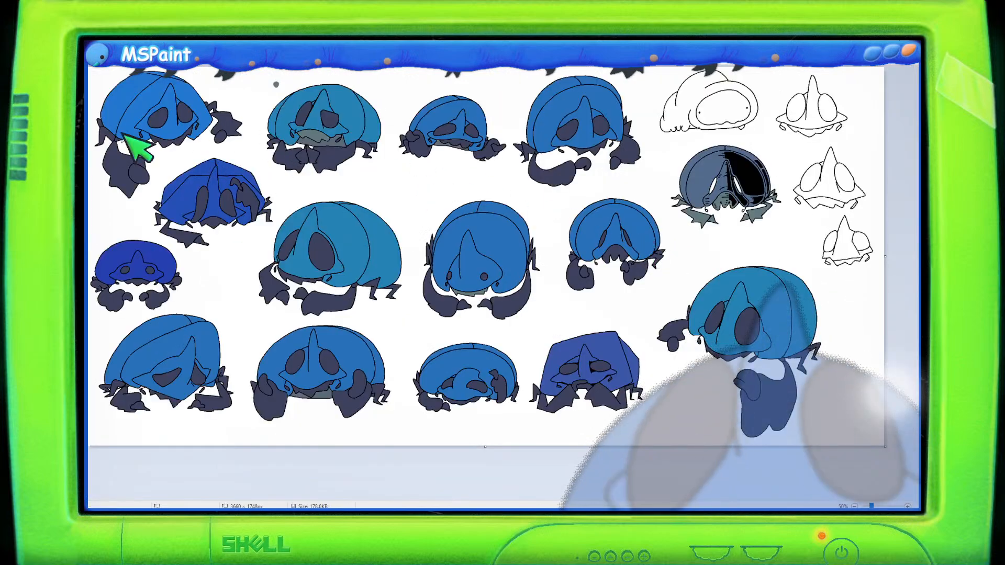
{"action": "scroll", "coordinate": [294, 140], "scroll_direction": "up", "scroll_amount": 2}
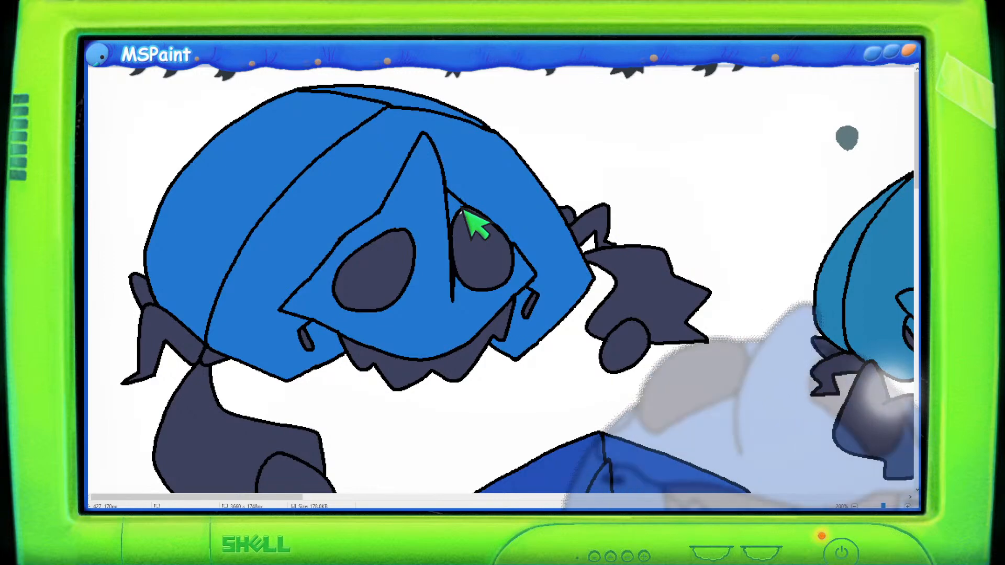
{"action": "scroll", "coordinate": [597, 182], "scroll_direction": "down", "scroll_amount": 1}
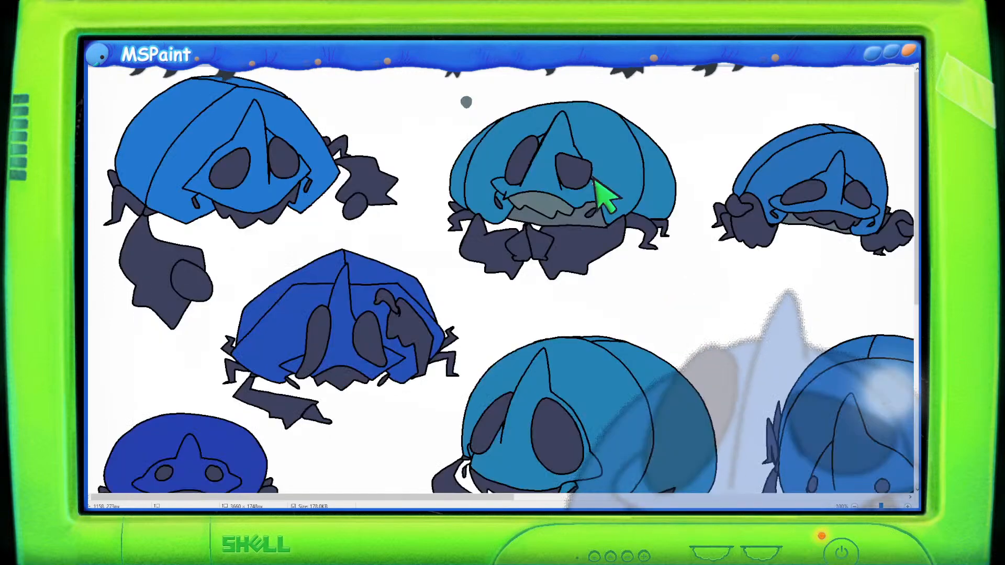
{"action": "scroll", "coordinate": [596, 182], "scroll_direction": "down", "scroll_amount": 1}
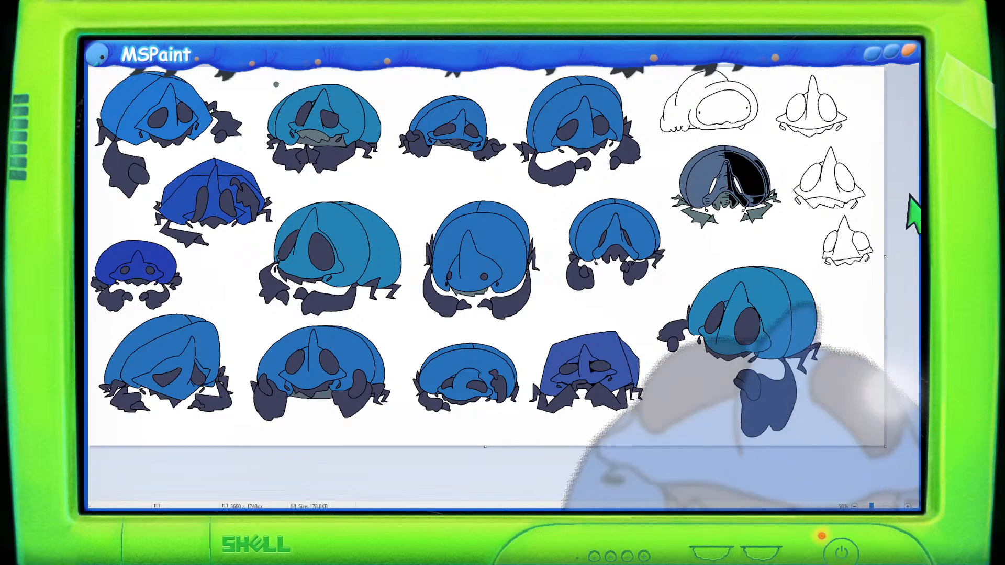
{"action": "scroll", "coordinate": [882, 215], "scroll_direction": "up", "scroll_amount": 1}
{"action": "scroll", "coordinate": [882, 215], "scroll_direction": "down", "scroll_amount": 5}
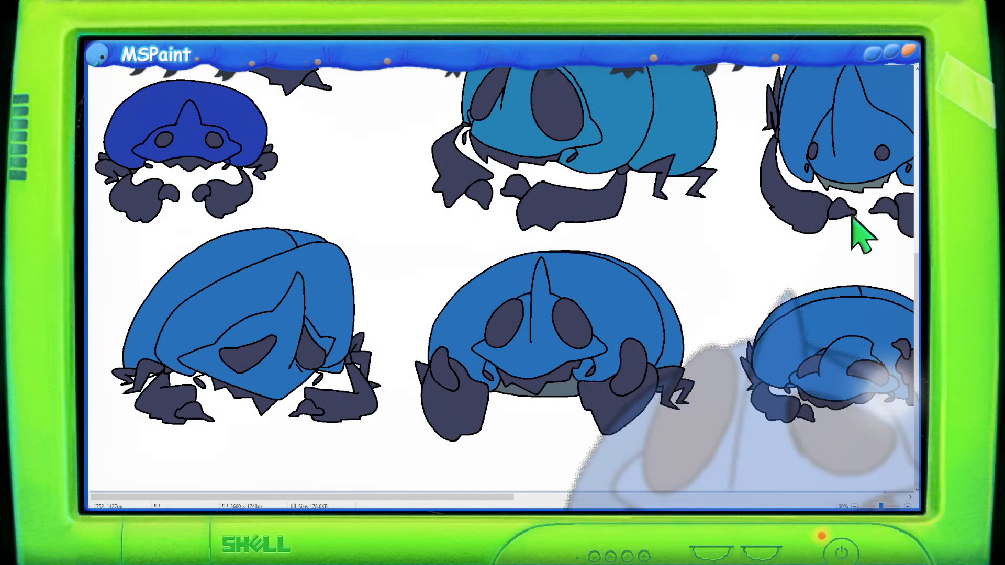
{"action": "scroll", "coordinate": [843, 218], "scroll_direction": "up", "scroll_amount": 5}
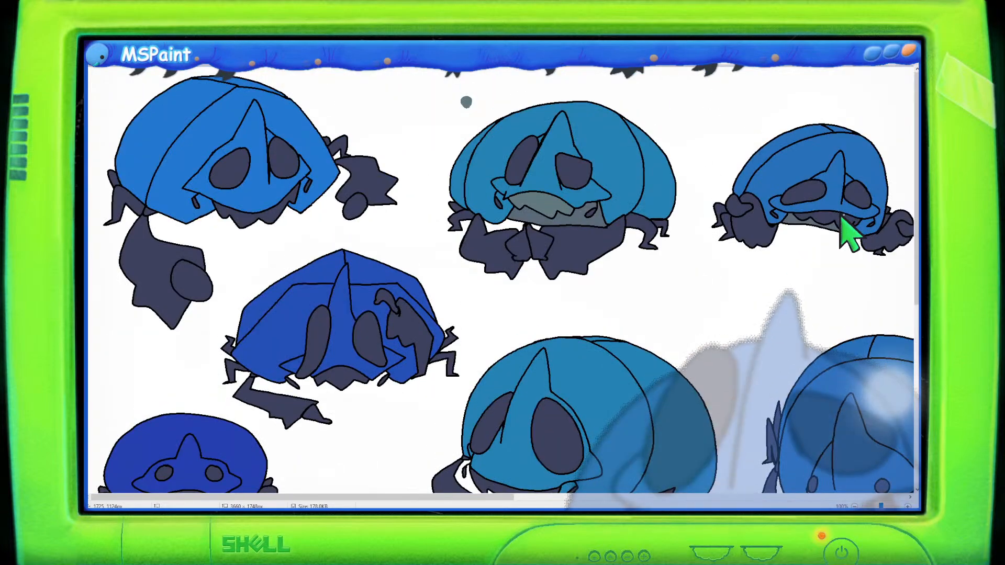